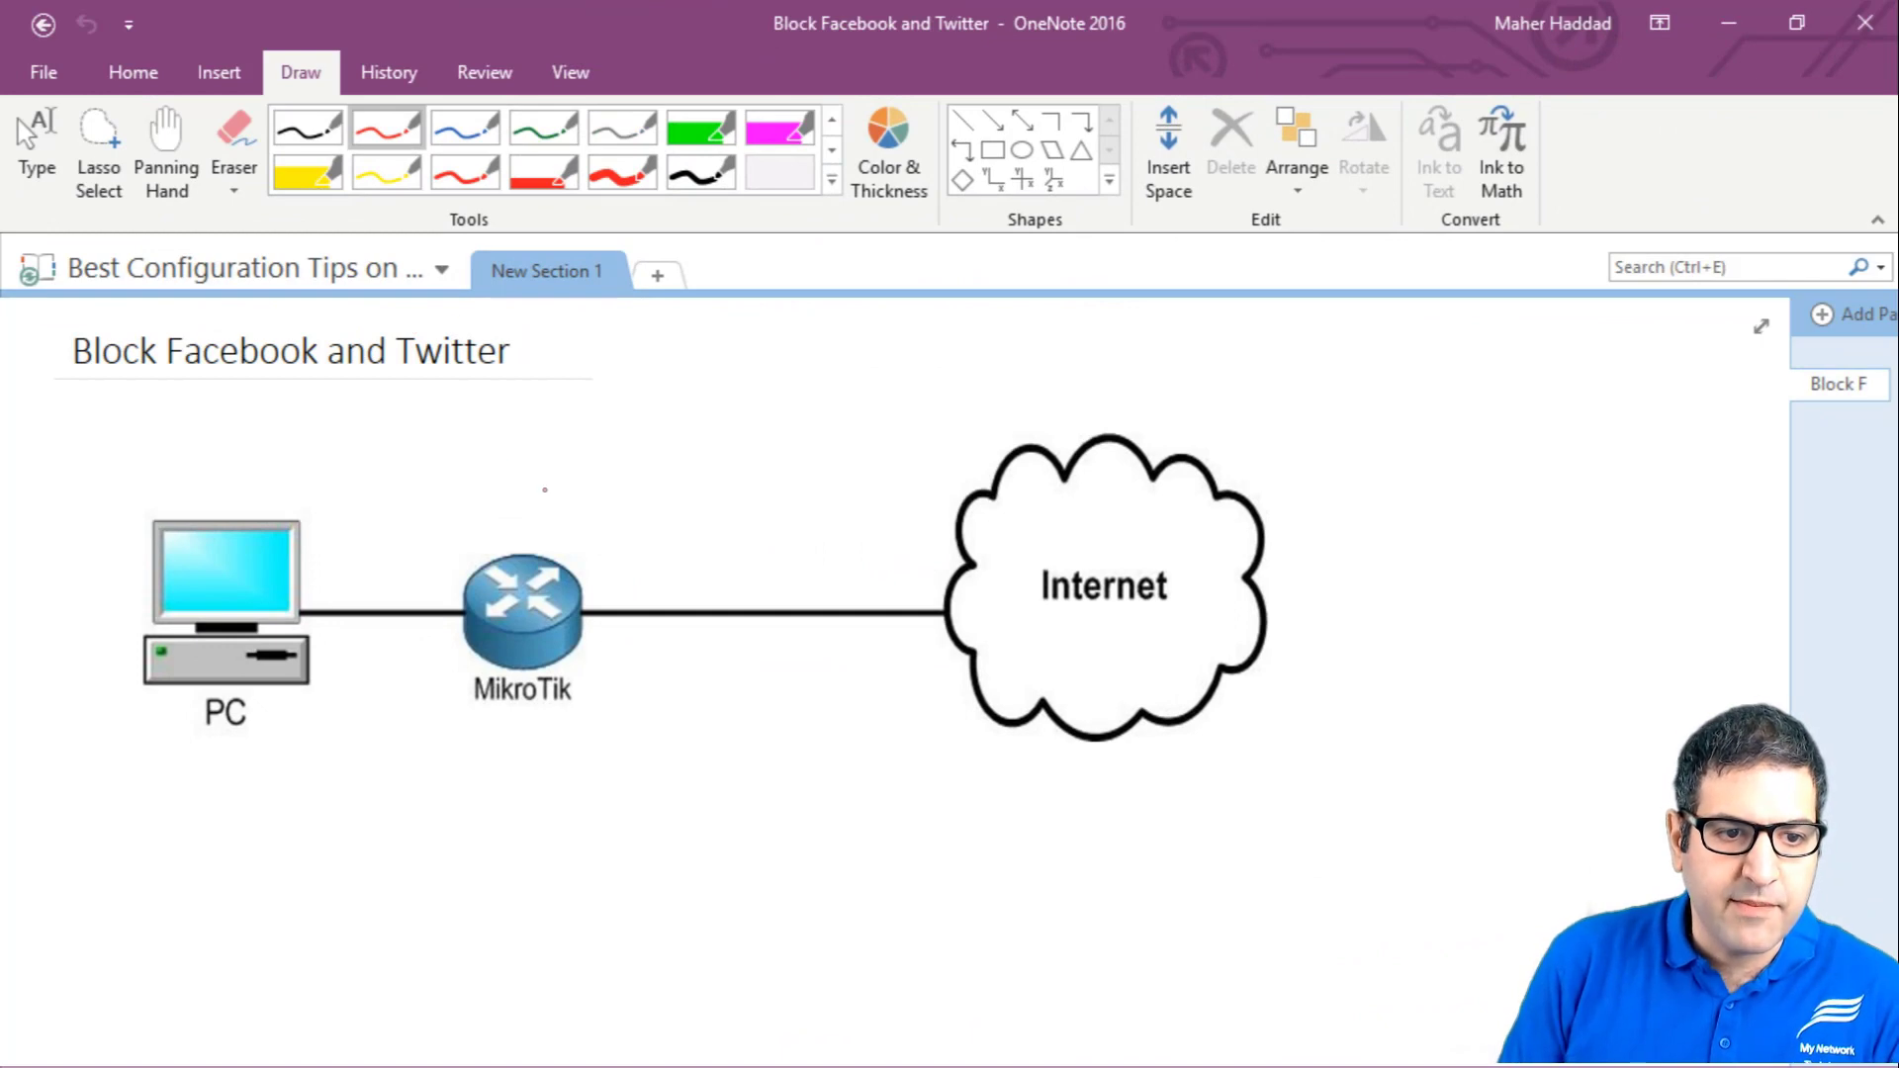
Draw red arrows above the network diagram pointing at the MikroTik router, plus a curved double-headed arrow between the router and the Internet cloud.
{"action": "mouse_move", "coordinate": [544, 487]}
{"action": "left_mouse_down"}
{"action": "mouse_move", "coordinate": [545, 524]}
{"action": "mouse_move", "coordinate": [840, 500]}
{"action": "mouse_move", "coordinate": [918, 516]}
{"action": "left_mouse_up"}
{"action": "left_click_drag", "start_coordinate": [609, 549], "coordinate": [615, 569]}
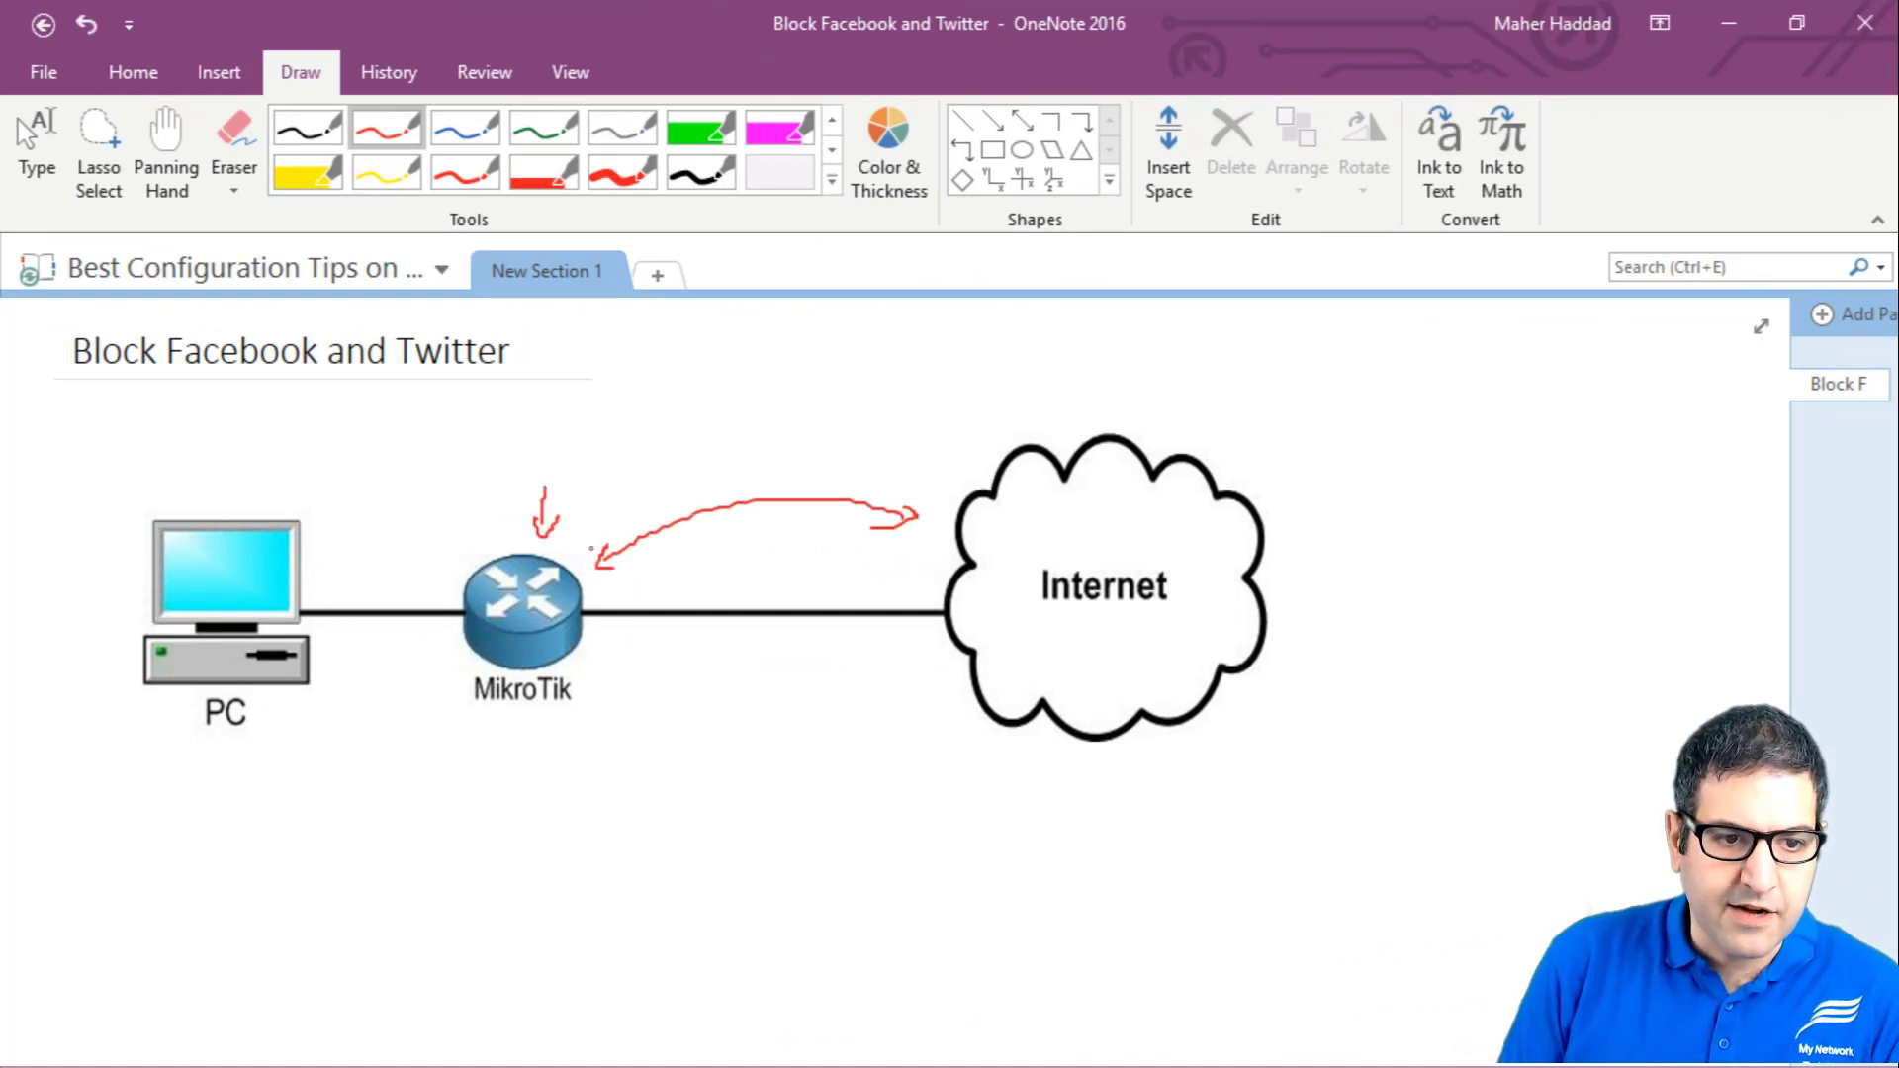
{"action": "left_click_drag", "start_coordinate": [579, 502], "coordinate": [627, 482]}
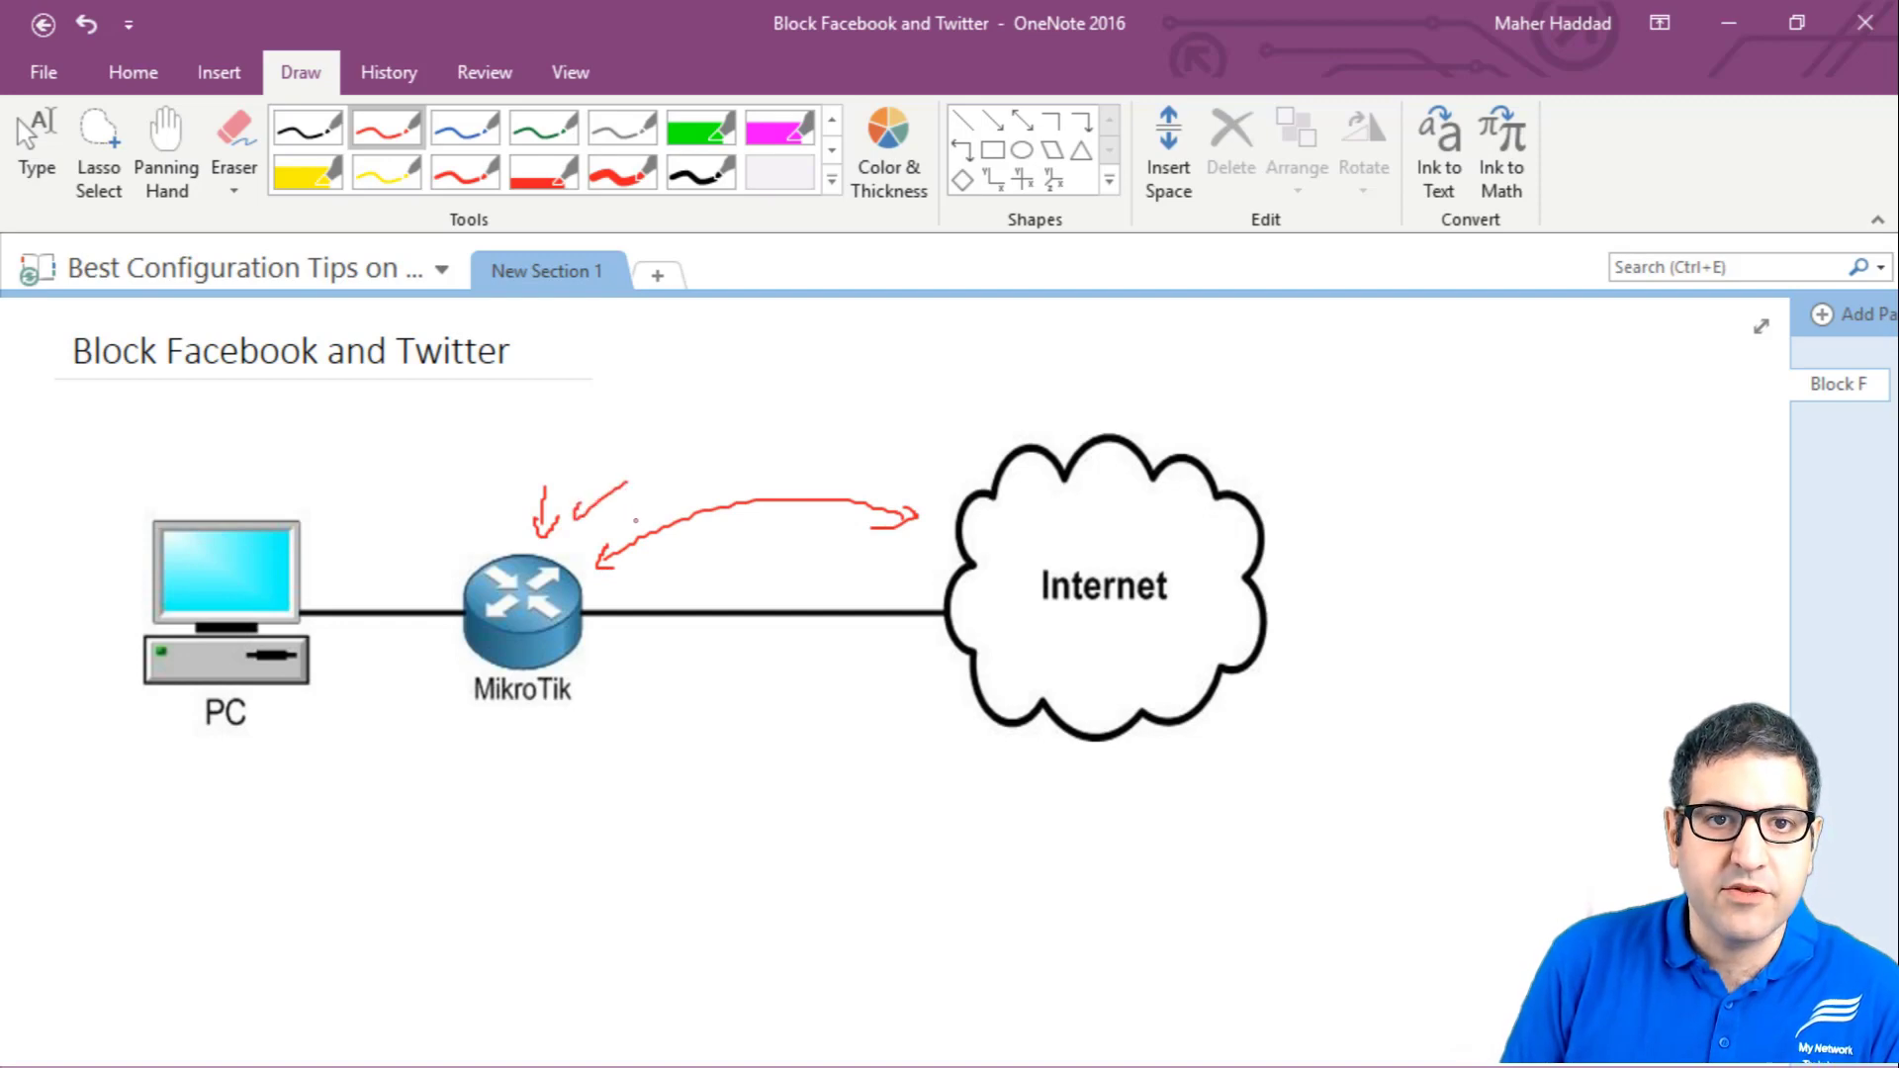
With a black pen, draw arrows in both directions between the PC and the MikroTik router, and two short arrows pointing at the PC.
{"action": "left_click", "coordinate": [307, 127]}
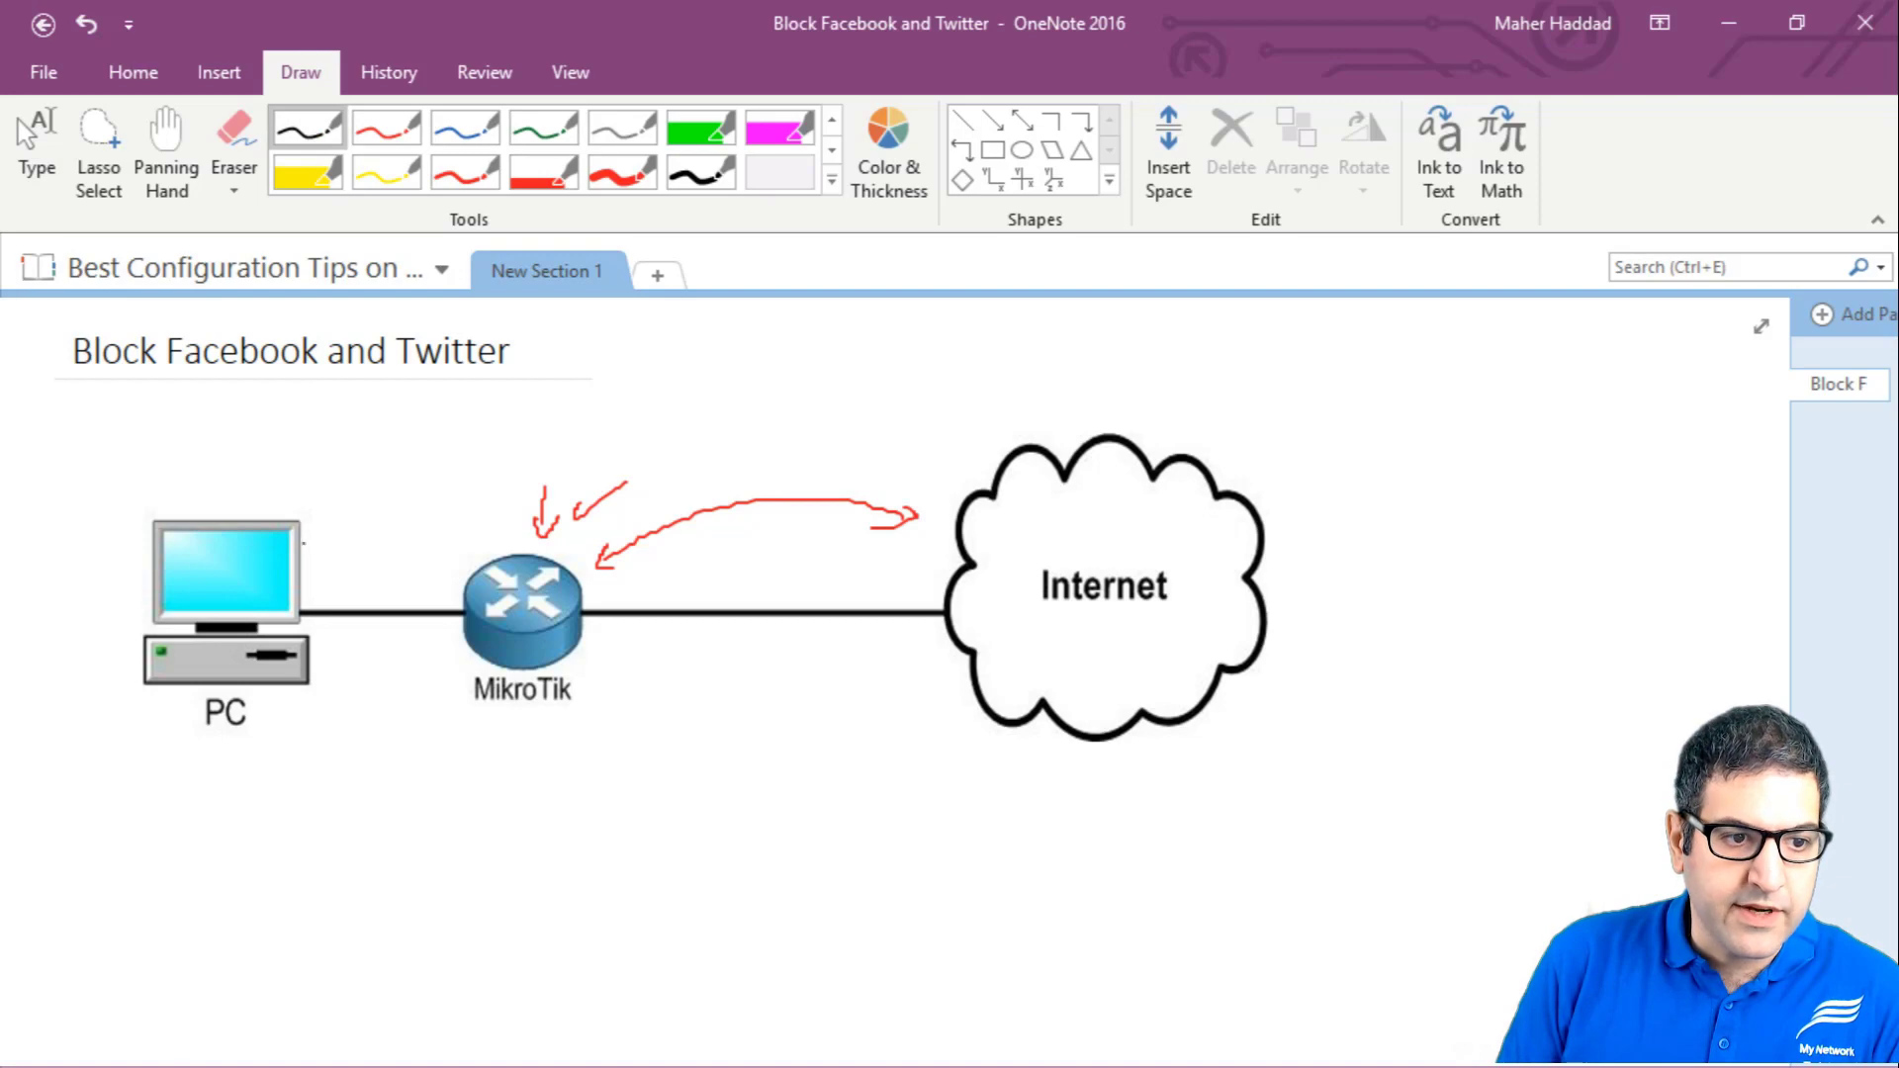
{"action": "mouse_move", "coordinate": [301, 545]}
{"action": "left_mouse_down"}
{"action": "mouse_move", "coordinate": [447, 564]}
{"action": "mouse_move", "coordinate": [432, 575]}
{"action": "left_mouse_up"}
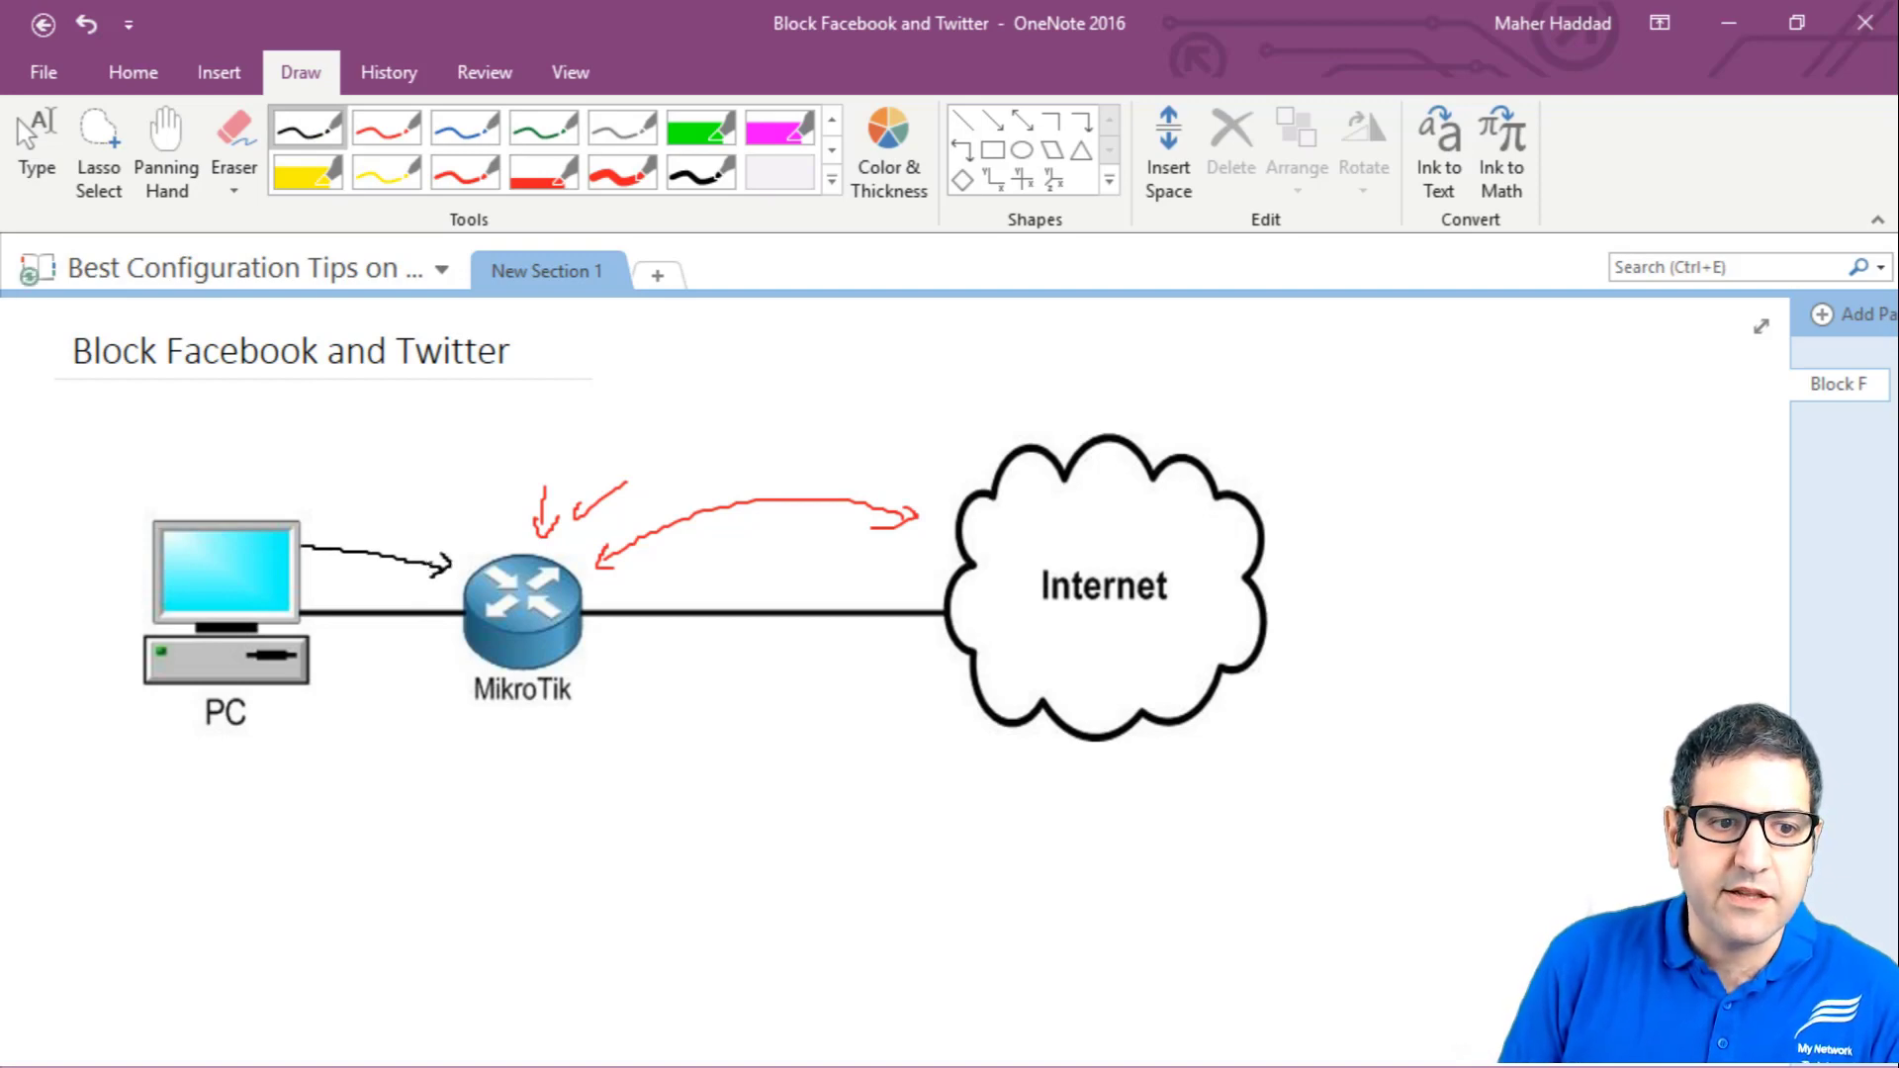
{"action": "mouse_move", "coordinate": [476, 531]}
{"action": "left_mouse_down"}
{"action": "mouse_move", "coordinate": [390, 478]}
{"action": "mouse_move", "coordinate": [326, 492]}
{"action": "mouse_move", "coordinate": [331, 515]}
{"action": "left_mouse_up"}
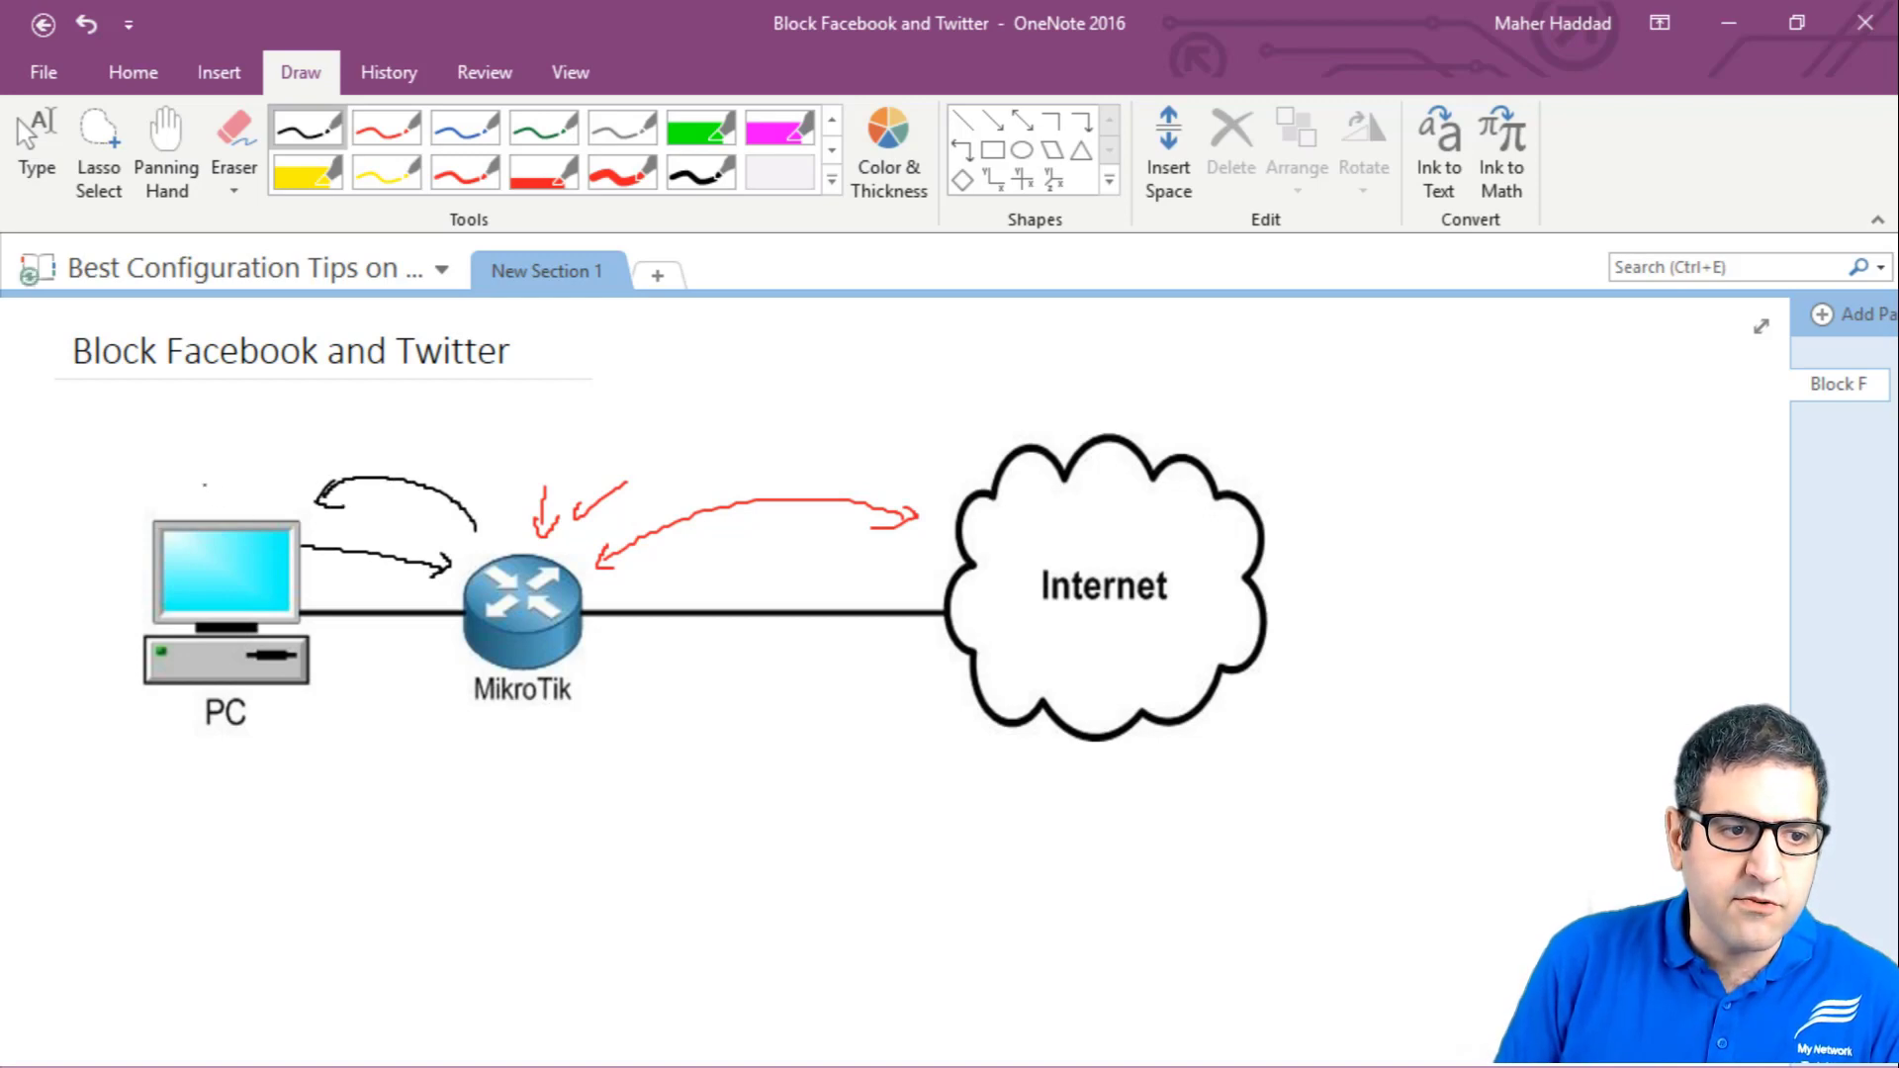
{"action": "mouse_move", "coordinate": [215, 483]}
{"action": "left_mouse_down"}
{"action": "mouse_move", "coordinate": [262, 458]}
{"action": "mouse_move", "coordinate": [234, 494]}
{"action": "left_mouse_up"}
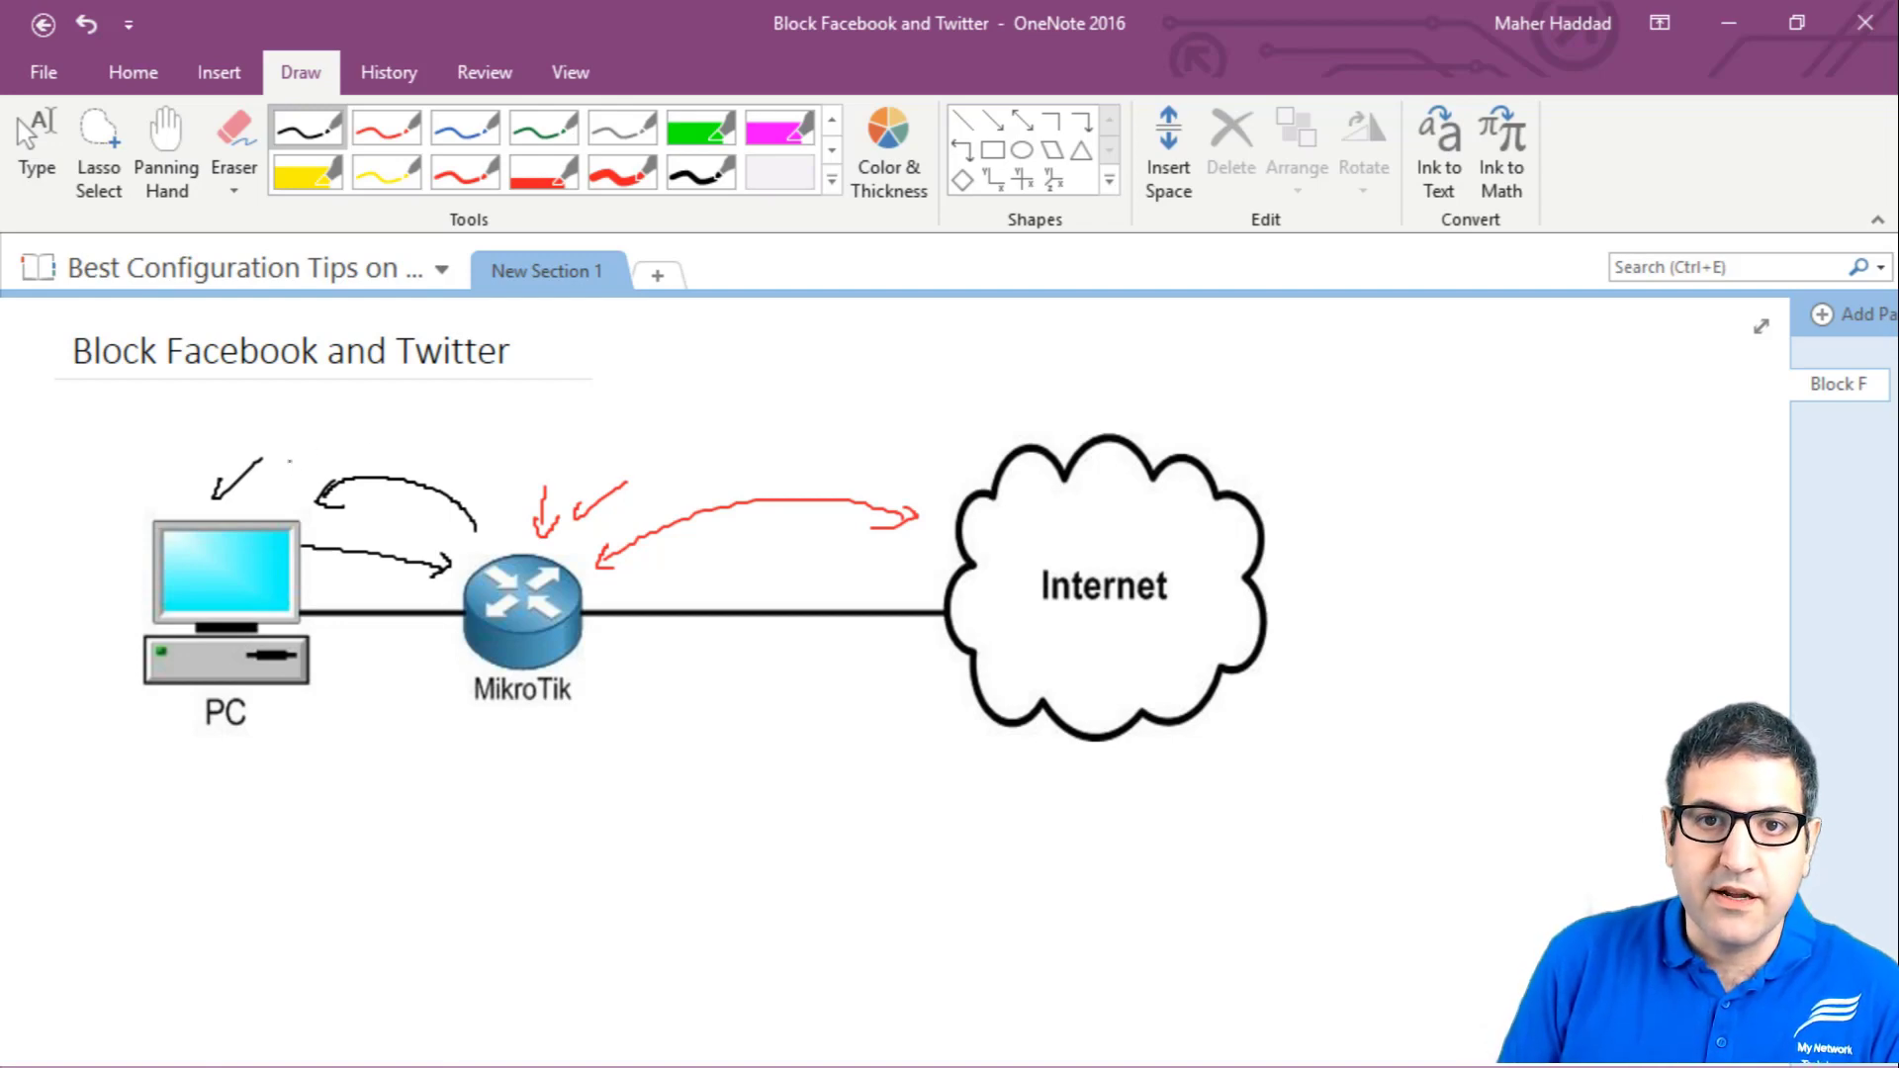
{"action": "mouse_move", "coordinate": [149, 451]}
{"action": "left_mouse_down"}
{"action": "mouse_move", "coordinate": [155, 494]}
{"action": "mouse_move", "coordinate": [174, 477]}
{"action": "left_mouse_up"}
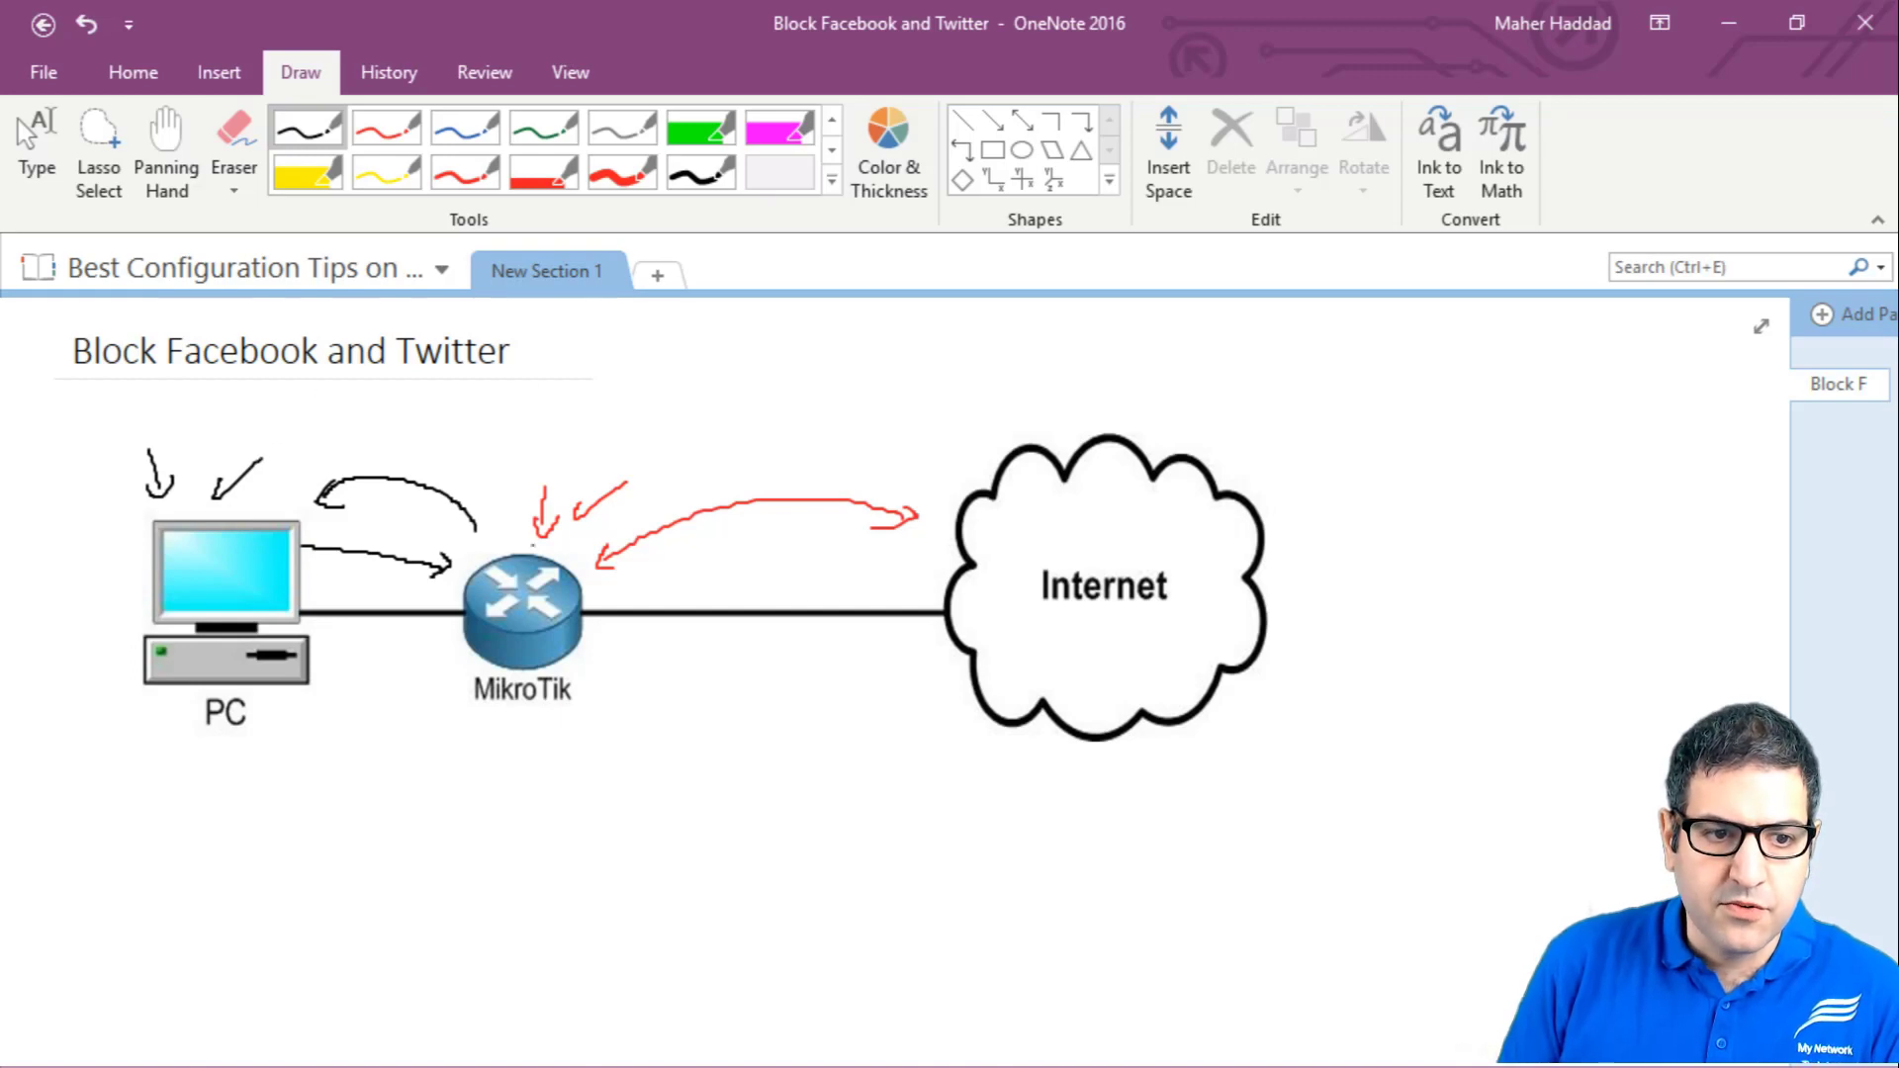
Sketch a small black list sheet above the MikroTik router, with a curved arrow from the PC to it and short arrows marking sheet and router.
{"action": "mouse_move", "coordinate": [510, 478]}
{"action": "left_mouse_down"}
{"action": "mouse_move", "coordinate": [507, 519]}
{"action": "mouse_move", "coordinate": [522, 501]}
{"action": "left_mouse_up"}
{"action": "mouse_move", "coordinate": [545, 435]}
{"action": "left_mouse_down"}
{"action": "mouse_move", "coordinate": [596, 380]}
{"action": "mouse_move", "coordinate": [608, 457]}
{"action": "mouse_move", "coordinate": [544, 461]}
{"action": "mouse_move", "coordinate": [545, 417]}
{"action": "mouse_move", "coordinate": [574, 390]}
{"action": "left_mouse_up"}
{"action": "mouse_move", "coordinate": [549, 402]}
{"action": "left_mouse_down"}
{"action": "mouse_move", "coordinate": [581, 400]}
{"action": "mouse_move", "coordinate": [575, 452]}
{"action": "left_mouse_up"}
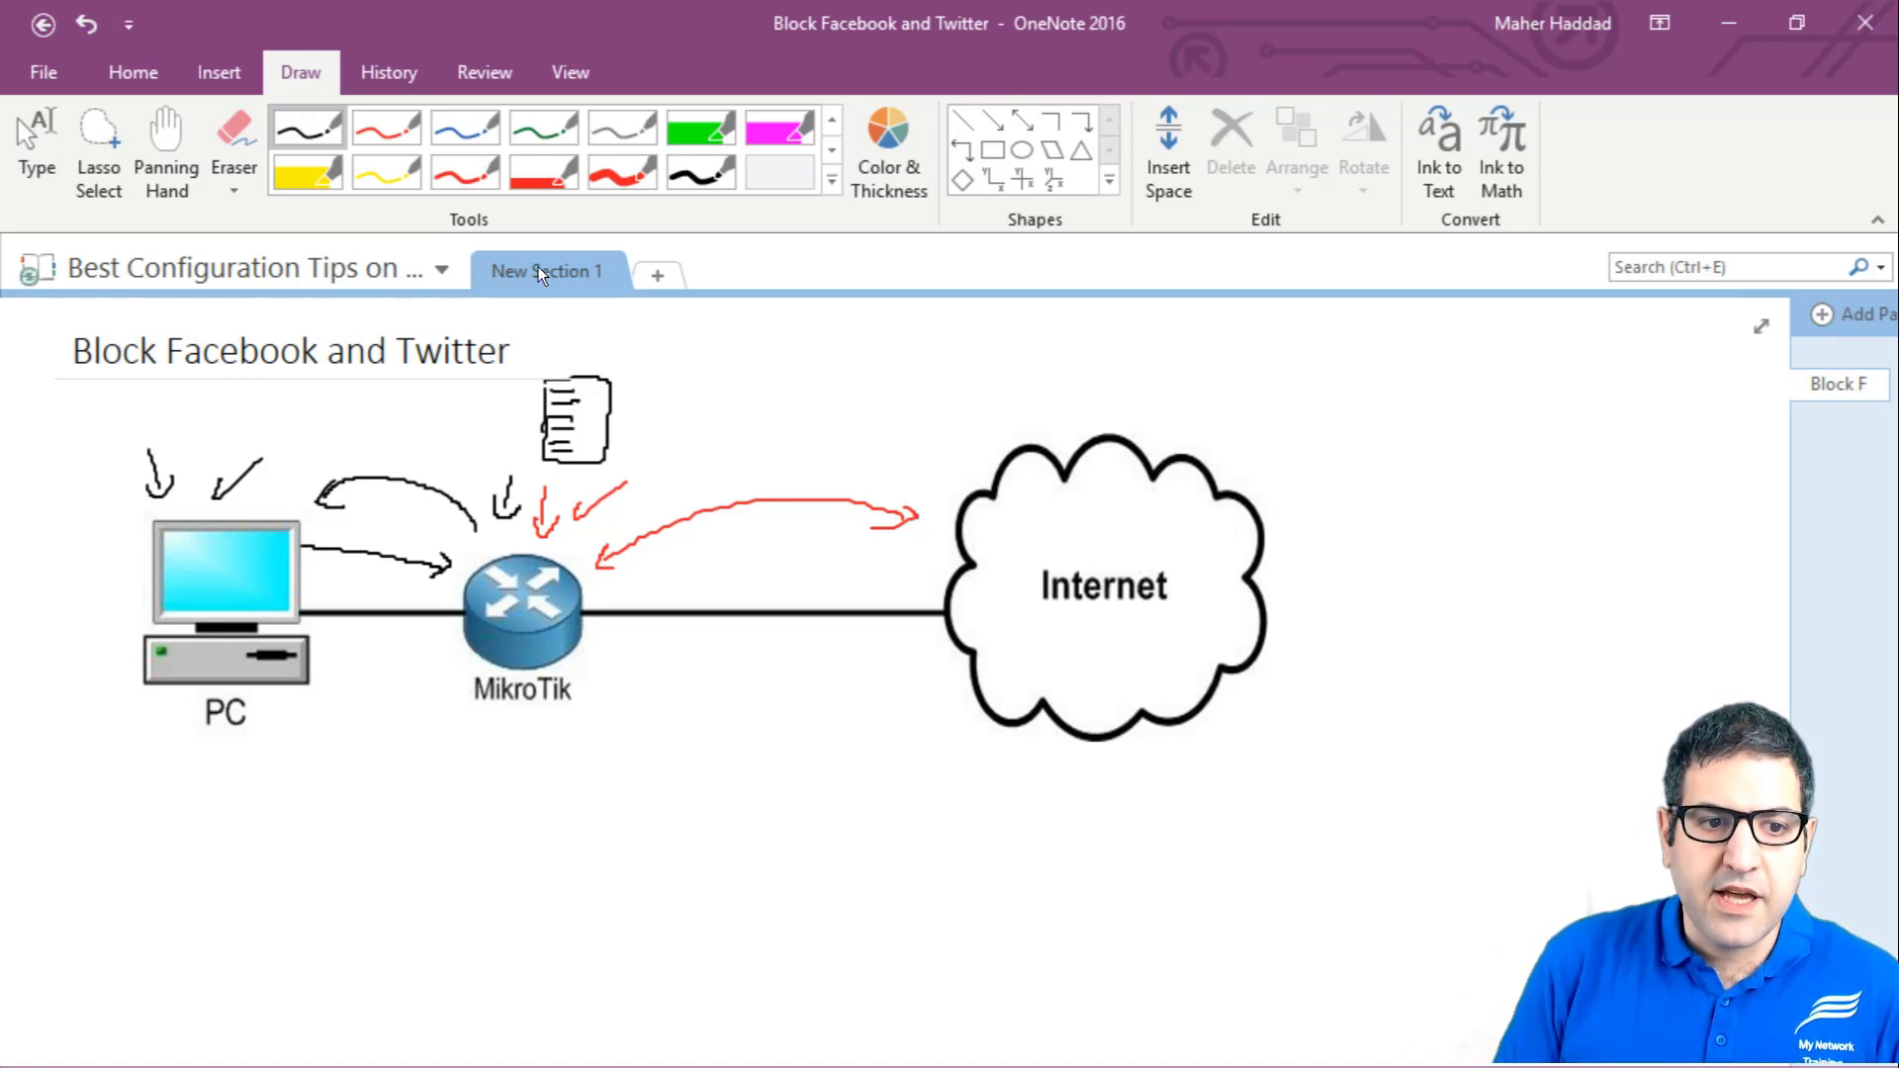
{"action": "mouse_move", "coordinate": [302, 477]}
{"action": "left_mouse_down"}
{"action": "mouse_move", "coordinate": [359, 425]}
{"action": "mouse_move", "coordinate": [421, 413]}
{"action": "mouse_move", "coordinate": [524, 455]}
{"action": "left_mouse_up"}
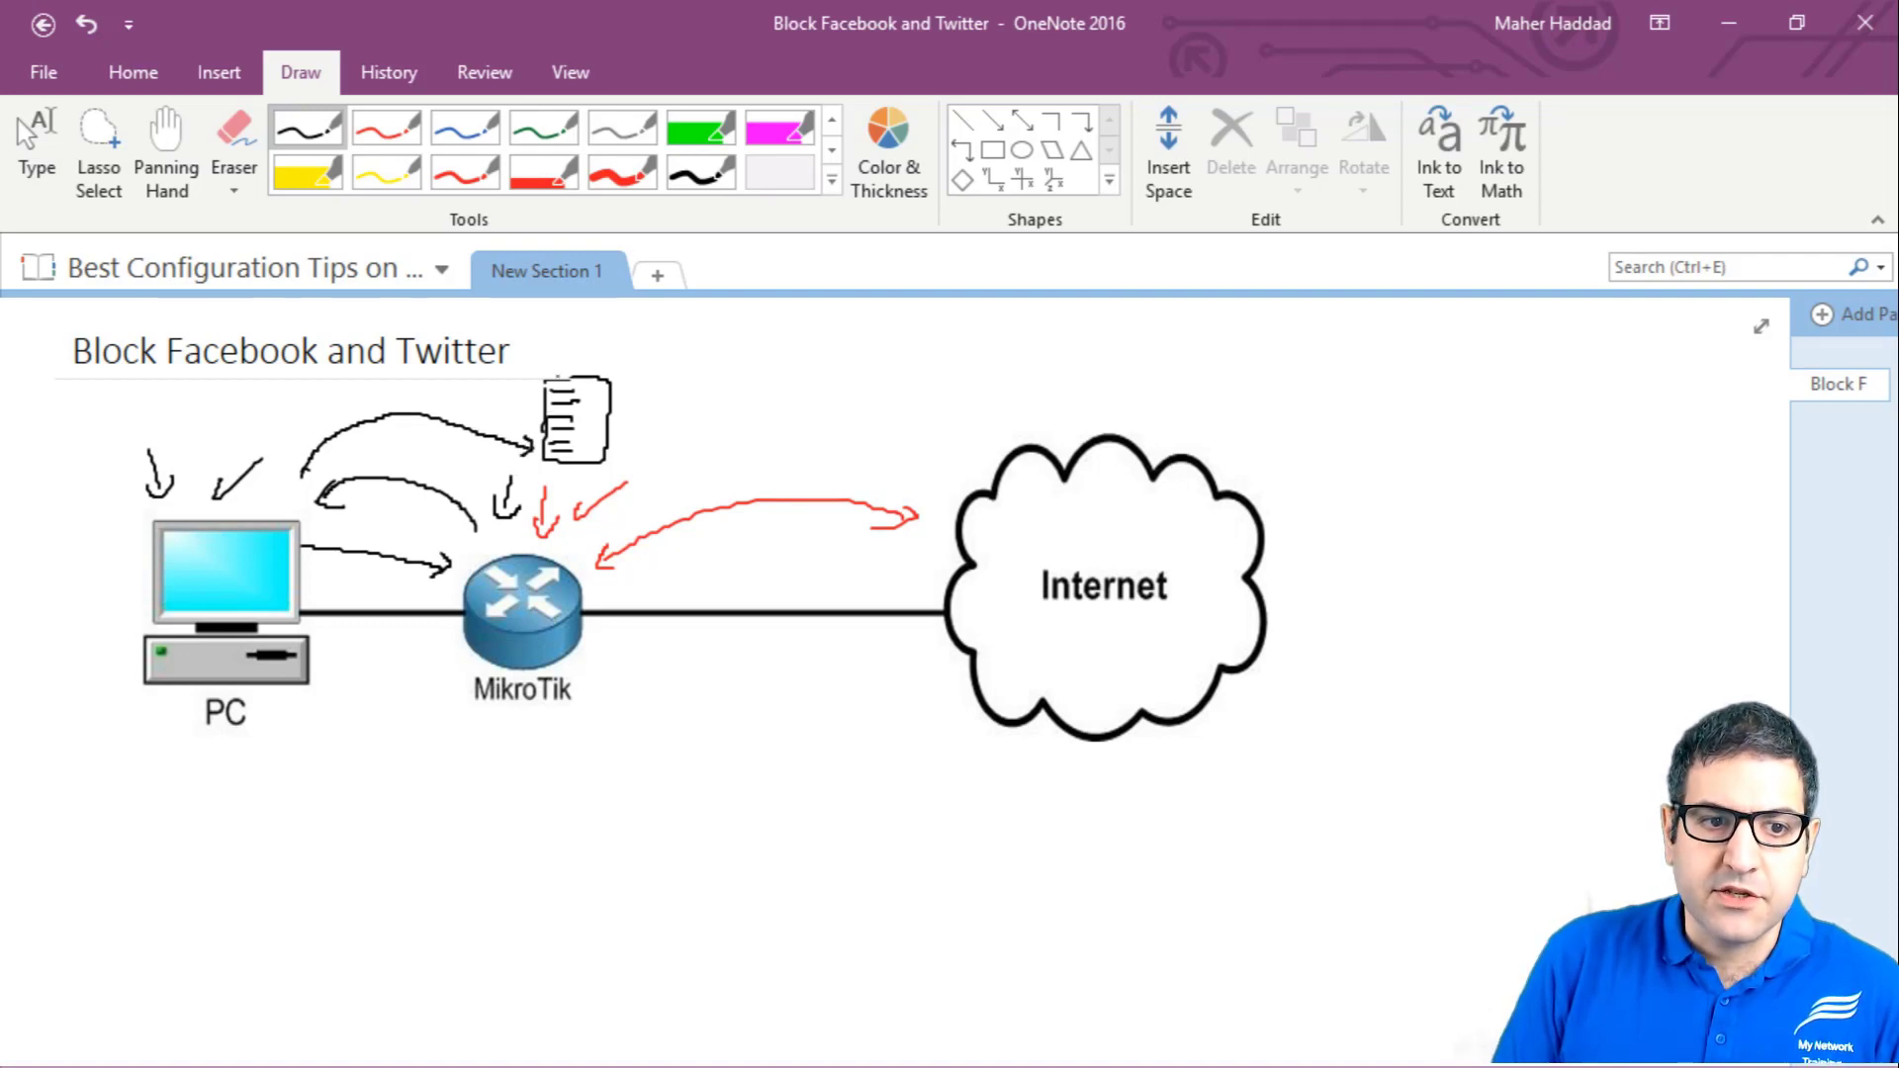
{"action": "left_click_drag", "start_coordinate": [561, 346], "coordinate": [594, 417]}
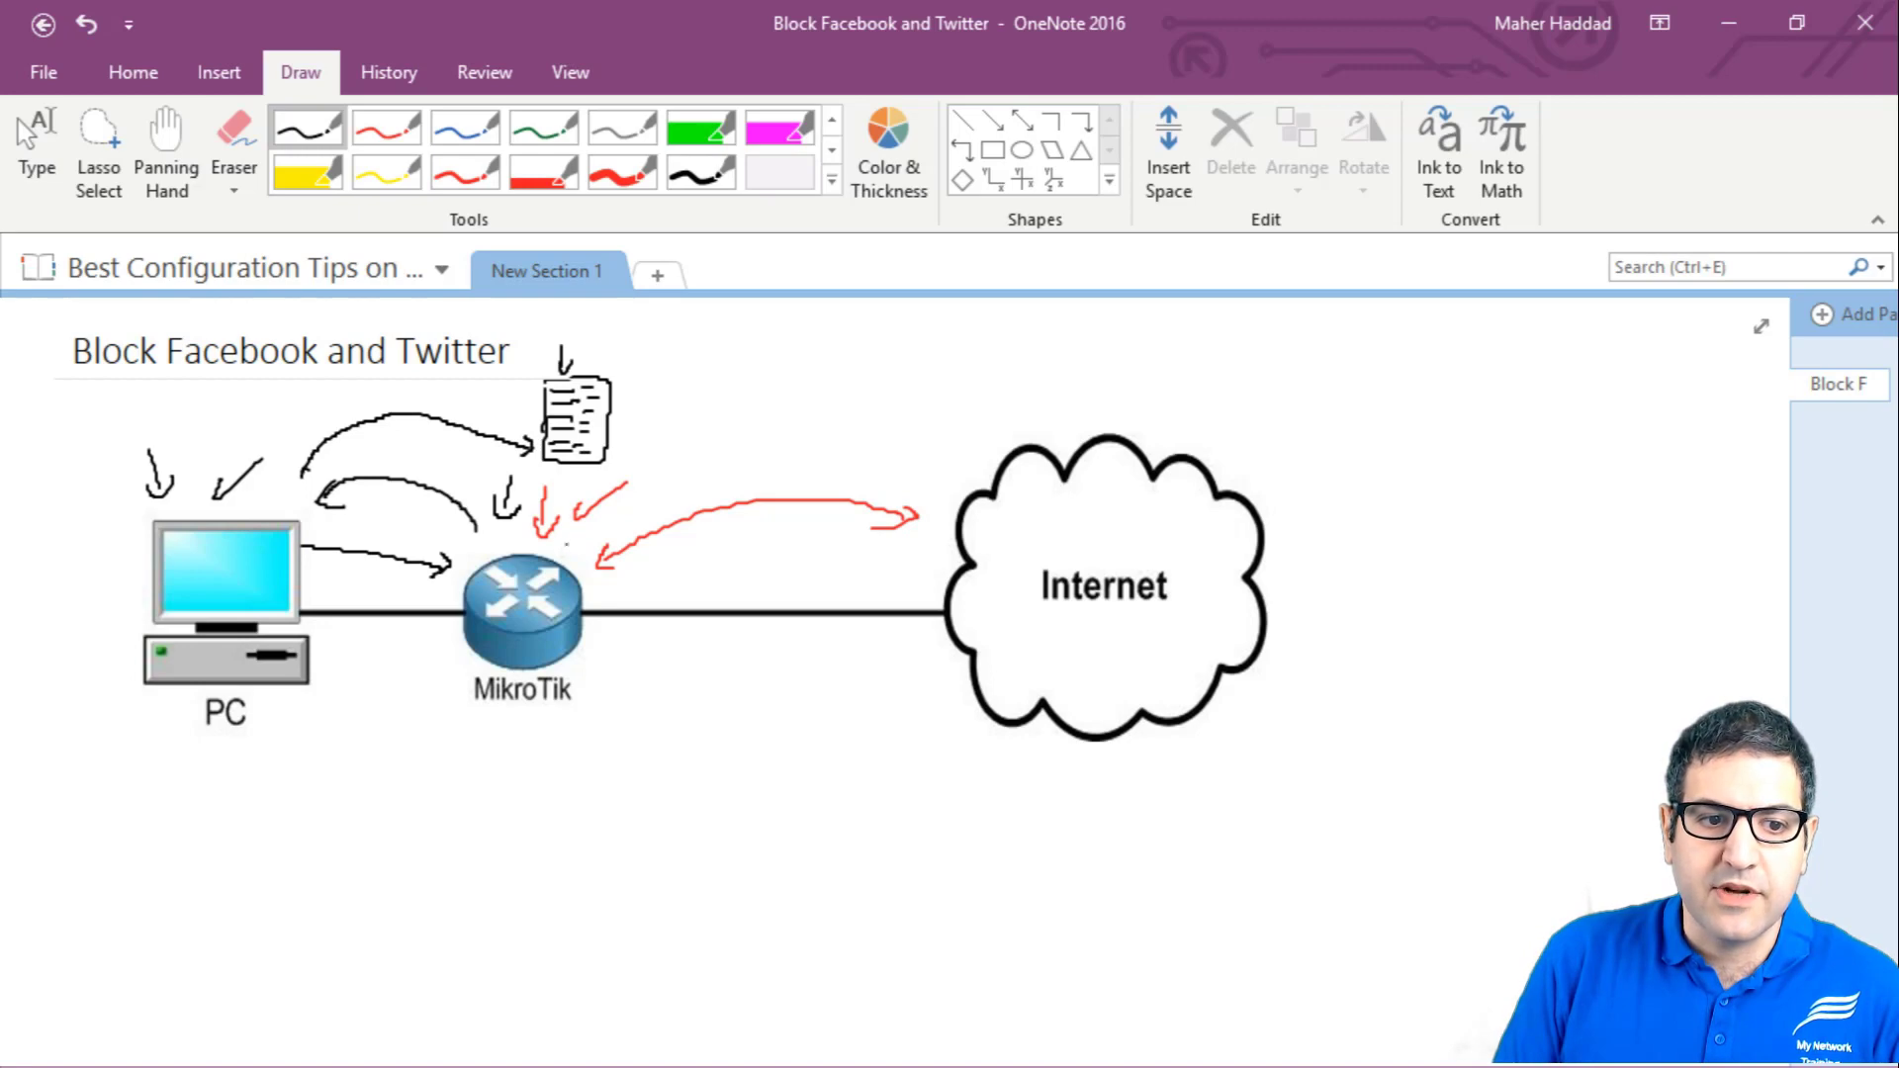
{"action": "left_click_drag", "start_coordinate": [573, 536], "coordinate": [582, 551]}
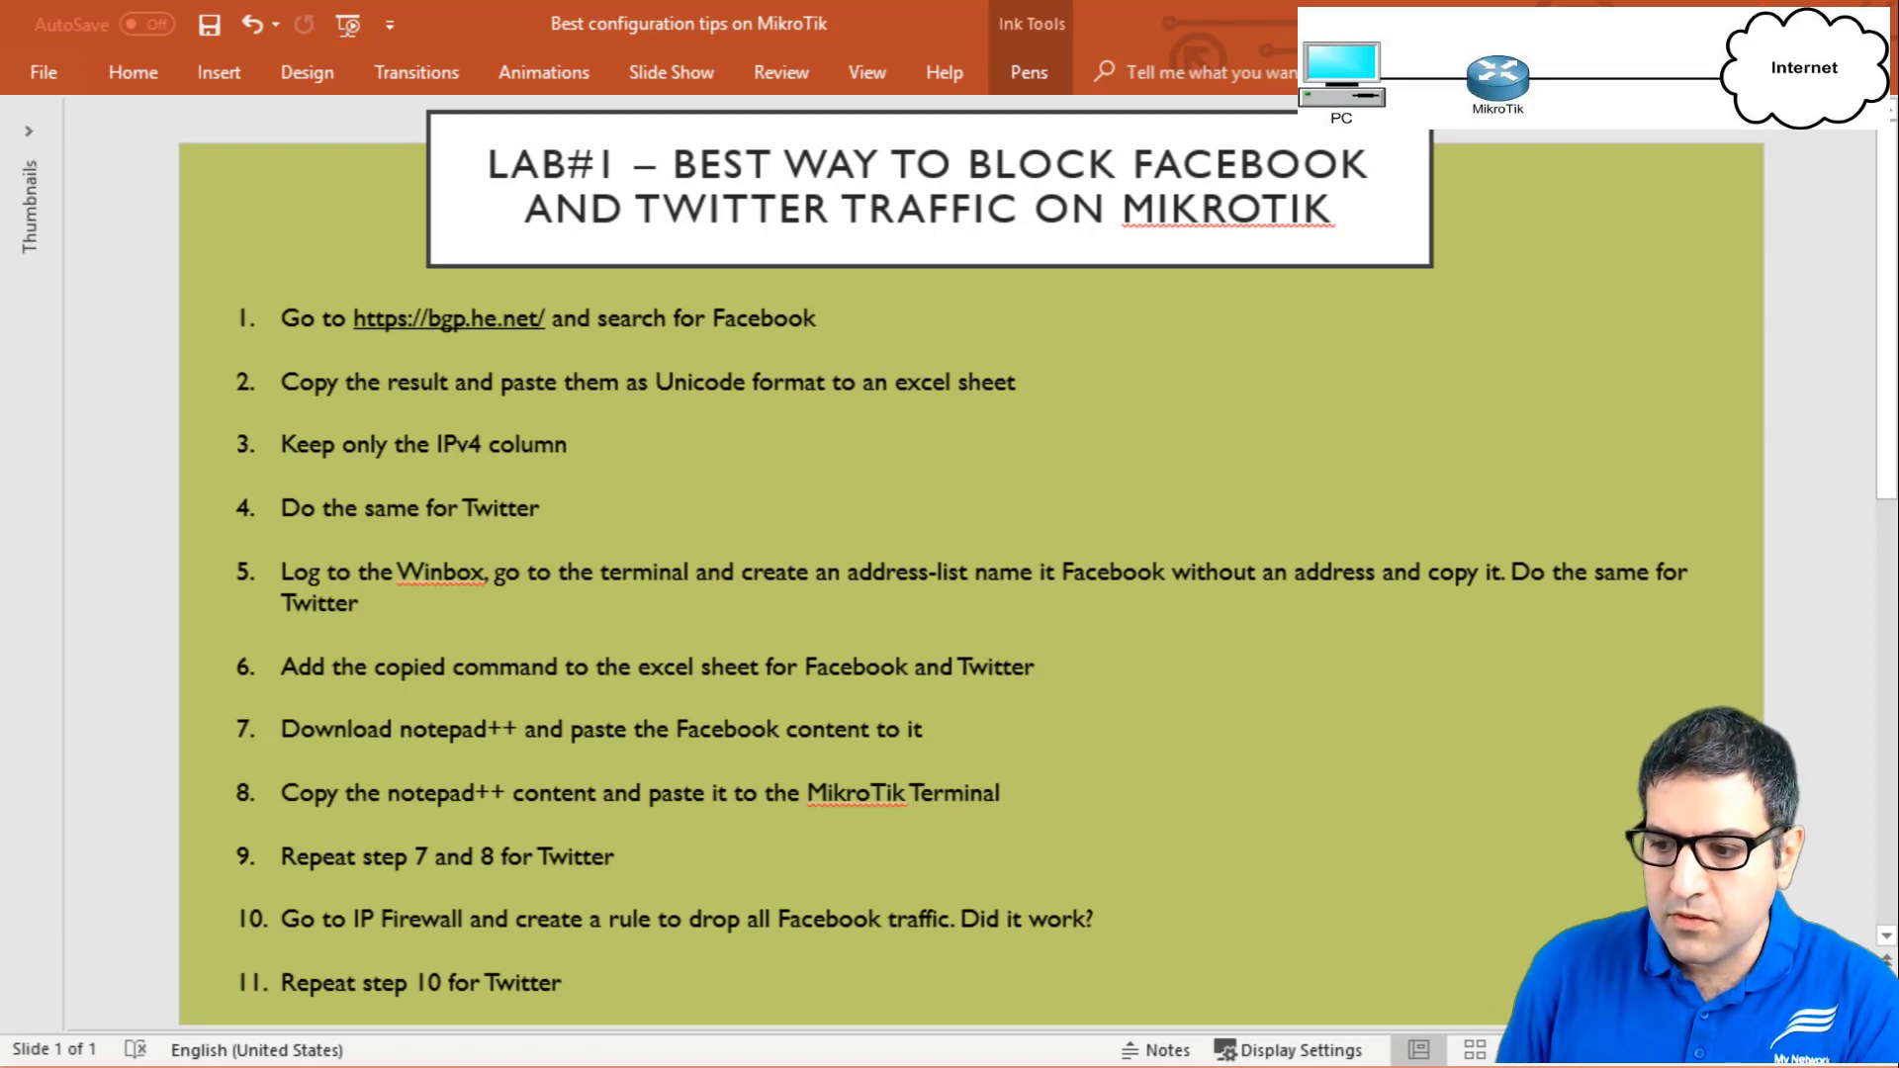
{"action": "key", "text": "alt+Tab"}
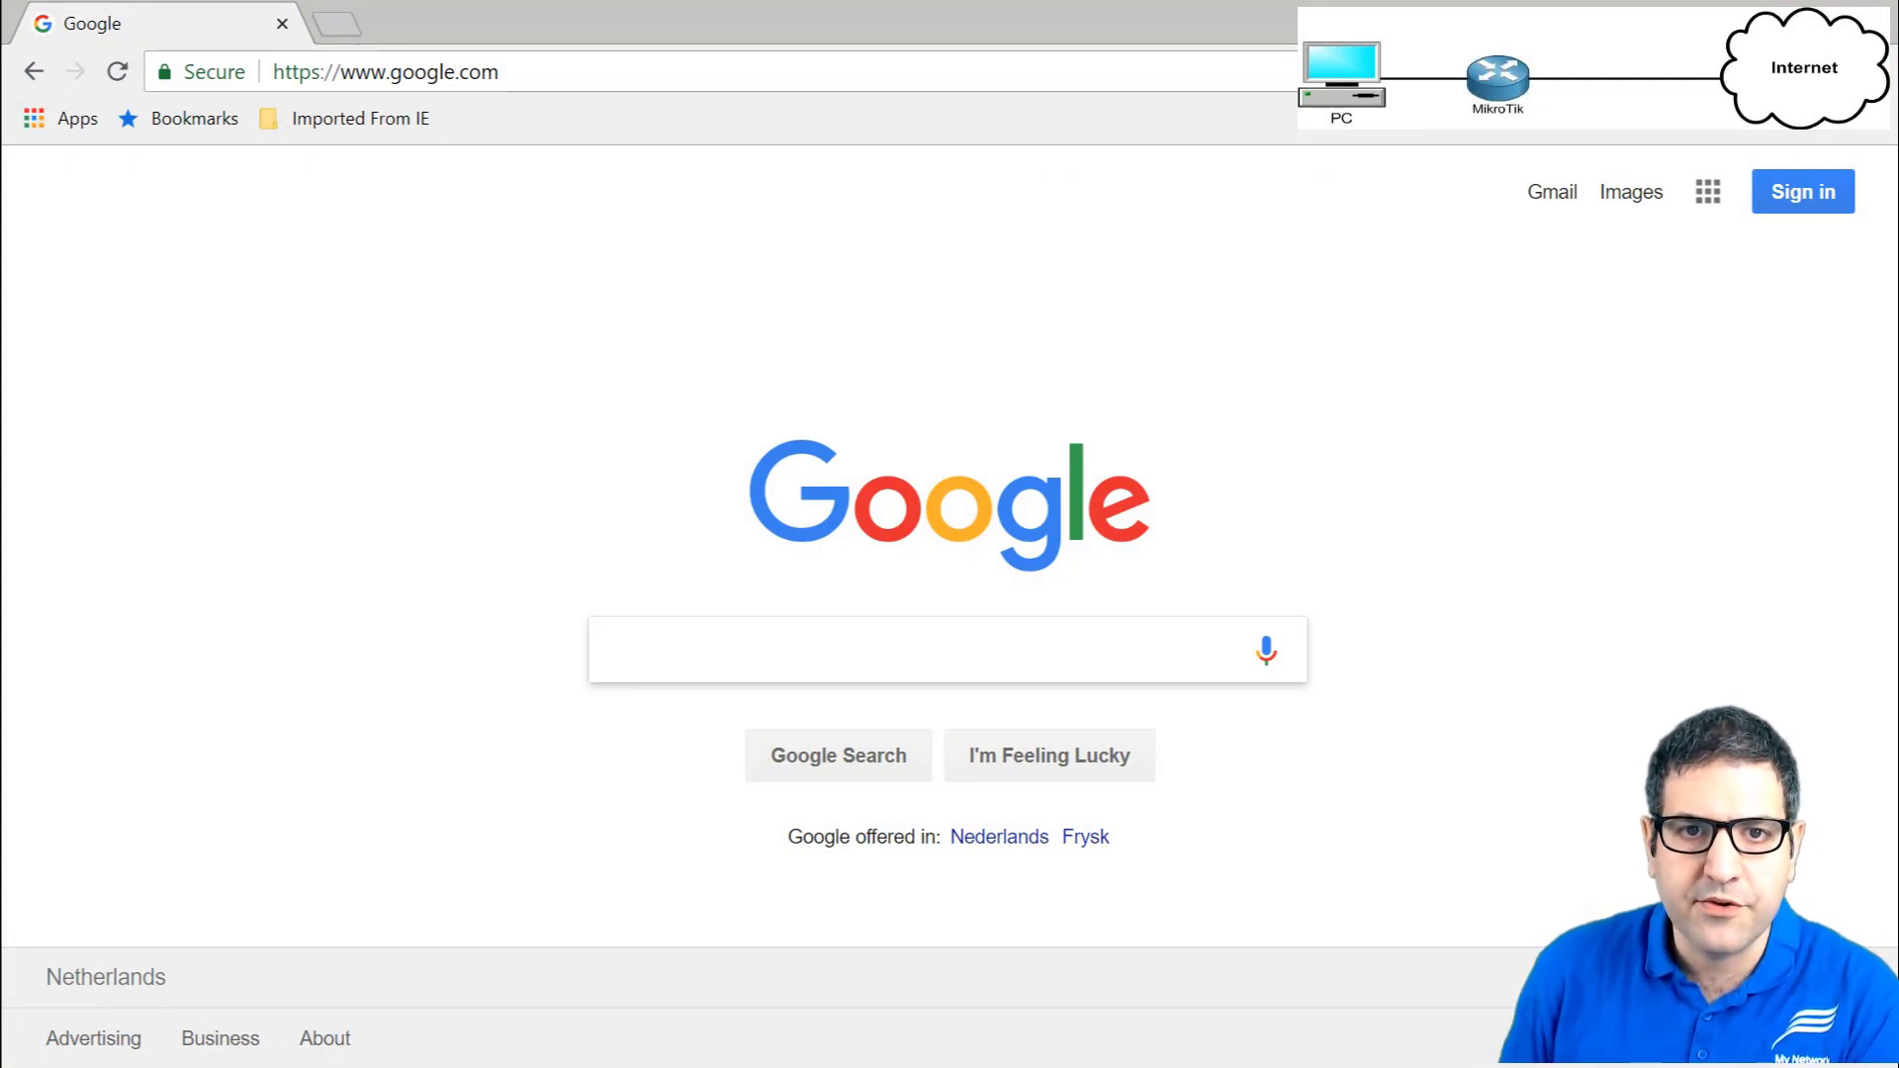
{"action": "left_click", "coordinate": [531, 65]}
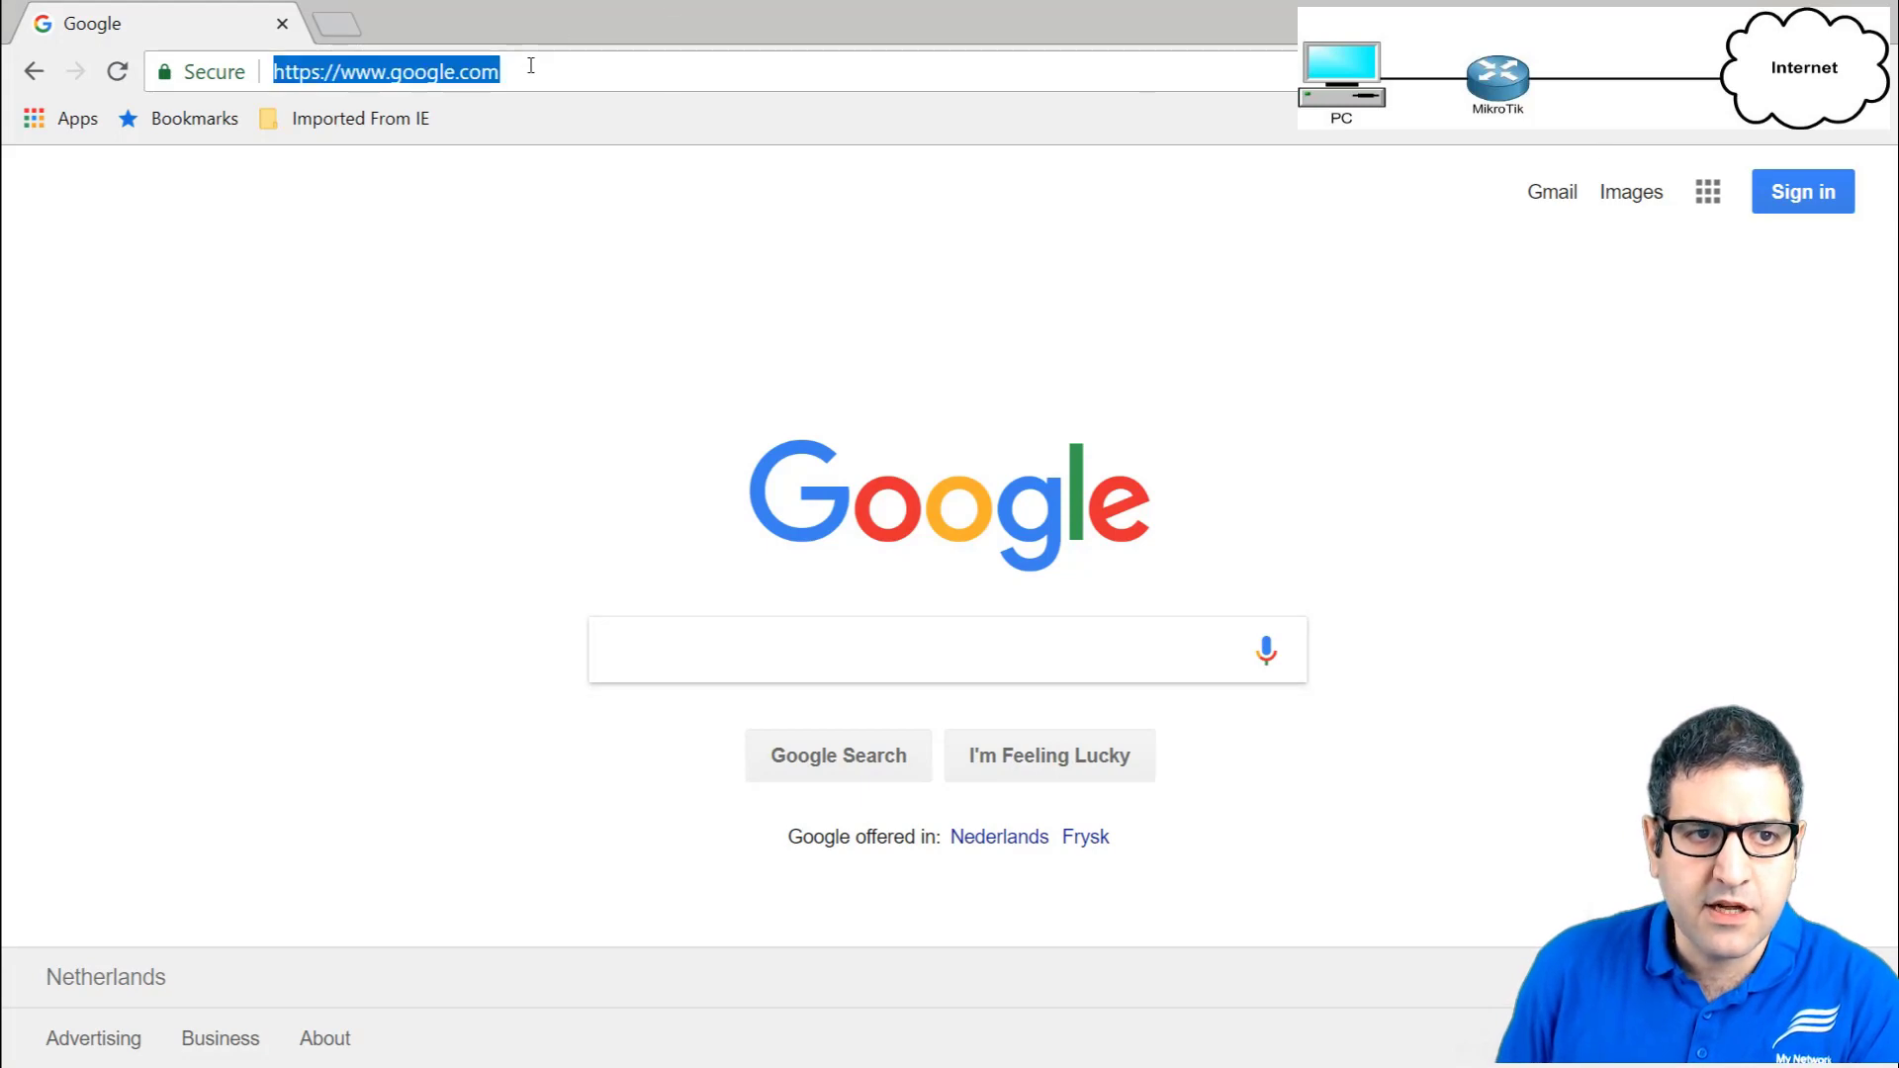
{"action": "type", "text": "https"}
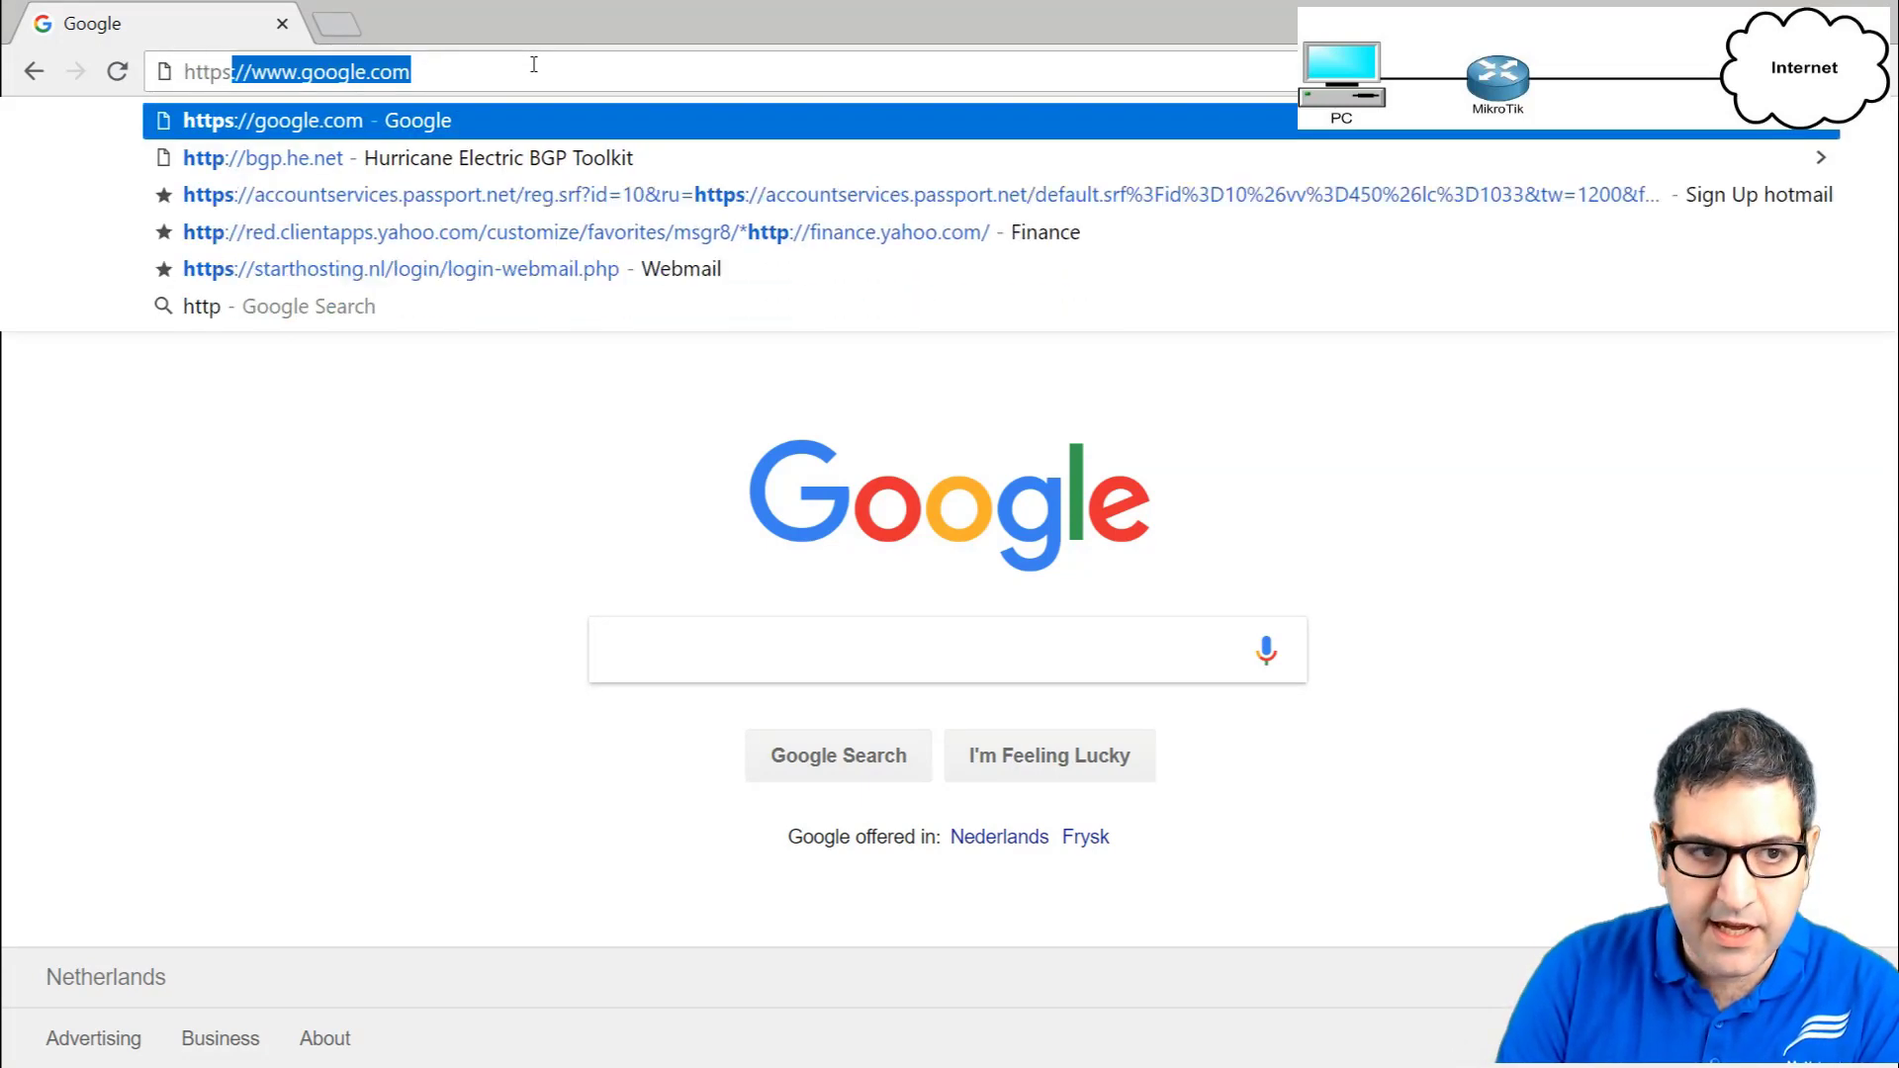
{"action": "type", "text": ":"}
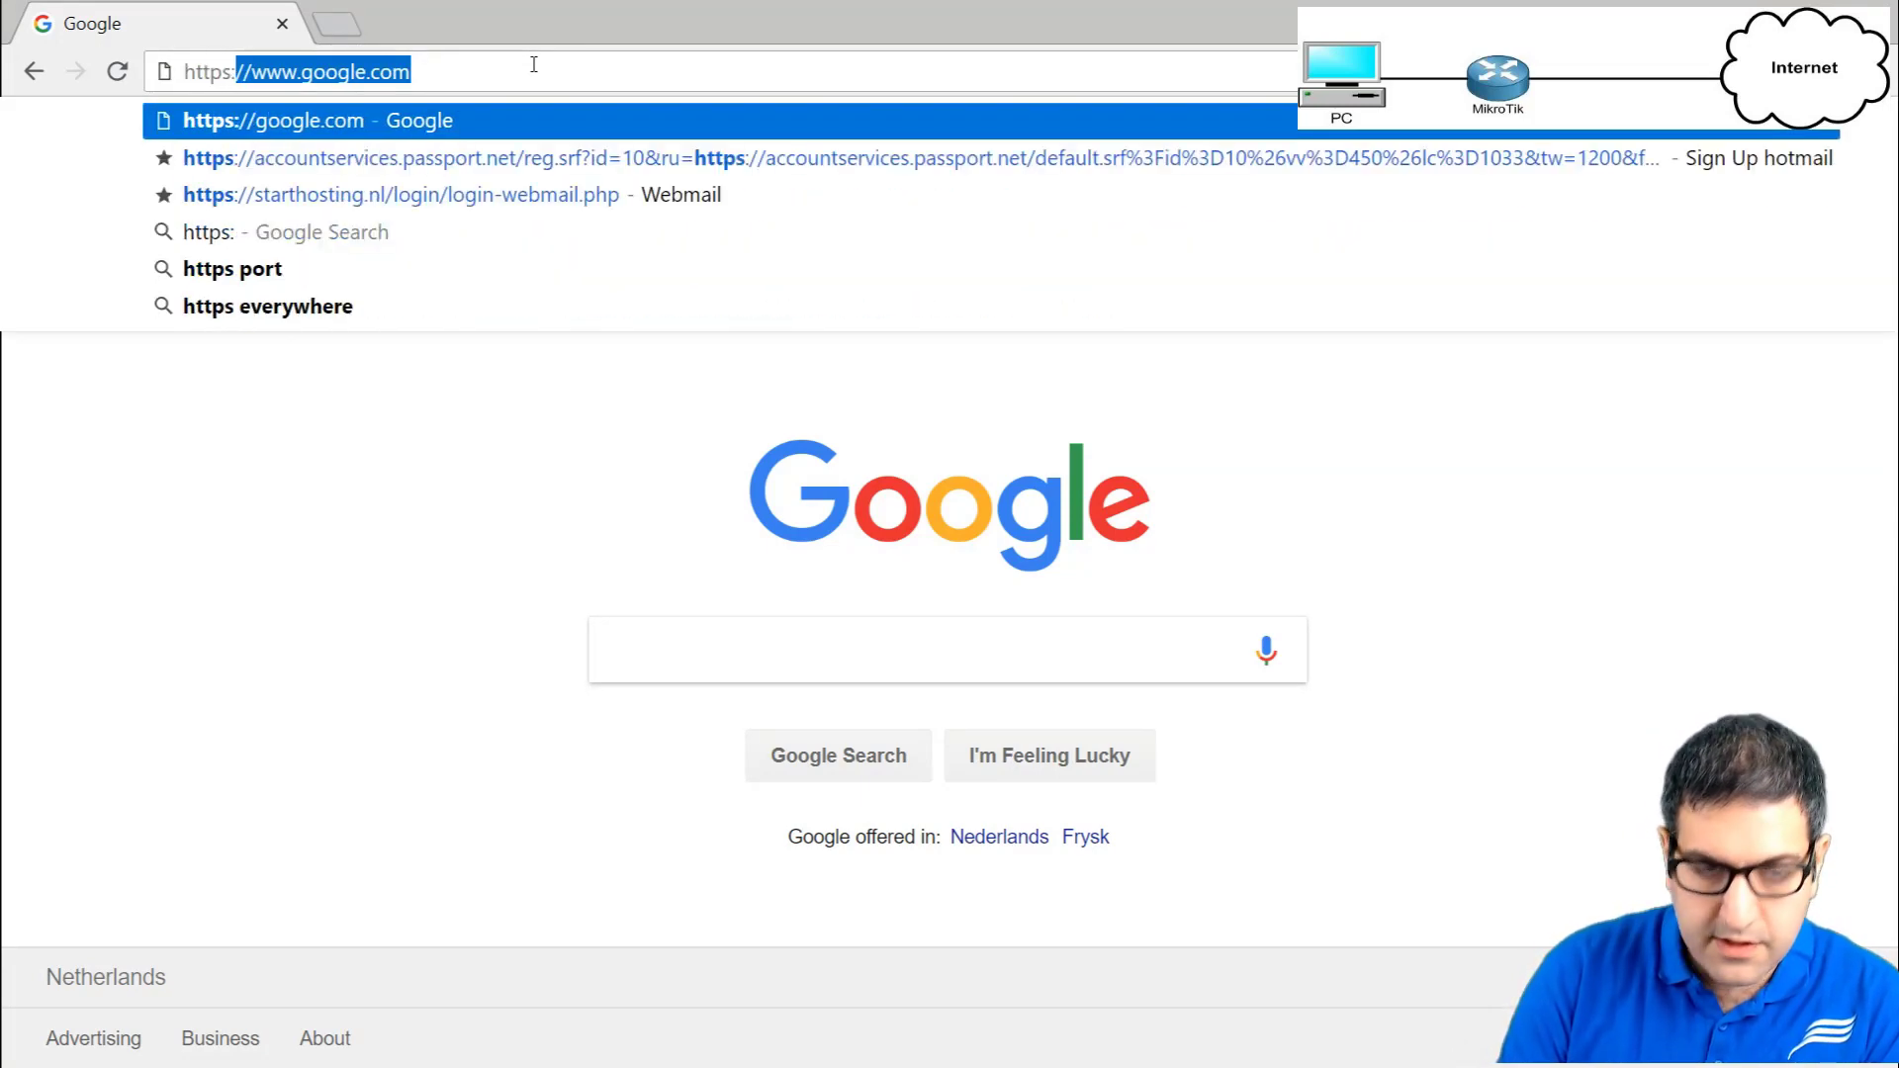
{"action": "type", "text": "//bgp"}
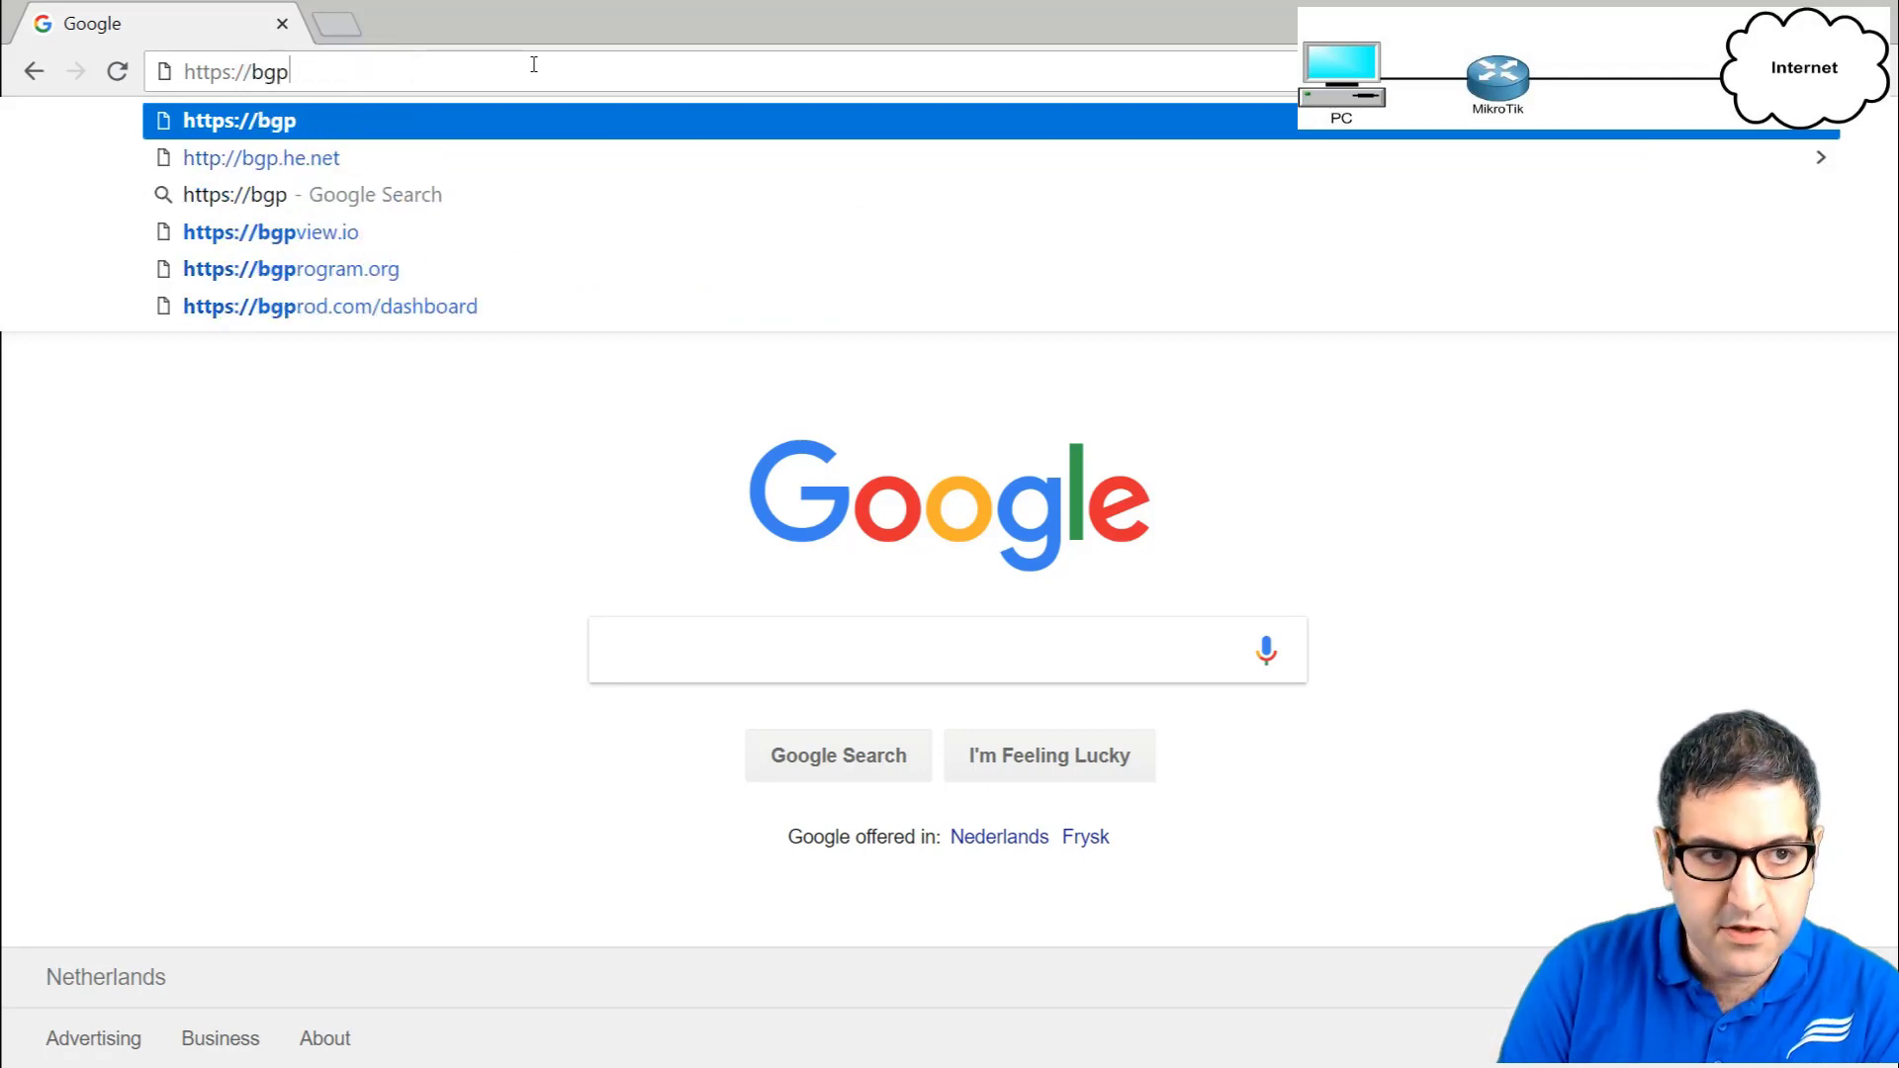
{"action": "type", "text": ".he.net"}
{"action": "key", "text": "Return"}
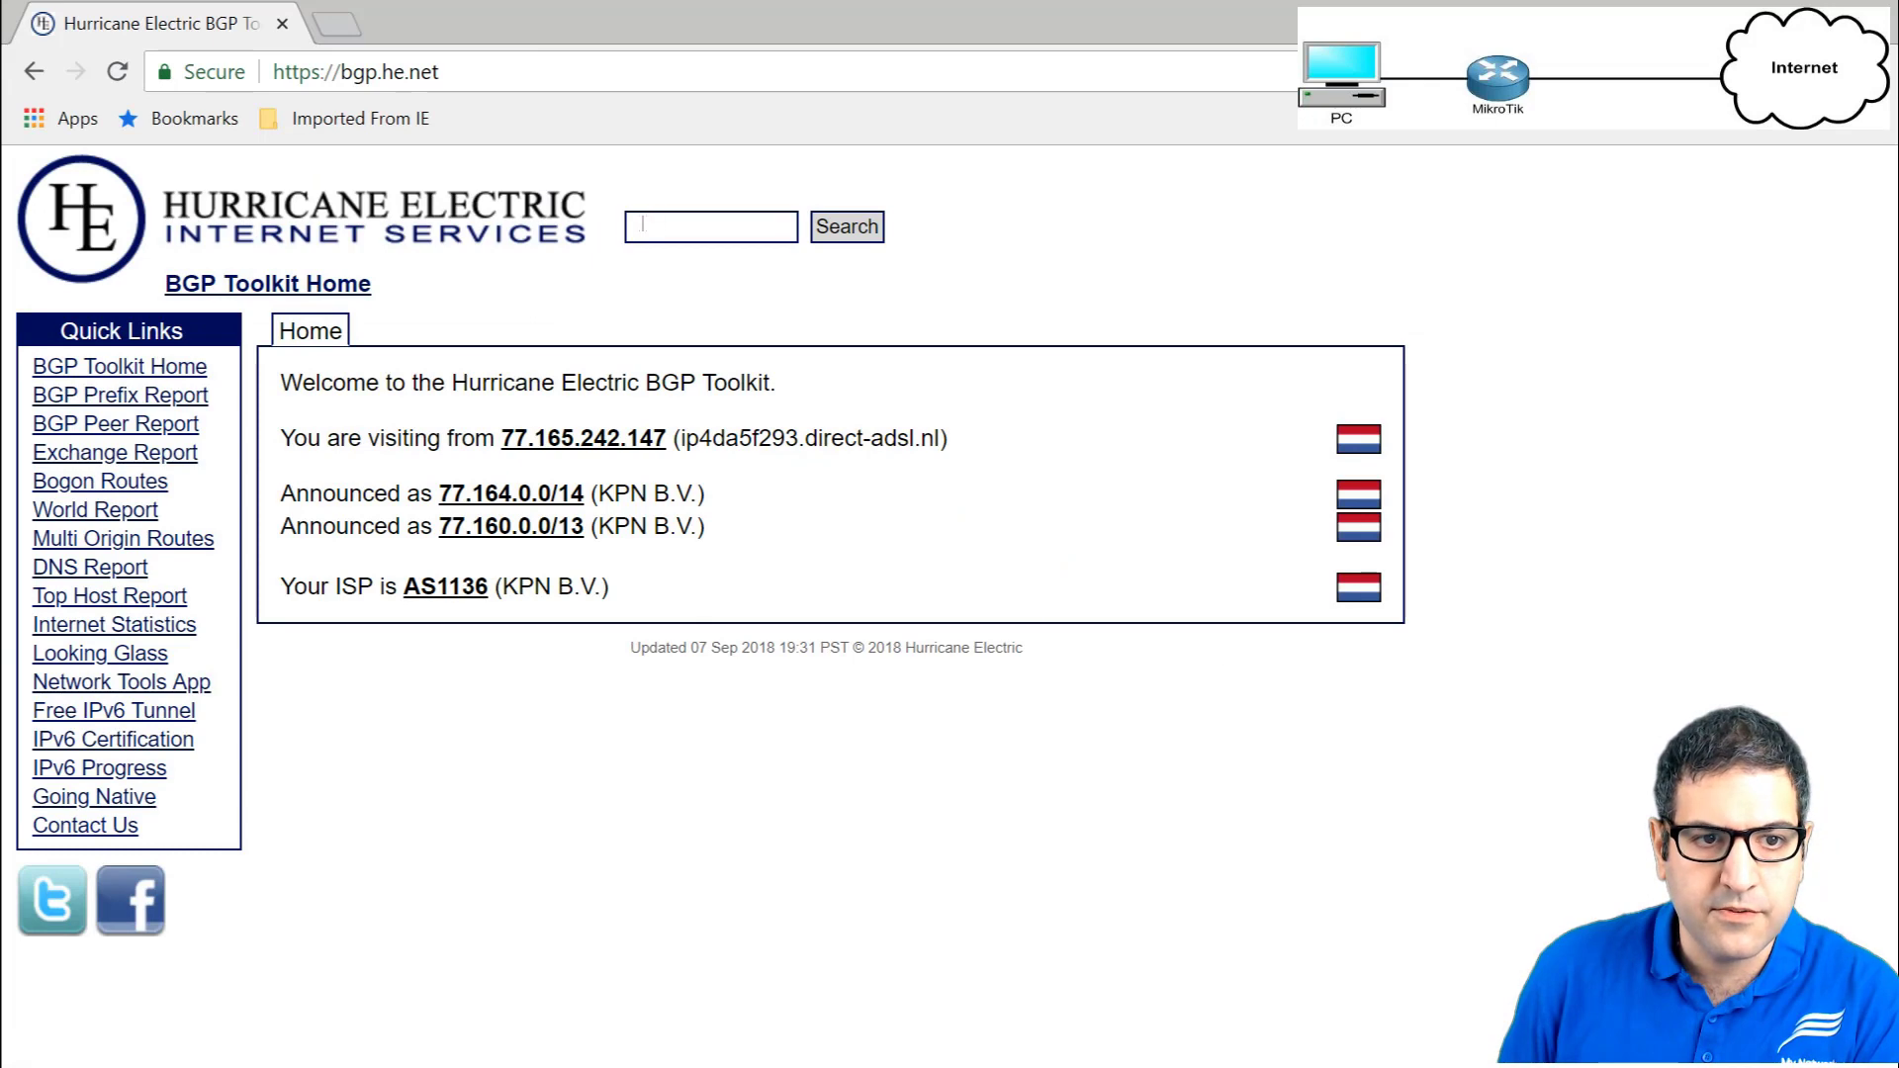
Search the Hurricane Electric BGP Toolkit for facebook.
{"action": "left_click", "coordinate": [627, 230]}
{"action": "type", "text": "facebook"}
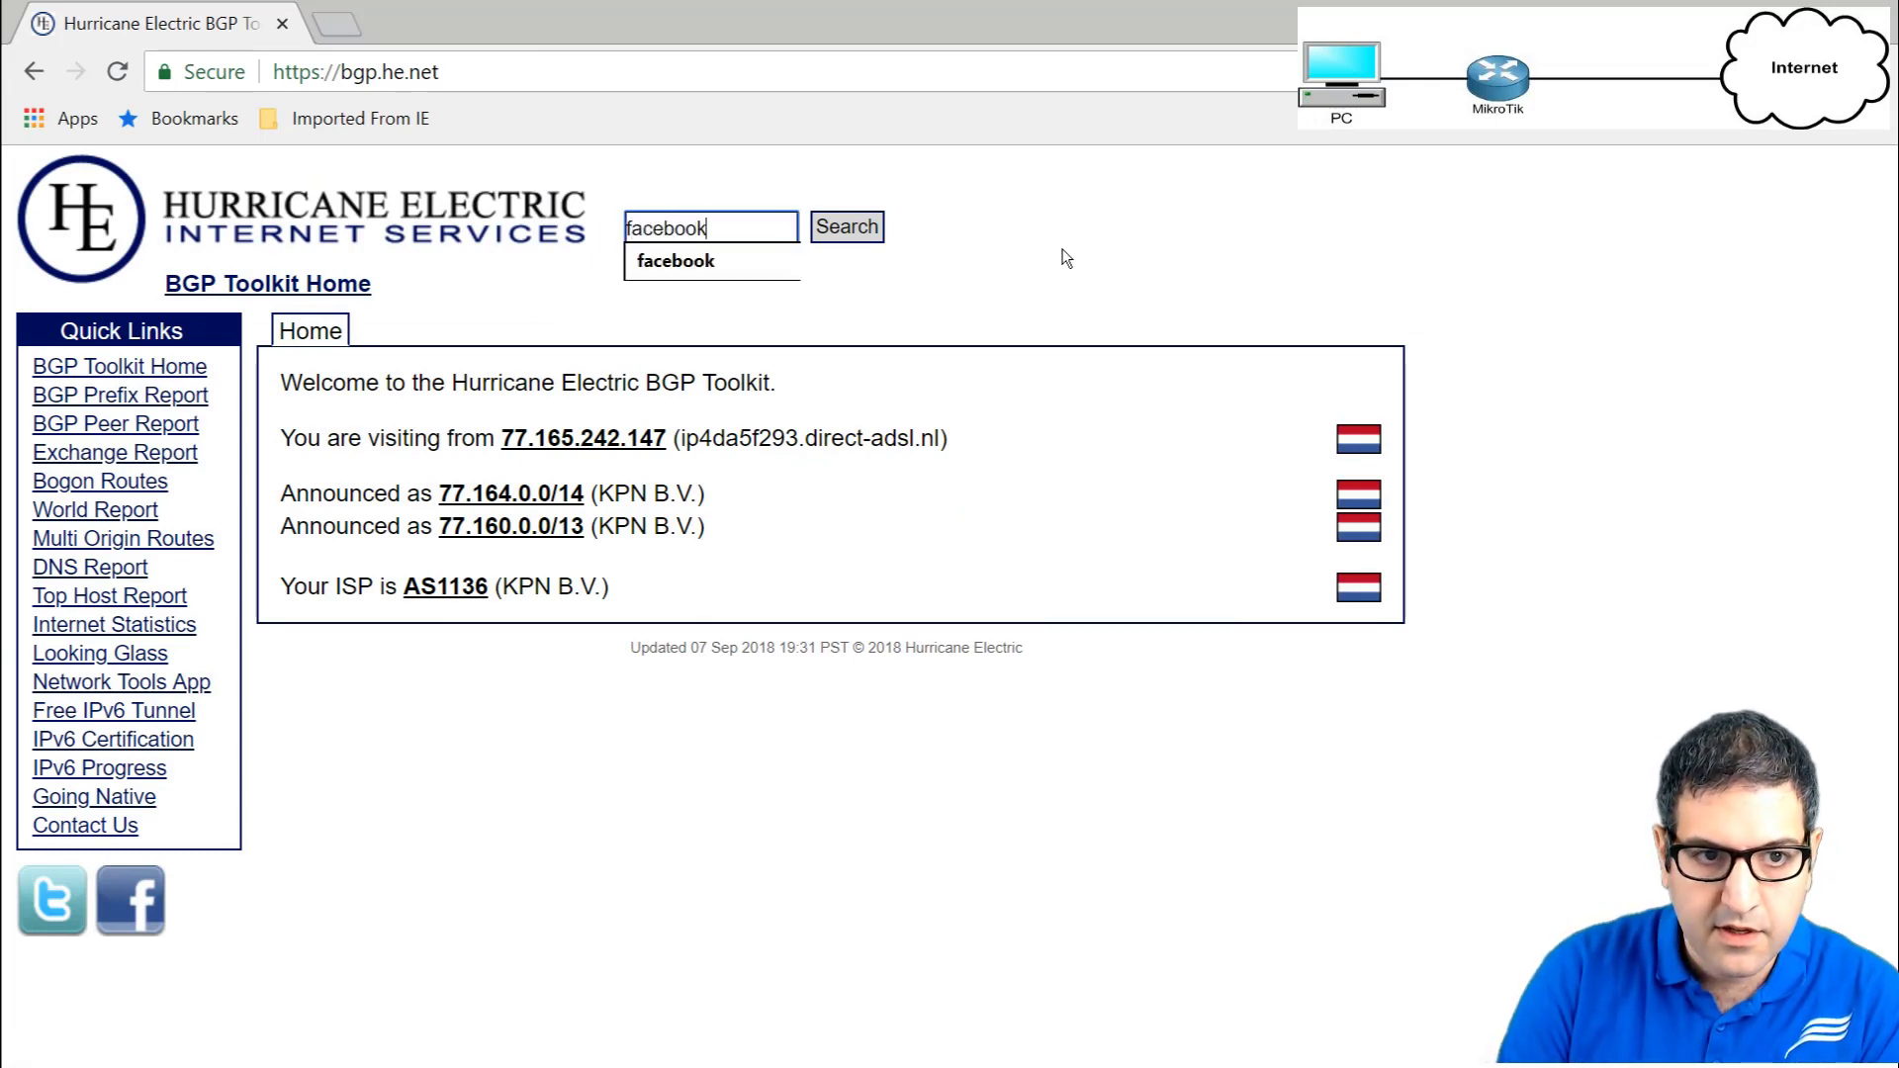
{"action": "key", "text": "Return"}
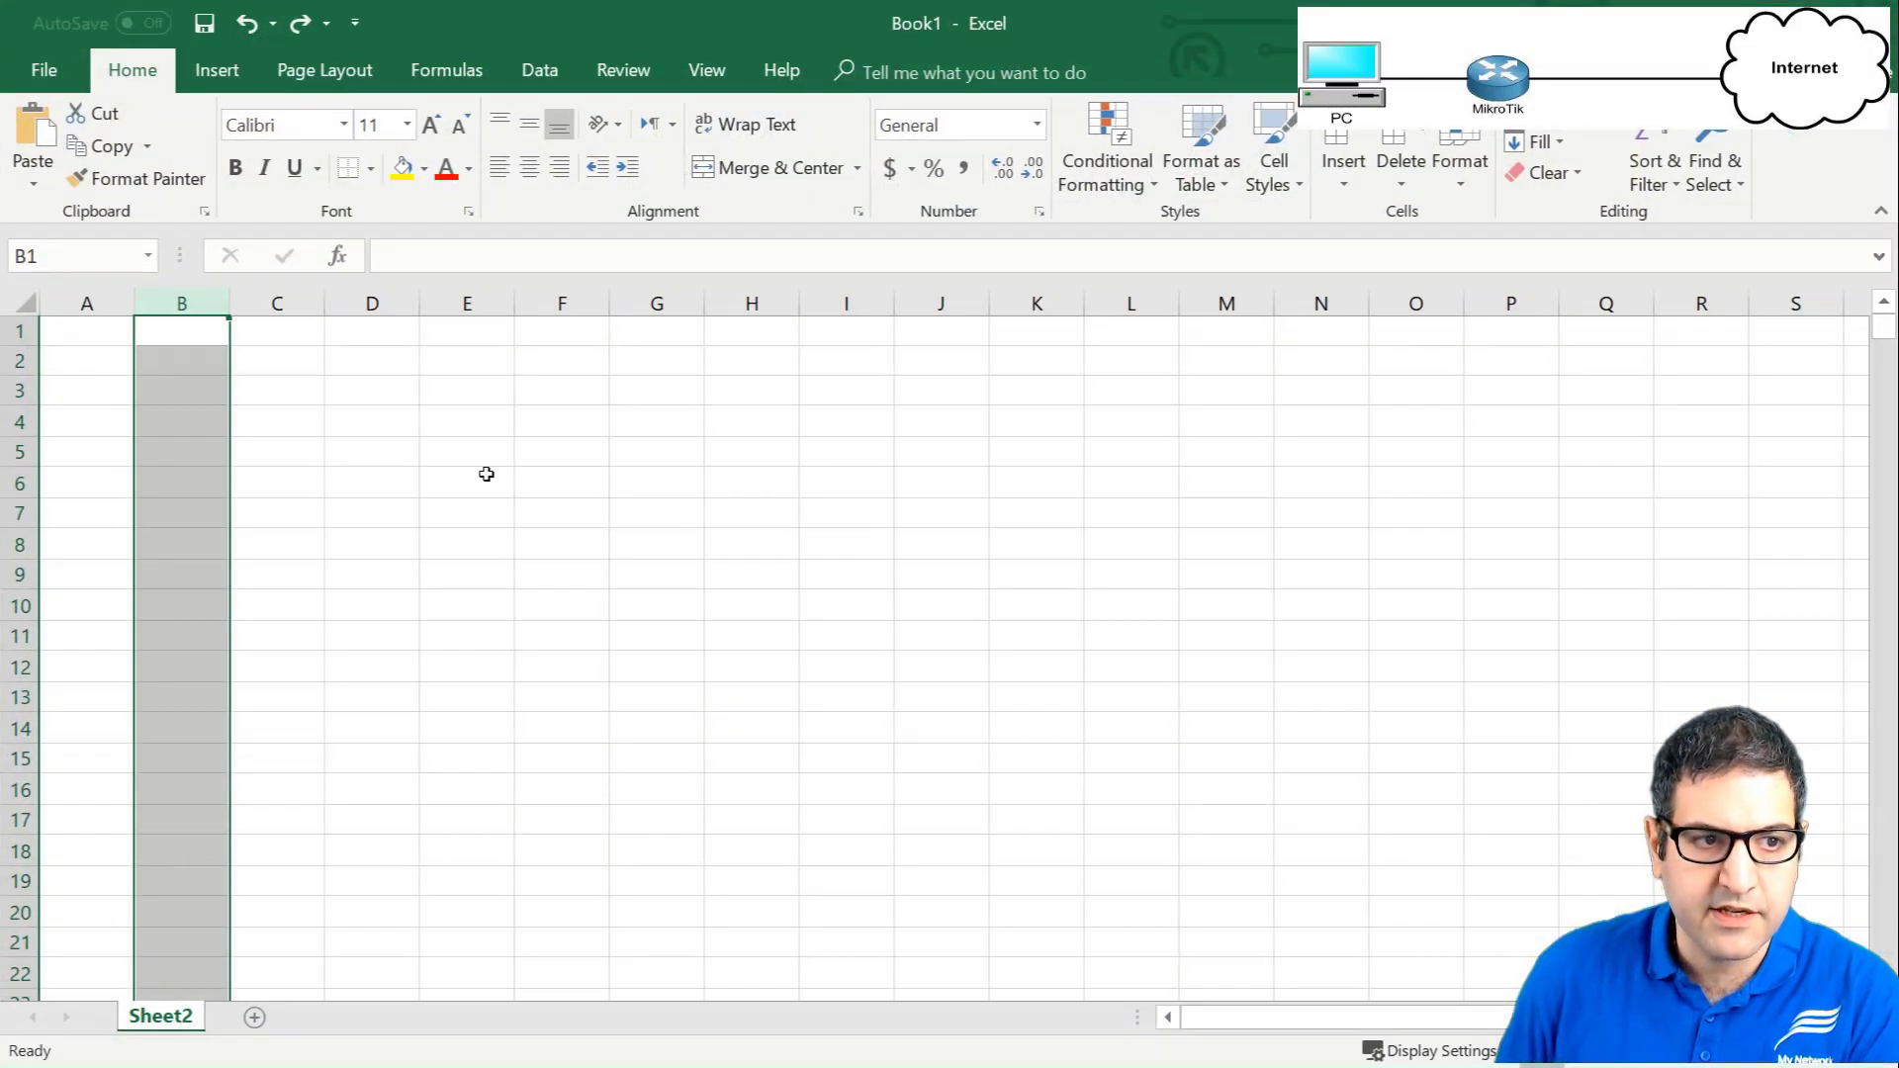
Switch from Excel to the PowerPoint lab slide to review its instructions, and return to the Facebook search results in Chrome.
{"action": "left_click", "coordinate": [485, 479]}
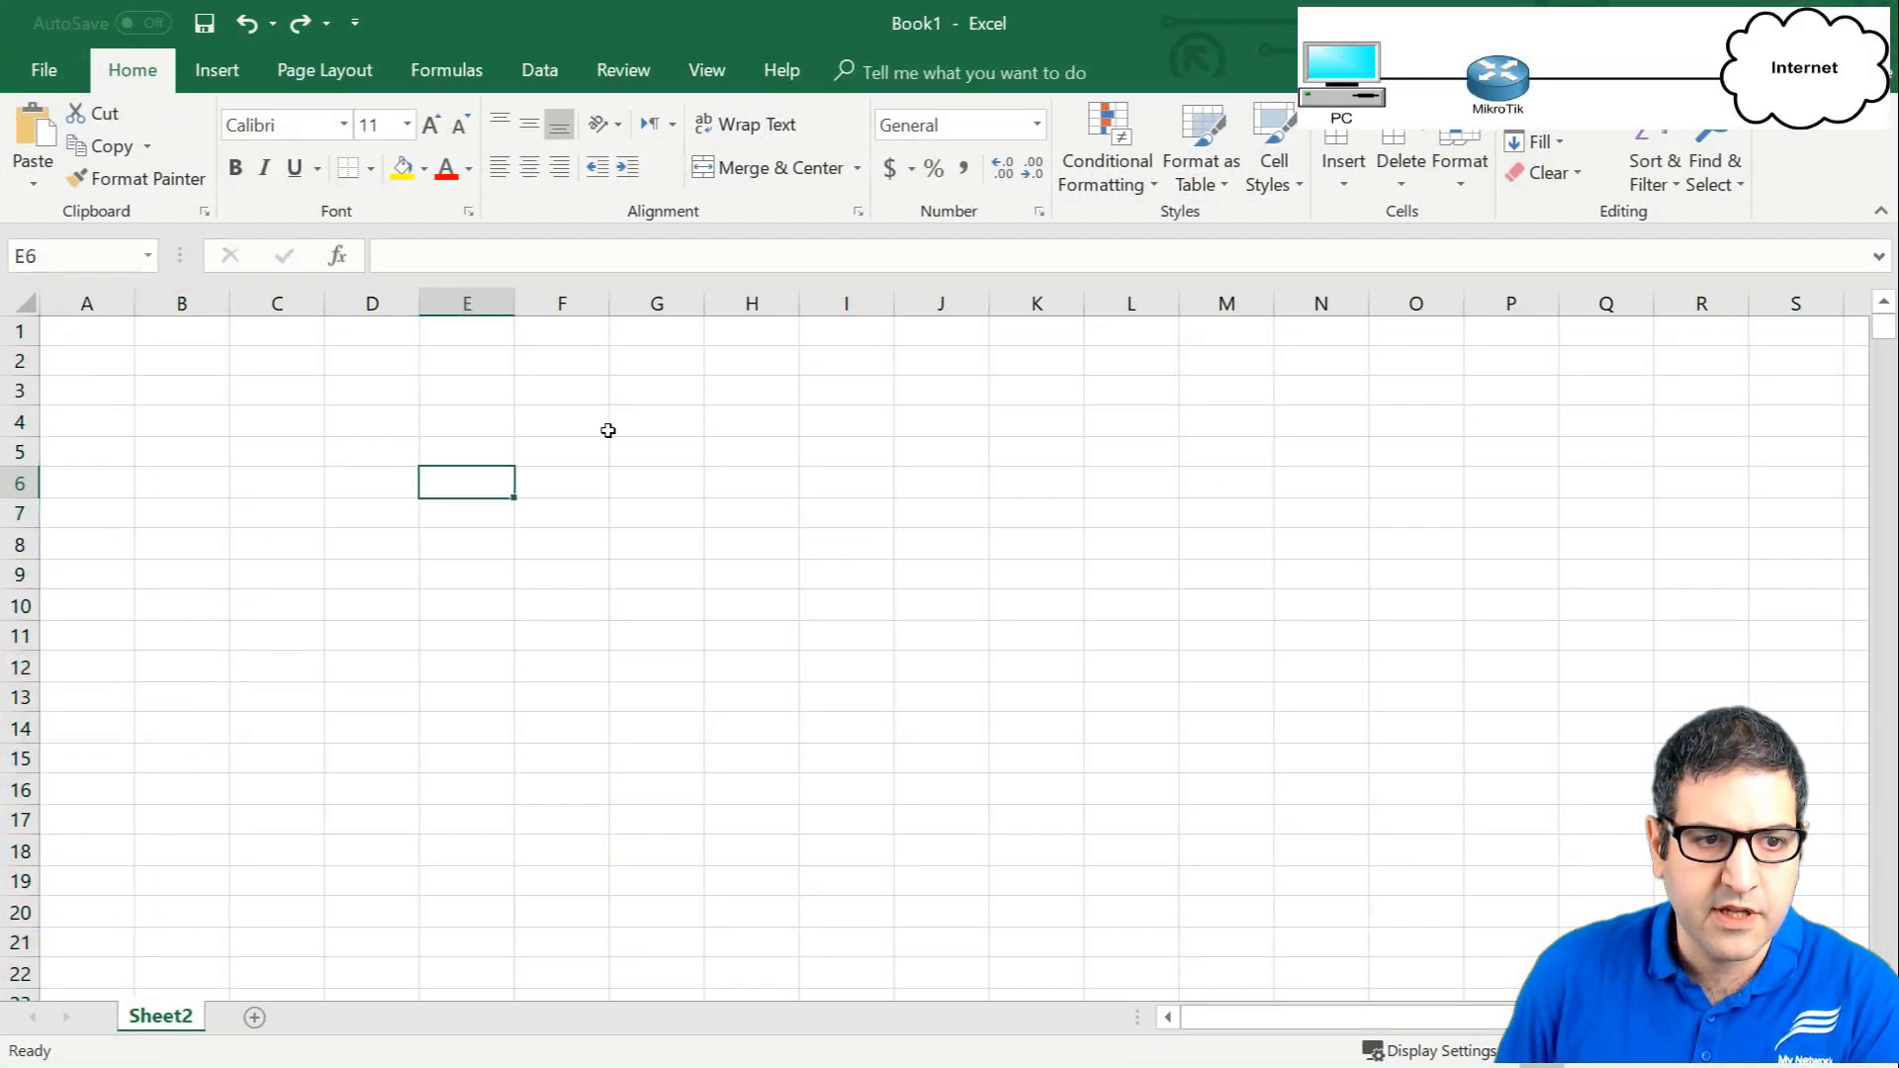
{"action": "key", "text": "alt+Tab"}
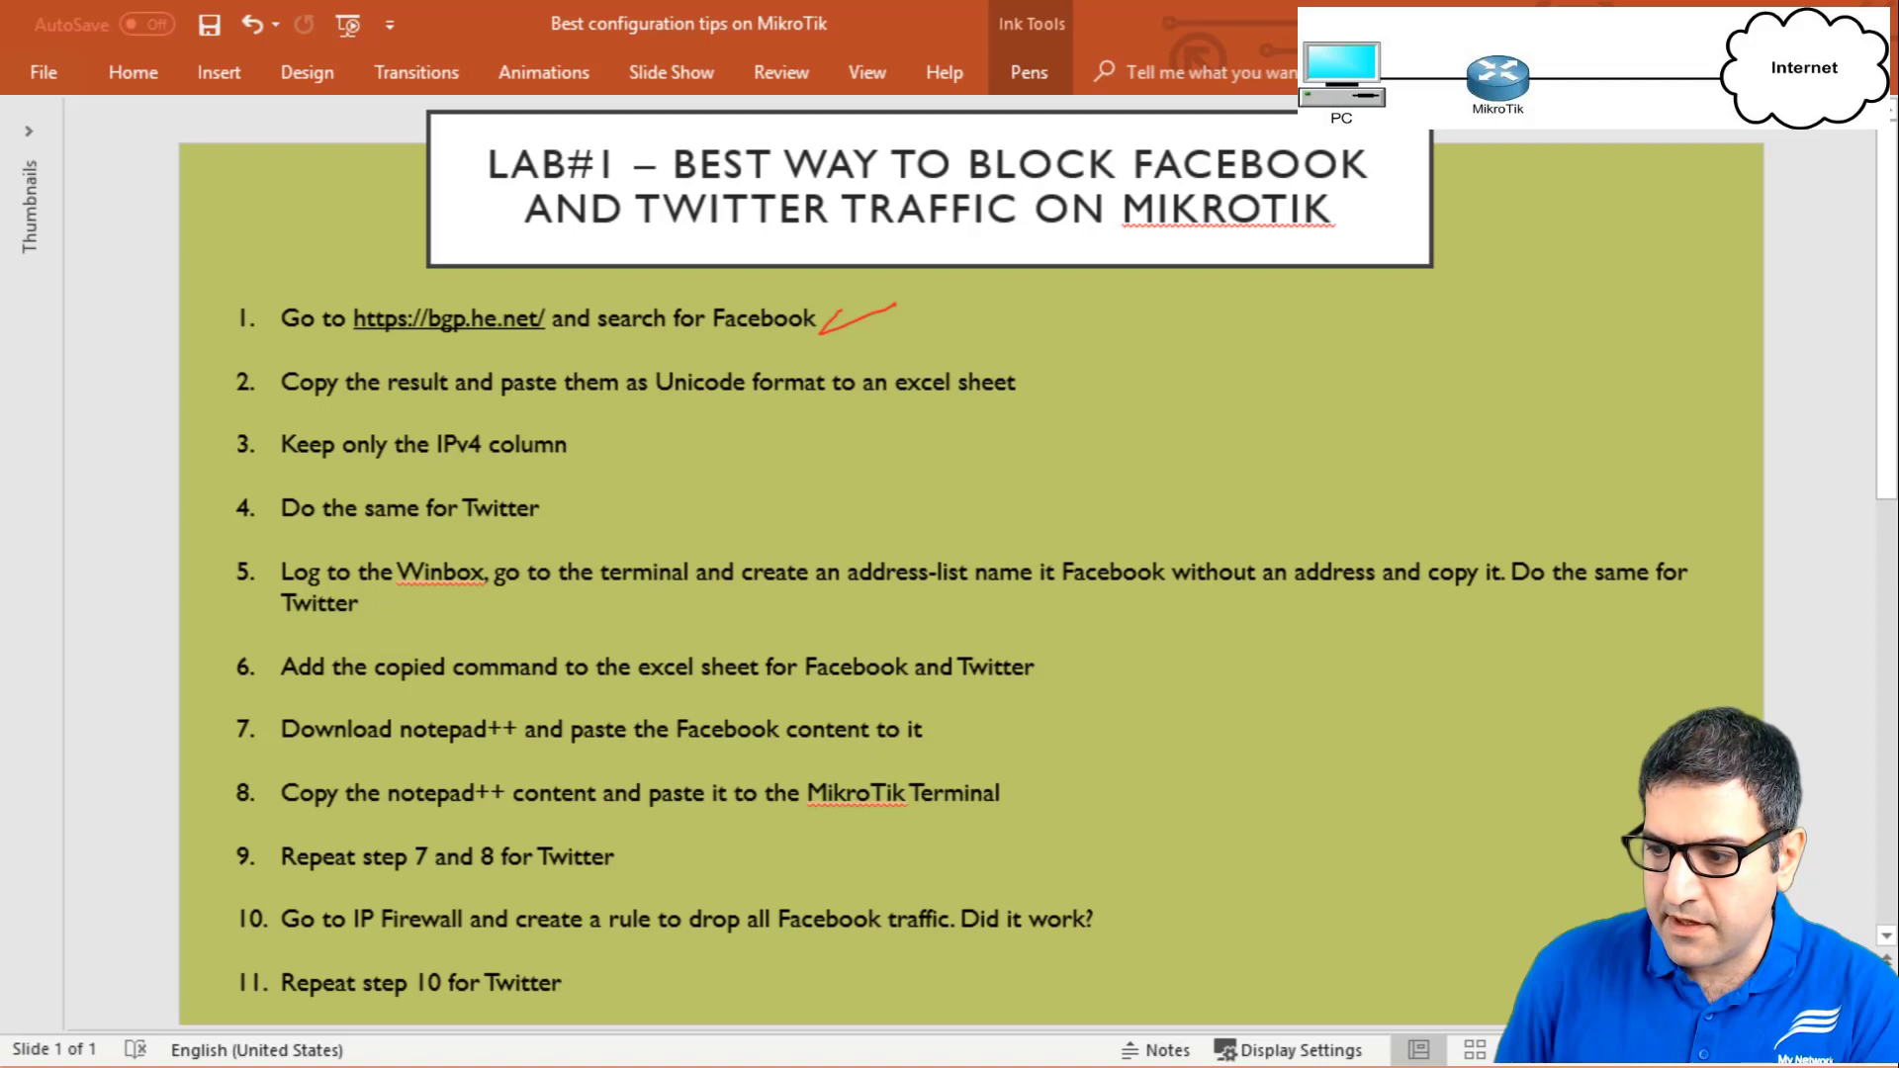
{"action": "key", "text": "alt+Tab"}
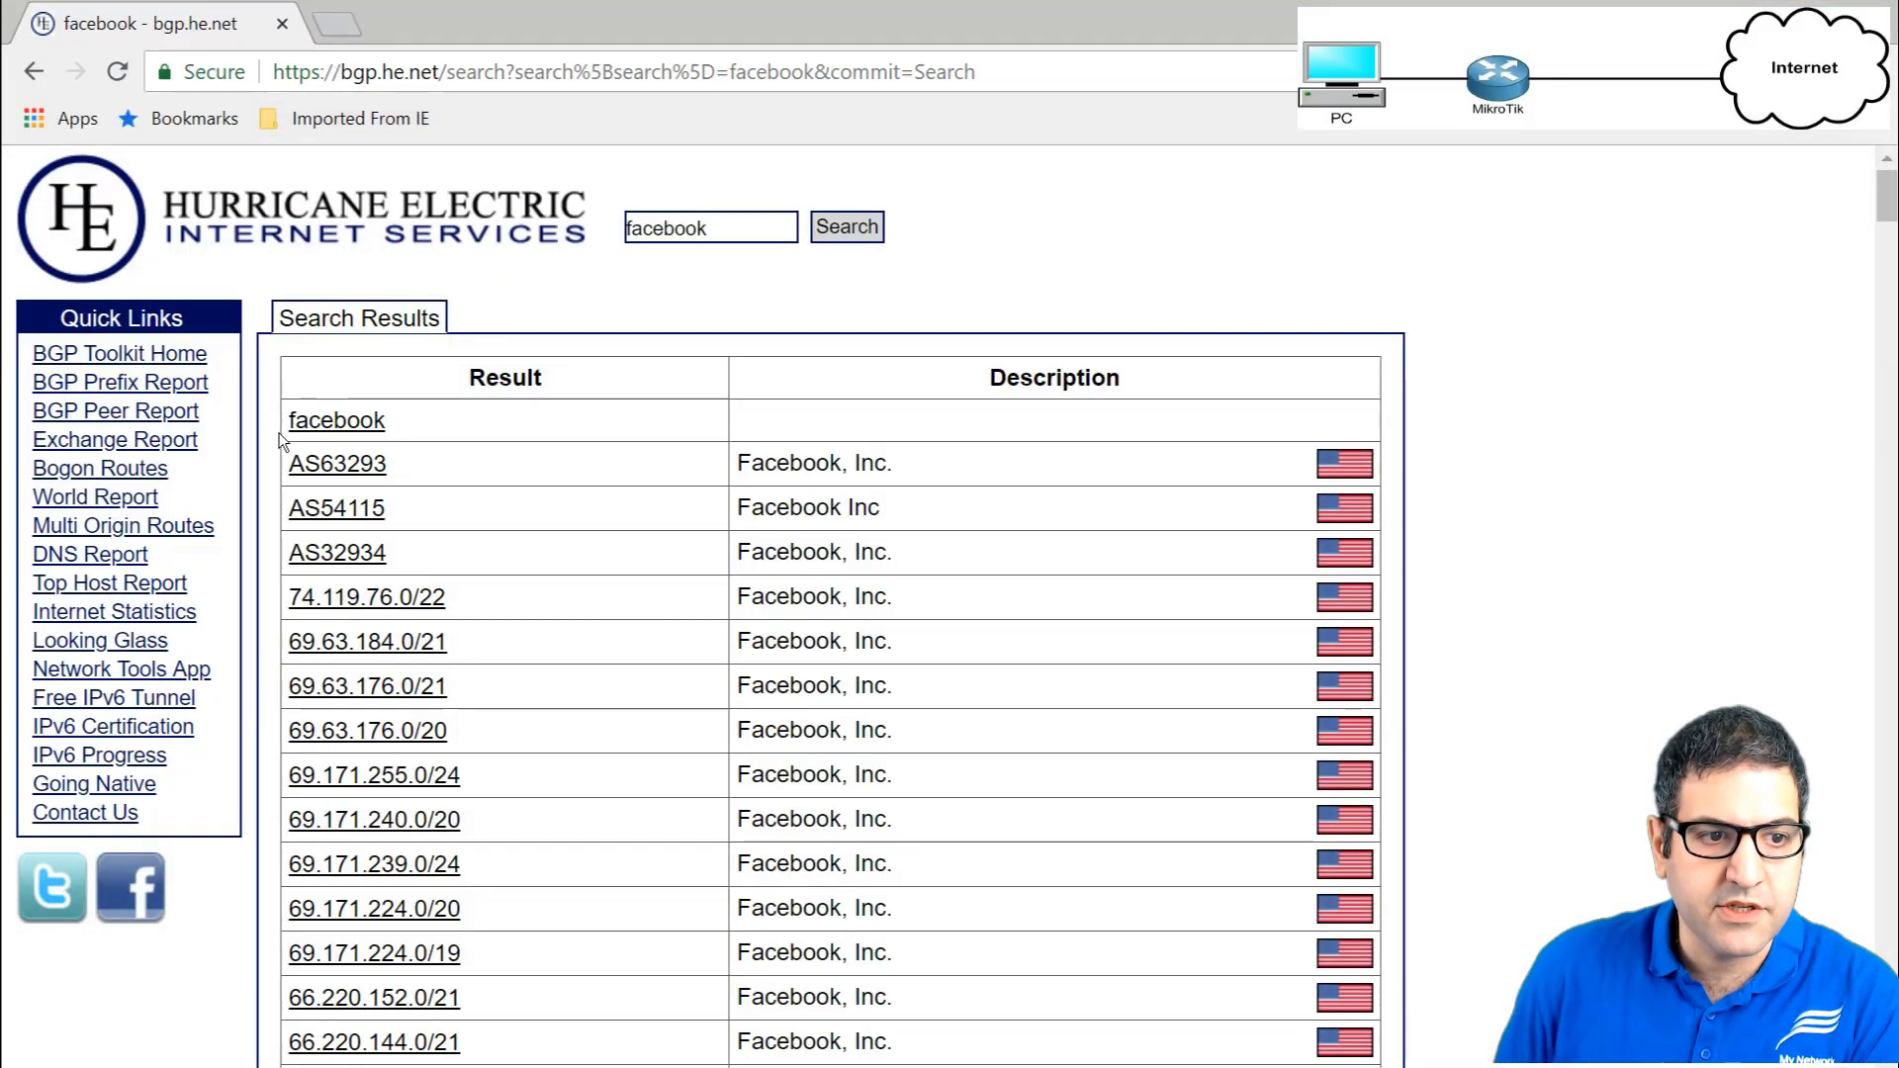
{"action": "left_click_drag", "start_coordinate": [277, 463], "coordinate": [1382, 431]}
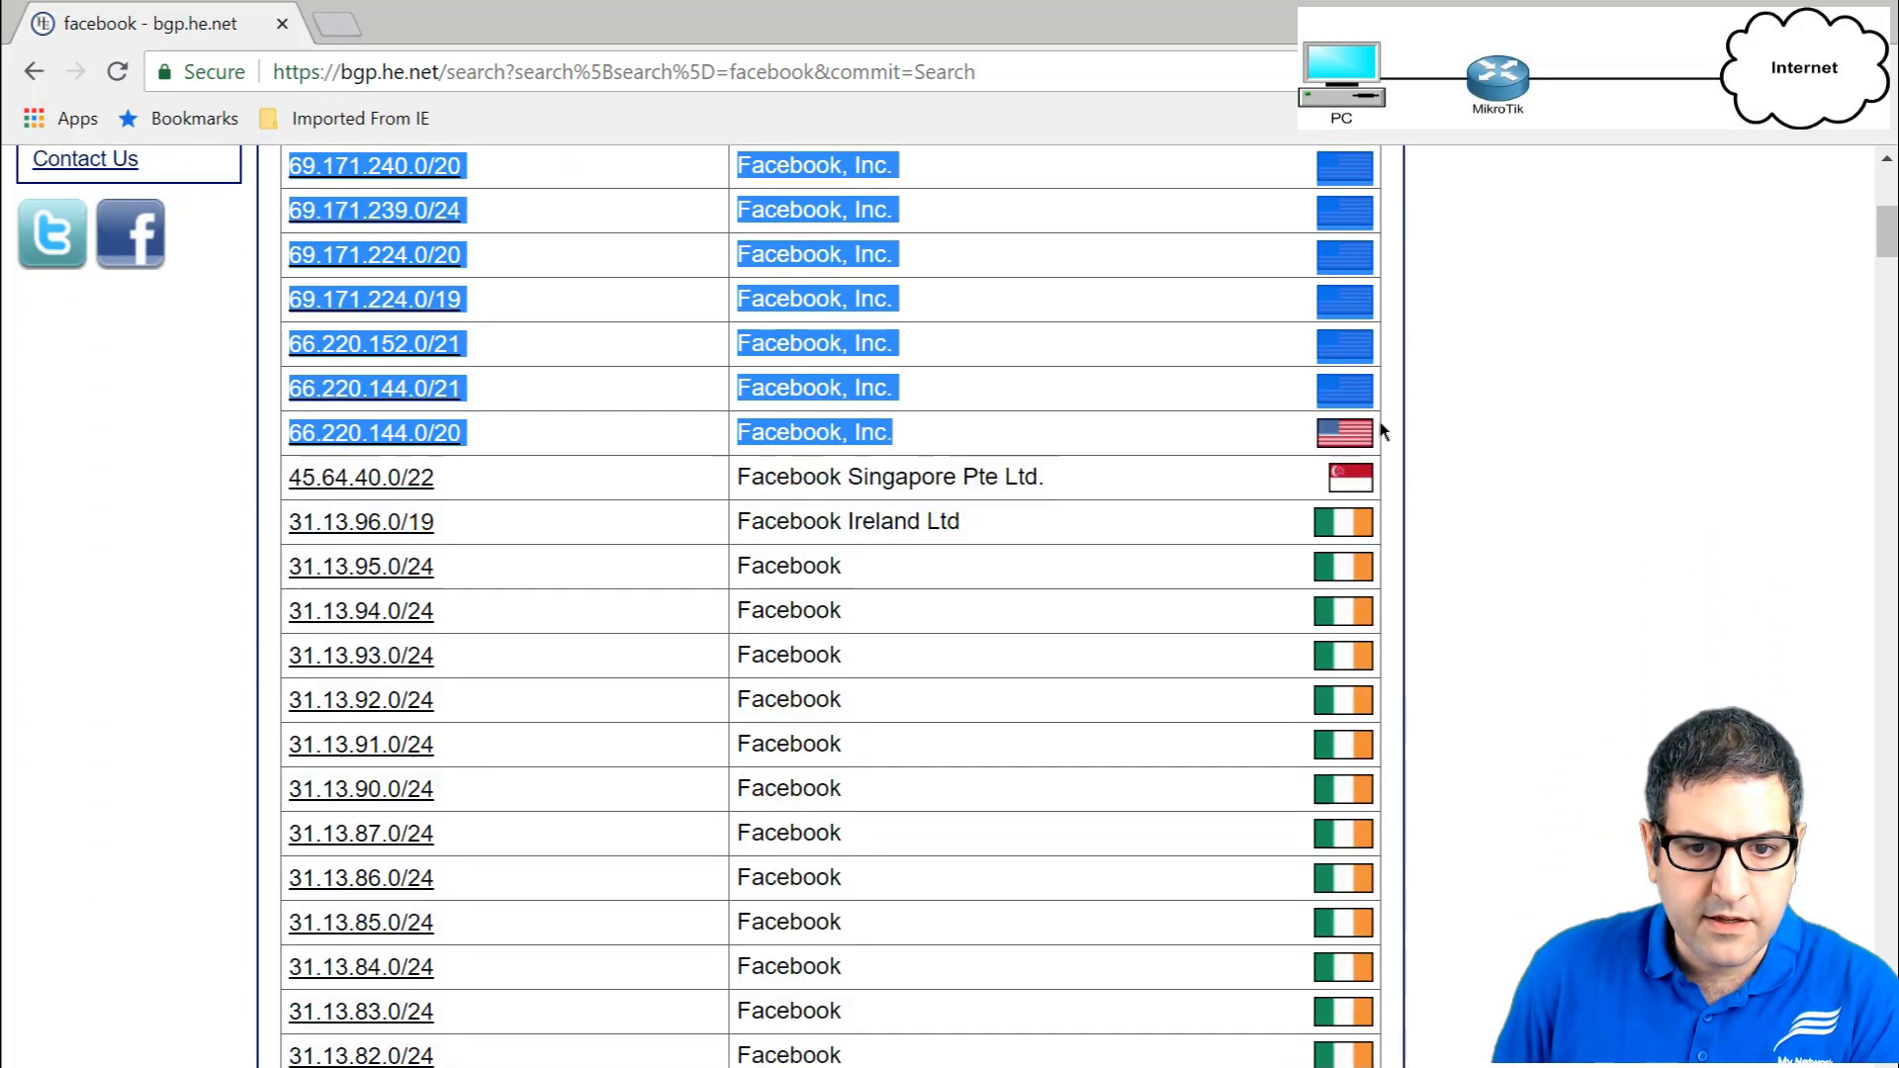
{"action": "scroll", "coordinate": [1285, 495], "scroll_direction": "up", "scroll_amount": 7}
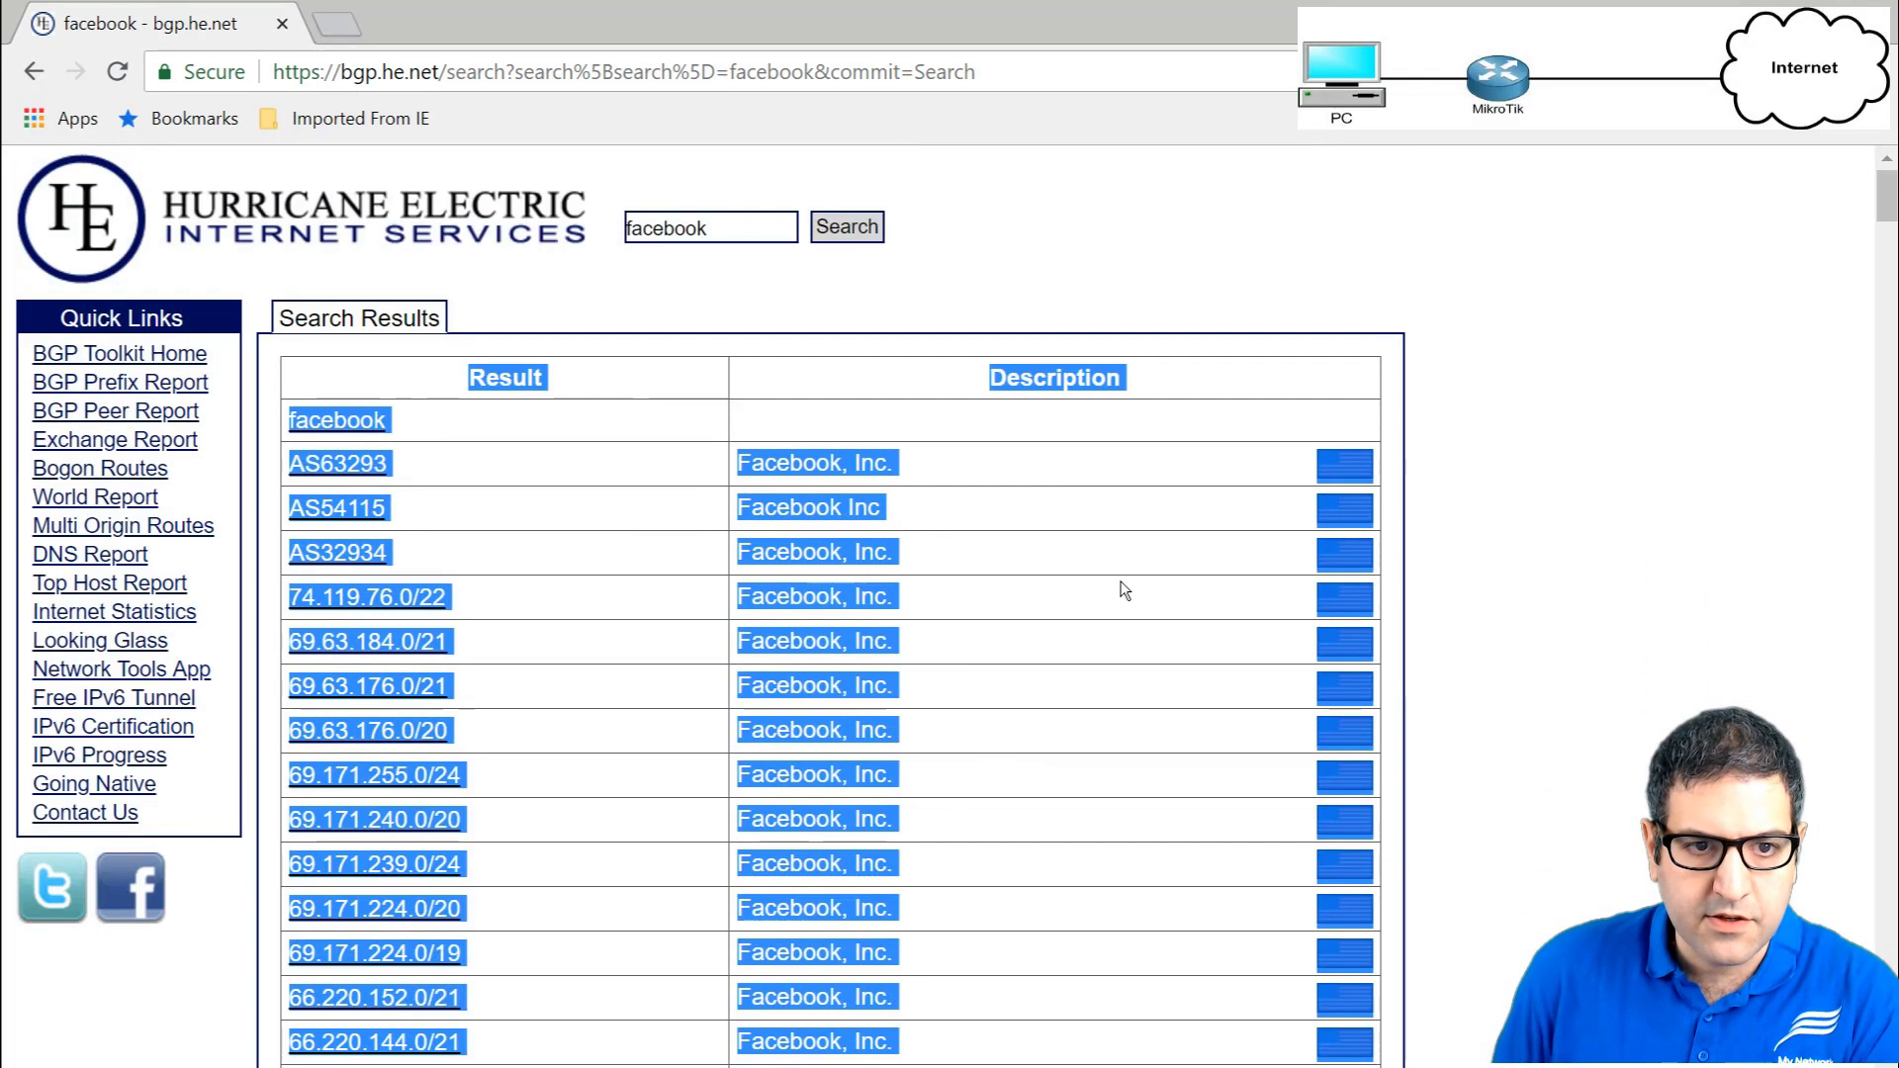
{"action": "left_click", "coordinate": [259, 467]}
Select and copy all Facebook search result rows from AS63293 through the last entry, 129.134.0.0/17.
{"action": "left_click_drag", "start_coordinate": [282, 468], "coordinate": [1136, 1063]}
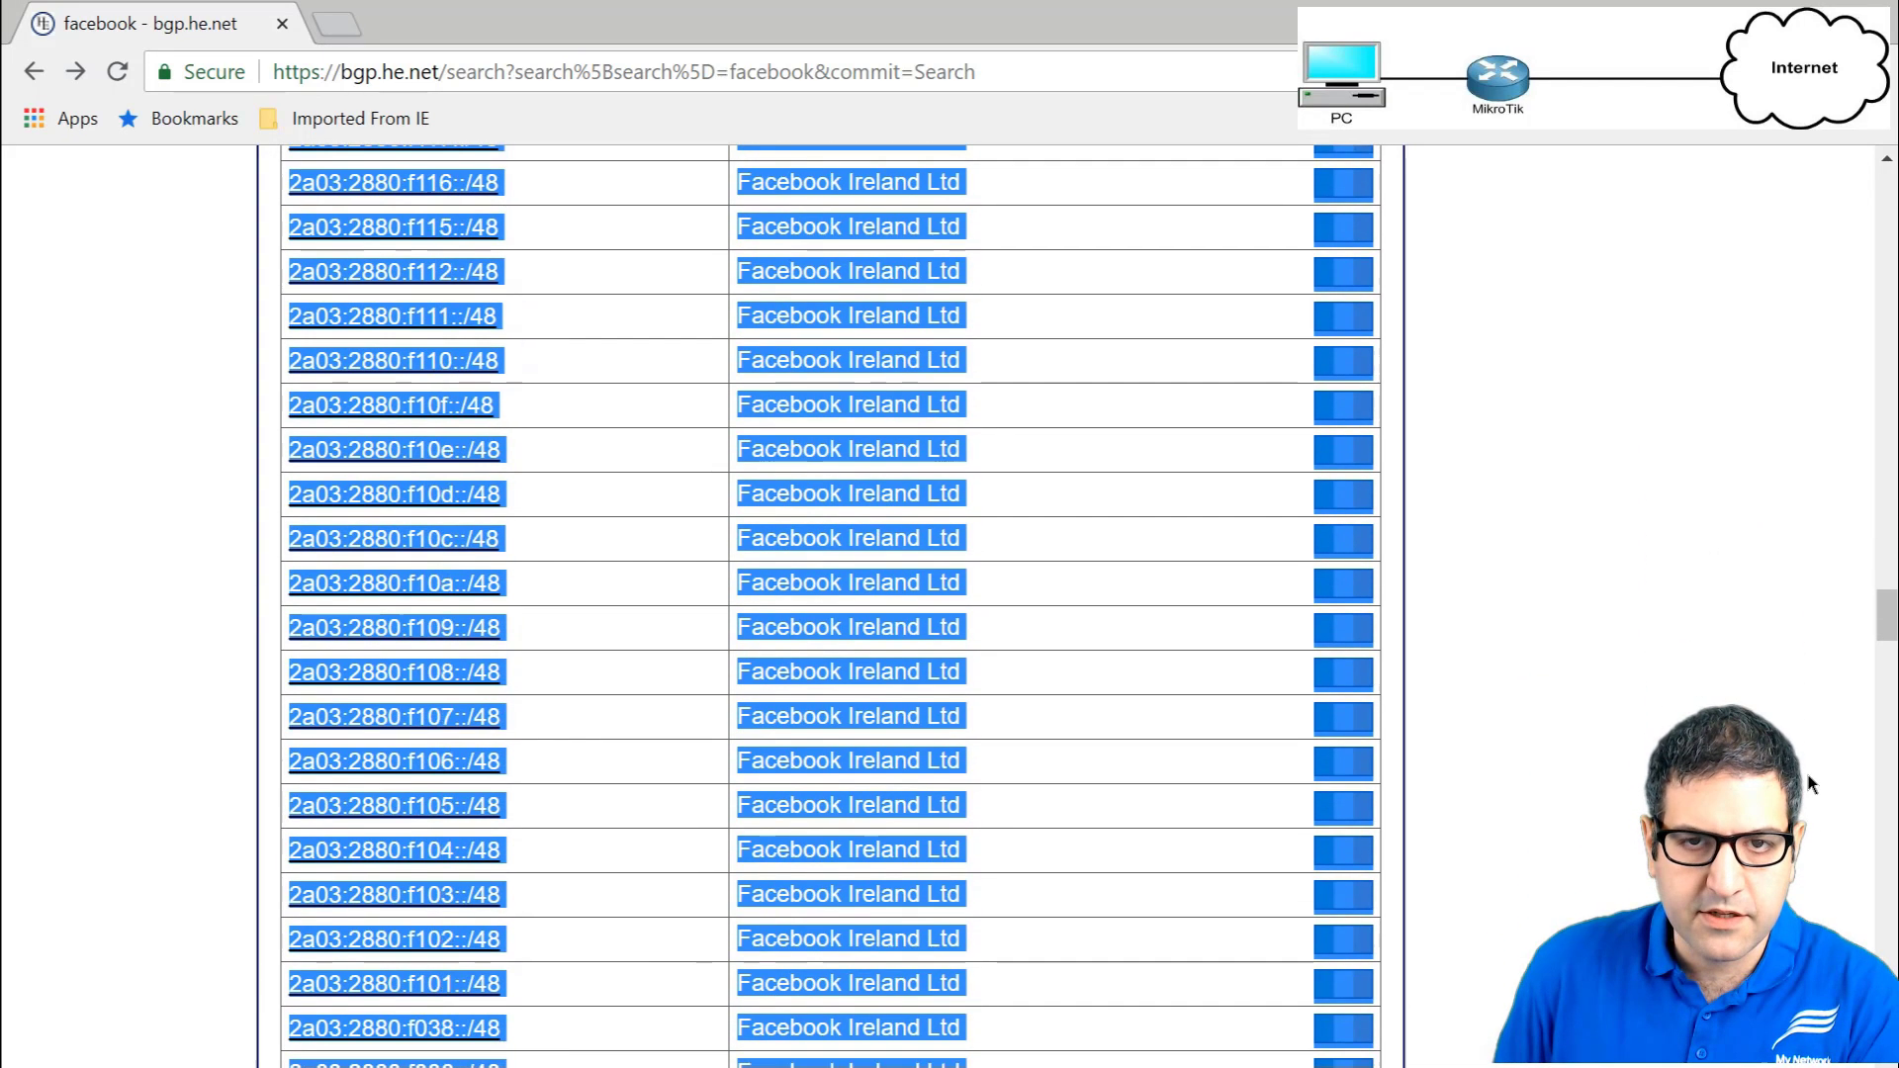
{"action": "scroll", "coordinate": [1810, 784], "scroll_direction": "down", "scroll_amount": 20}
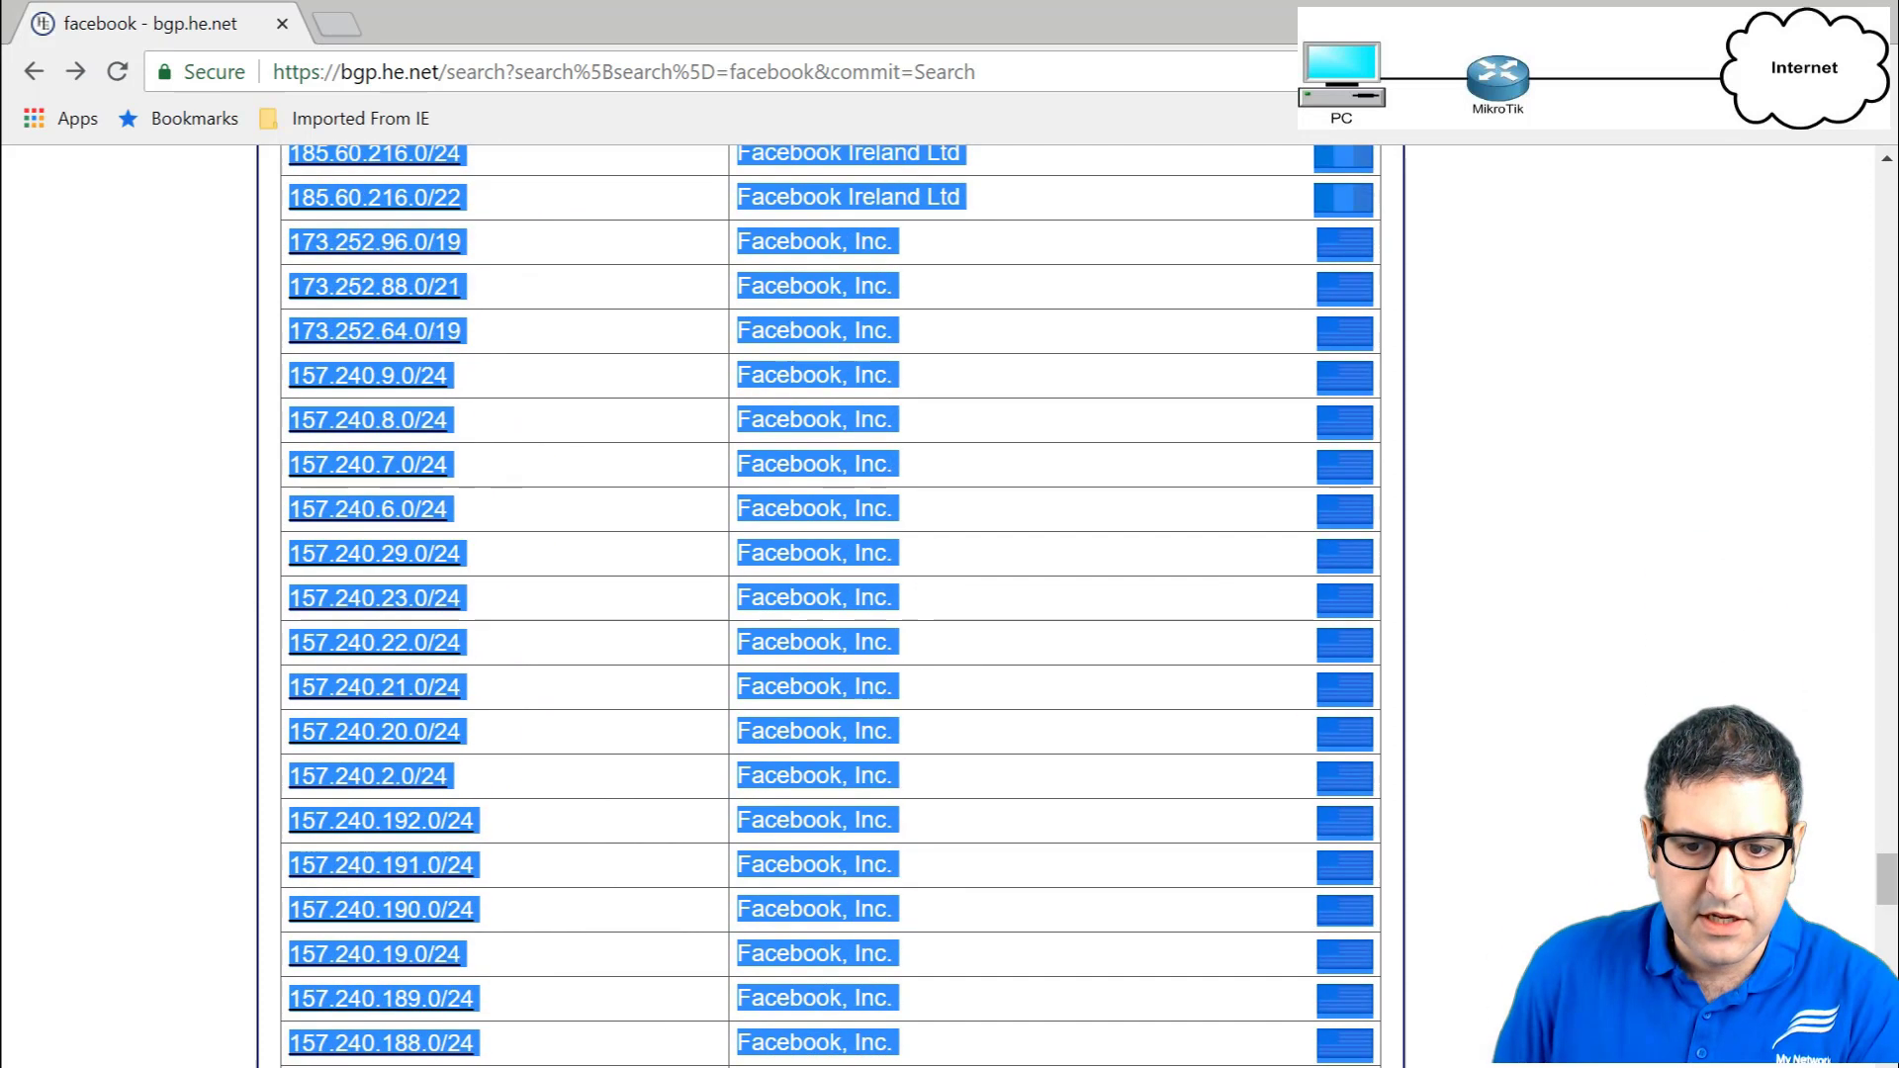
{"action": "scroll", "coordinate": [1810, 785], "scroll_direction": "down", "scroll_amount": 20}
{"action": "left_click", "coordinate": [1243, 801], "text": "shift"}
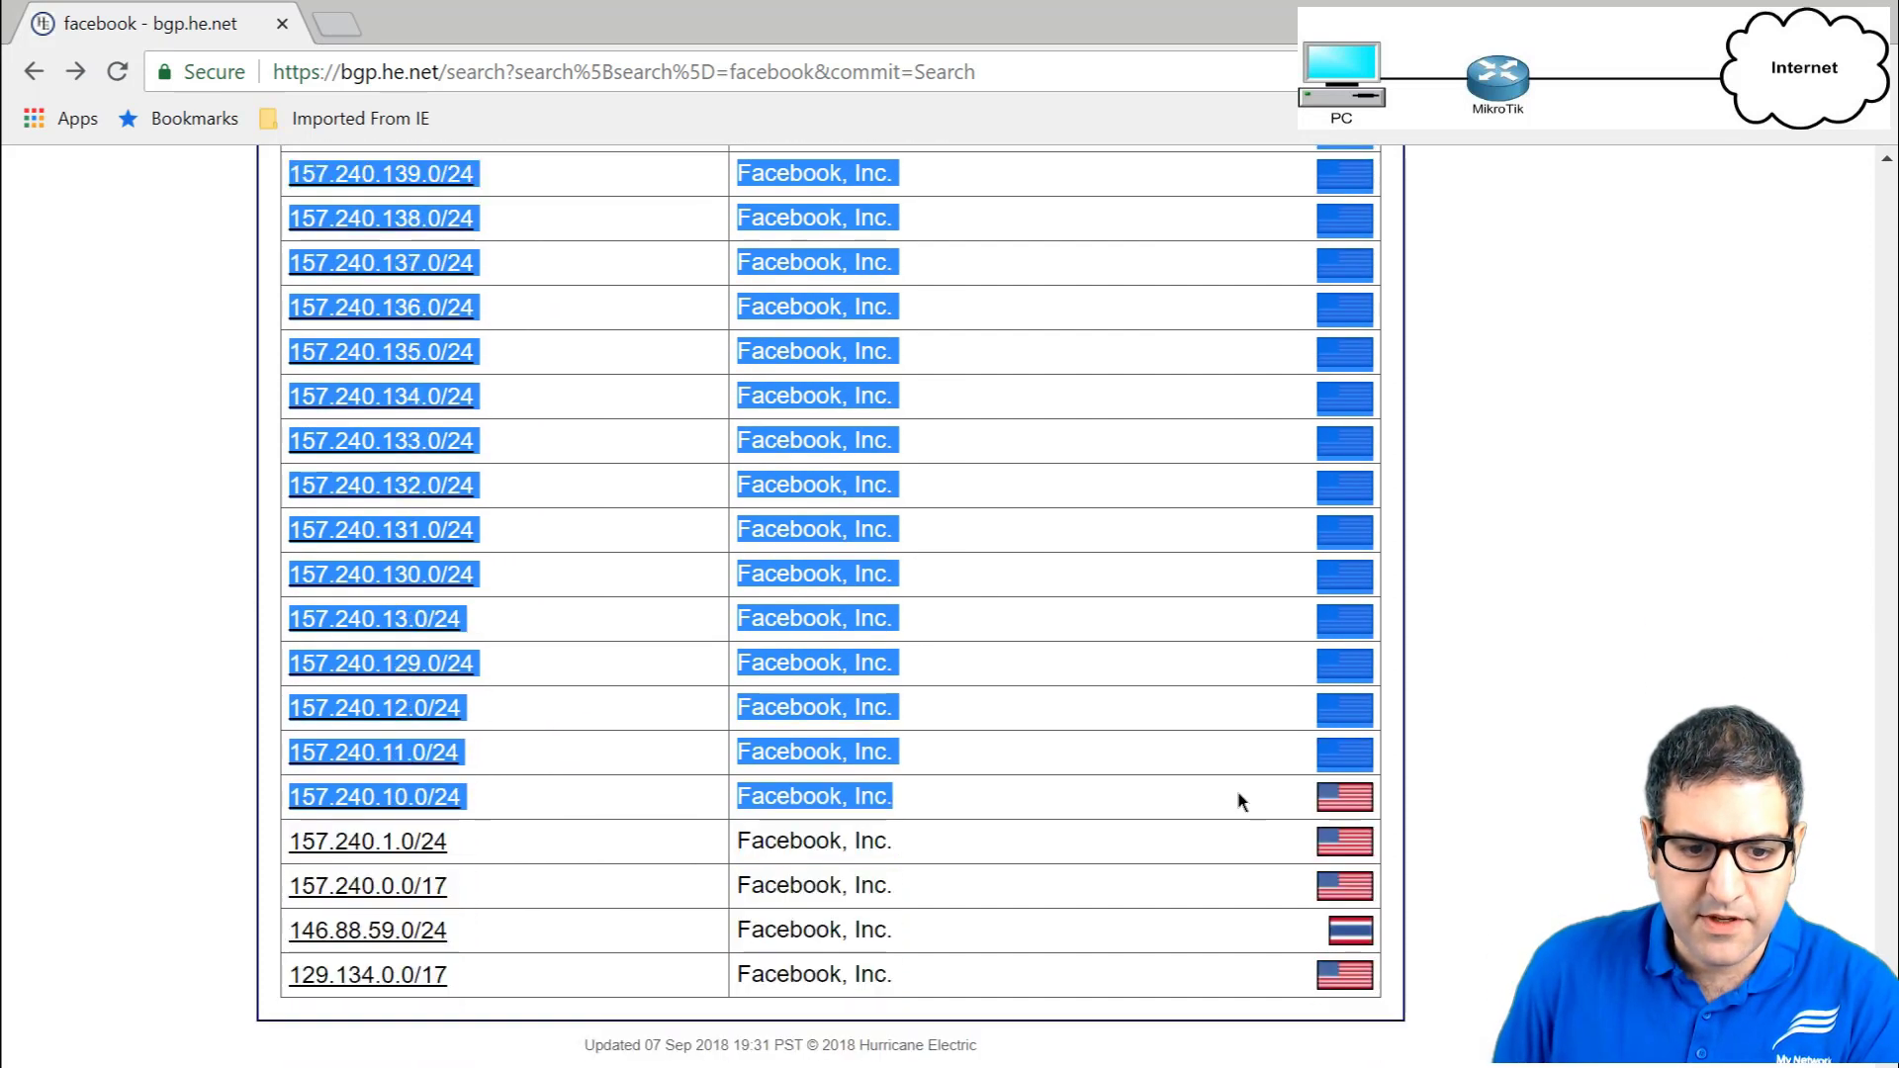
{"action": "left_click", "coordinate": [1475, 1043], "text": "shift"}
{"action": "left_click", "coordinate": [1373, 1011], "text": "shift"}
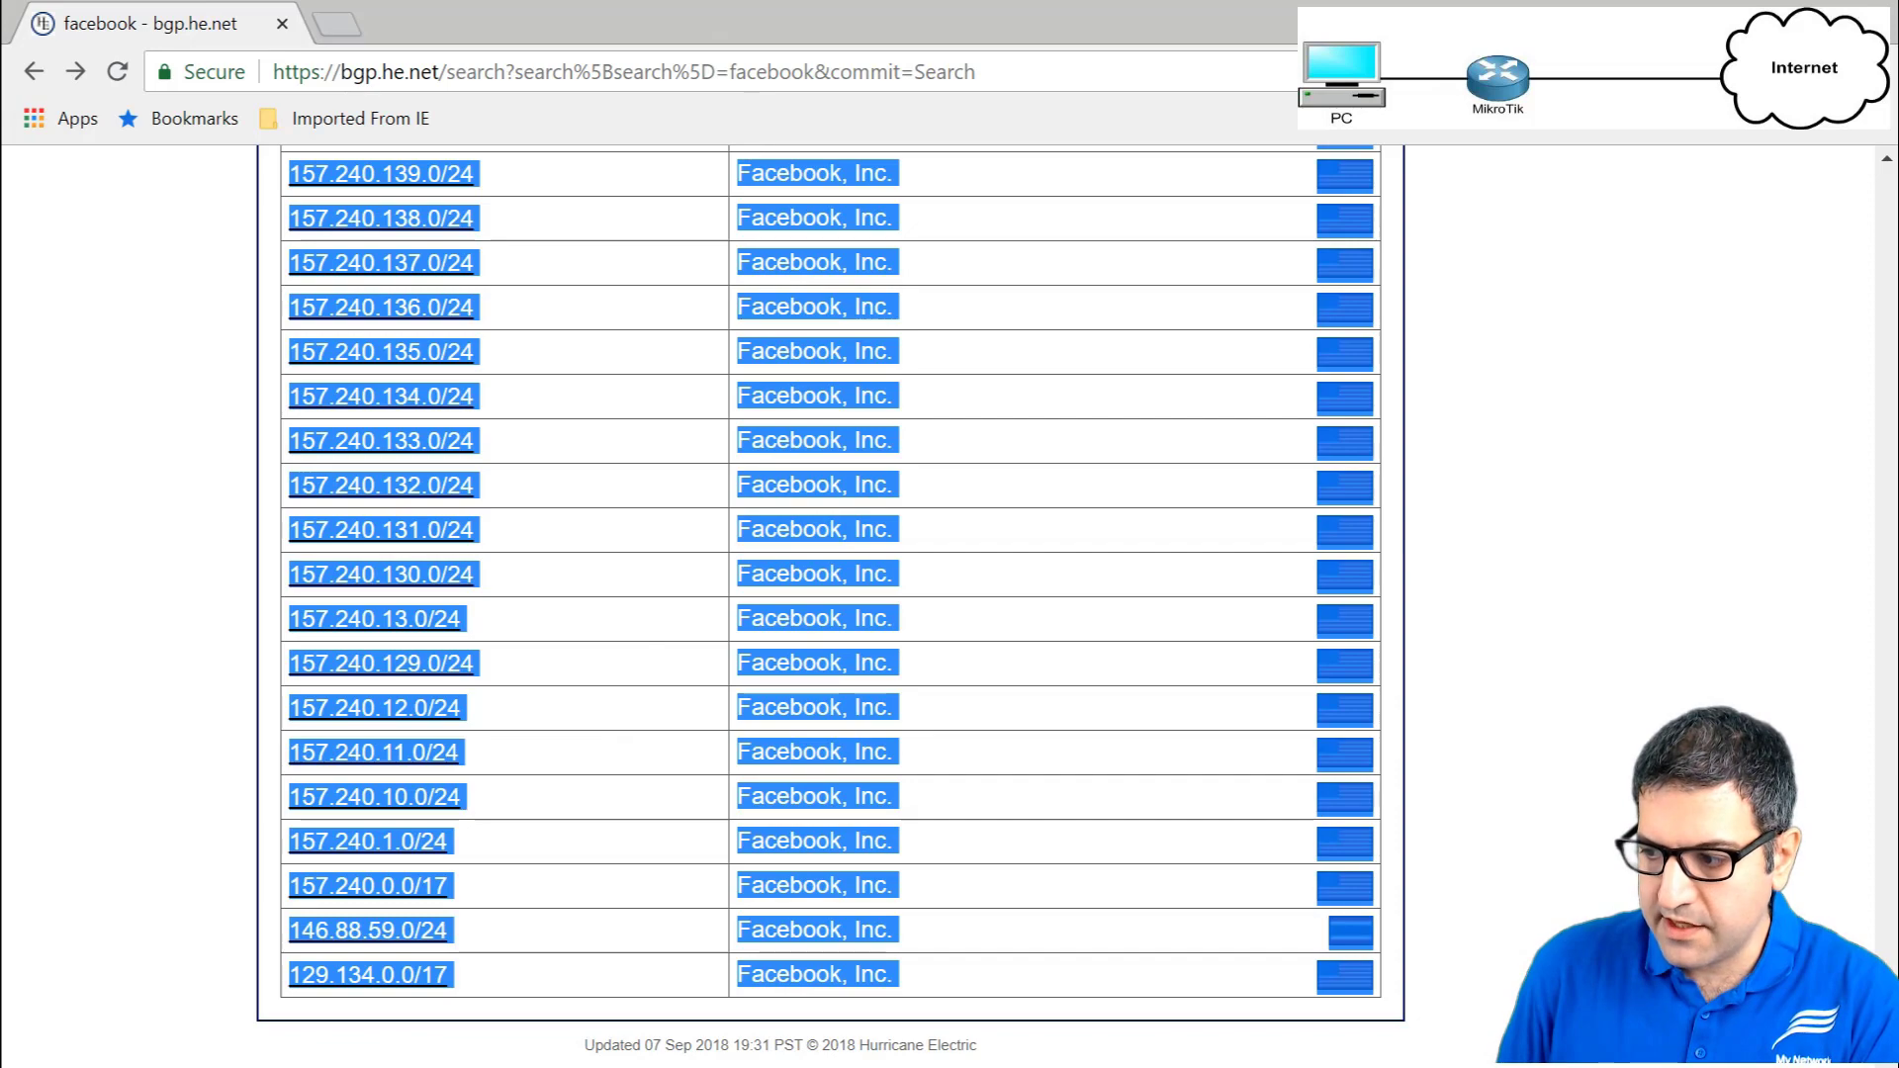
Switch to the Excel workbook and paste the copied results into column B of Sheet2 as Unicode Text, accepting the size mismatch.
{"action": "key", "text": "alt+Tab"}
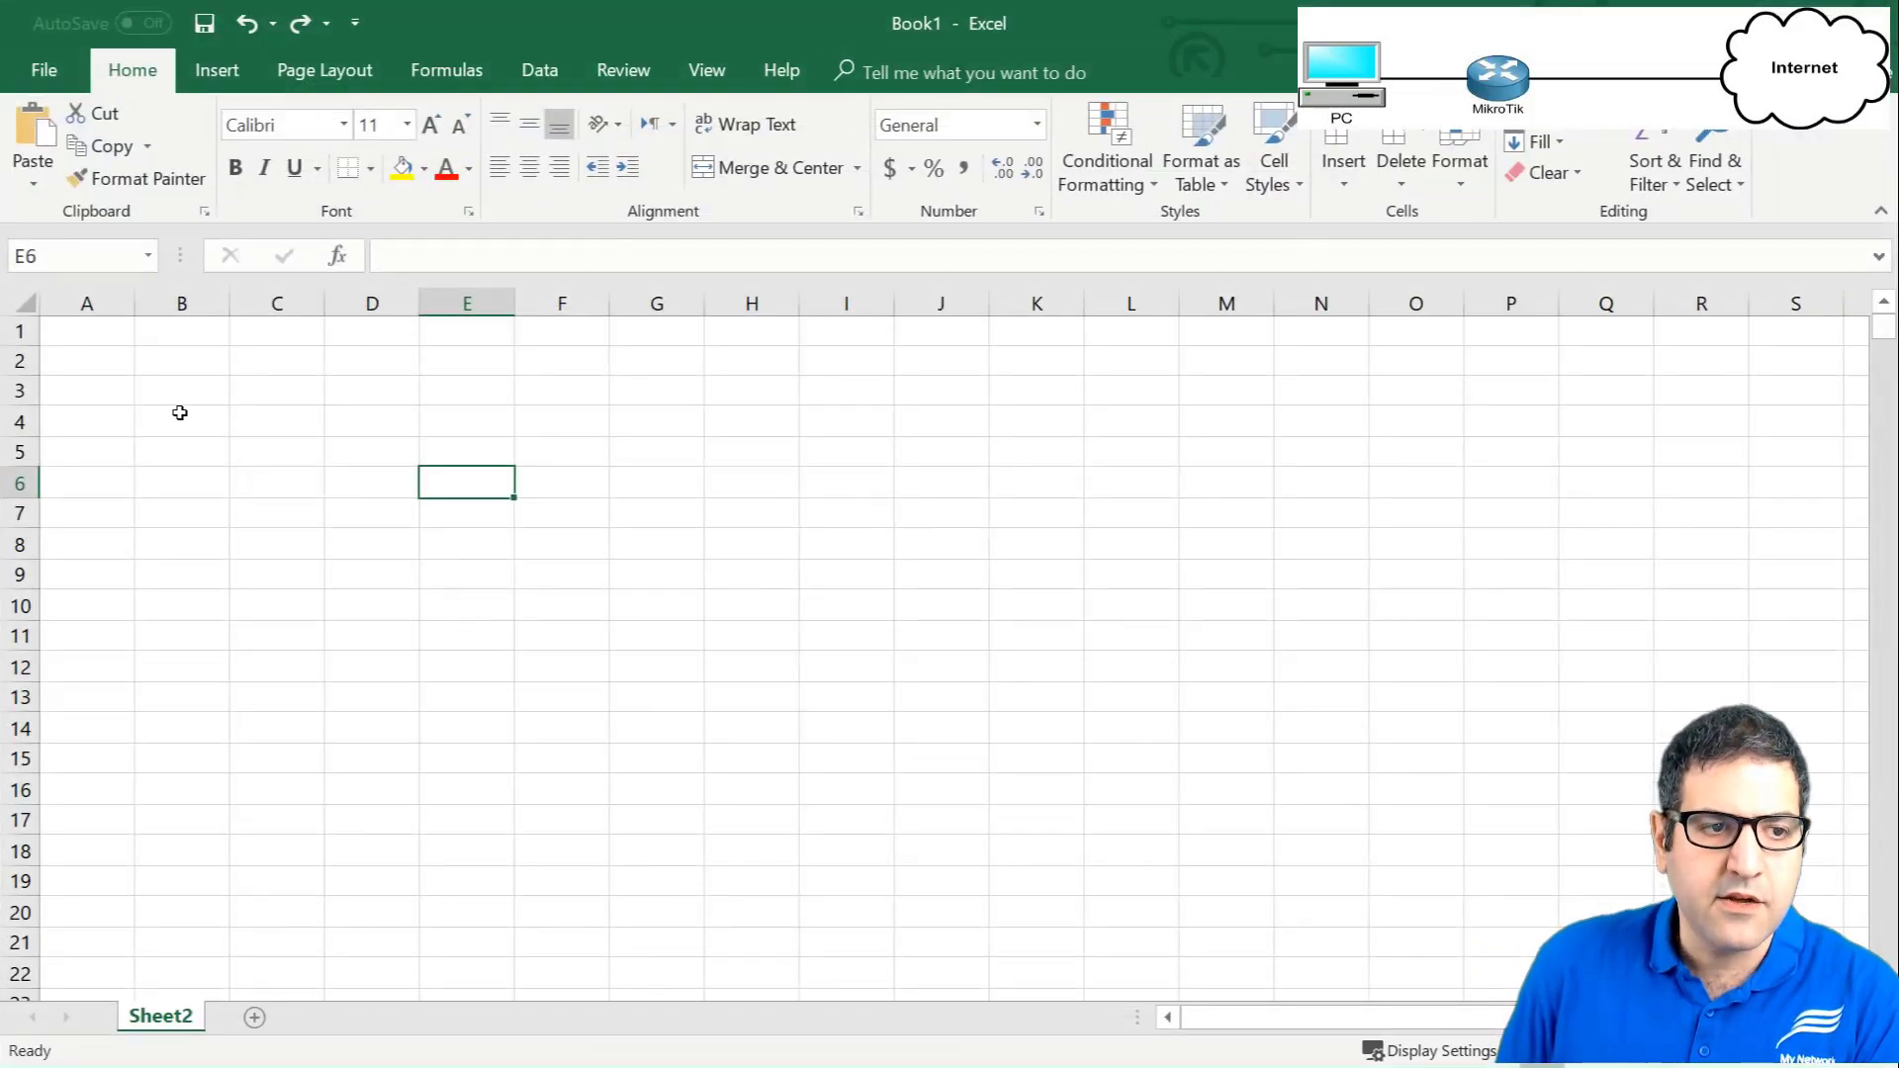
{"action": "left_click", "coordinate": [207, 300]}
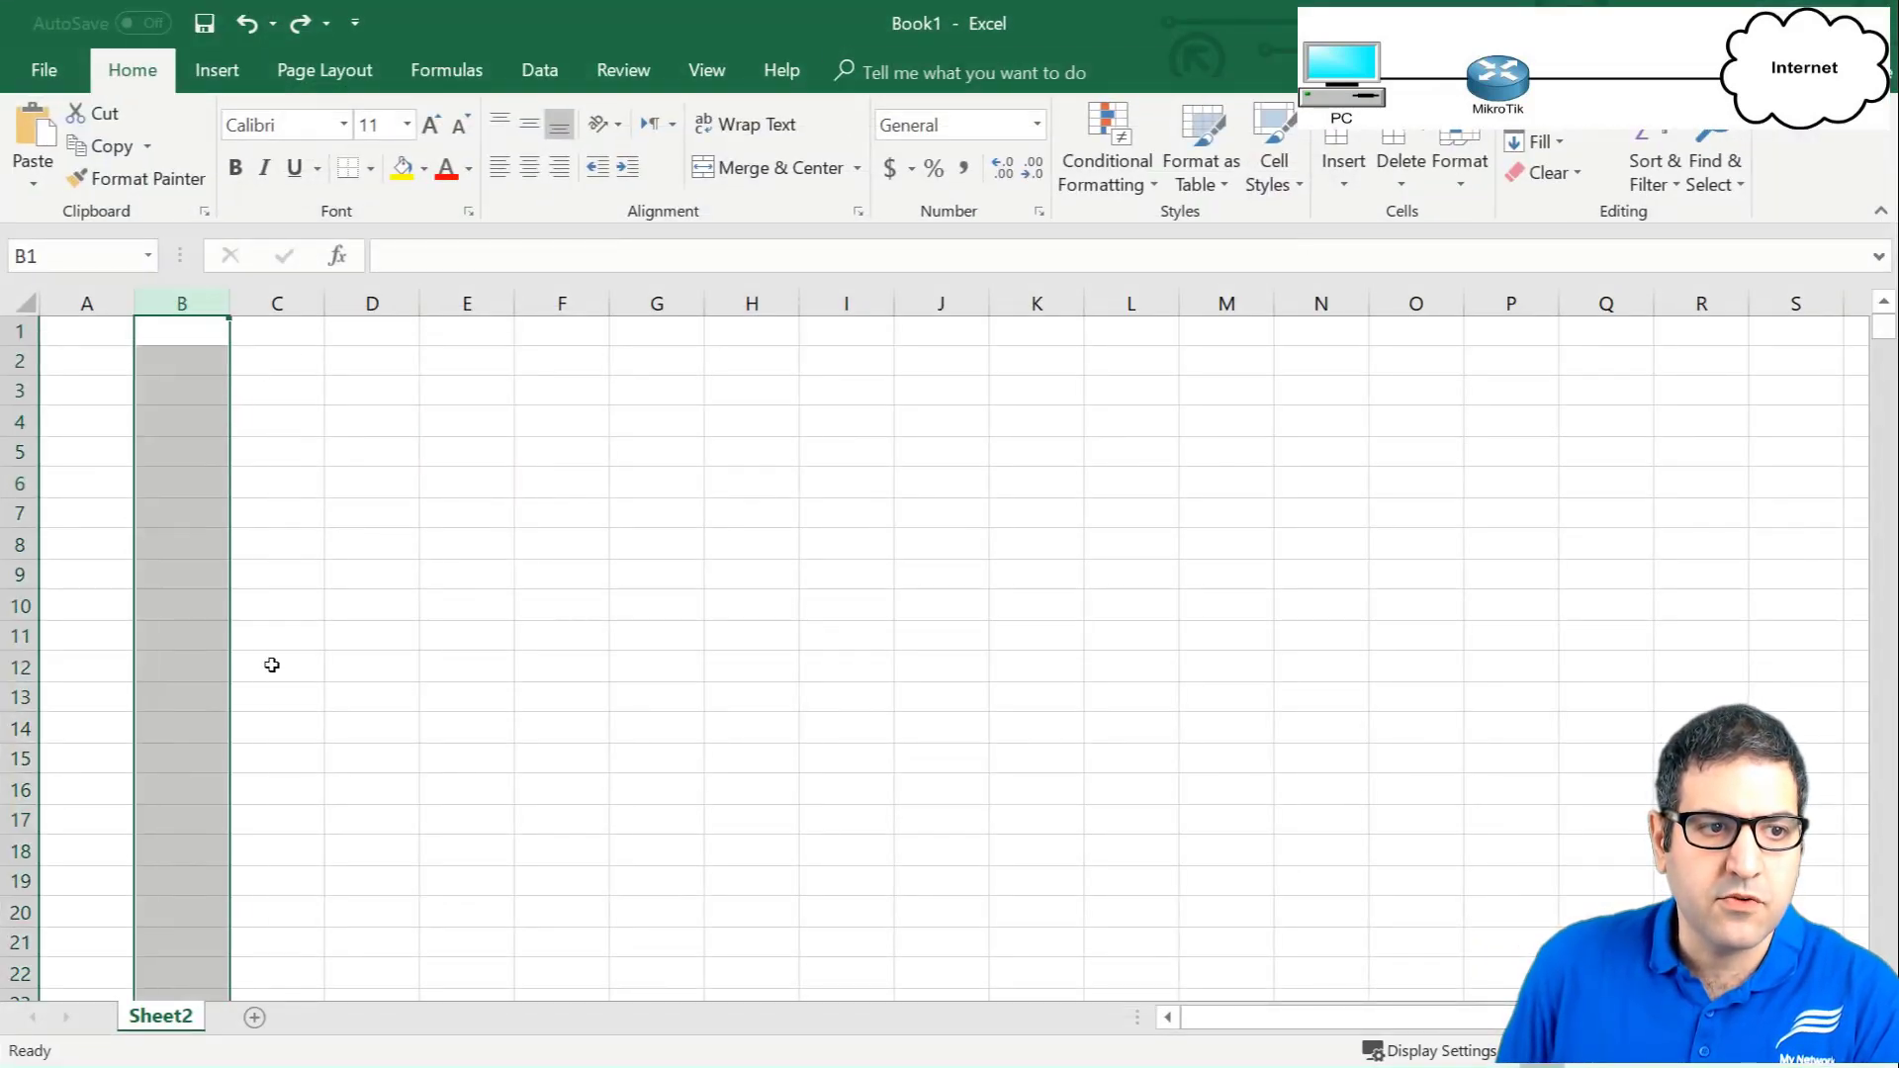
{"action": "right_click", "coordinate": [170, 300]}
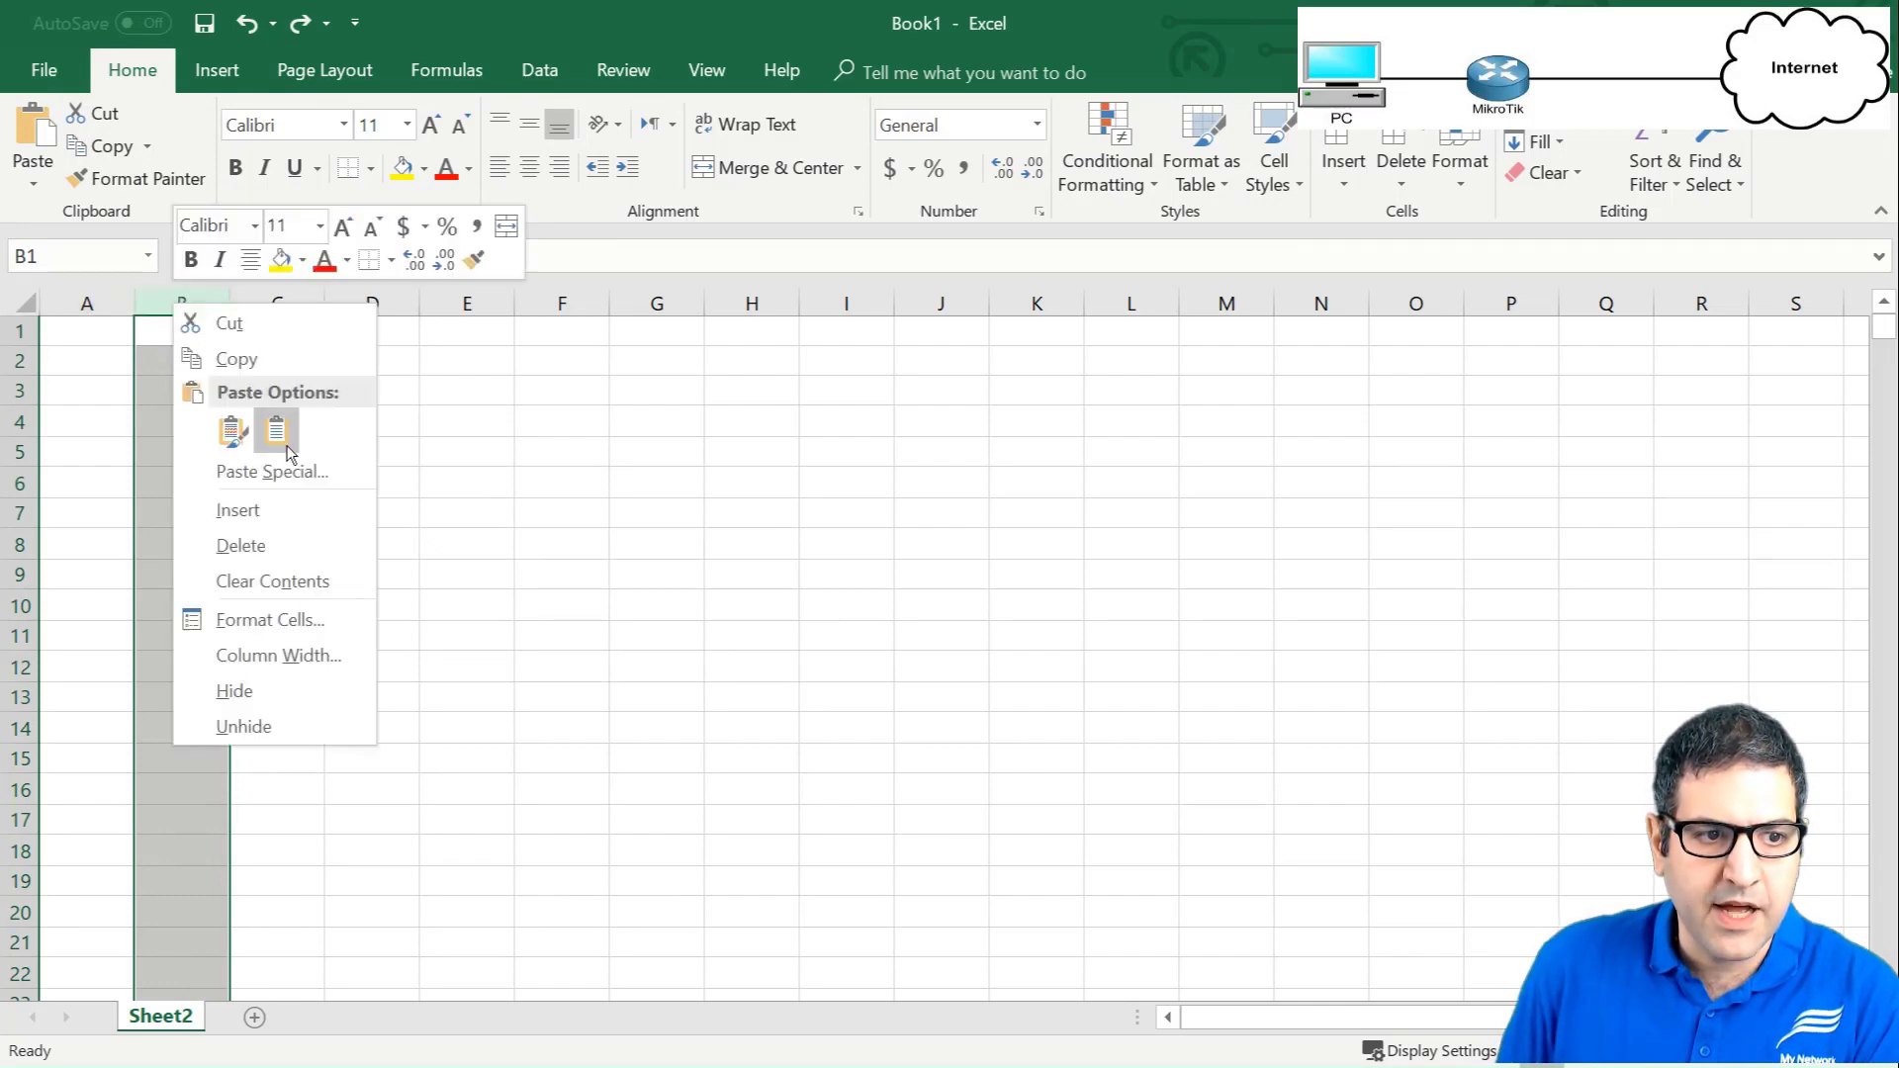
{"action": "left_click", "coordinate": [272, 472]}
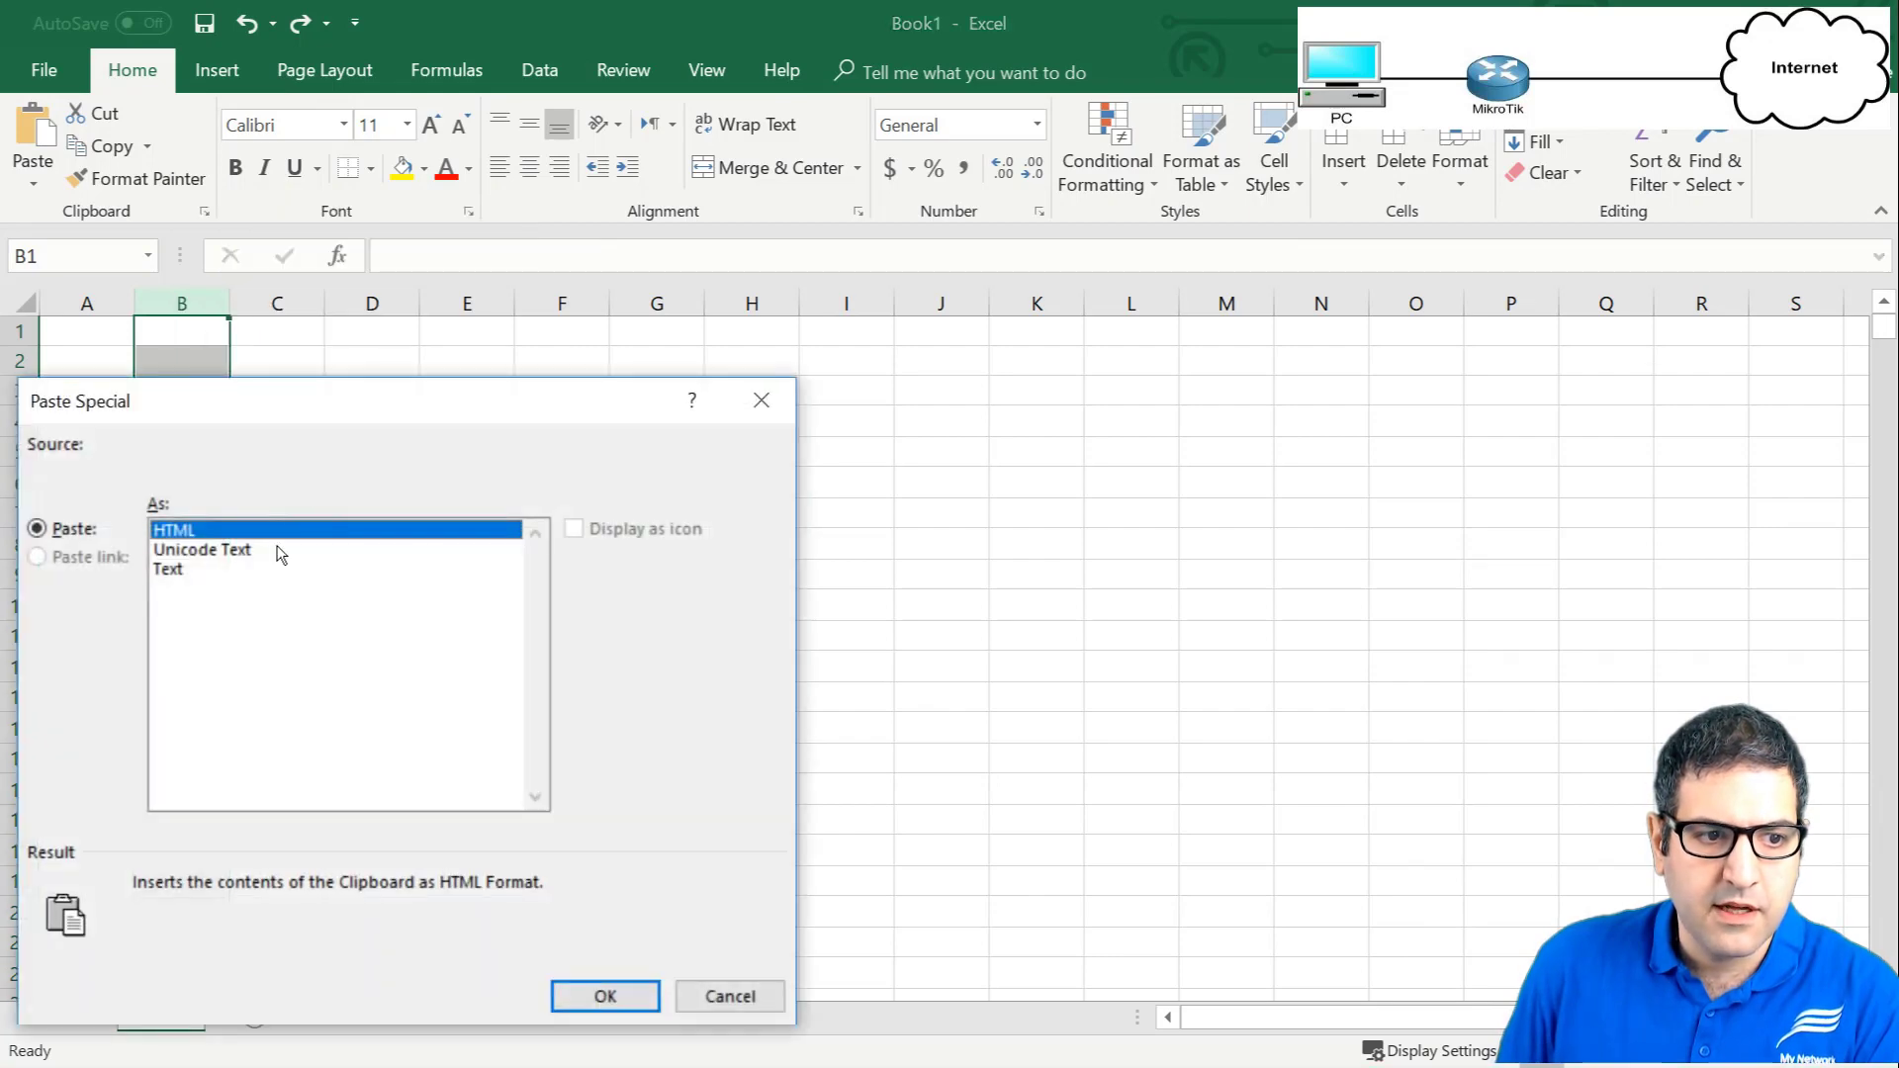
{"action": "left_click", "coordinate": [230, 551]}
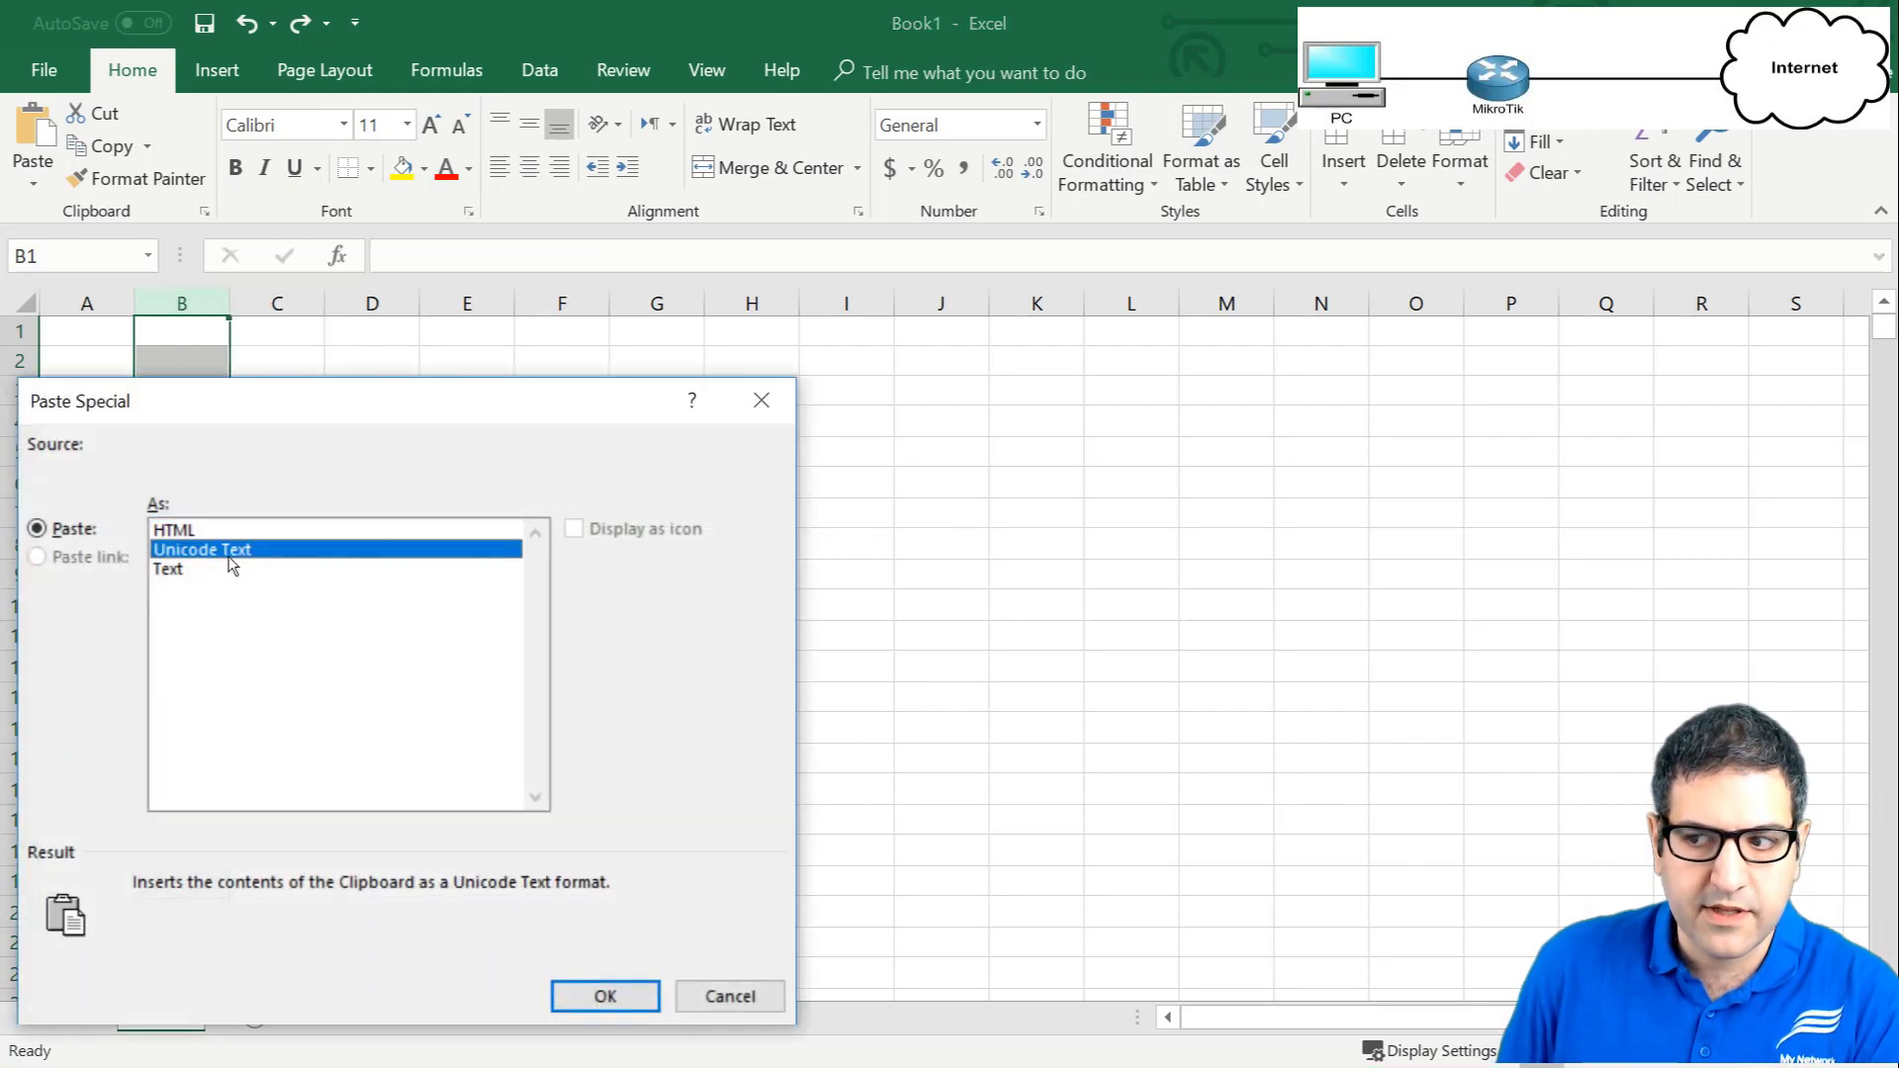
{"action": "left_click", "coordinate": [605, 994]}
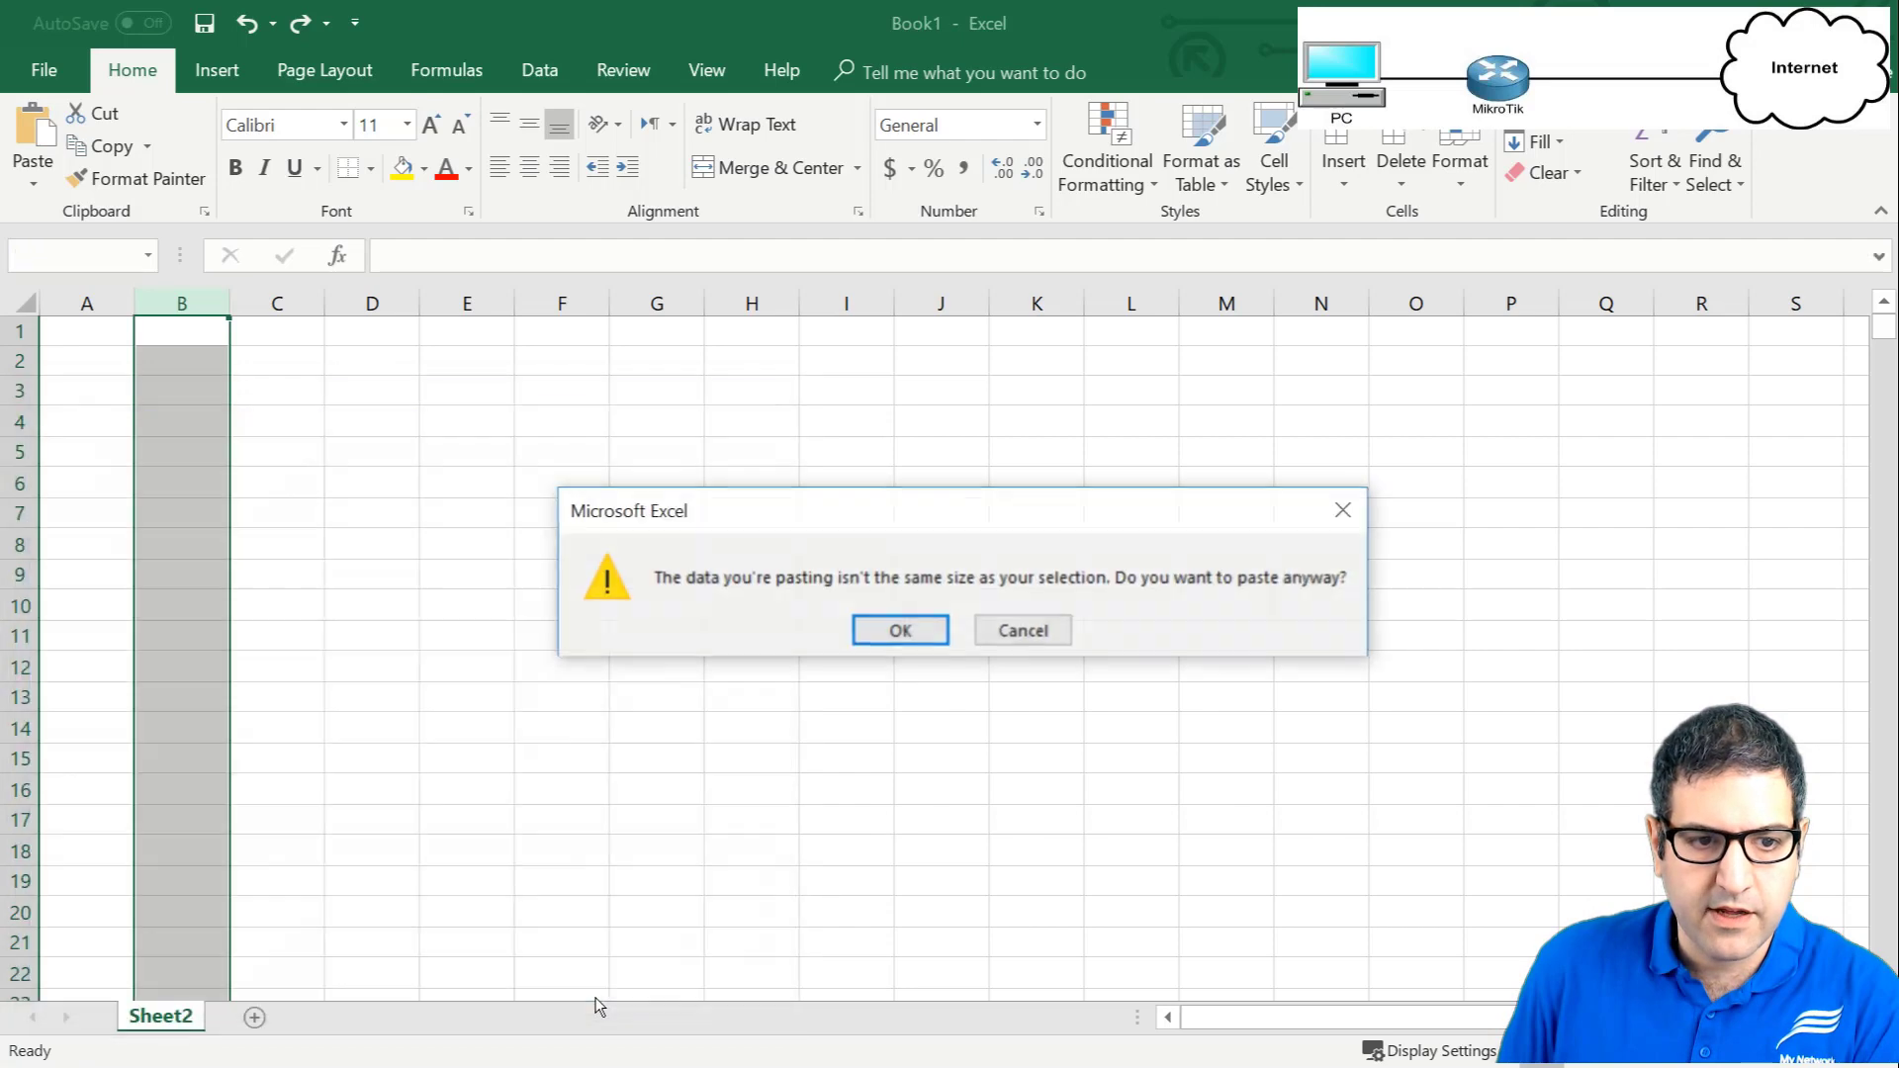
{"action": "left_click", "coordinate": [887, 632]}
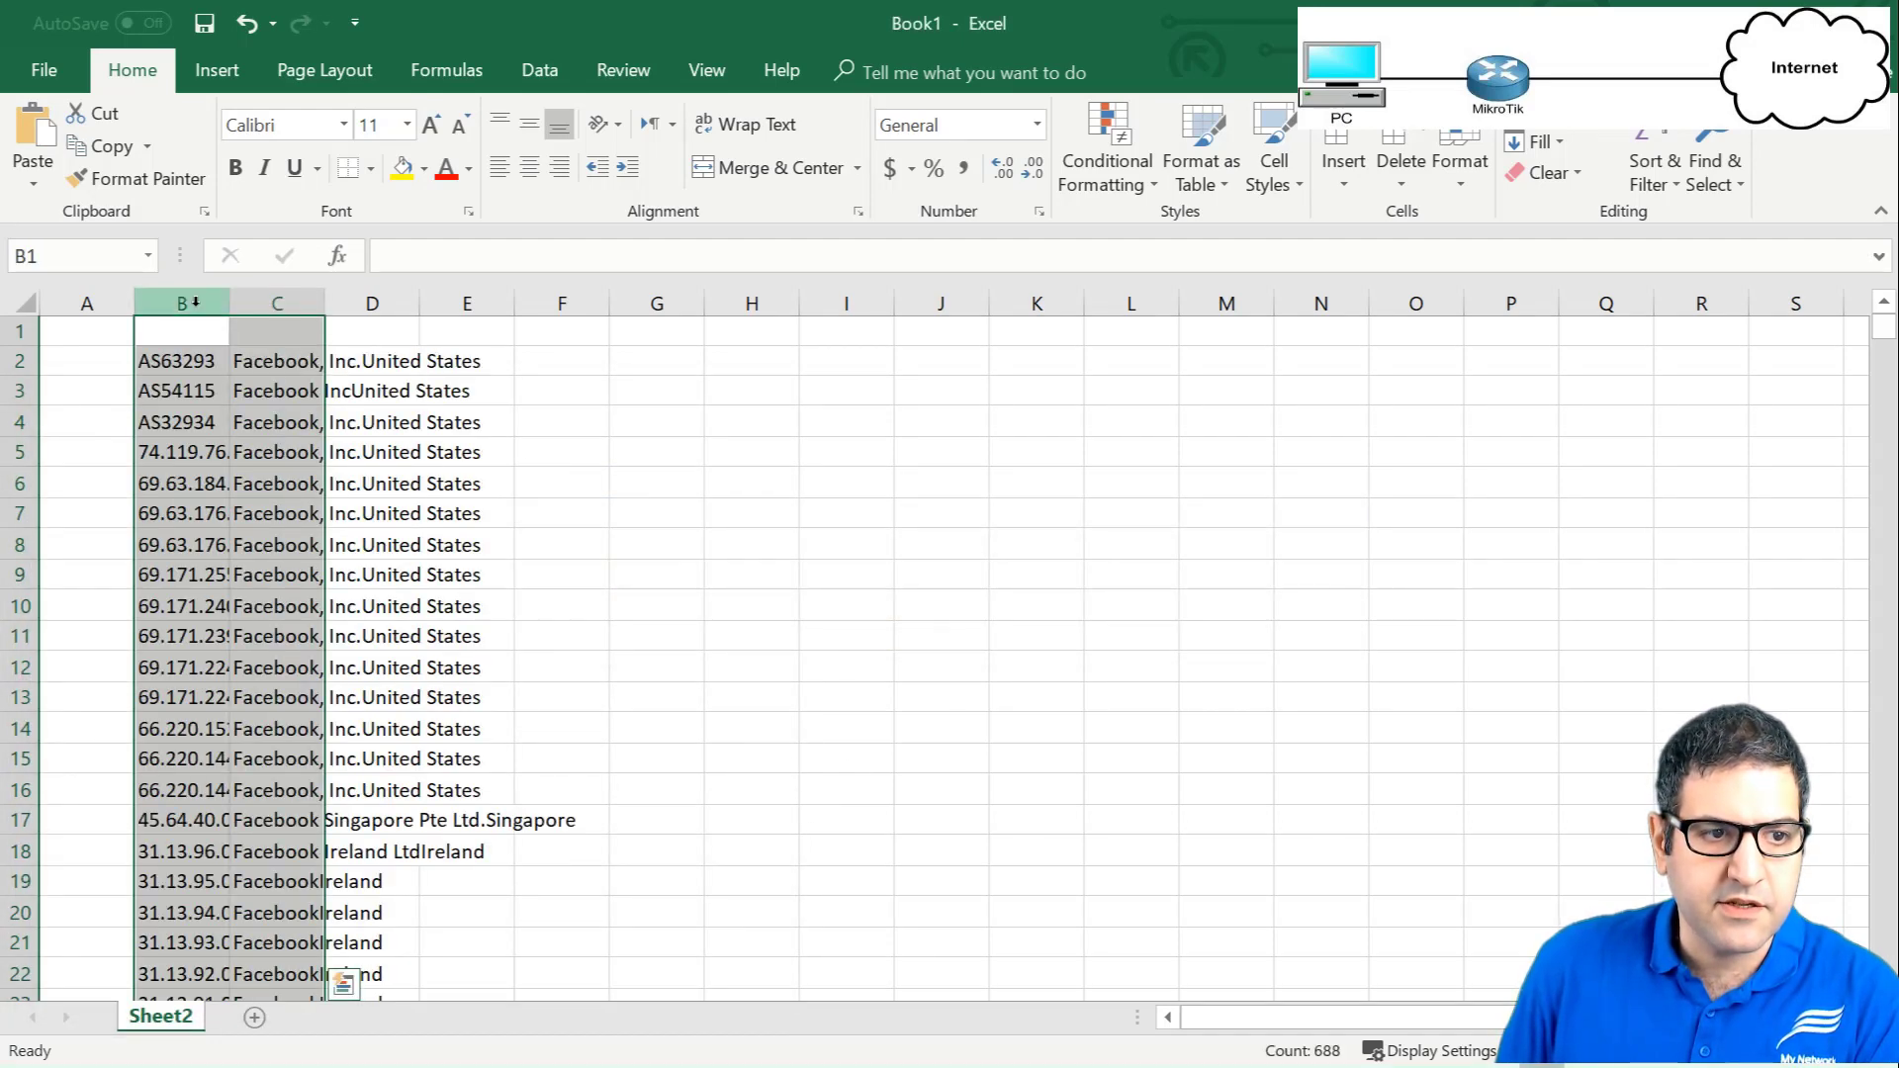
In the Excel workbook, fit column B's width to its contents and delete column C with the company names.
{"action": "double_click", "coordinate": [230, 302]}
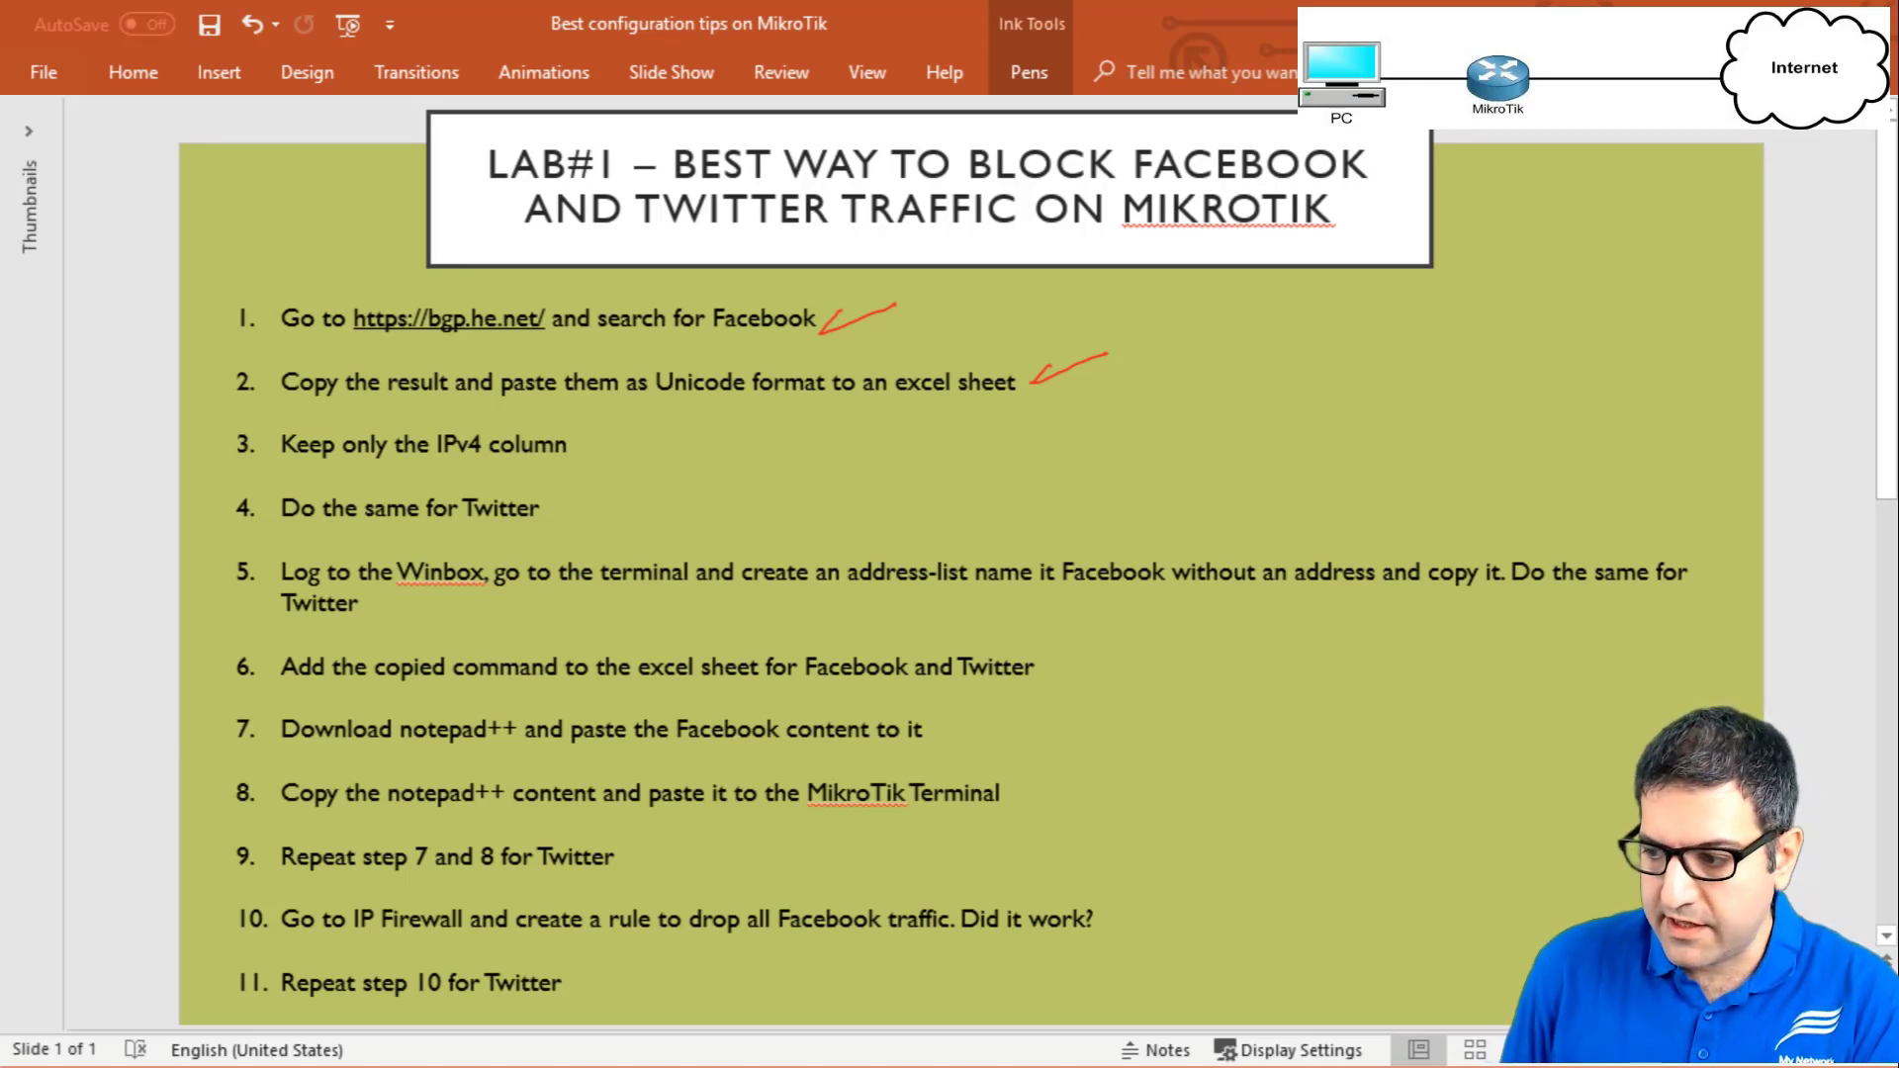
{"action": "key", "text": "alt+Tab"}
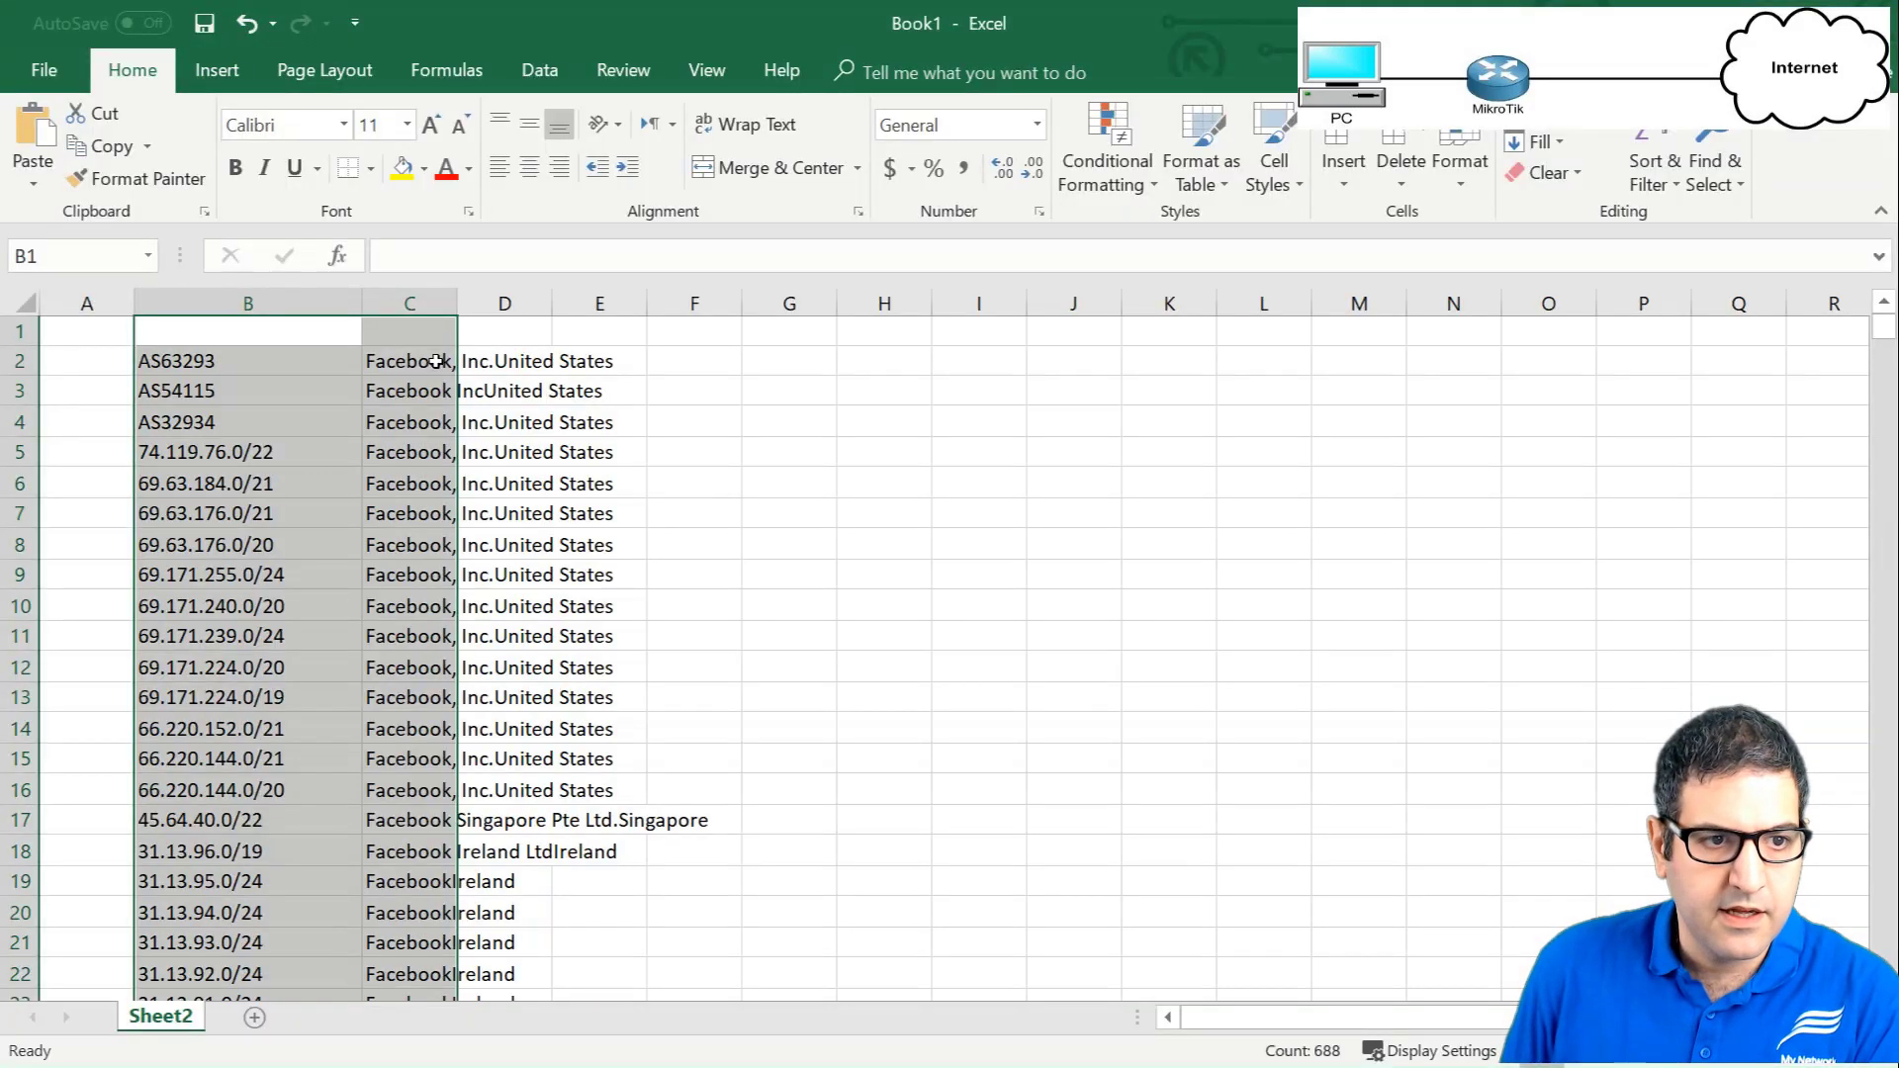
{"action": "left_click", "coordinate": [410, 302]}
{"action": "right_click", "coordinate": [413, 299]}
{"action": "left_click", "coordinate": [411, 303]}
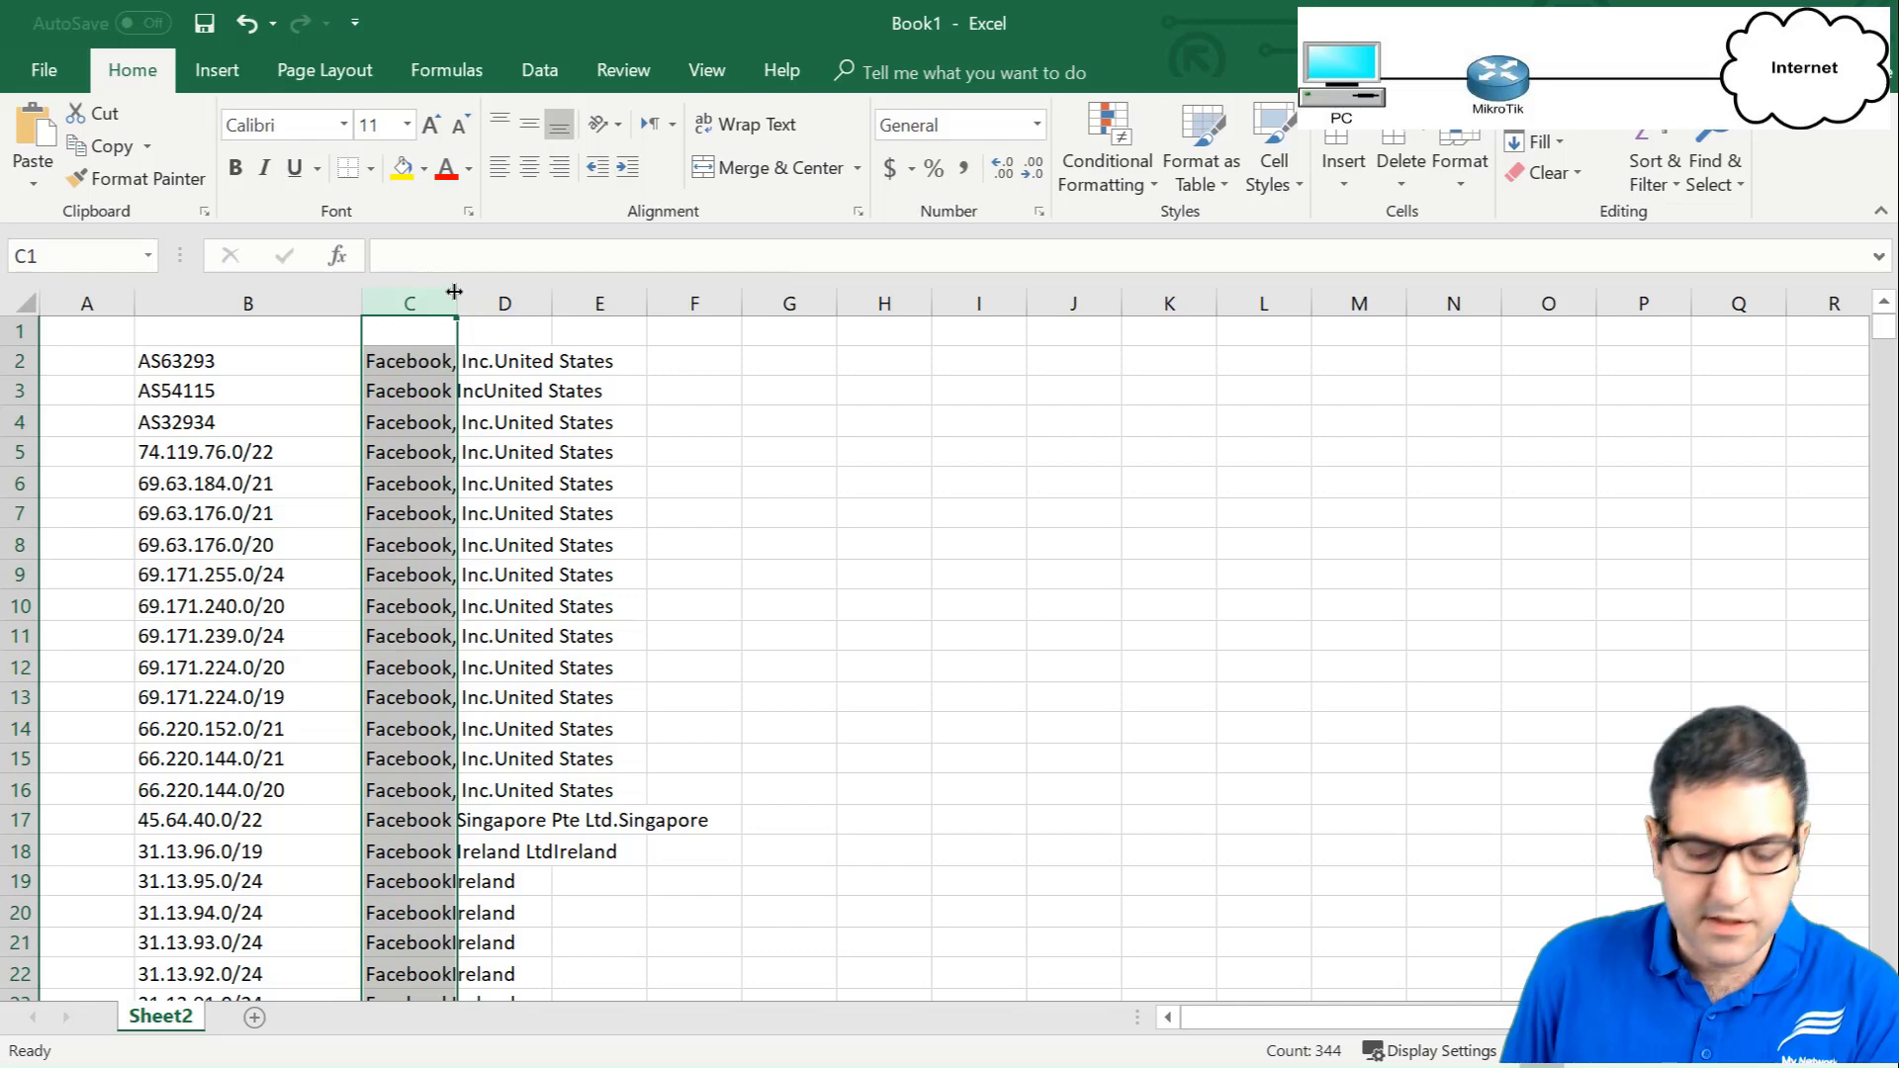
{"action": "right_click", "coordinate": [411, 303]}
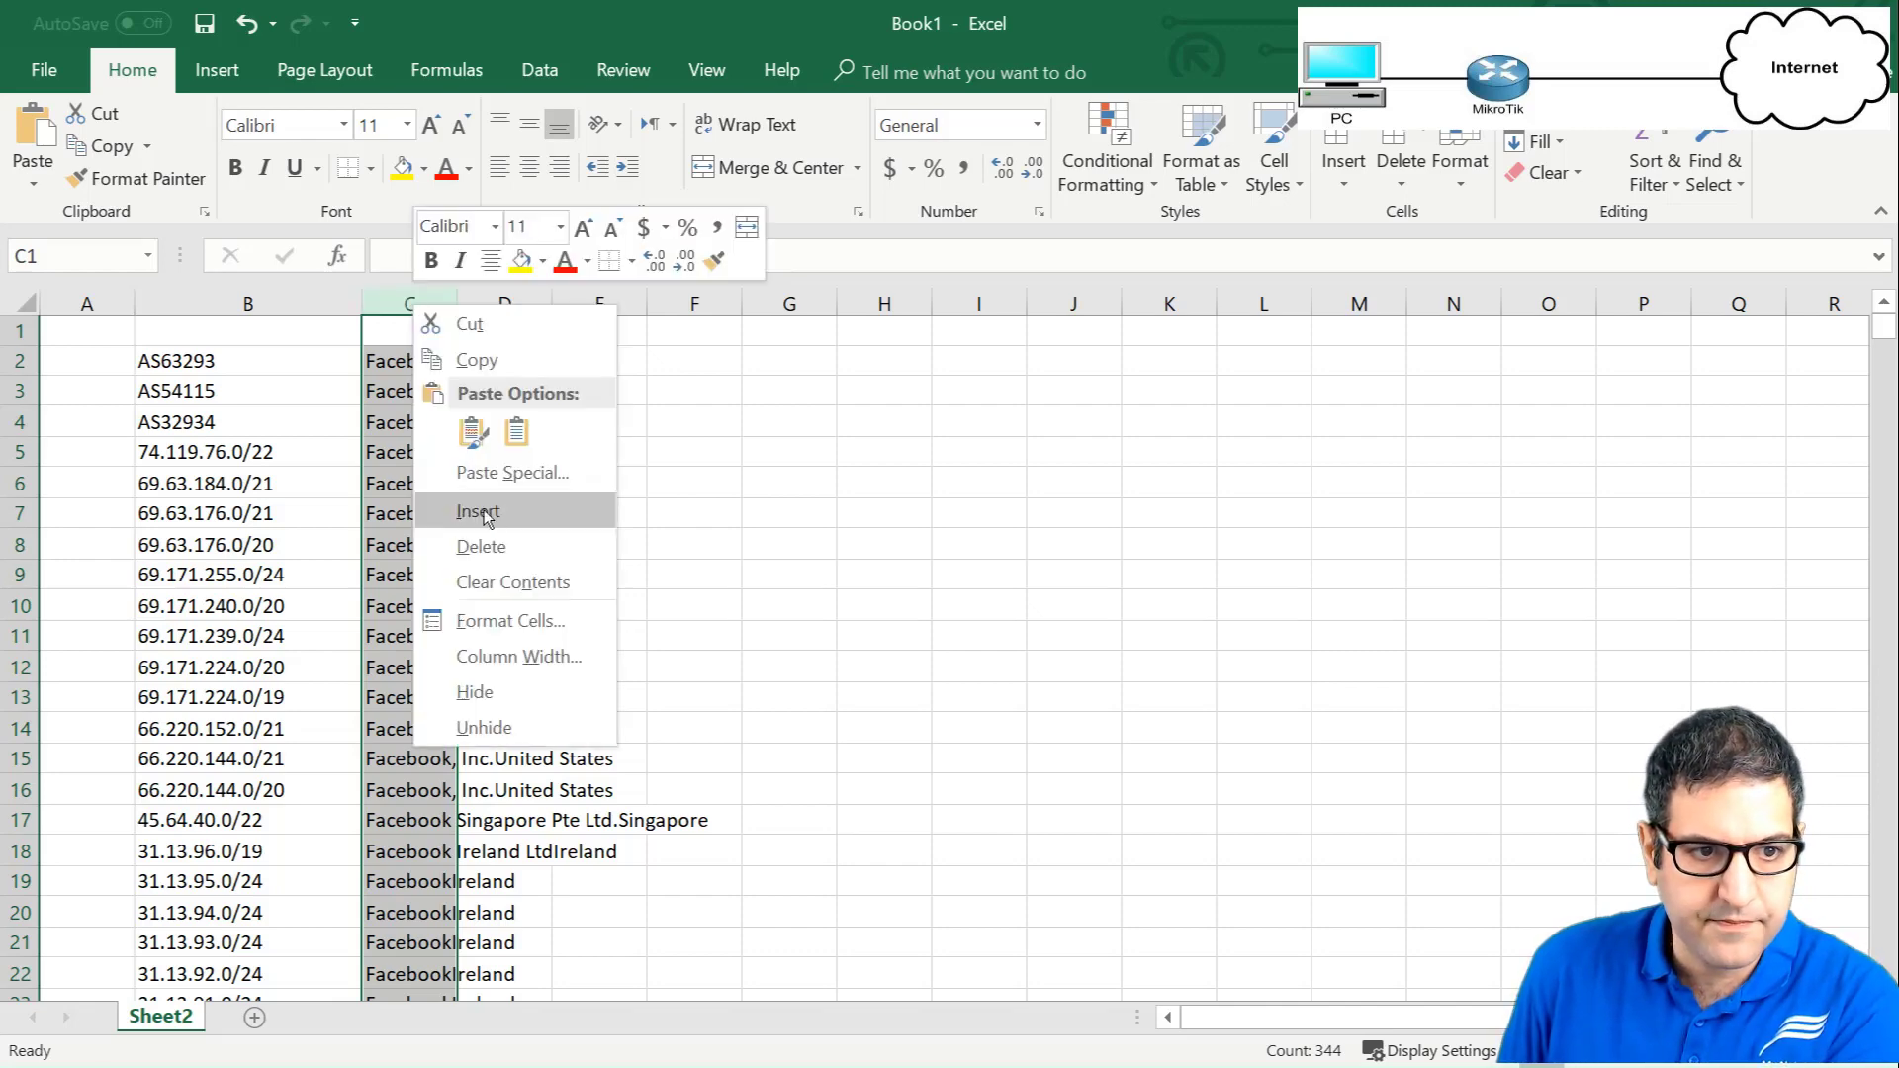
{"action": "left_click", "coordinate": [481, 544]}
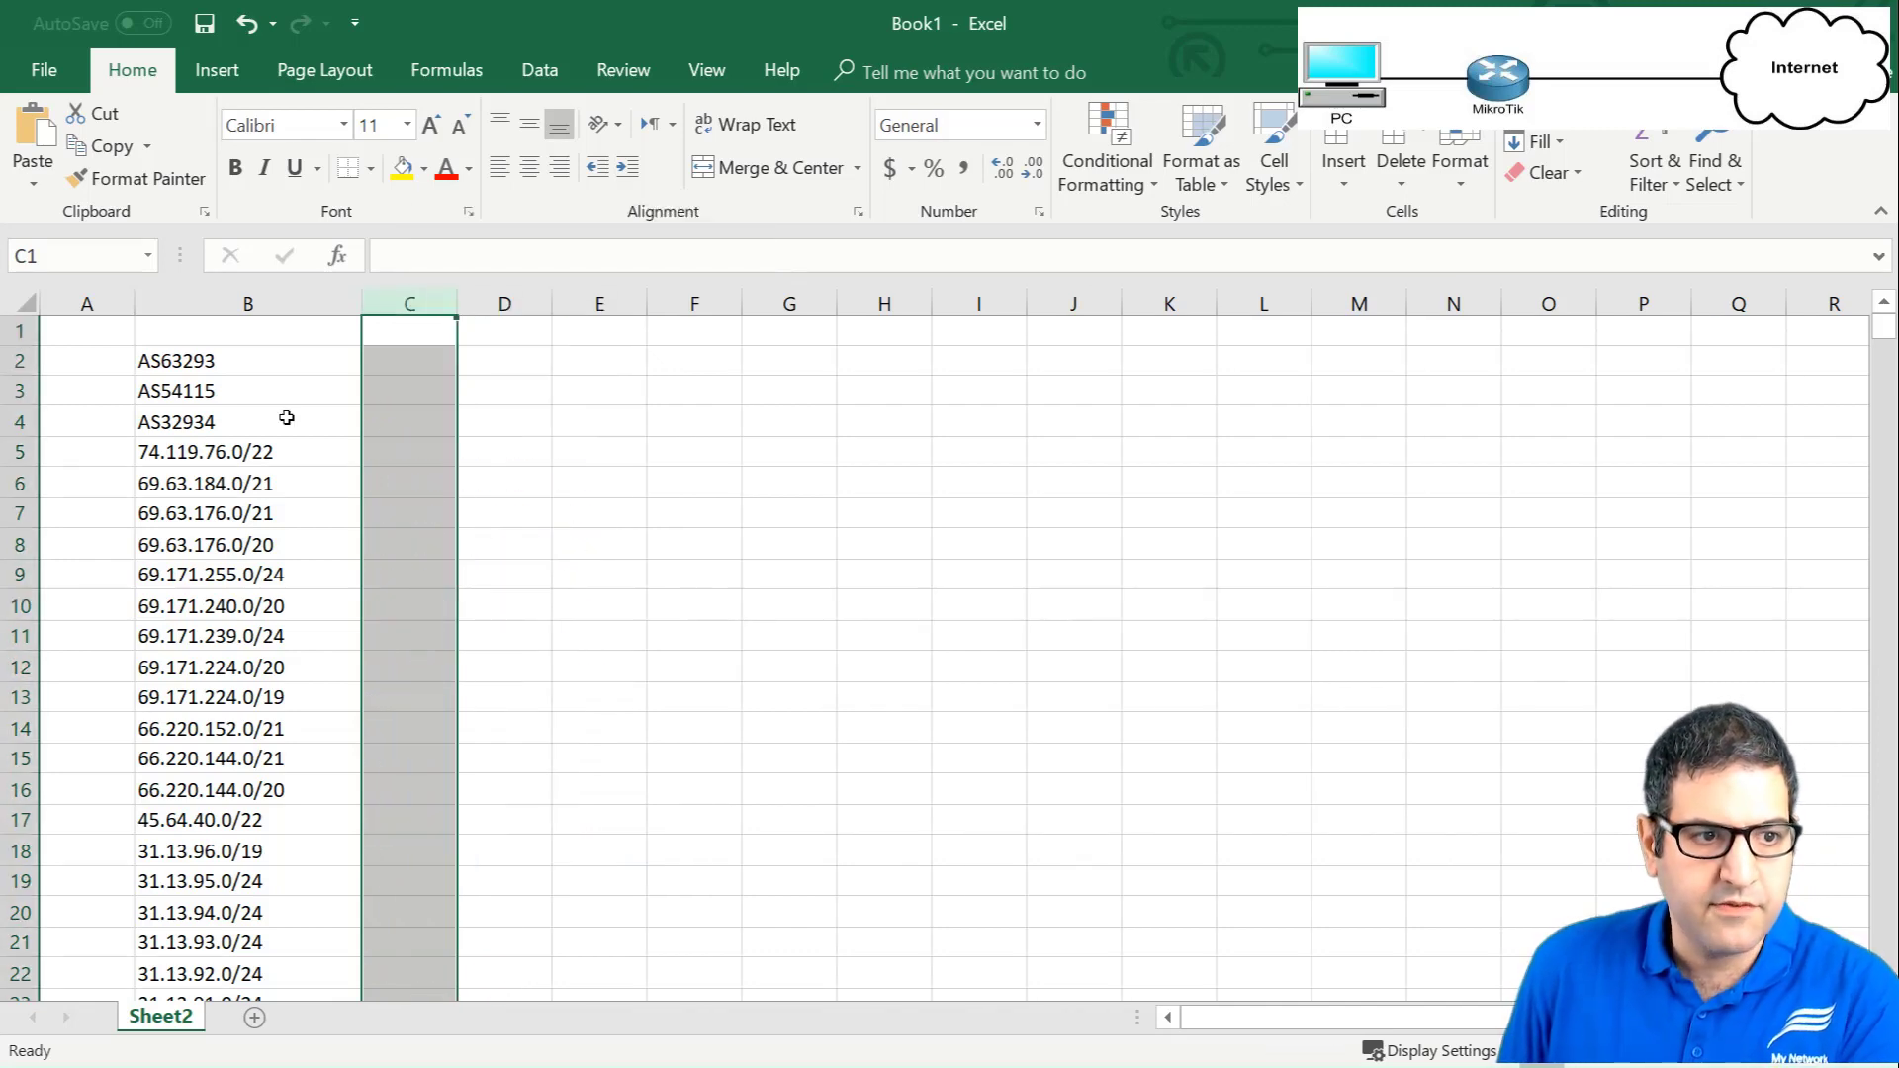
Delete rows 1 to 4, which hold the blank row and the AS number entries above the Facebook IP ranges.
{"action": "left_click_drag", "start_coordinate": [17, 330], "coordinate": [18, 427]}
{"action": "right_click", "coordinate": [20, 429]}
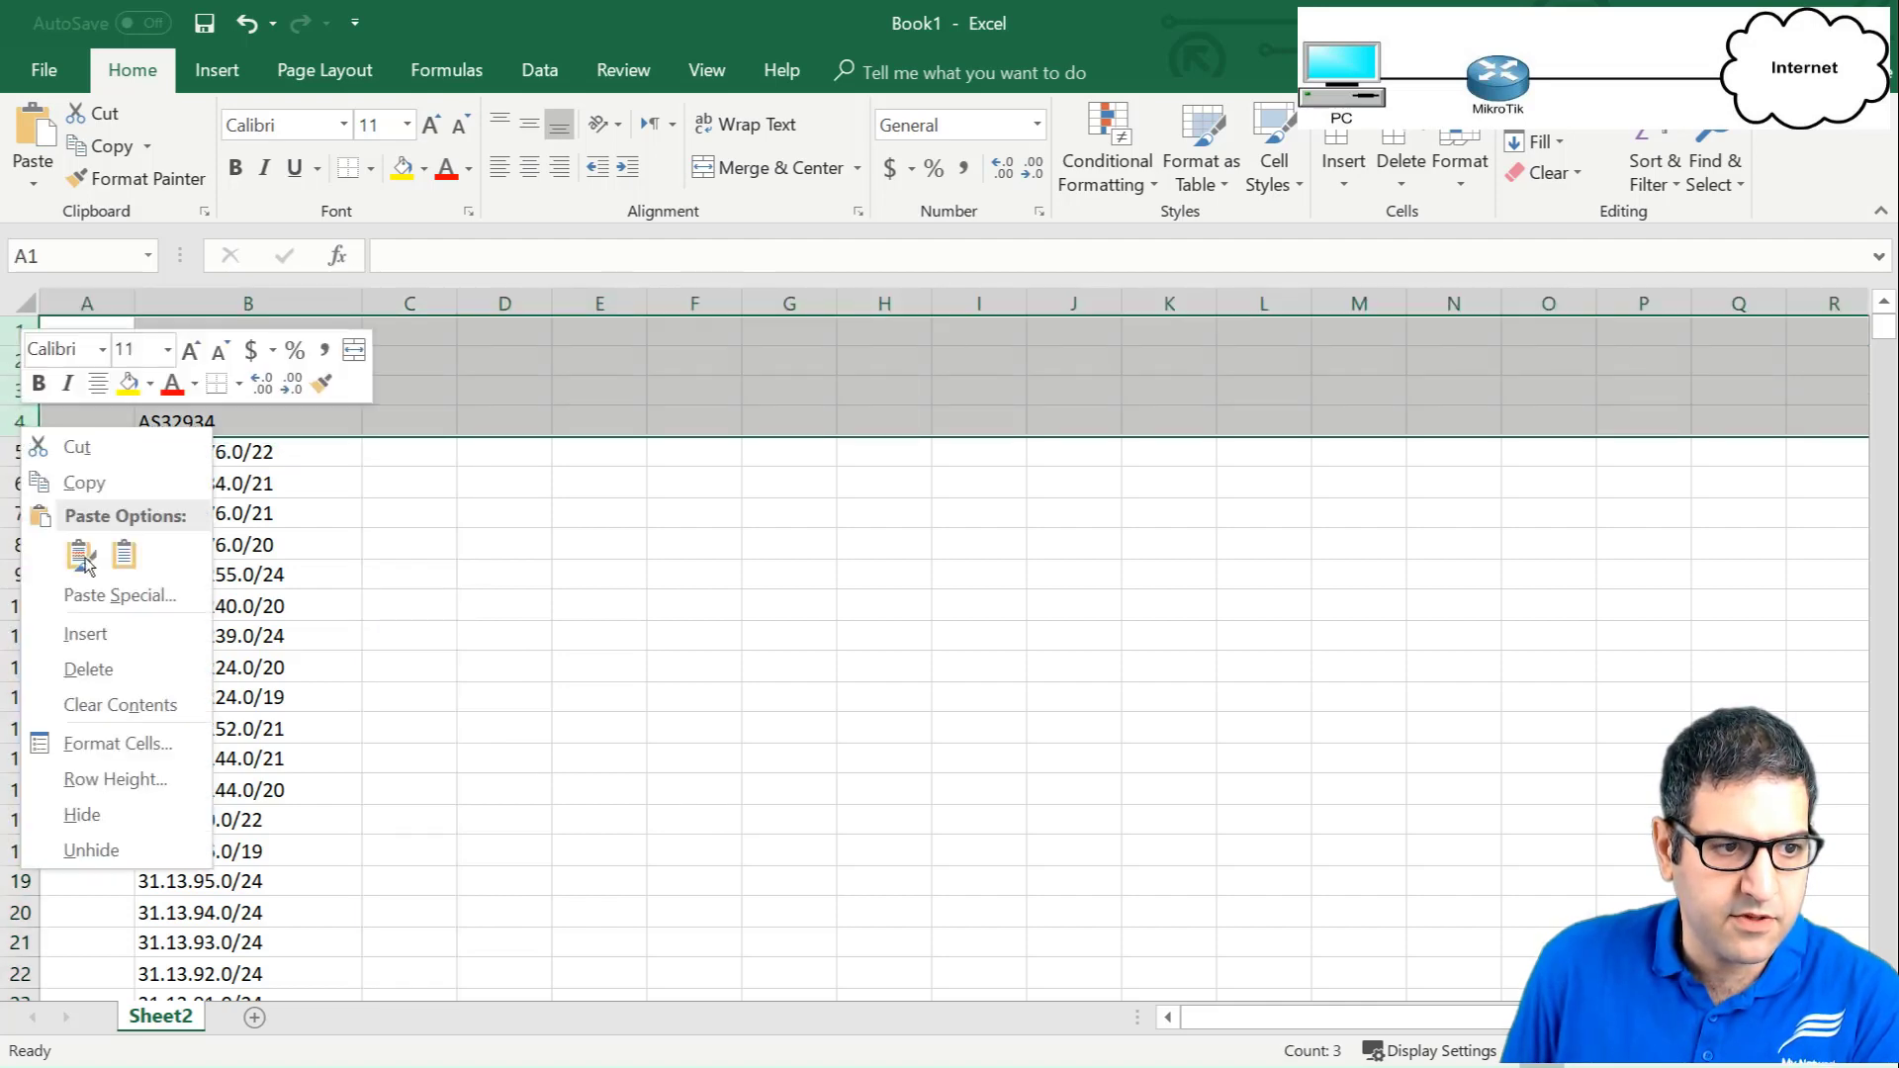
{"action": "left_click", "coordinate": [132, 668]}
Delete the block of IPv6 rows from row 46 through row 257 in the Facebook list.
{"action": "scroll", "coordinate": [242, 628], "scroll_direction": "down", "scroll_amount": 15}
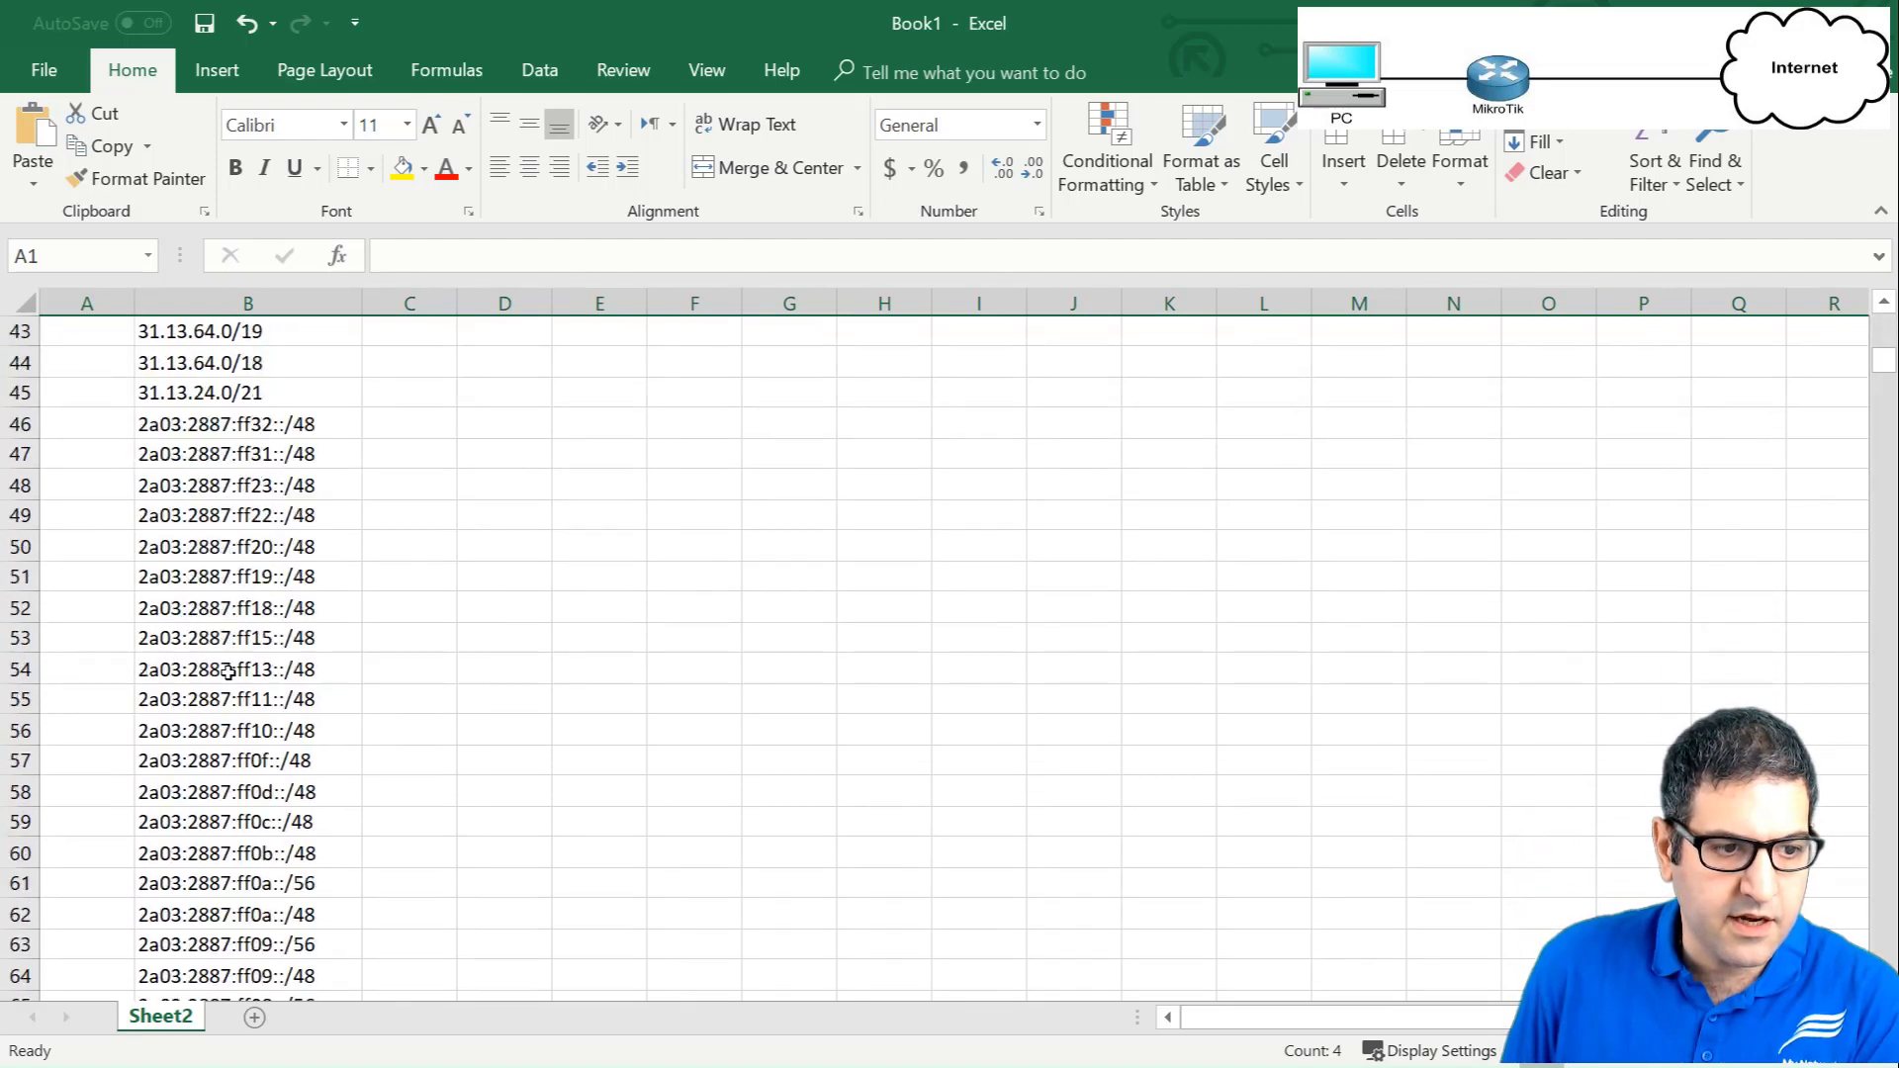
{"action": "scroll", "coordinate": [153, 671], "scroll_direction": "up", "scroll_amount": 2}
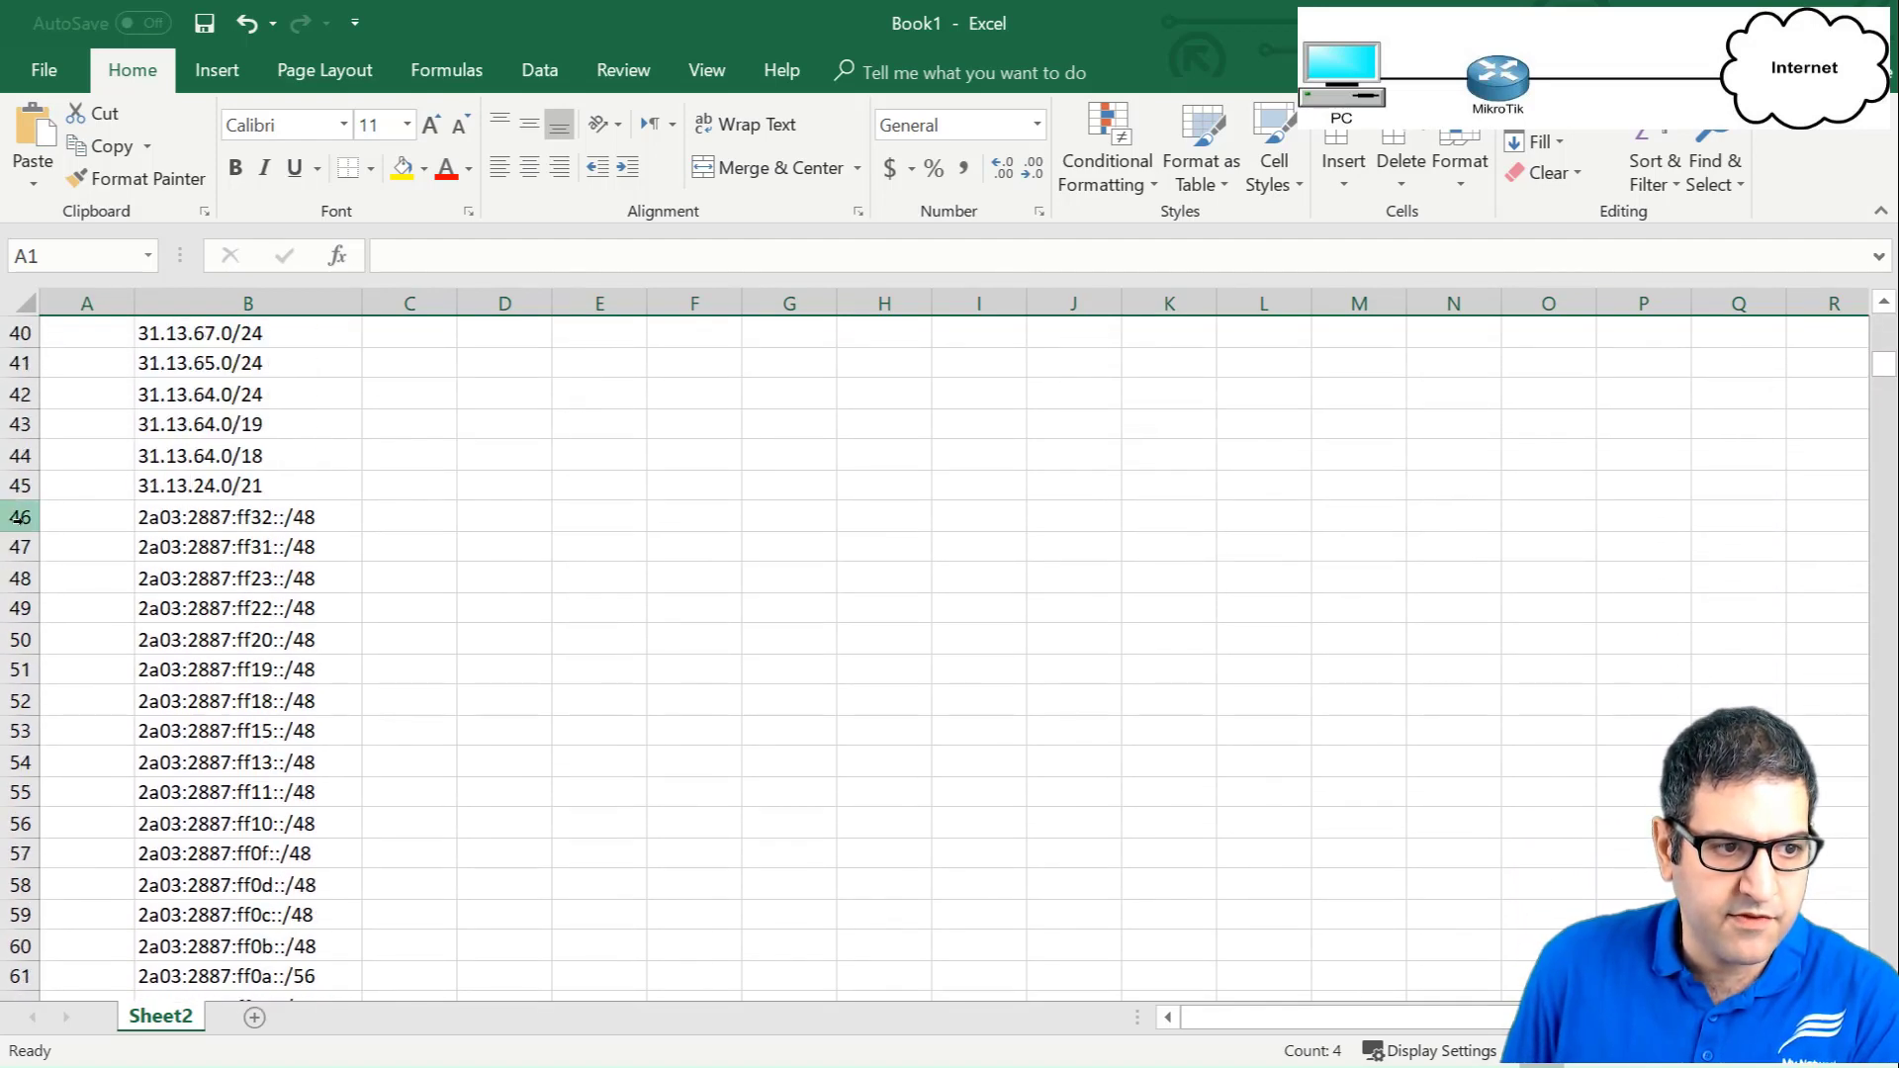
{"action": "left_click_drag", "start_coordinate": [20, 517], "coordinate": [6, 569]}
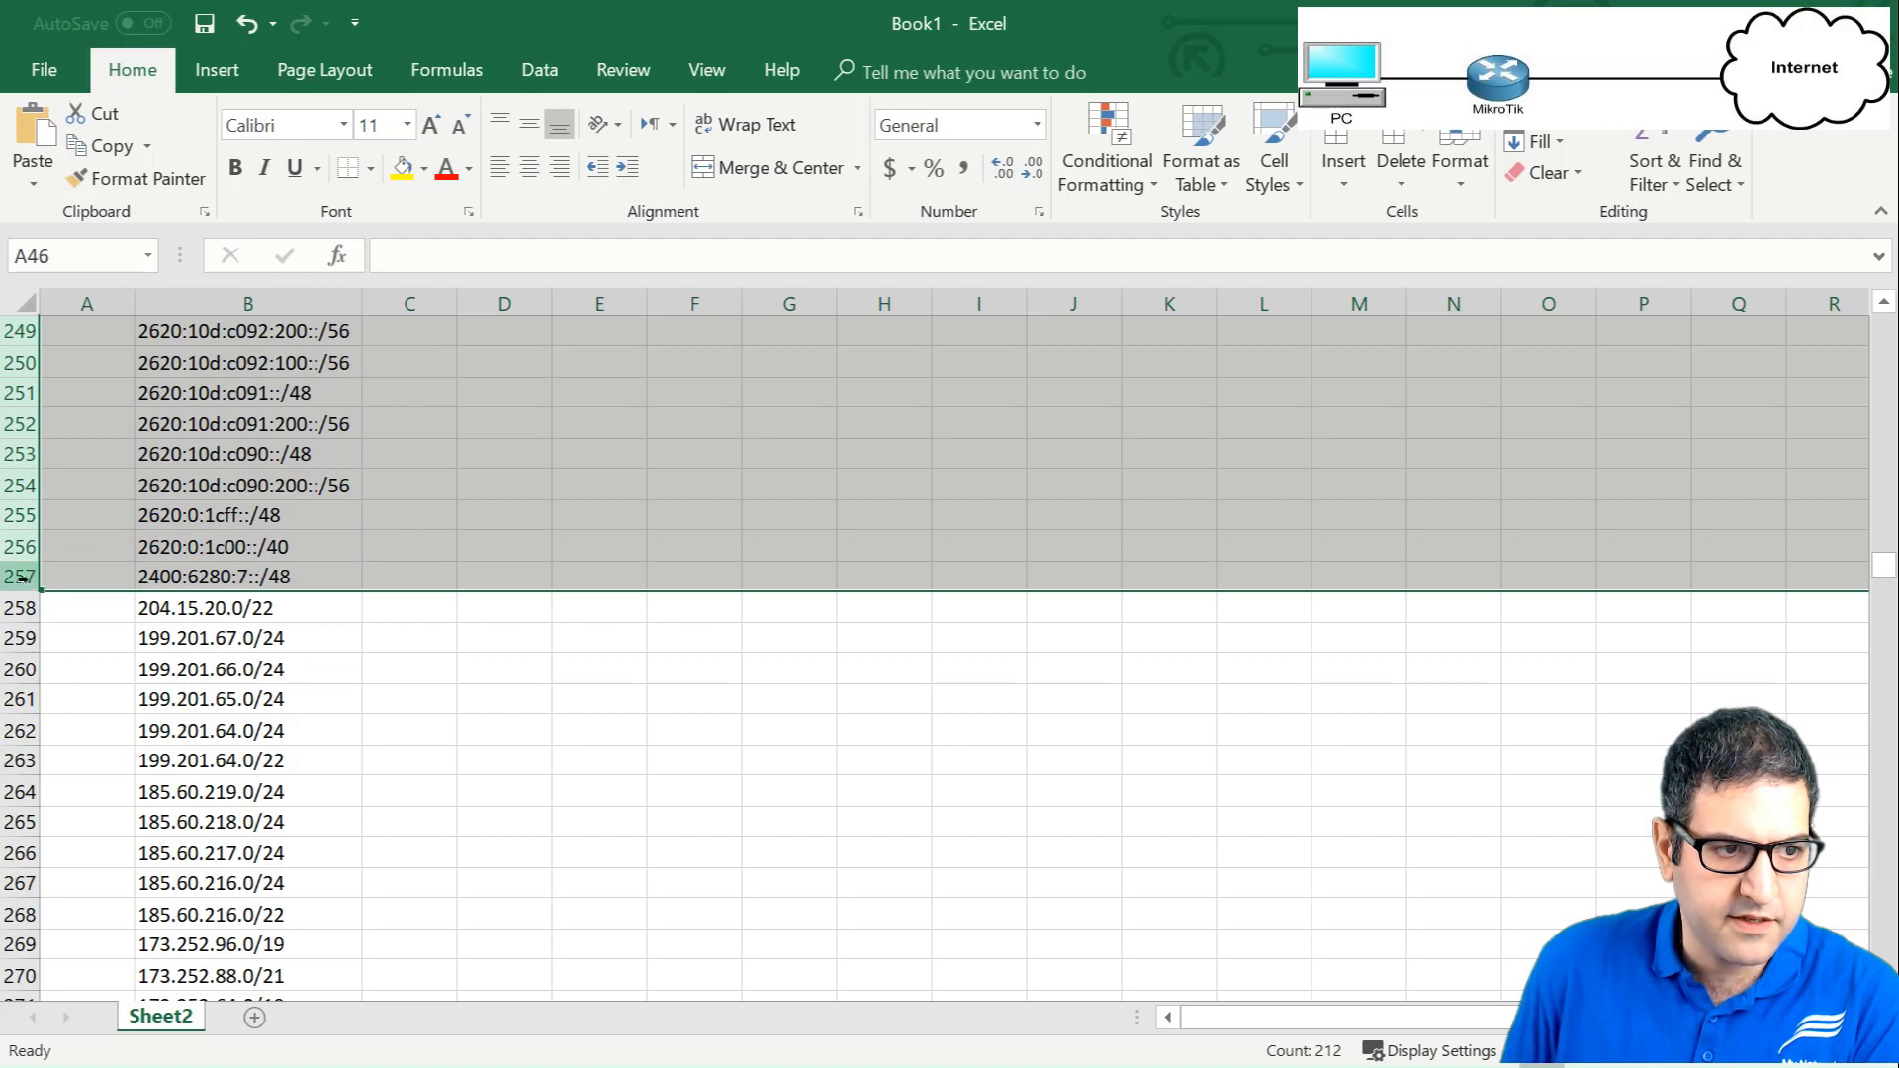
{"action": "right_click", "coordinate": [20, 576]}
{"action": "left_click", "coordinate": [104, 788]}
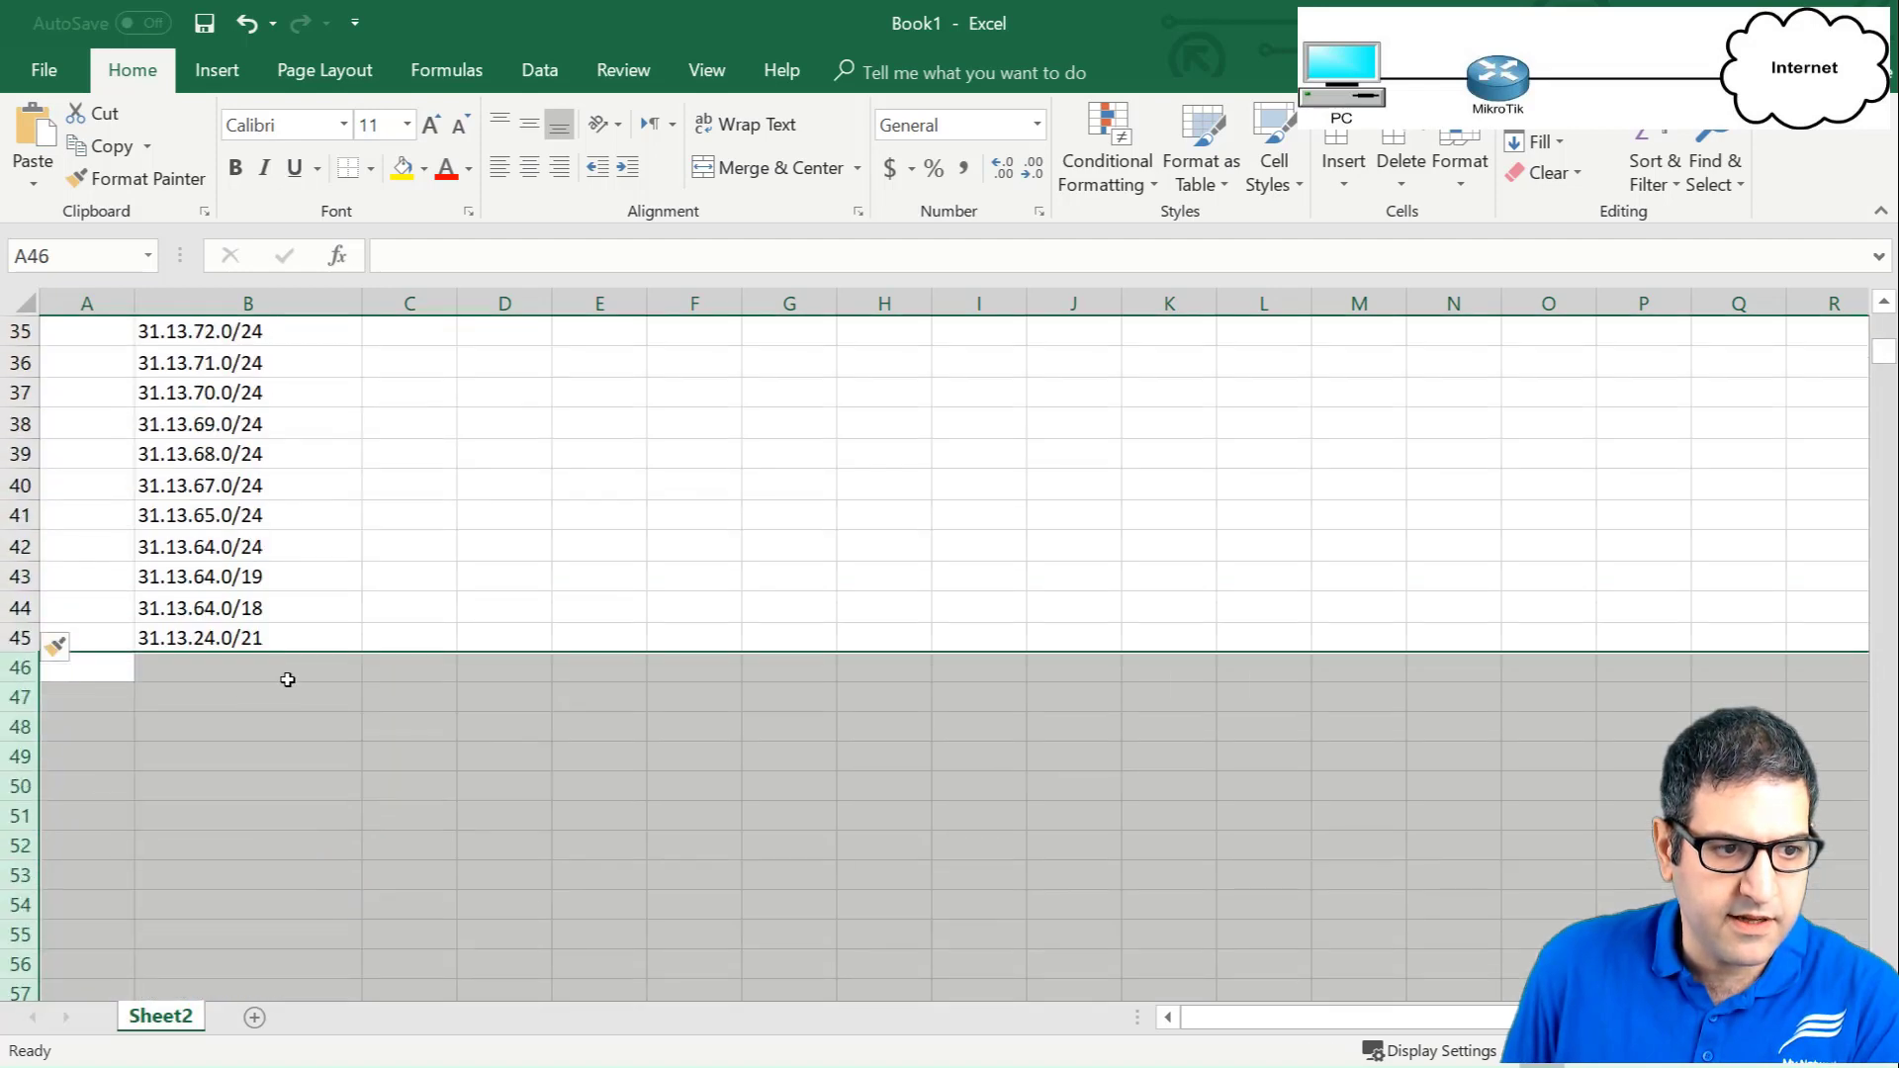
Look through the remaining Facebook entries in column B to check that only IPv4 ranges are left.
{"action": "scroll", "coordinate": [543, 615], "scroll_direction": "down", "scroll_amount": 15}
{"action": "left_click", "coordinate": [1355, 583]}
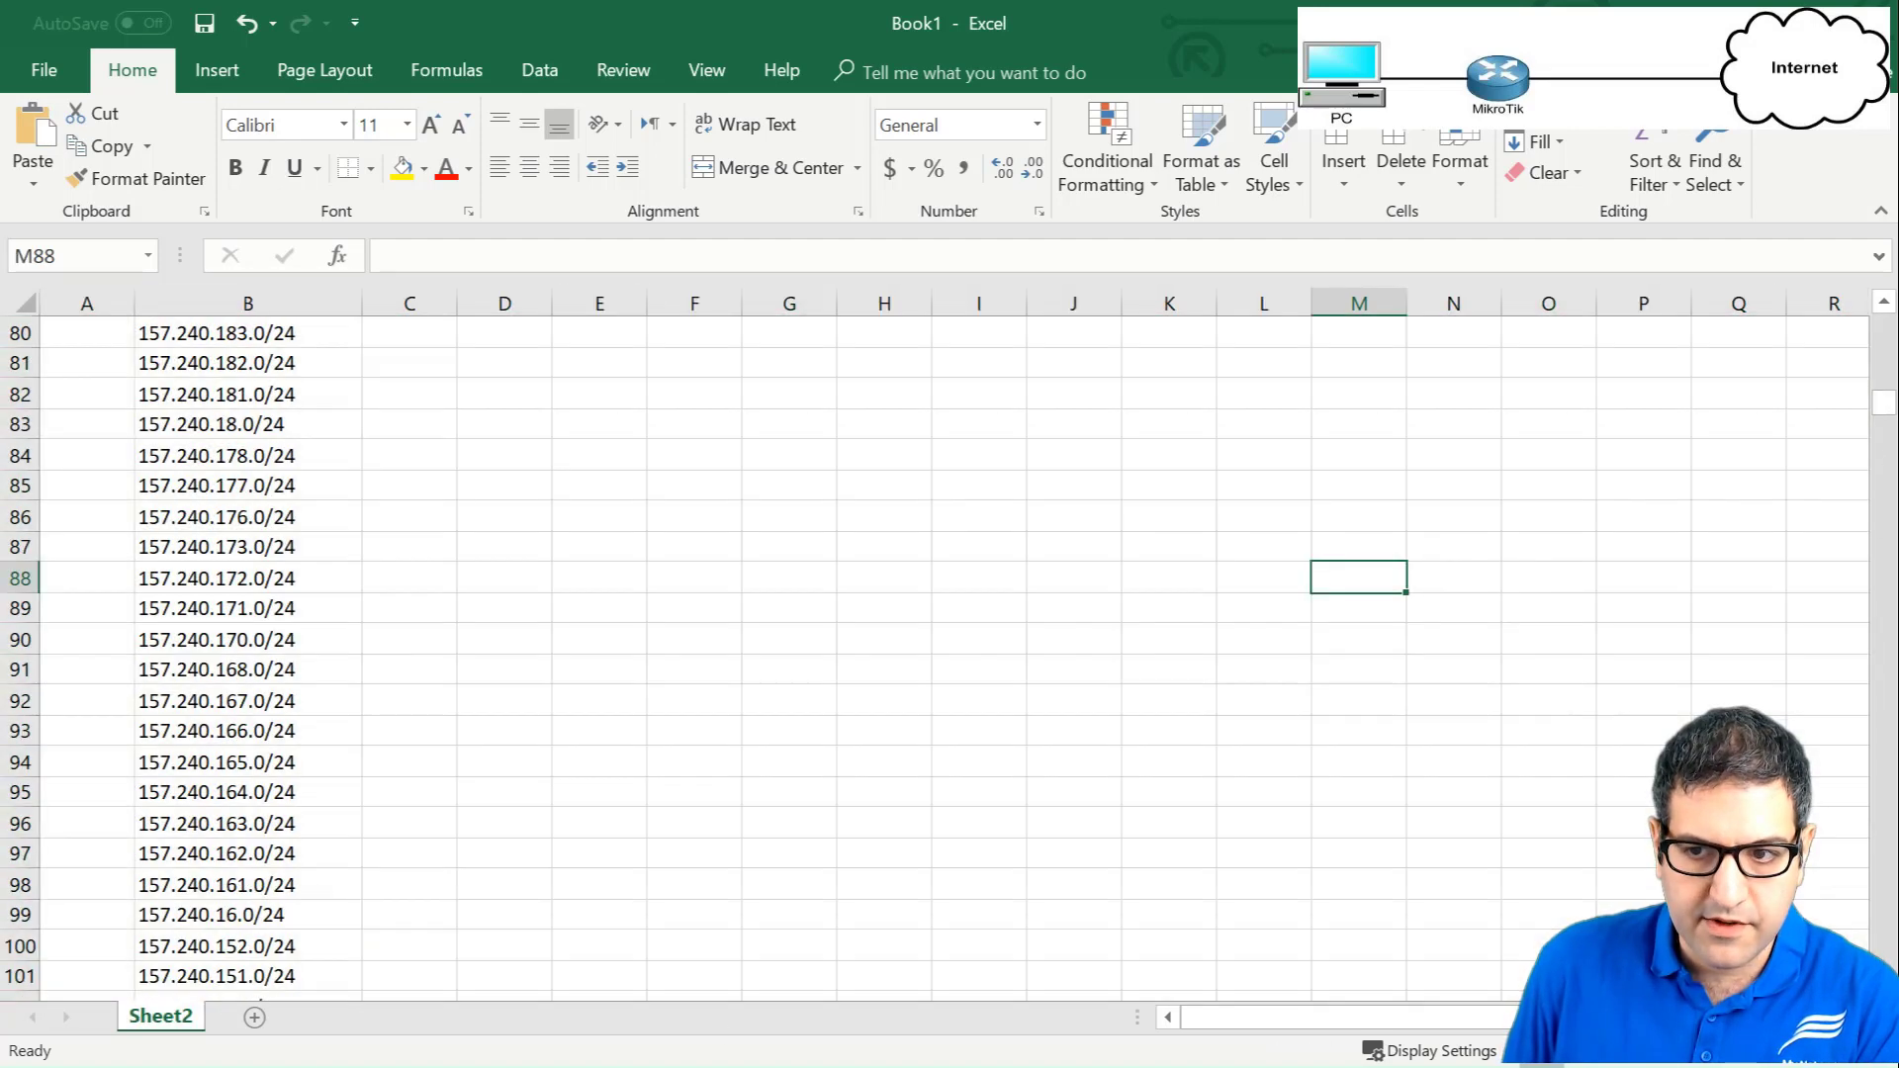
{"action": "left_click_drag", "start_coordinate": [1879, 405], "coordinate": [1879, 326]}
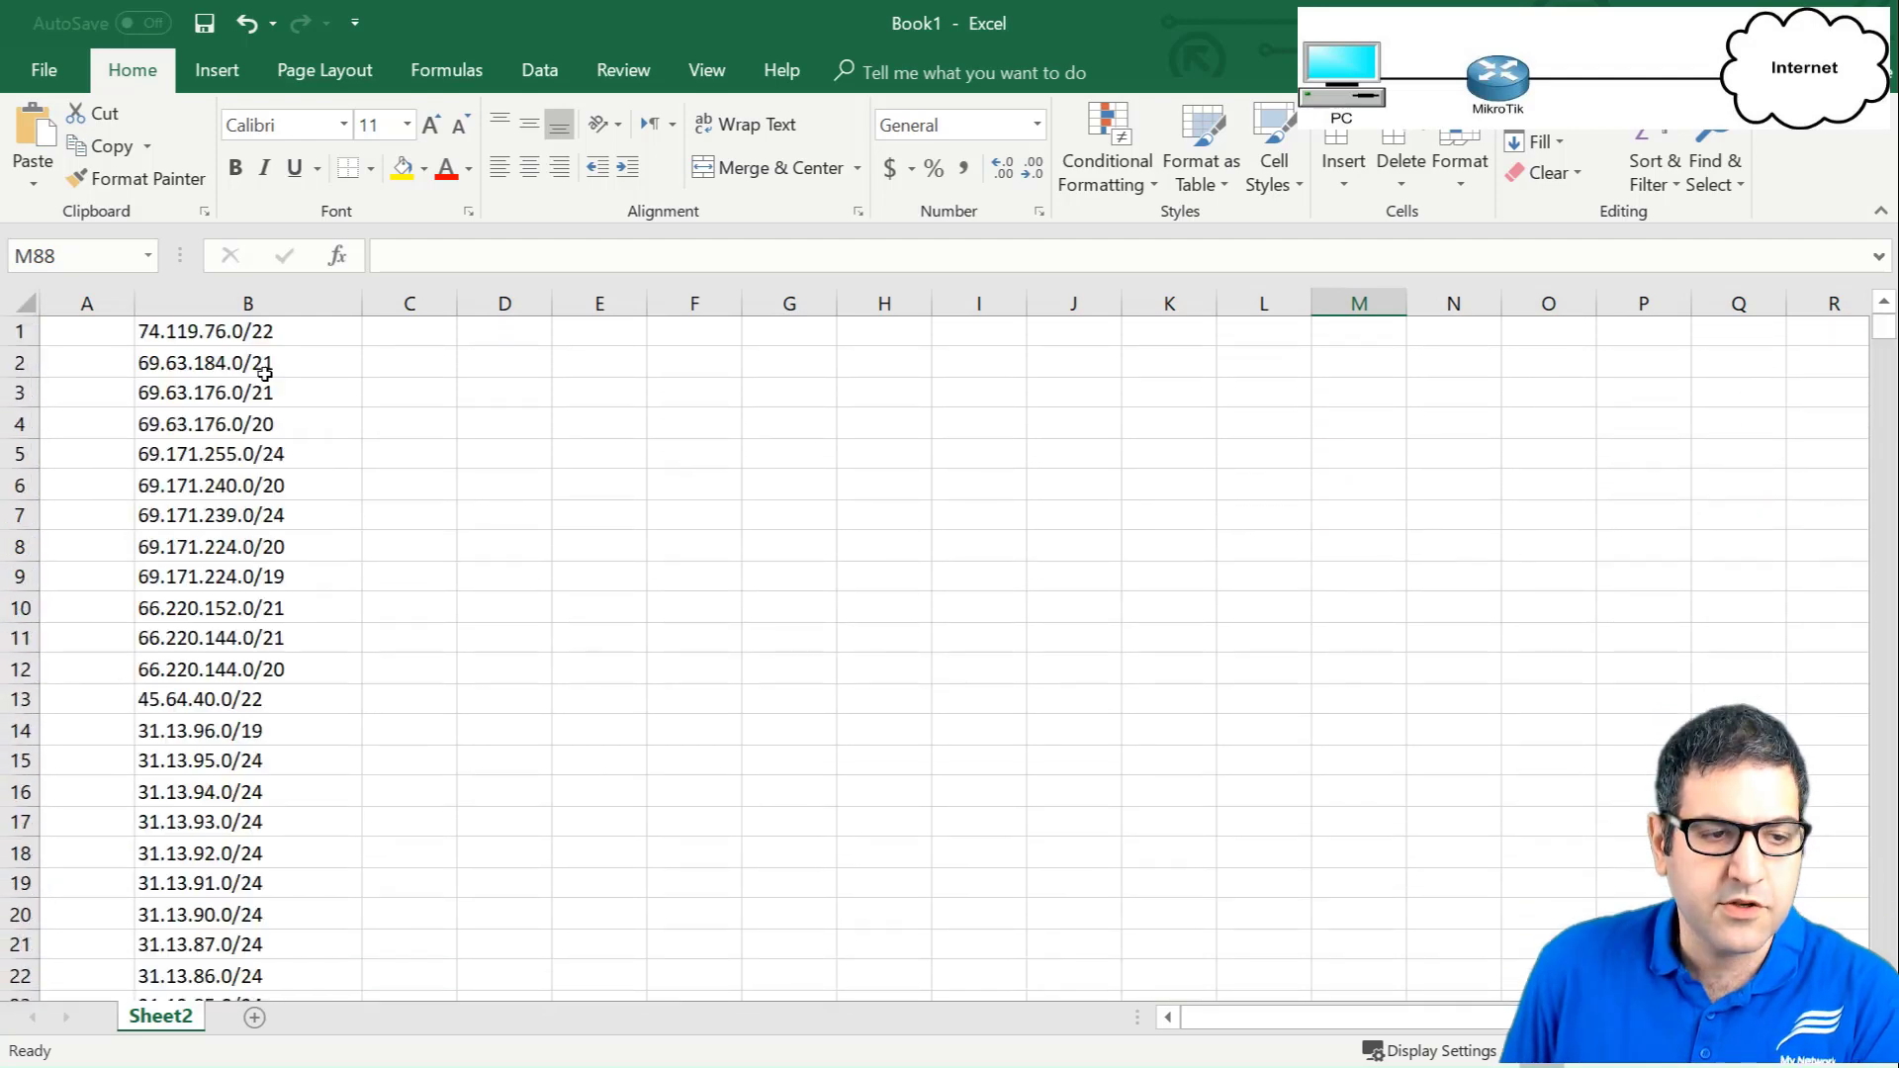
{"action": "scroll", "coordinate": [223, 531], "scroll_direction": "down", "scroll_amount": 2}
{"action": "scroll", "coordinate": [237, 524], "scroll_direction": "down", "scroll_amount": 16}
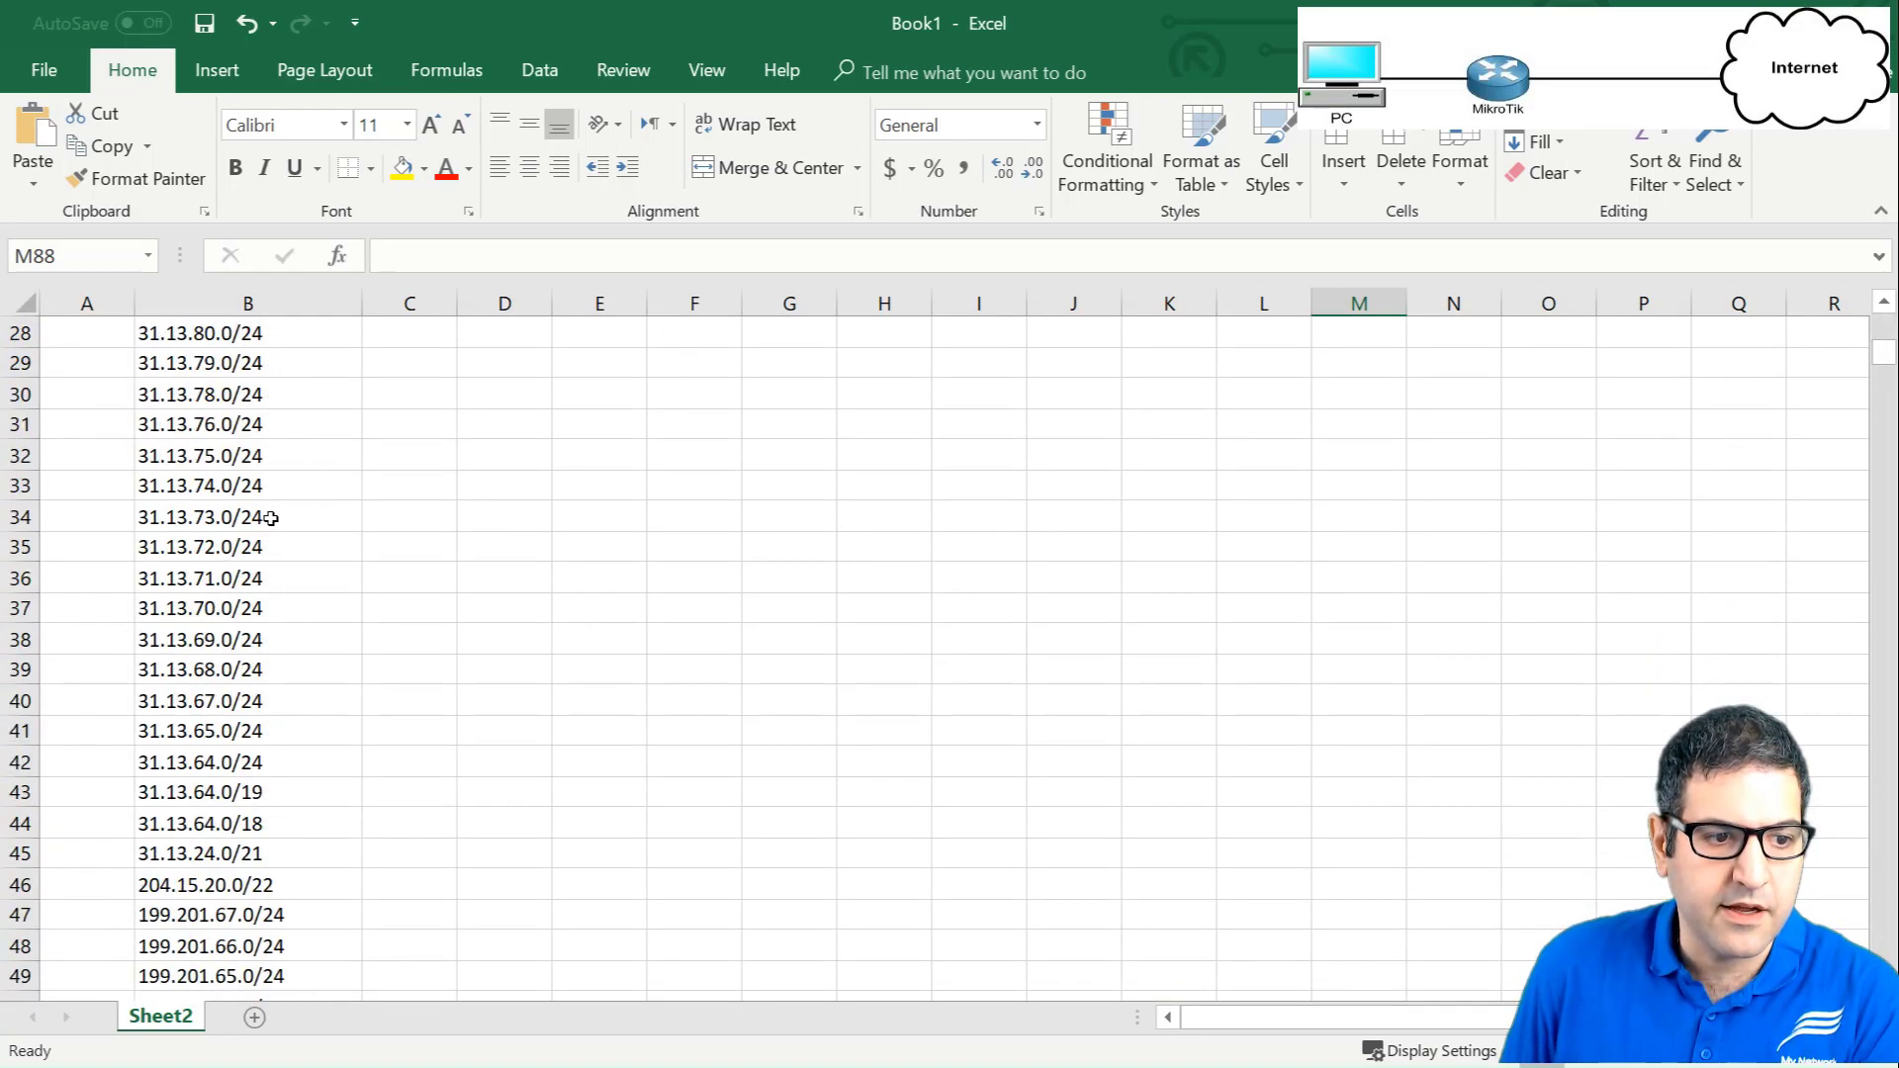
{"action": "scroll", "coordinate": [296, 515], "scroll_direction": "down", "scroll_amount": 10}
{"action": "scroll", "coordinate": [297, 515], "scroll_direction": "up", "scroll_amount": 16}
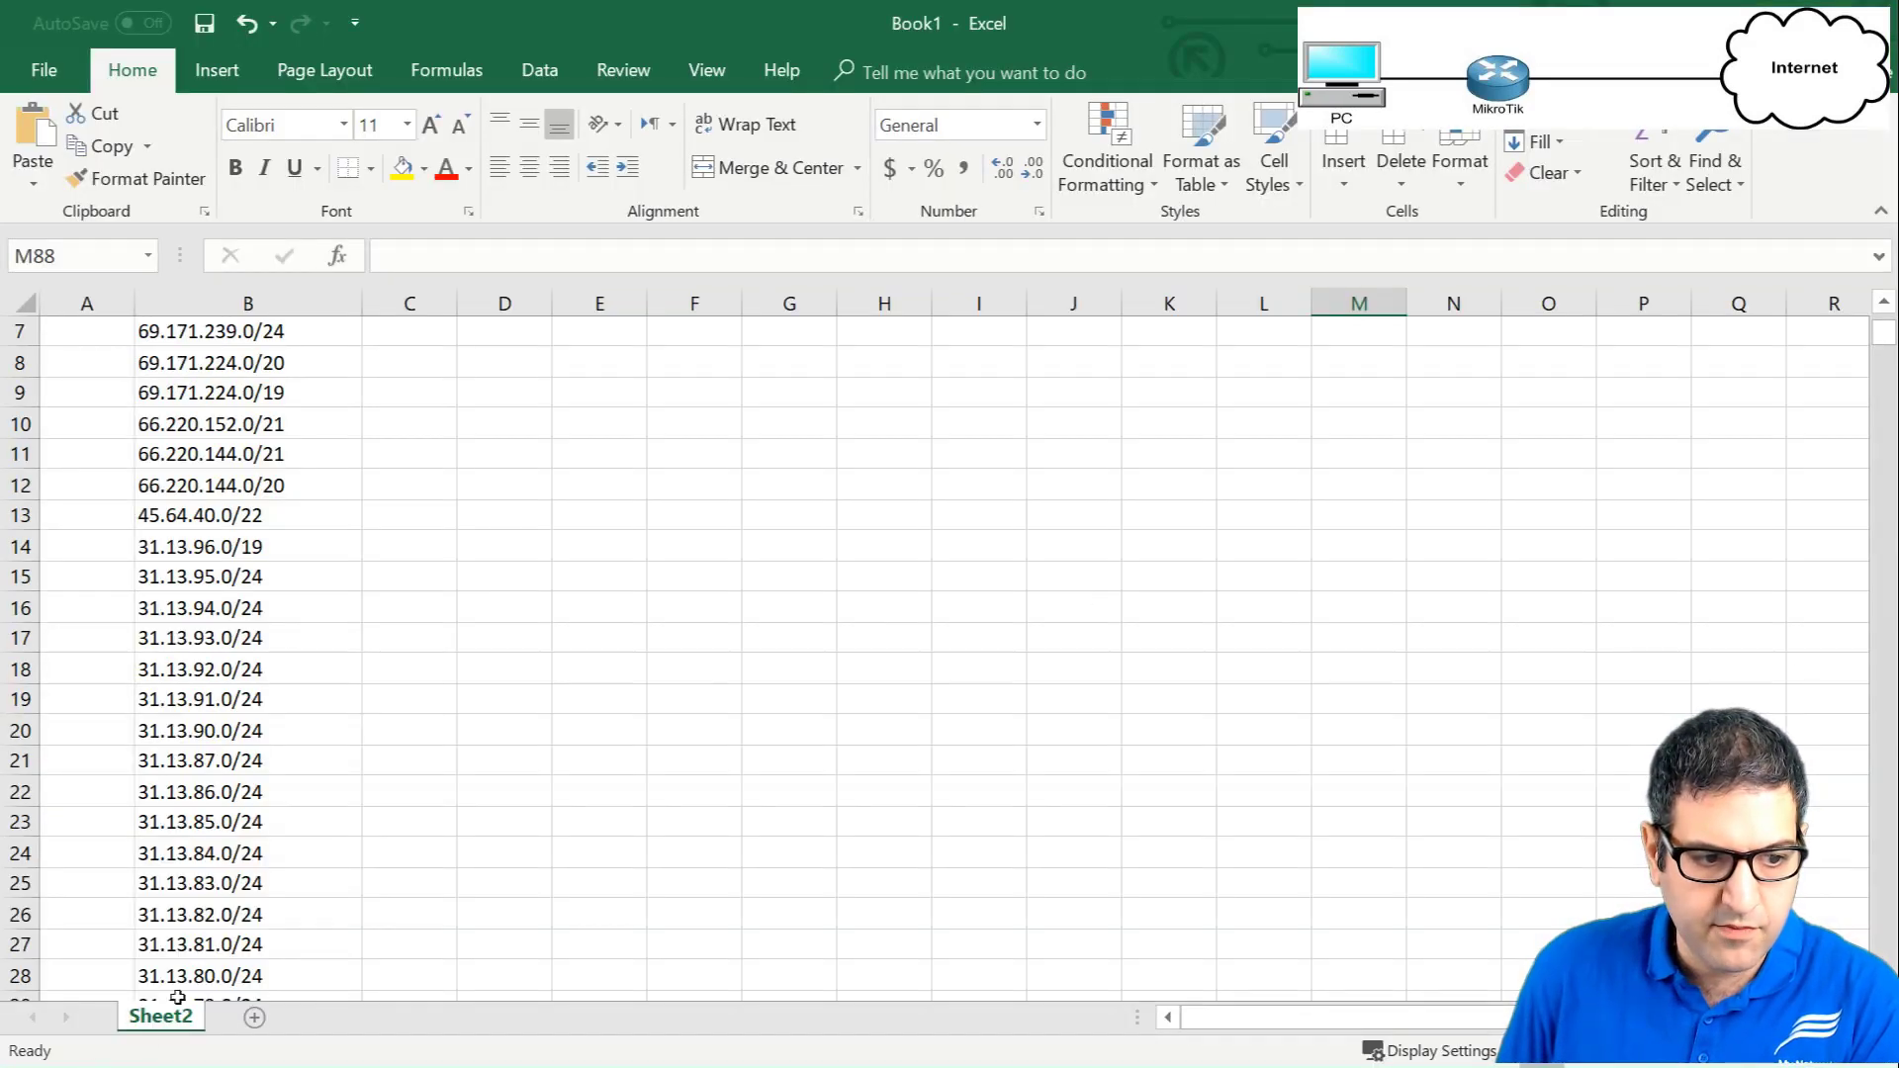
Rename Sheet2 as Facebook and add a new worksheet named Twitter.
{"action": "double_click", "coordinate": [158, 1016]}
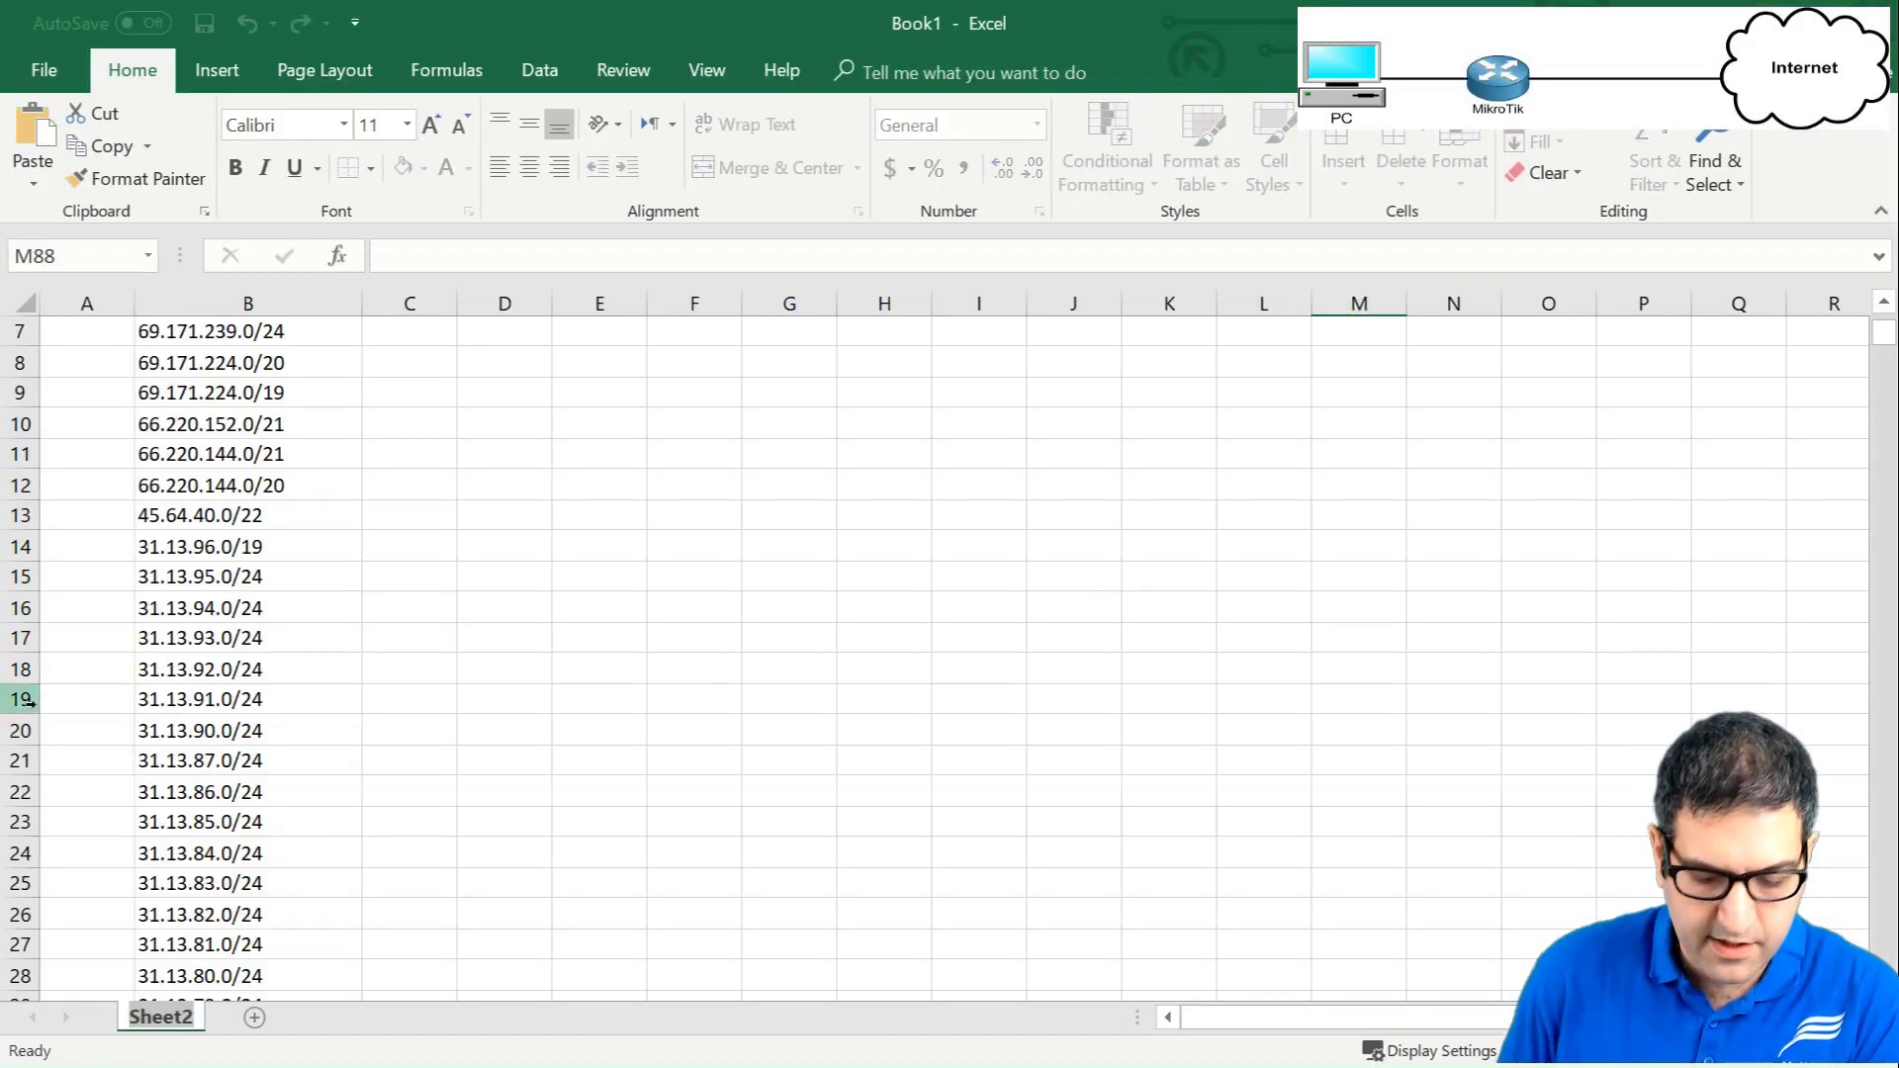
{"action": "type", "text": "Facebook"}
{"action": "key", "text": "Return"}
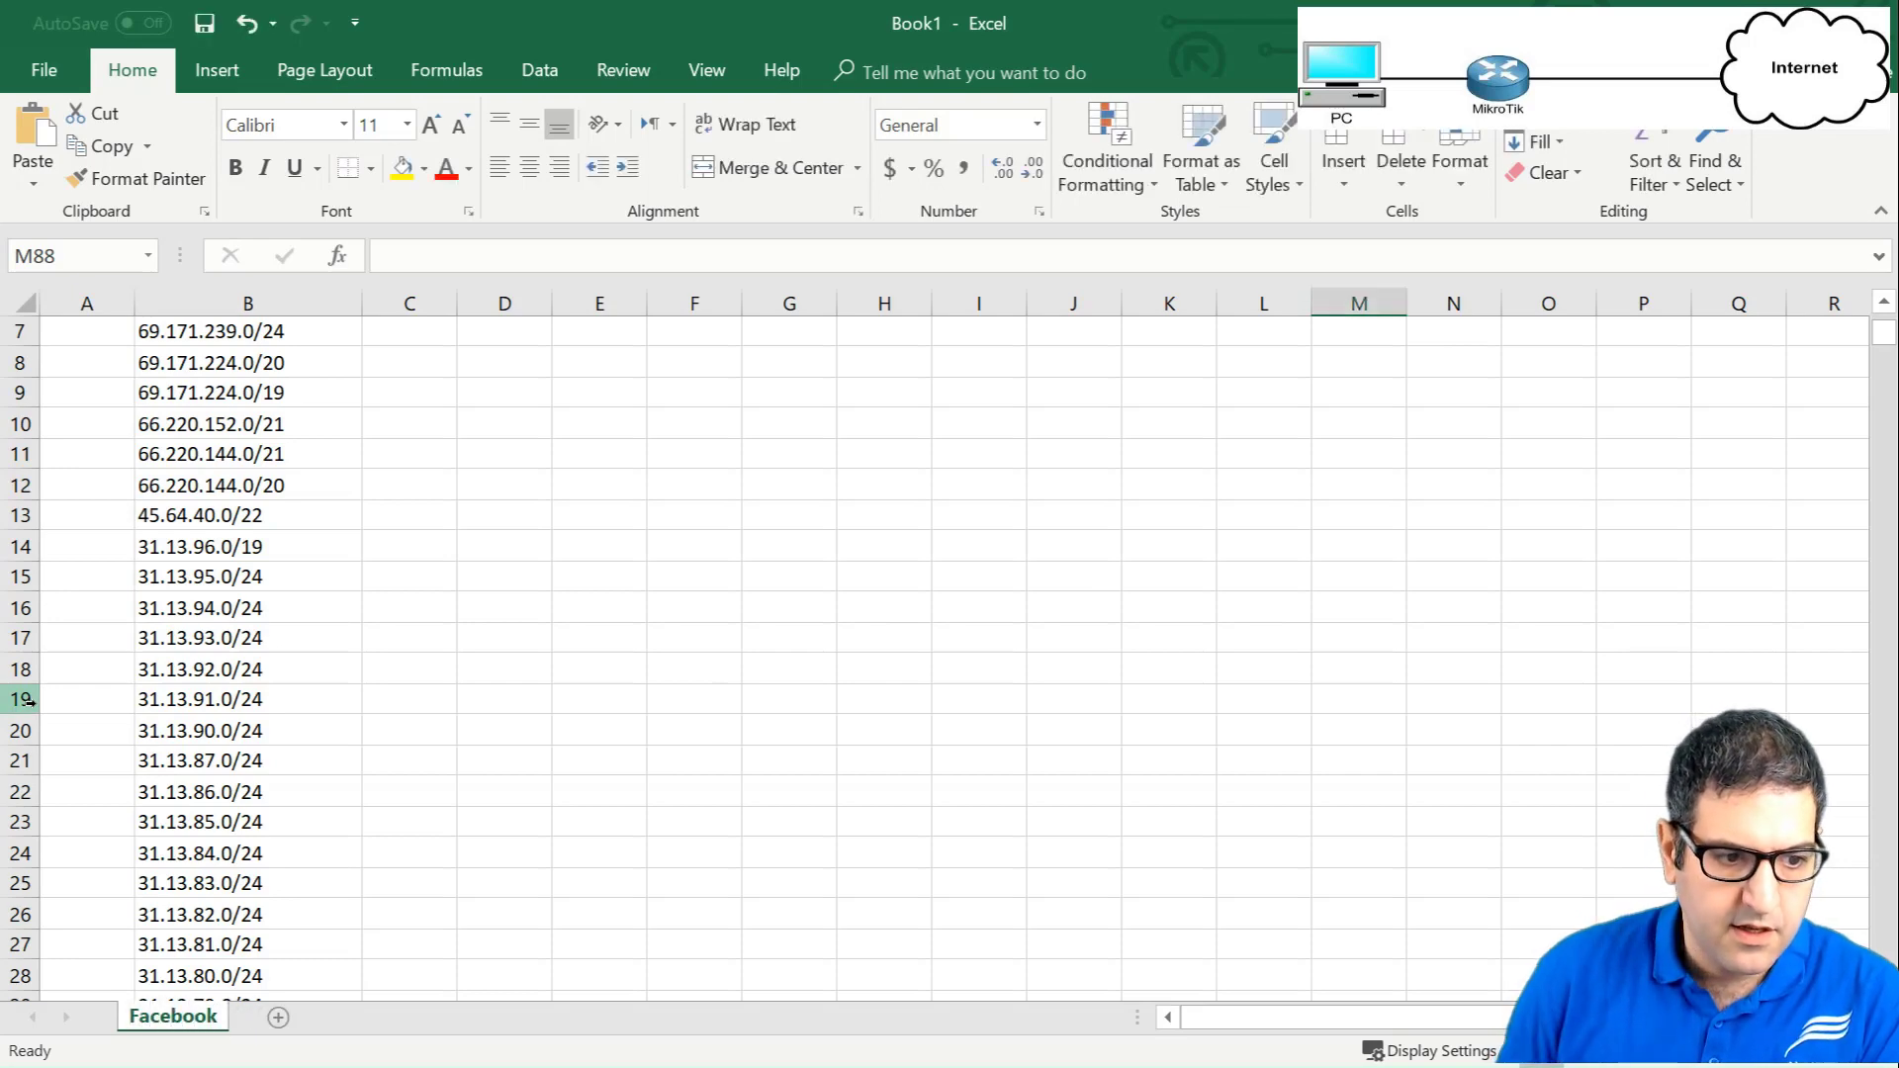
{"action": "left_click", "coordinate": [272, 1018]}
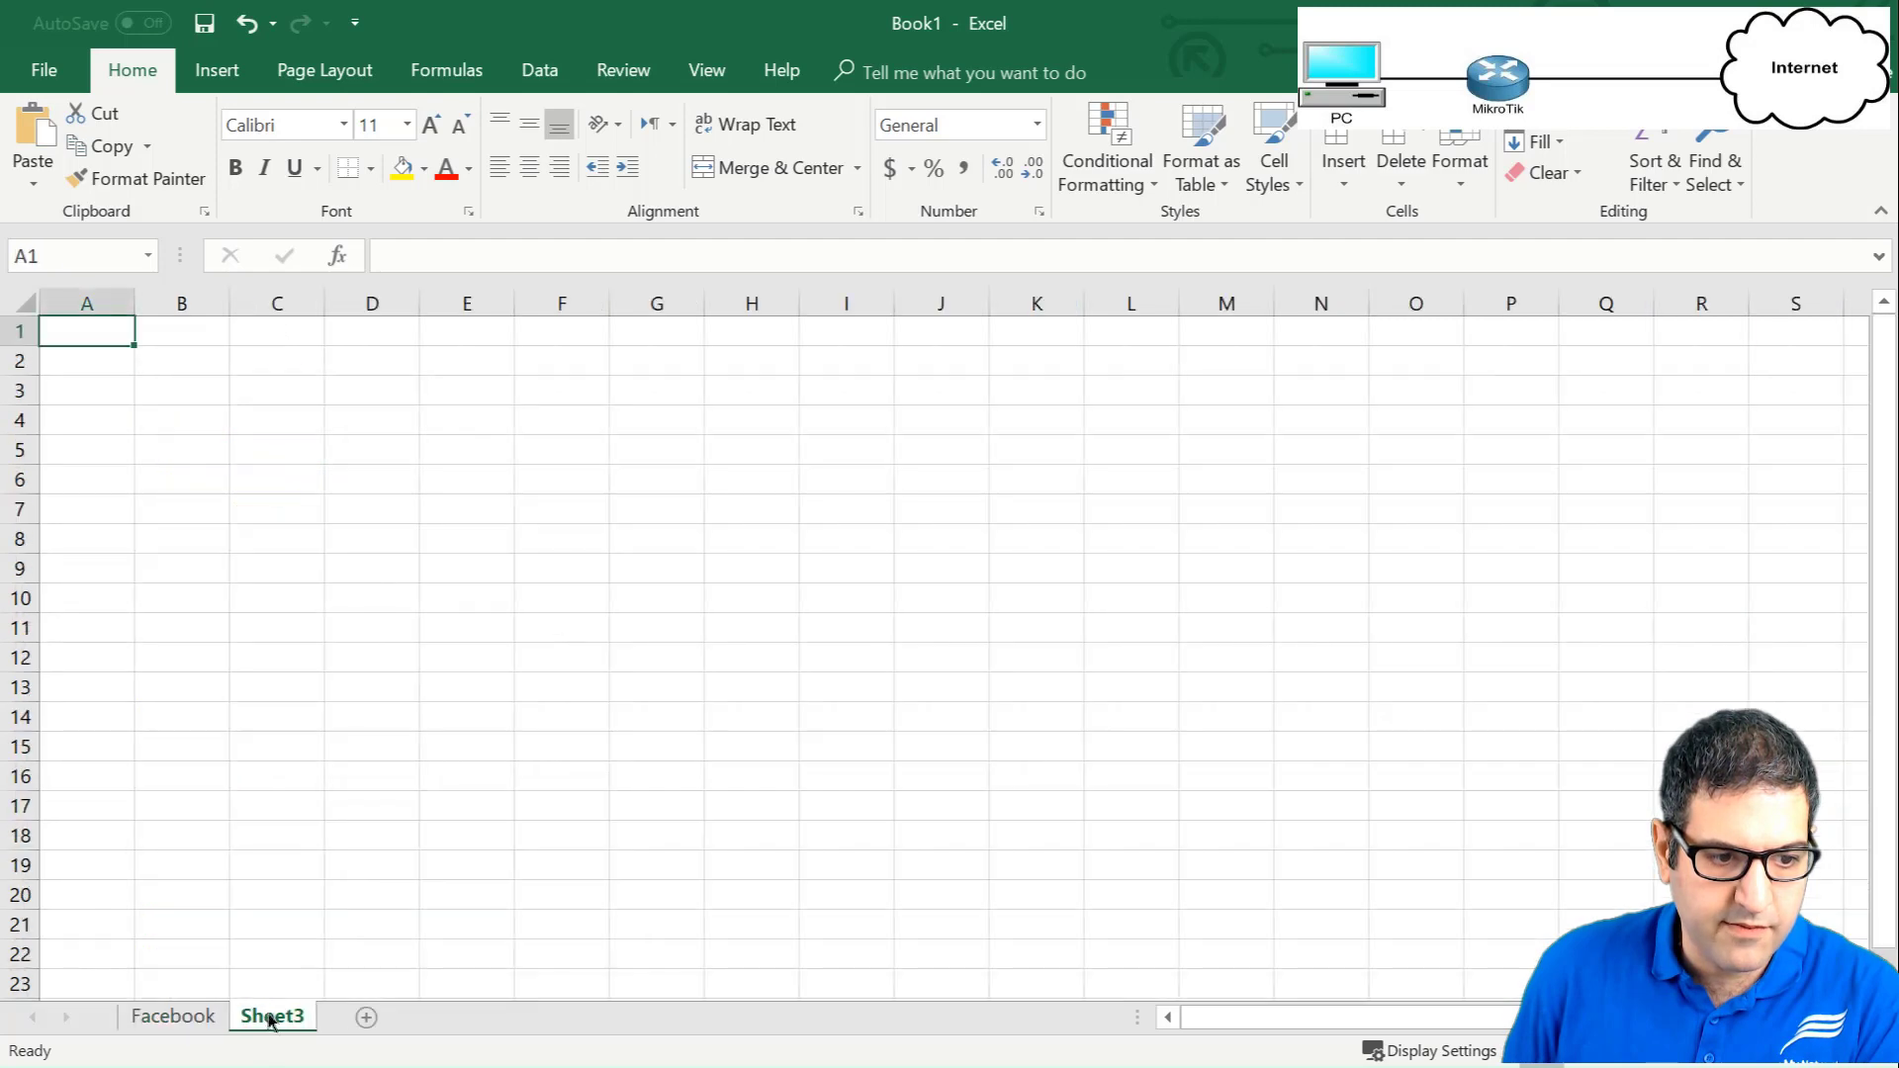
{"action": "double_click", "coordinate": [269, 1017]}
{"action": "type", "text": "Twitter"}
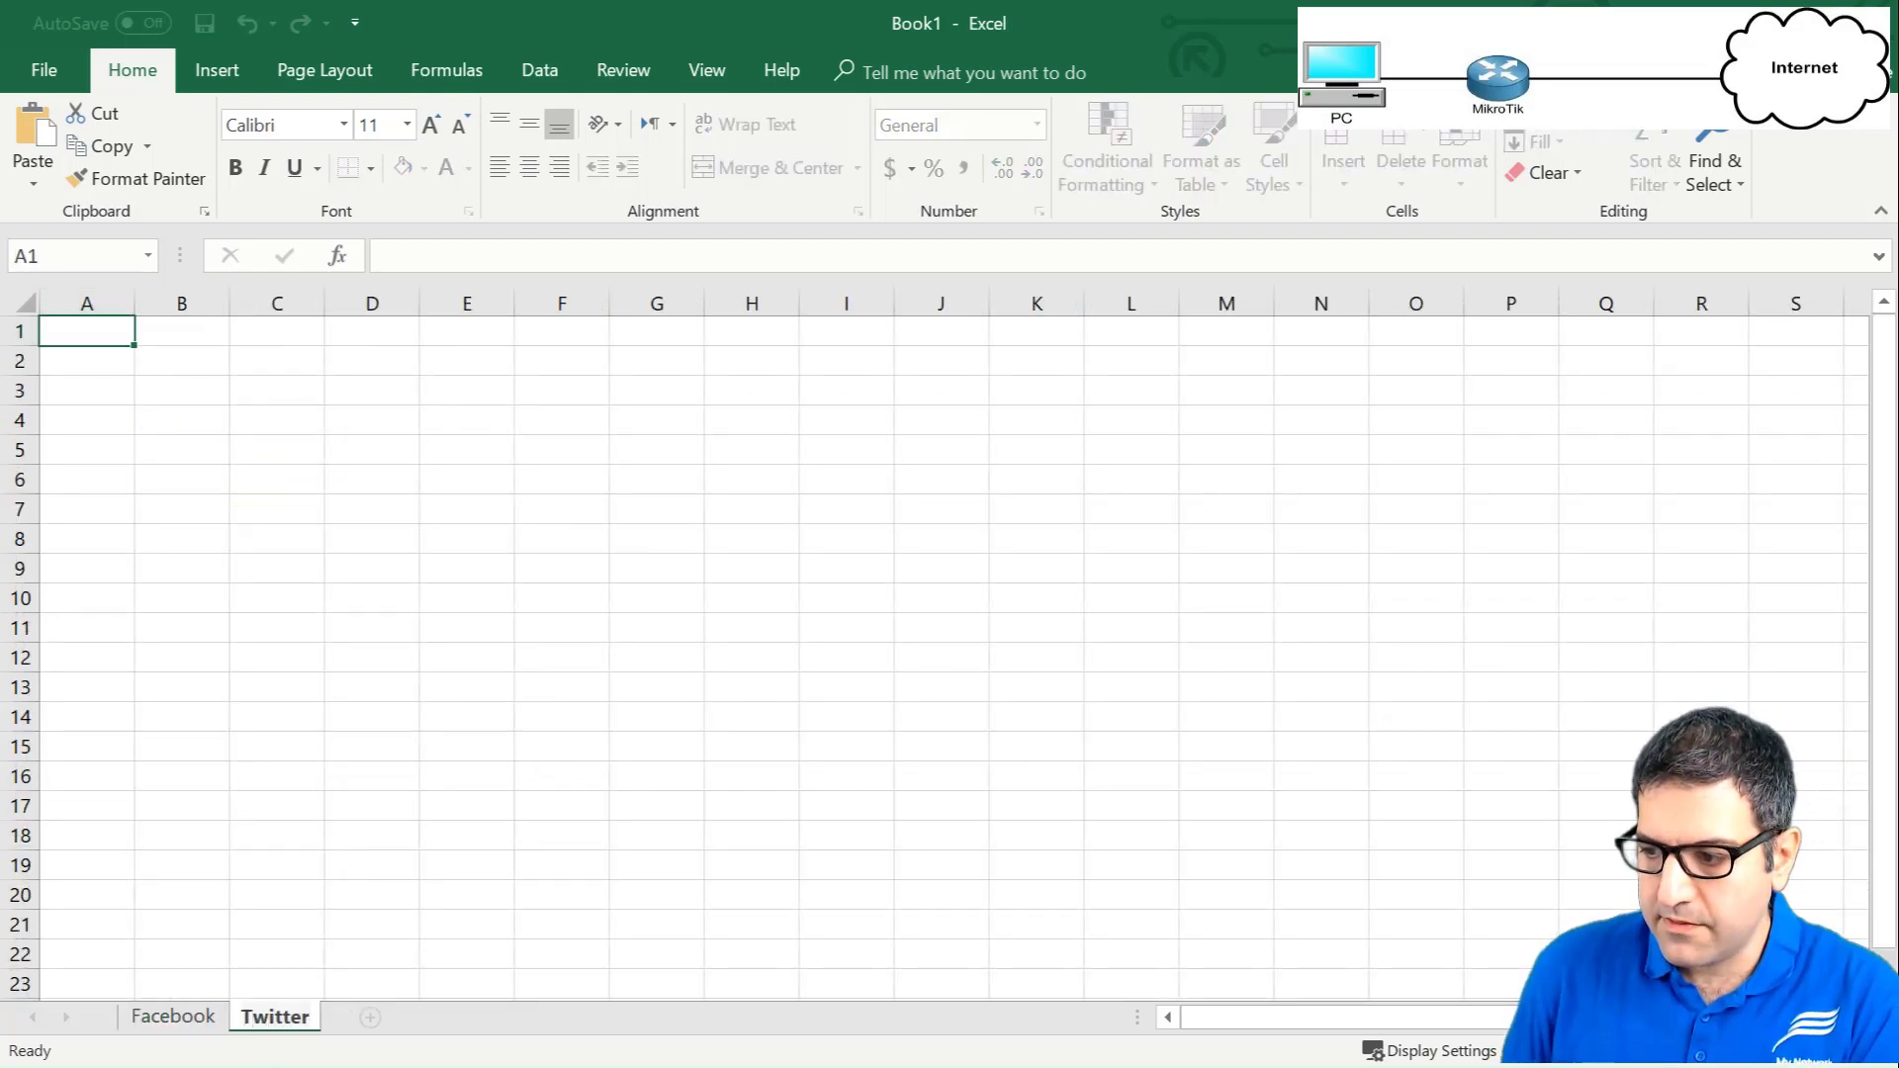
{"action": "key", "text": "Return"}
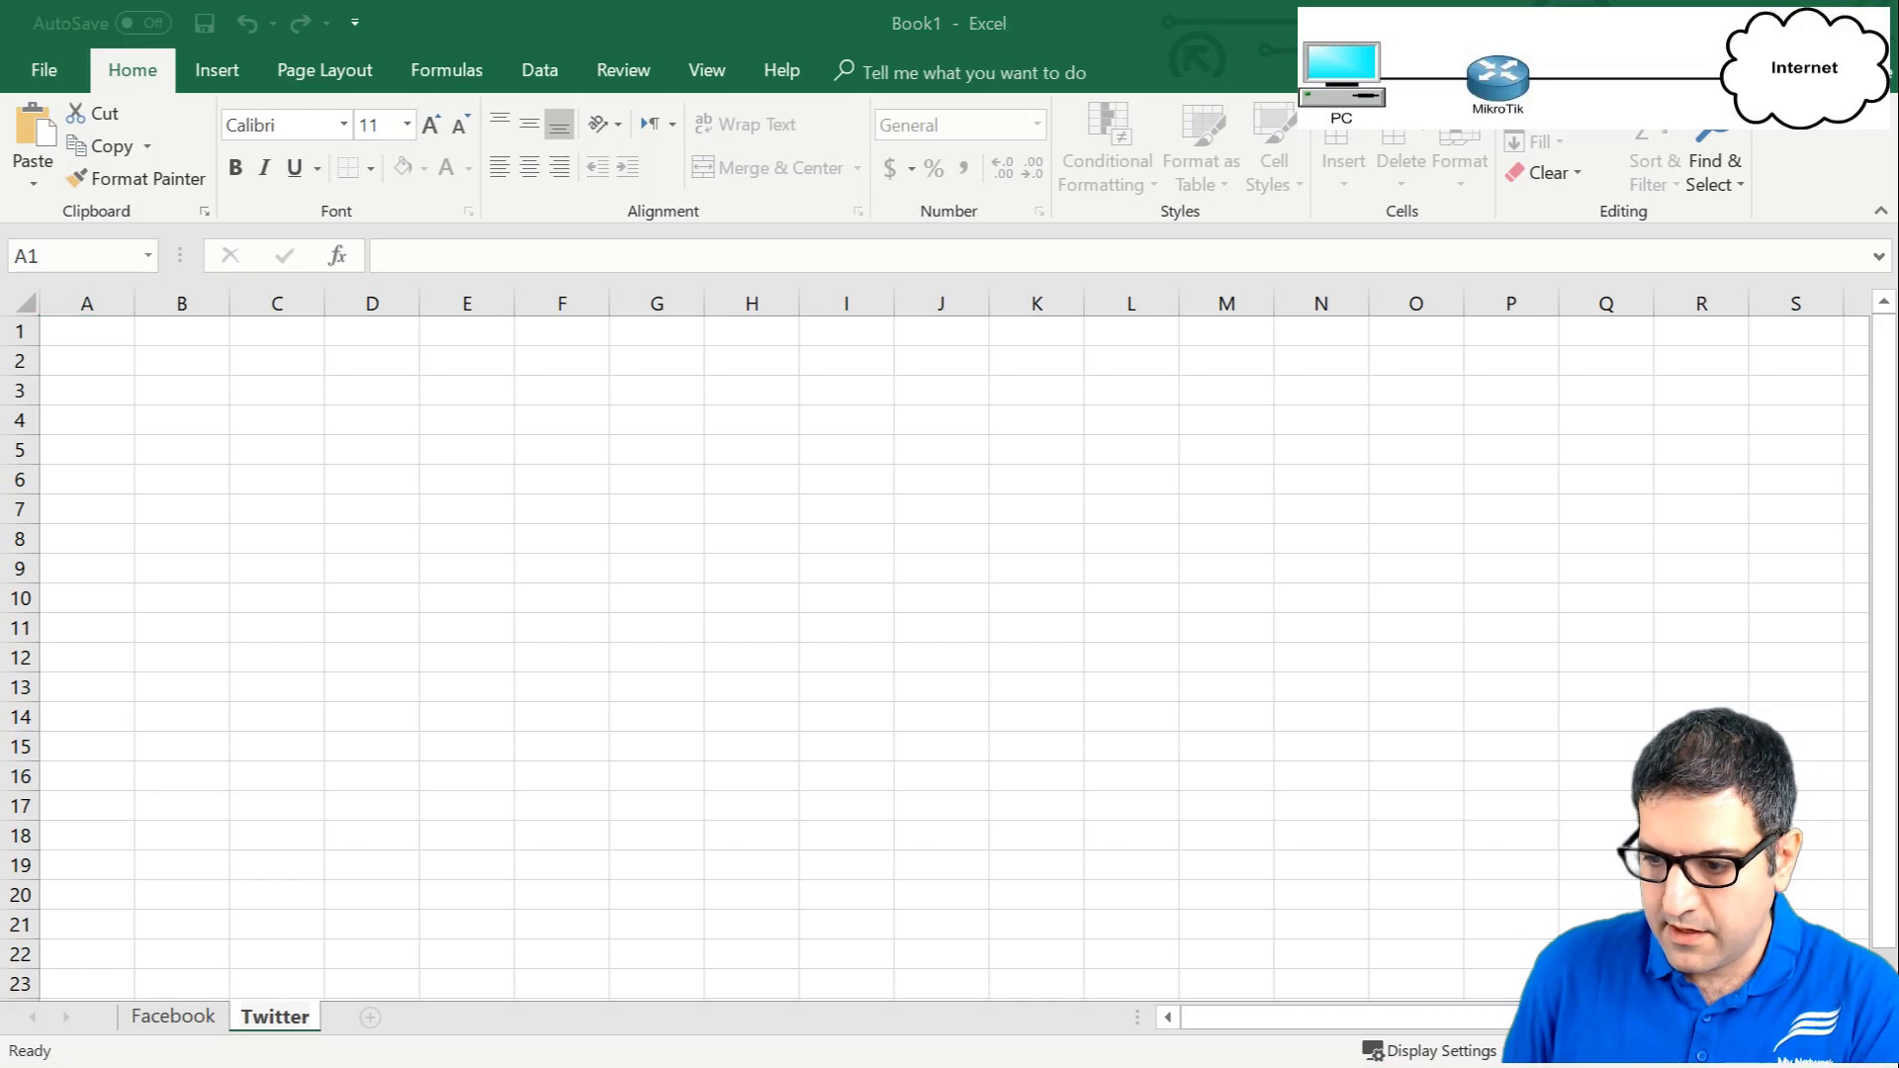
Switch to Chrome and search the Hurricane Electric BGP Toolkit for twitter.
{"action": "key", "text": "alt+Tab"}
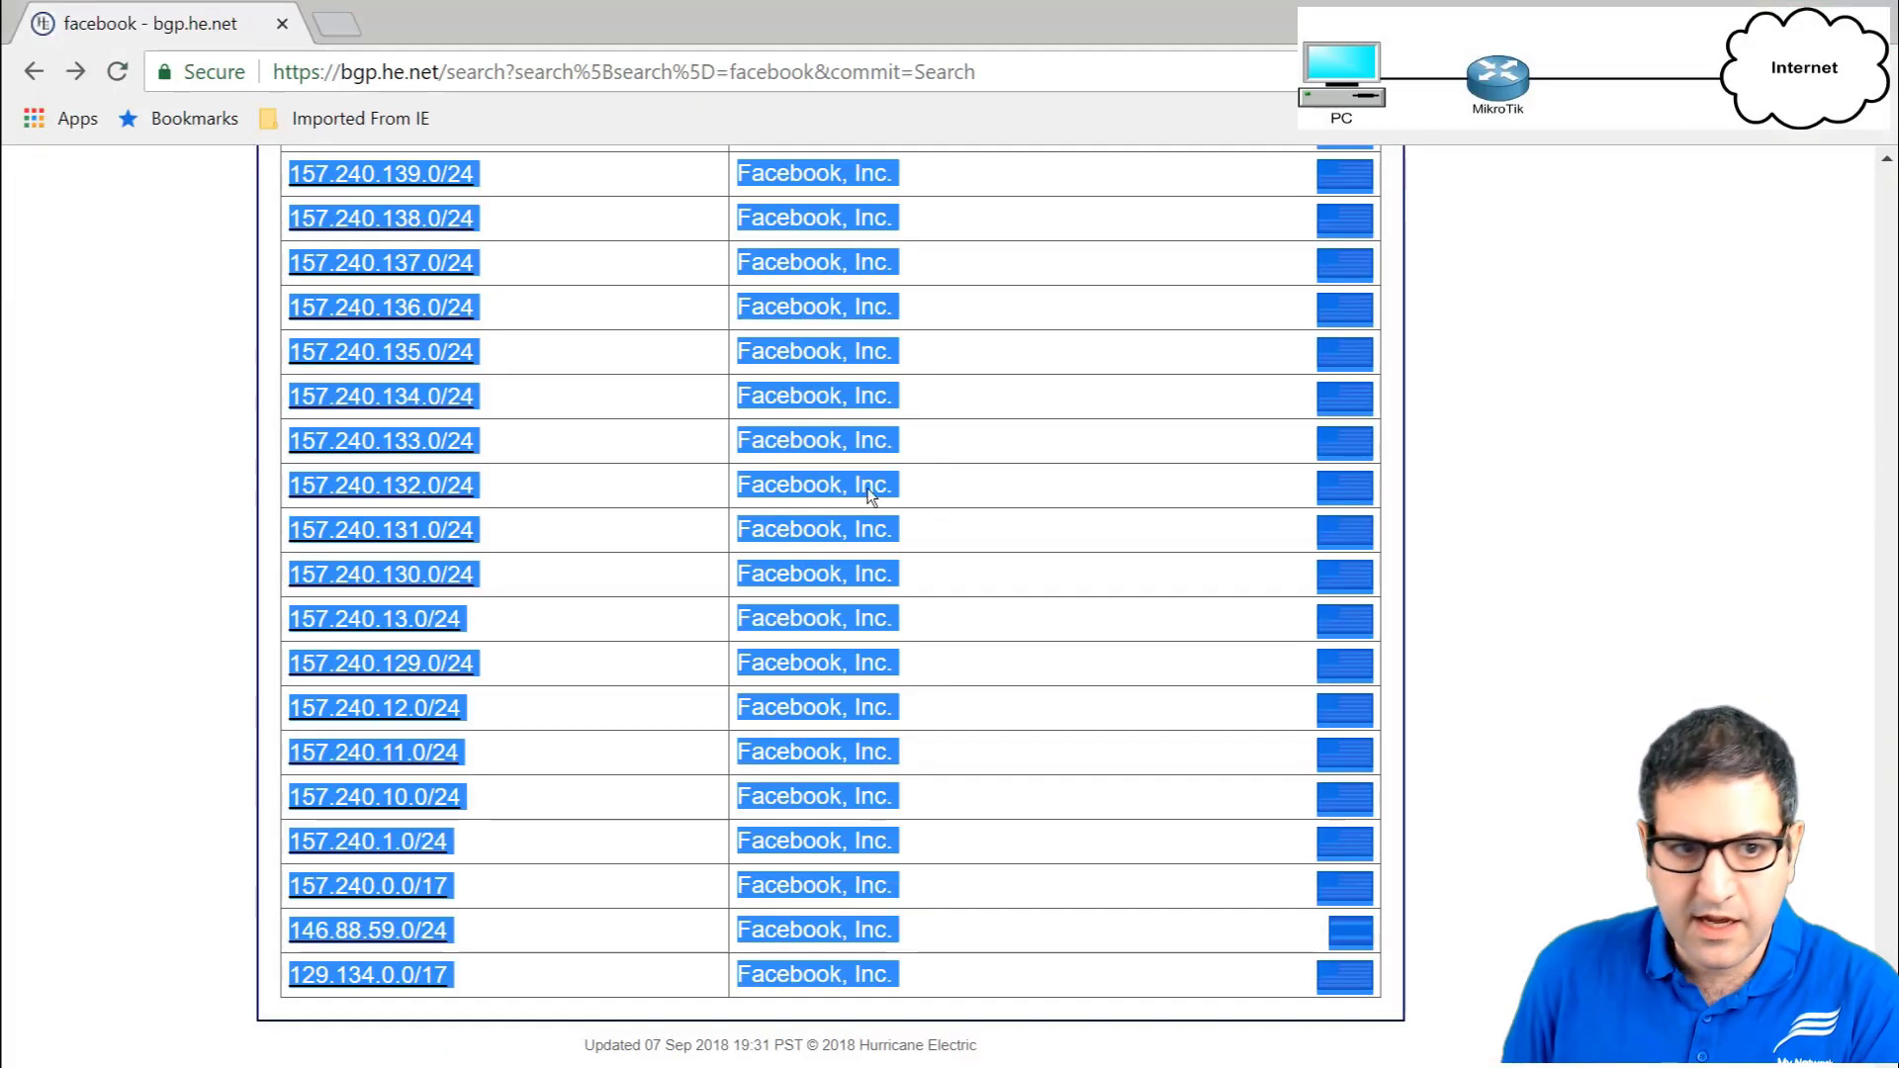
{"action": "scroll", "coordinate": [831, 603], "scroll_direction": "up", "scroll_amount": 3}
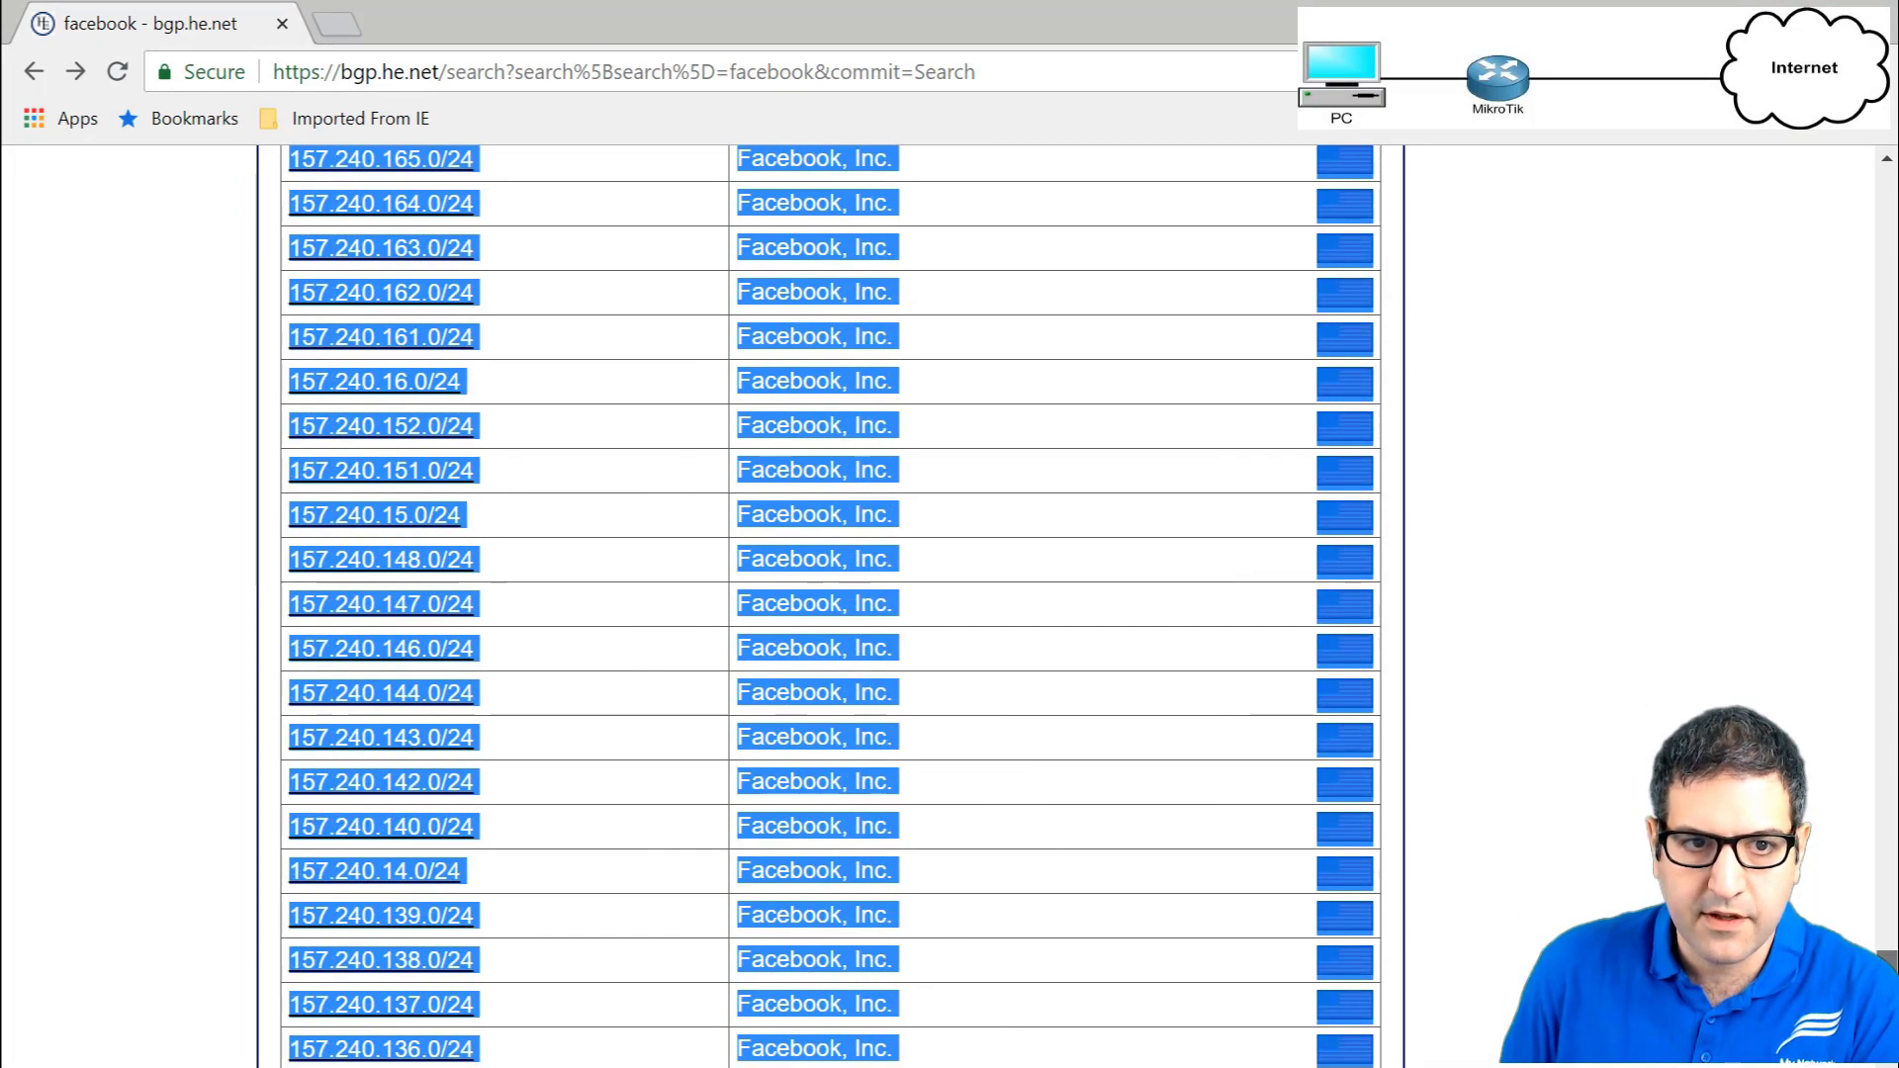
{"action": "key", "text": "alt+Right"}
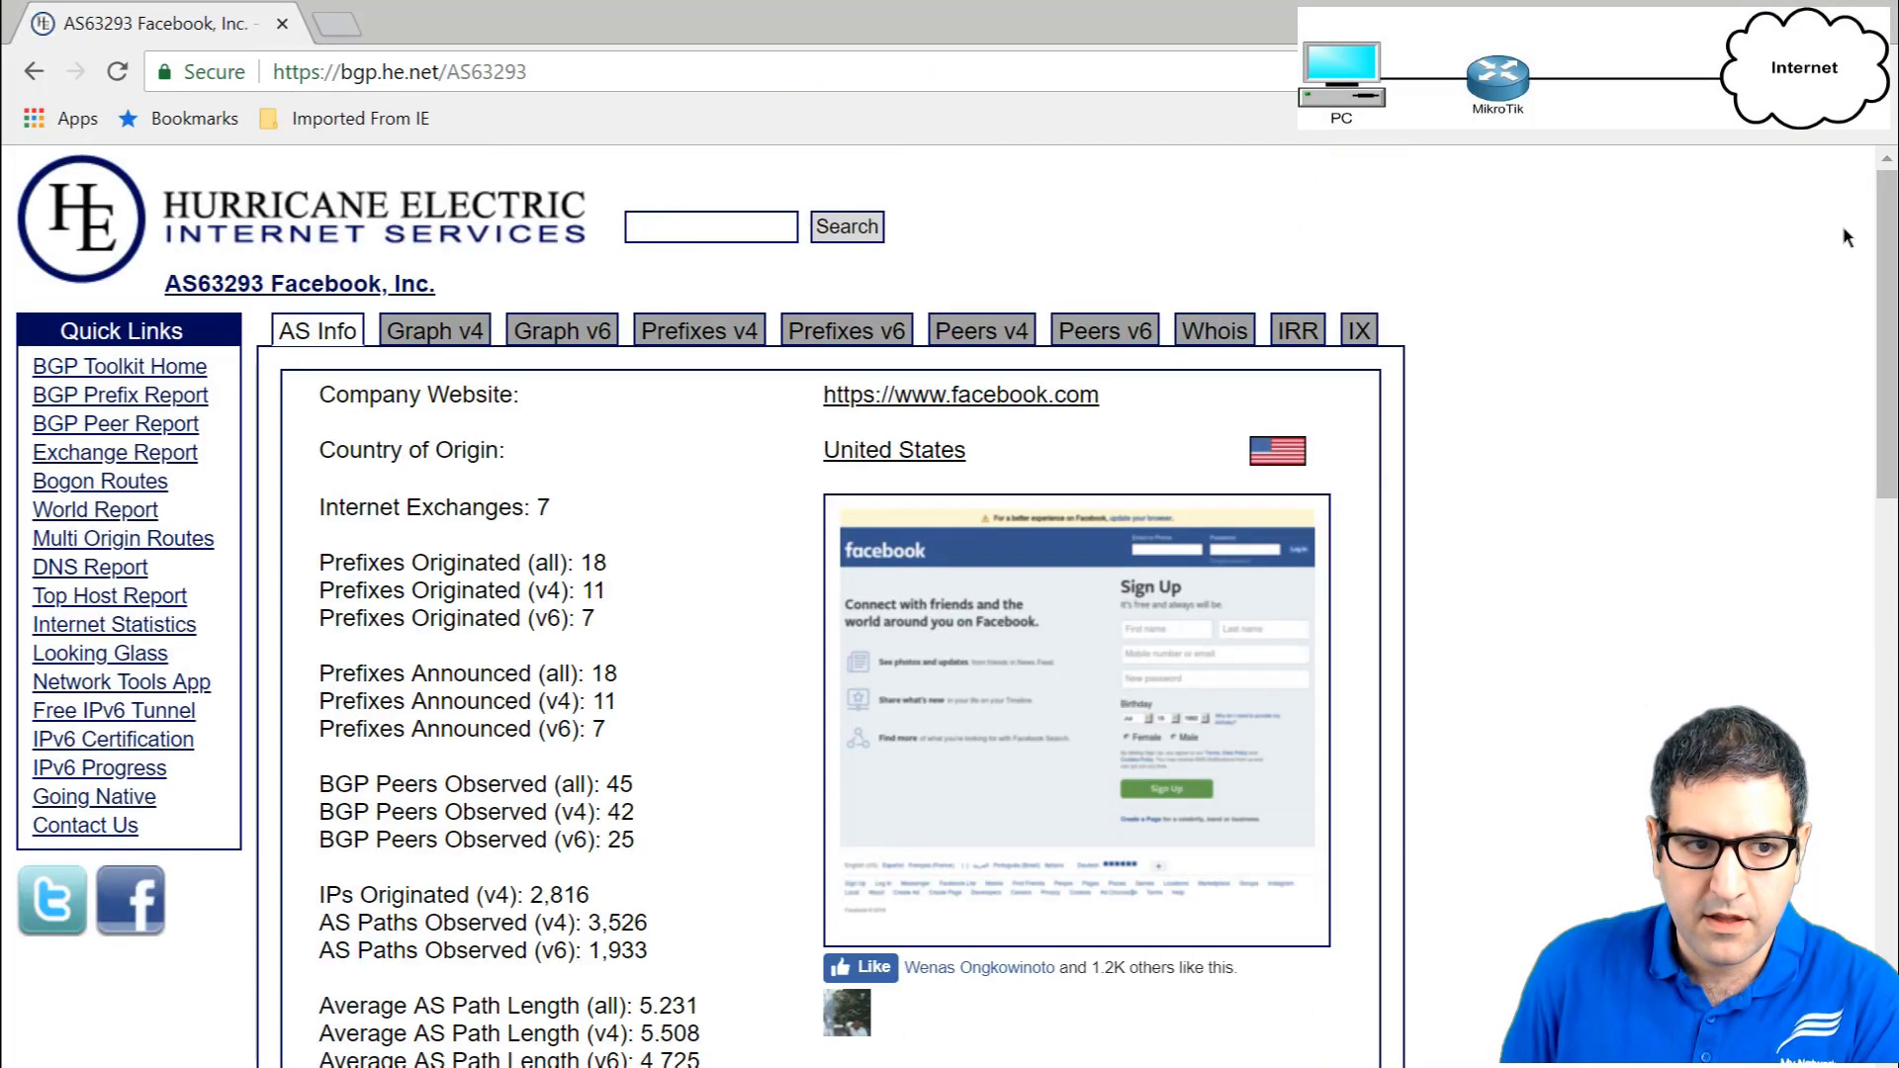
{"action": "left_click", "coordinate": [748, 224]}
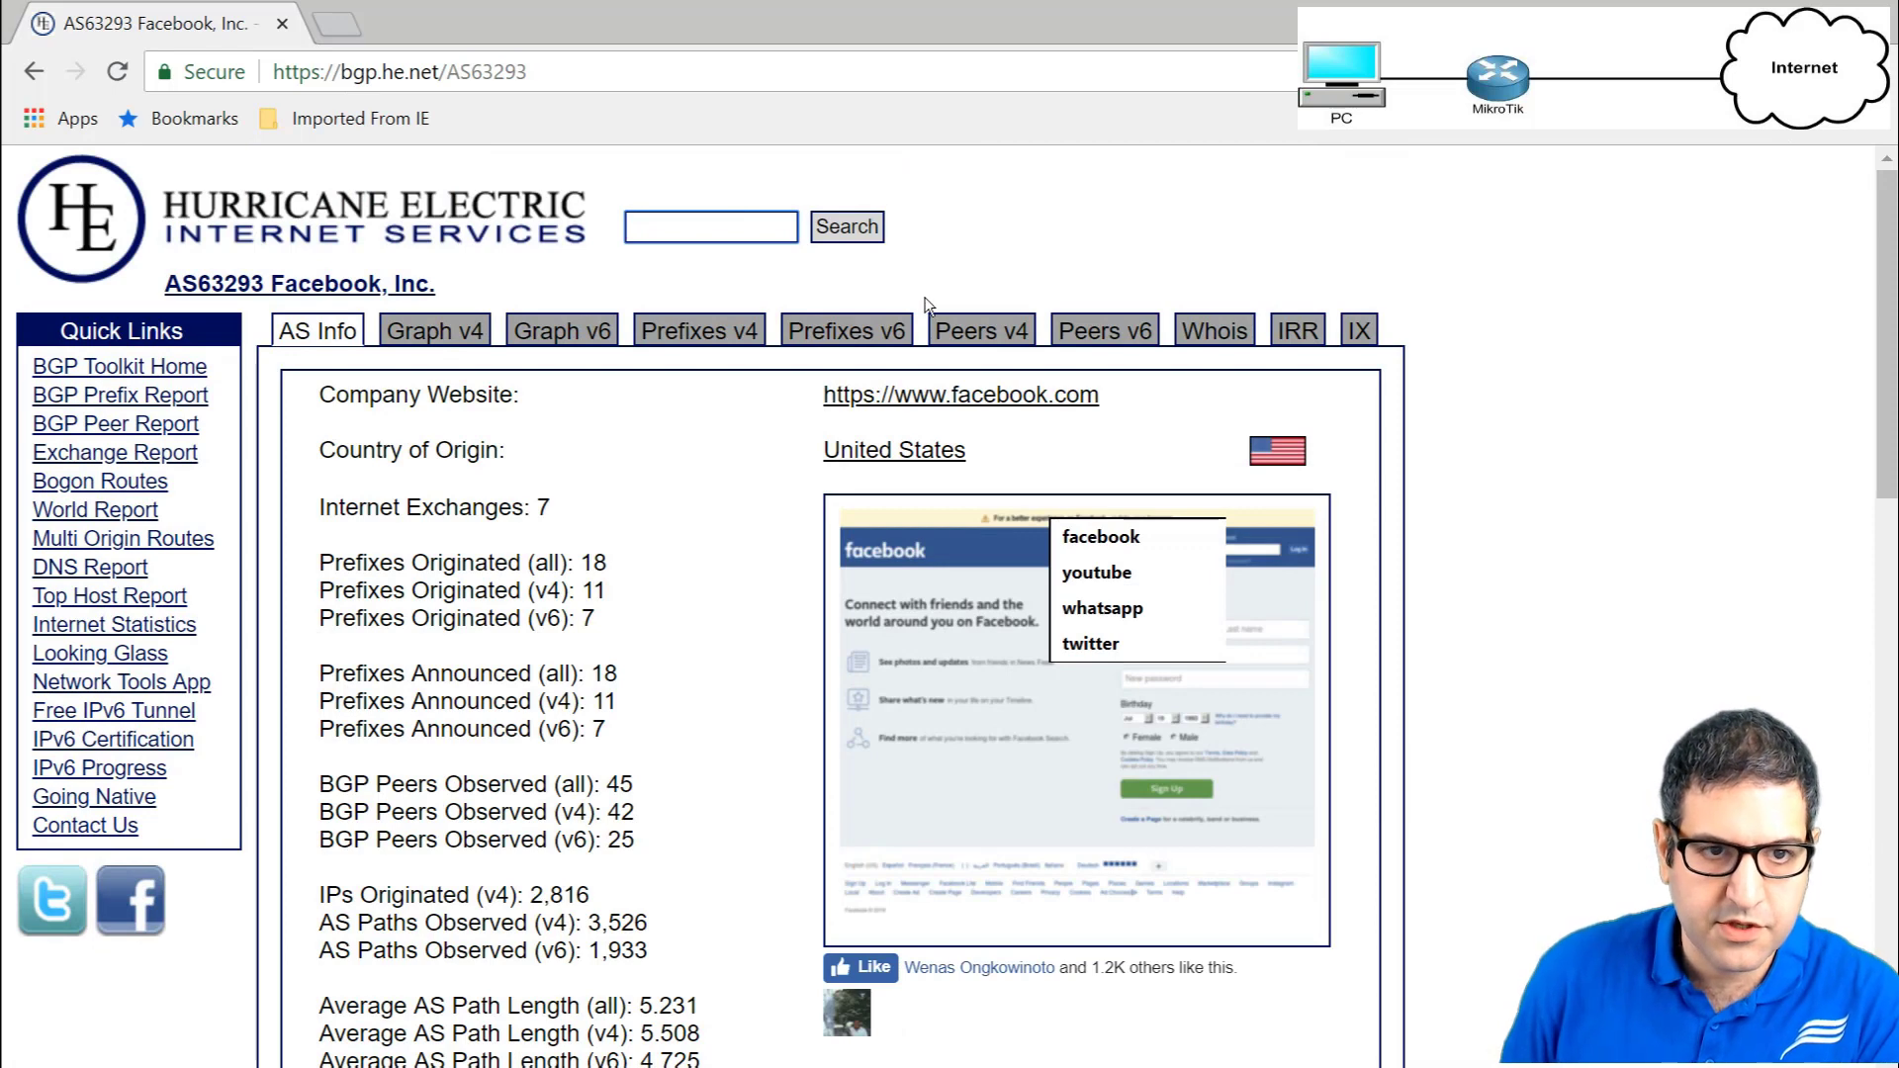
{"action": "type", "text": "twitter"}
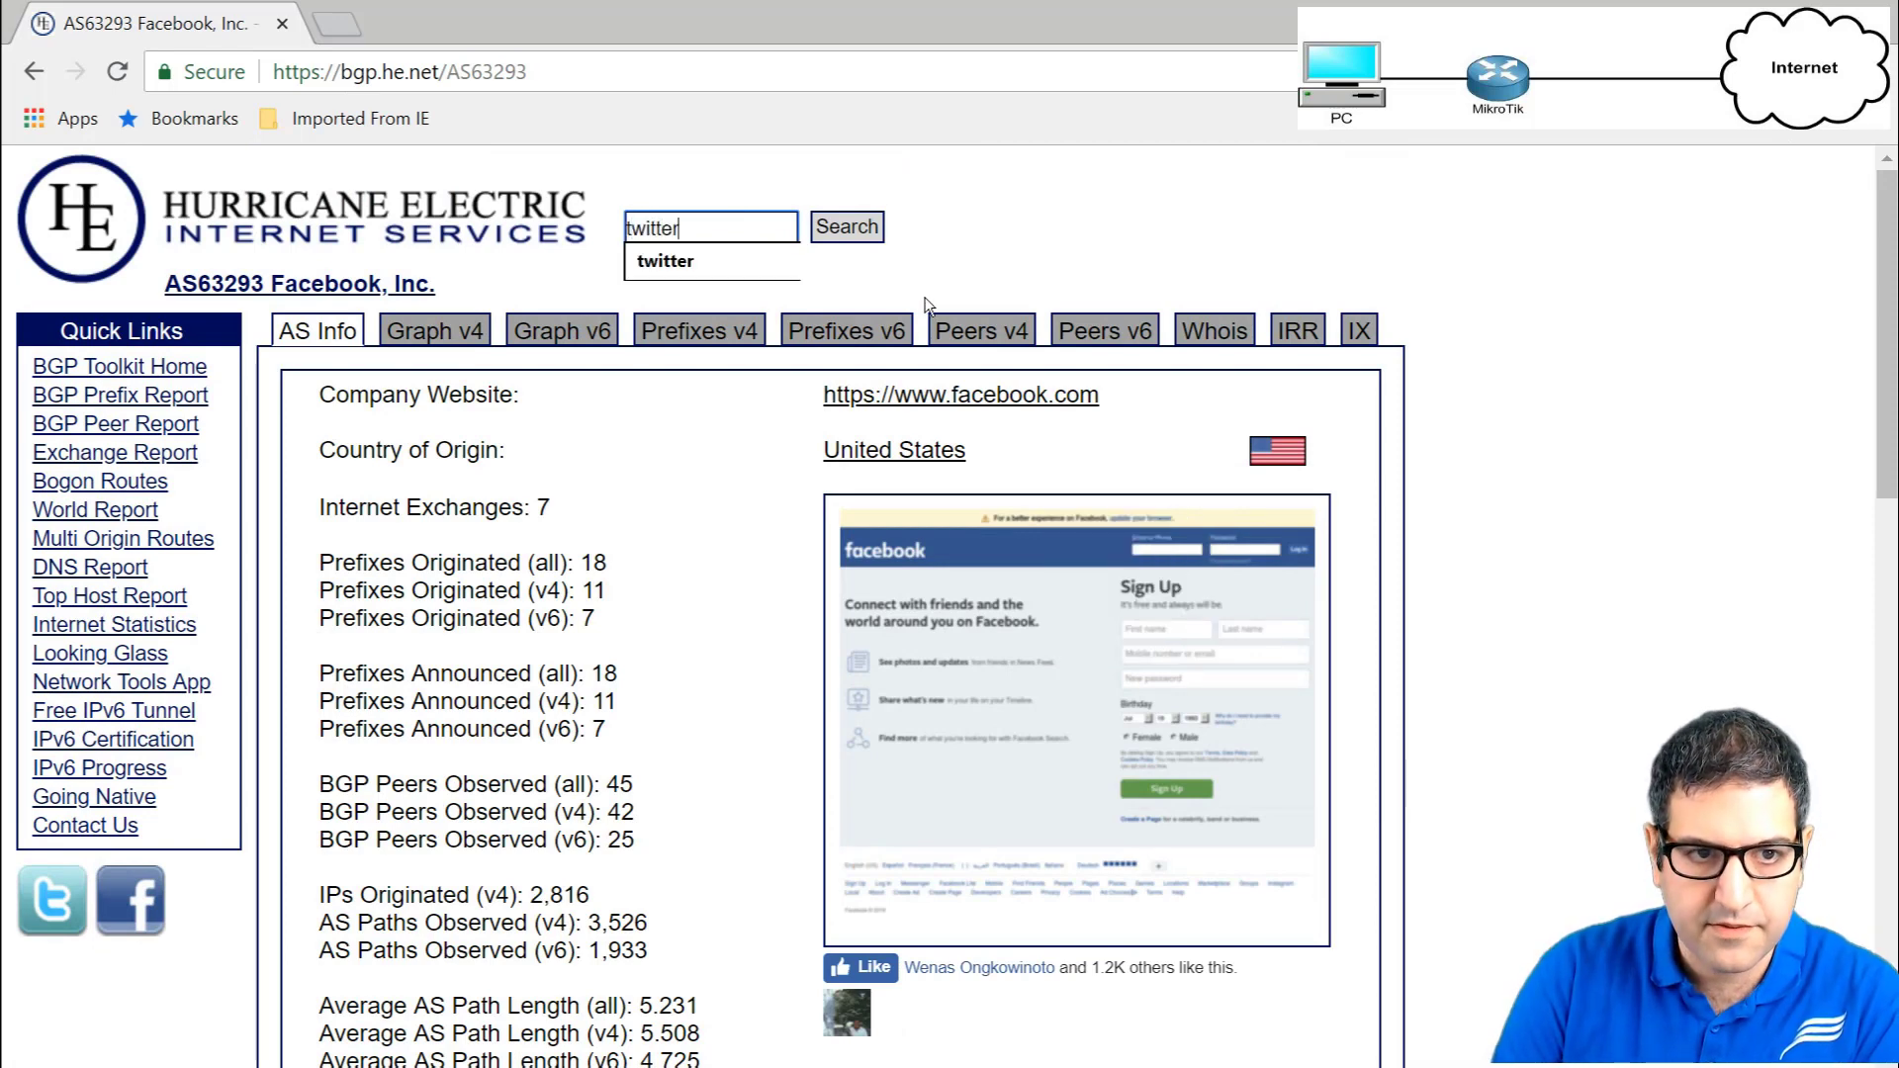
{"action": "key", "text": "Return"}
Copy all Twitter search results through 104.244.40.0/24 and paste them as Unicode Text into column B of the Twitter sheet in Excel.
{"action": "left_click_drag", "start_coordinate": [524, 465], "coordinate": [1373, 976]}
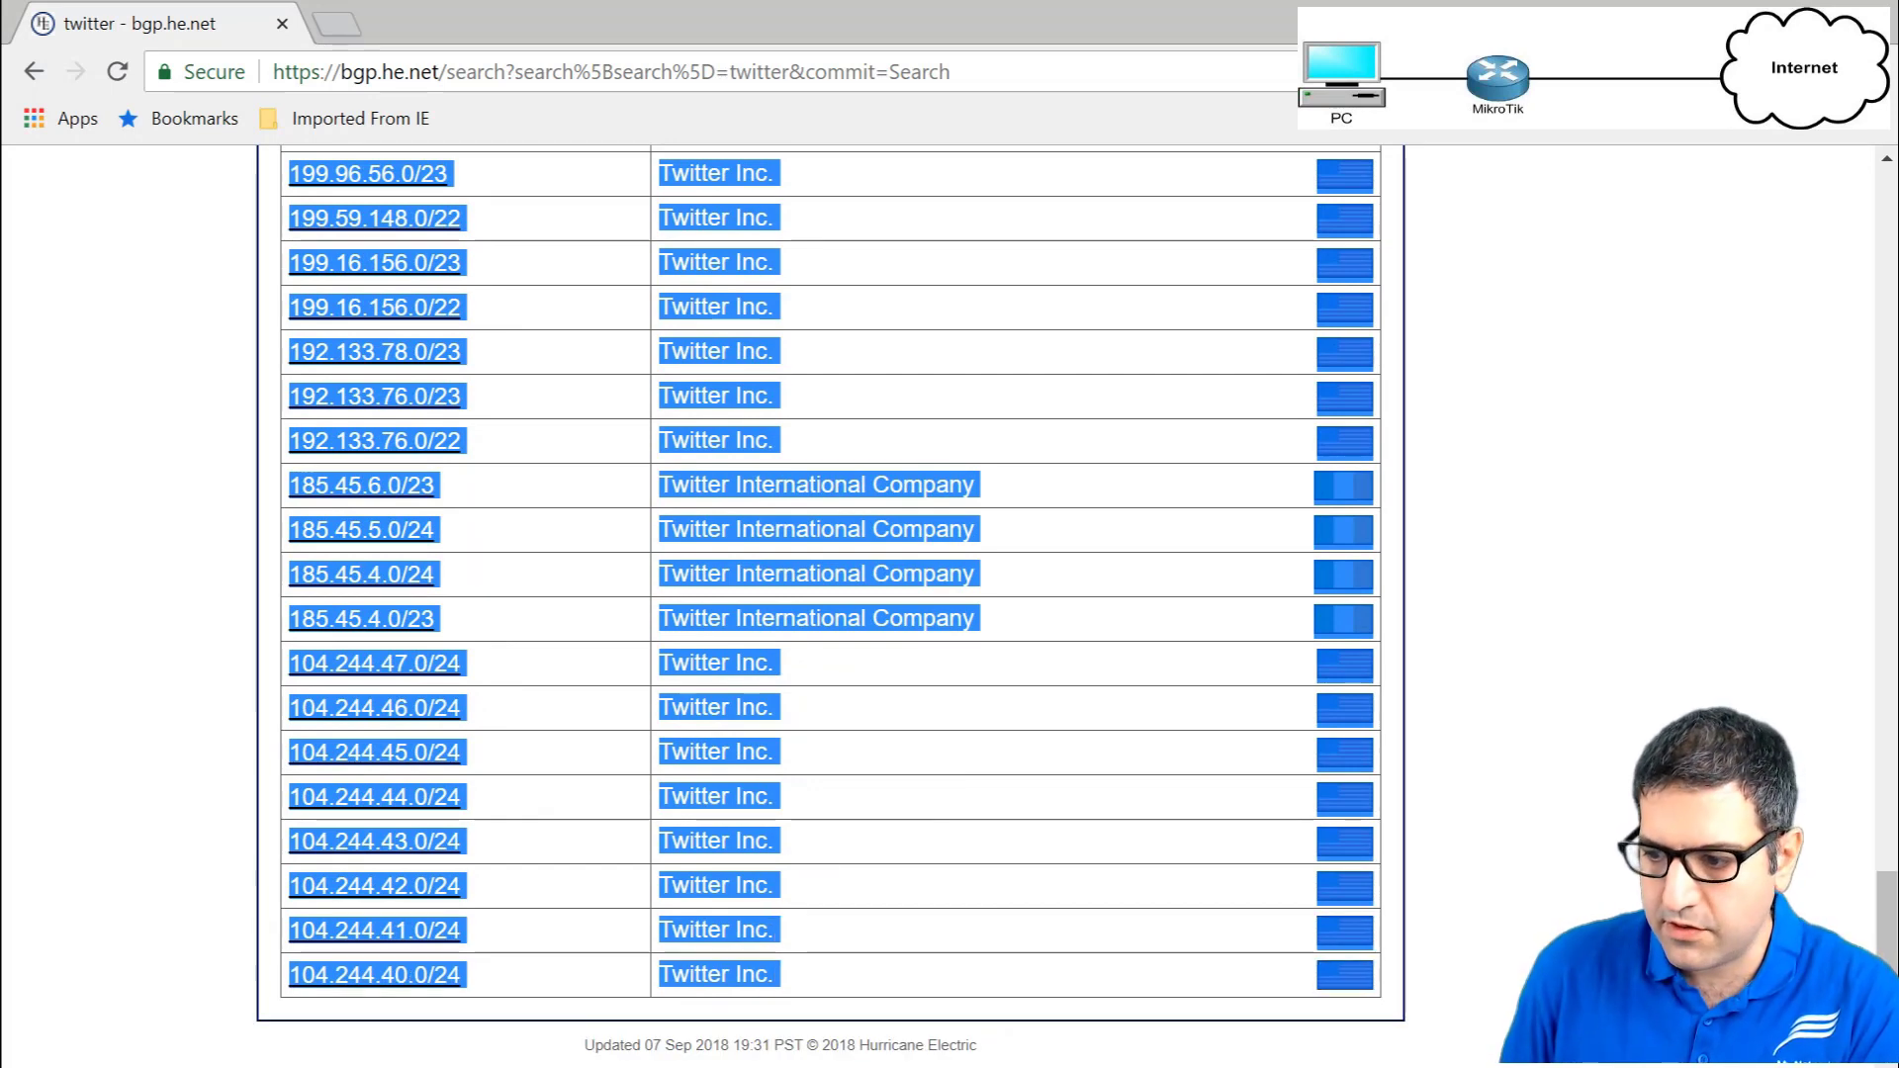
{"action": "key", "text": "alt+Tab"}
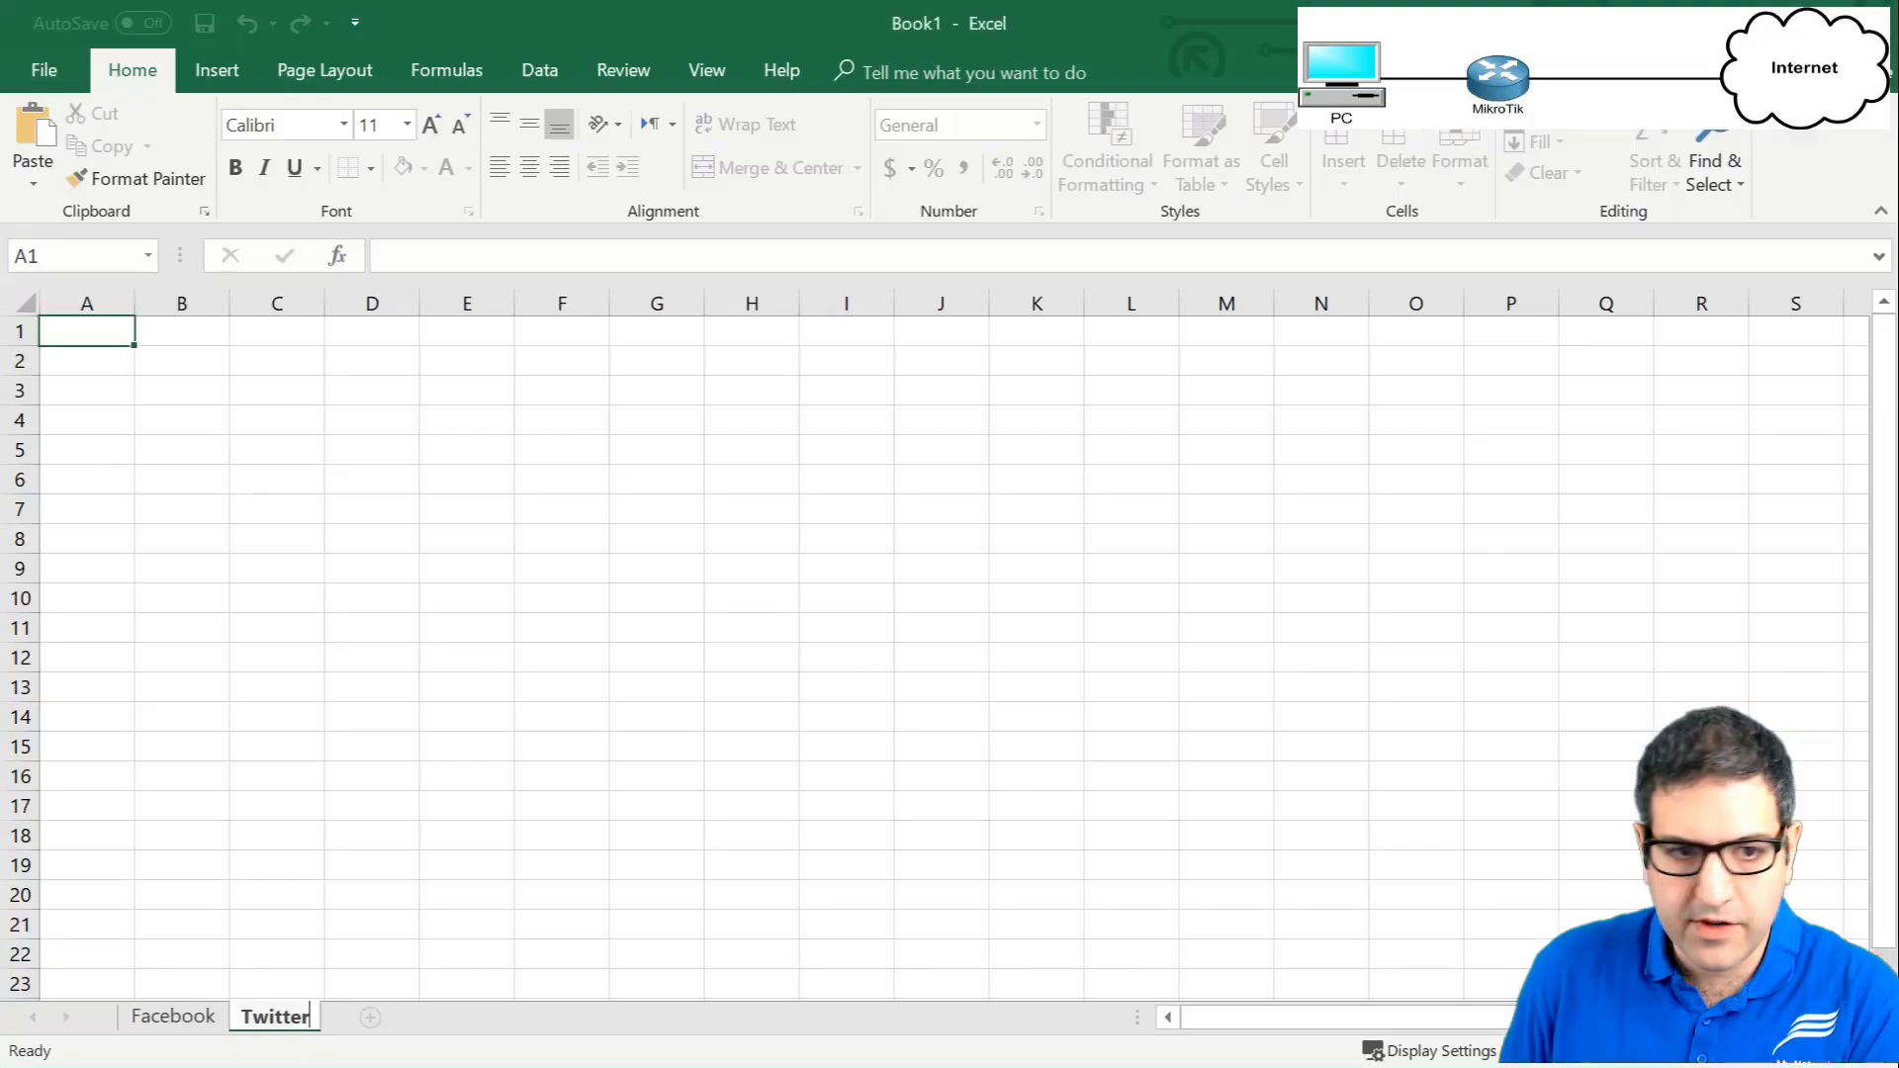
{"action": "left_click", "coordinate": [161, 325]}
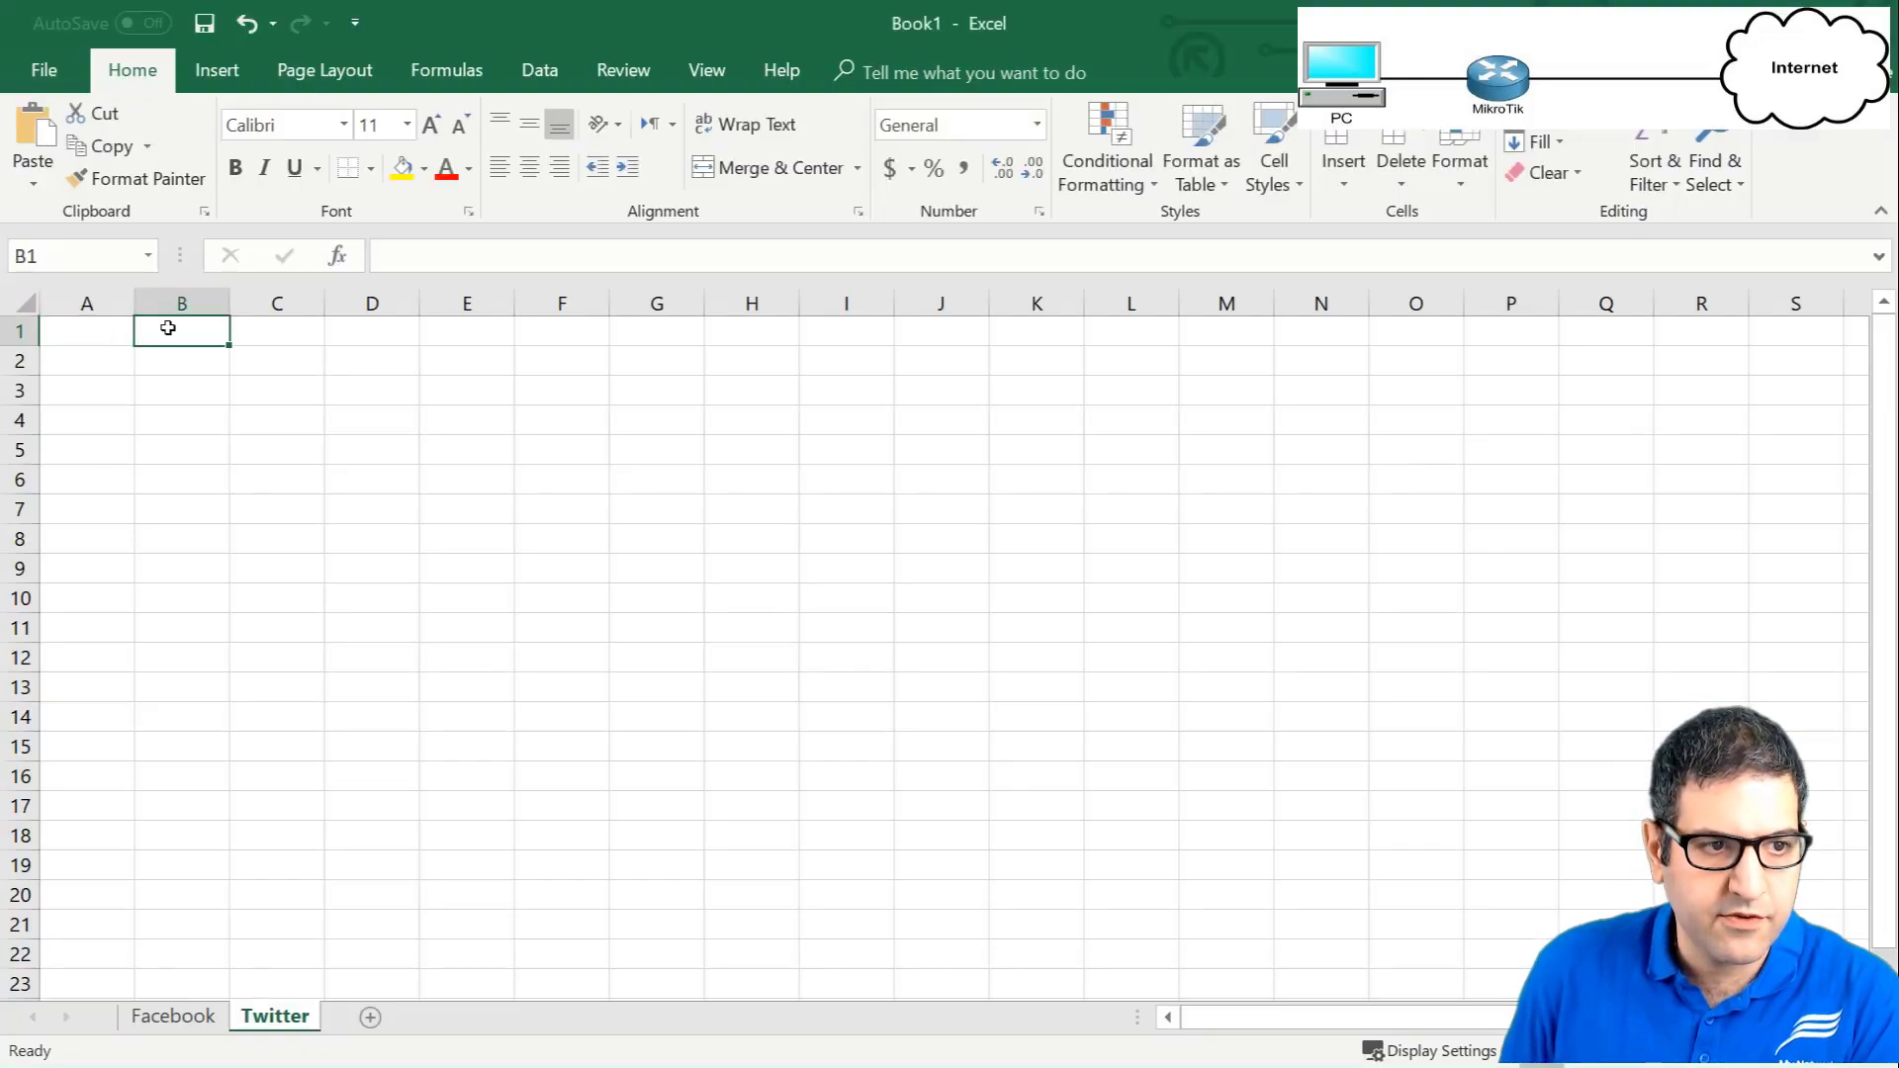
{"action": "left_click", "coordinate": [178, 312]}
{"action": "right_click", "coordinate": [178, 312]}
{"action": "left_click", "coordinate": [291, 476]}
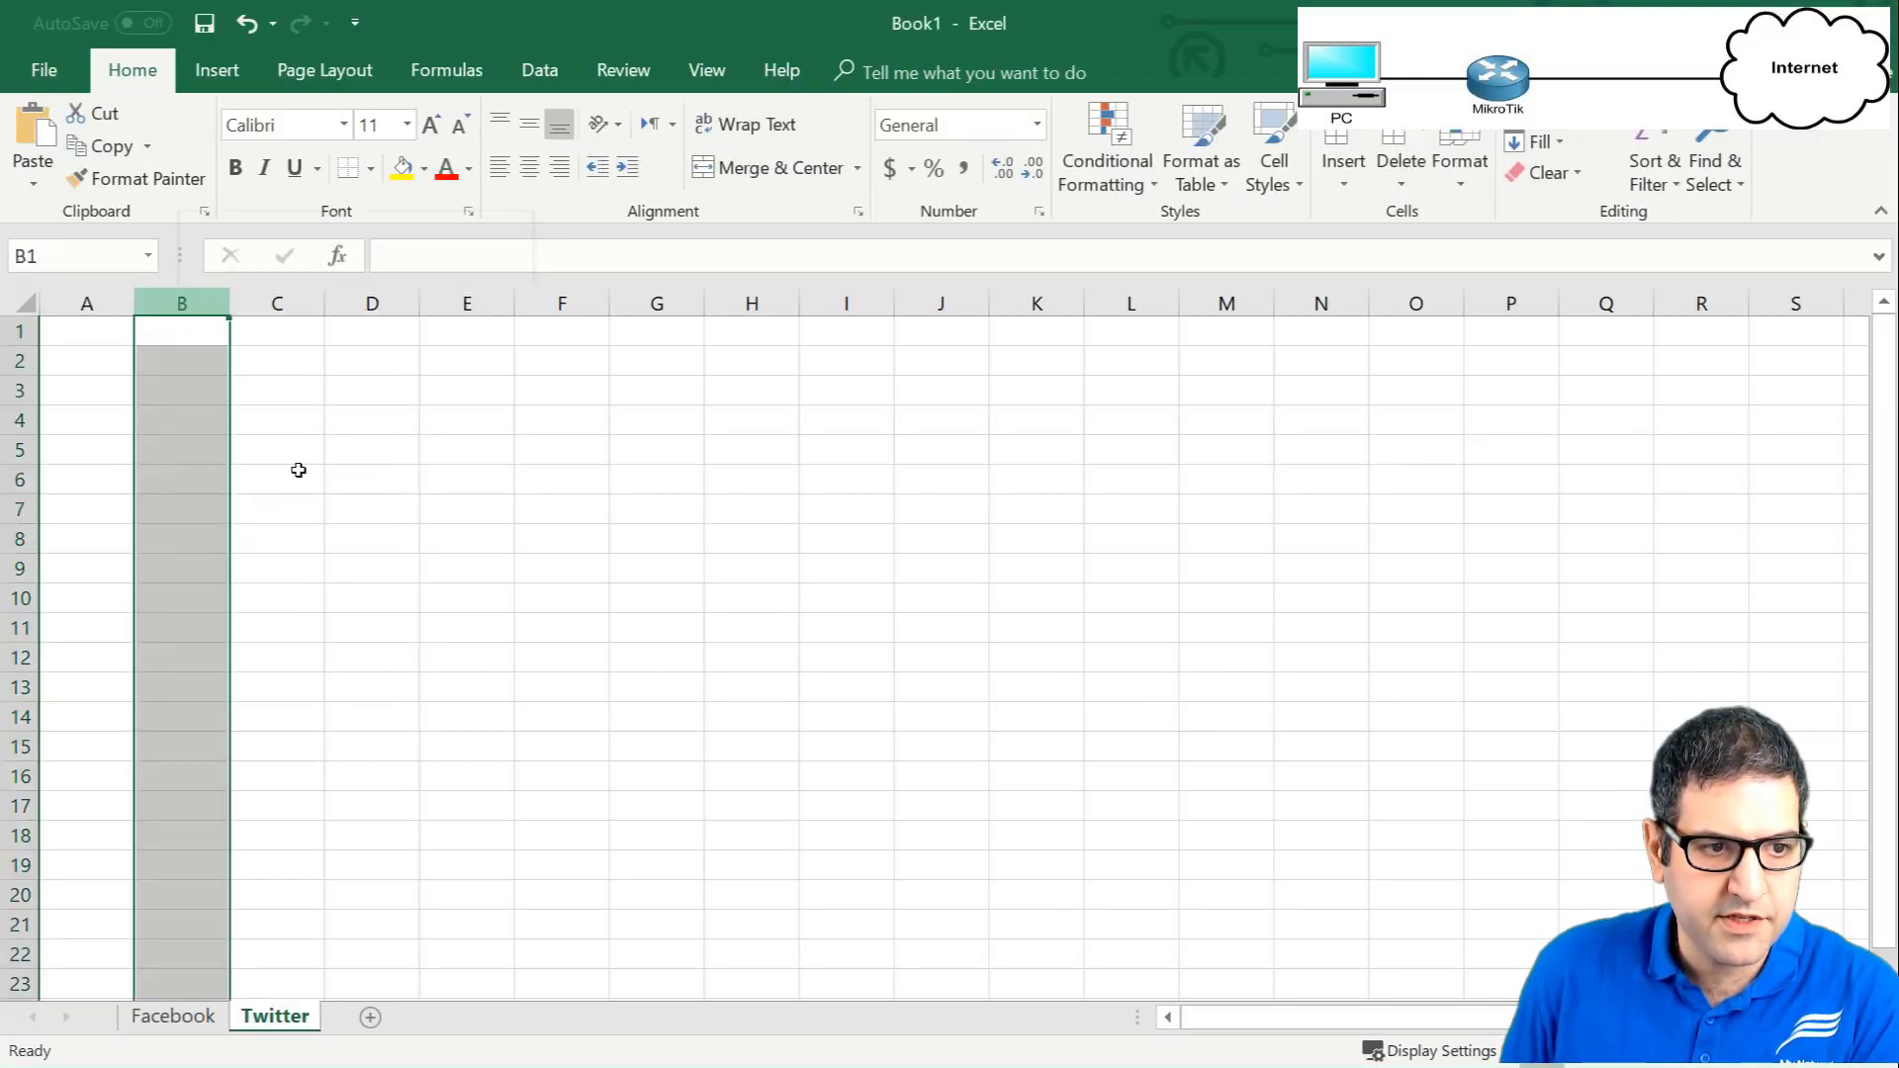
{"action": "left_click", "coordinate": [269, 532]}
{"action": "left_click", "coordinate": [645, 978]}
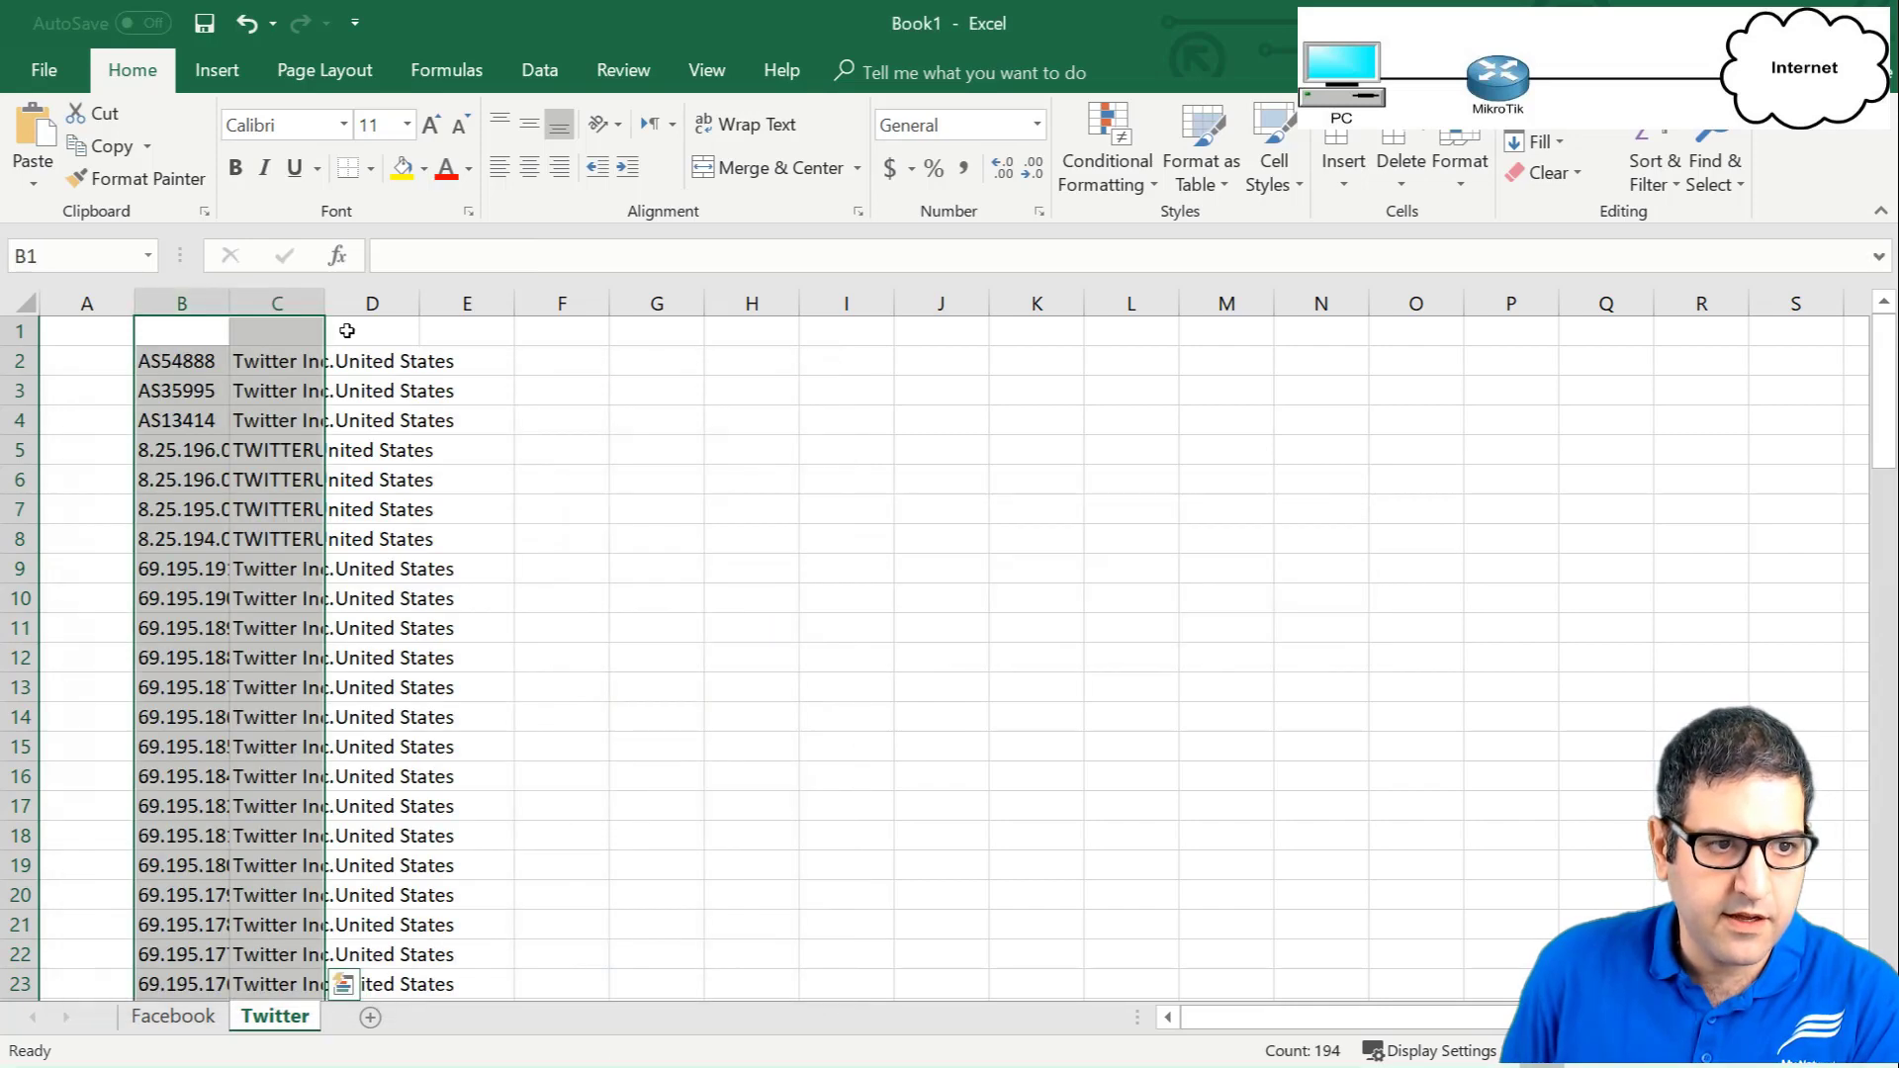
Delete columns C to E with the company names from the Twitter sheet and fit column B's width to its contents.
{"action": "key", "text": "ctrl+z"}
{"action": "key", "text": "ctrl+z"}
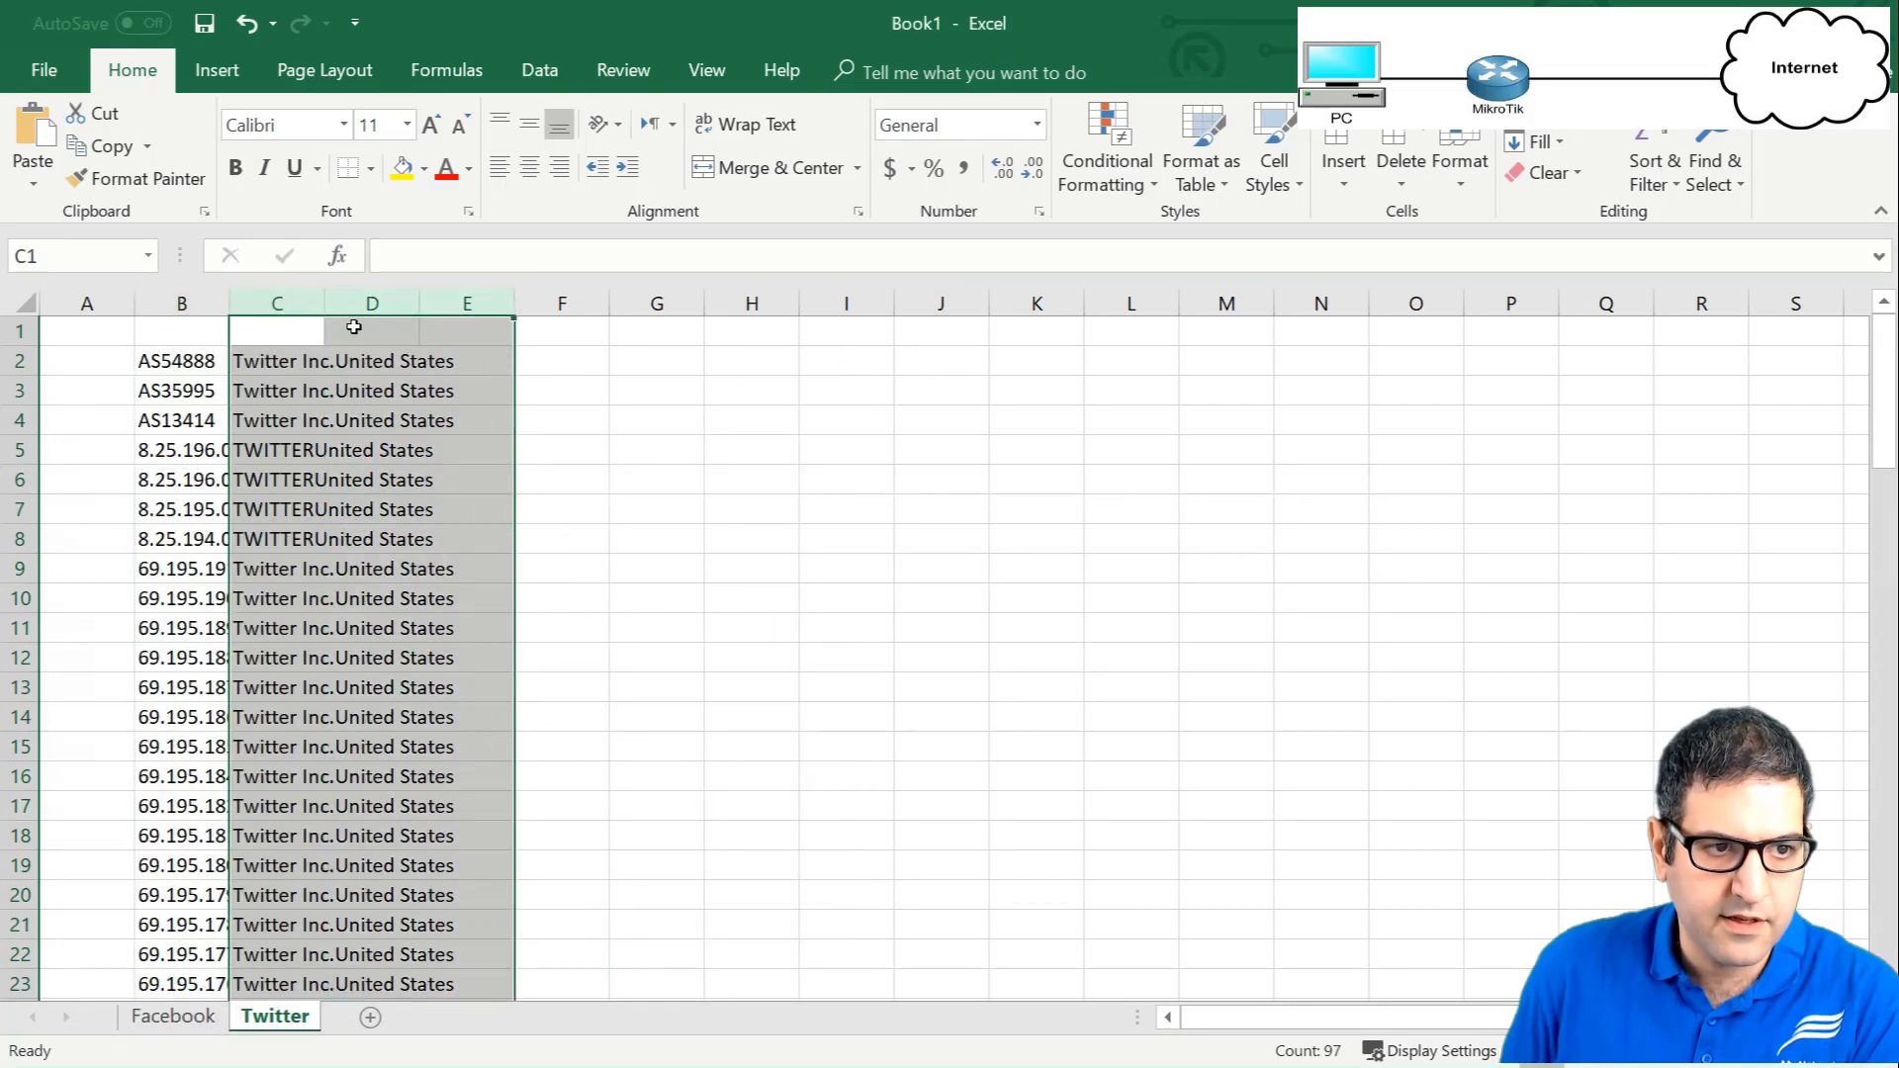
{"action": "right_click", "coordinate": [299, 304]}
{"action": "left_click", "coordinate": [385, 539]}
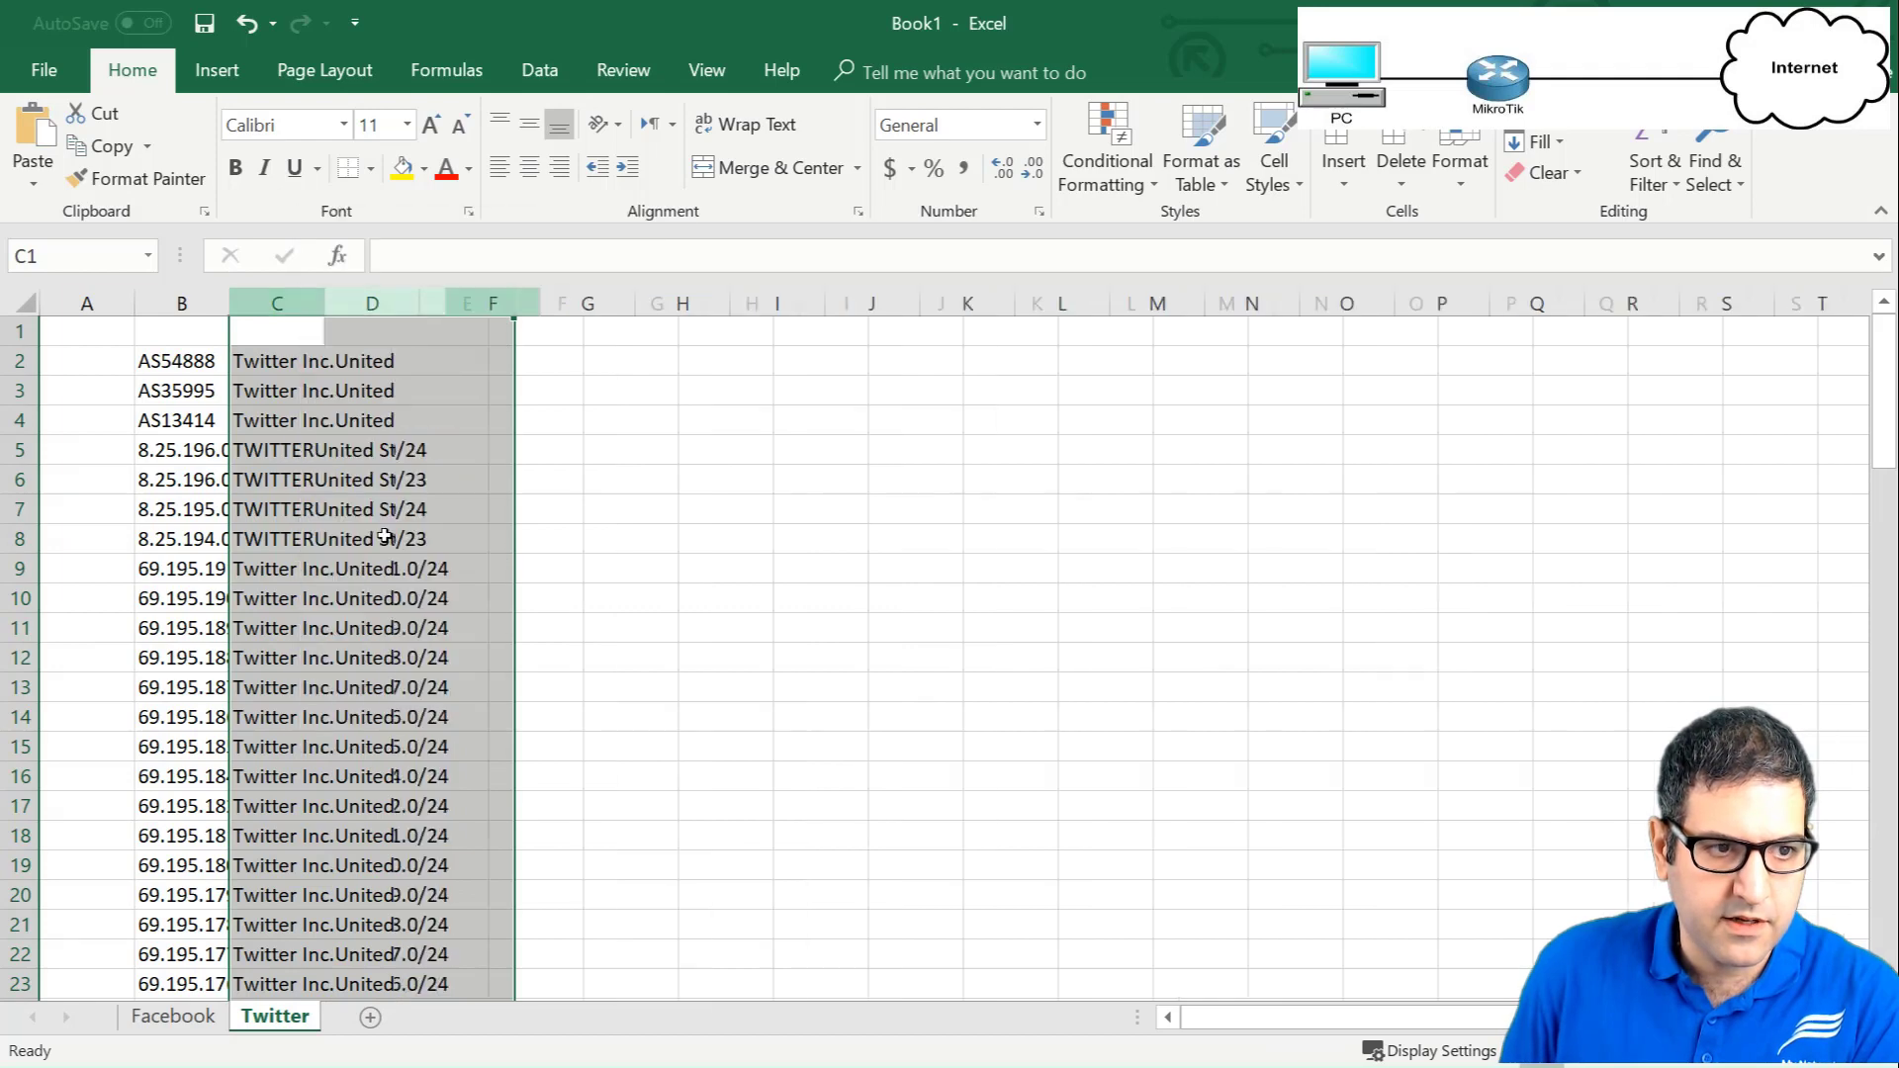
{"action": "double_click", "coordinate": [229, 301]}
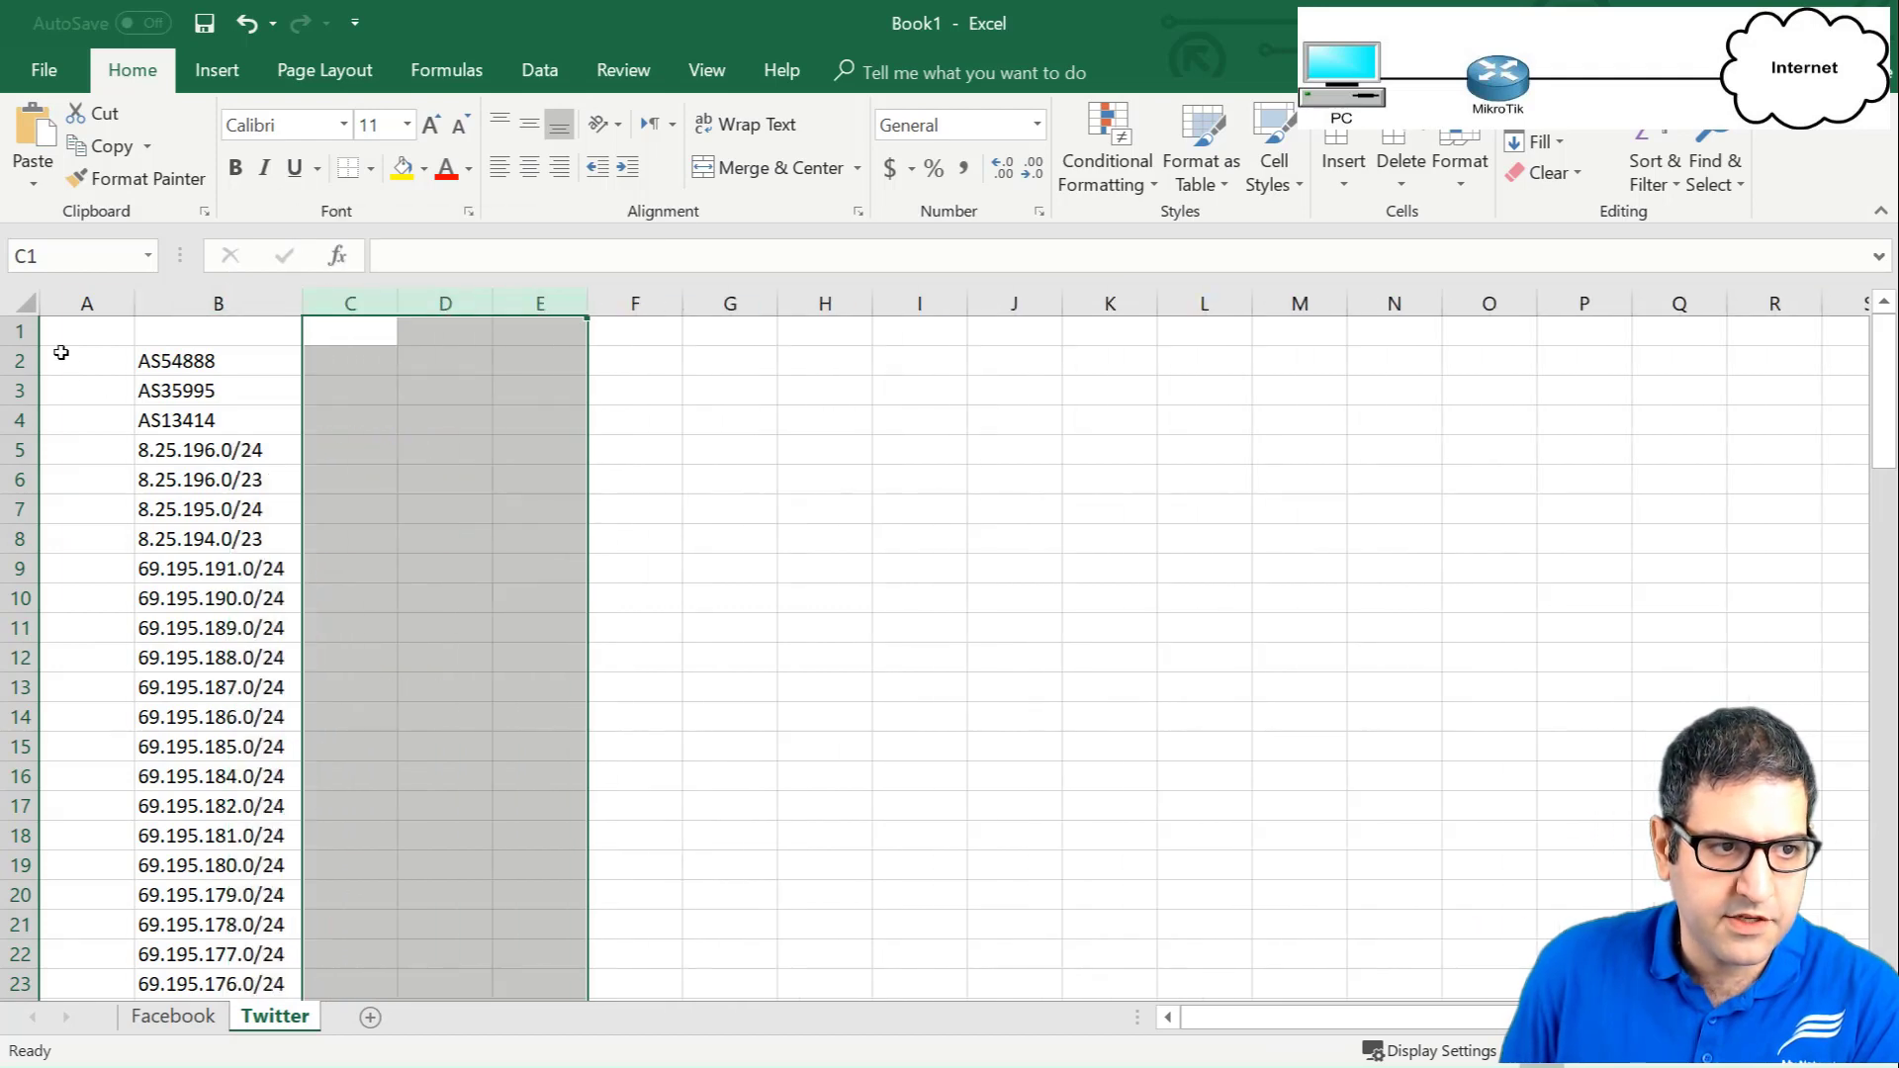
Delete rows 1 to 4 of the Twitter sheet, which hold the blank row and the AS number entries.
{"action": "left_click", "coordinate": [19, 331]}
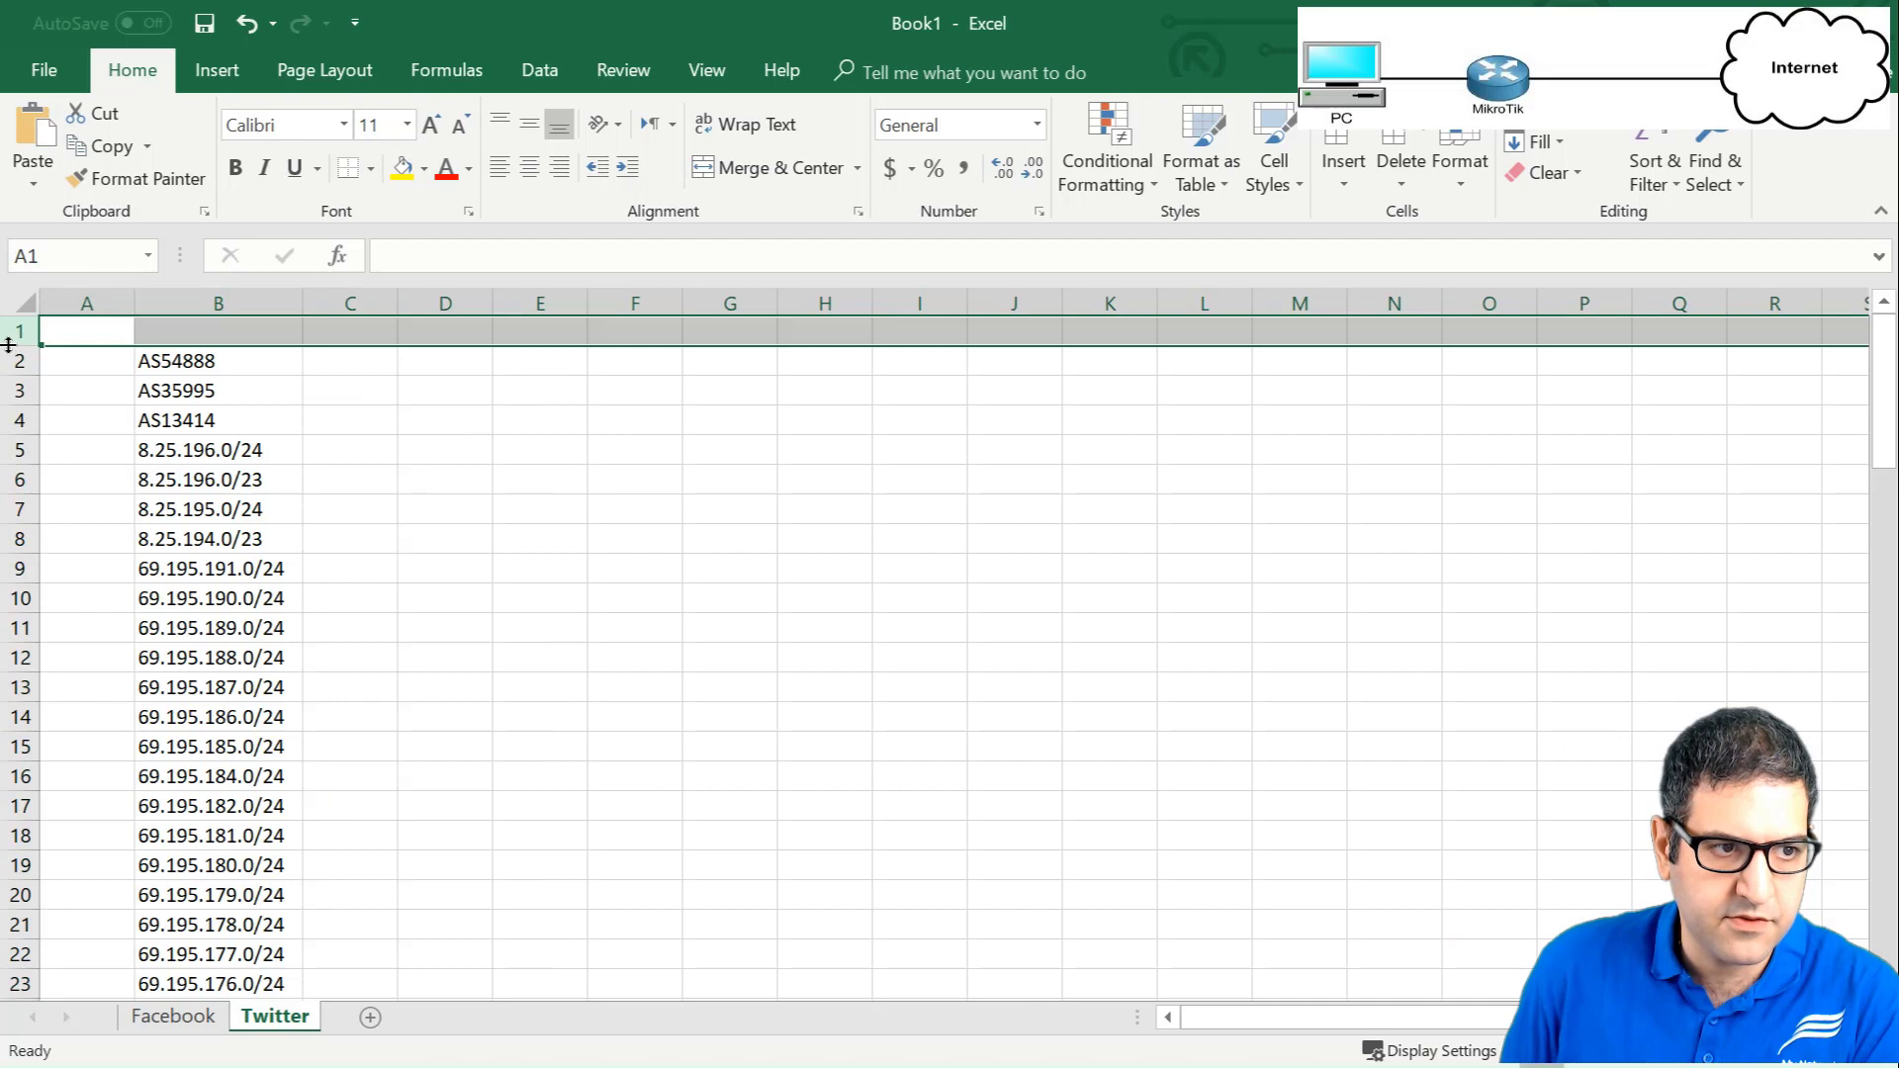
{"action": "left_click_drag", "start_coordinate": [18, 336], "coordinate": [19, 416]}
{"action": "right_click", "coordinate": [22, 419]}
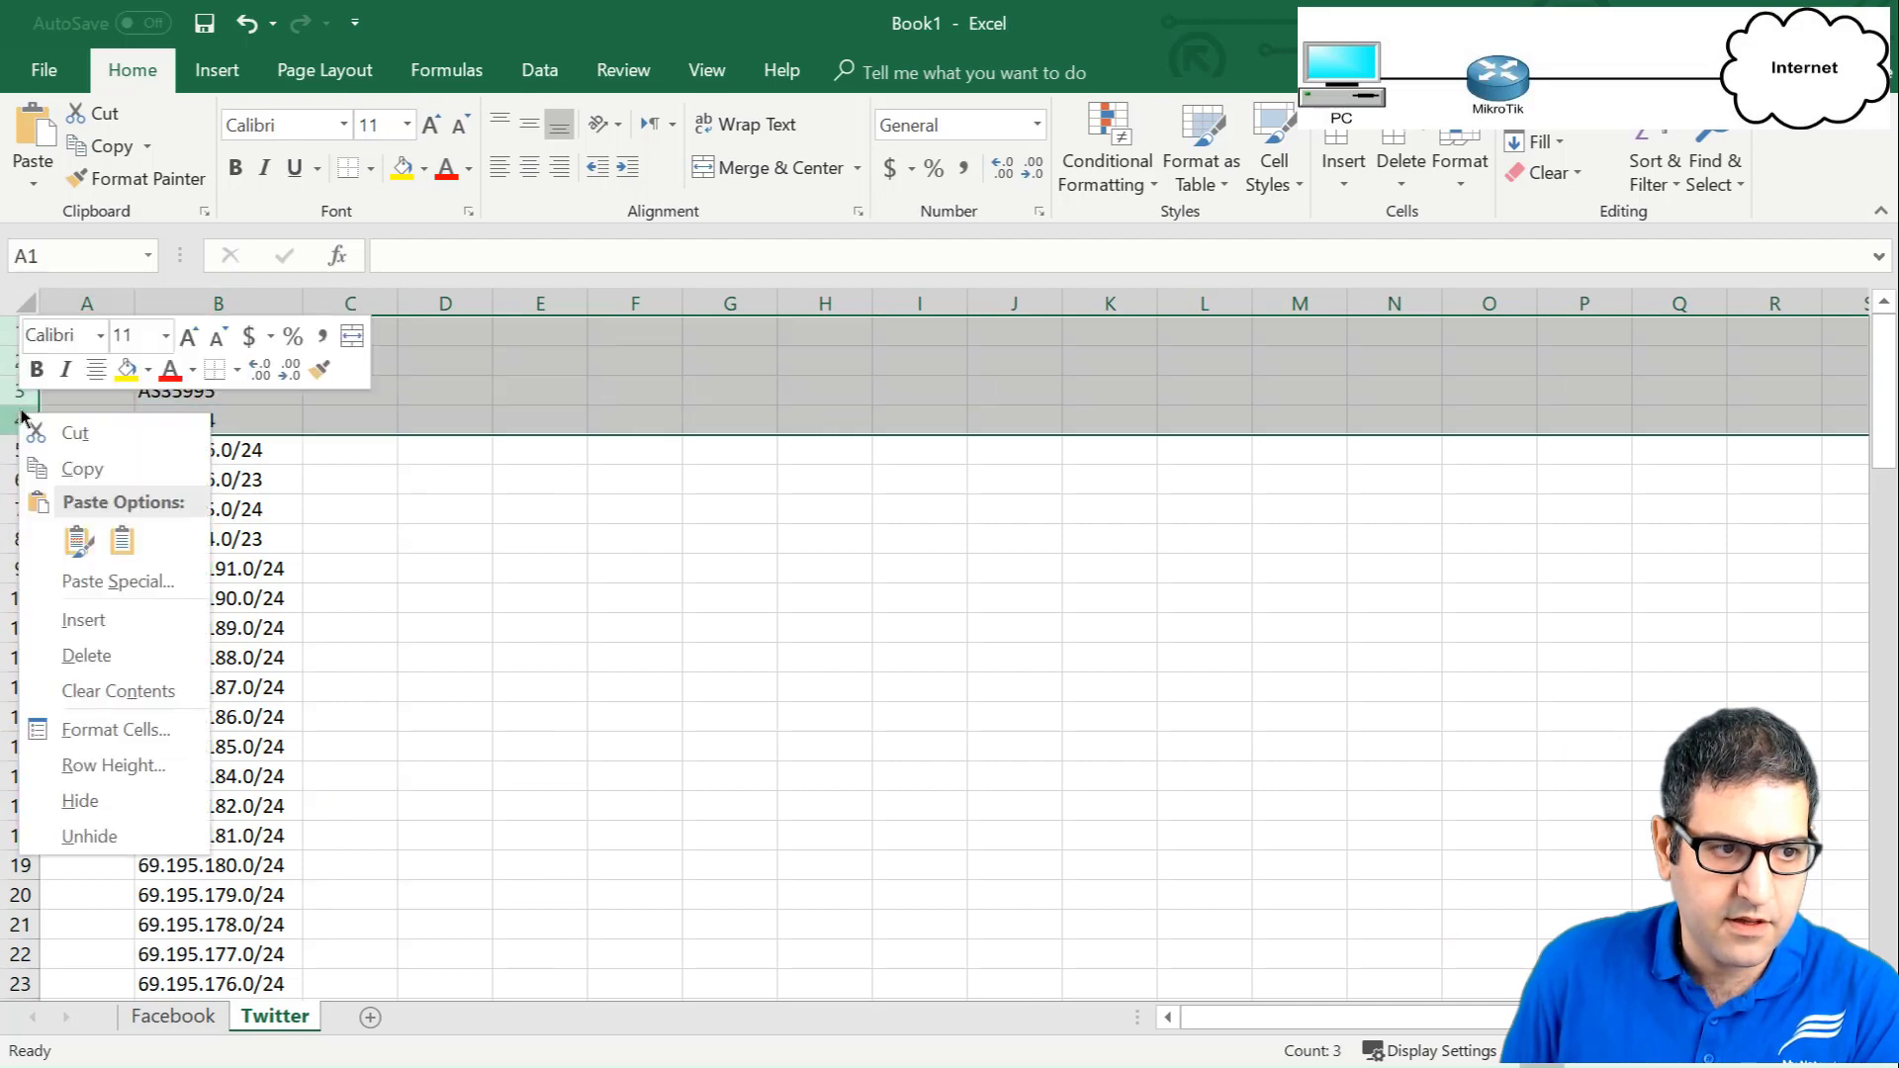
{"action": "left_click", "coordinate": [123, 655]}
{"action": "scroll", "coordinate": [781, 910], "scroll_direction": "down", "scroll_amount": 12}
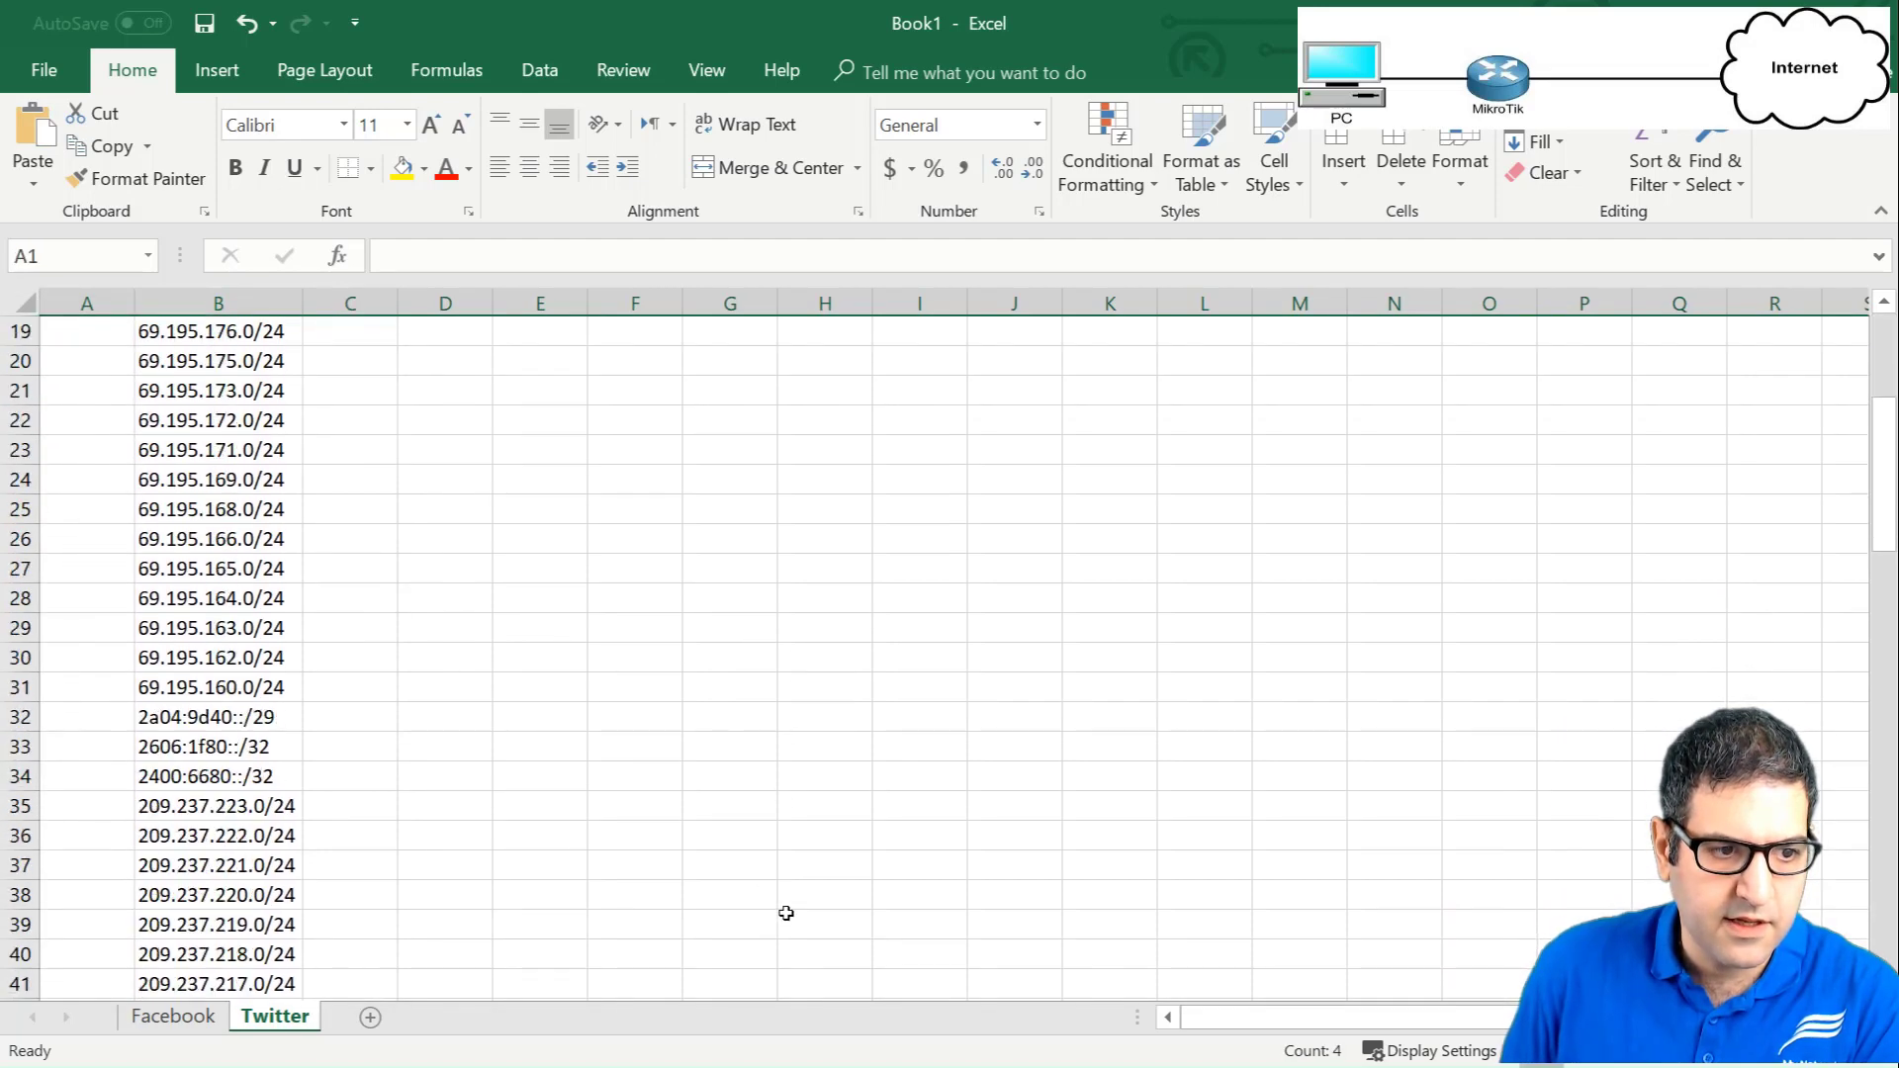
Delete rows 32 to 34 of the Twitter sheet, which hold the IPv6 ranges.
{"action": "scroll", "coordinate": [252, 744], "scroll_direction": "up", "scroll_amount": 3}
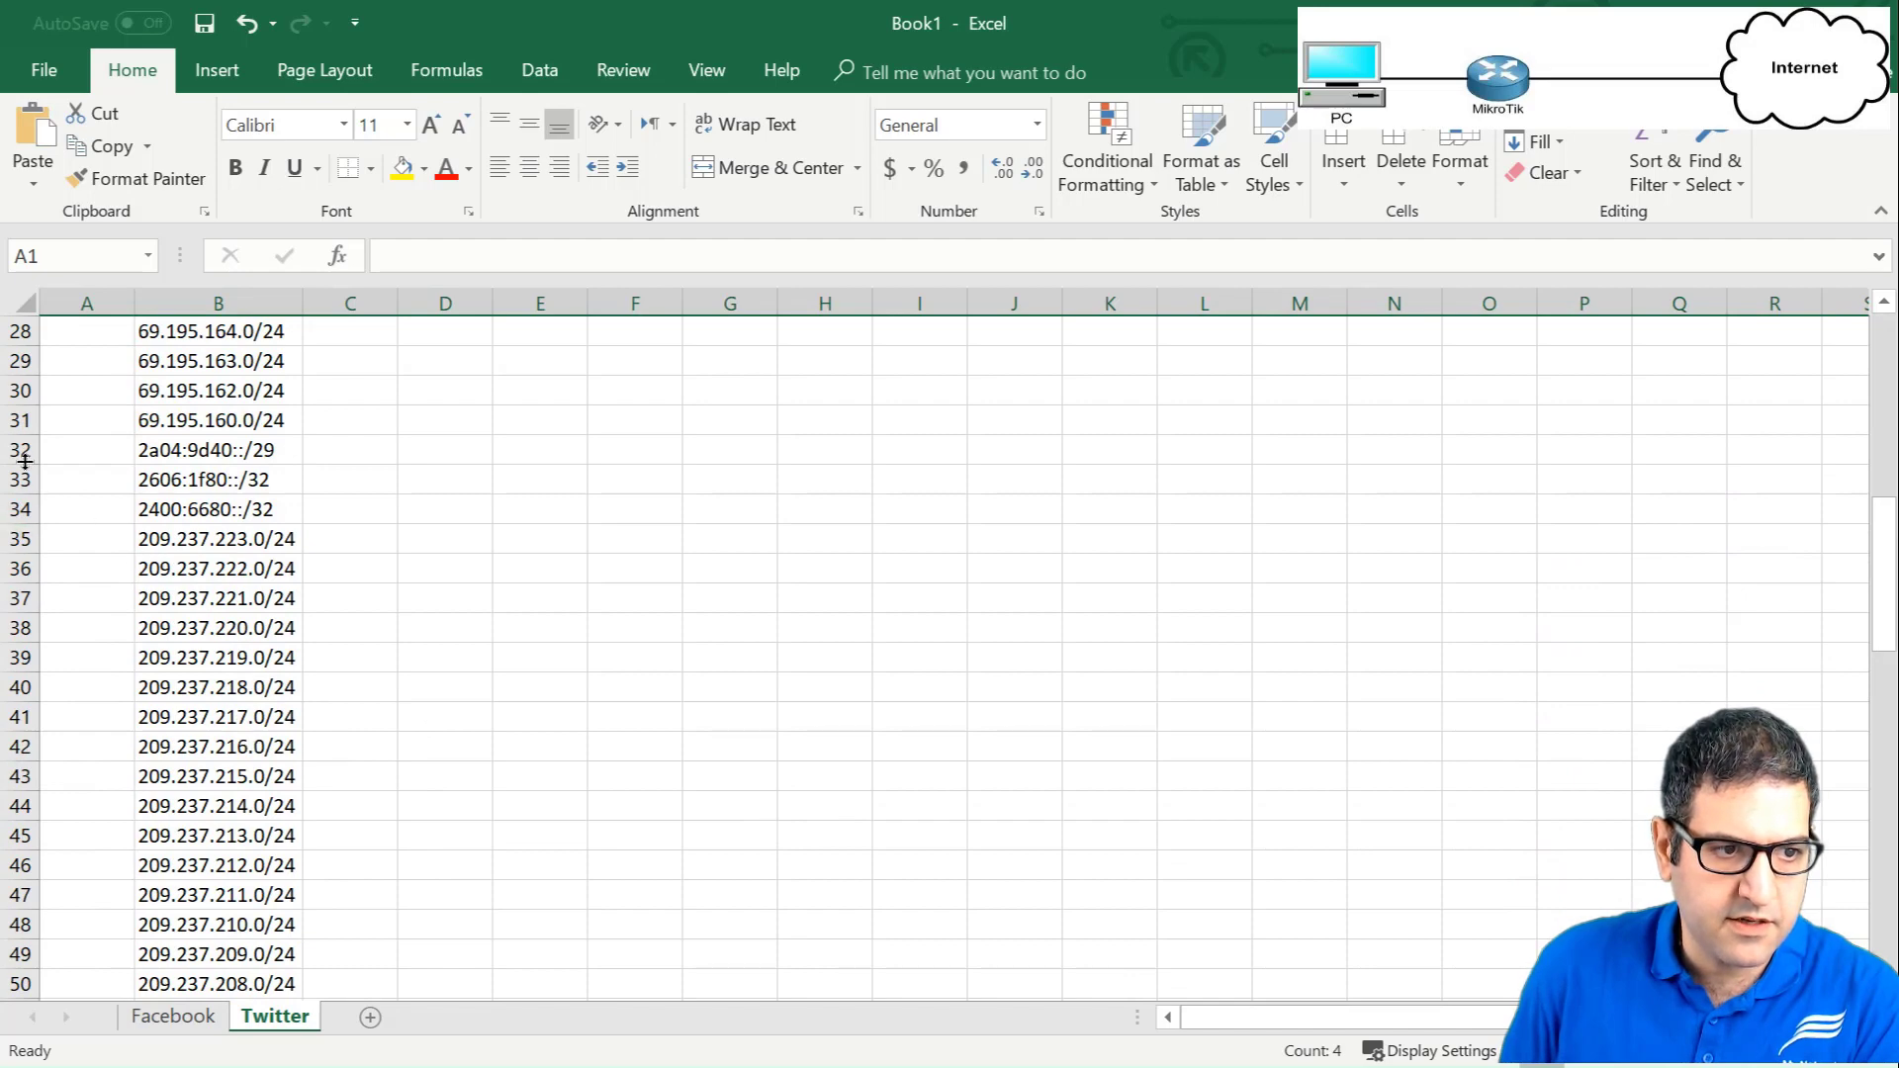
{"action": "left_click_drag", "start_coordinate": [20, 450], "coordinate": [32, 500]}
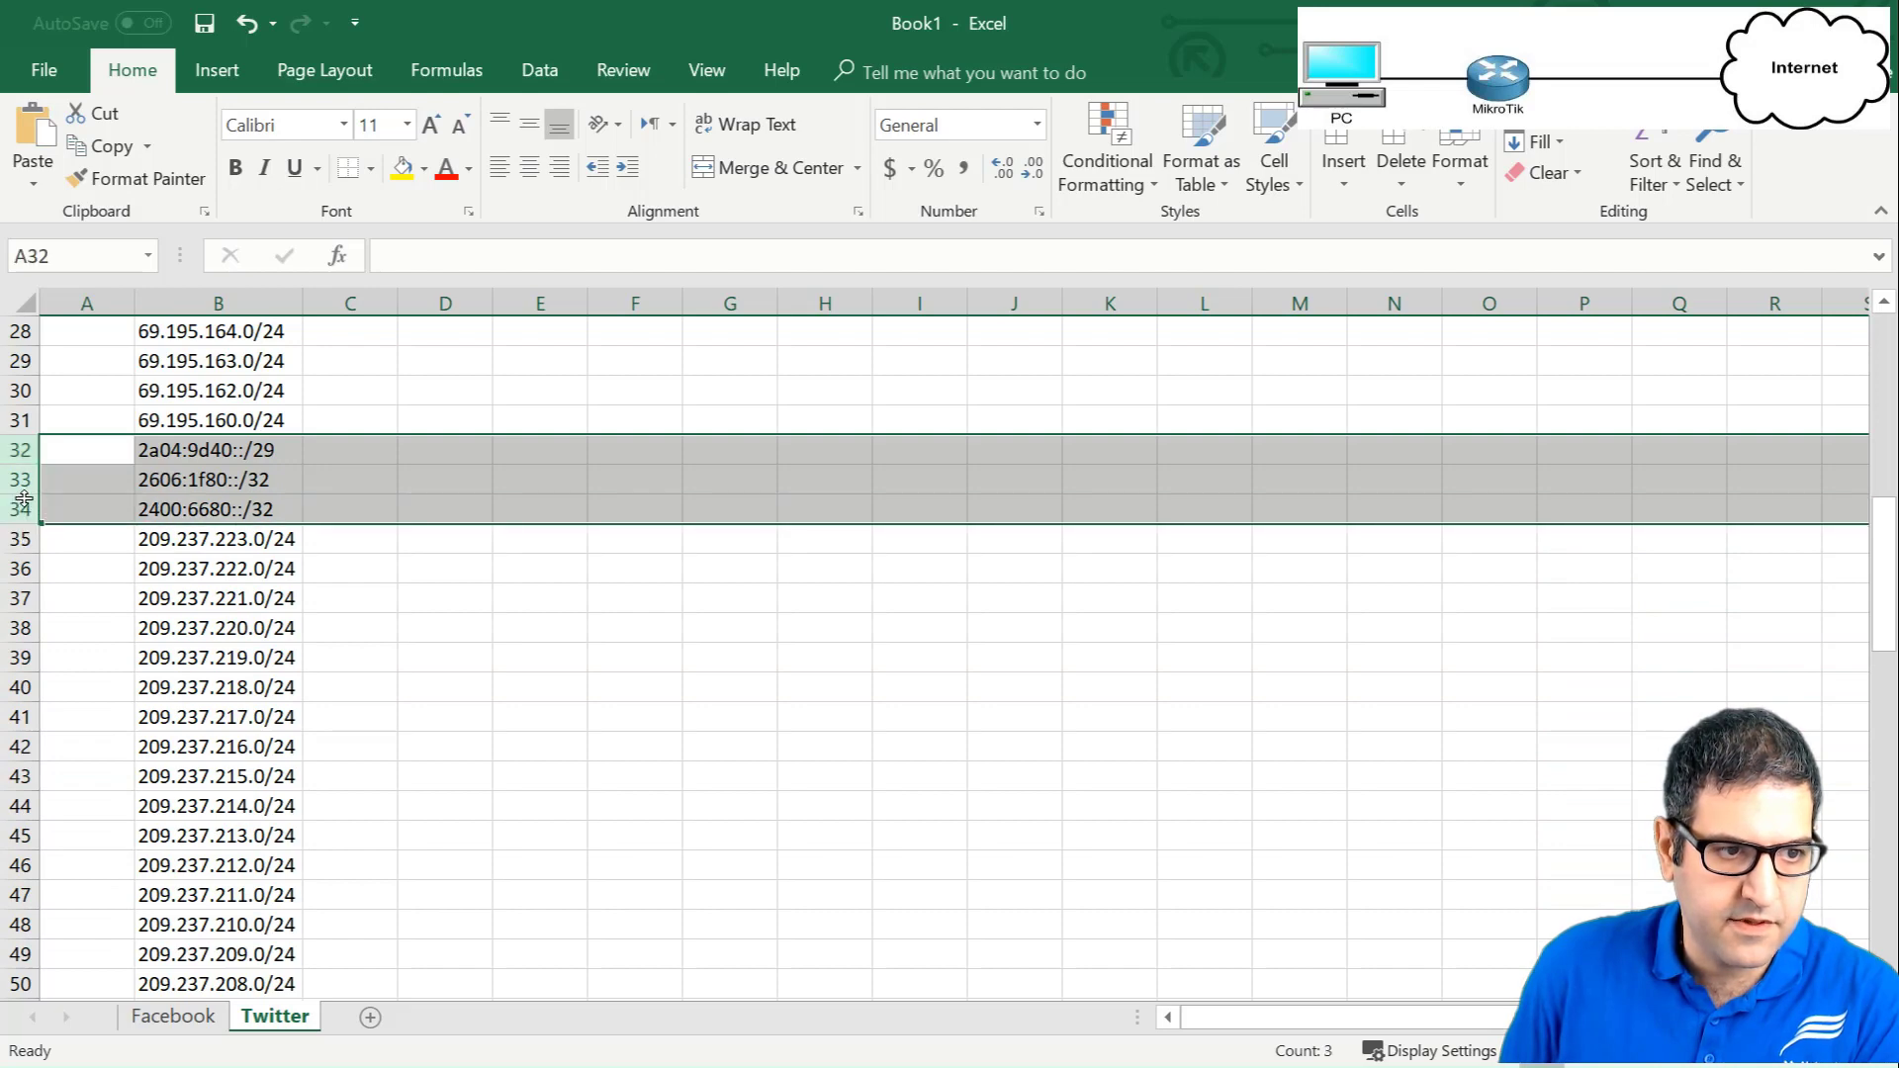
{"action": "right_click", "coordinate": [23, 498]}
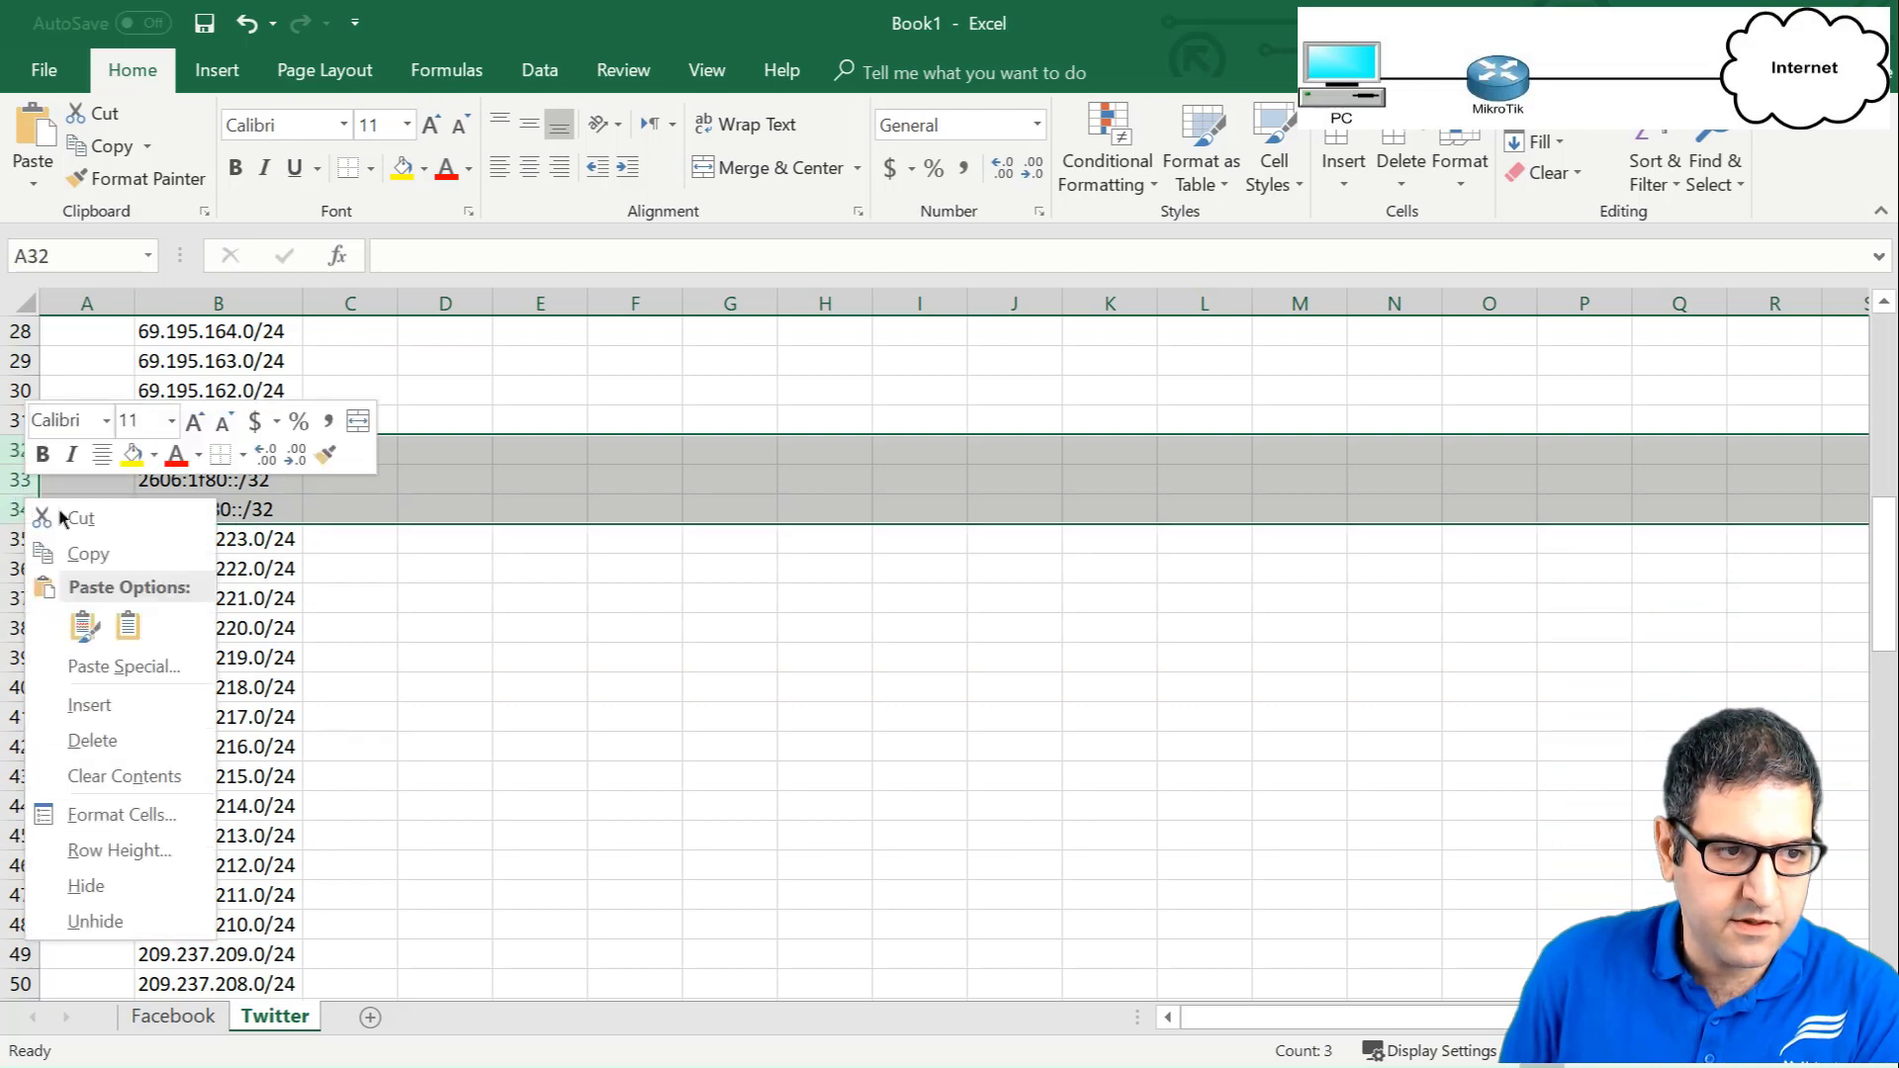
{"action": "left_click", "coordinate": [117, 740]}
{"action": "scroll", "coordinate": [178, 712], "scroll_direction": "down", "scroll_amount": 14}
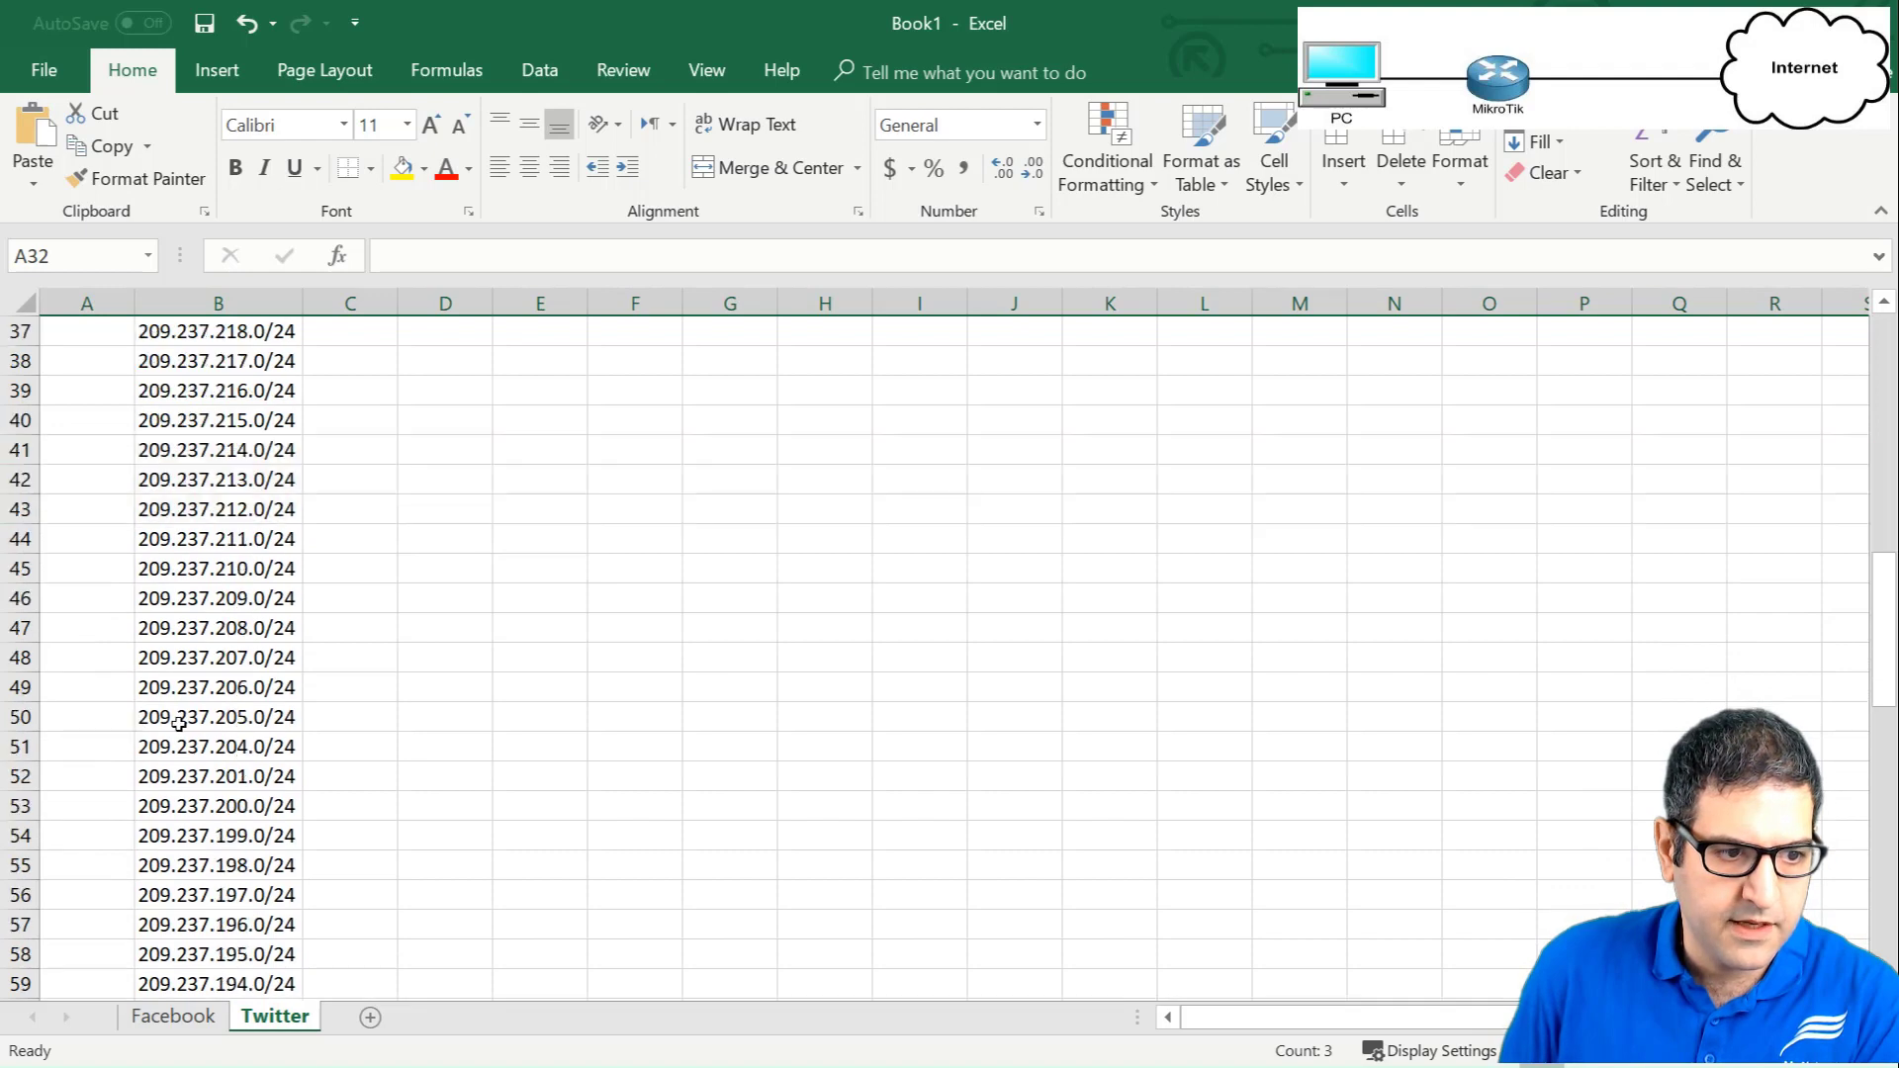
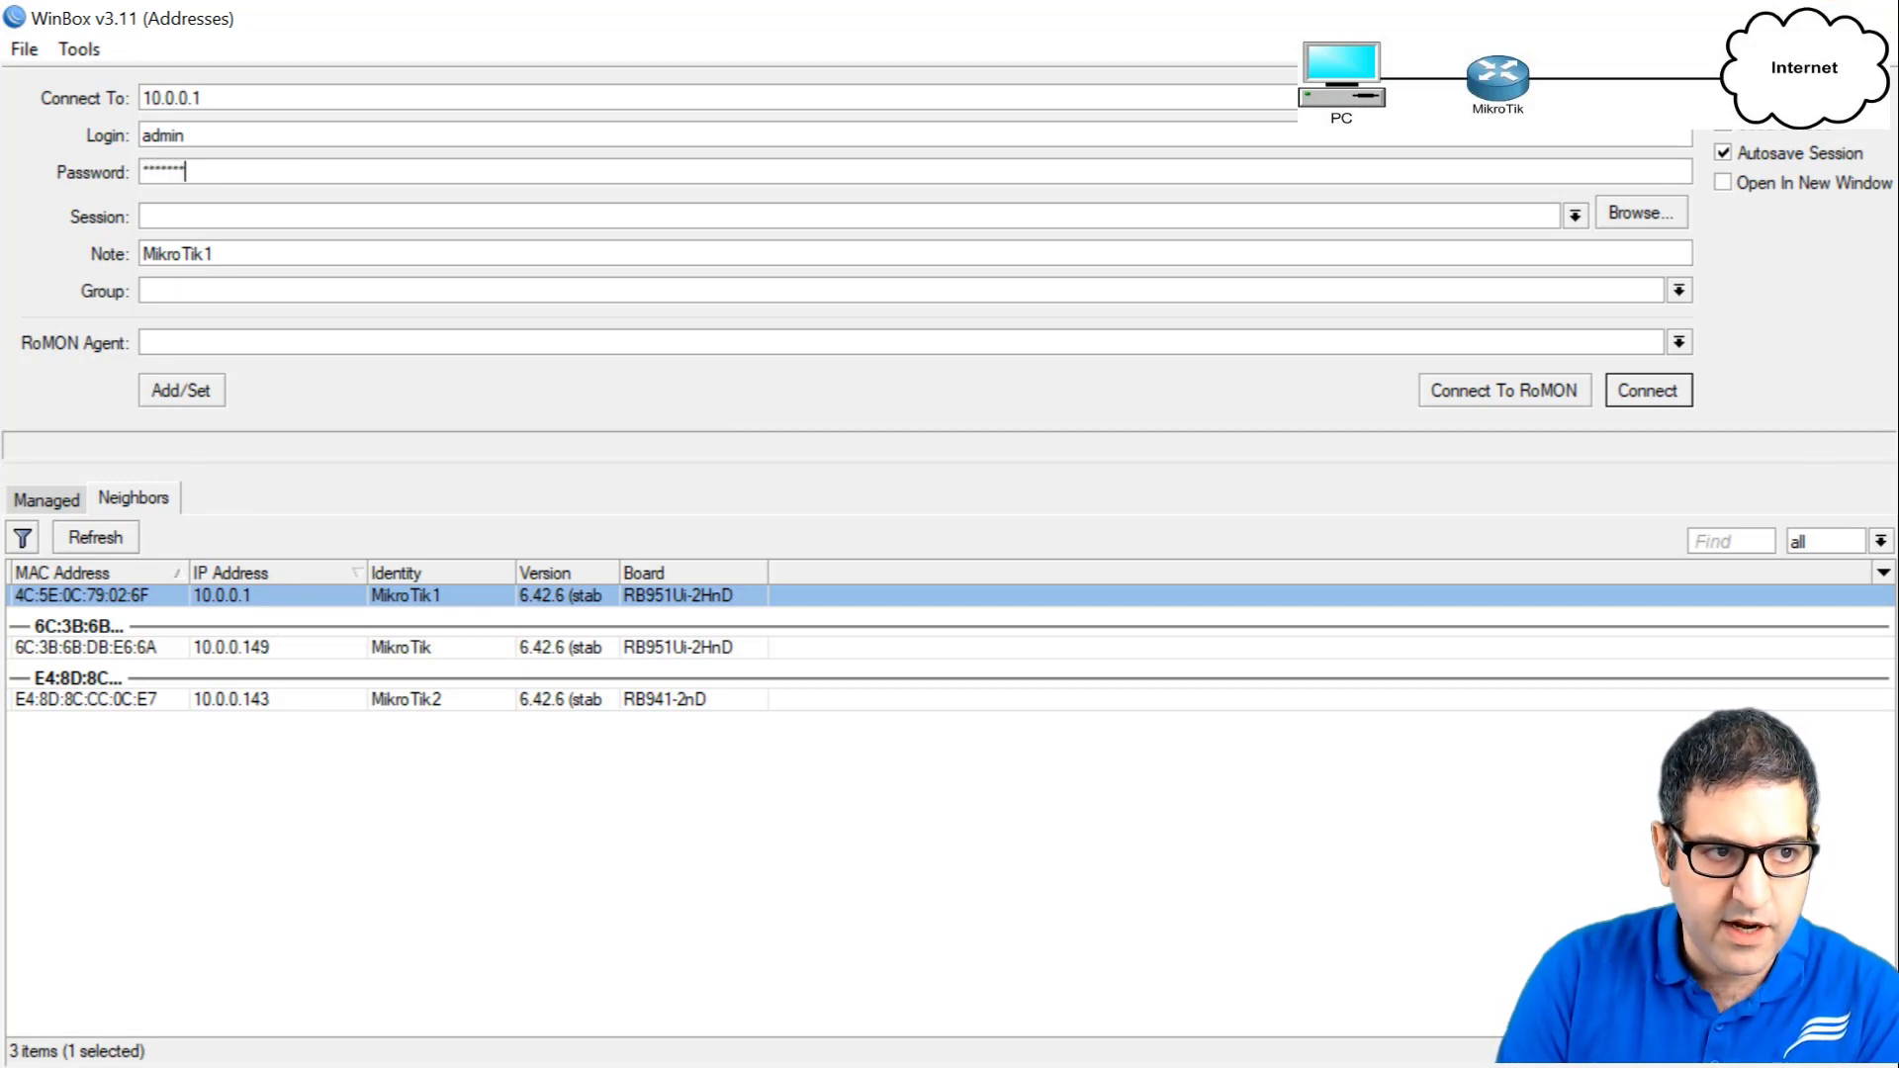
Replace the login password in WinBox and connect to MikroTik1 at 10.0.0.1 as admin.
{"action": "key", "text": "BackSpace"}
{"action": "key", "text": "BackSpace"}
{"action": "key", "text": "BackSpace"}
{"action": "key", "text": "BackSpace"}
{"action": "key", "text": "BackSpace"}
{"action": "key", "text": "BackSpace"}
{"action": "key", "text": "BackSpace"}
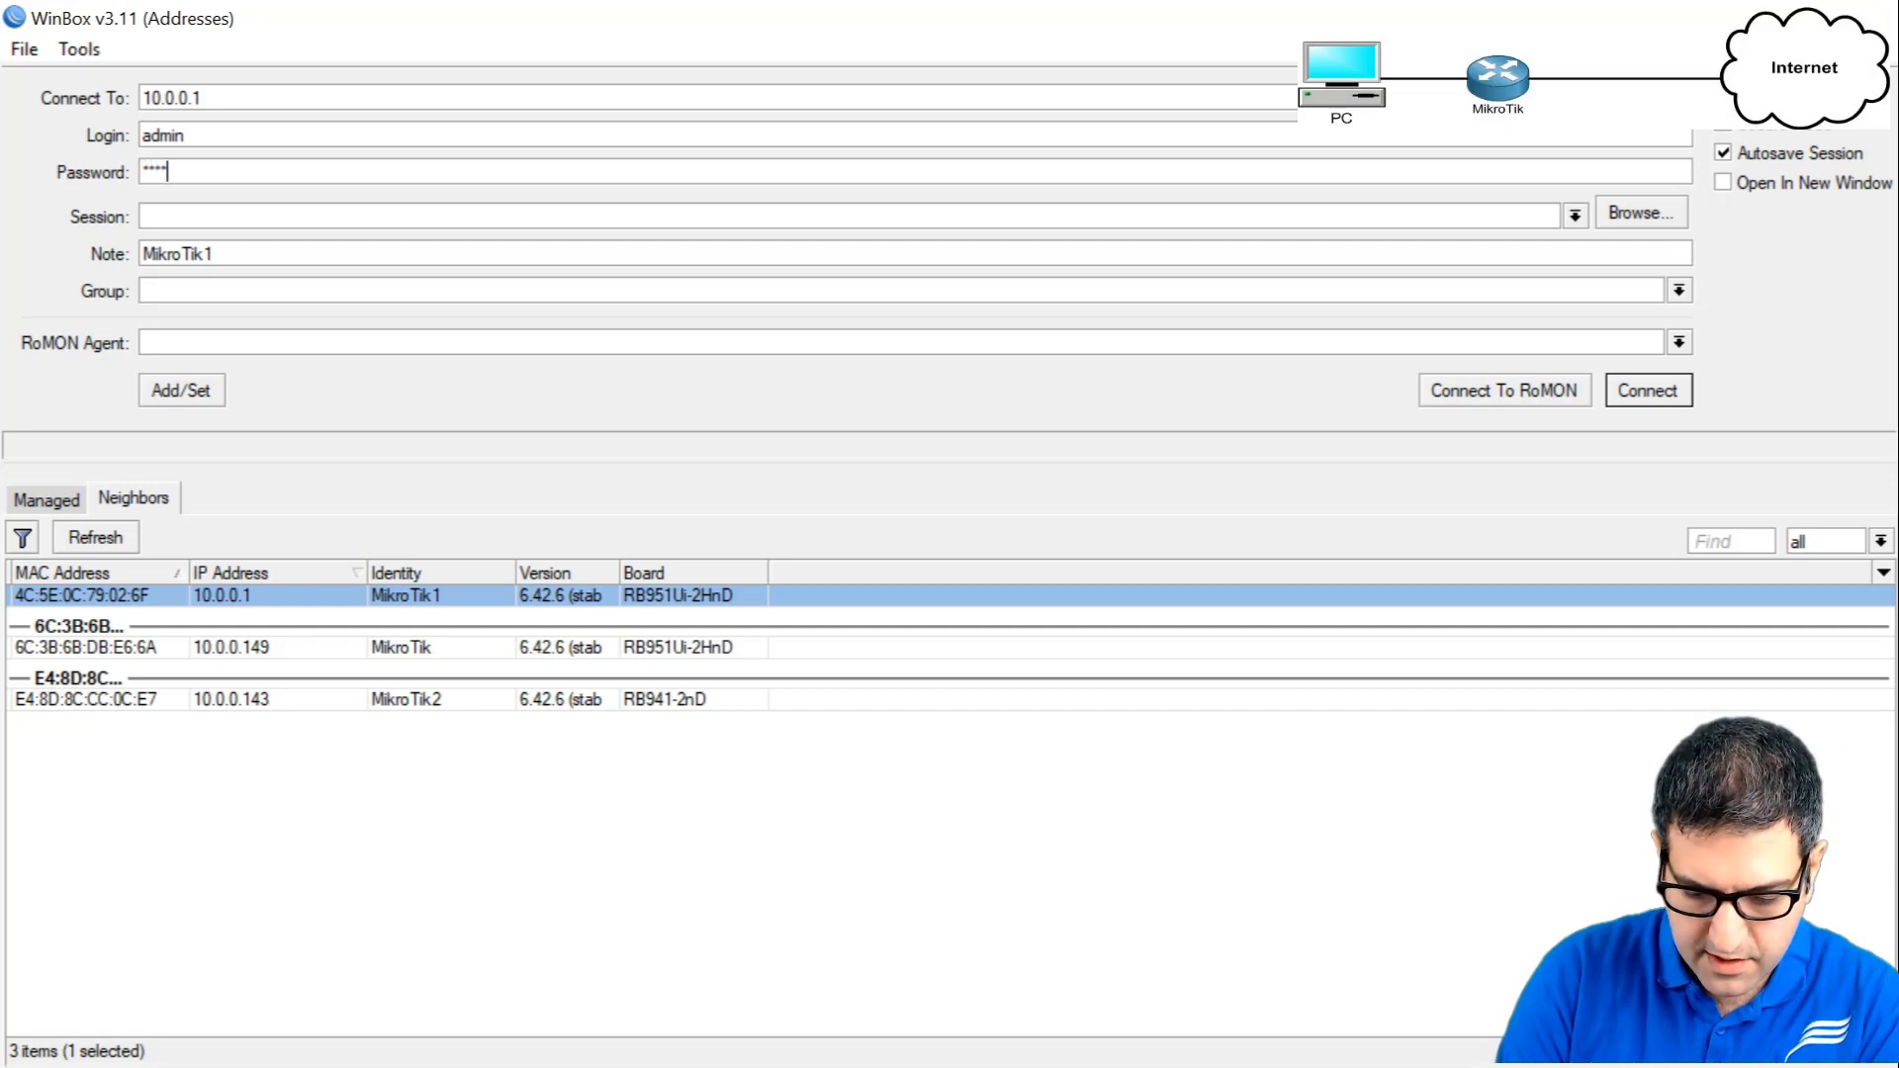
{"action": "key", "text": "Return"}
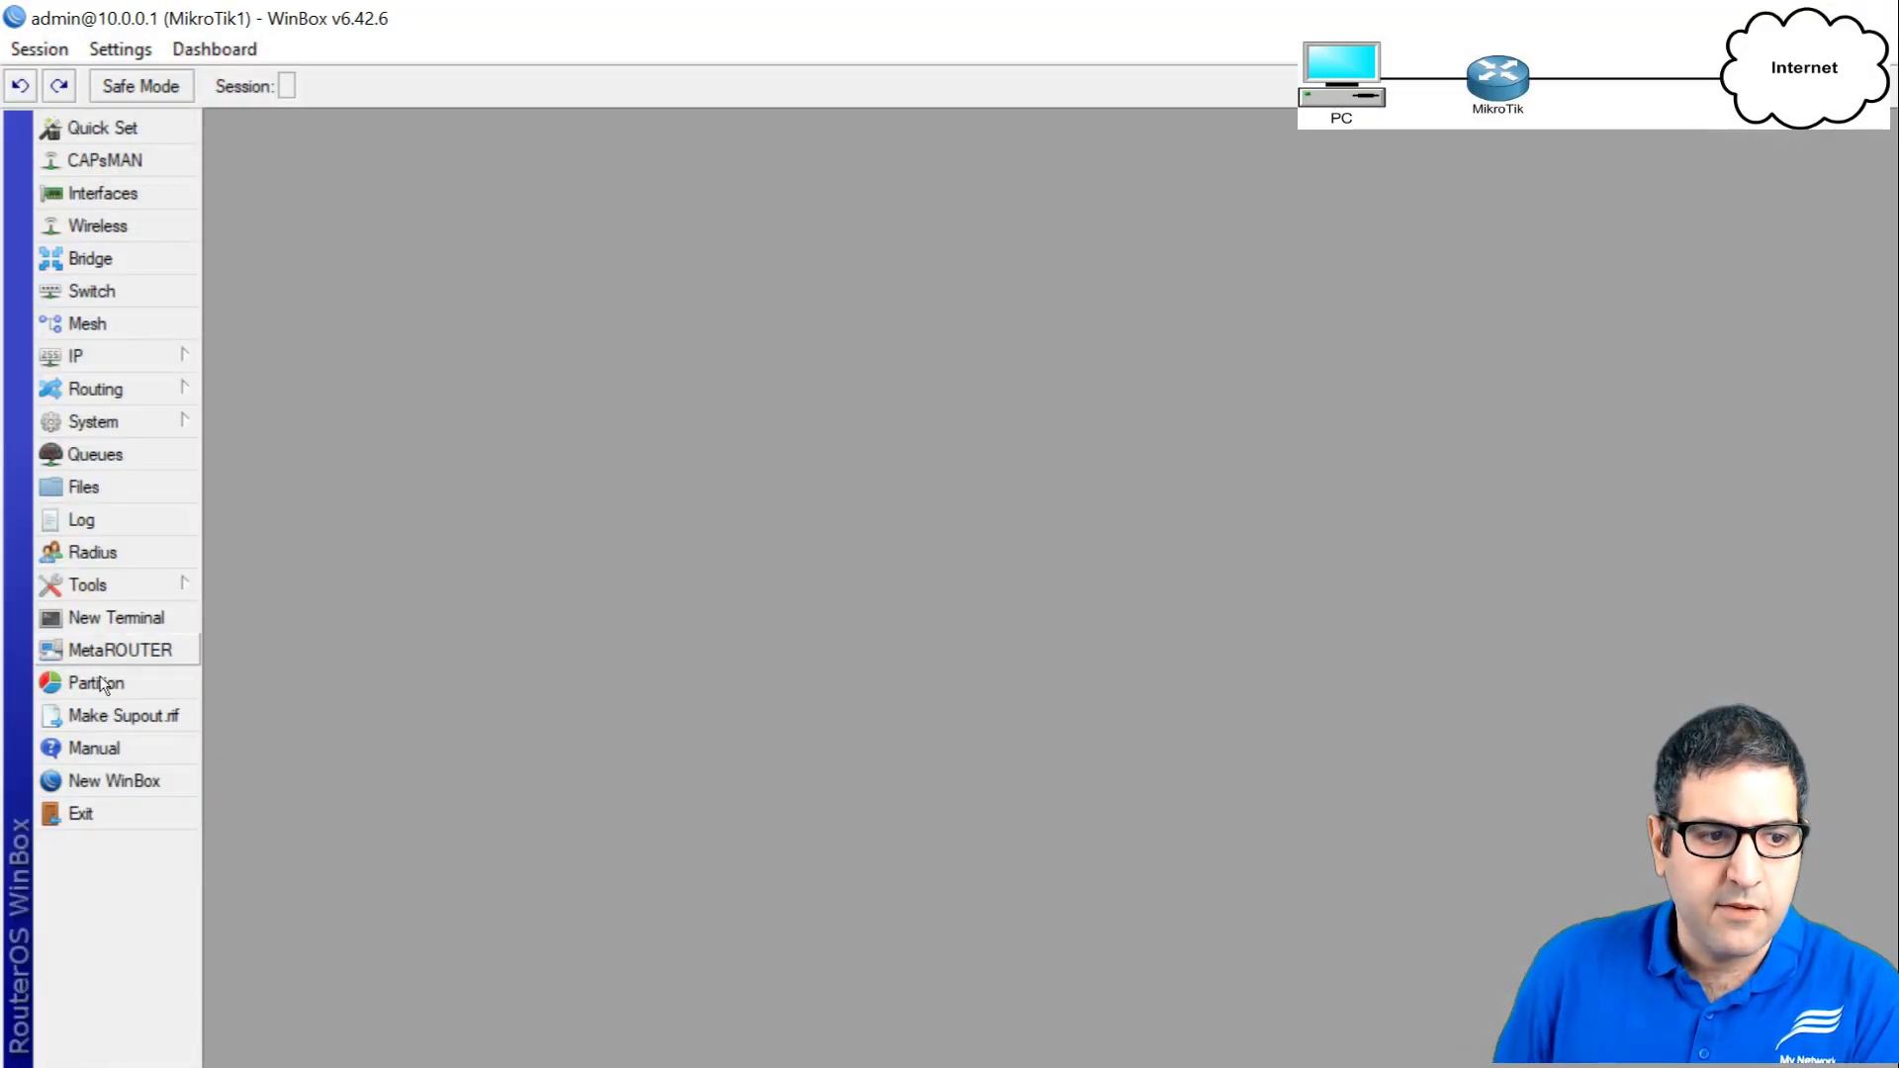
Open a router terminal, and display the firewall's address lists.
{"action": "left_click", "coordinate": [69, 619]}
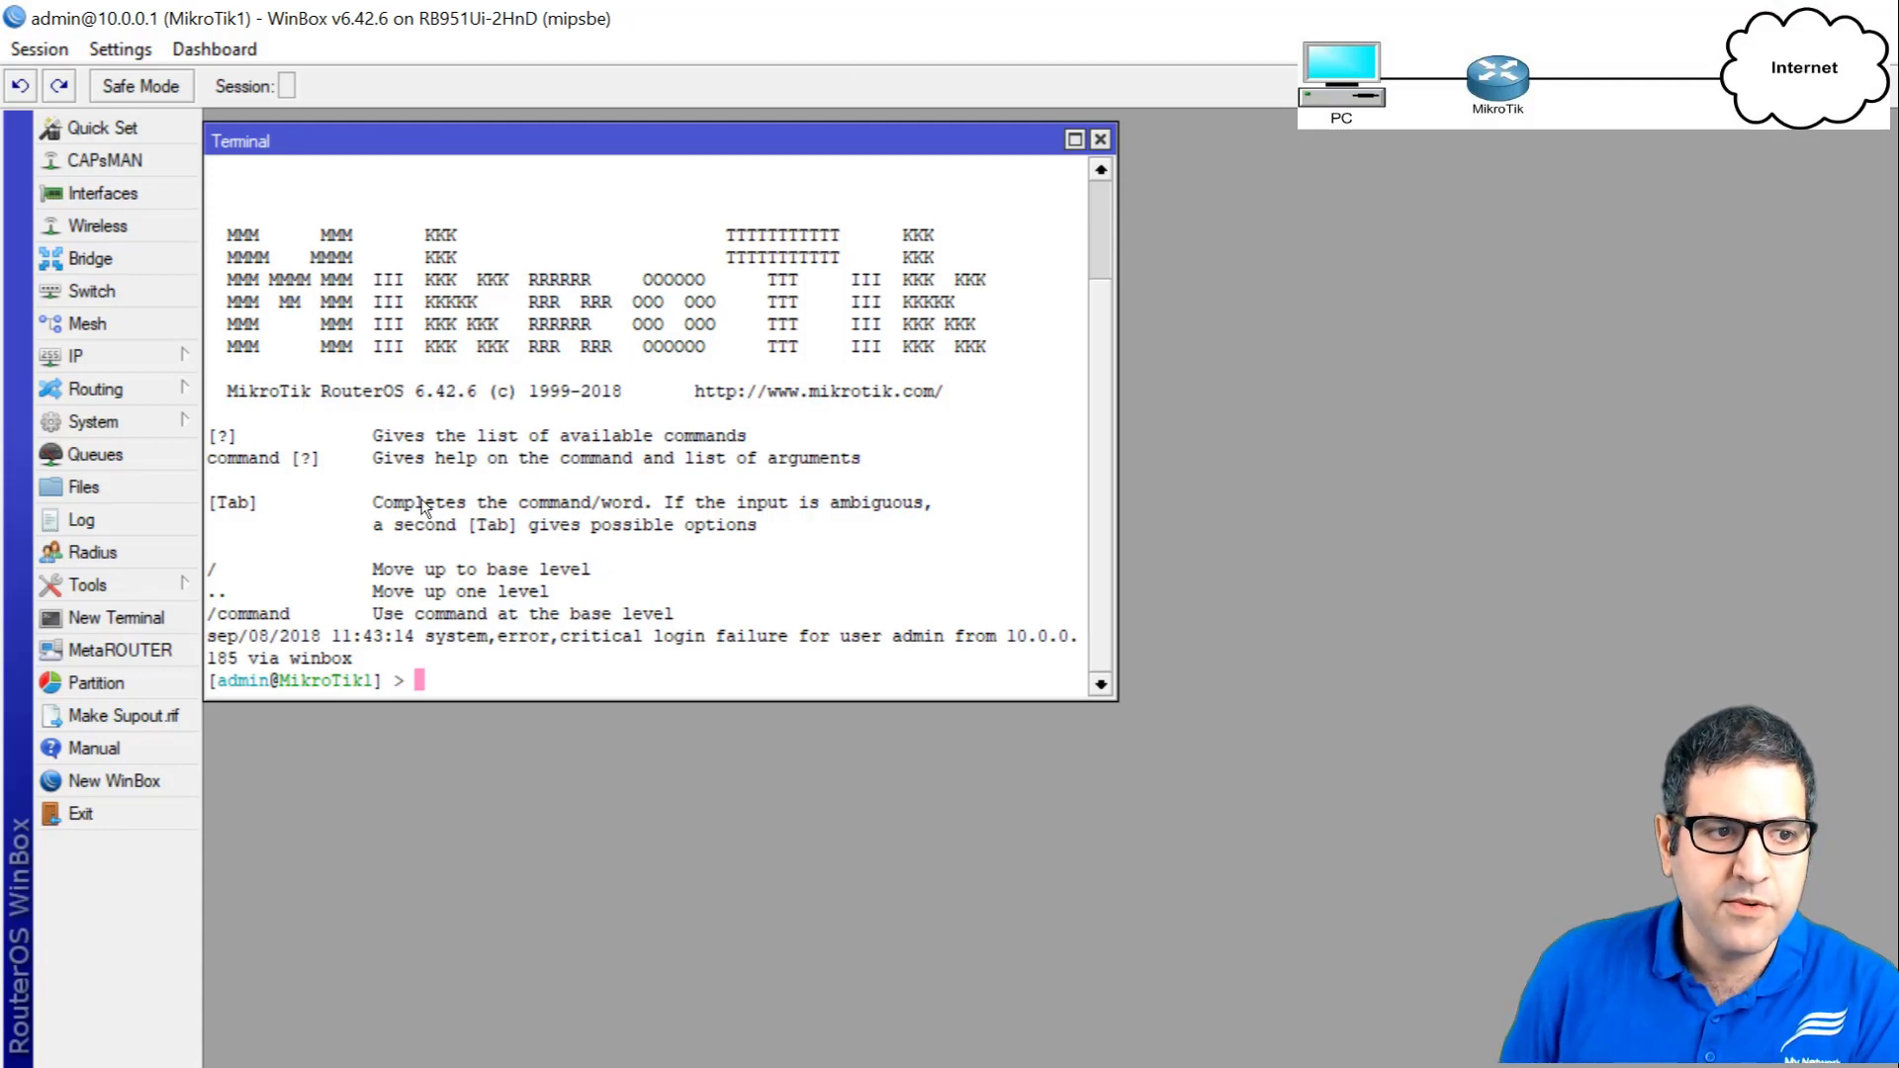
{"action": "left_click", "coordinate": [134, 363]}
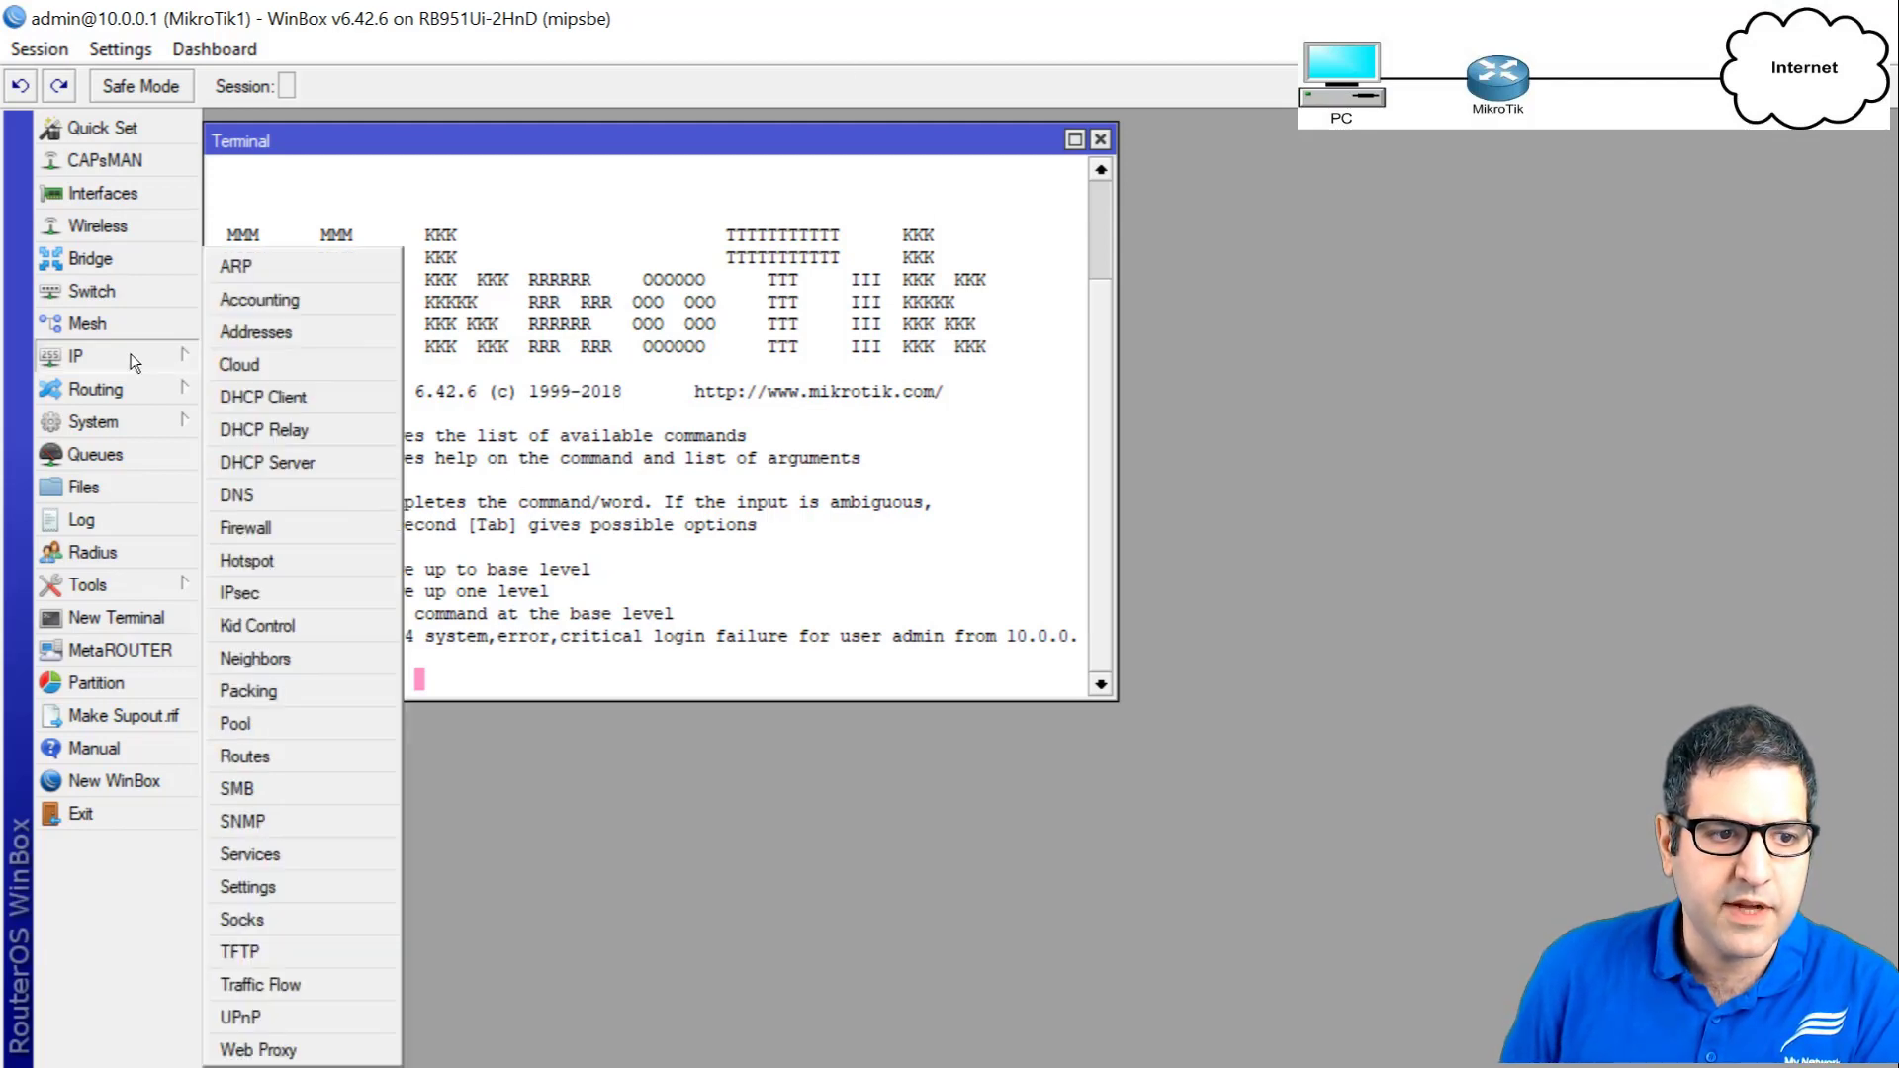
{"action": "left_click", "coordinate": [298, 532]}
{"action": "left_click", "coordinate": [744, 159]}
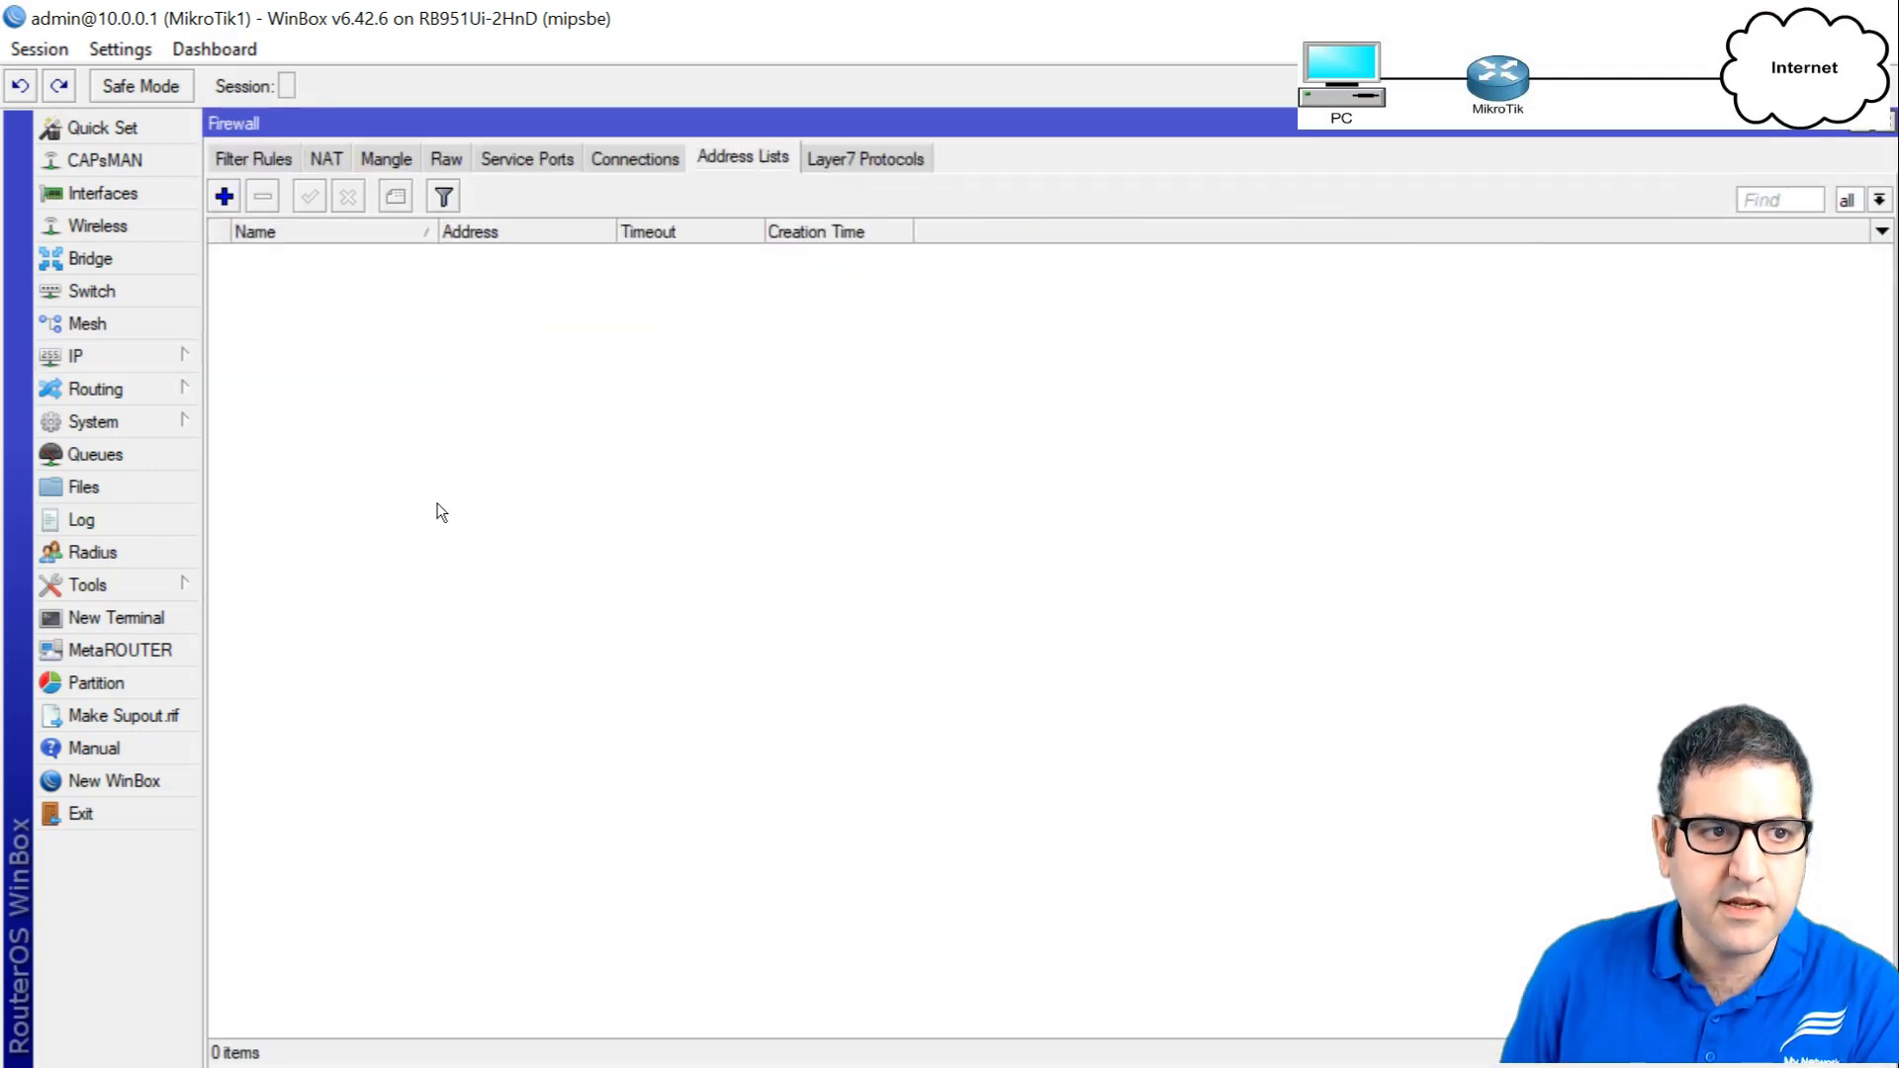
Create a firewall address list entry named Facebook with the address 69.171.239.0/24 copied from the Facebook sheet in Excel.
{"action": "left_click", "coordinate": [225, 197]}
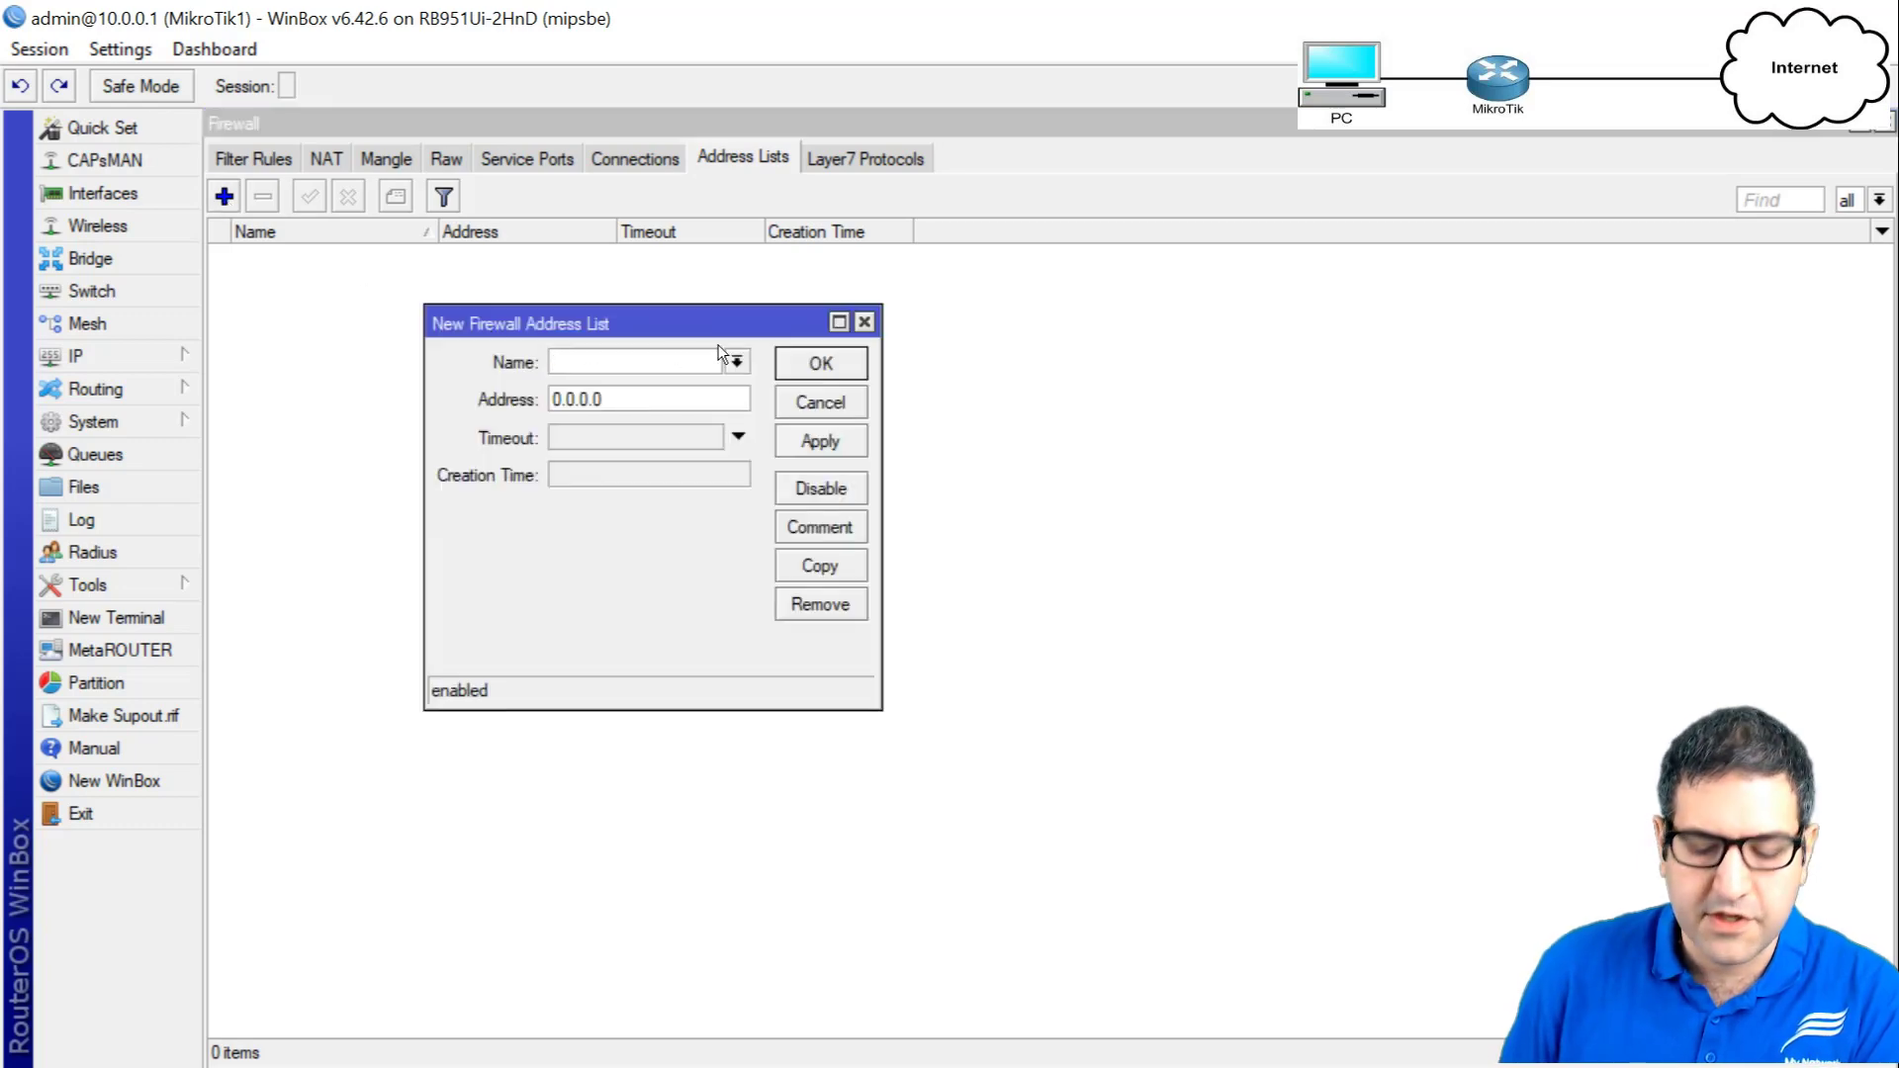
{"action": "type", "text": "Facebook"}
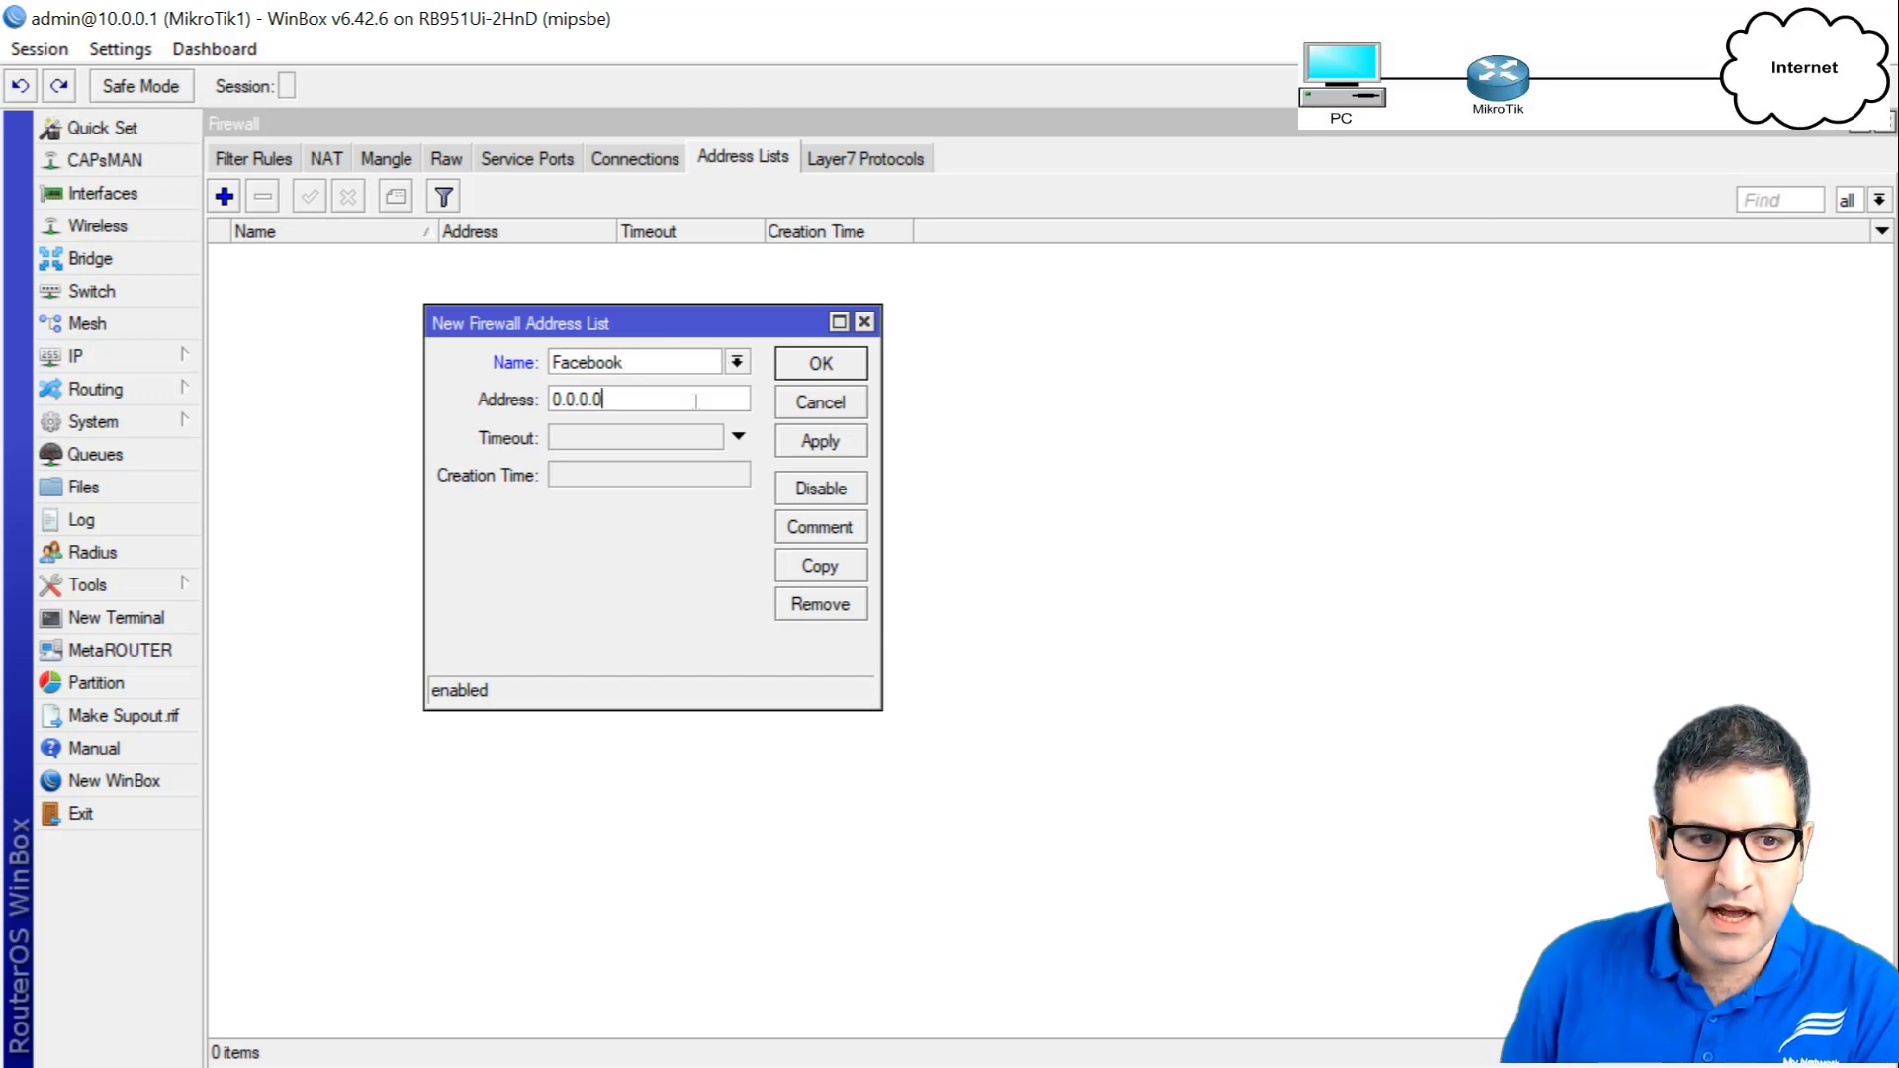
{"action": "left_click_drag", "start_coordinate": [695, 401], "coordinate": [545, 369]}
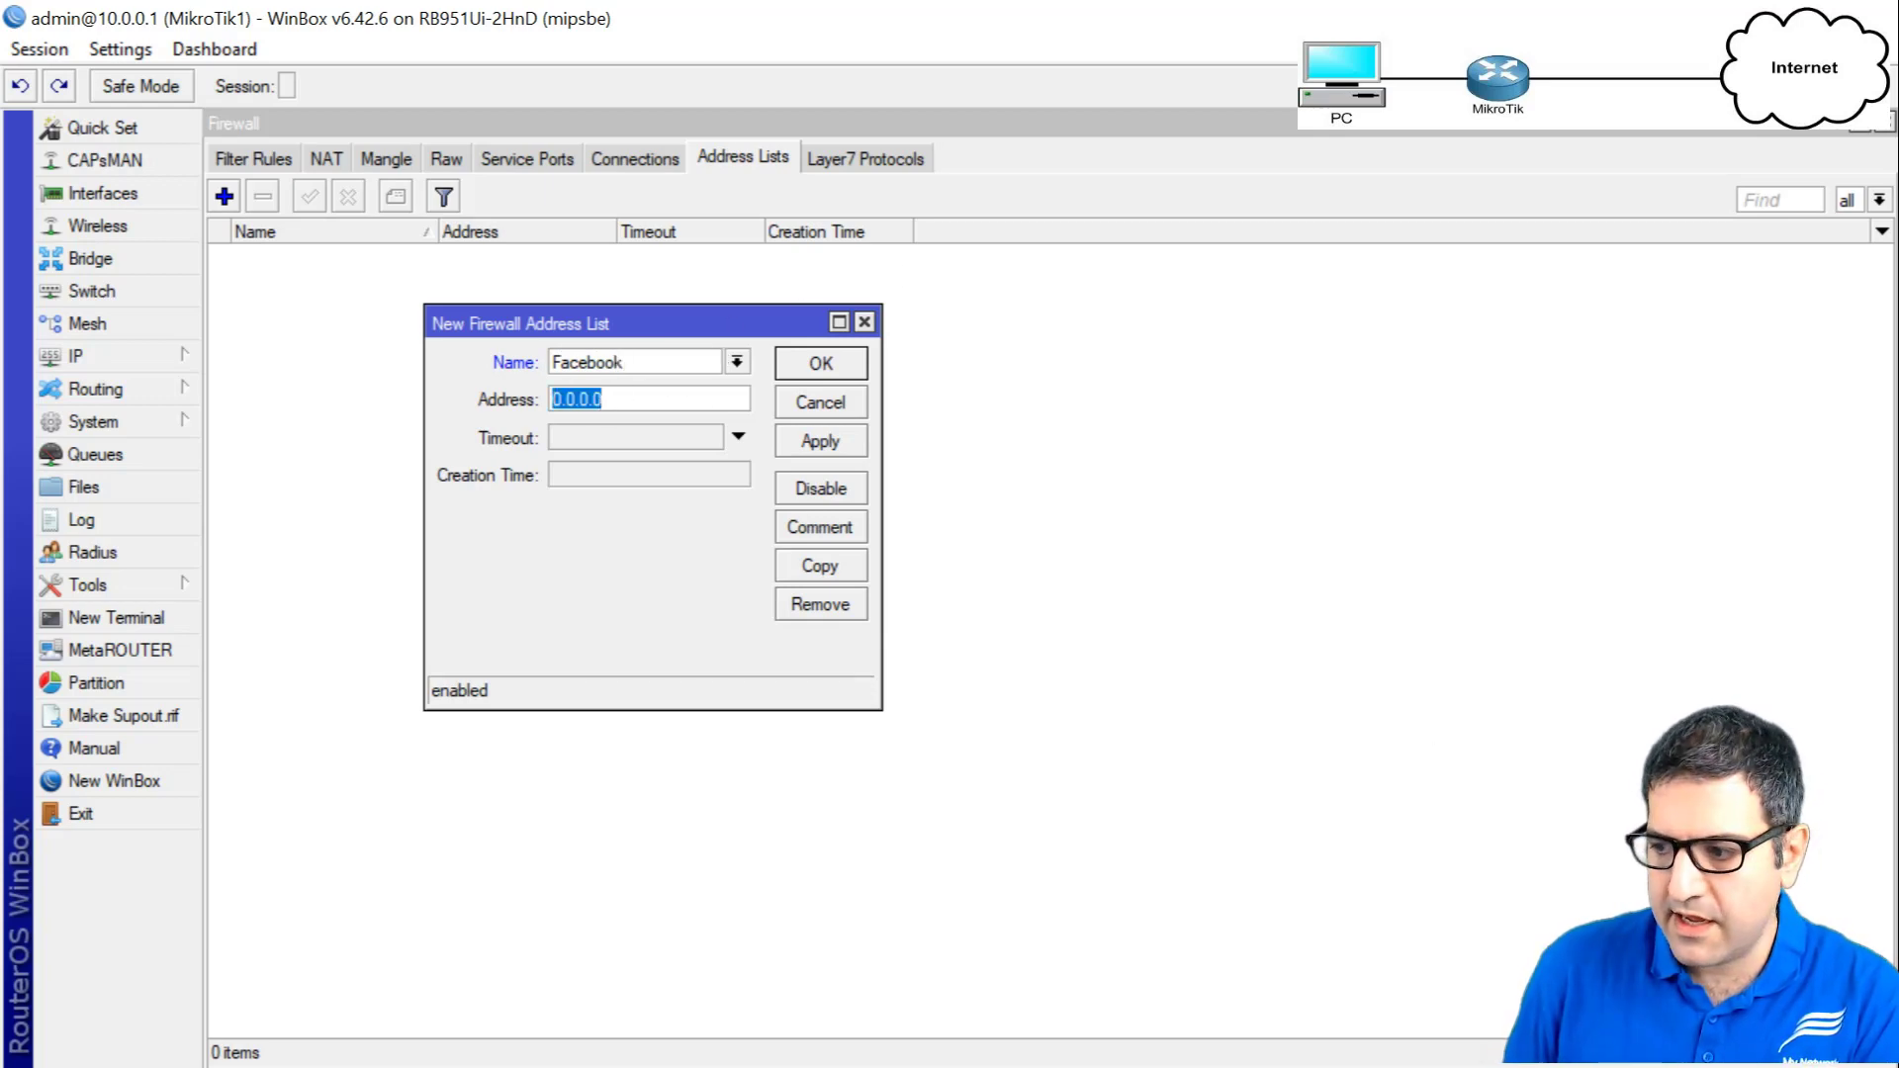
{"action": "key", "text": "alt+Tab"}
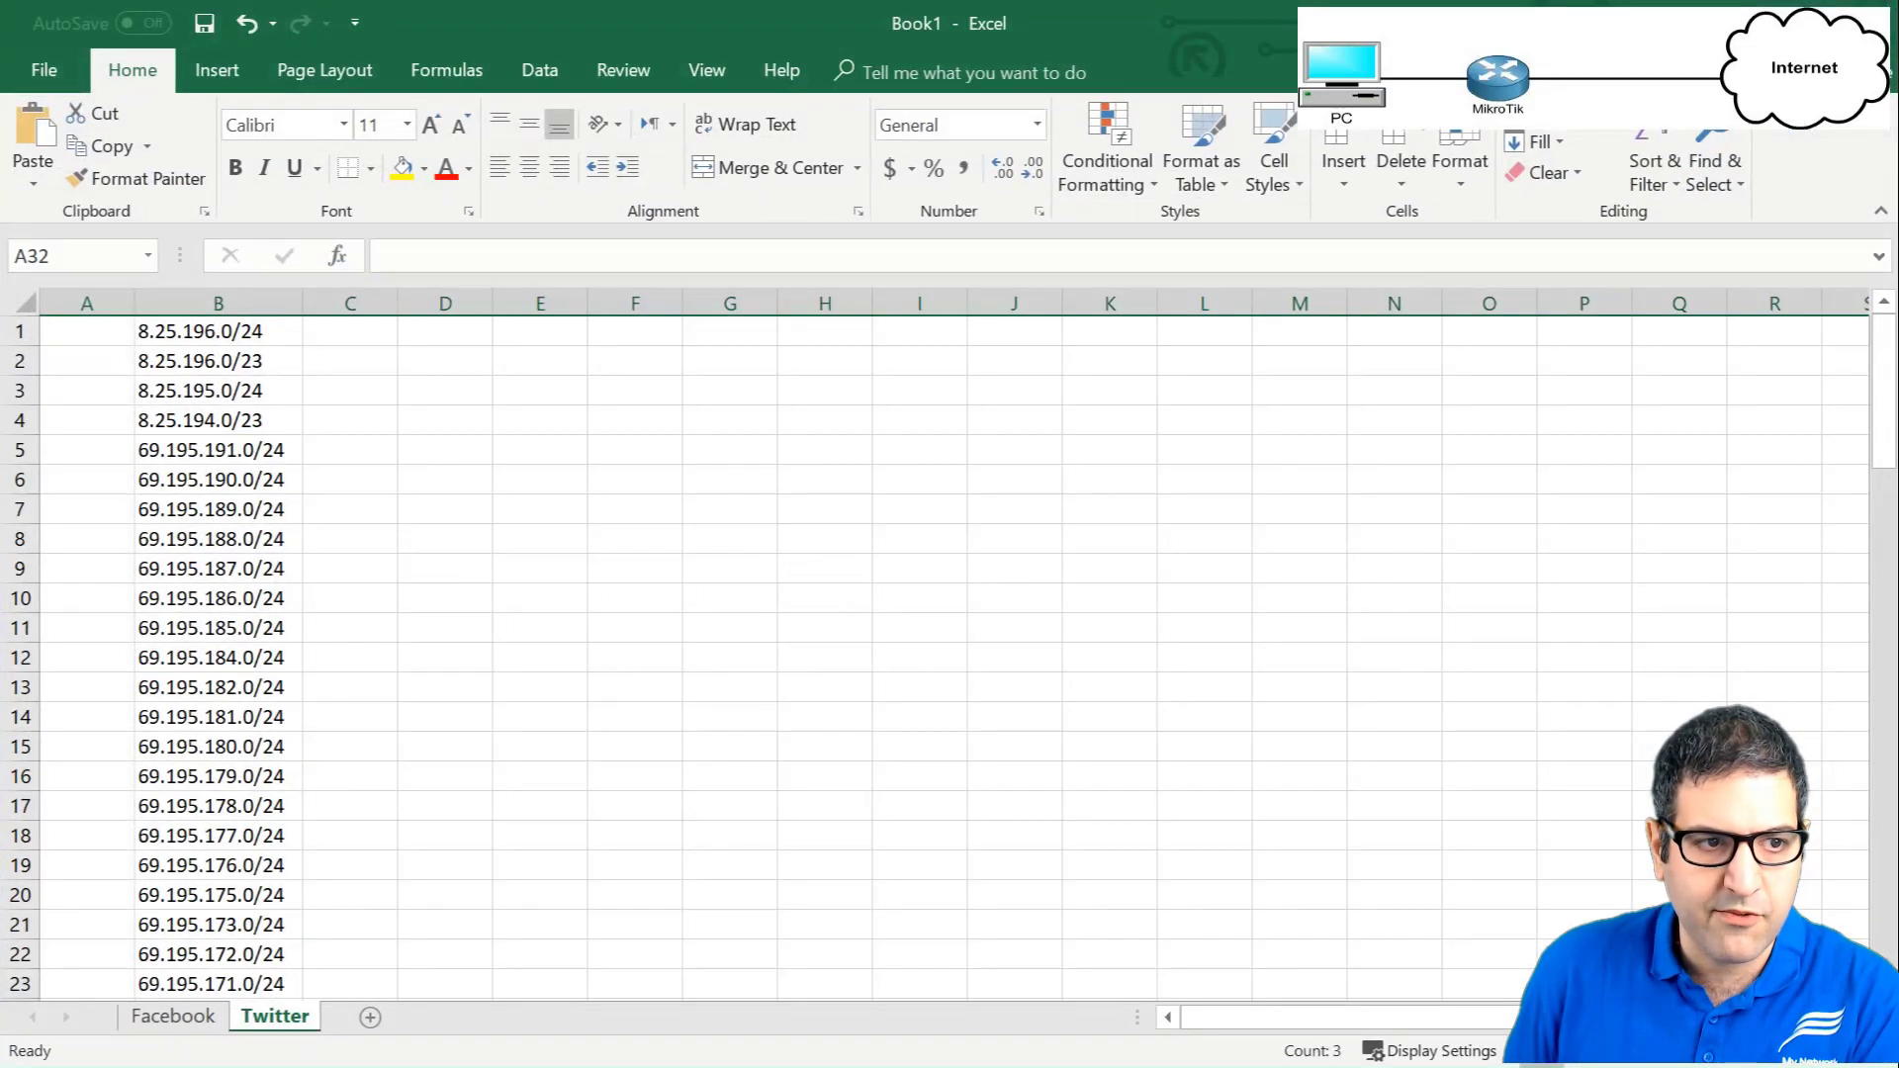
{"action": "left_click", "coordinate": [173, 1016]}
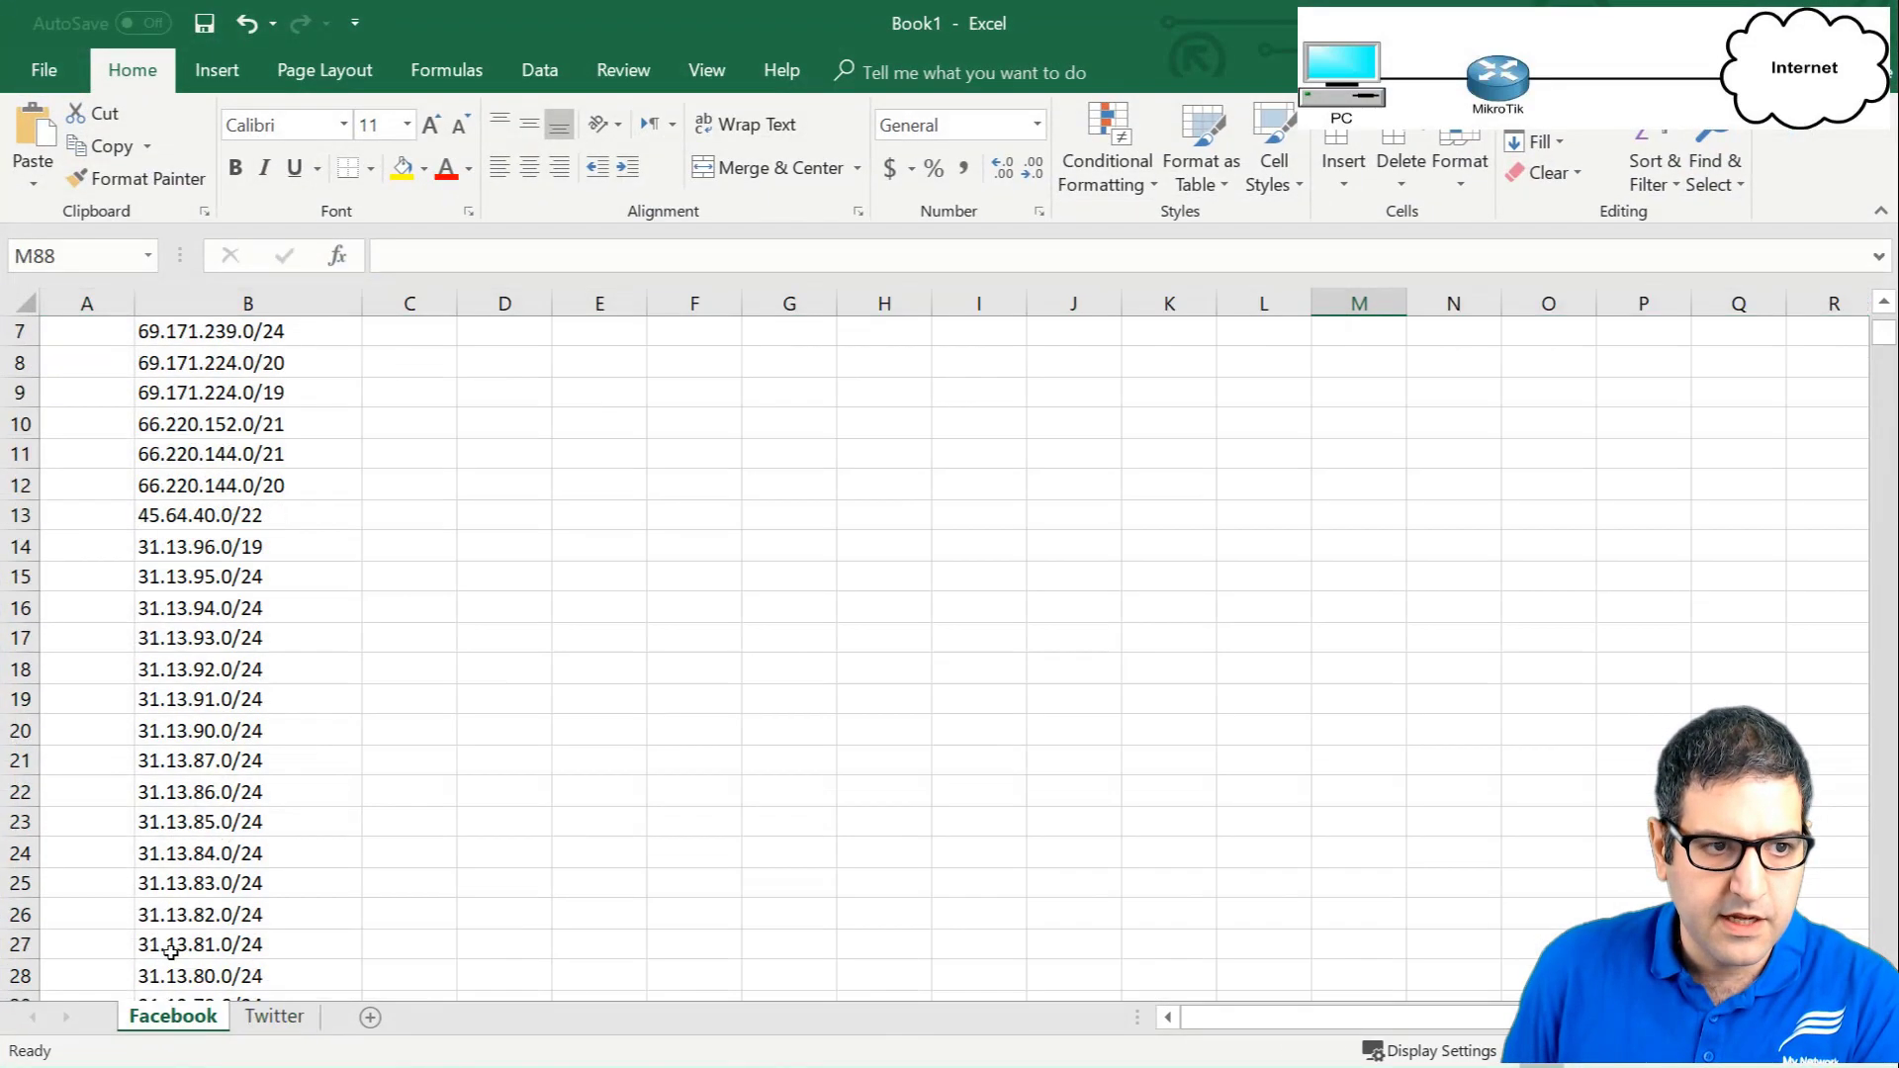
{"action": "left_click", "coordinate": [245, 333]}
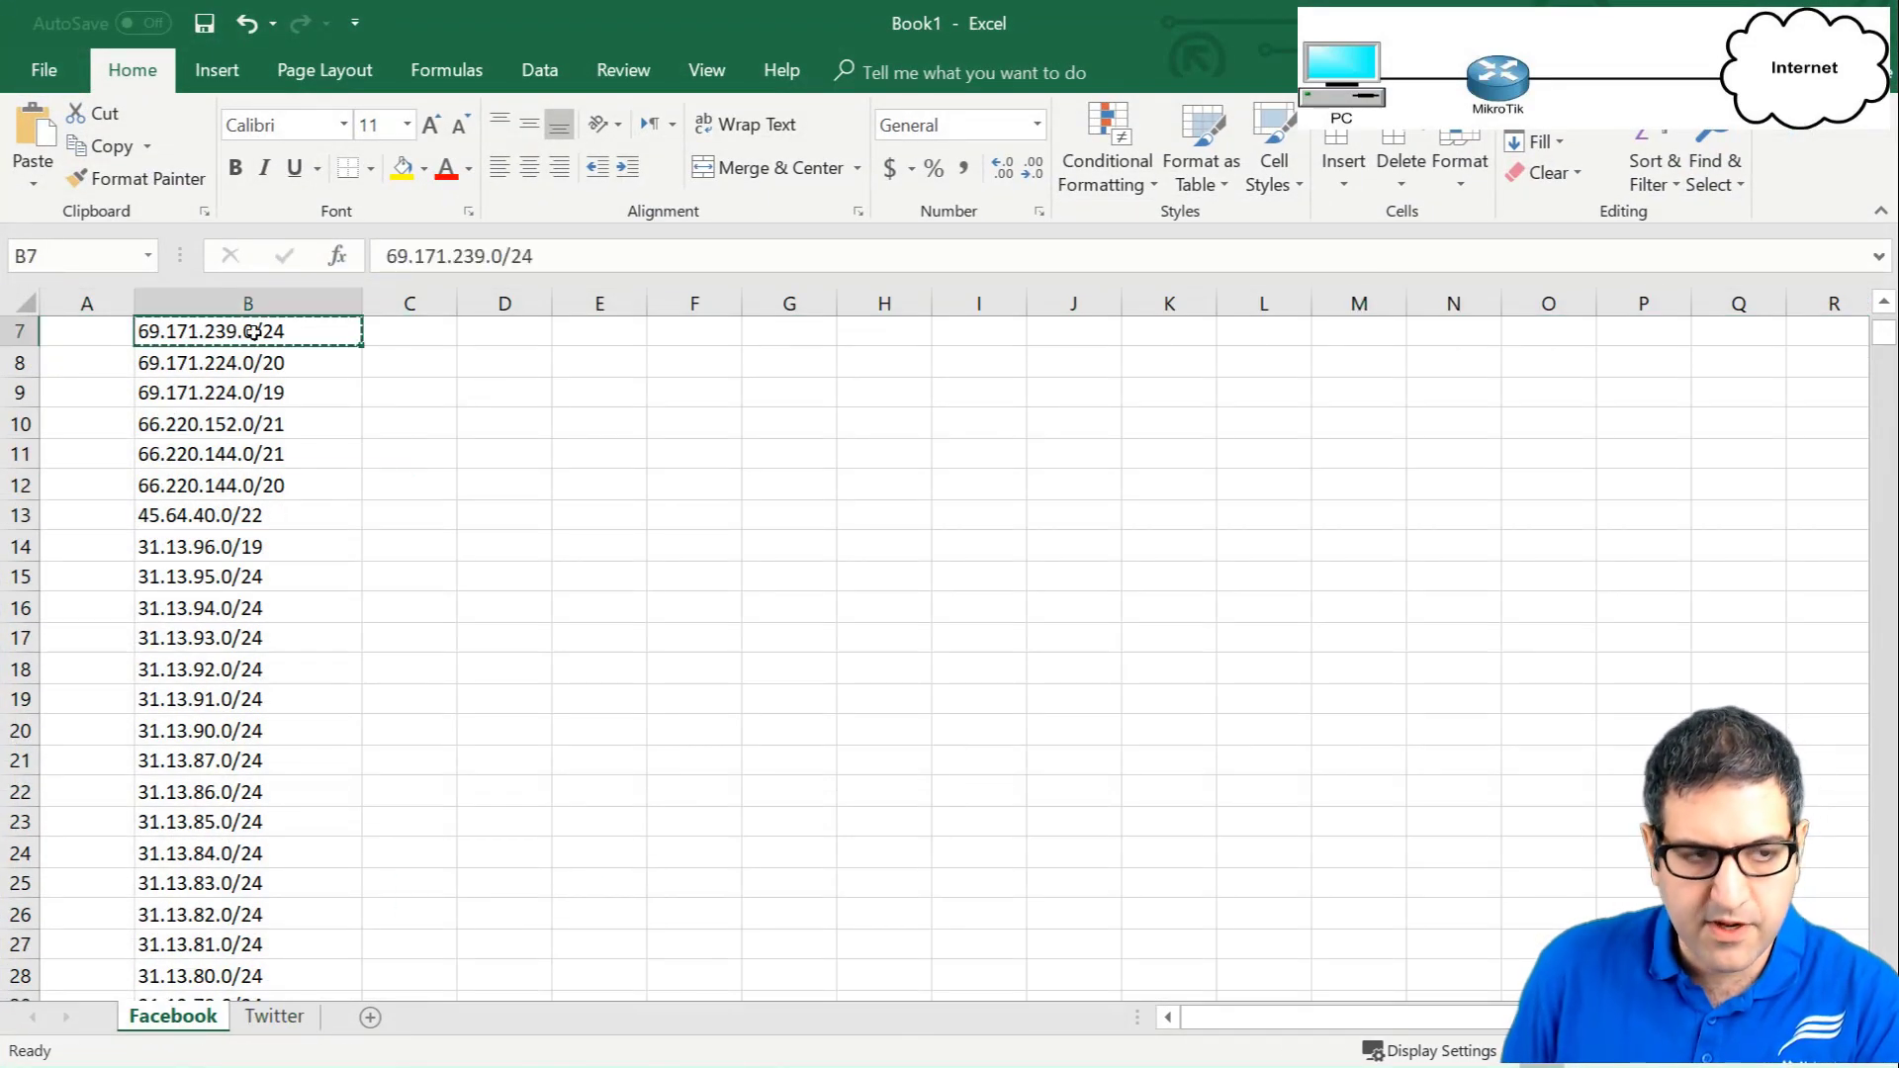
{"action": "key", "text": "ctrl+c"}
{"action": "key", "text": "alt+Tab"}
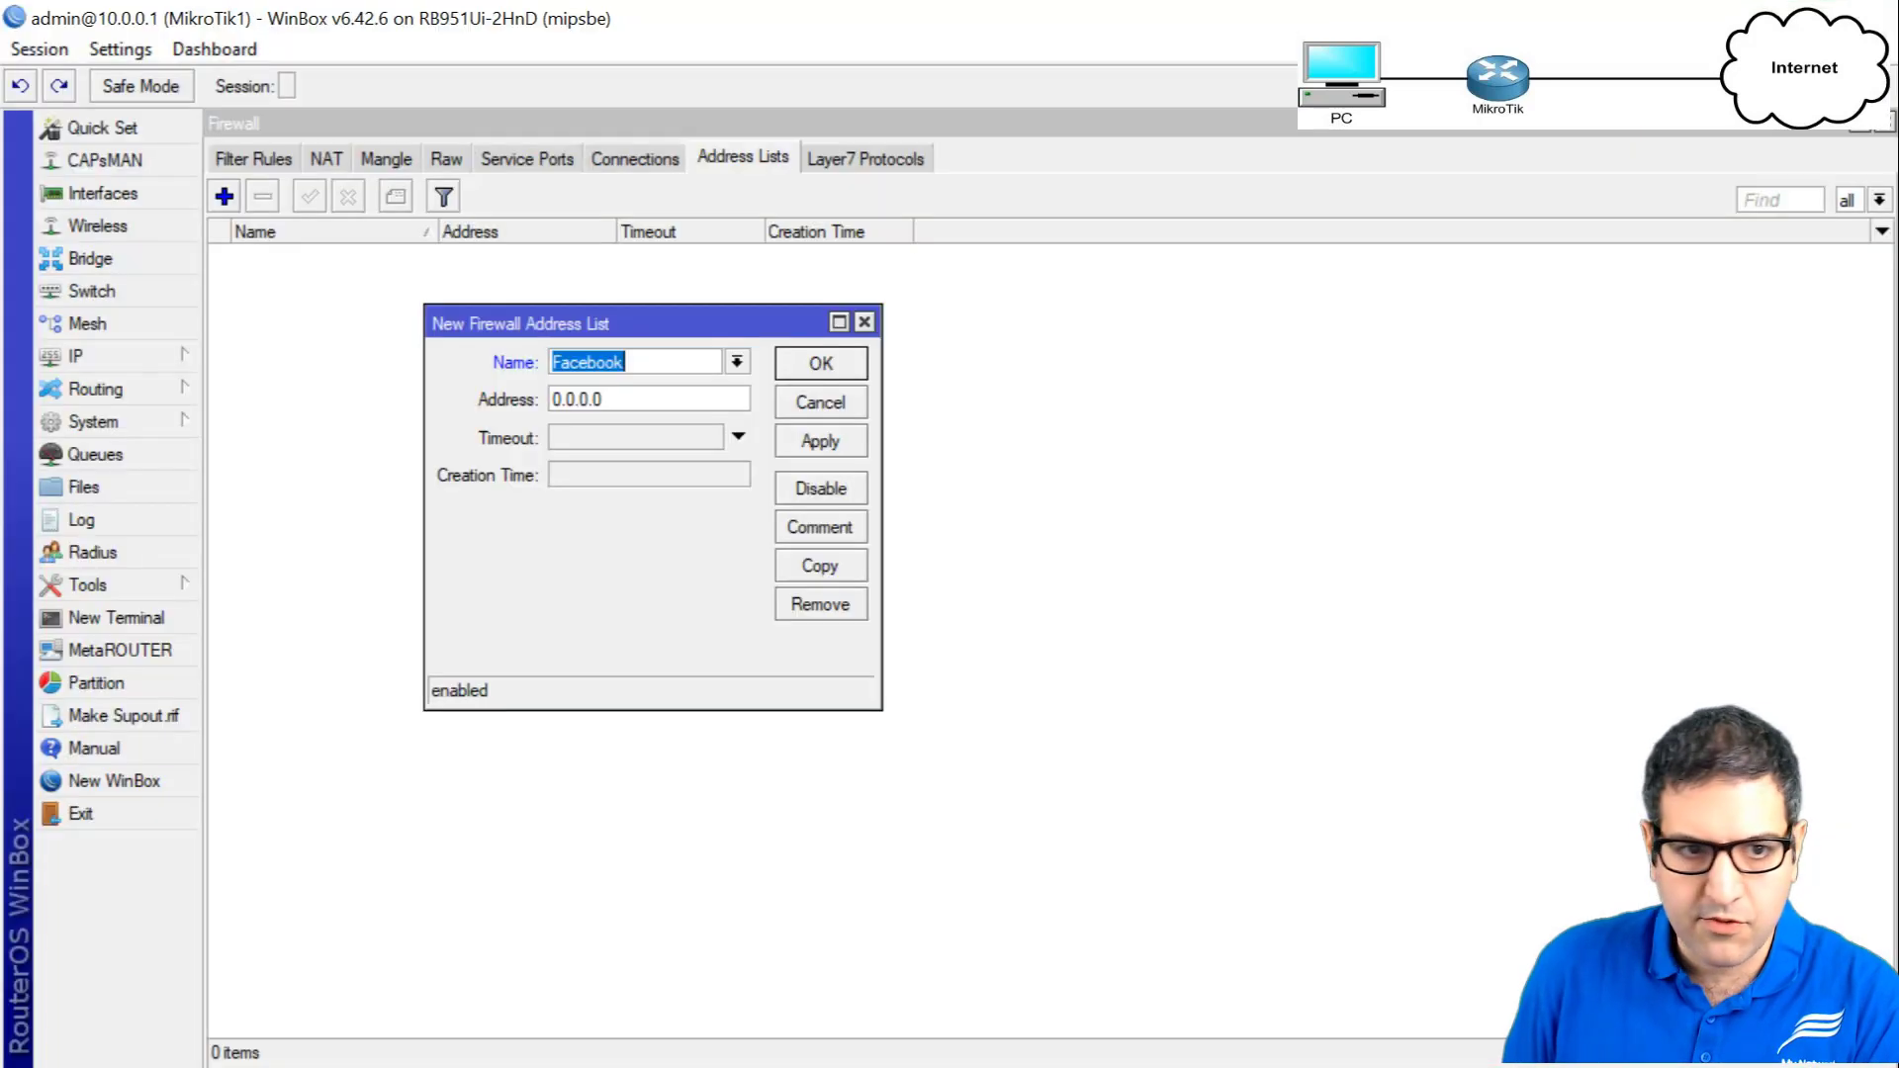
{"action": "double_click", "coordinate": [637, 407]}
{"action": "key", "text": "ctrl+v"}
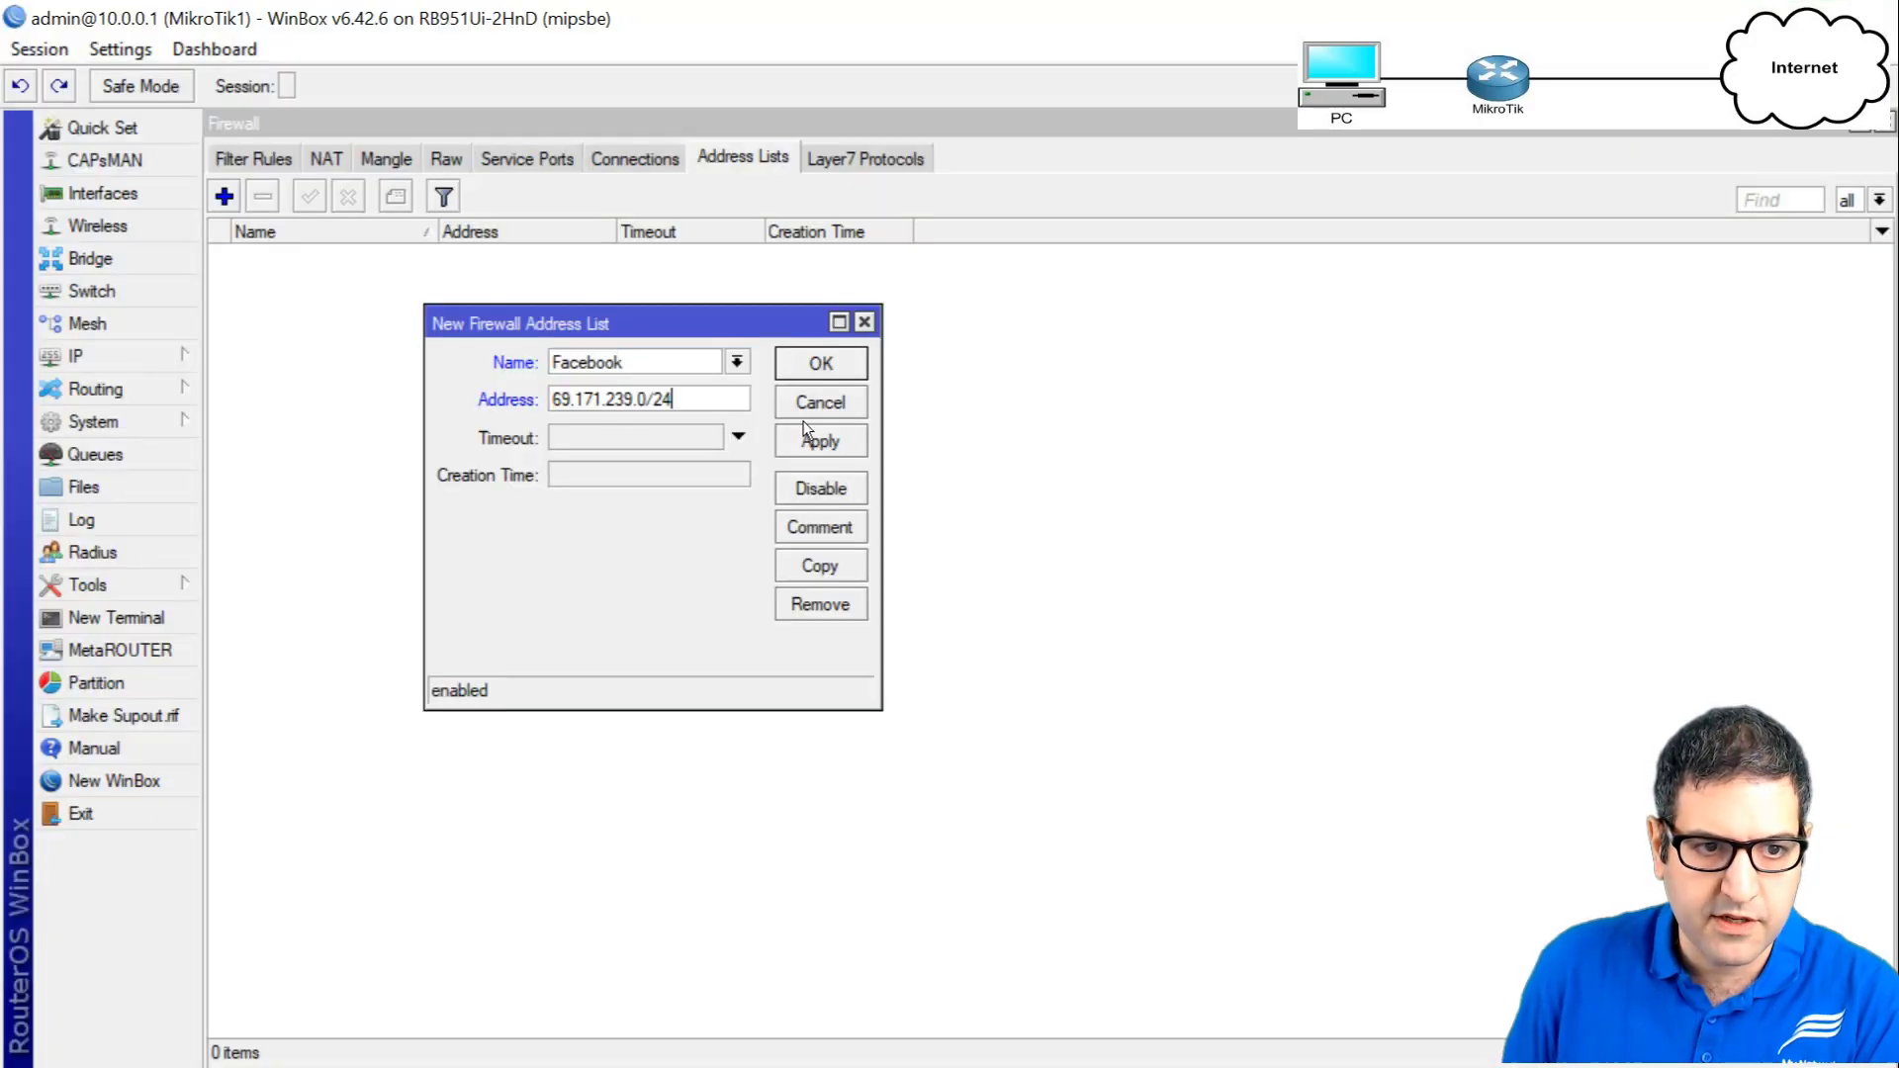
{"action": "left_click", "coordinate": [818, 362]}
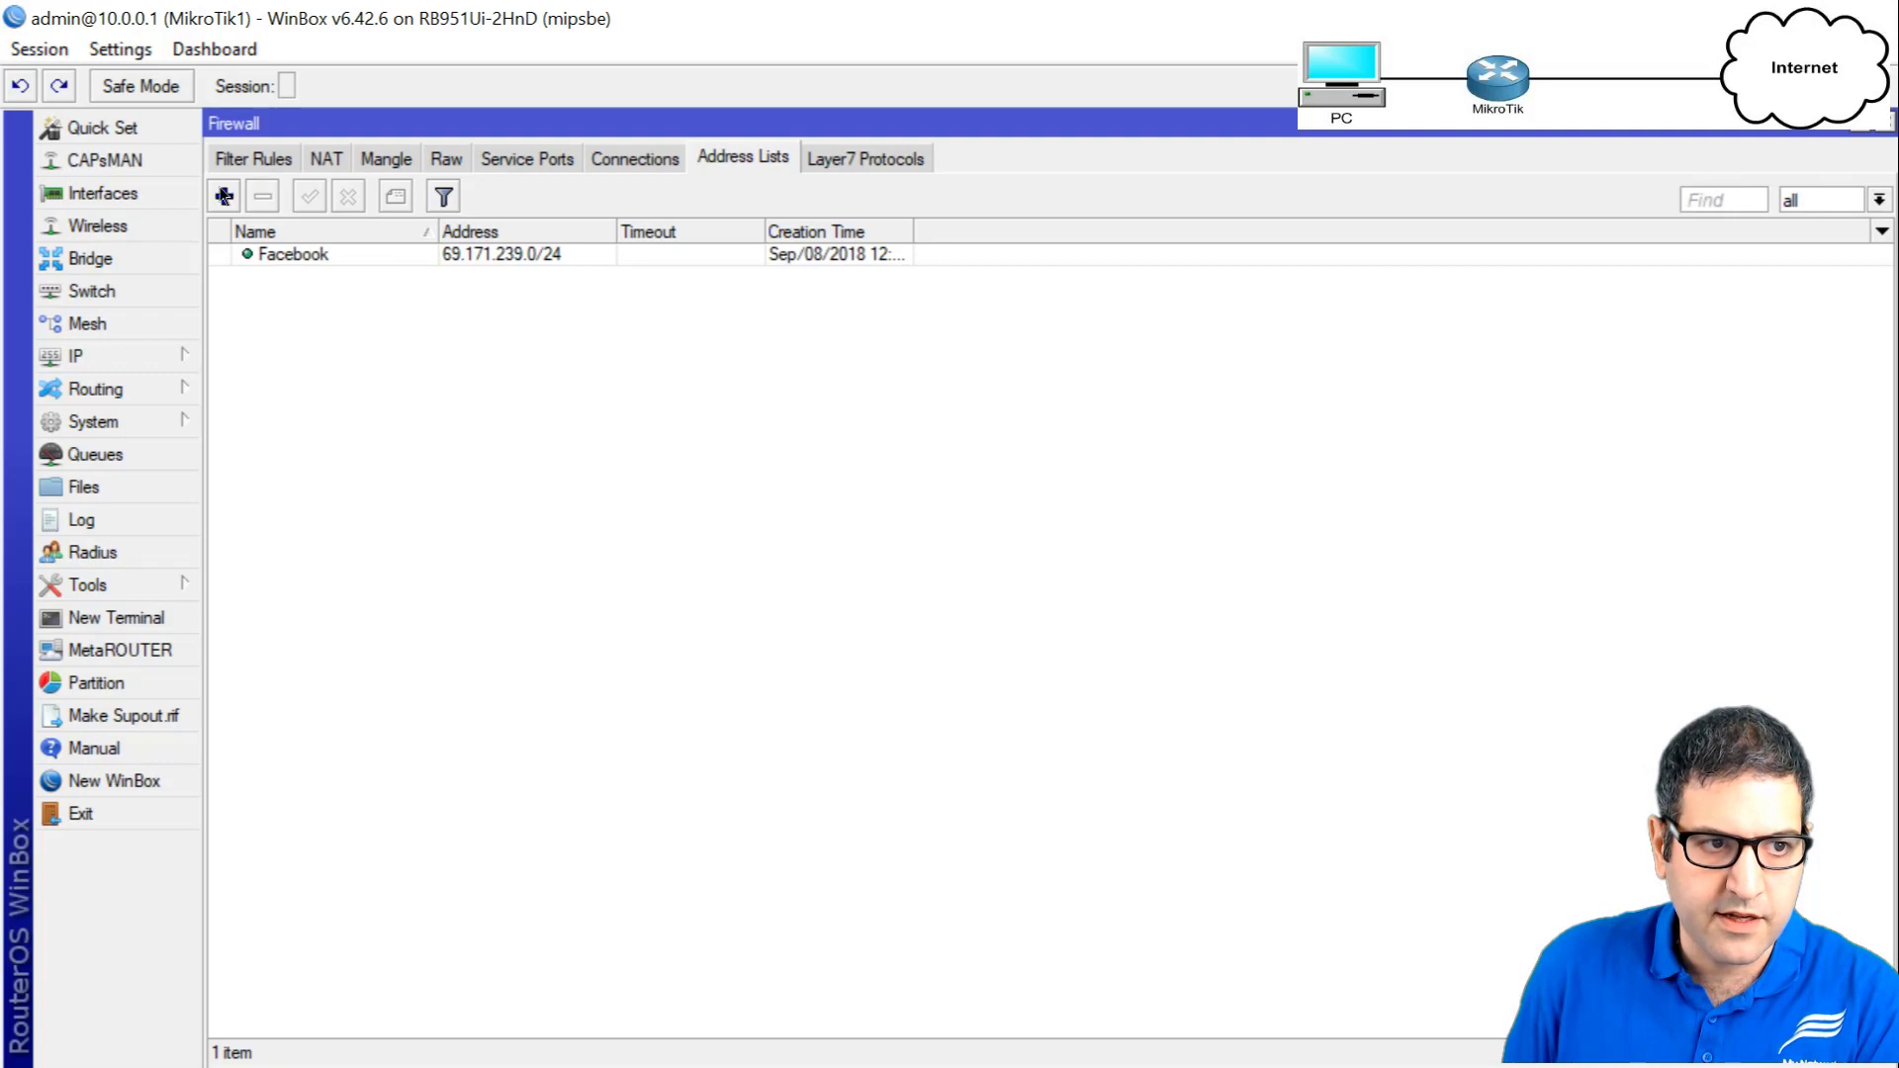
Create a second Facebook address list entry with the address 69.171.224.0/20 copied from the Facebook sheet in Excel.
{"action": "left_click", "coordinate": [224, 197]}
{"action": "left_click", "coordinate": [575, 364]}
{"action": "type", "text": "fa"}
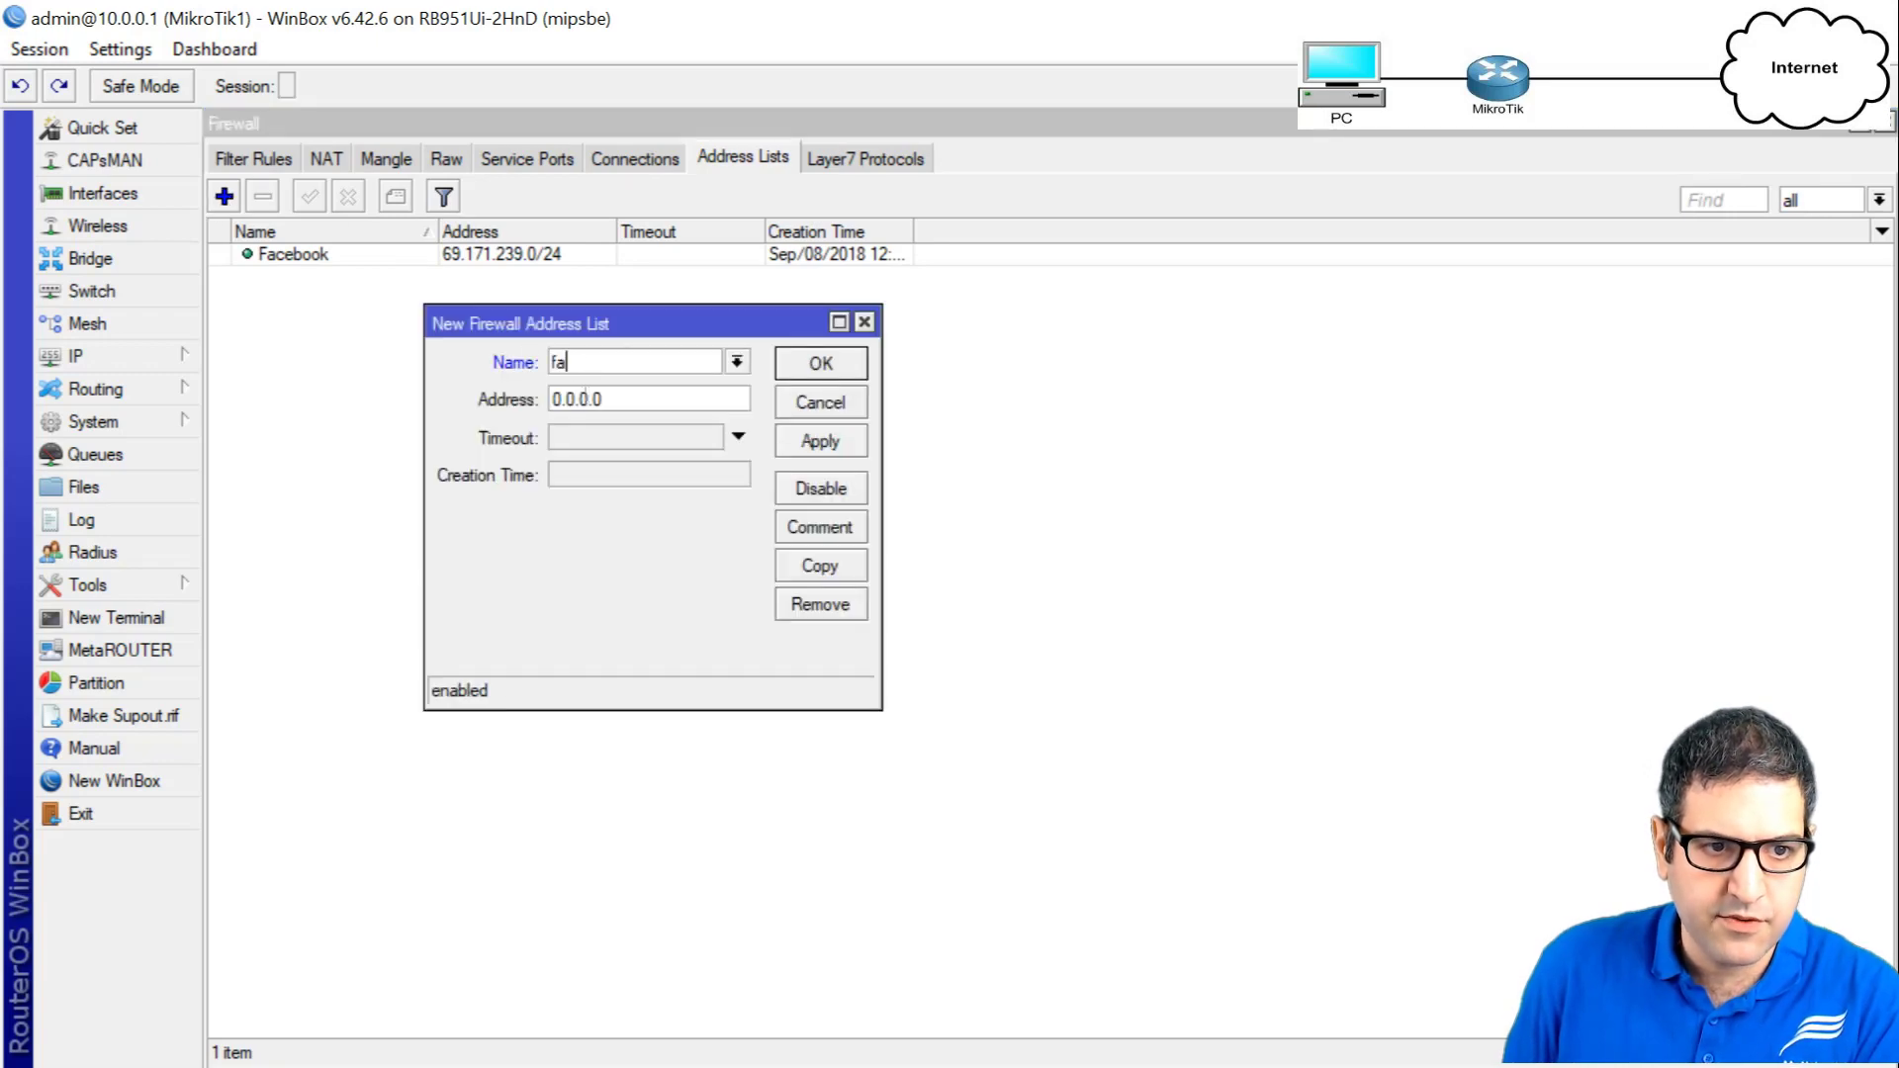
{"action": "type", "text": "c"}
{"action": "key", "text": "ctrl+a"}
{"action": "type", "text": "Fac"}
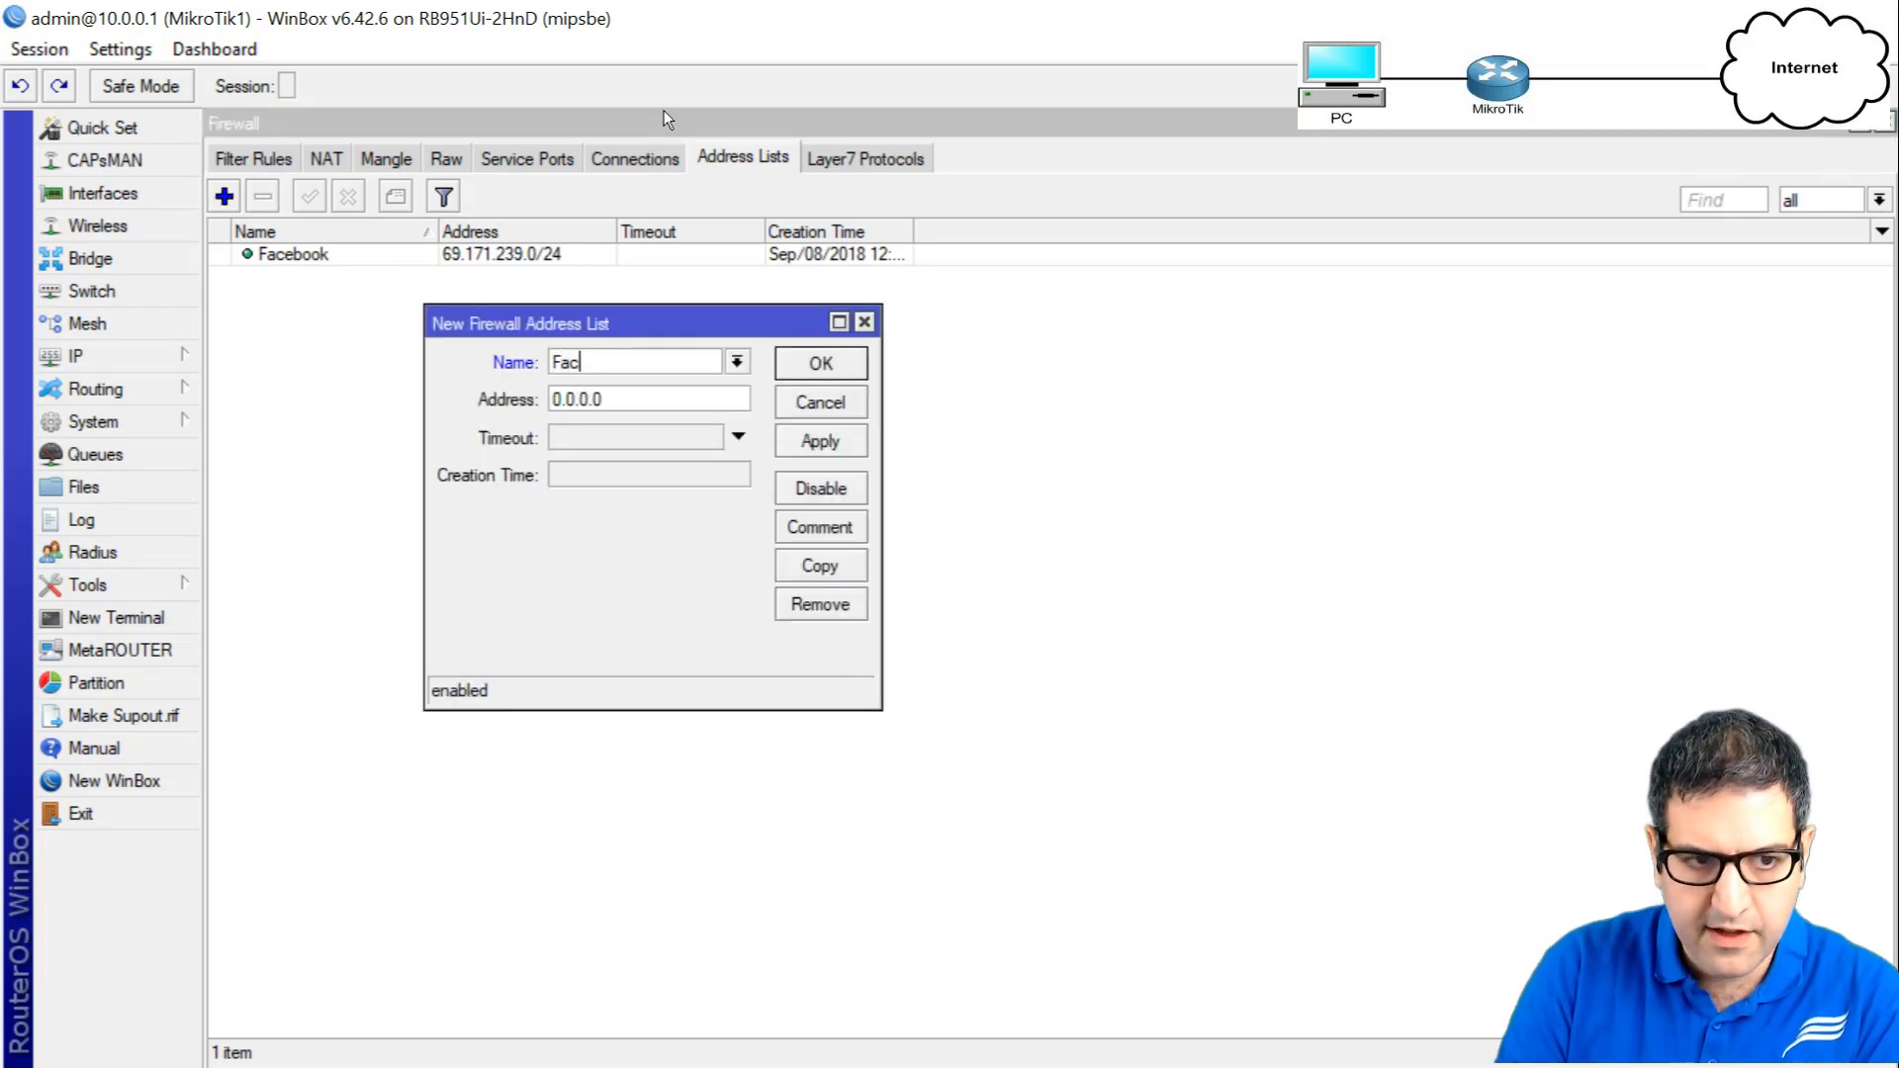
{"action": "type", "text": "ebook"}
{"action": "key", "text": "alt+Tab"}
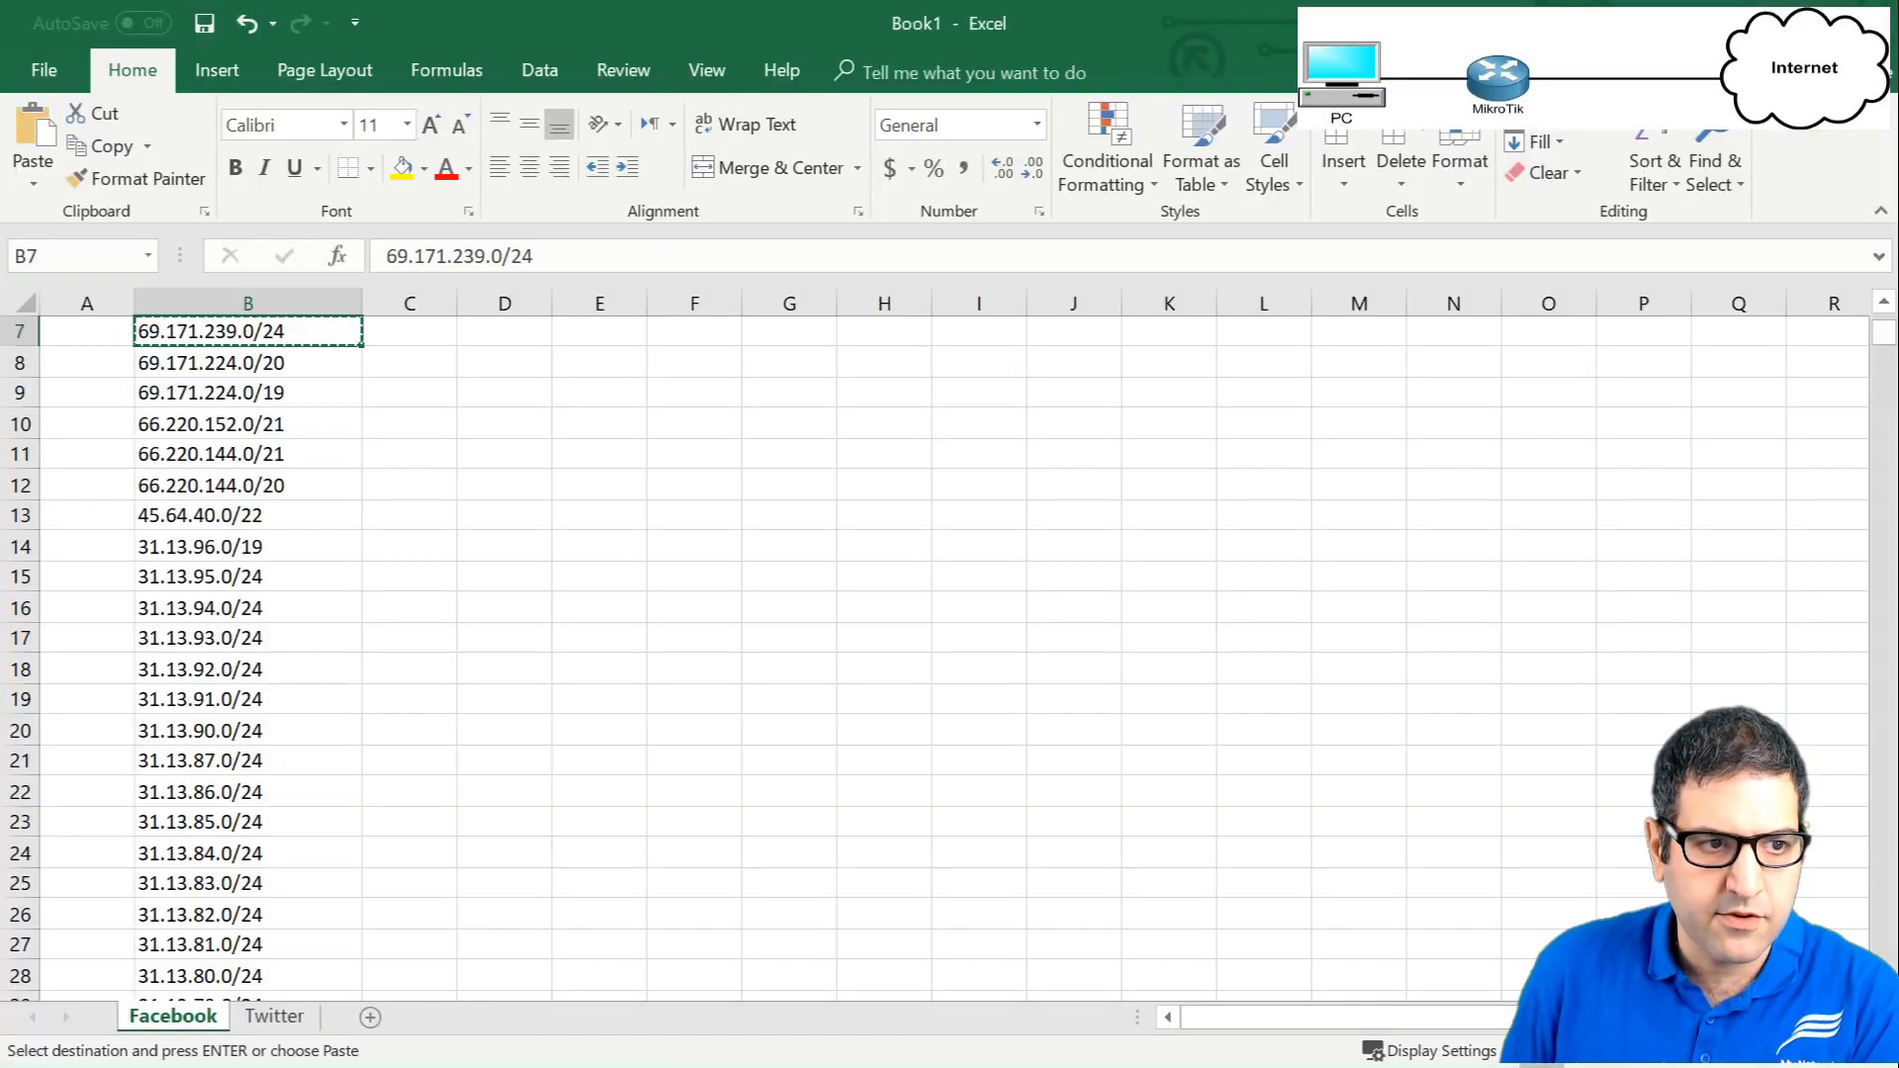
{"action": "left_click", "coordinate": [220, 363]}
{"action": "key", "text": "ctrl+c"}
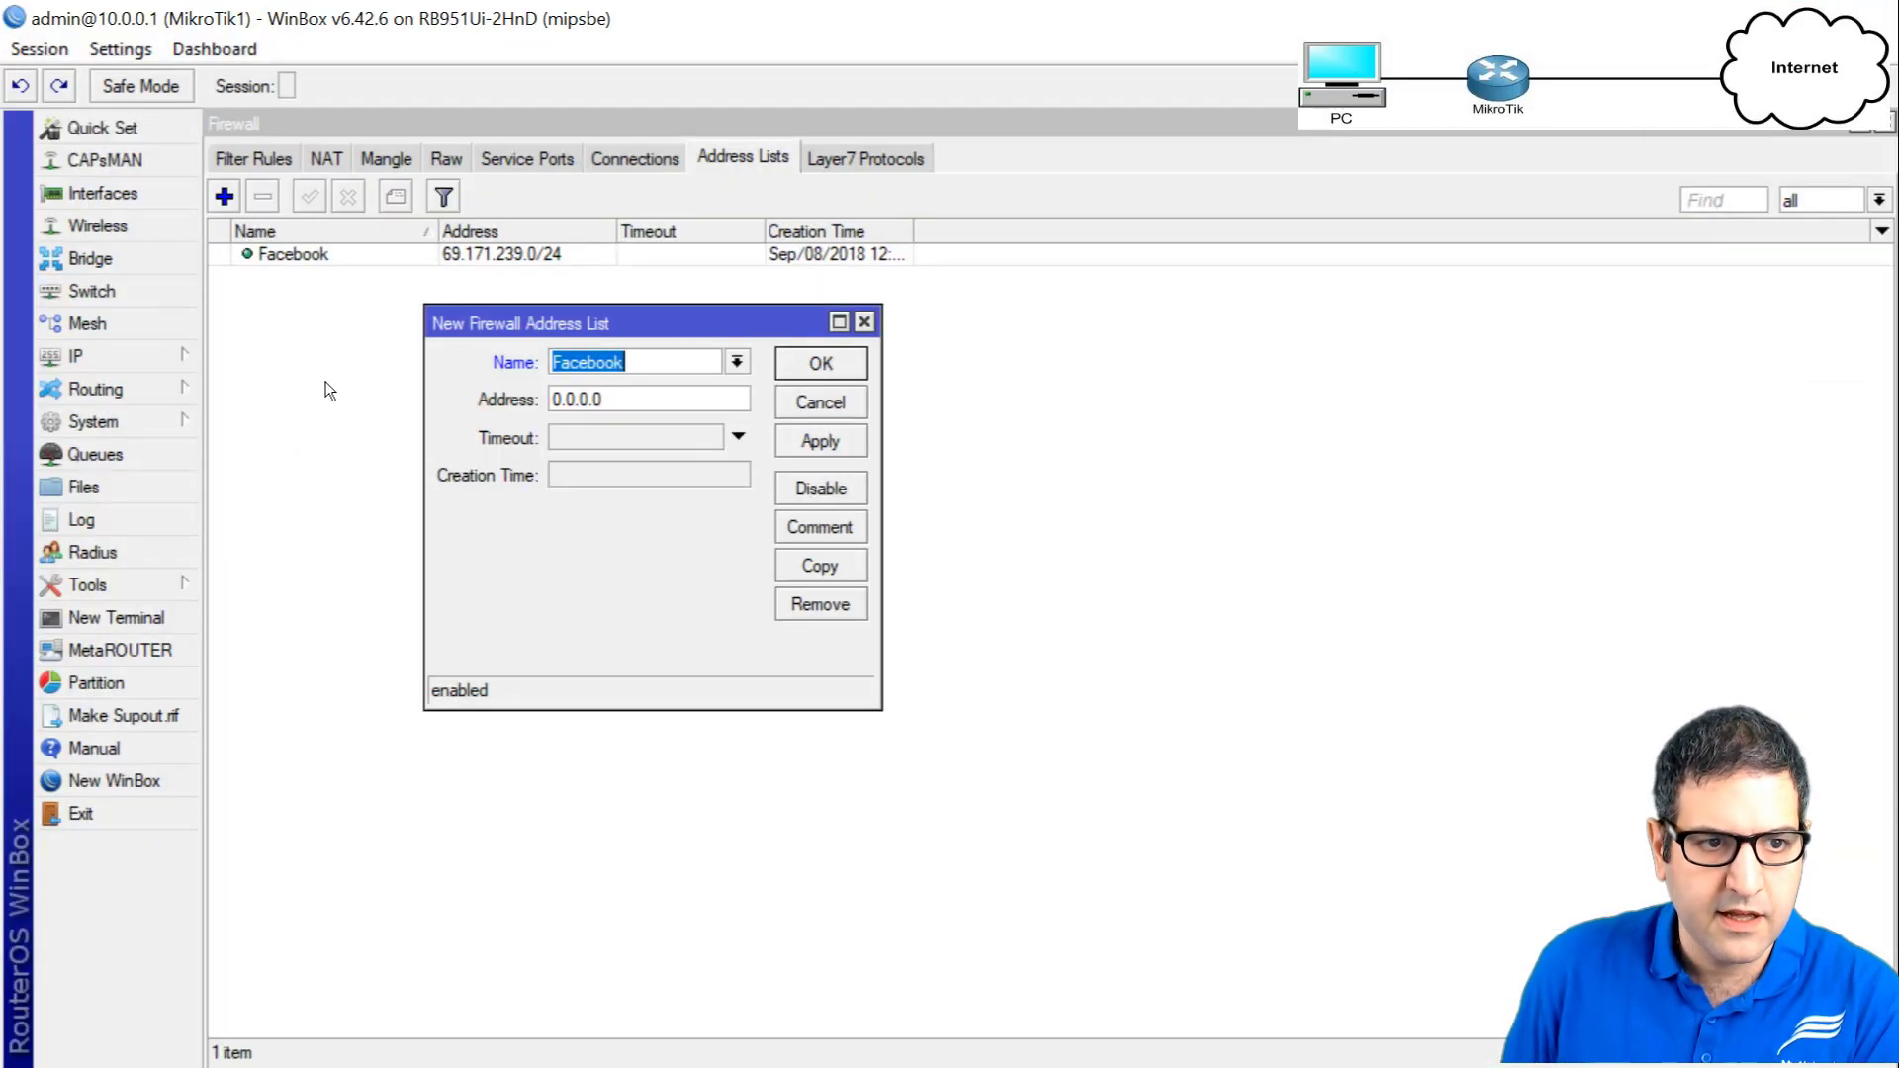
{"action": "key", "text": "Tab"}
{"action": "key", "text": "ctrl+v"}
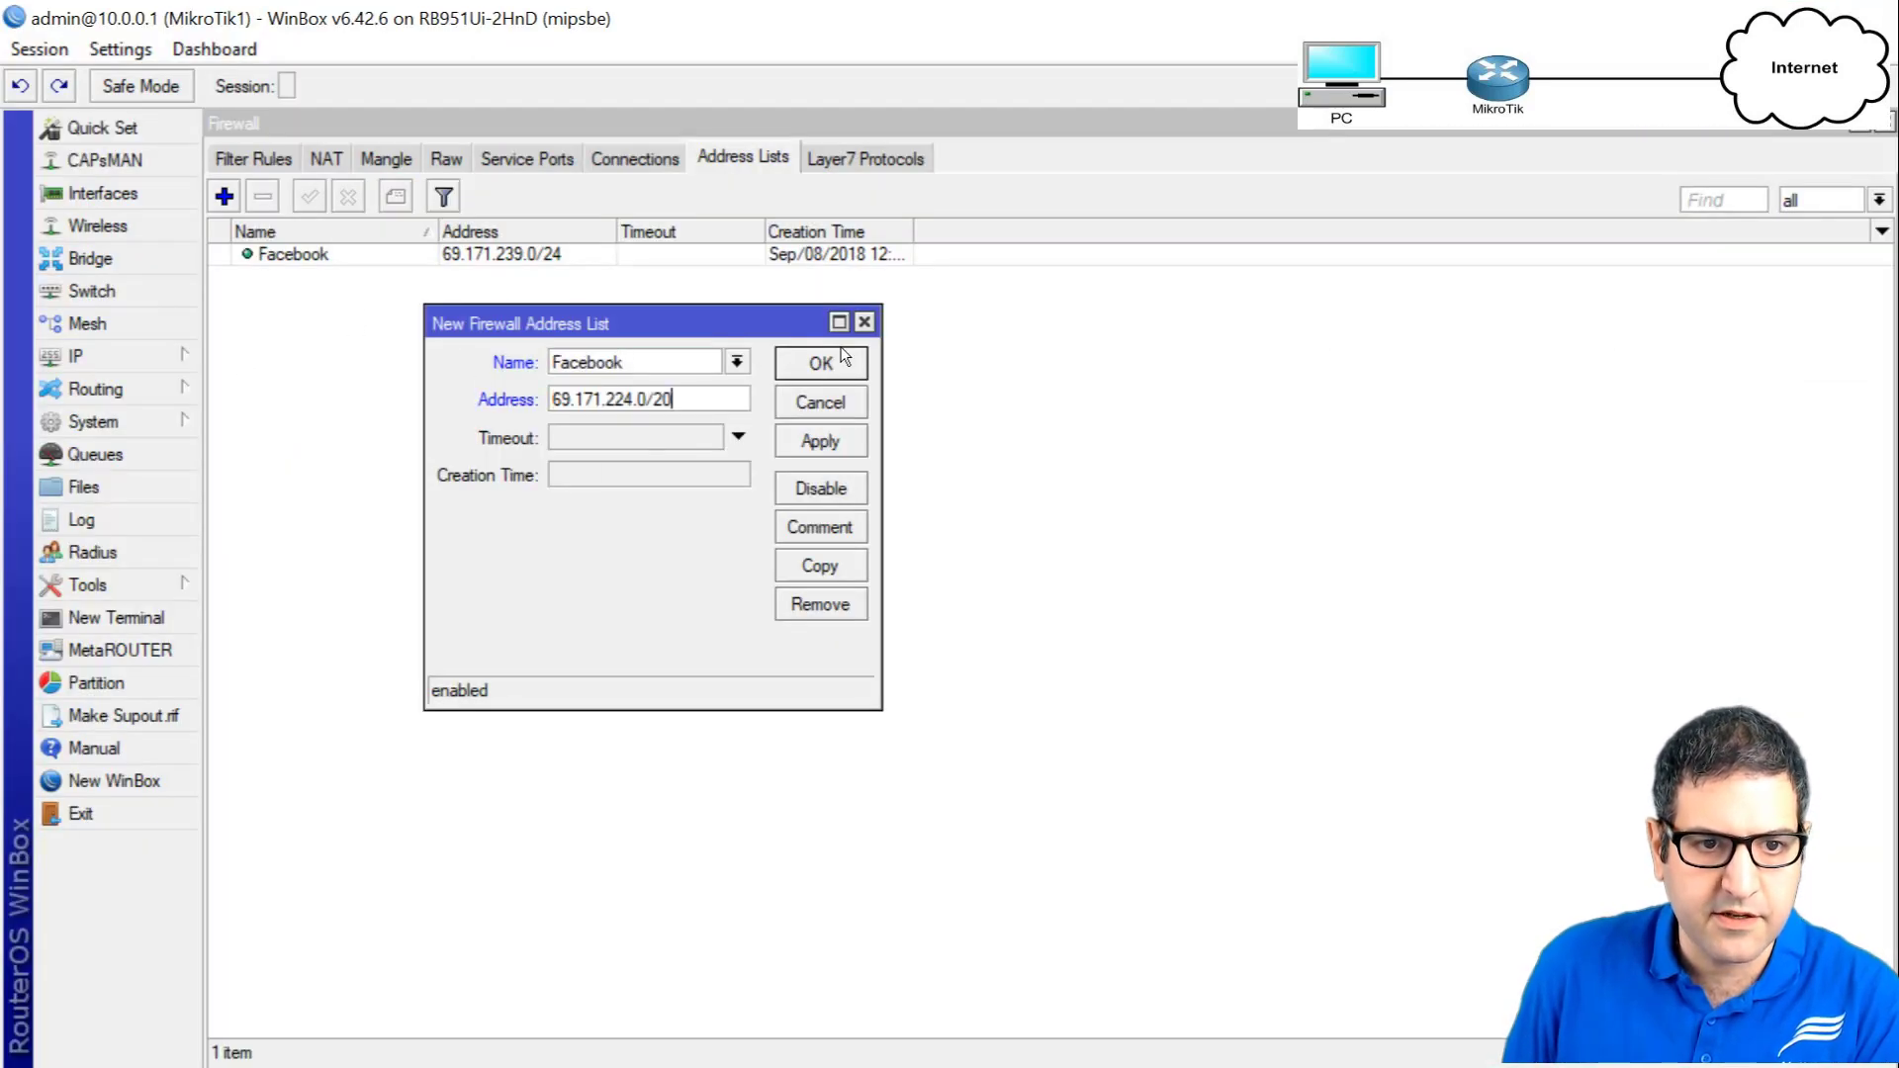
{"action": "left_click", "coordinate": [821, 363]}
Delete both Facebook entries from the firewall address lists.
{"action": "left_click", "coordinate": [363, 259]}
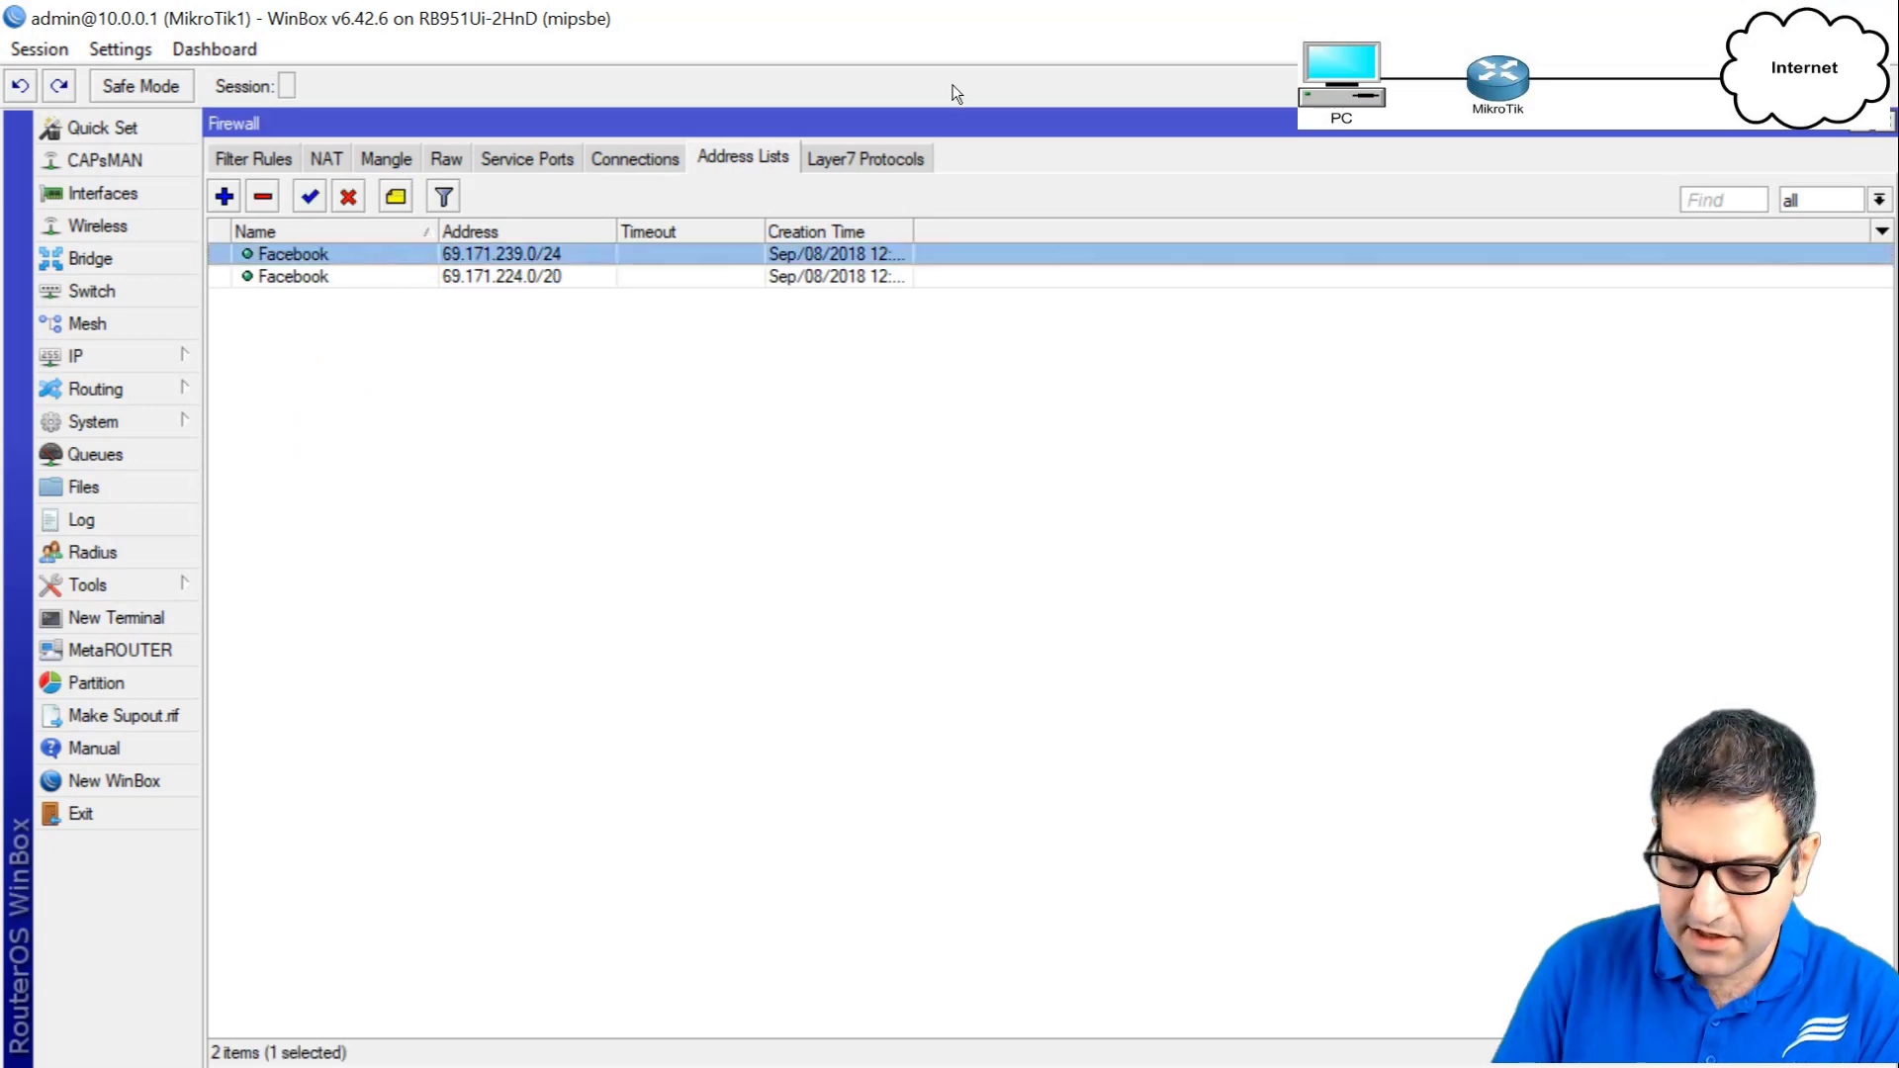
{"action": "key", "text": "ctrl+a"}
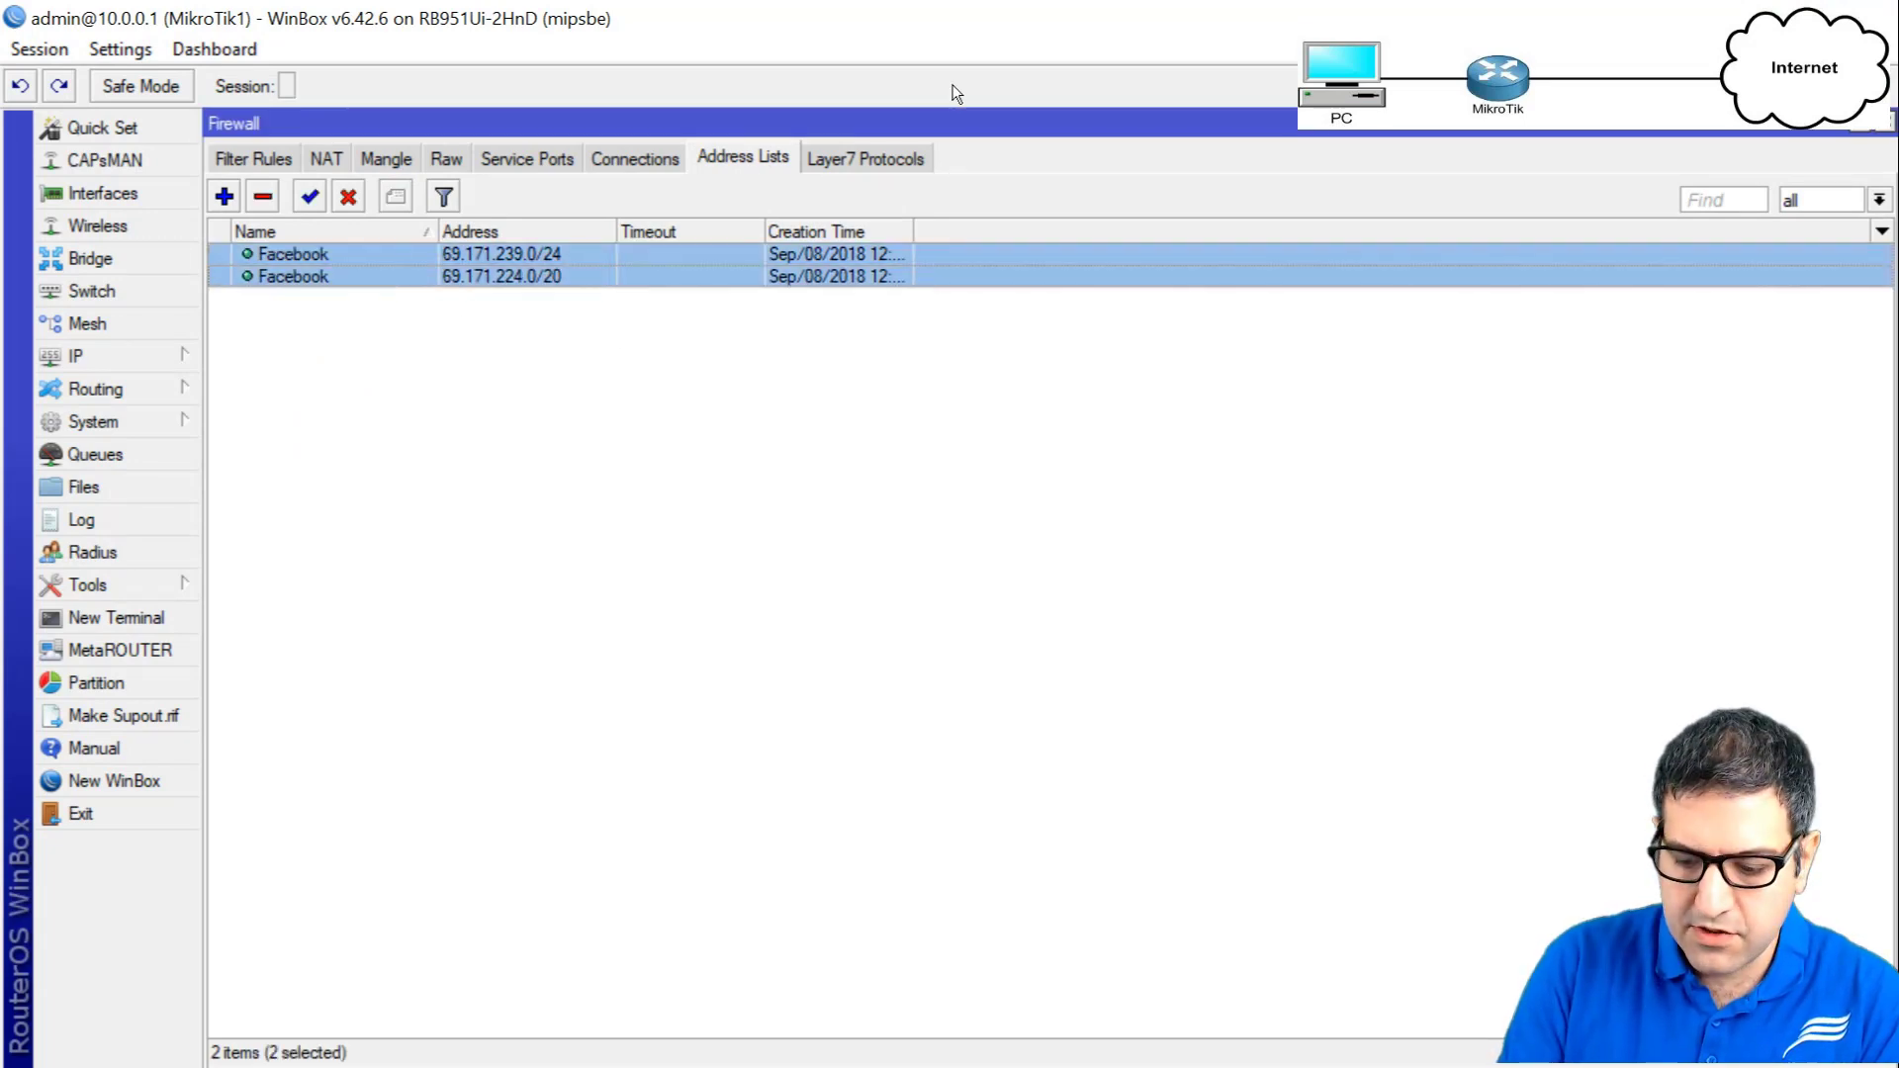
{"action": "key", "text": "Delete"}
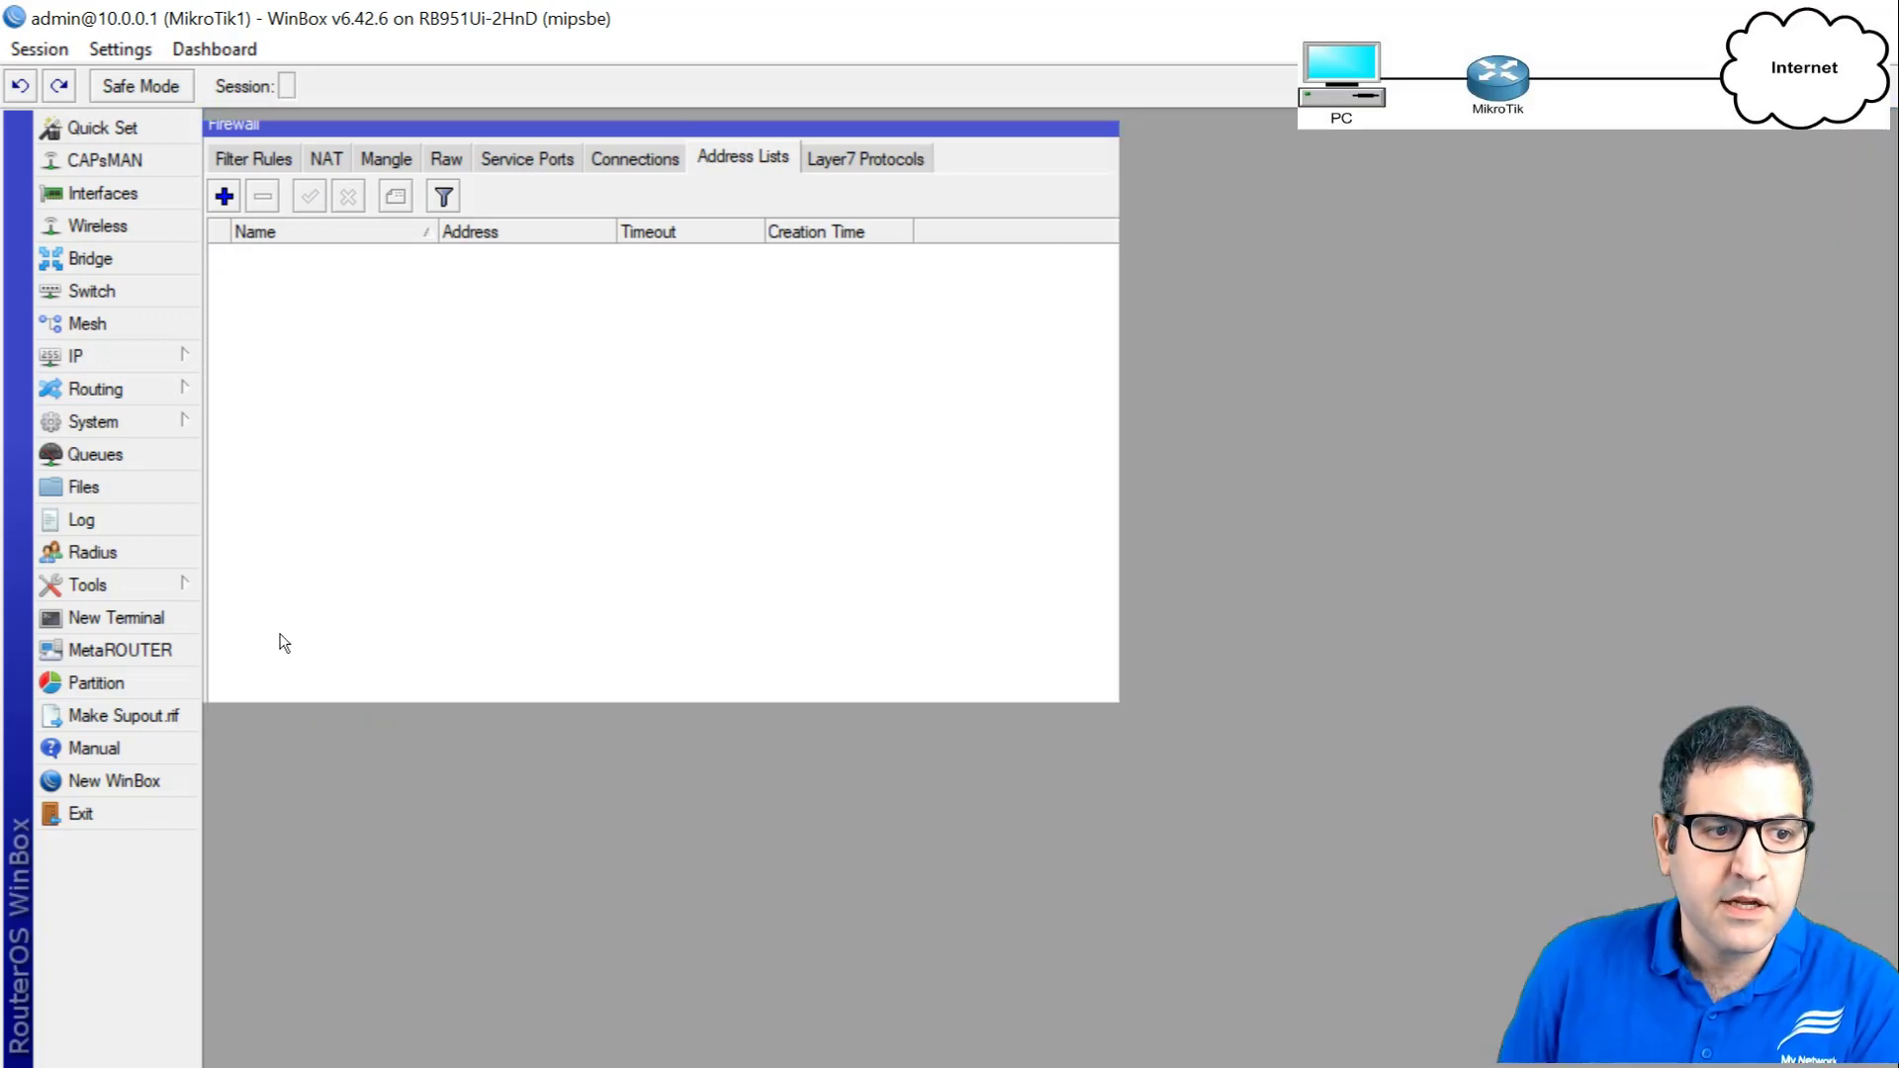
Return to the terminal and enter "ip firewall address-list add", requesting help on the available commands and parameters.
{"action": "left_click", "coordinate": [128, 623]}
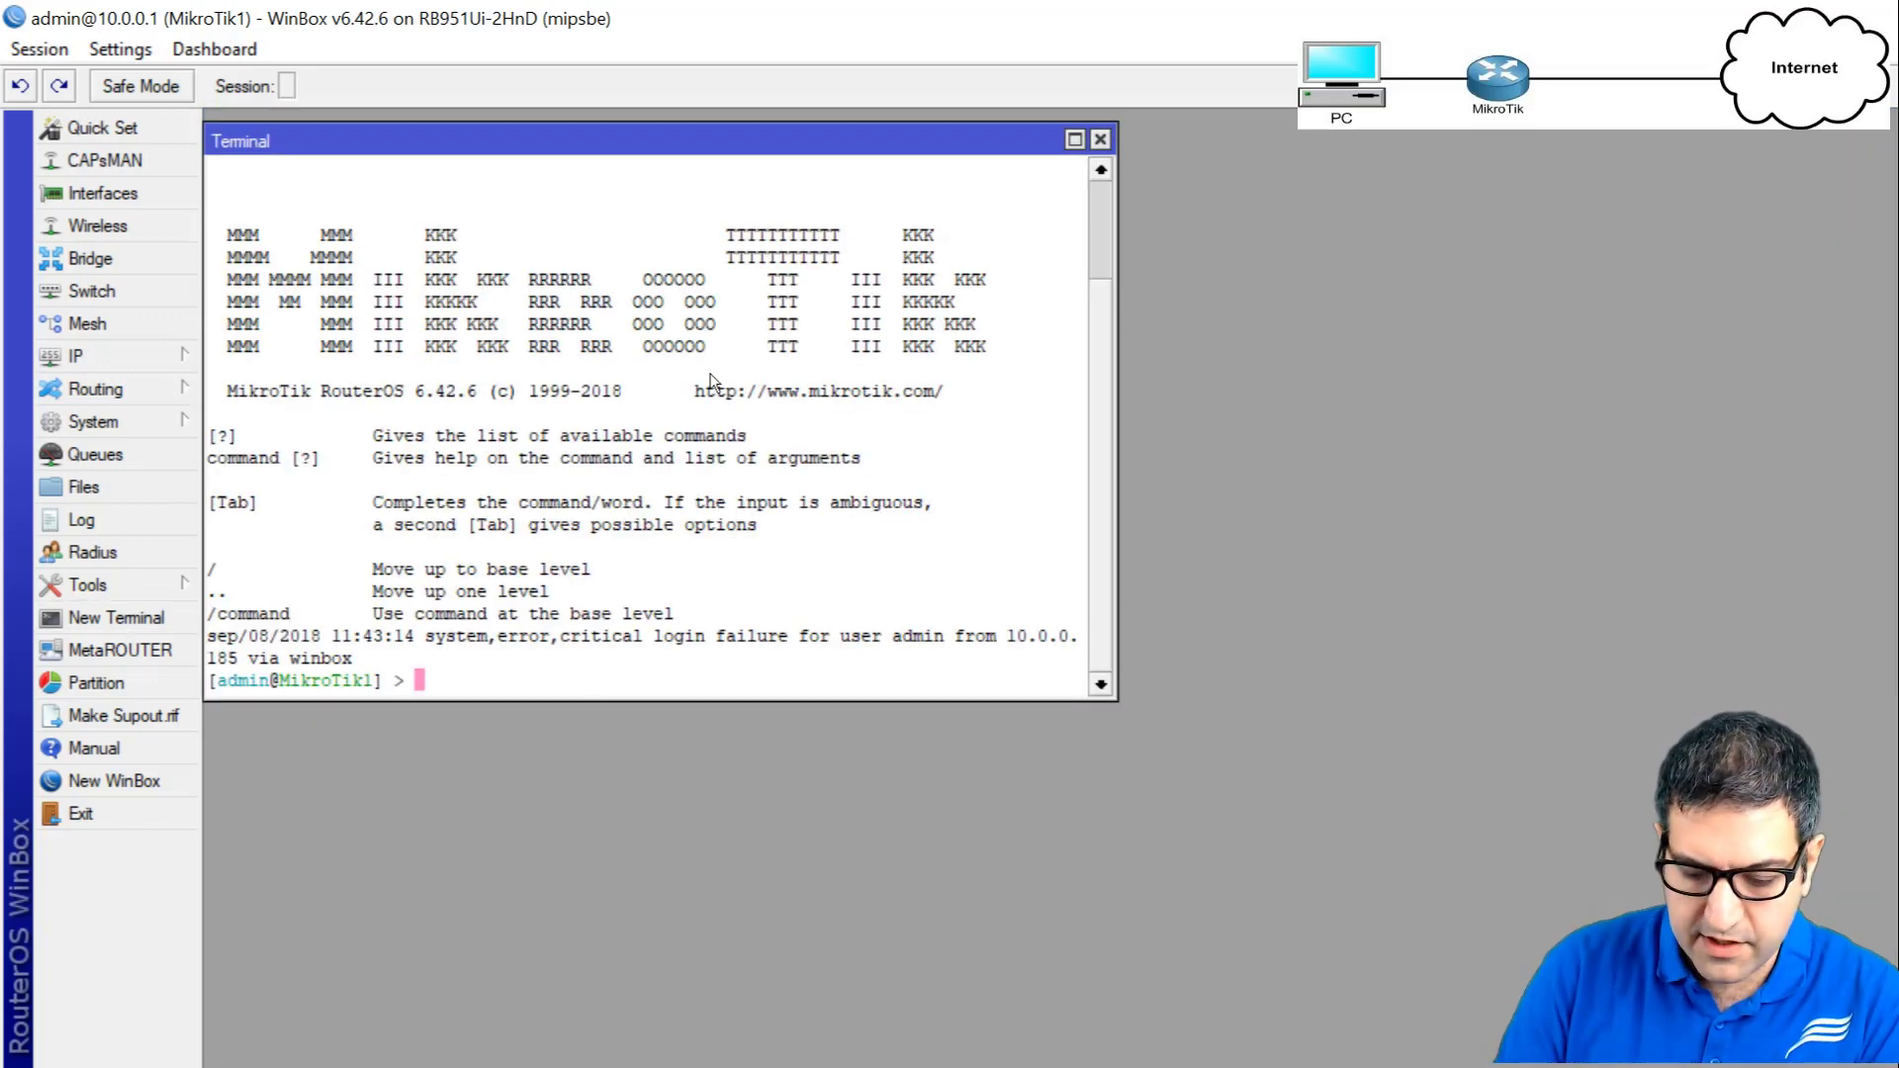
{"action": "type", "text": "ip firewall address-list"}
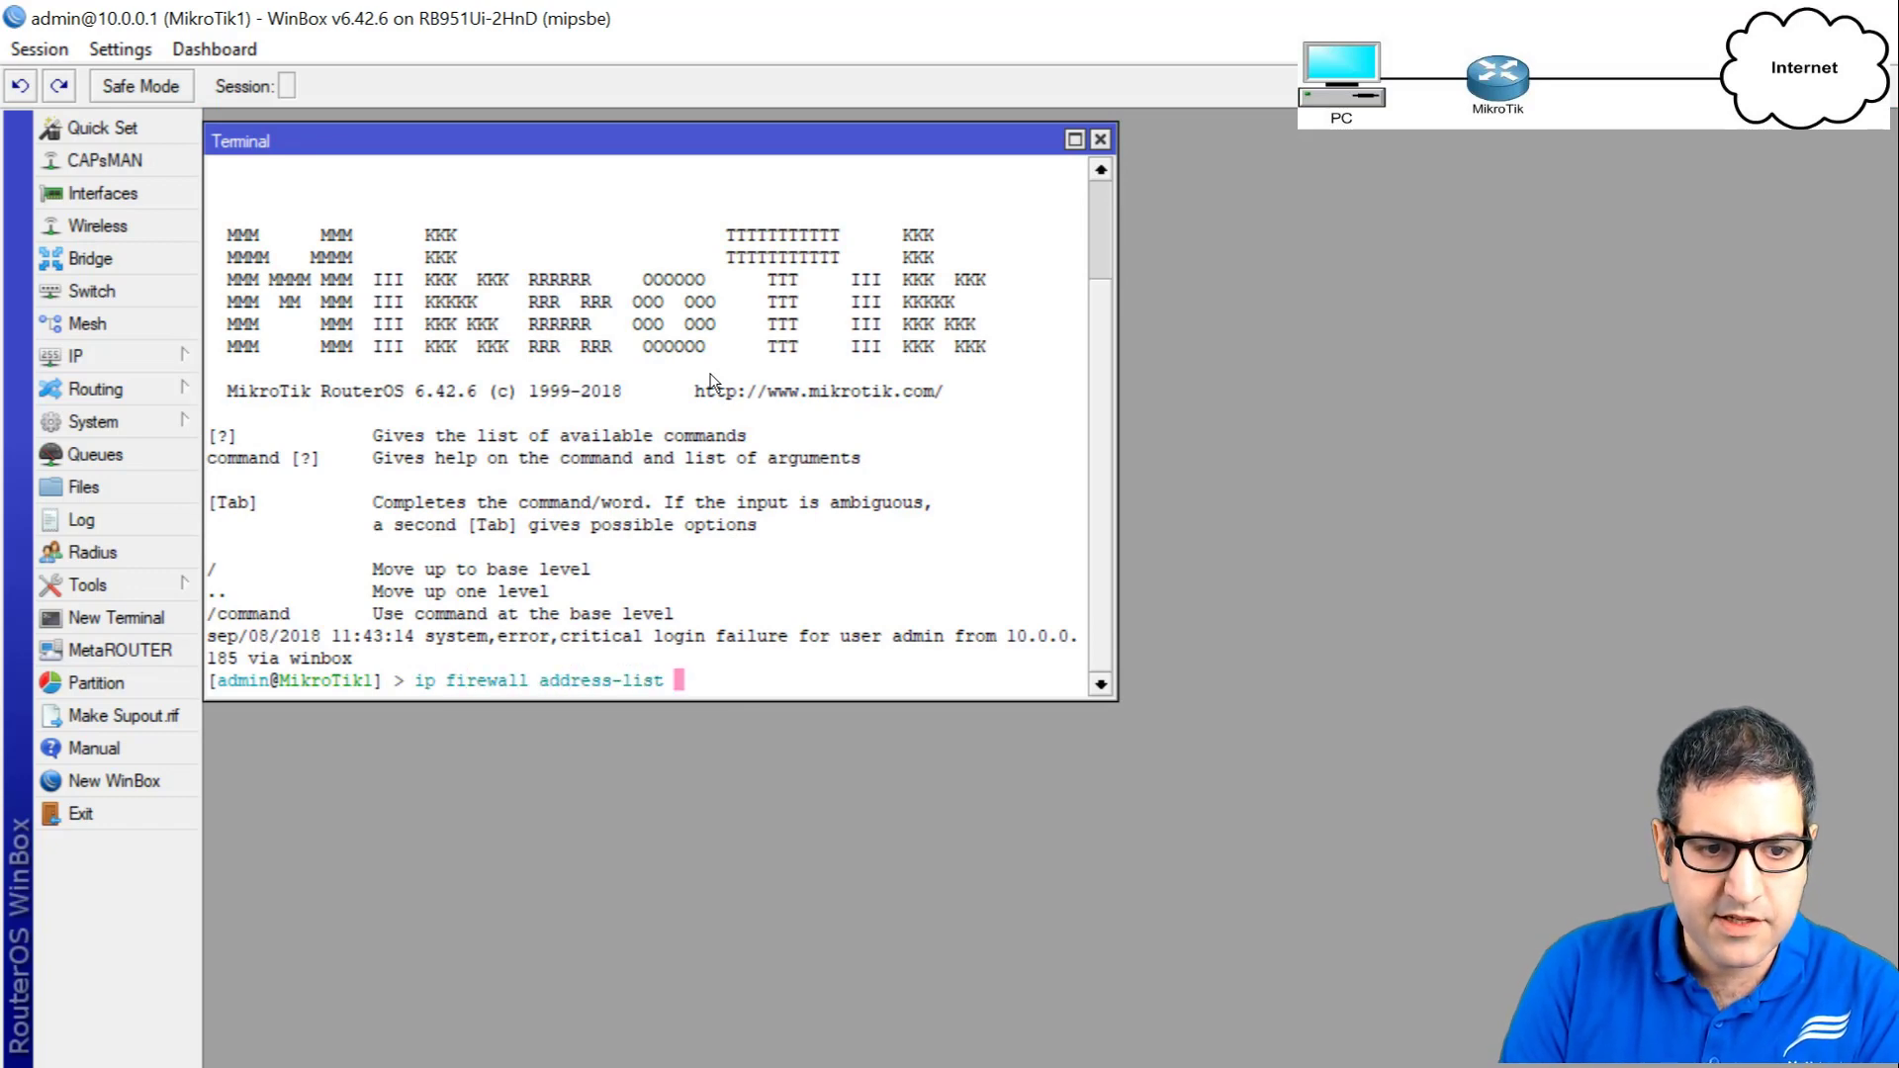
{"action": "key", "text": "question"}
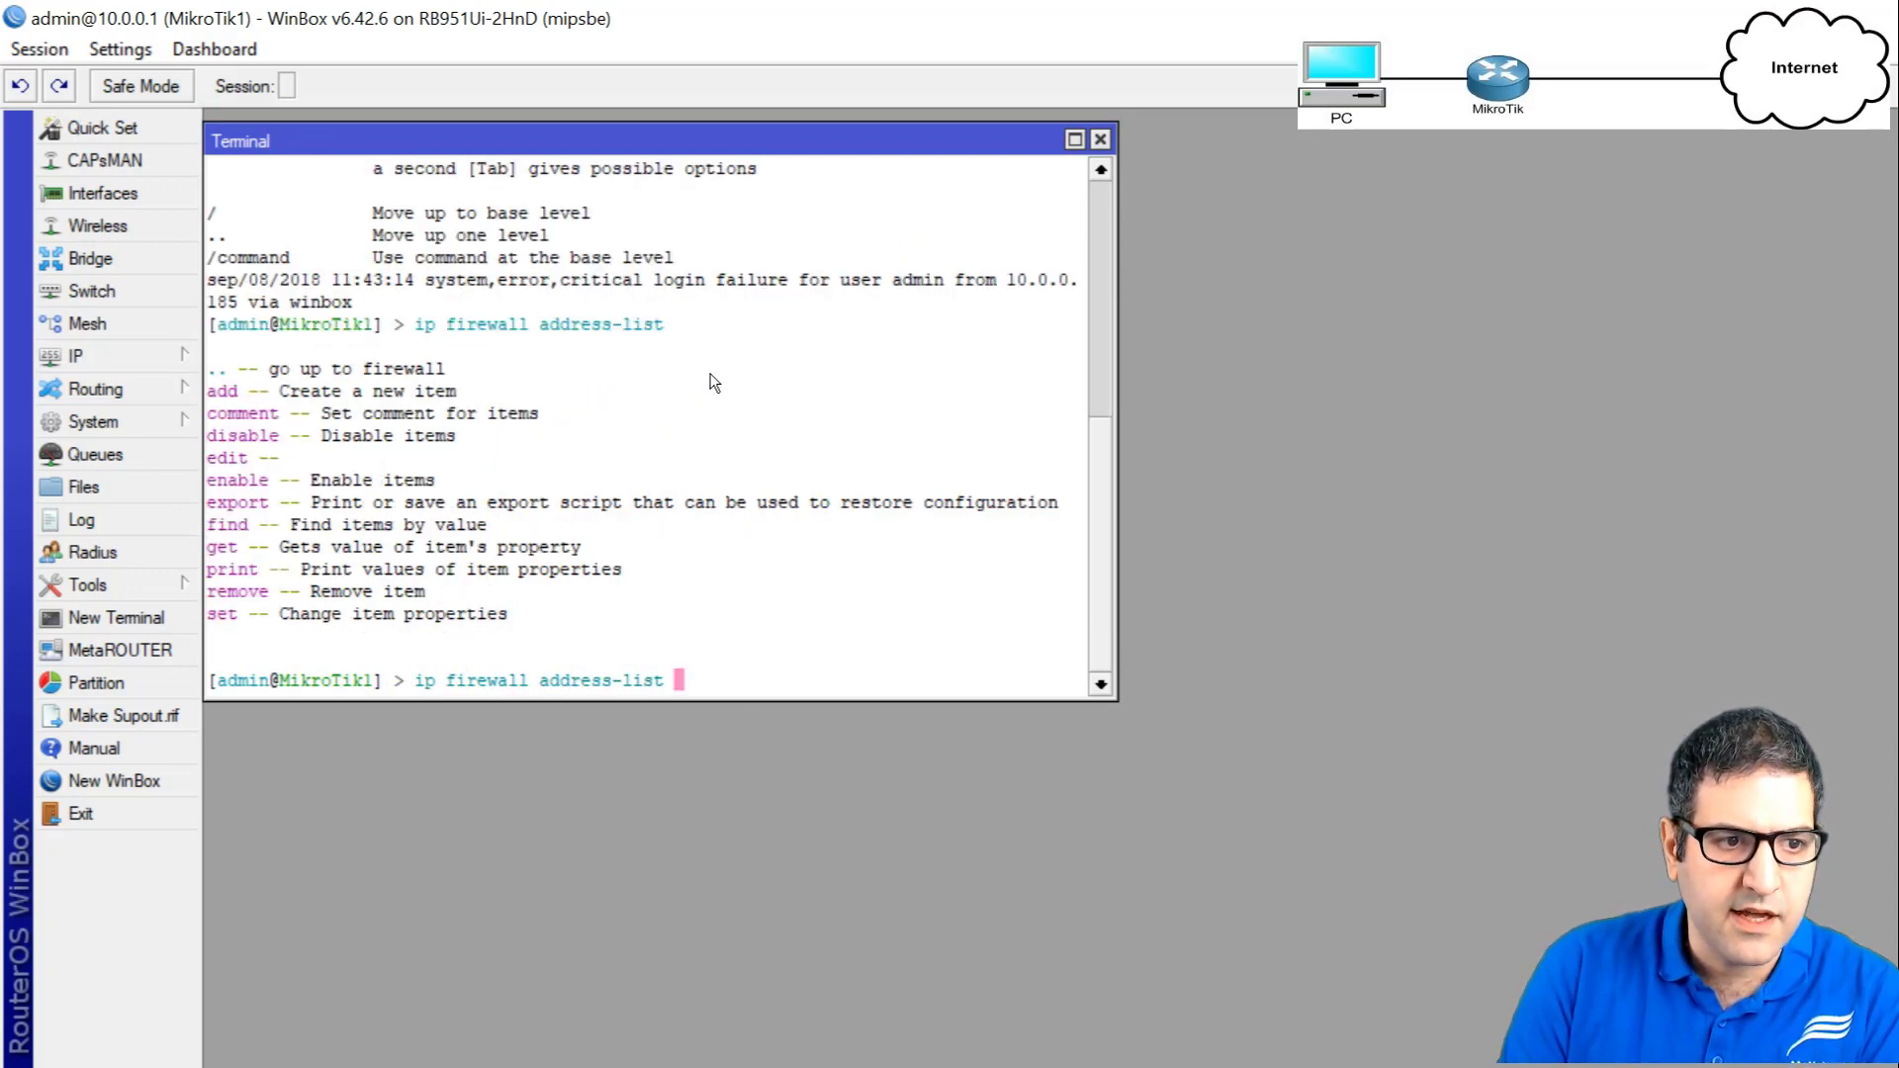
{"action": "type", "text": "add"}
{"action": "key", "text": "question"}
Extend the terminal command with "list=Facebook address=", checking the parameter help and leaving the address value empty.
{"action": "type", "text": "li"}
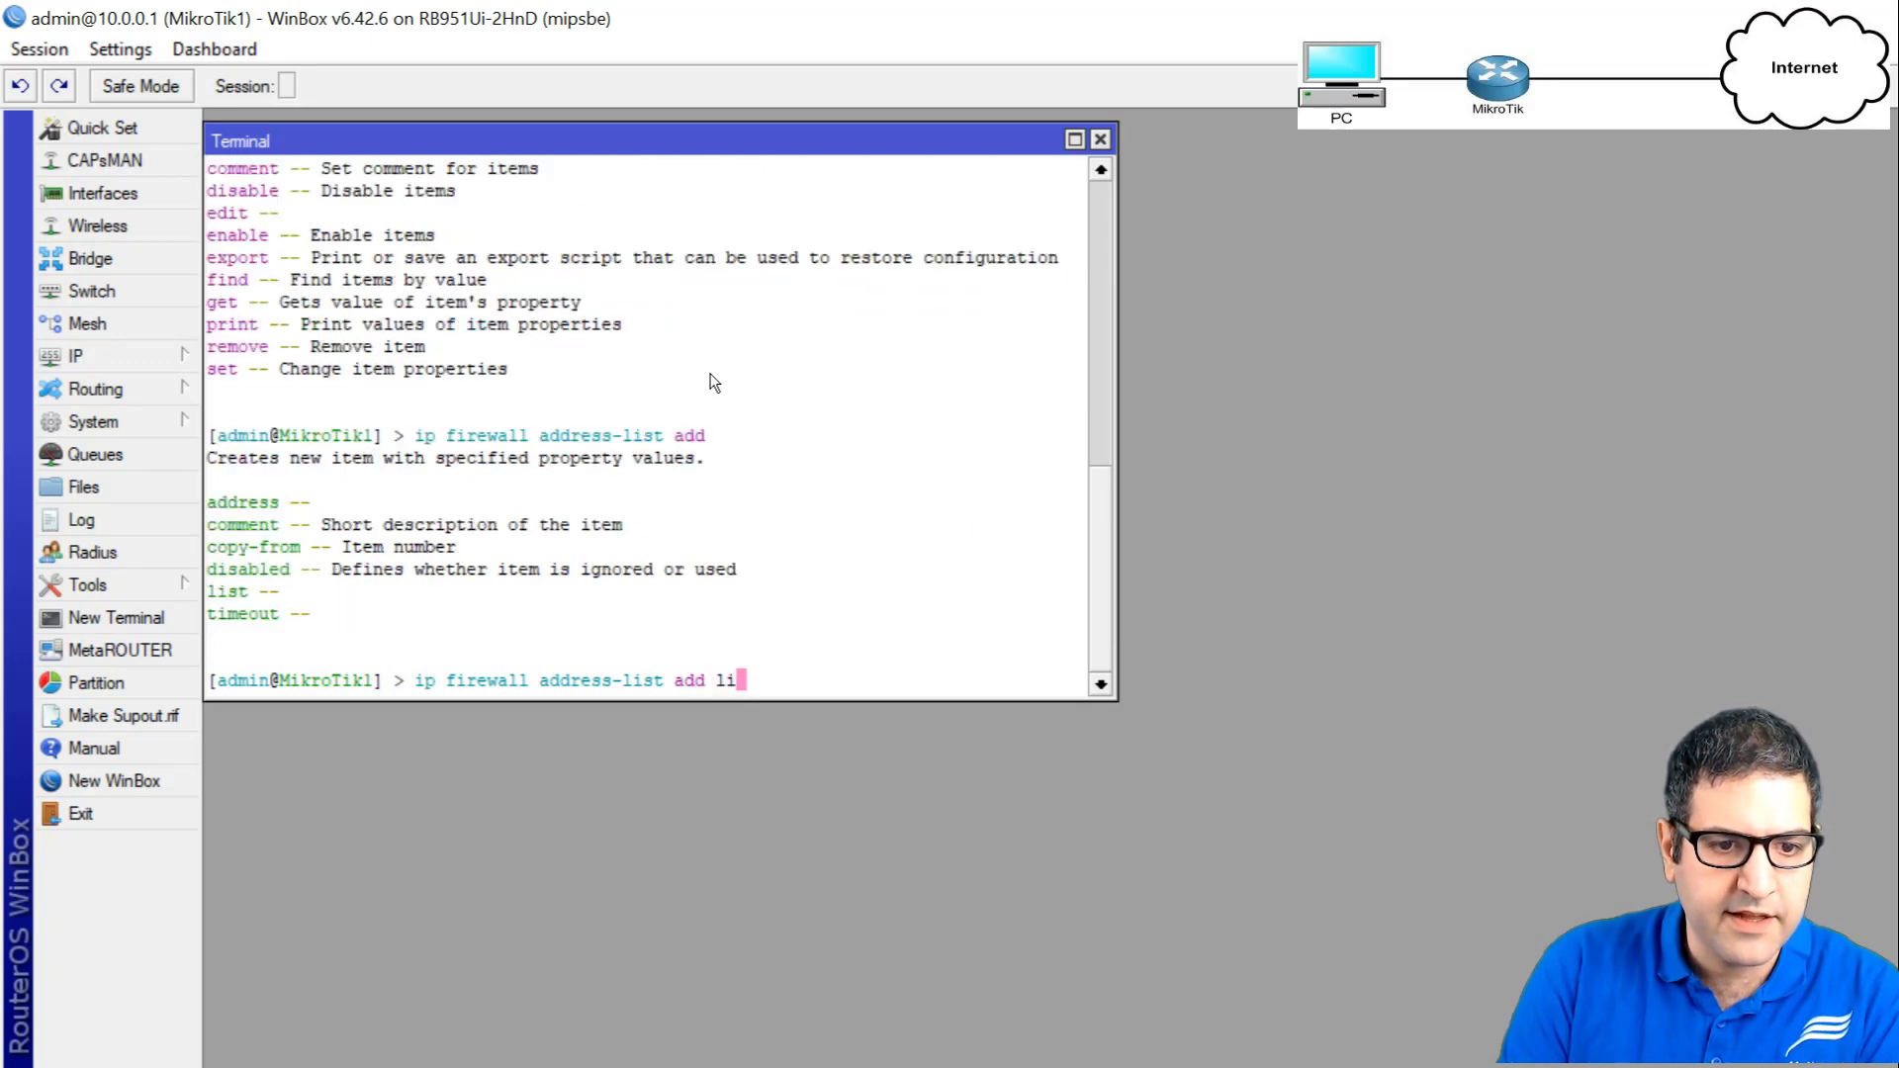
{"action": "type", "text": "st=Faceboo"}
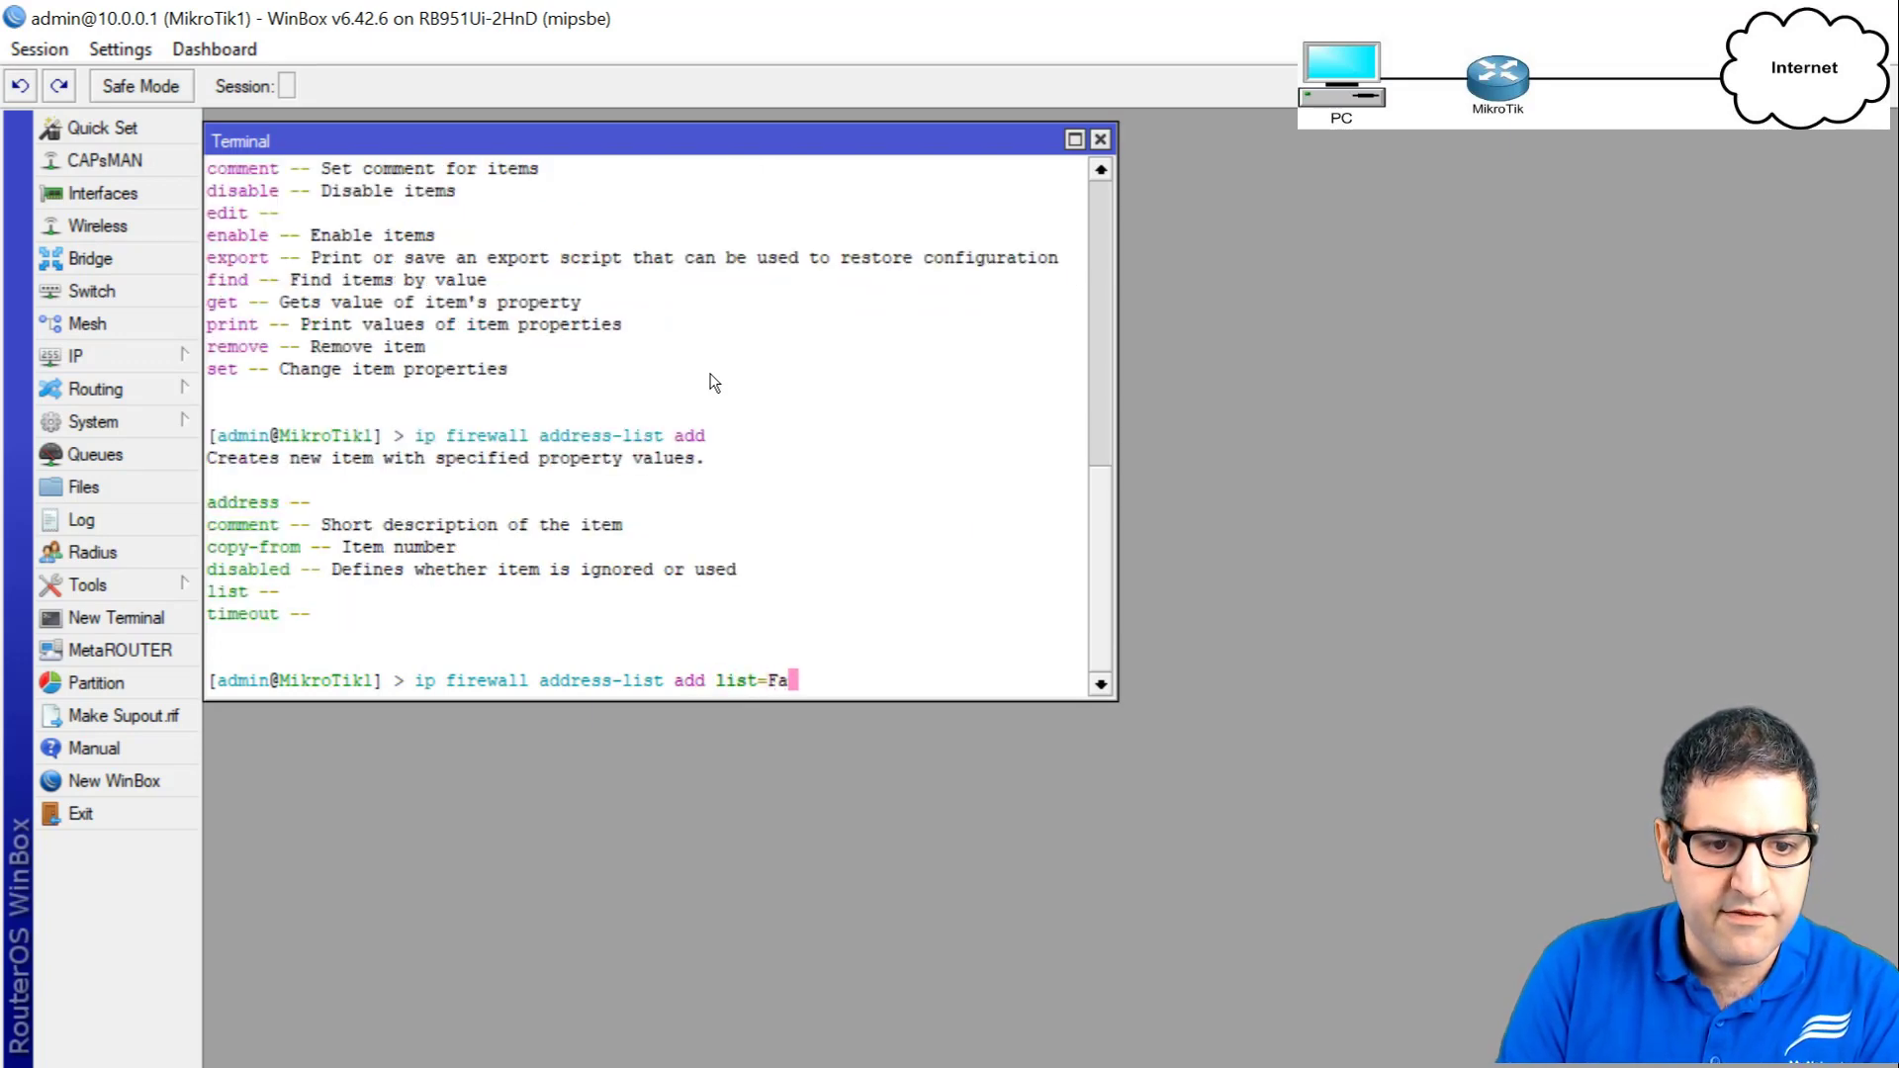
{"action": "key", "text": "BackSpace"}
{"action": "key", "text": "BackSpace"}
{"action": "type", "text": "ook"}
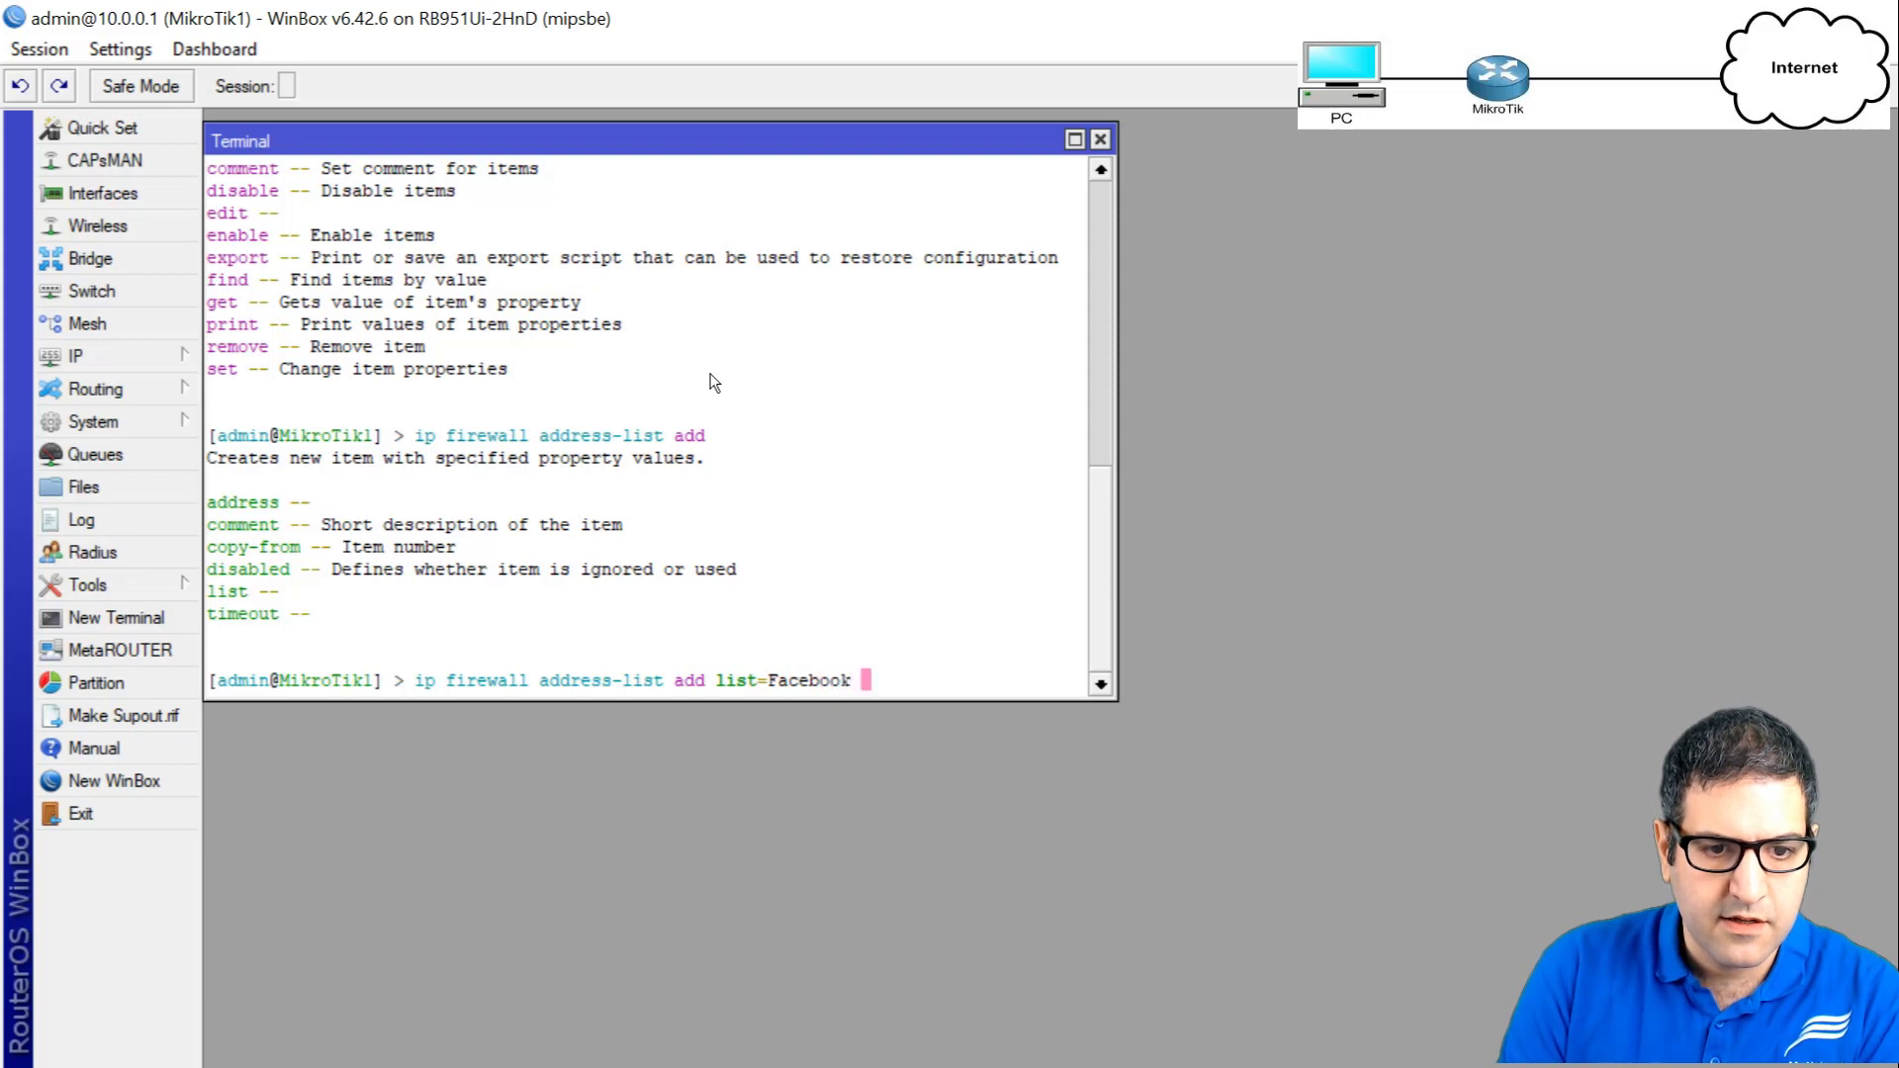
{"action": "key", "text": "question"}
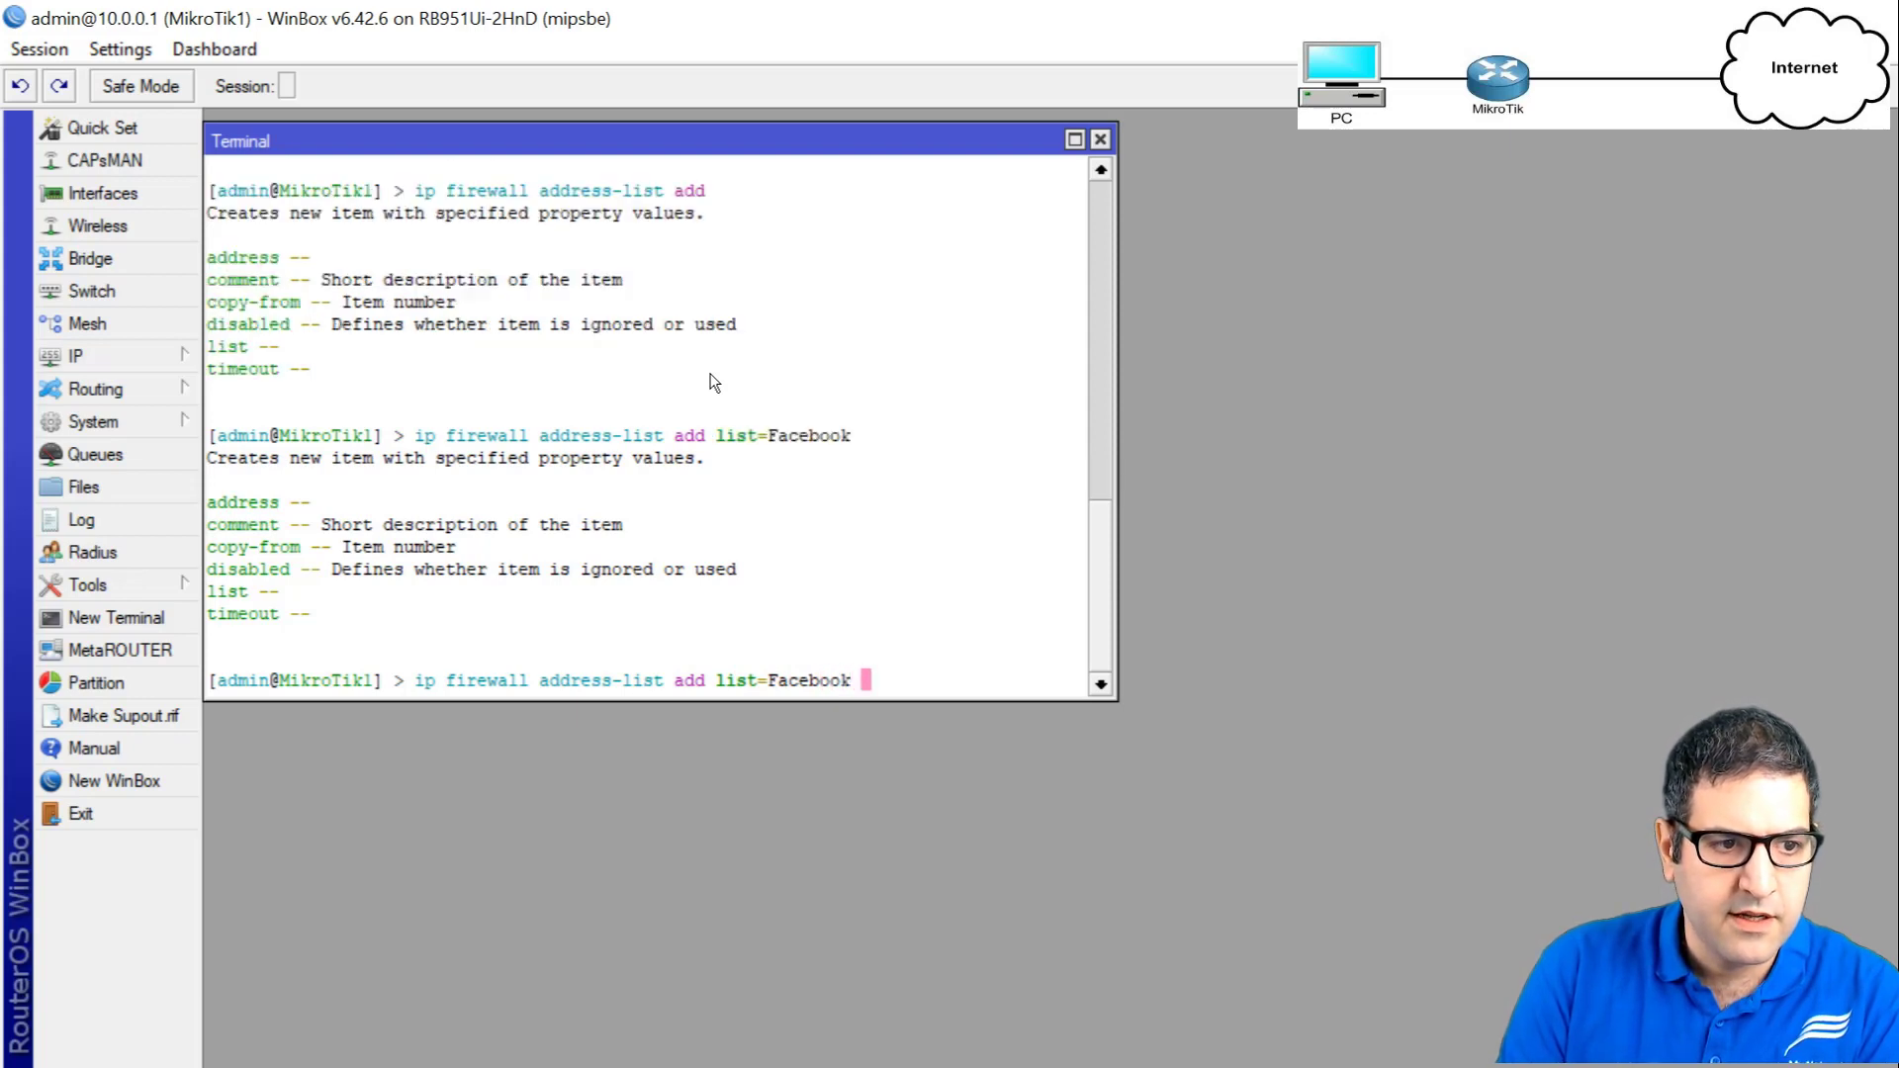
{"action": "type", "text": "address="}
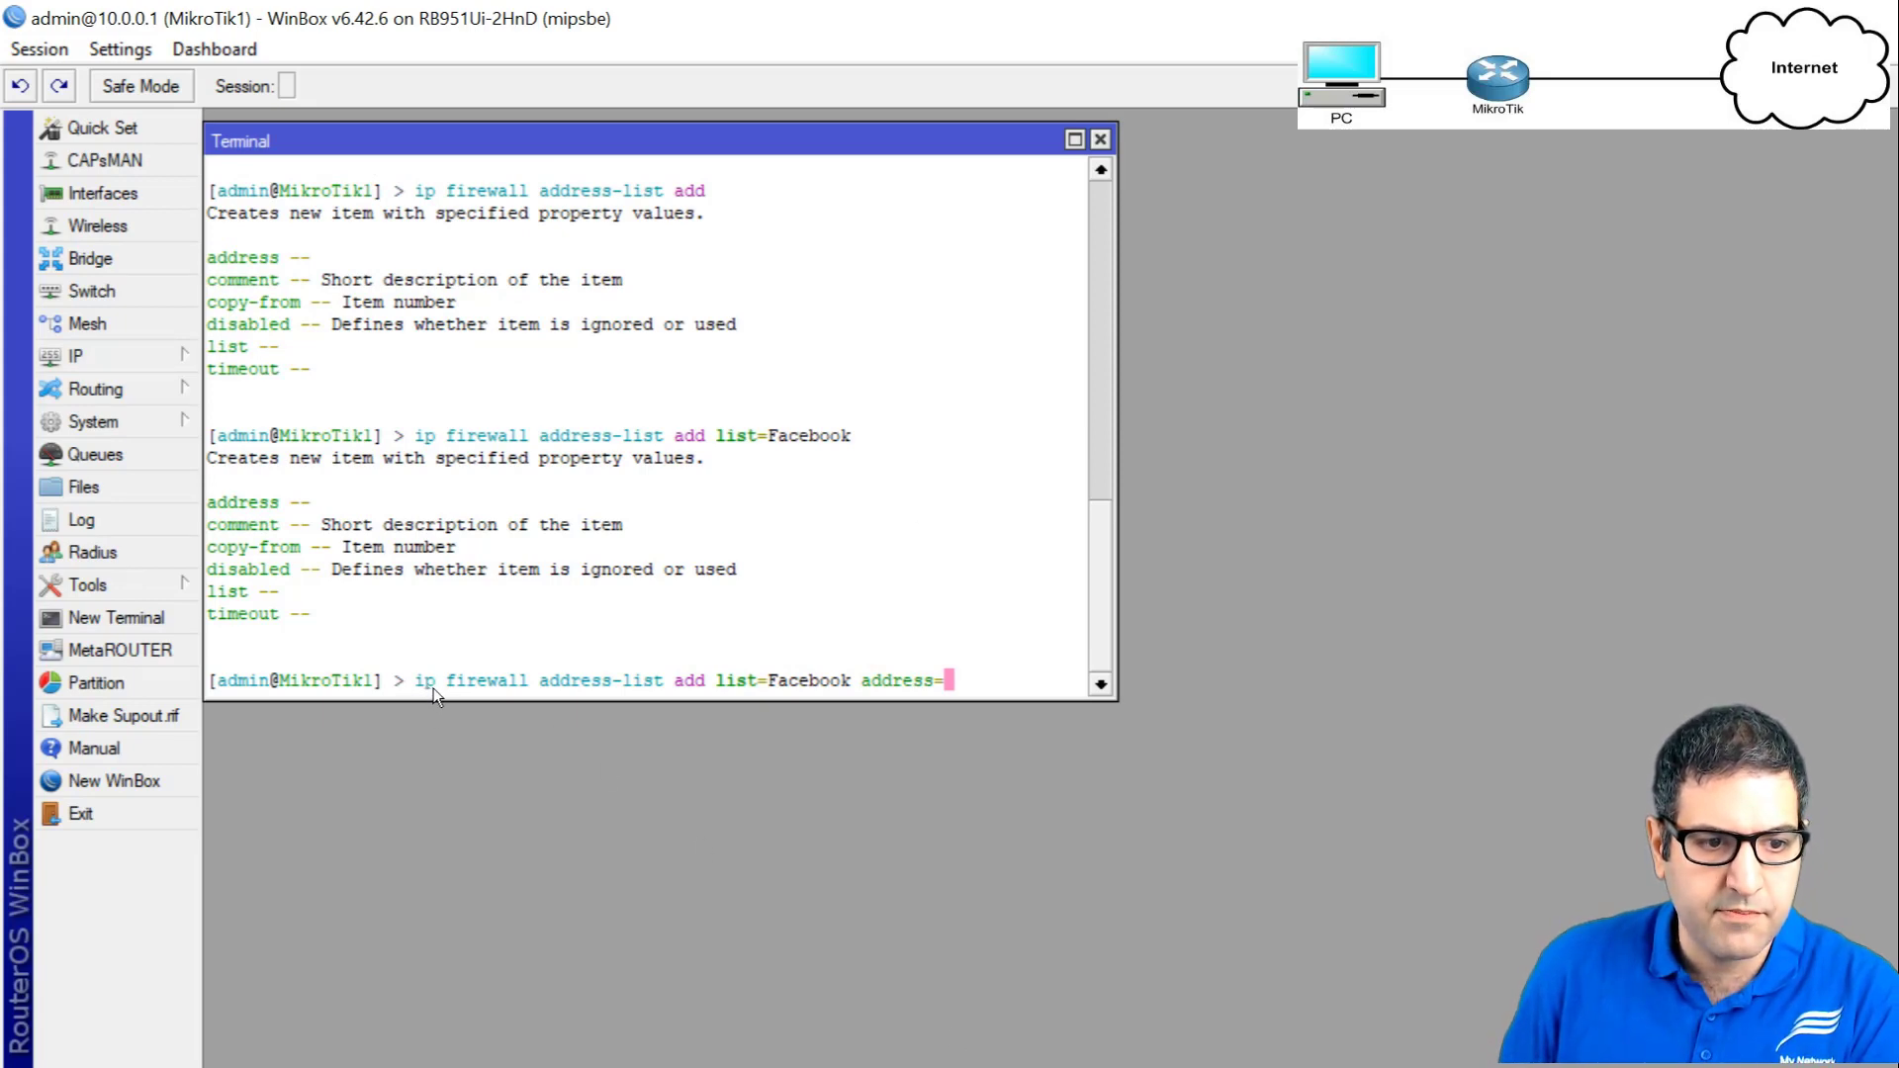
Copy "ip firewall address-list add list=Facebook address=" from the terminal into cell A7 of Excel's Facebook sheet and fit column A to the text.
{"action": "left_click_drag", "start_coordinate": [418, 682], "coordinate": [958, 690]}
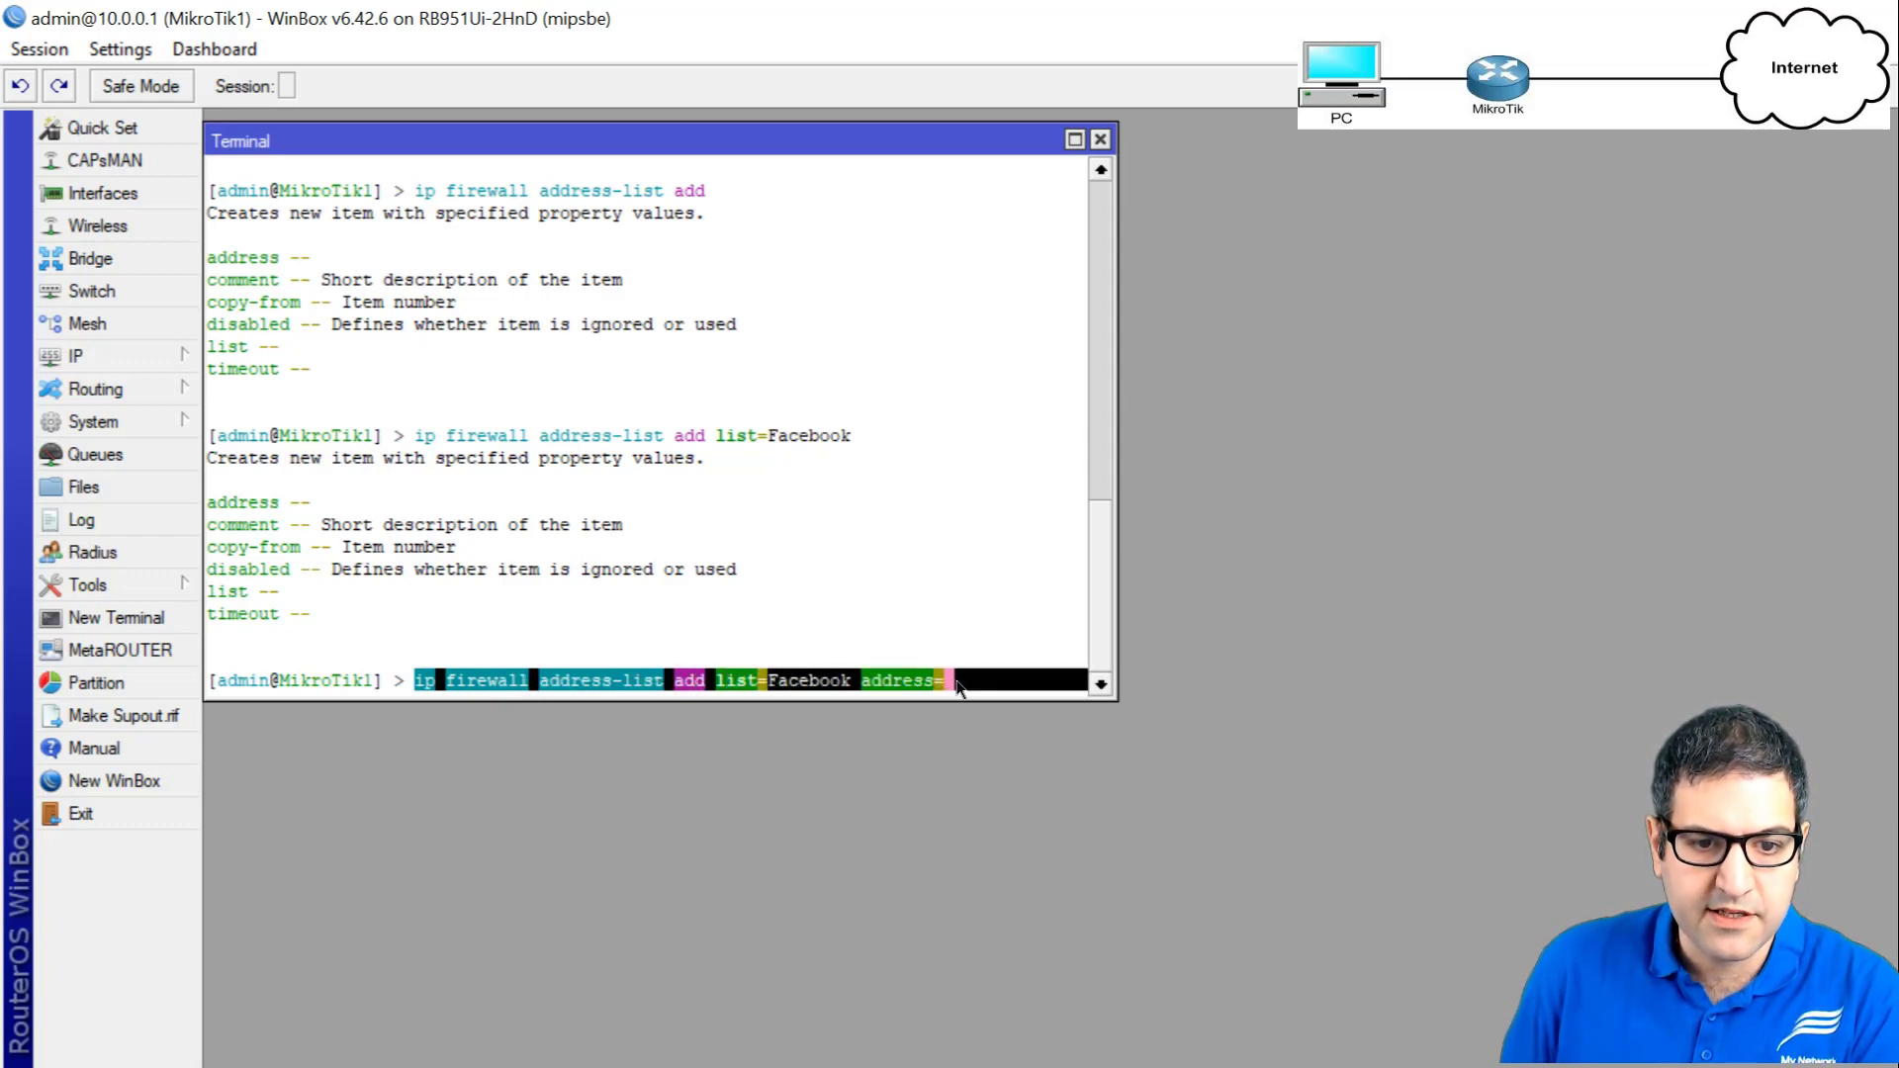
{"action": "right_click", "coordinate": [957, 689]}
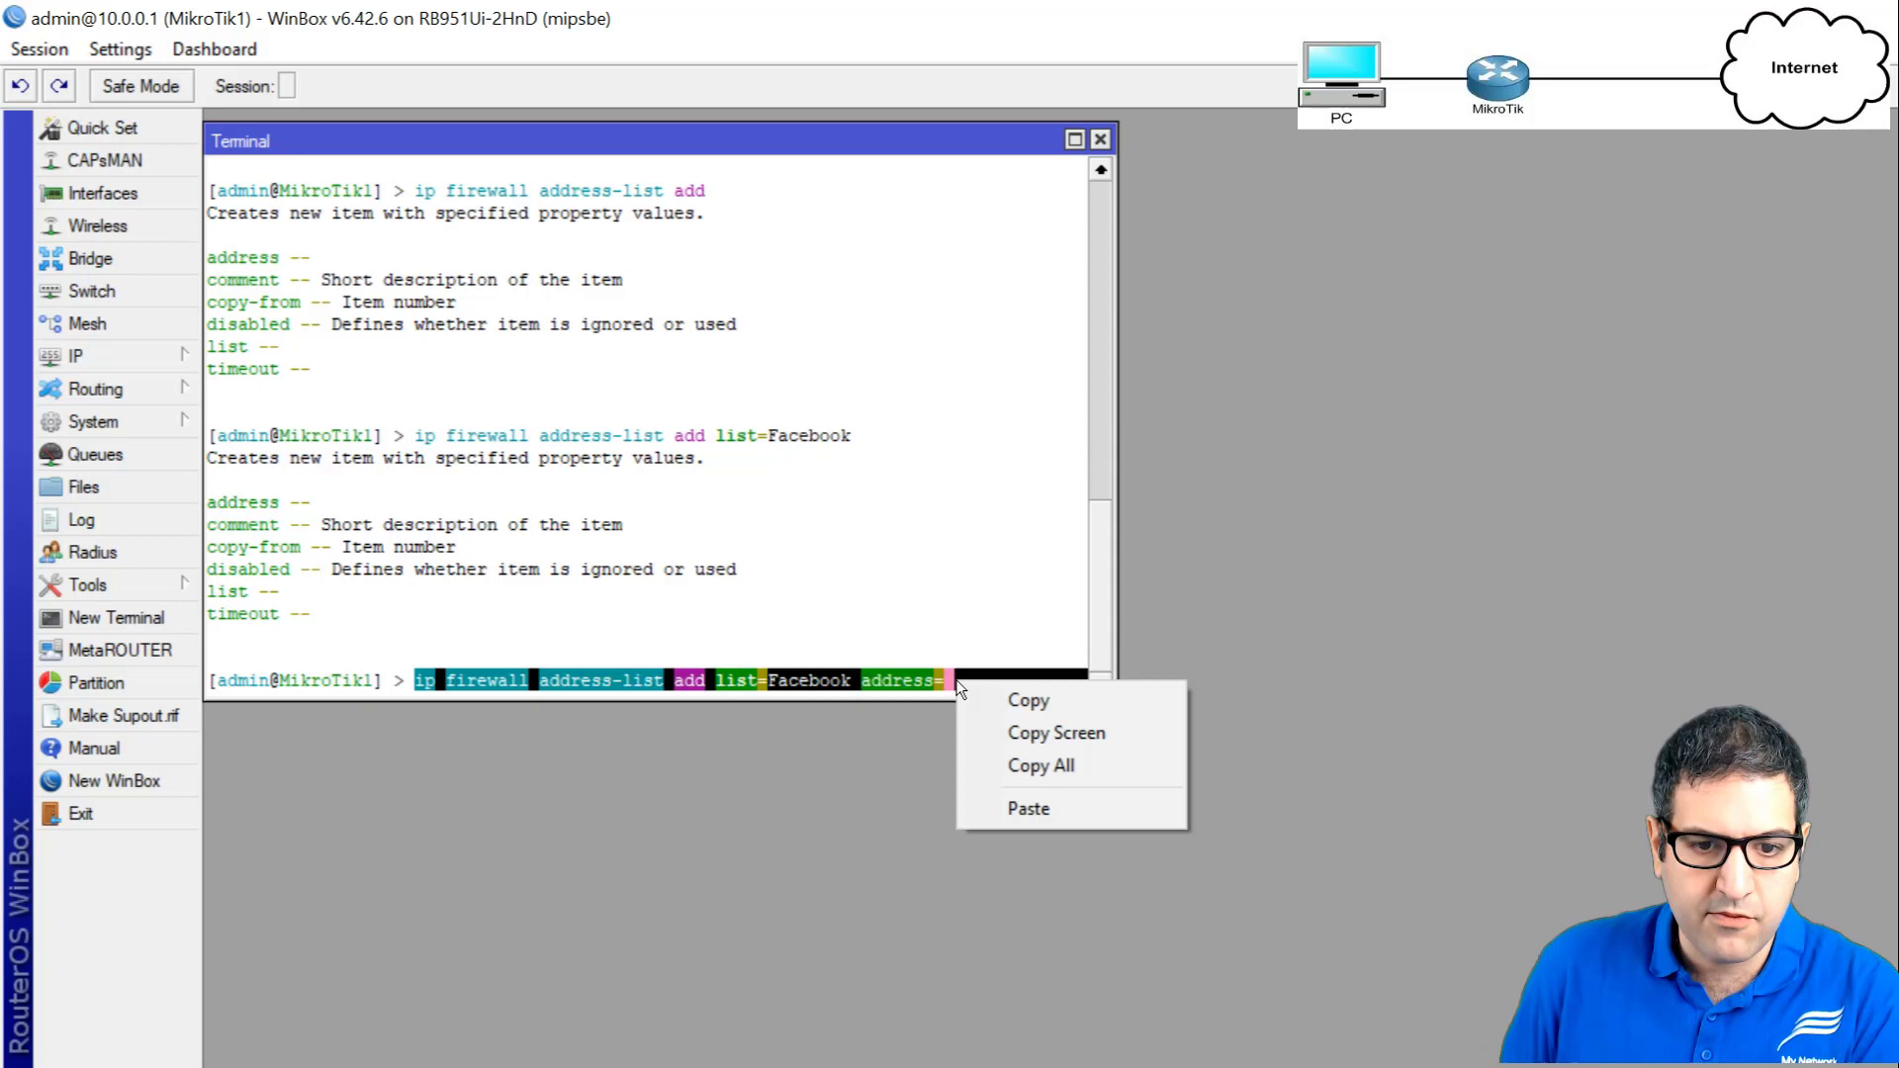
{"action": "left_click", "coordinate": [1087, 700]}
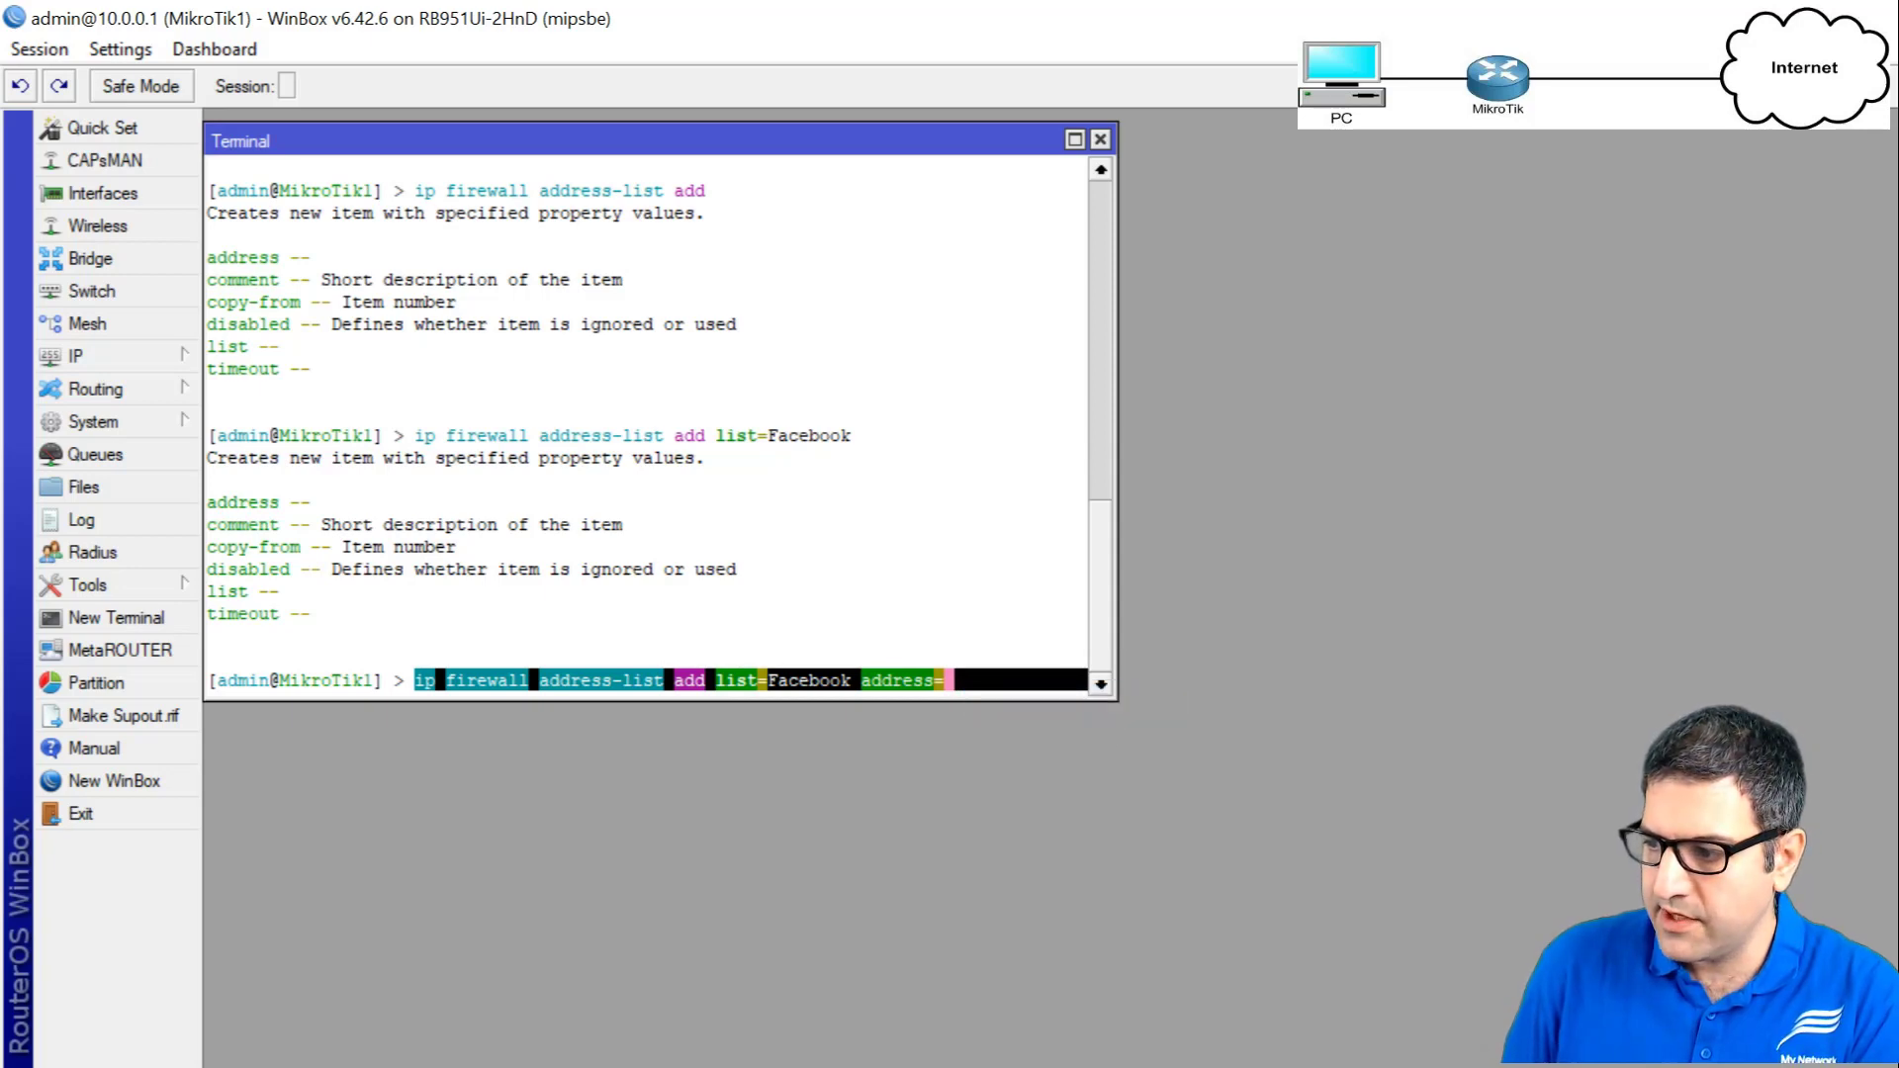
{"action": "key", "text": "alt+Tab"}
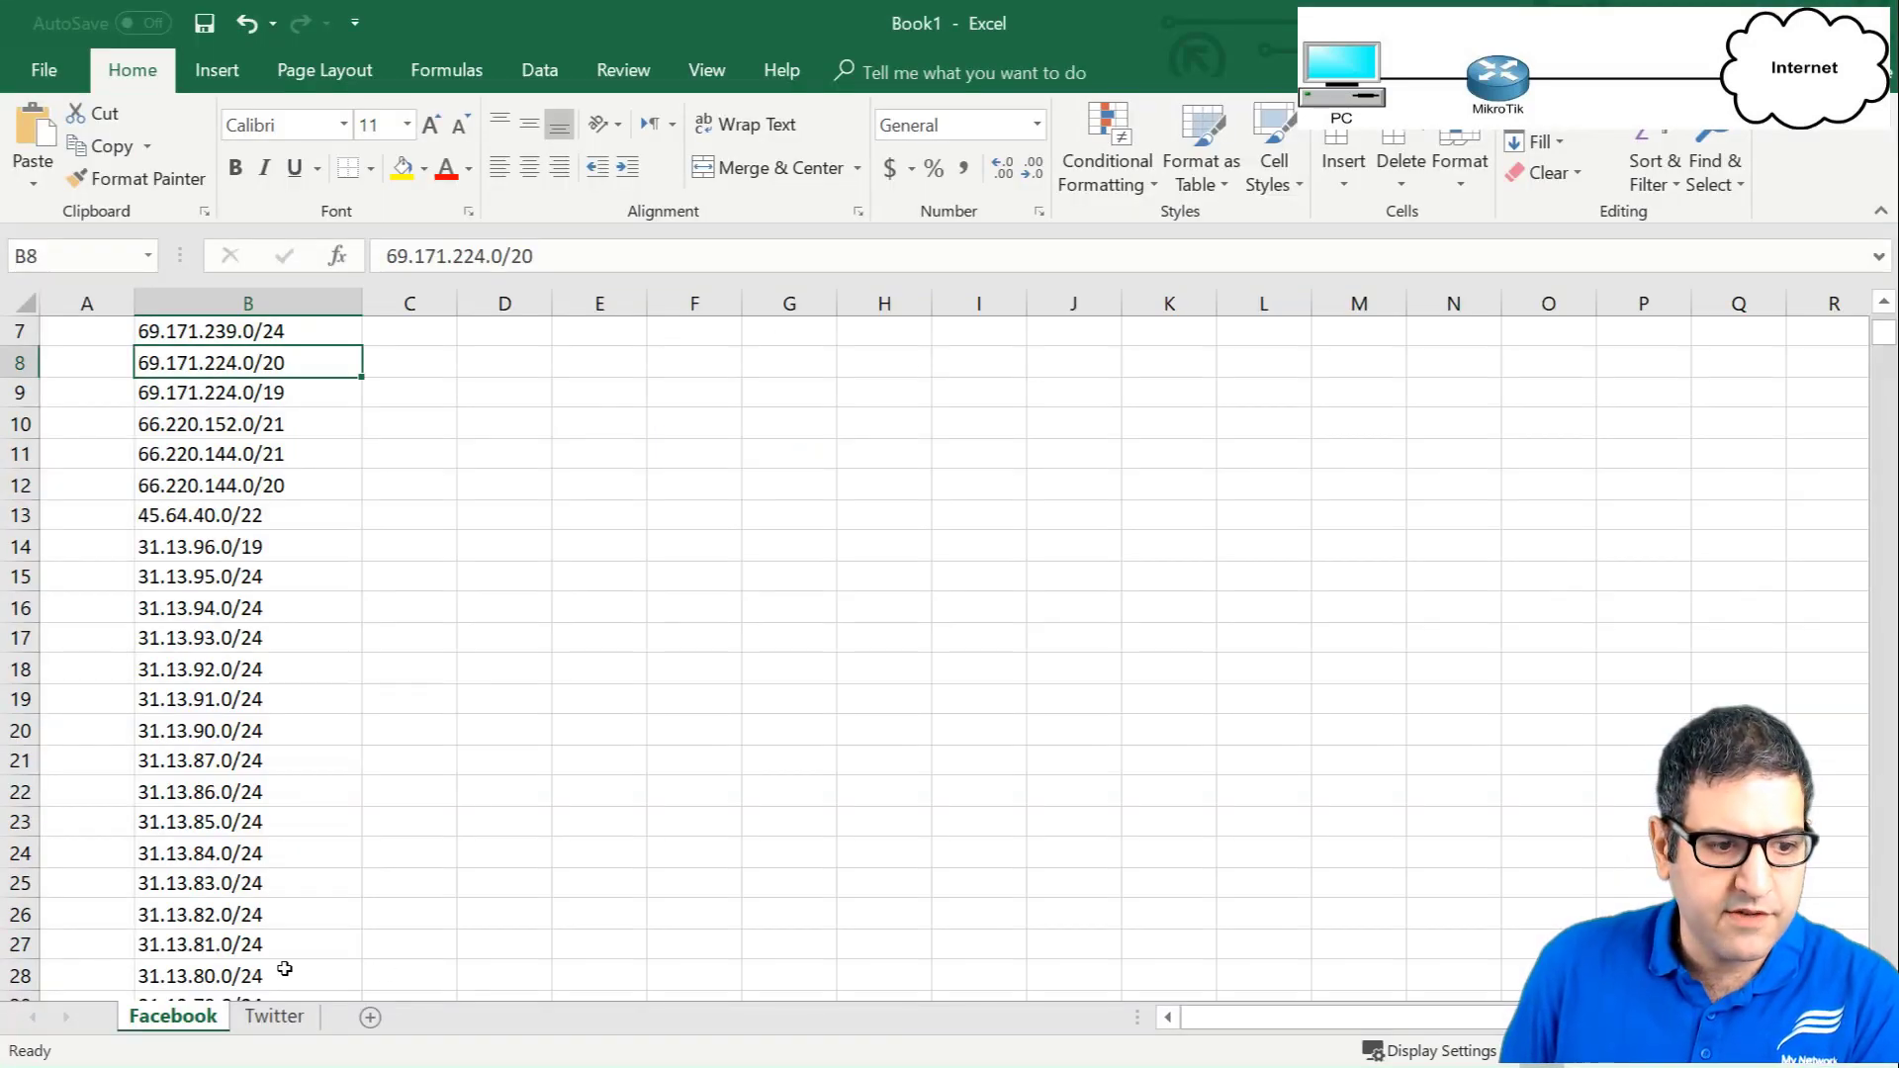
{"action": "left_click", "coordinate": [93, 331]}
{"action": "right_click", "coordinate": [96, 333]}
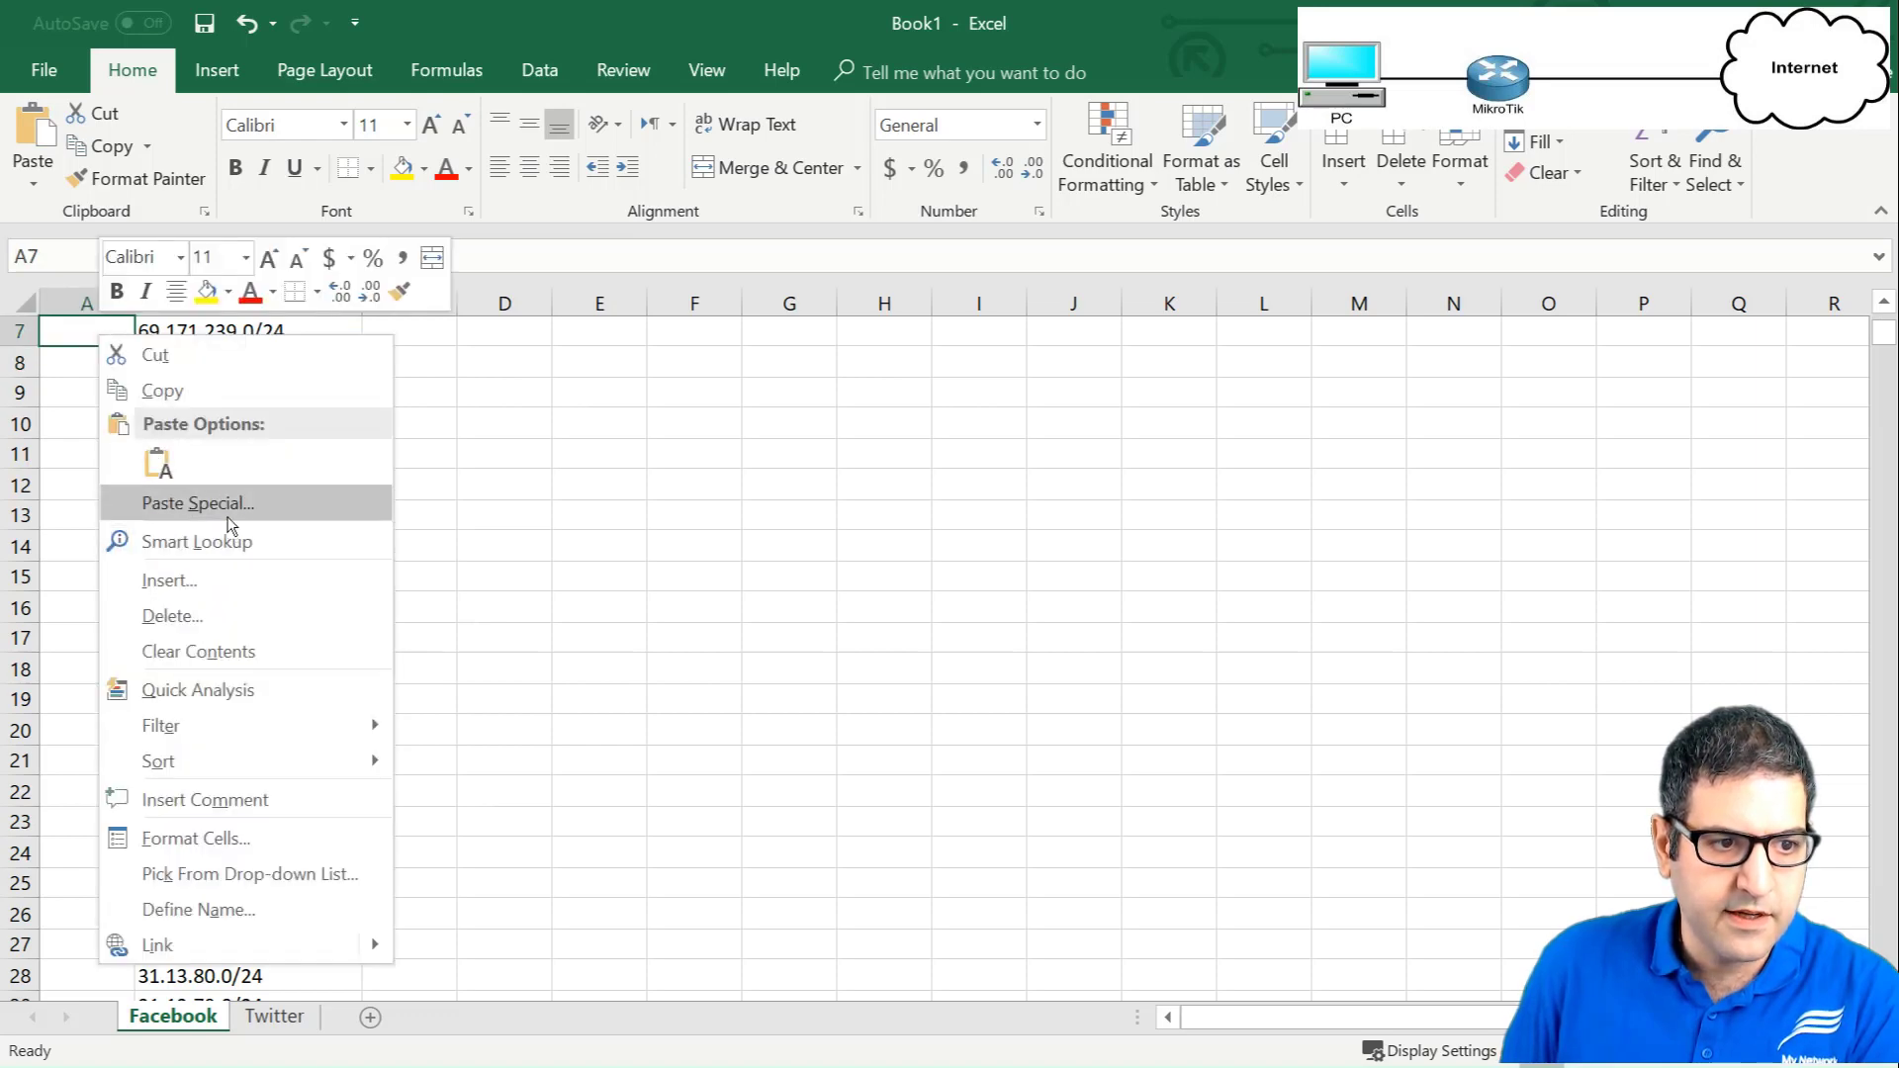
{"action": "left_click", "coordinate": [158, 463]}
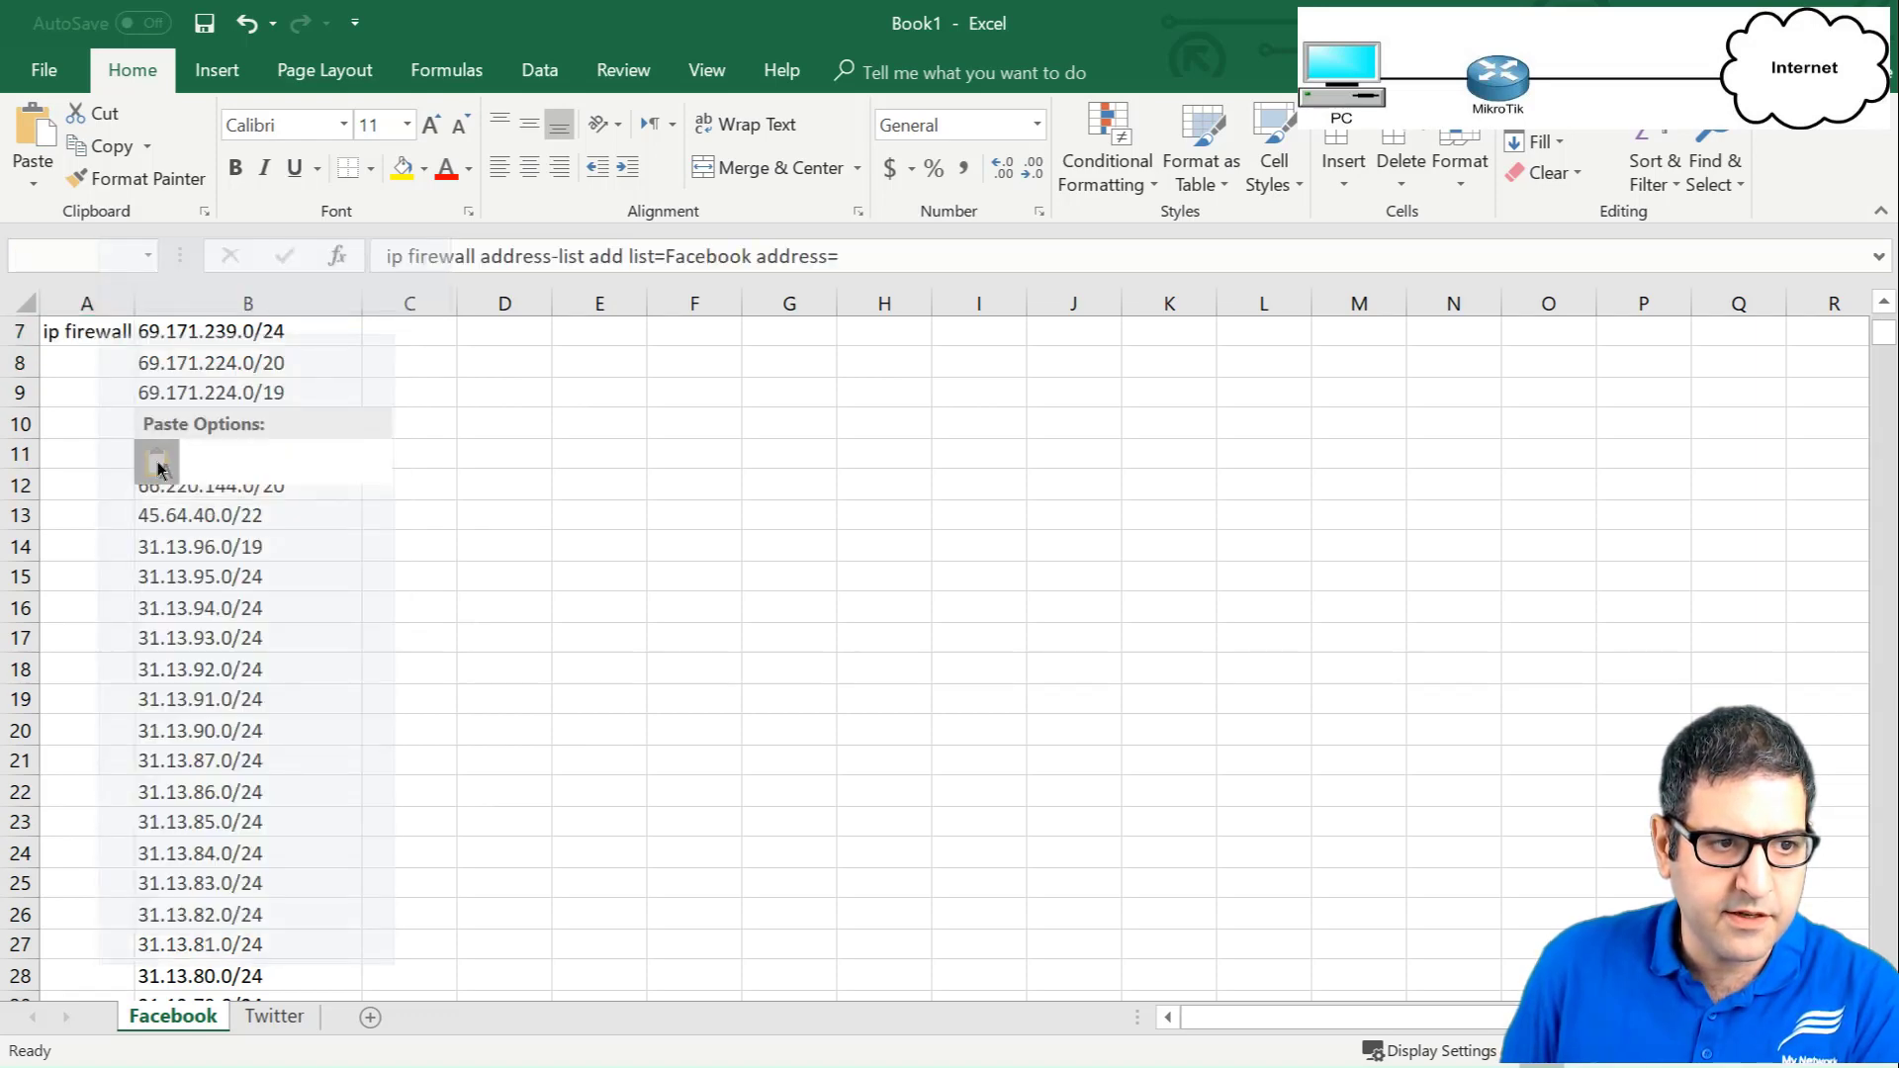
{"action": "double_click", "coordinate": [136, 302]}
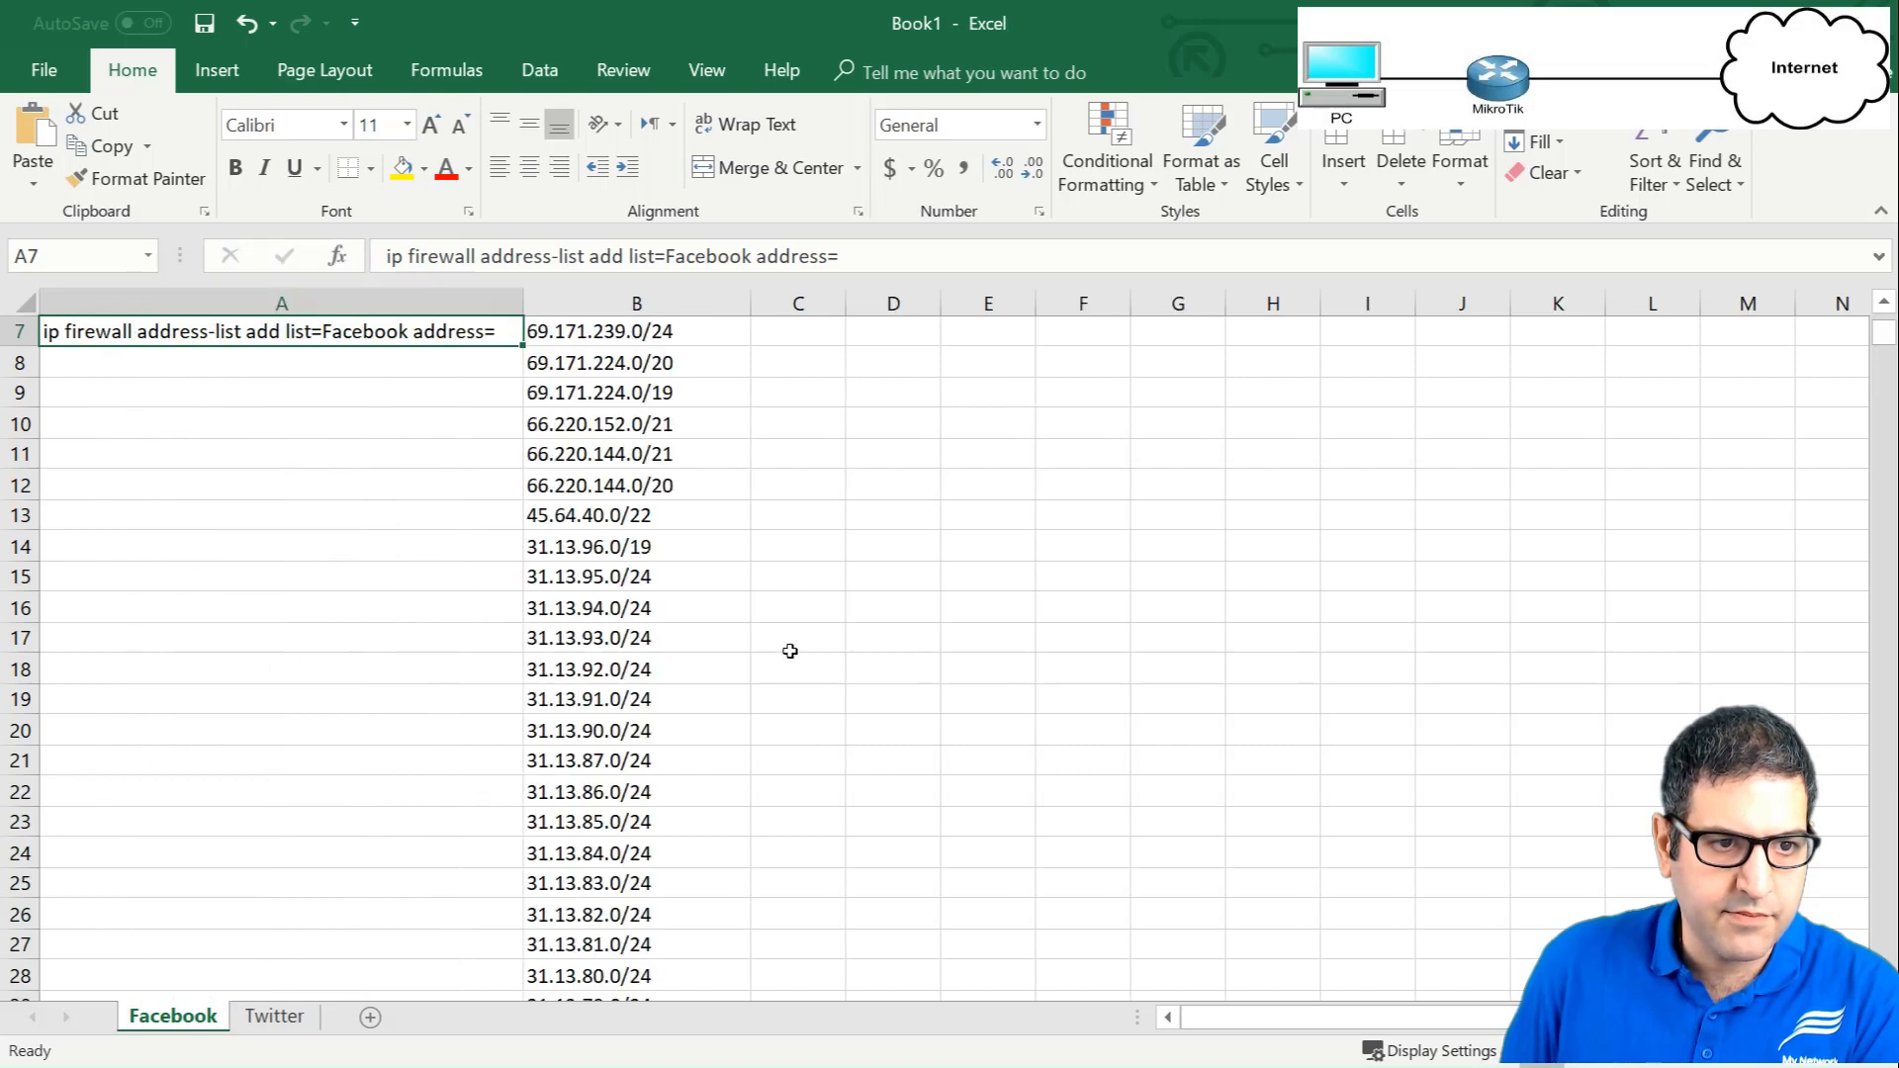
{"action": "left_click", "coordinate": [889, 507]}
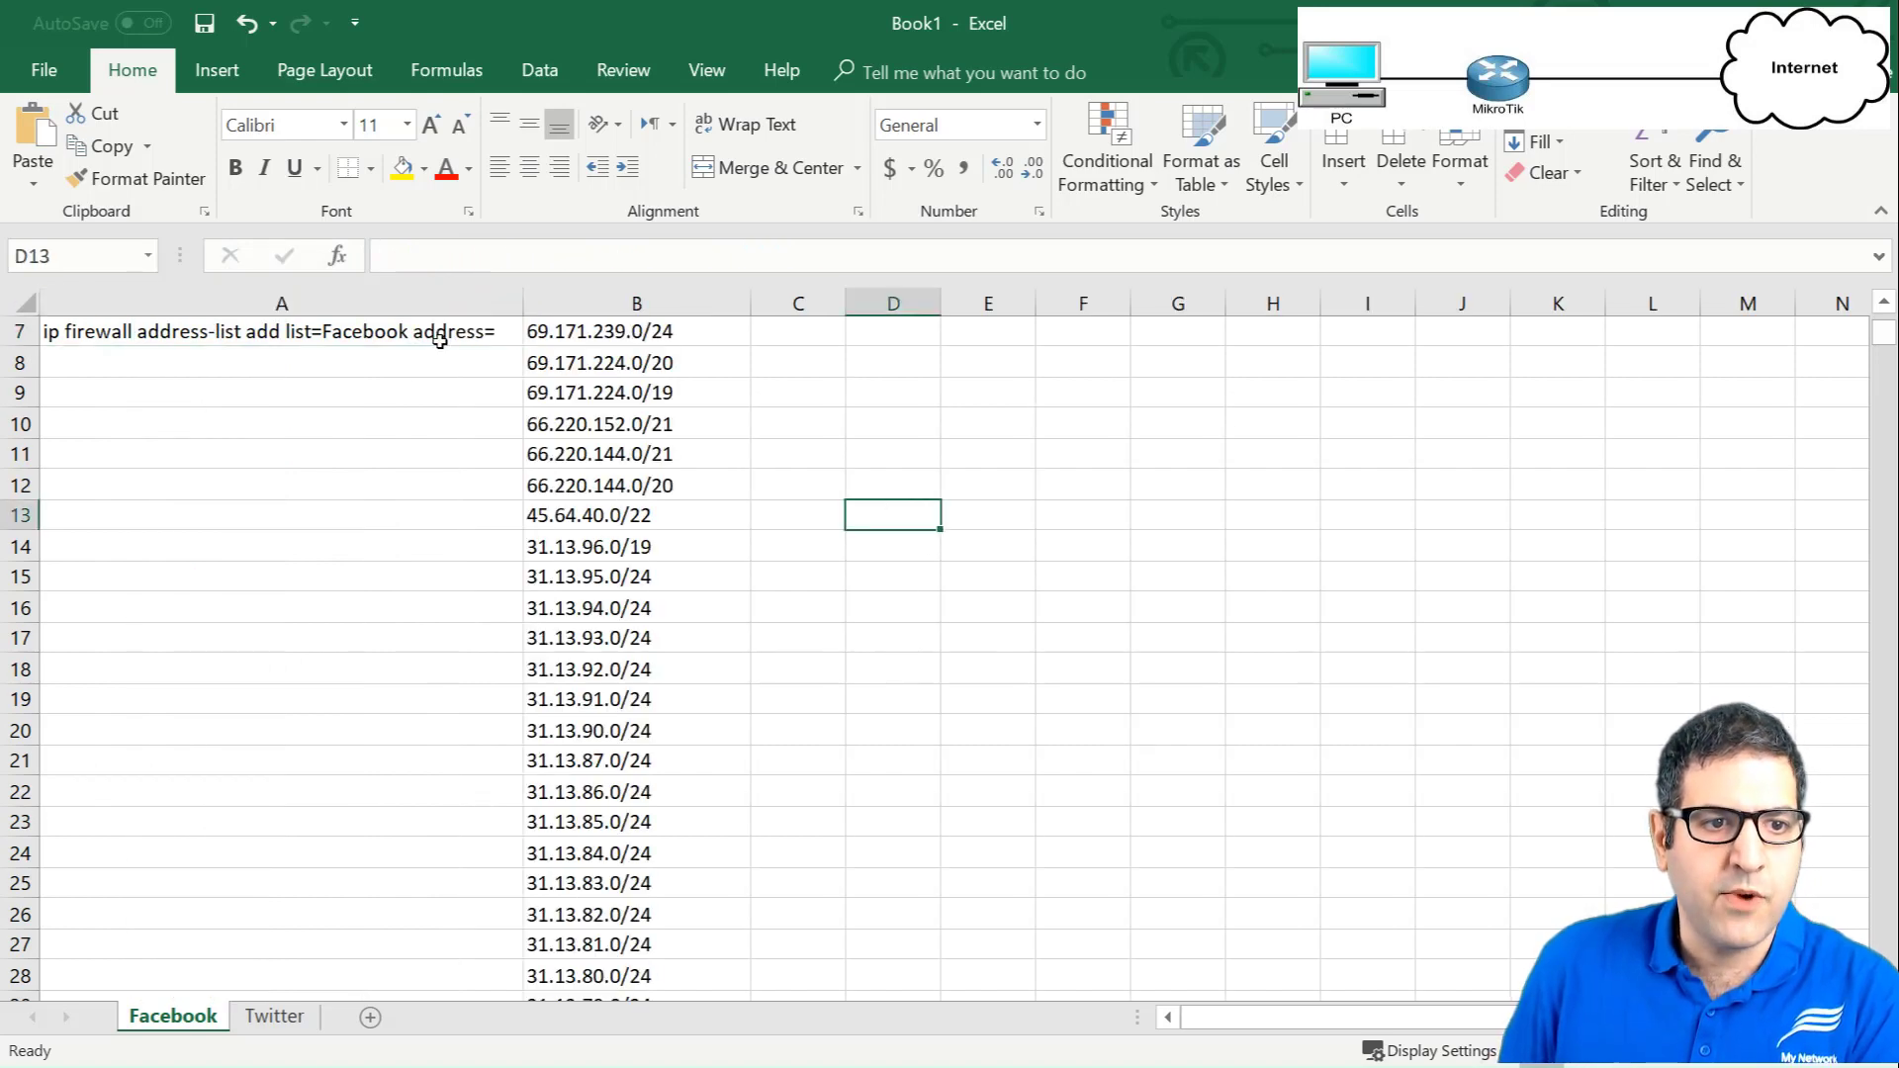
Move the Facebook command from cell A7 to cell A1, beside the first address range.
{"action": "left_click", "coordinate": [442, 330]}
{"action": "scroll", "coordinate": [450, 361], "scroll_direction": "up", "scroll_amount": 2}
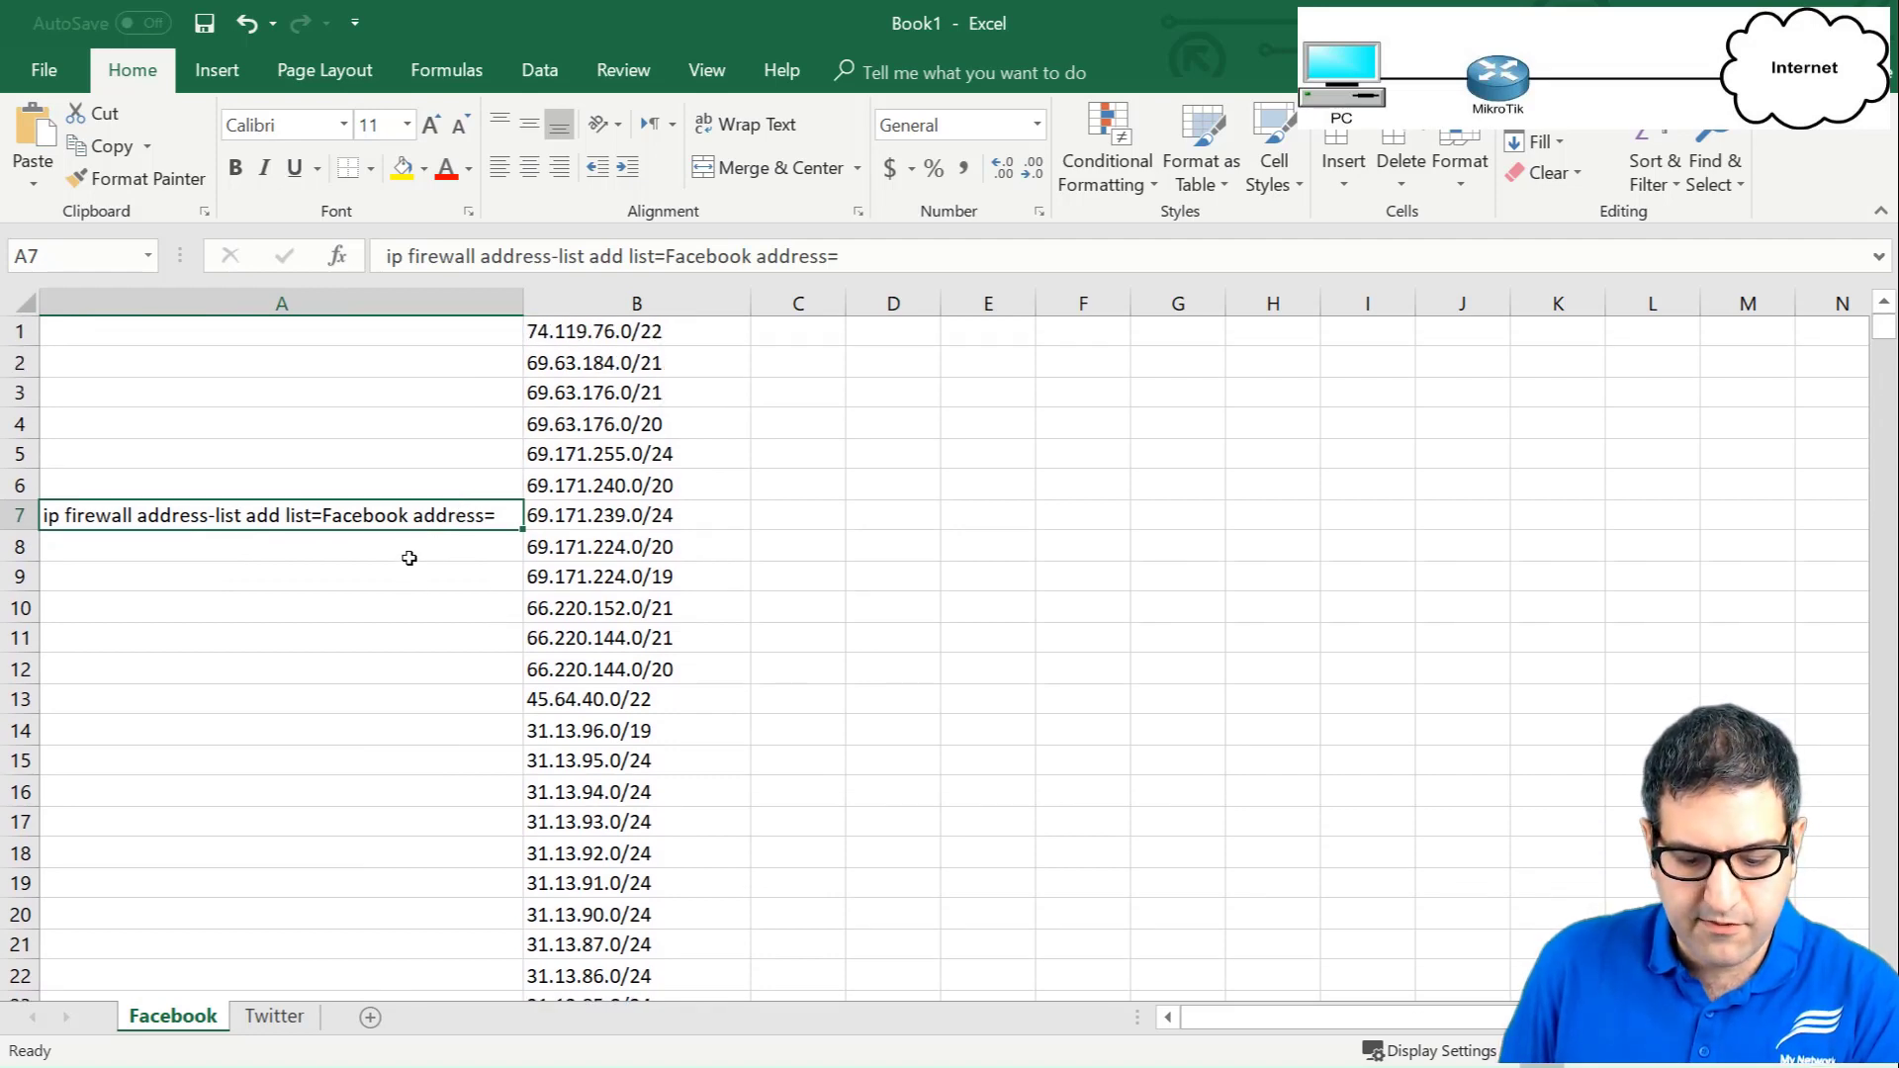
{"action": "key", "text": "ctrl+x"}
{"action": "left_click", "coordinate": [339, 336]}
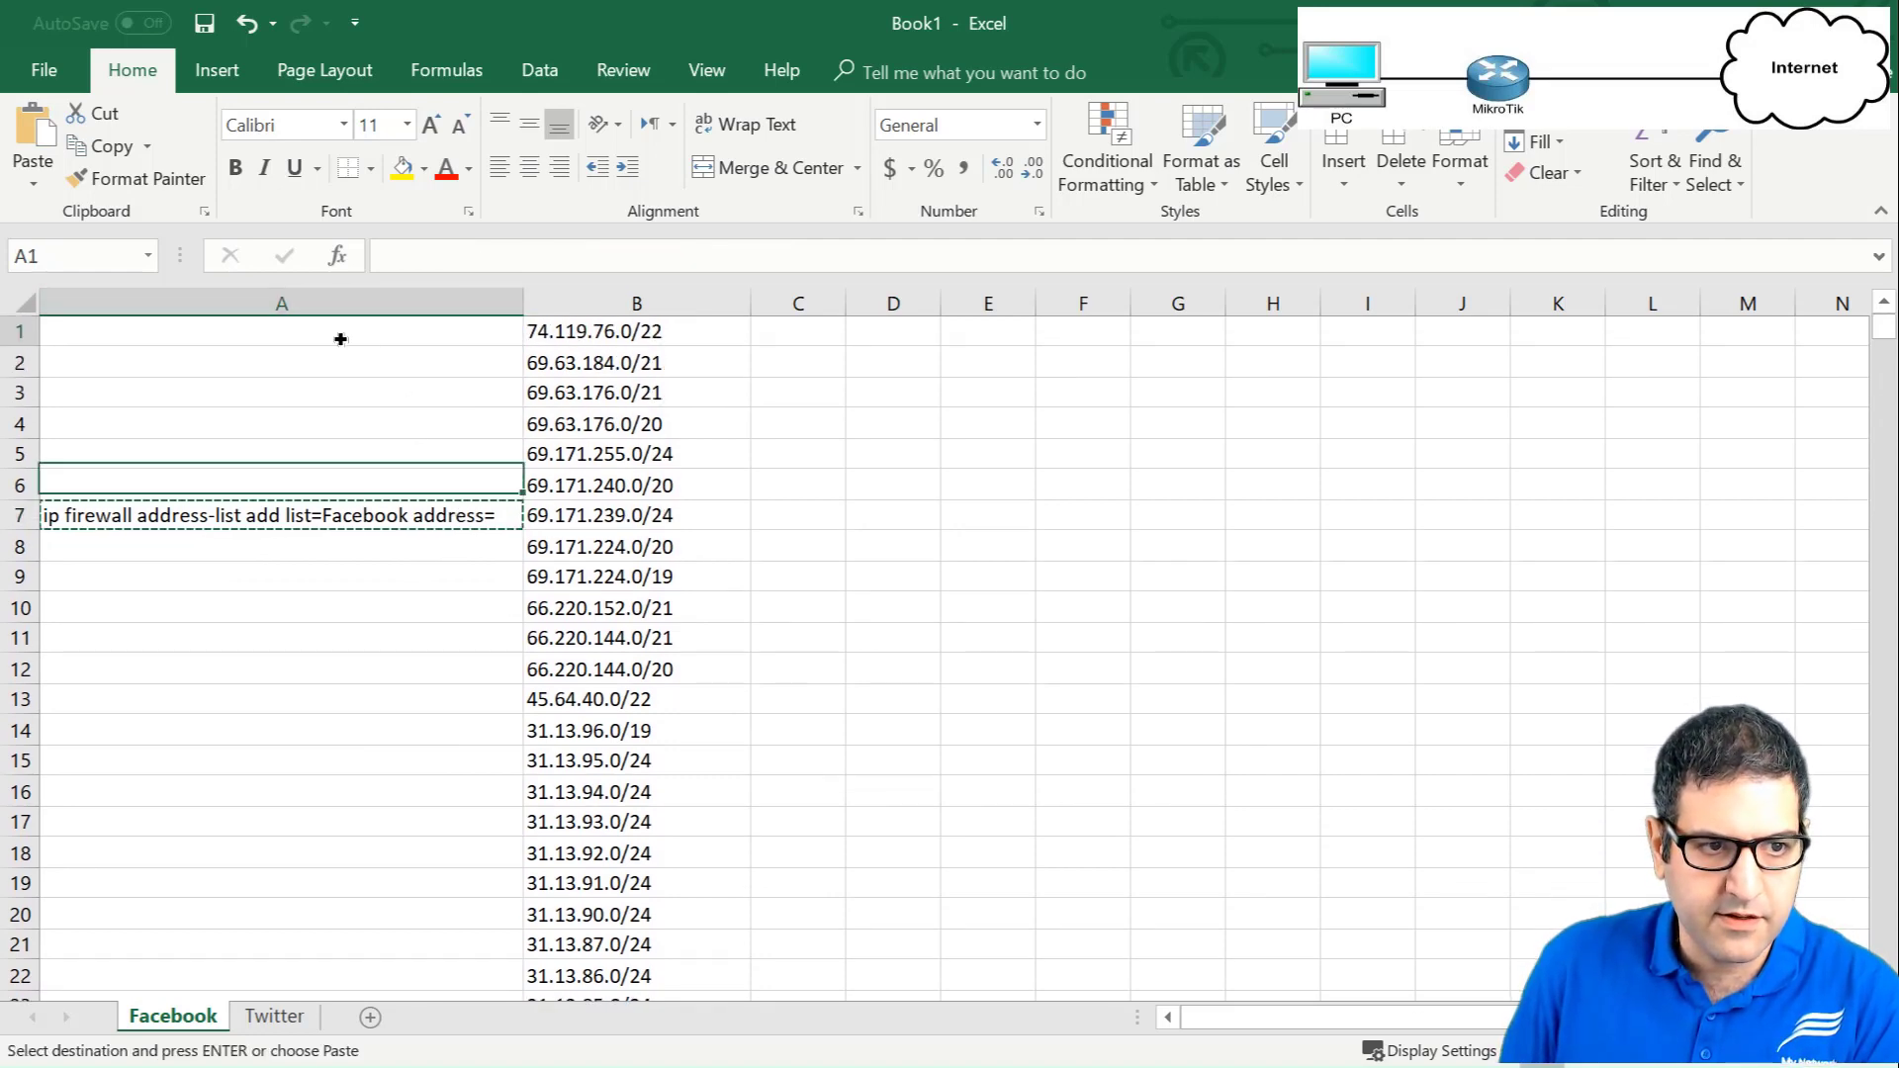
{"action": "key", "text": "ctrl+v"}
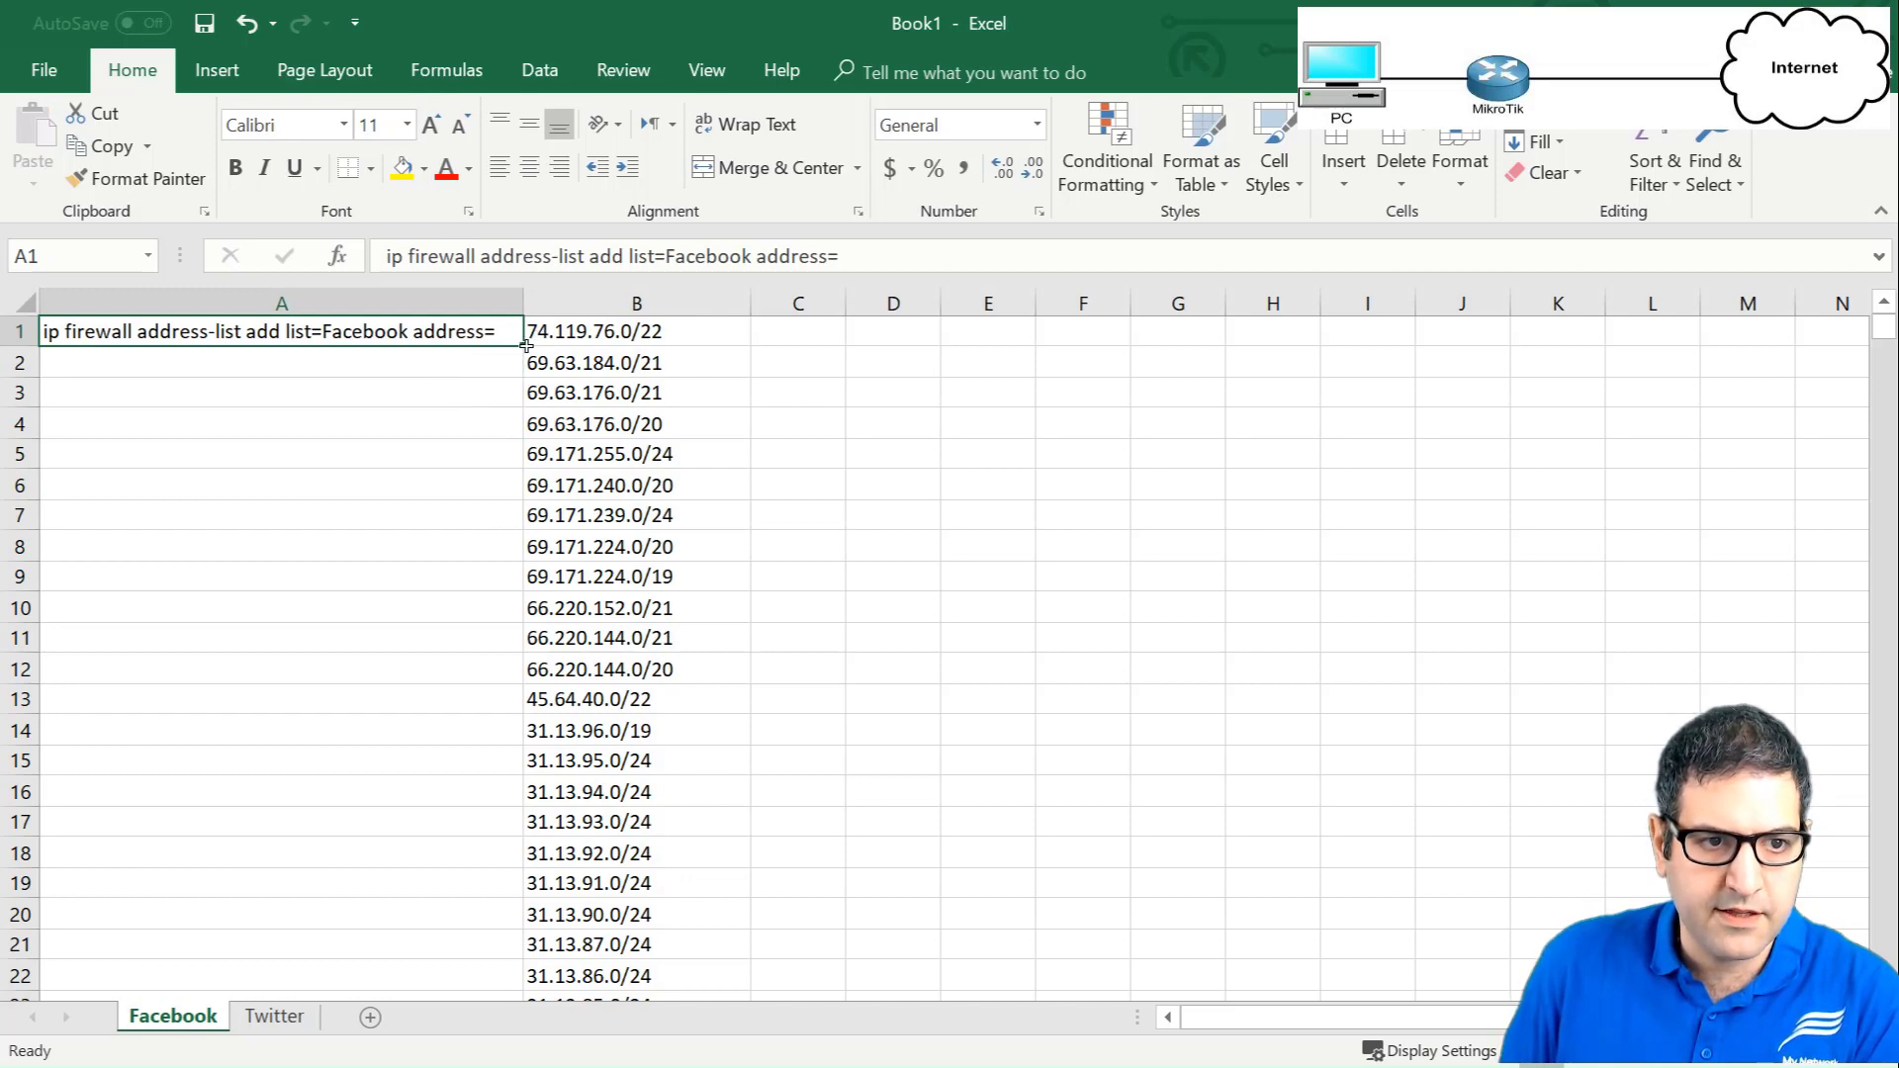
Fill the Facebook command from A1 down to row 129, beside every address range, and return to the start of the sheet.
{"action": "left_click_drag", "start_coordinate": [526, 345], "coordinate": [450, 886]}
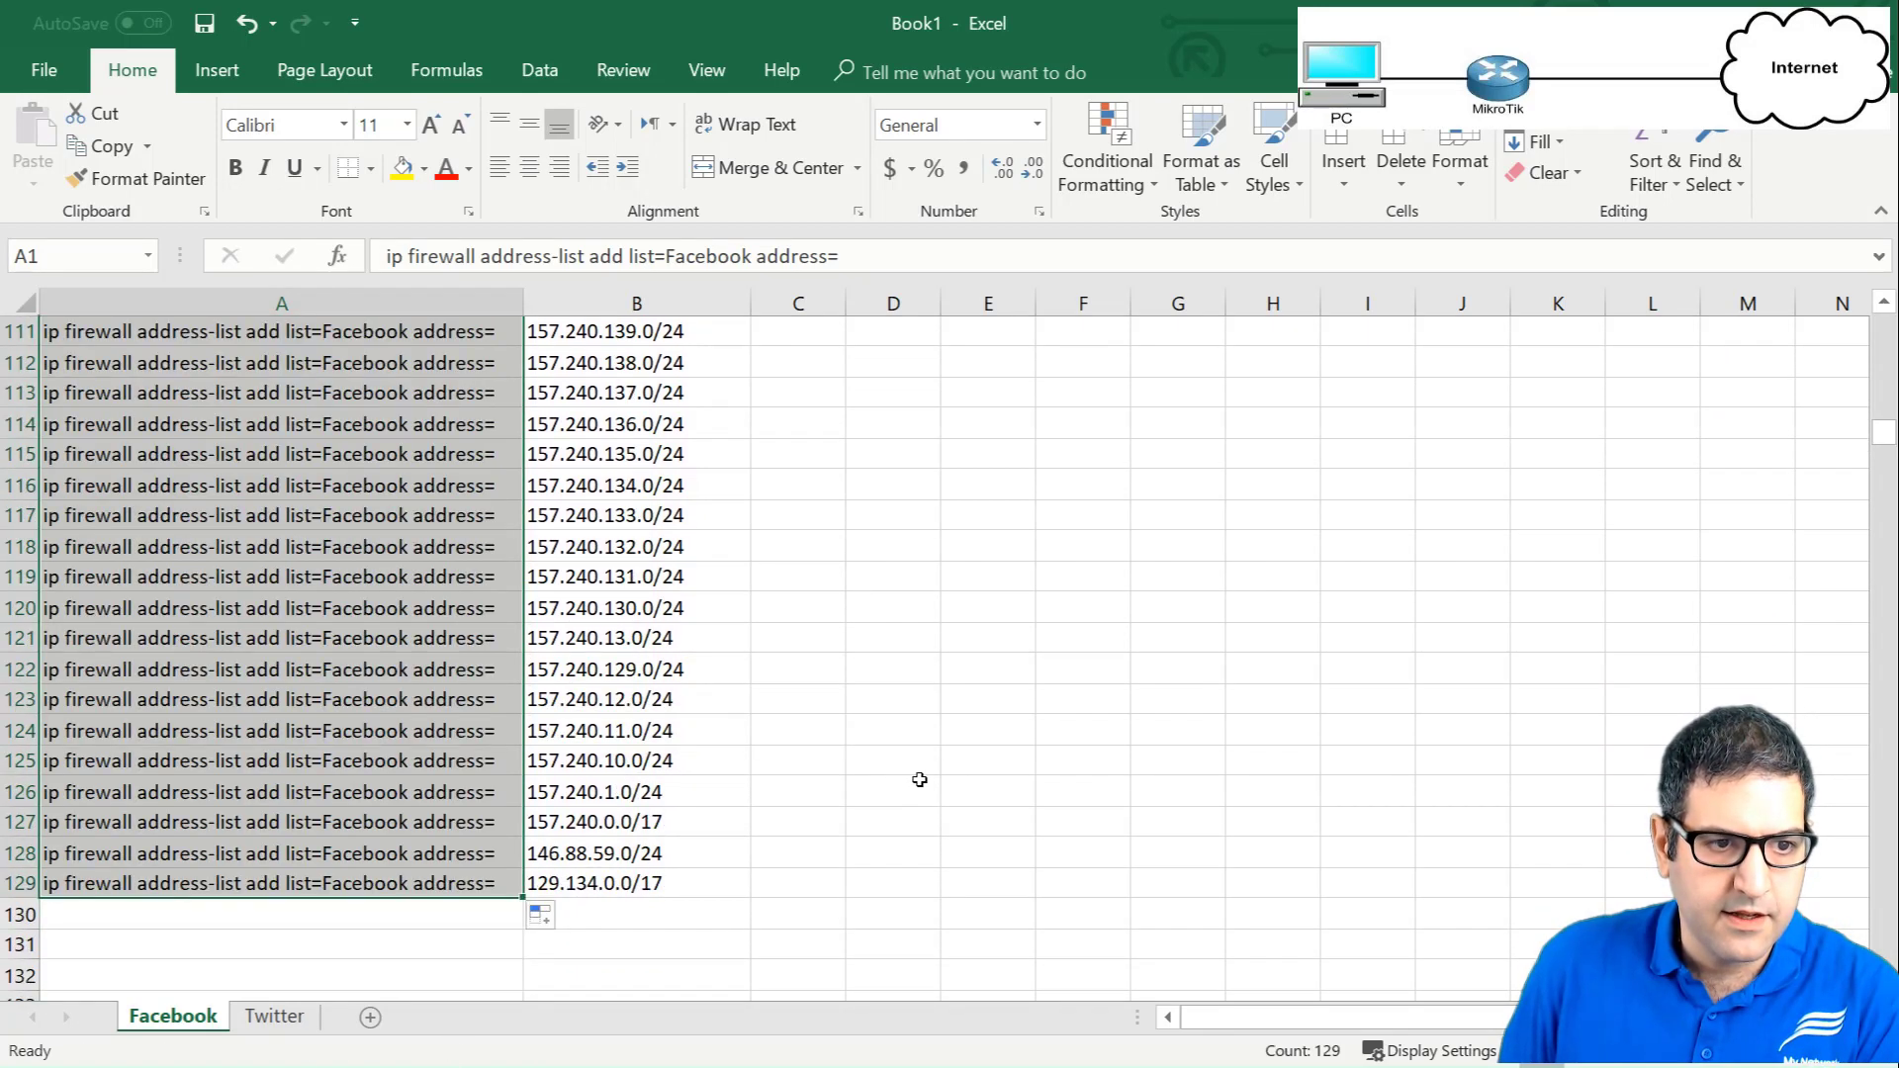
{"action": "scroll", "coordinate": [920, 780], "scroll_direction": "up", "scroll_amount": 20}
{"action": "left_click", "coordinate": [393, 300]}
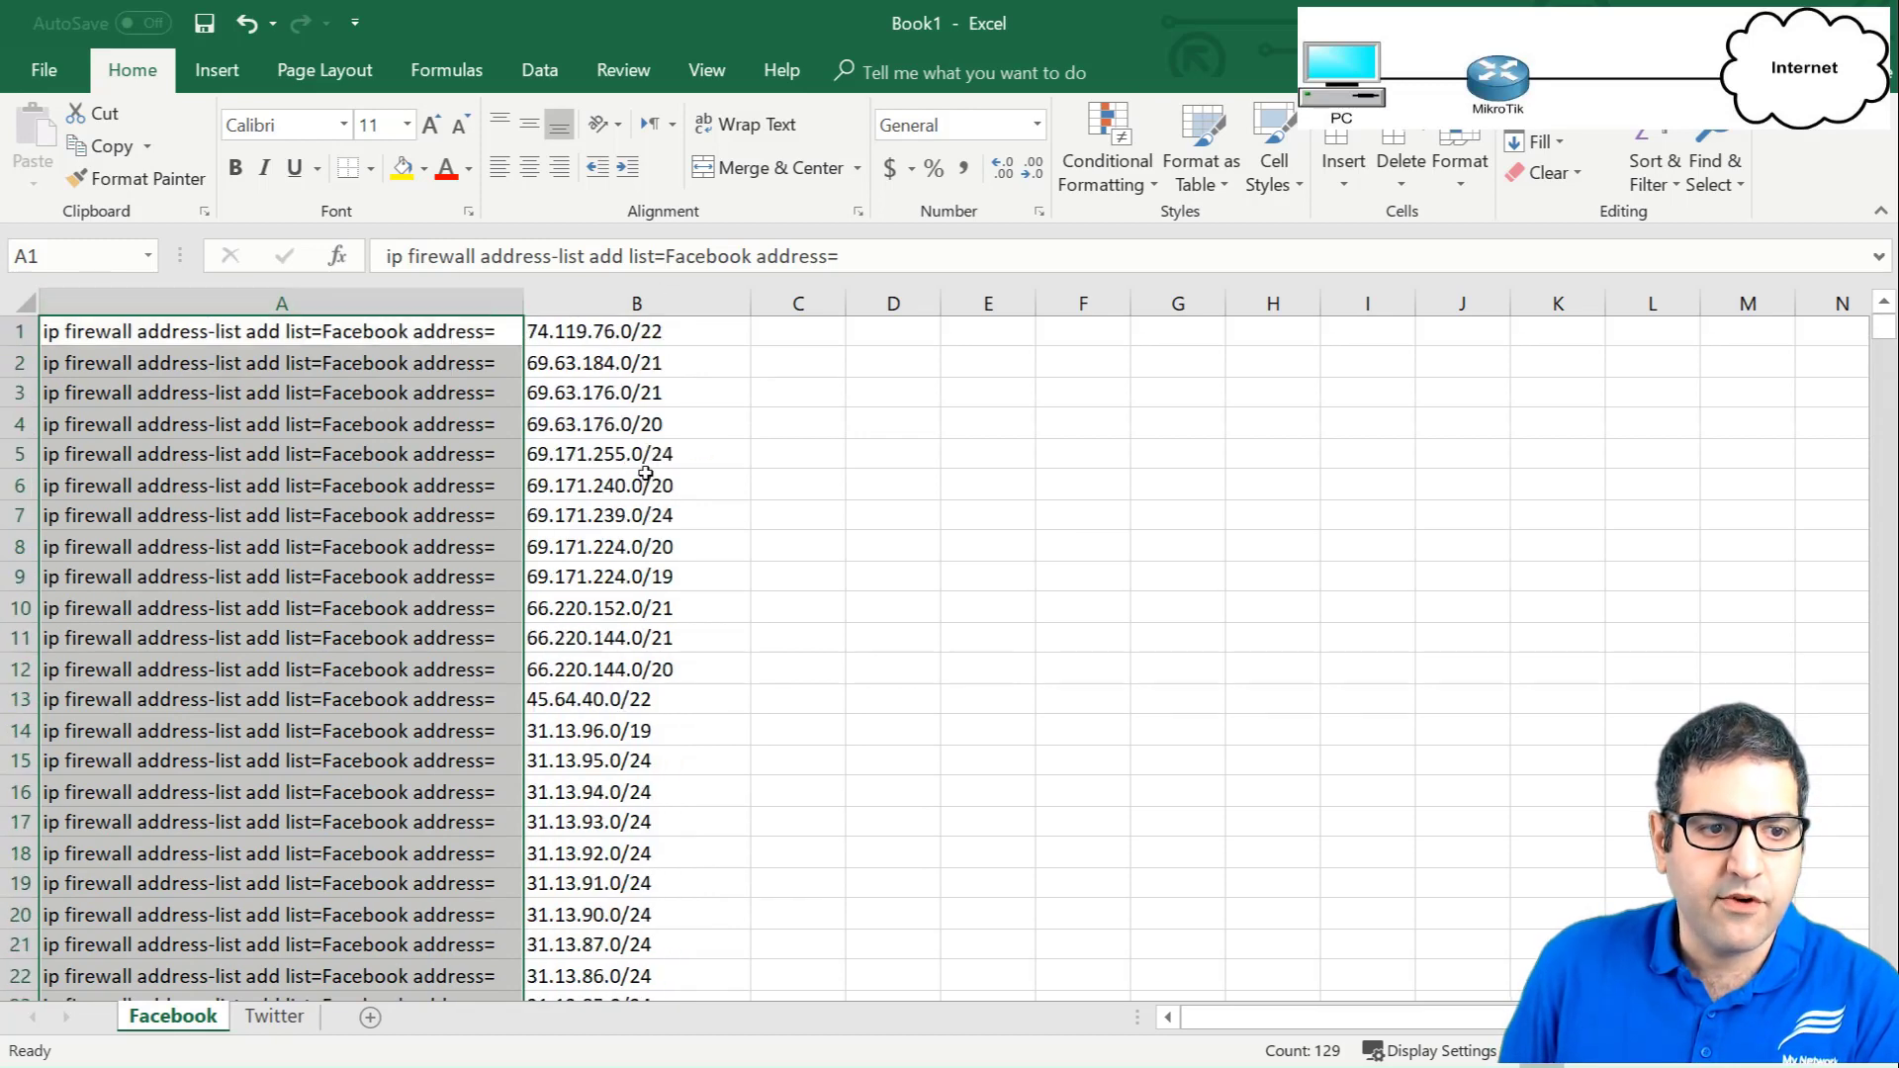
{"action": "left_click", "coordinate": [612, 339]}
{"action": "left_click", "coordinate": [594, 358]}
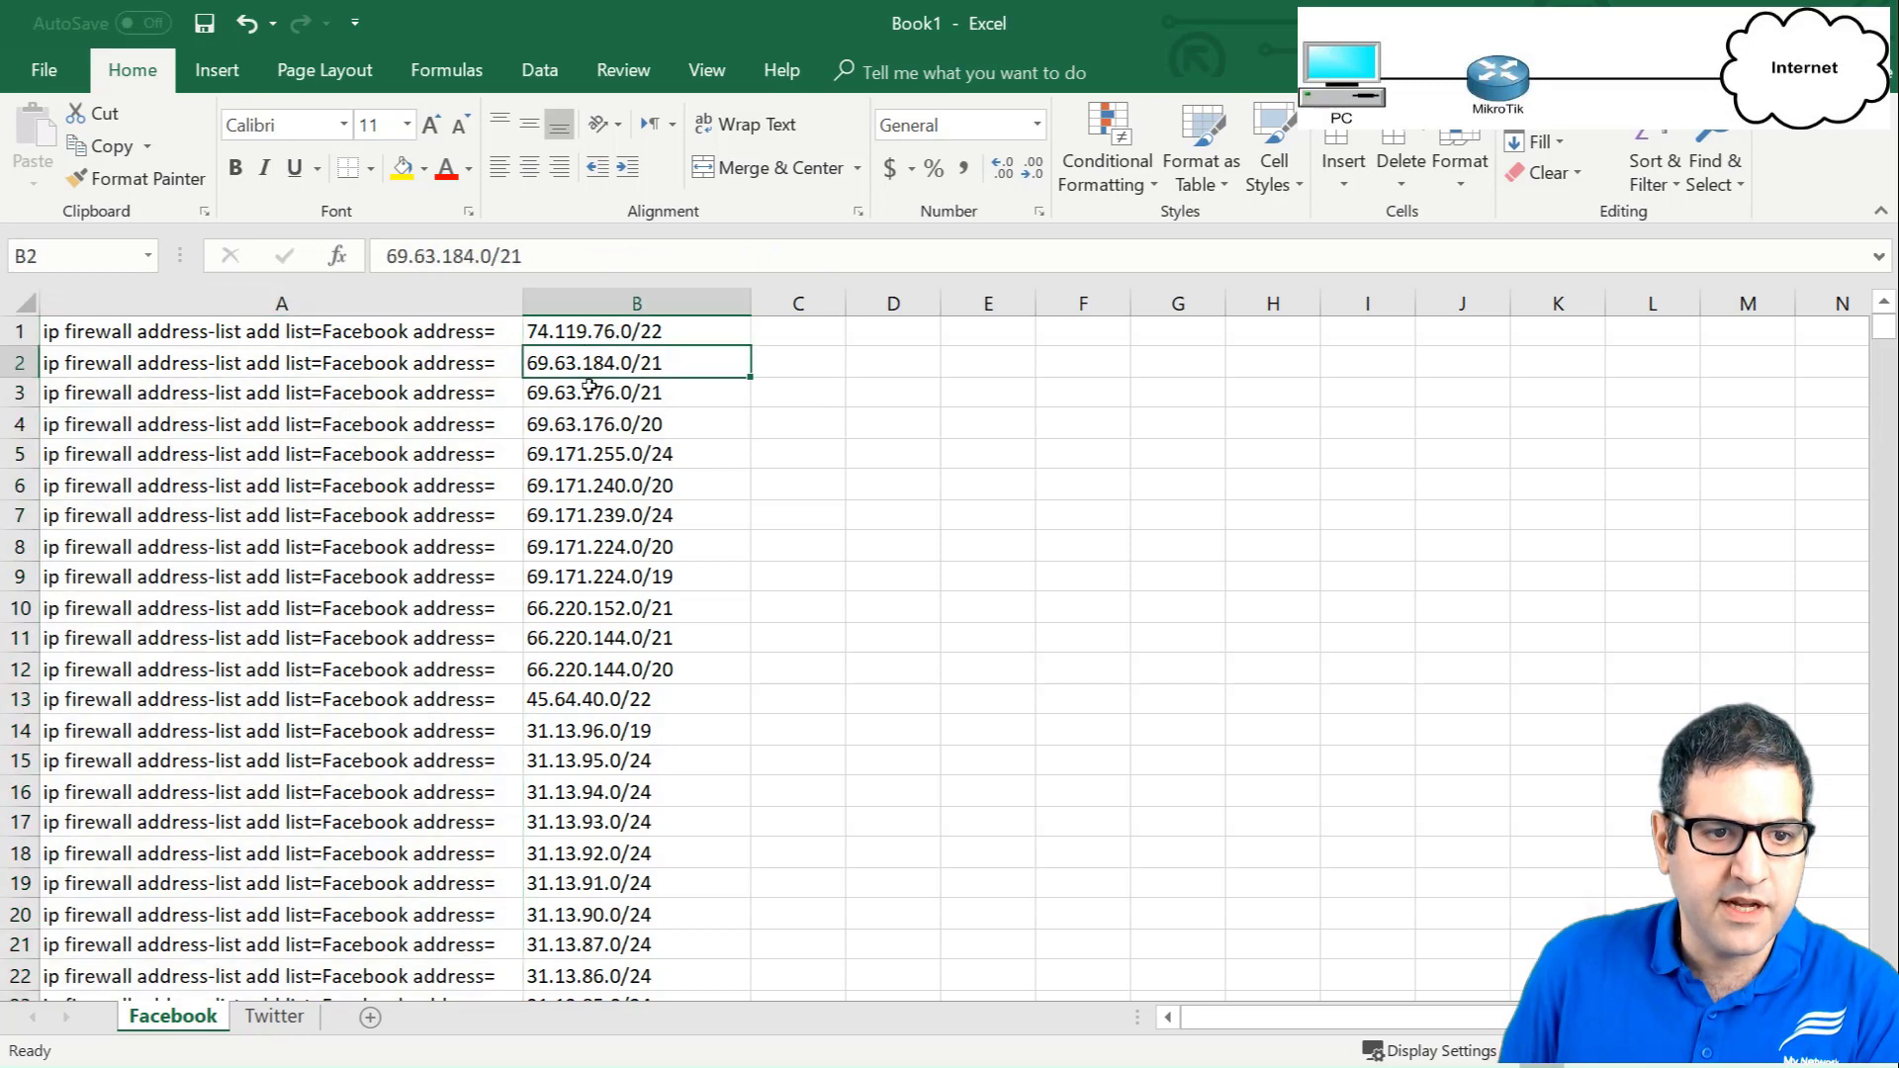
{"action": "left_click", "coordinate": [588, 391]}
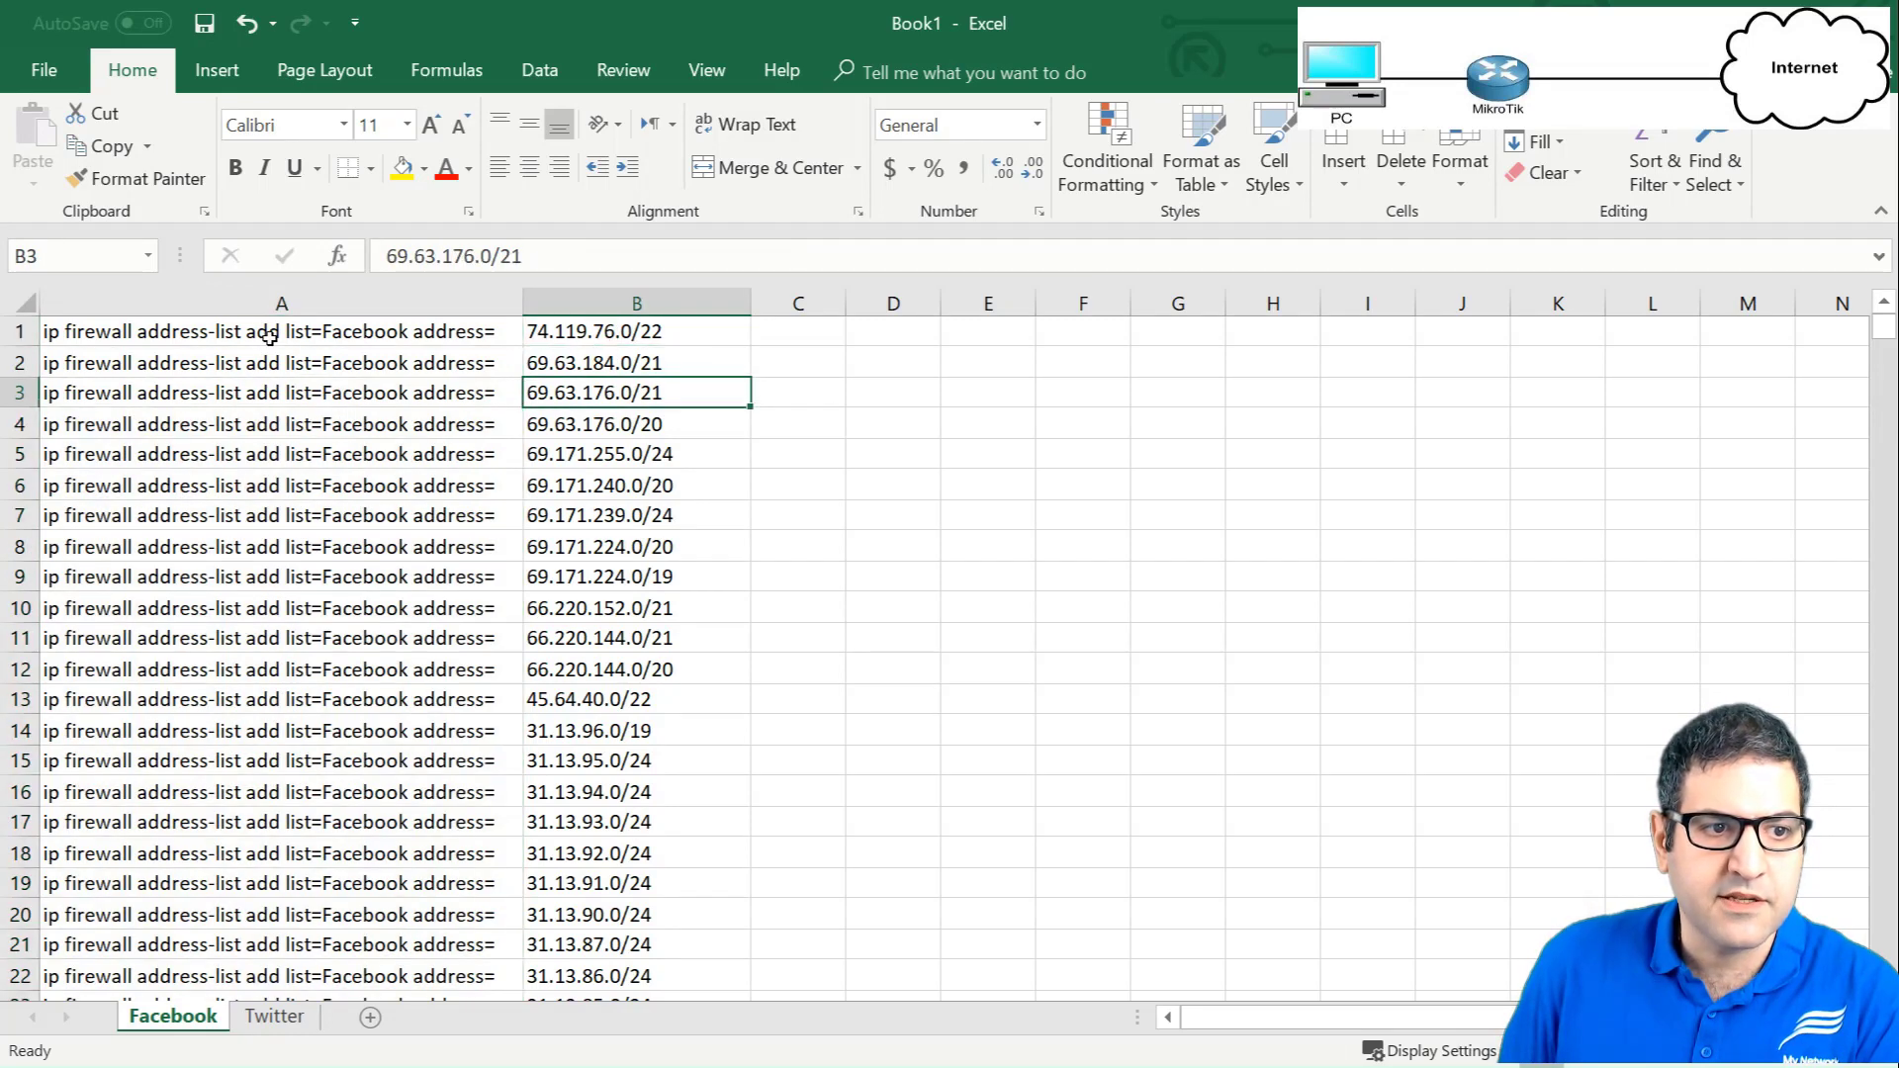
{"action": "left_click", "coordinate": [880, 508]}
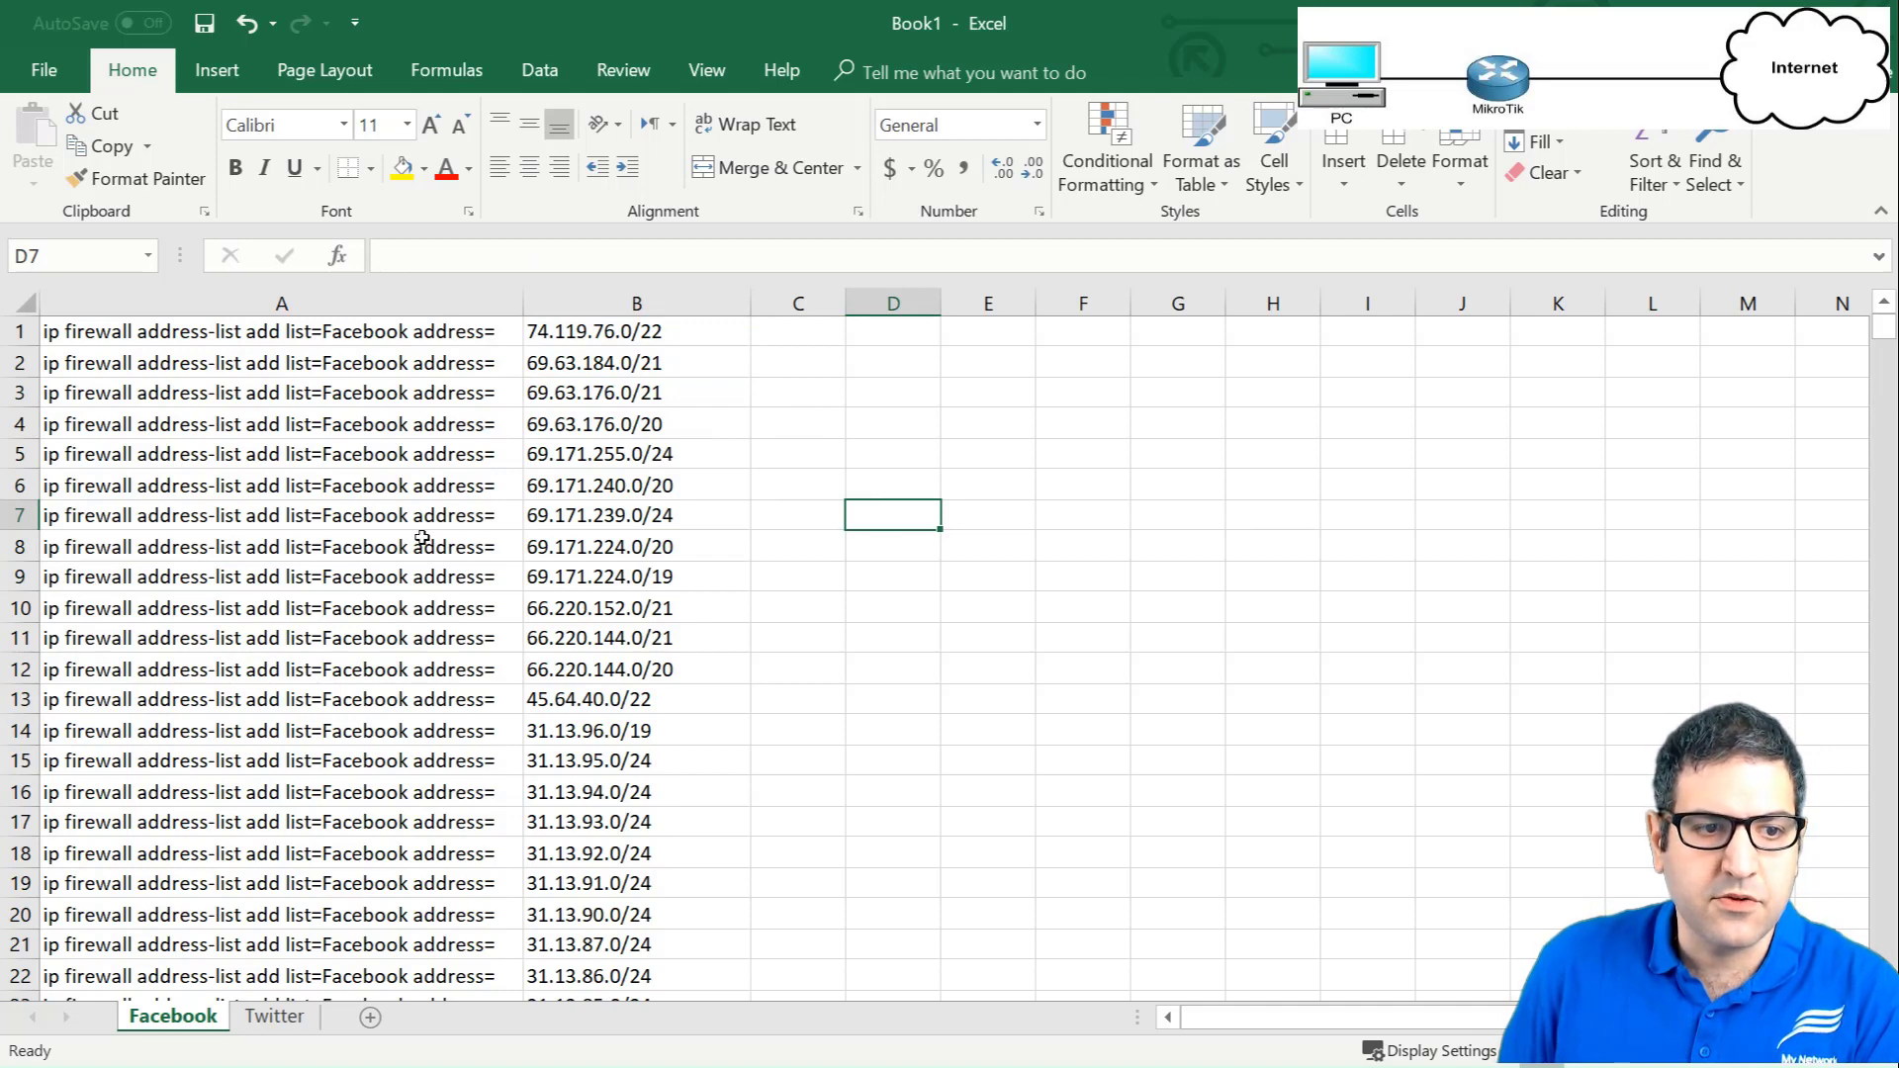
Copy the command from A1 of the Facebook sheet into A1 of the Twitter sheet and fit column A to the text.
{"action": "left_click", "coordinate": [269, 1021]}
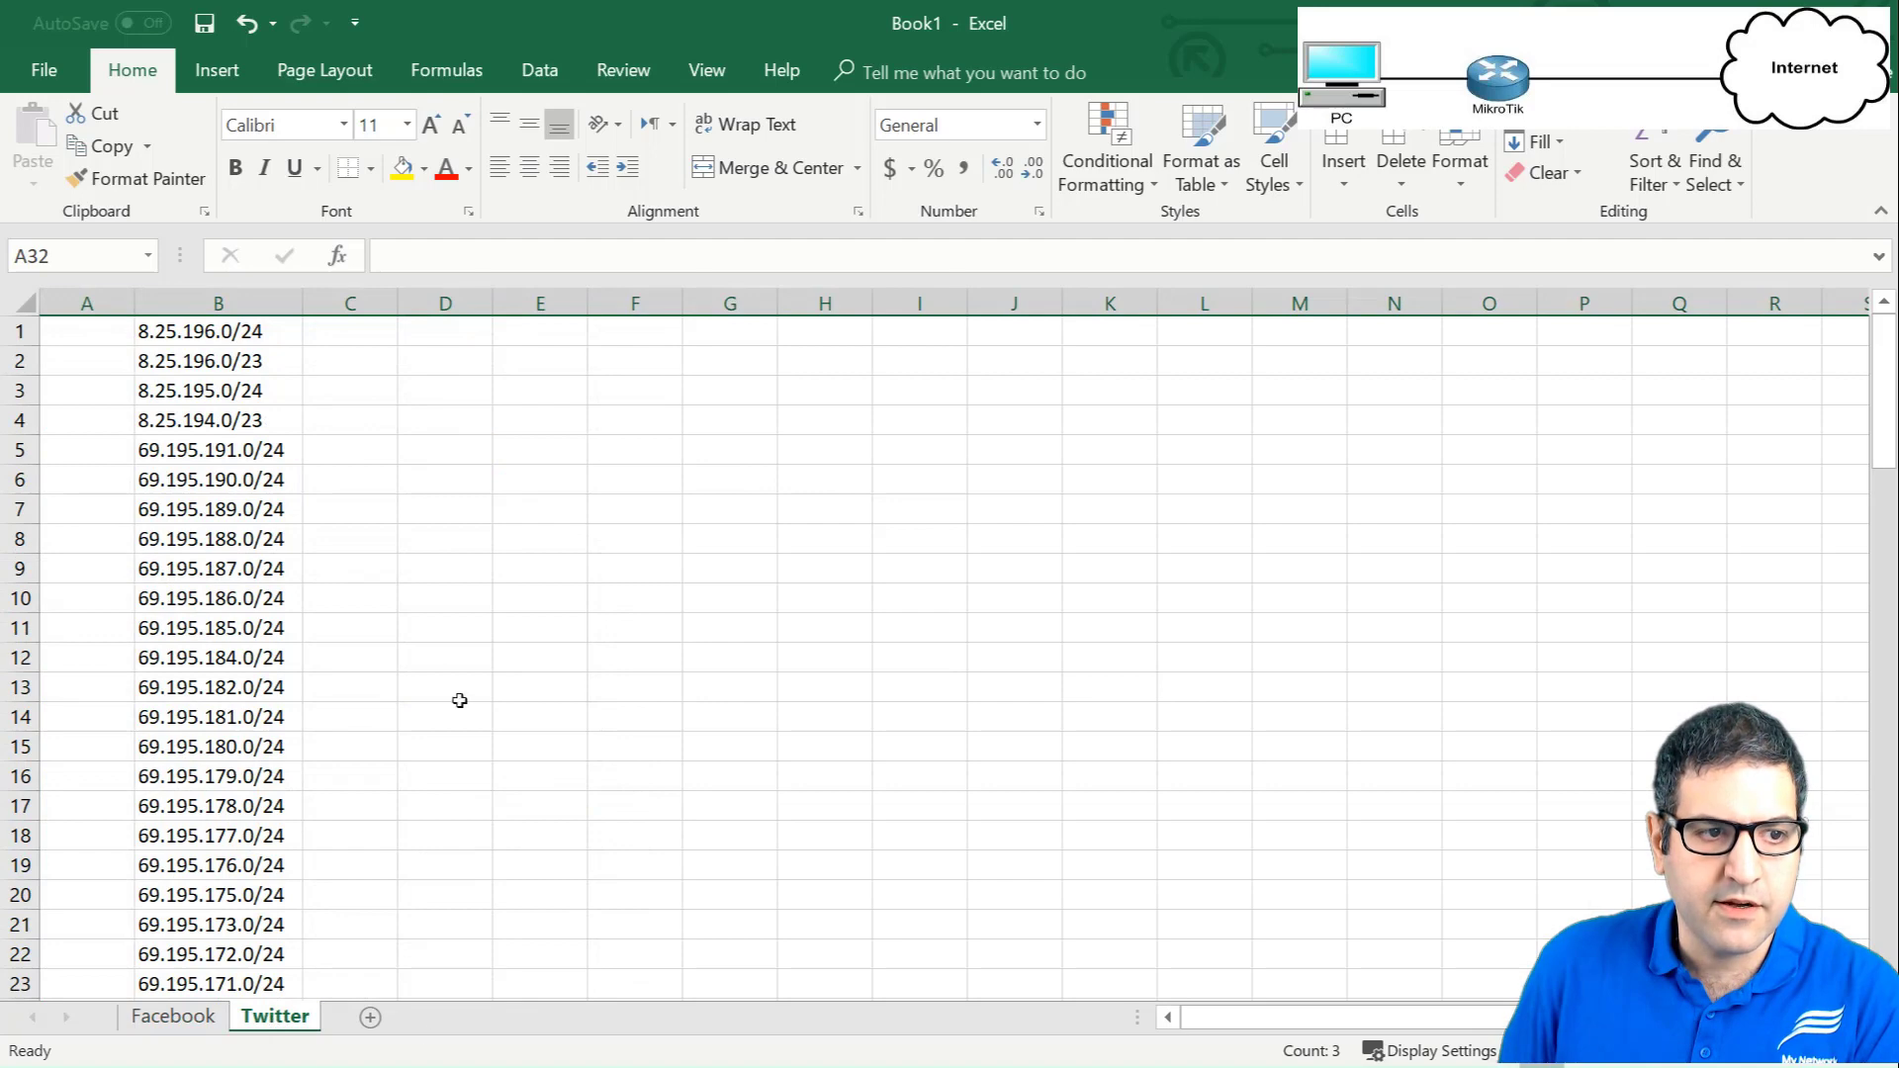
{"action": "left_click", "coordinate": [81, 334]}
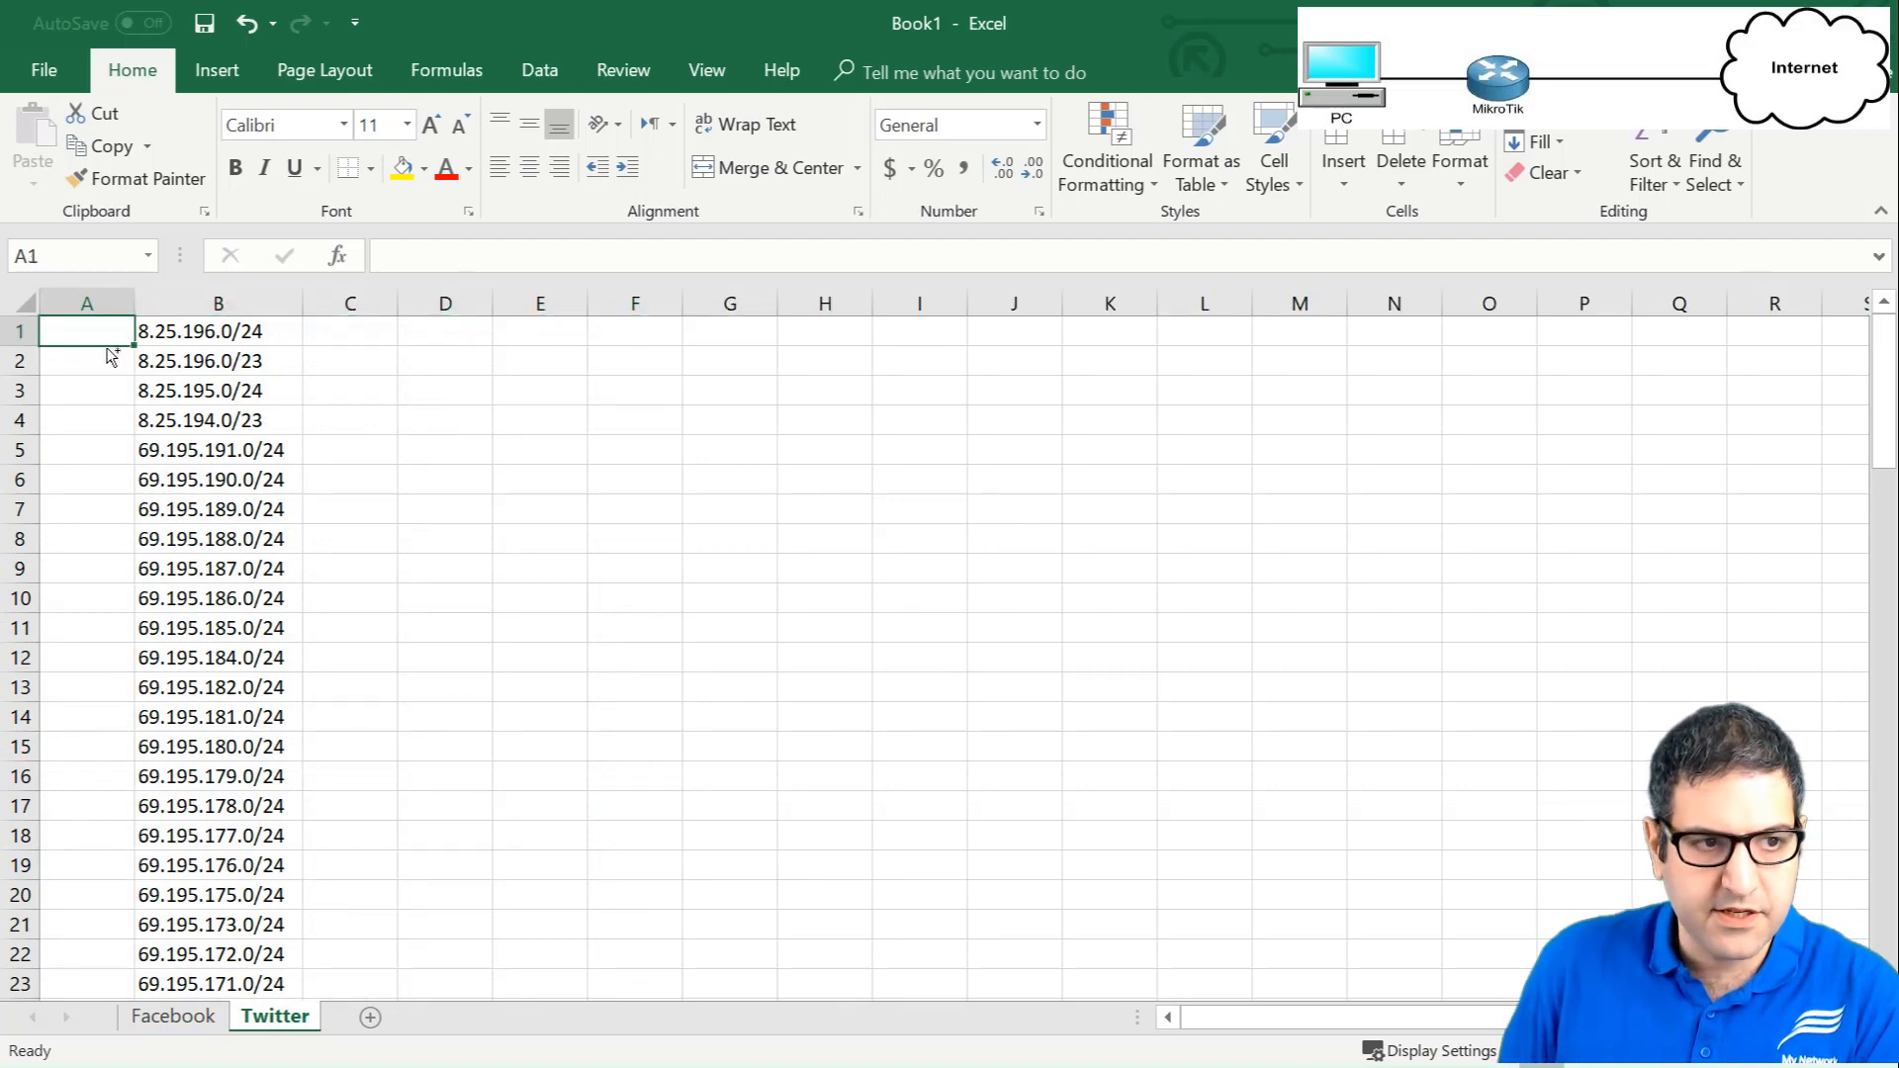
{"action": "right_click", "coordinate": [105, 336]}
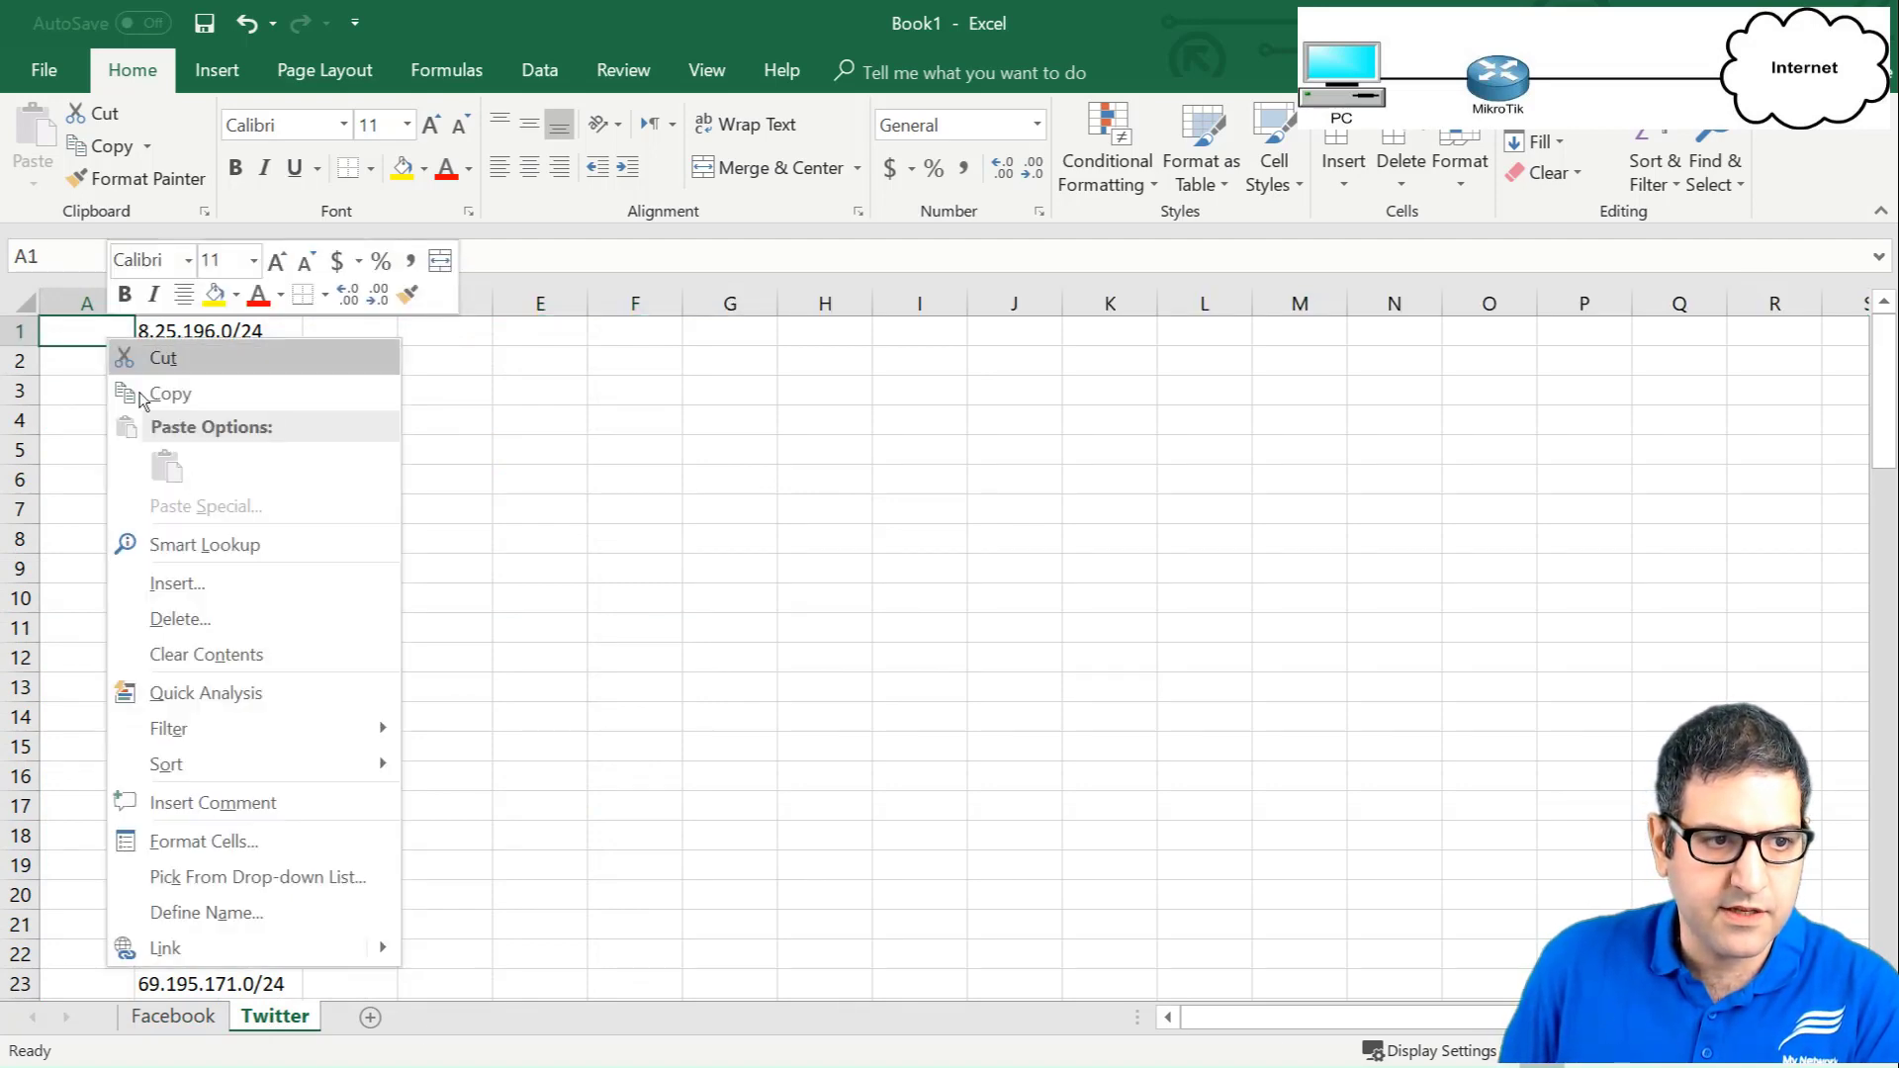
{"action": "left_click", "coordinate": [593, 514]}
{"action": "left_click", "coordinate": [179, 1028]}
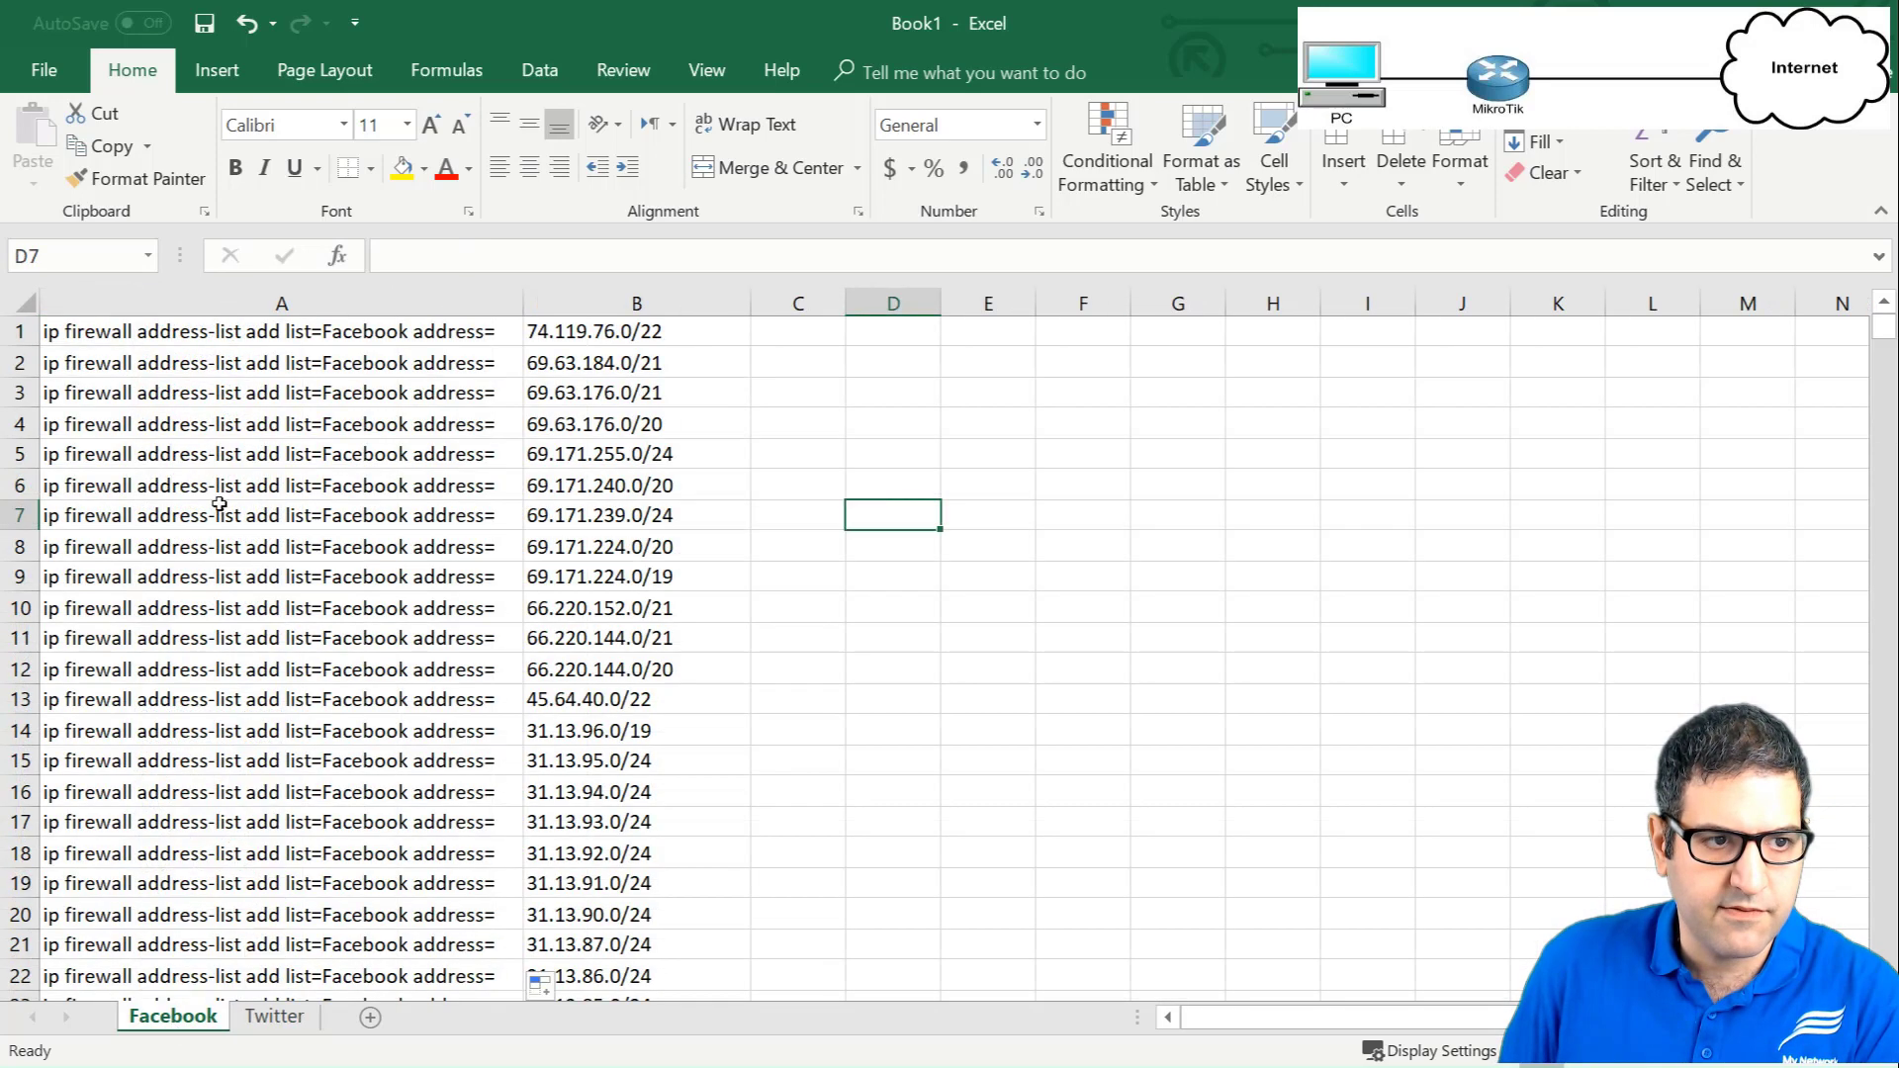
{"action": "left_click", "coordinate": [321, 335]}
{"action": "key", "text": "ctrl+c"}
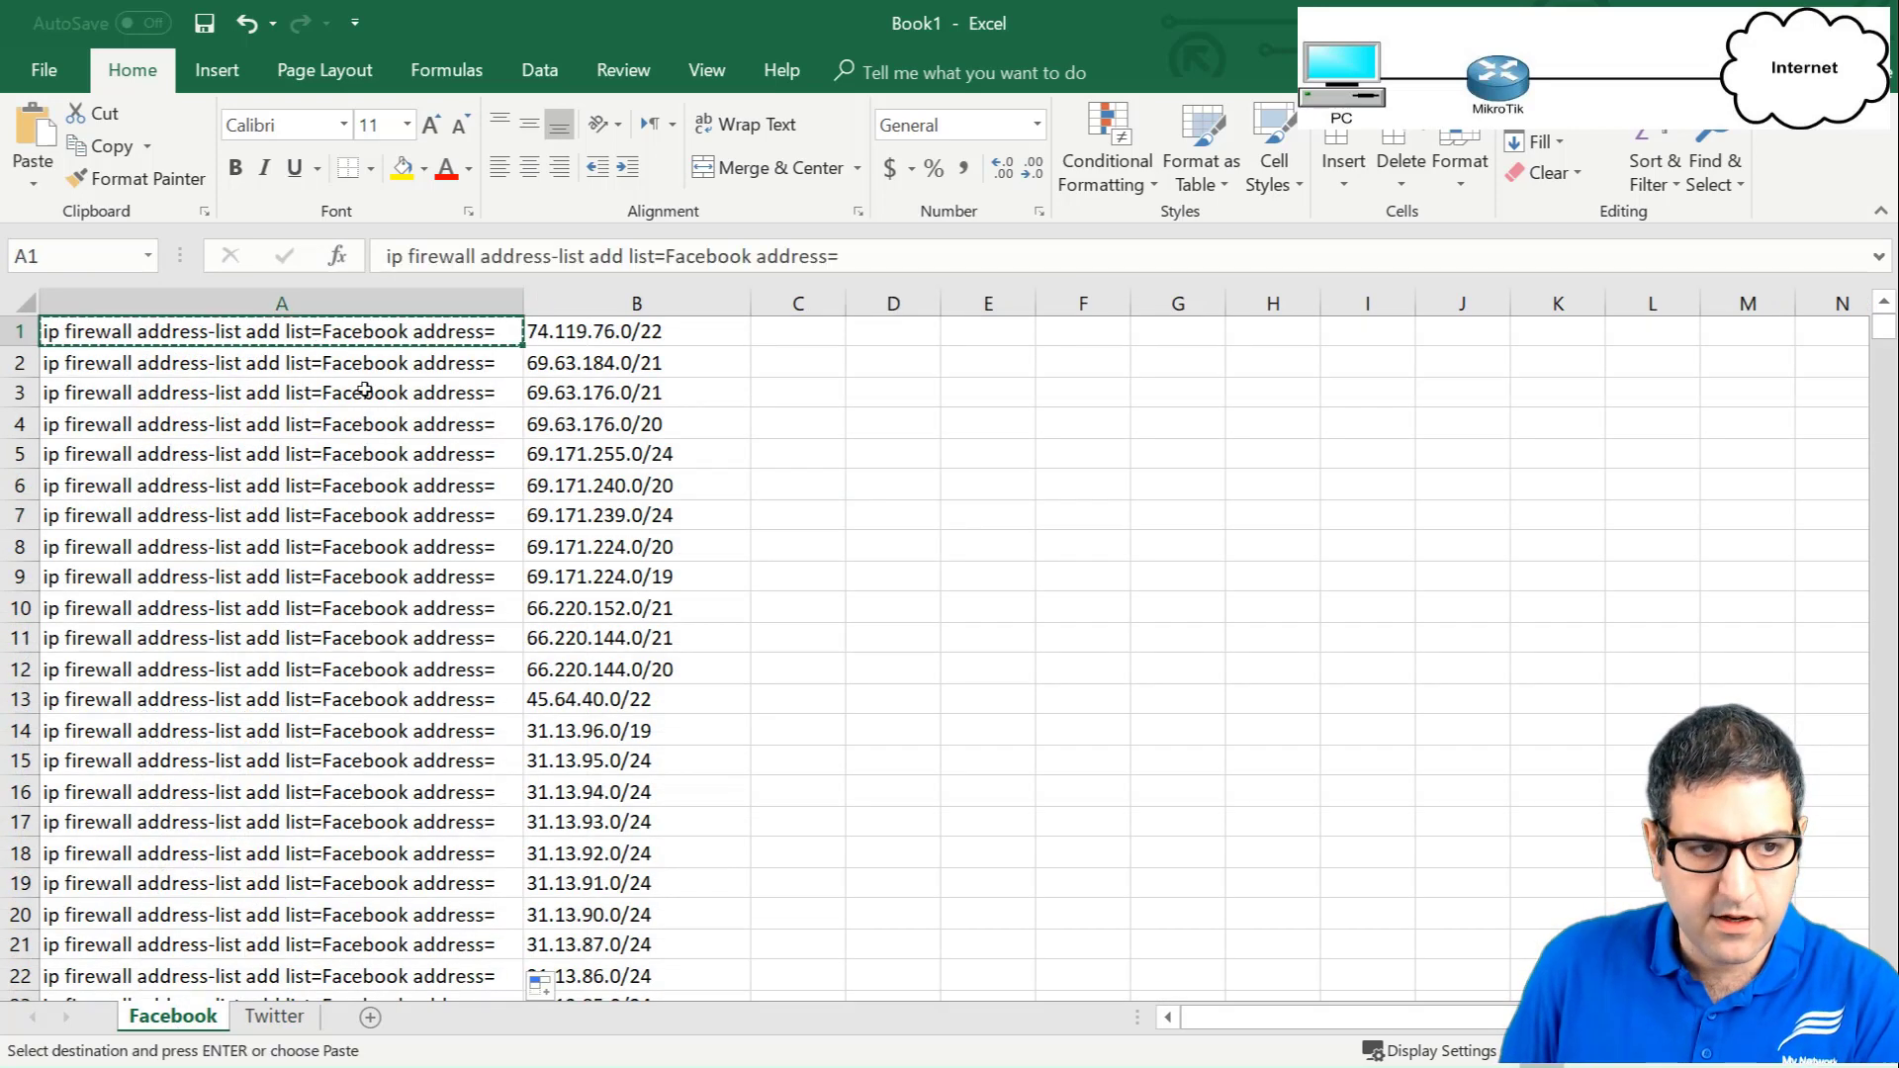
{"action": "left_click", "coordinate": [275, 1016]}
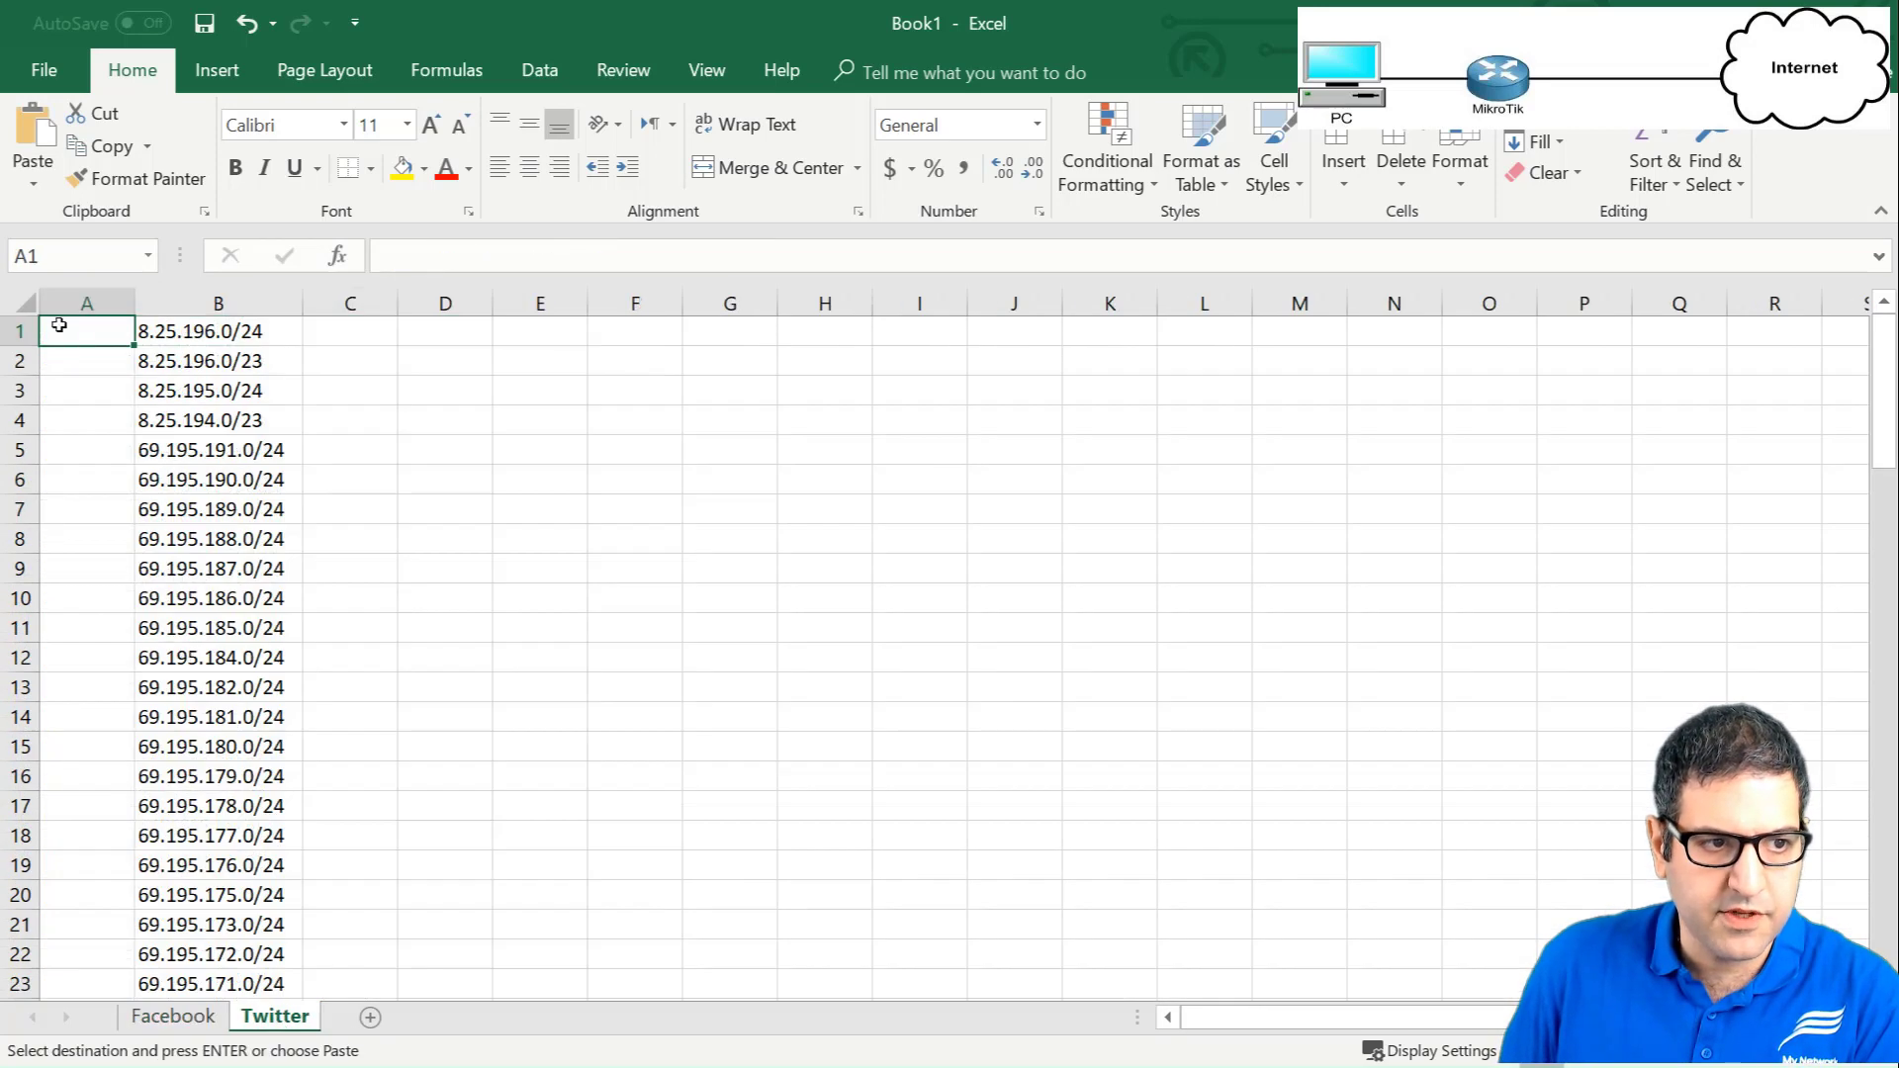
{"action": "key", "text": "ctrl+v"}
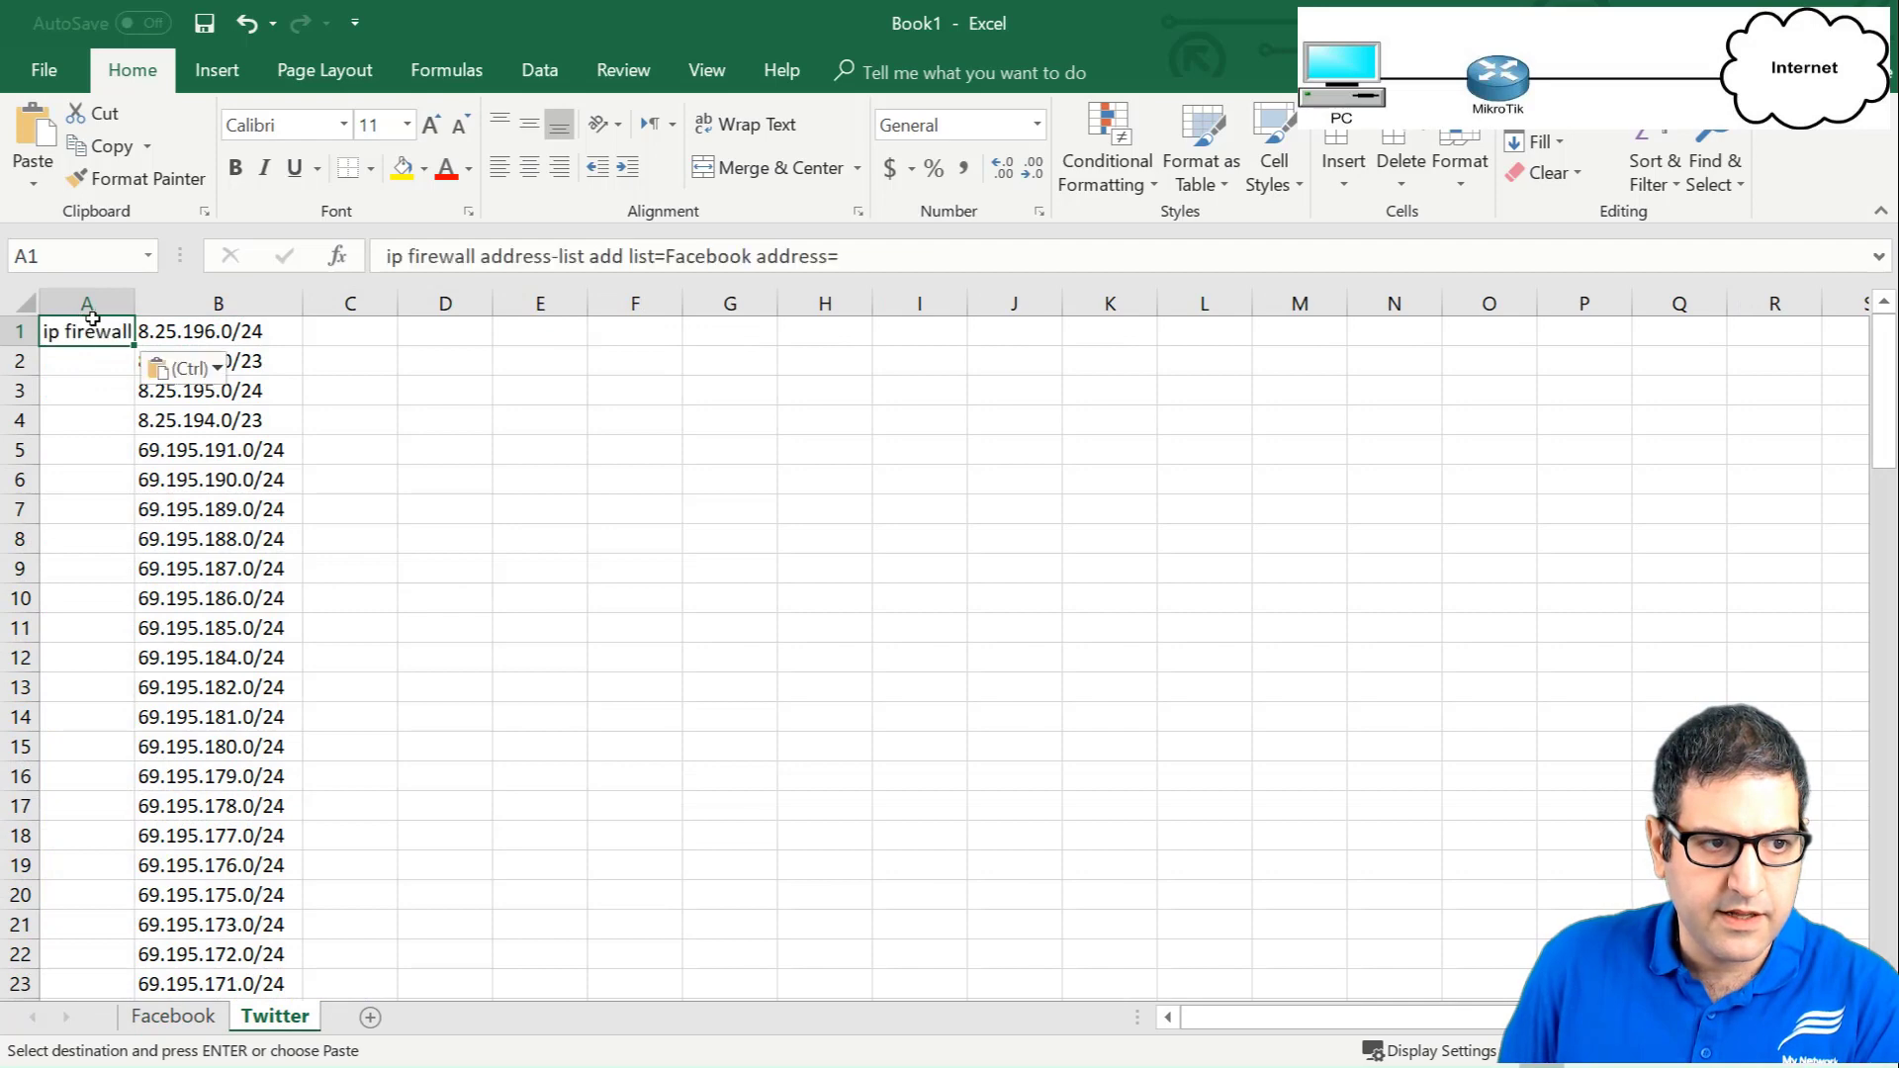
{"action": "left_click_drag", "start_coordinate": [139, 291], "coordinate": [139, 291]}
{"action": "double_click", "coordinate": [138, 290]}
{"action": "double_click", "coordinate": [376, 332]}
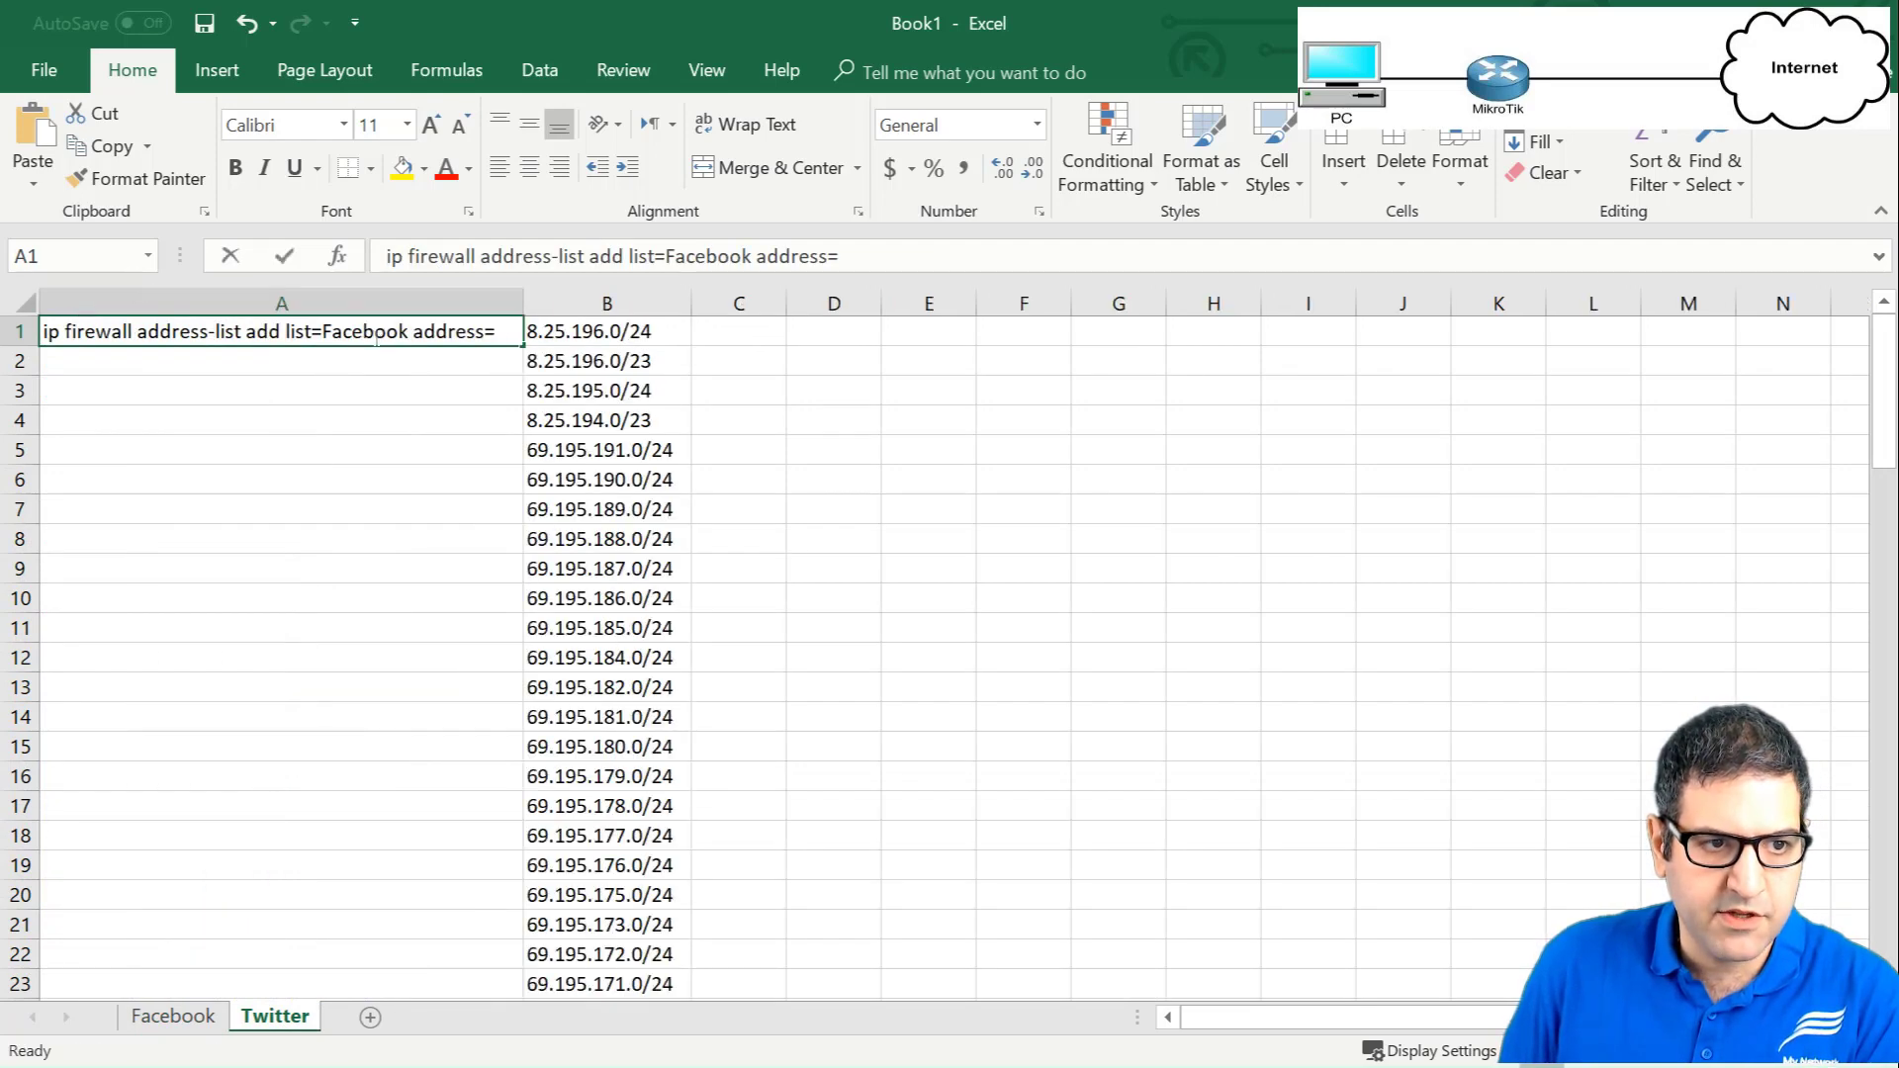
{"action": "double_click", "coordinate": [376, 331]}
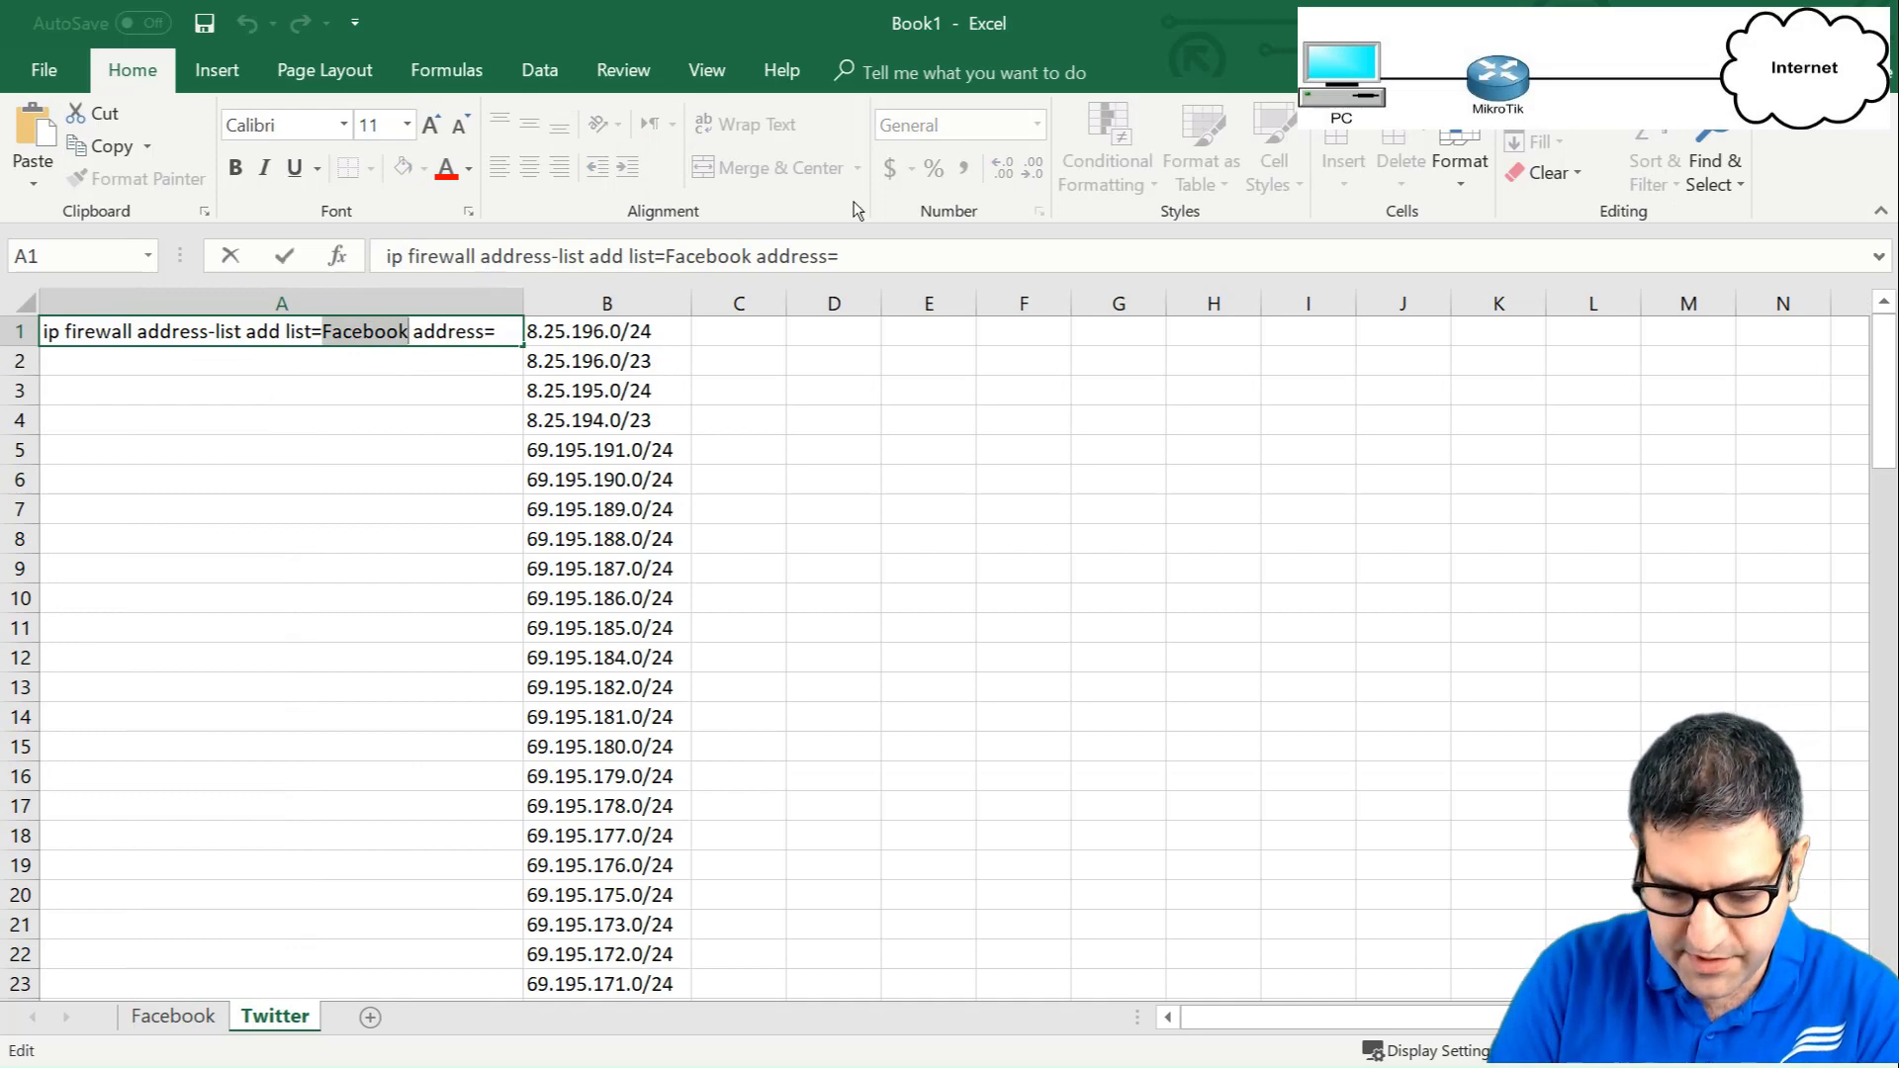
{"action": "key", "text": "Escape"}
{"action": "key", "text": "ctrl+c"}
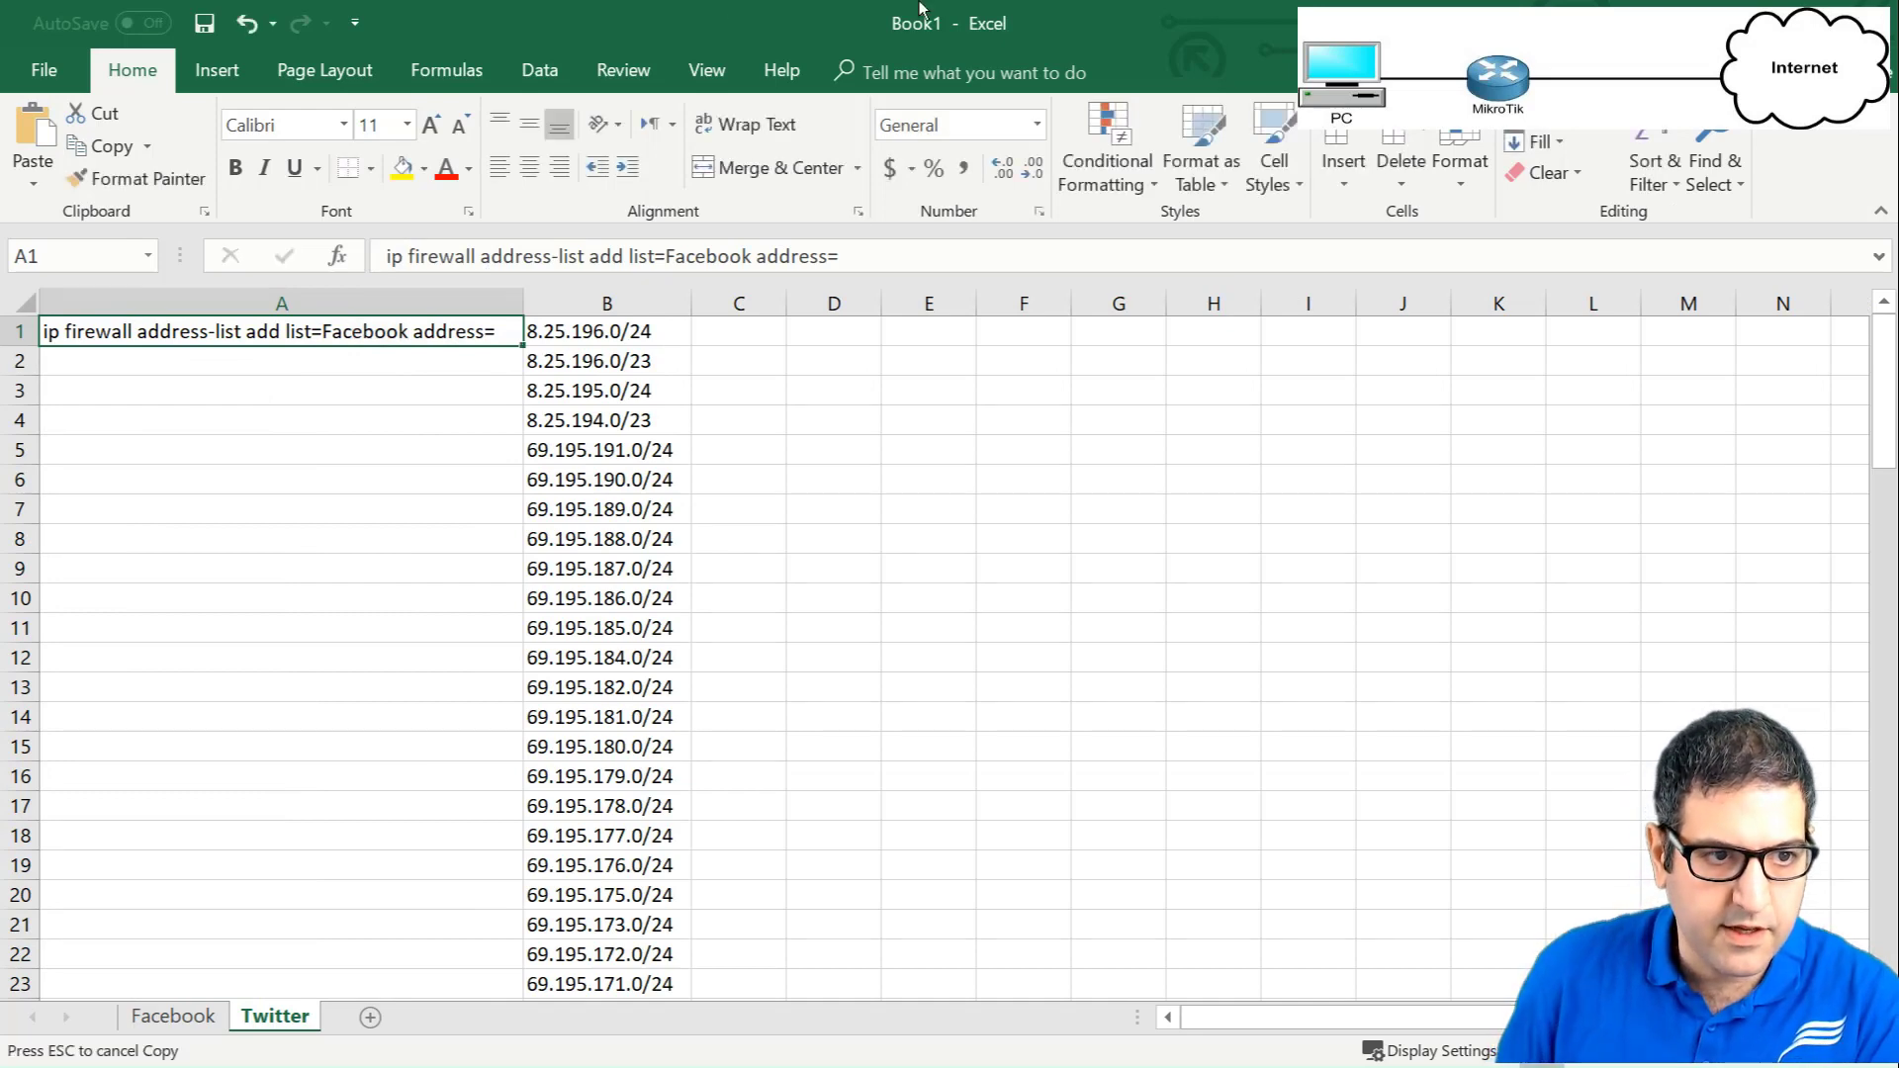
Change the list name in the Twitter sheet's A1 command to Twitter, giving "ip firewall address-list add list=Twitter address=".
{"action": "key", "text": "F2"}
{"action": "double_click", "coordinate": [371, 331]}
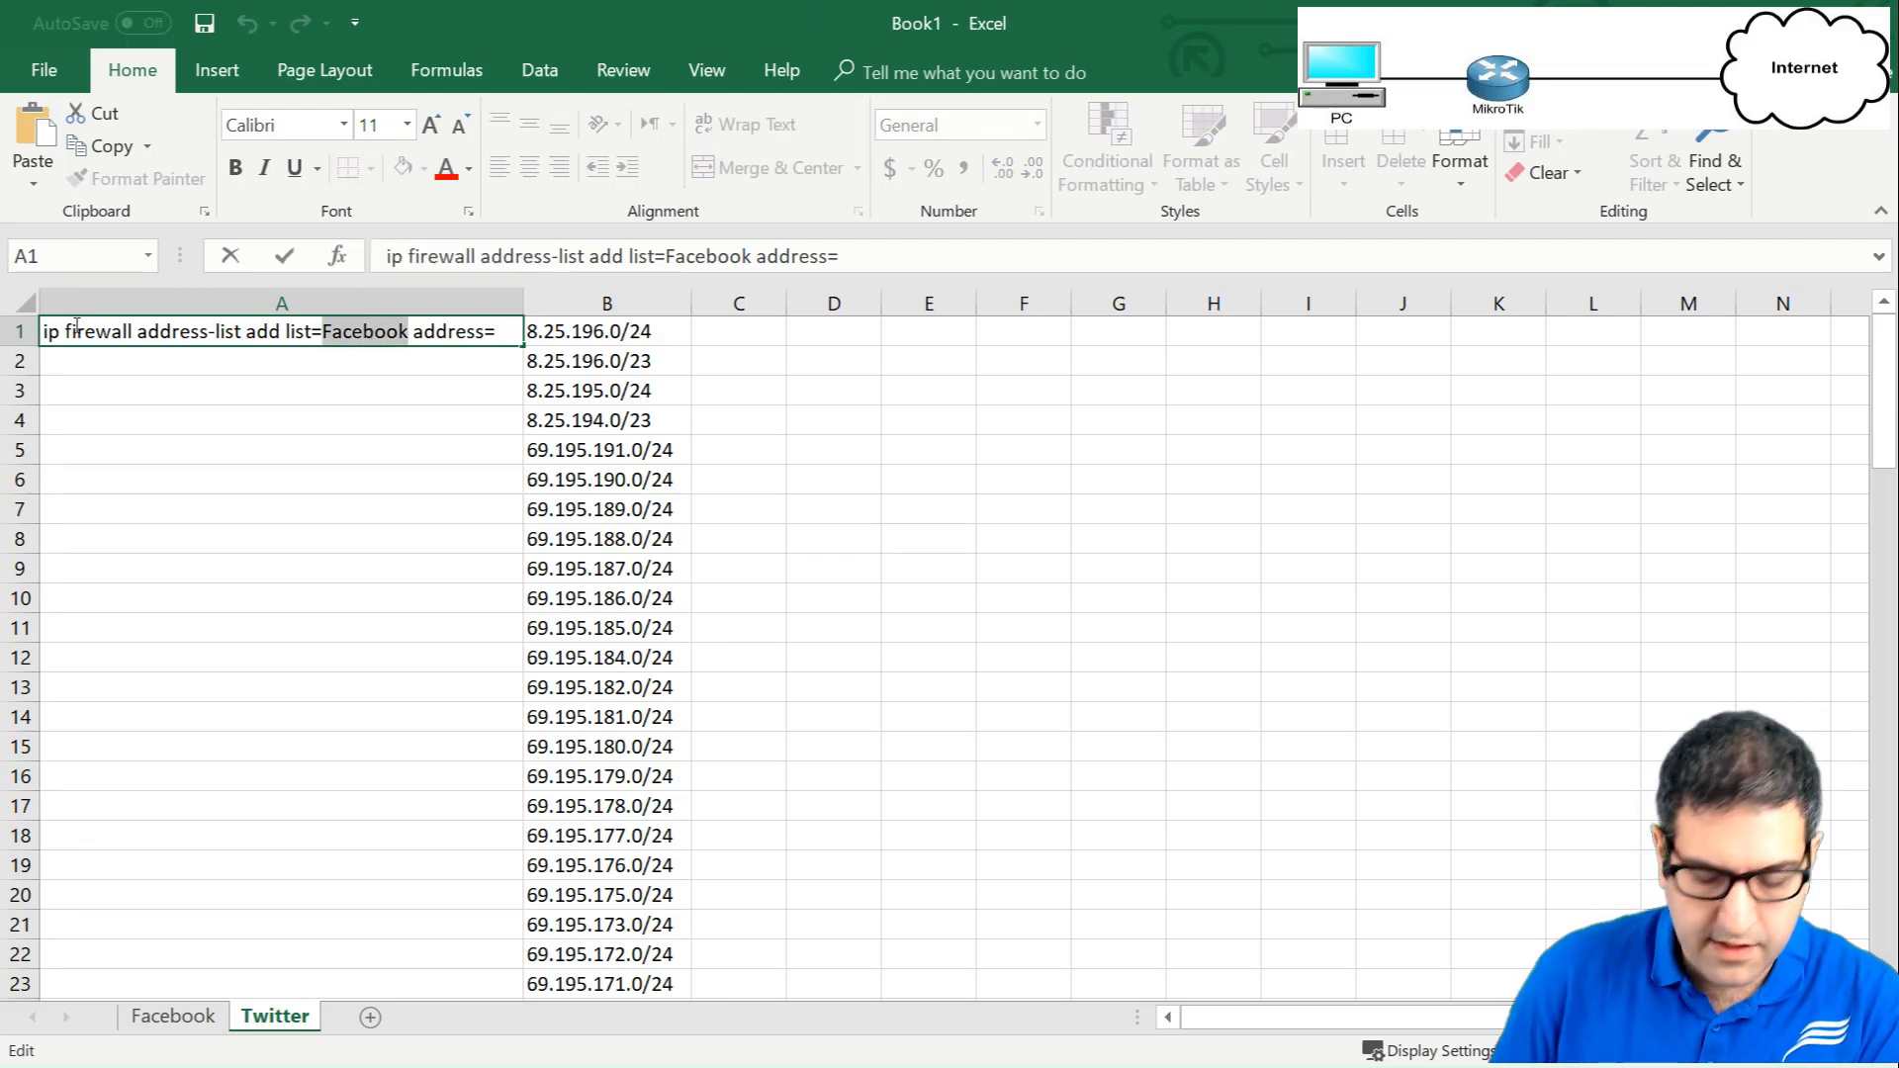
{"action": "type", "text": "Twitter"}
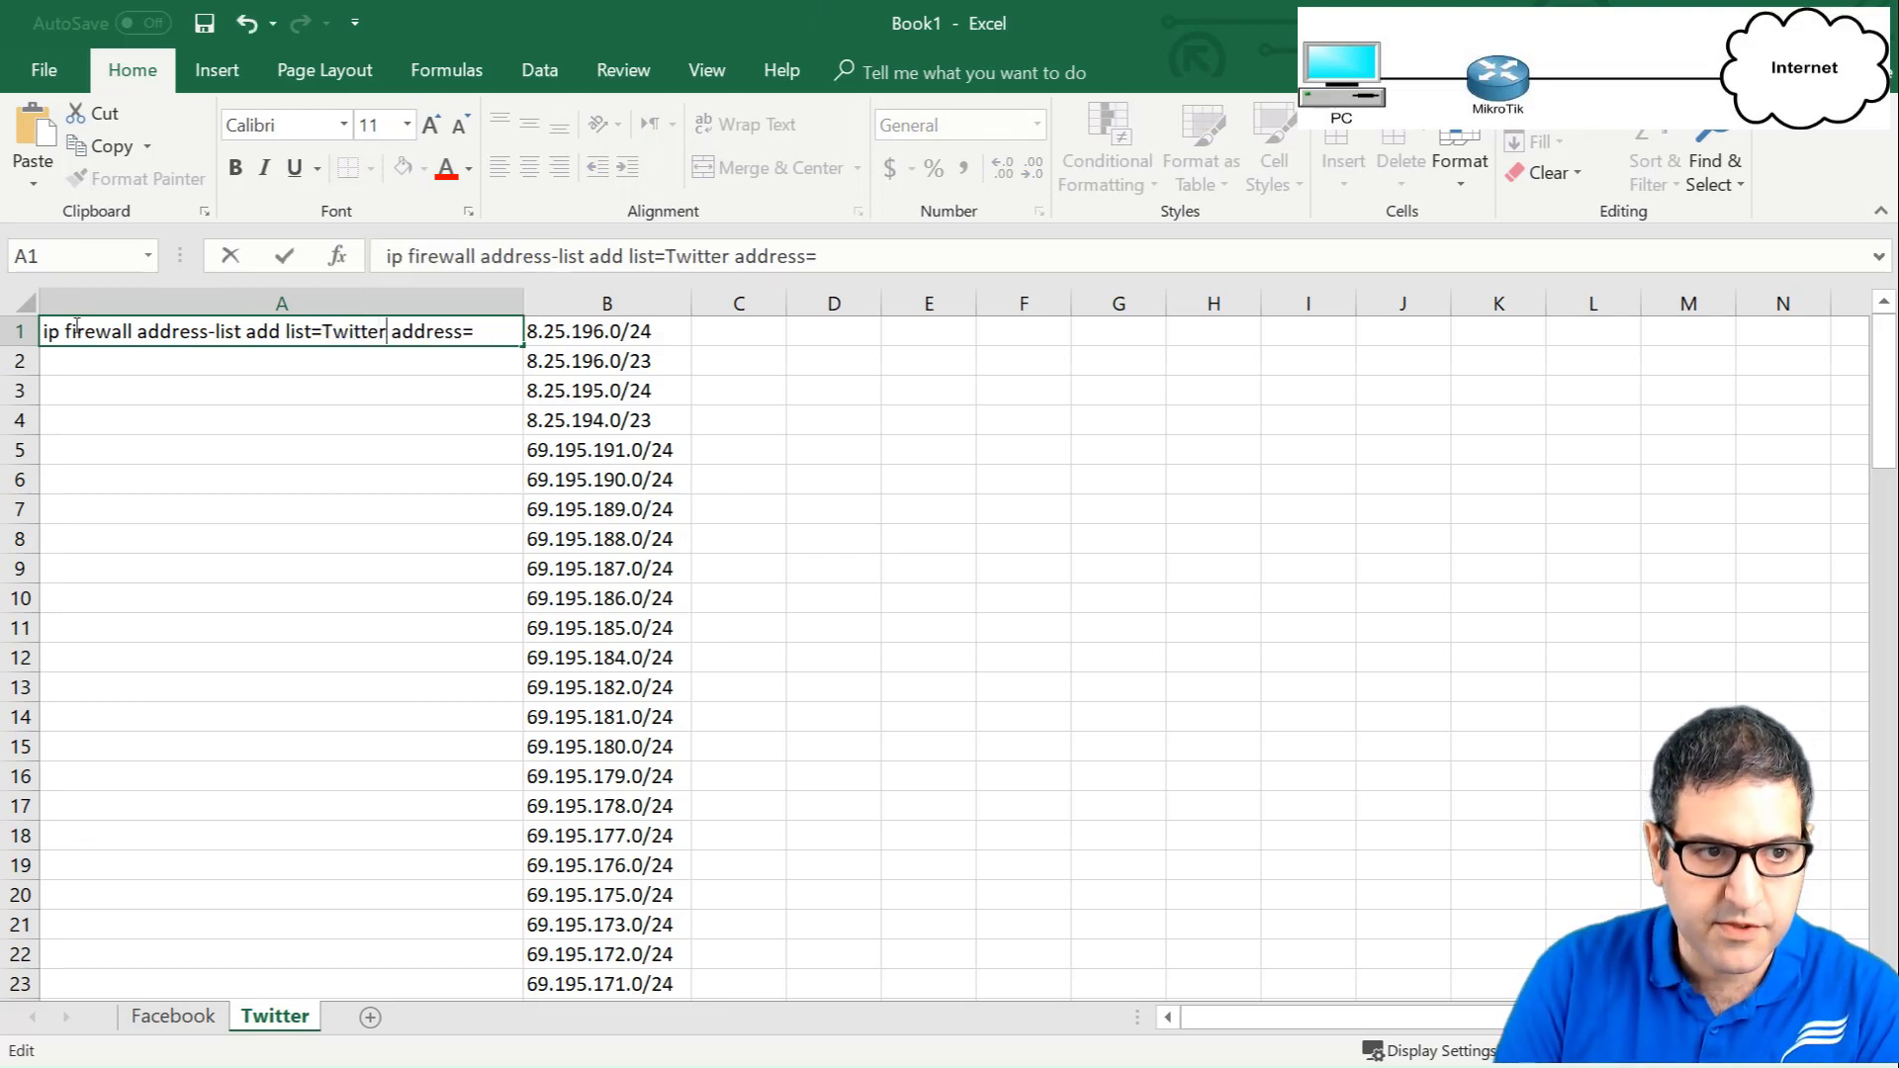
{"action": "key", "text": "ctrl+Return"}
Fill the Twitter command from A1 down to row 91, beside every Twitter address range.
{"action": "key", "text": "ctrl+c"}
{"action": "left_click", "coordinate": [331, 480]}
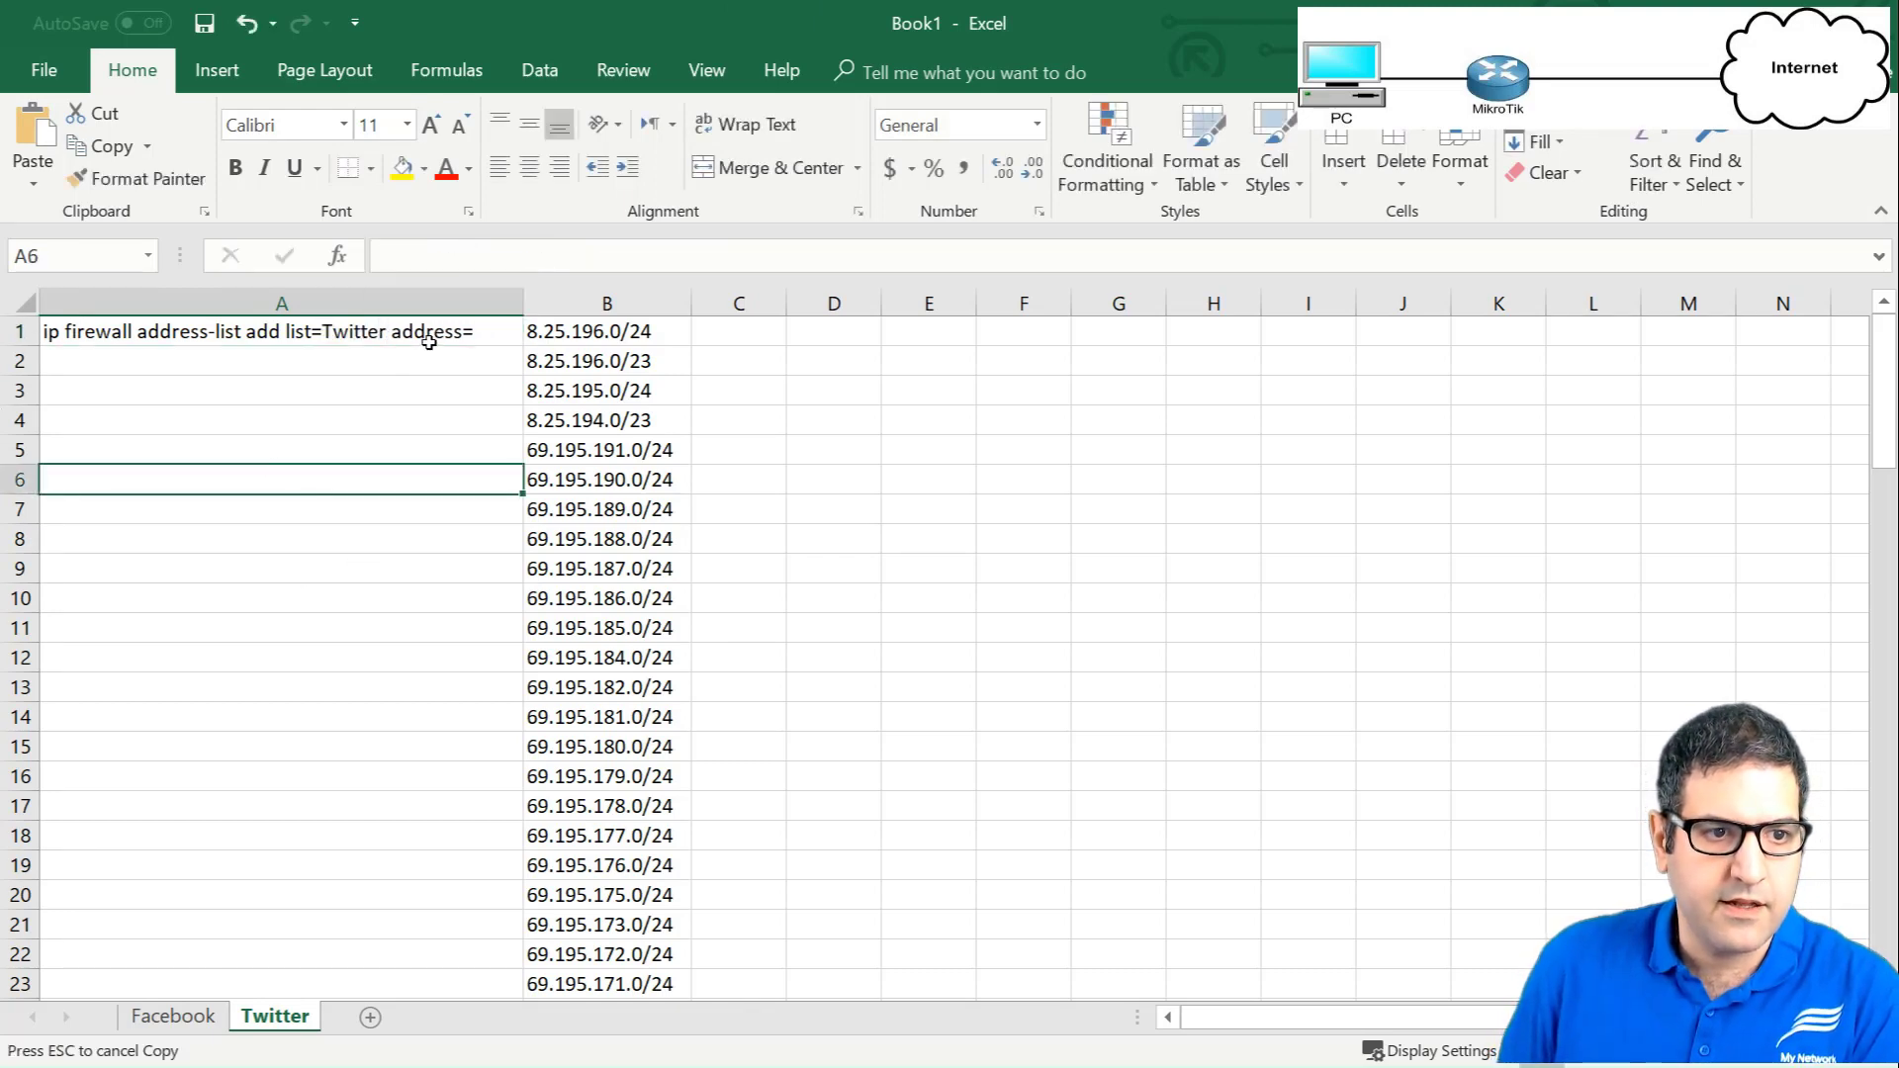
{"action": "left_click", "coordinate": [429, 342]}
{"action": "left_click_drag", "start_coordinate": [522, 345], "coordinate": [445, 870]}
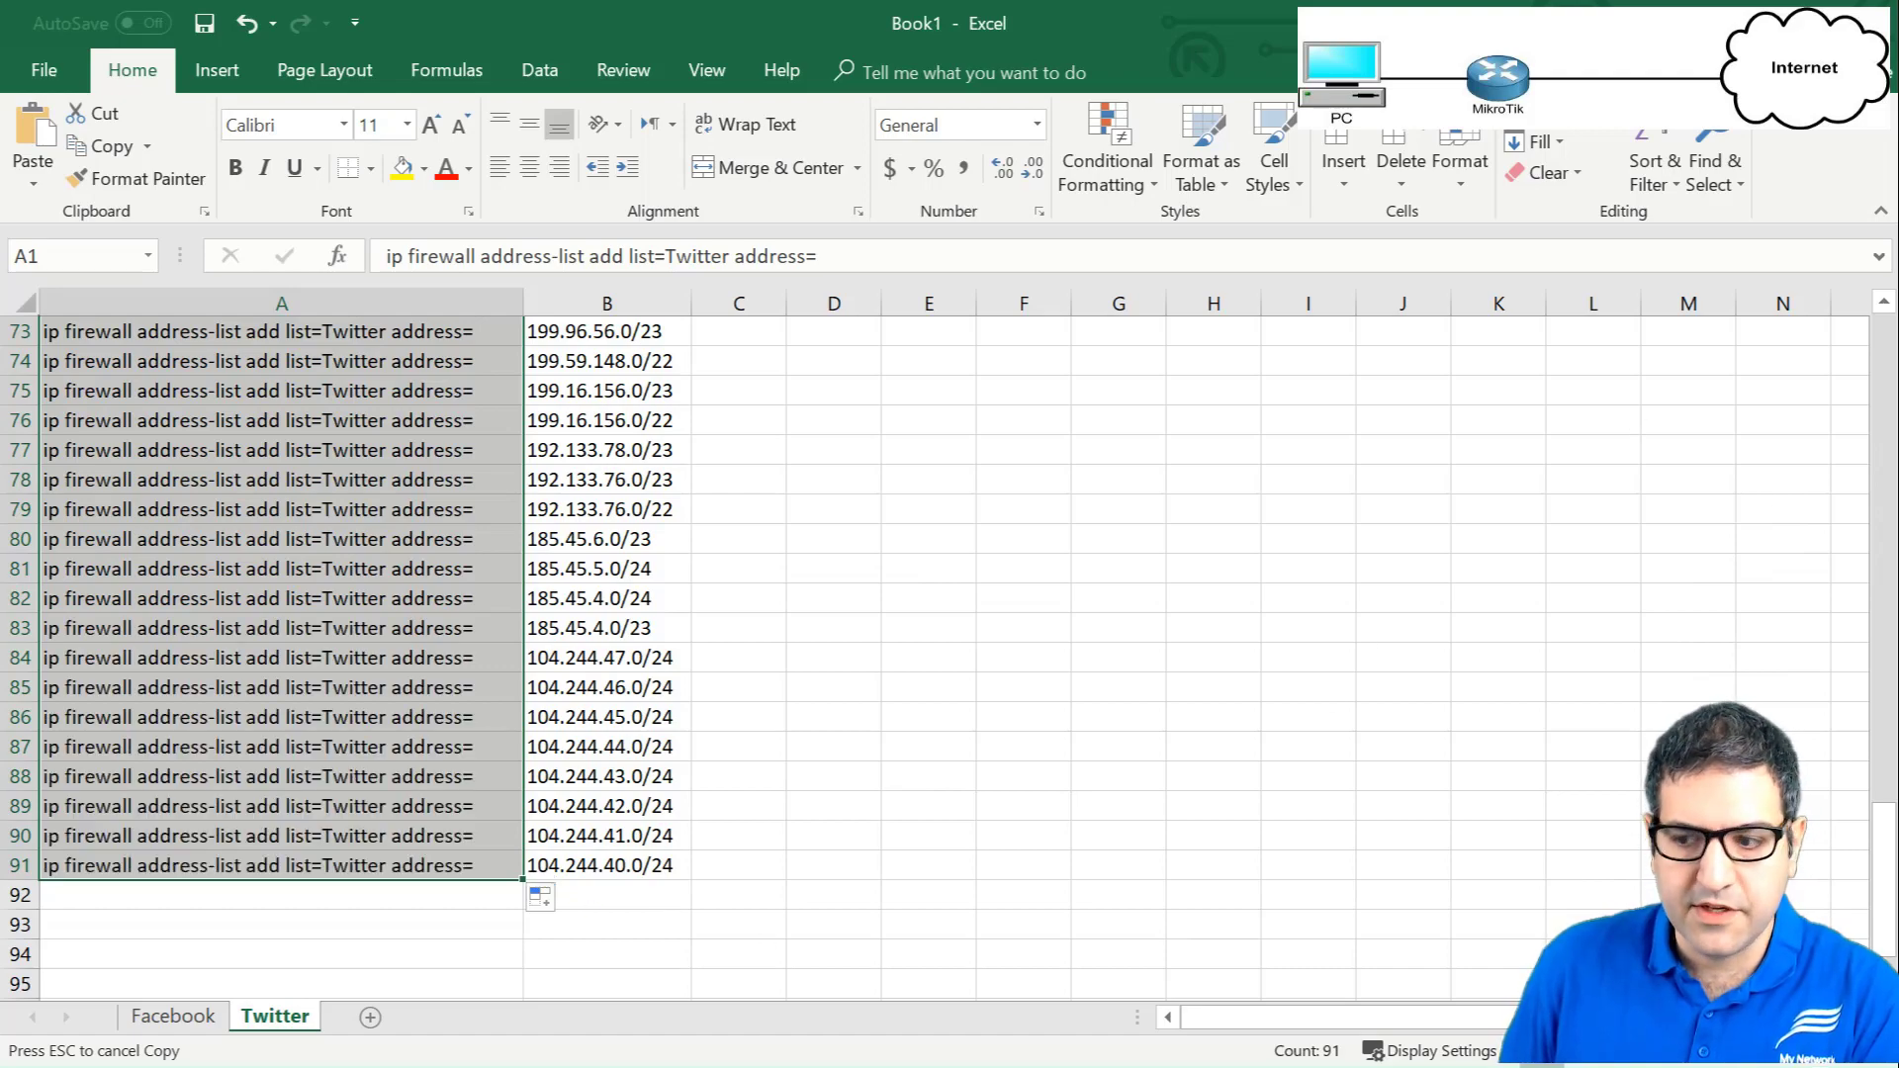
Switch to the PowerPoint lab slide and draw check marks beside steps 5 and 6.
{"action": "mouse_move", "coordinate": [376, 615]}
{"action": "left_mouse_down"}
{"action": "mouse_move", "coordinate": [368, 634]}
{"action": "mouse_move", "coordinate": [447, 597]}
{"action": "left_mouse_up"}
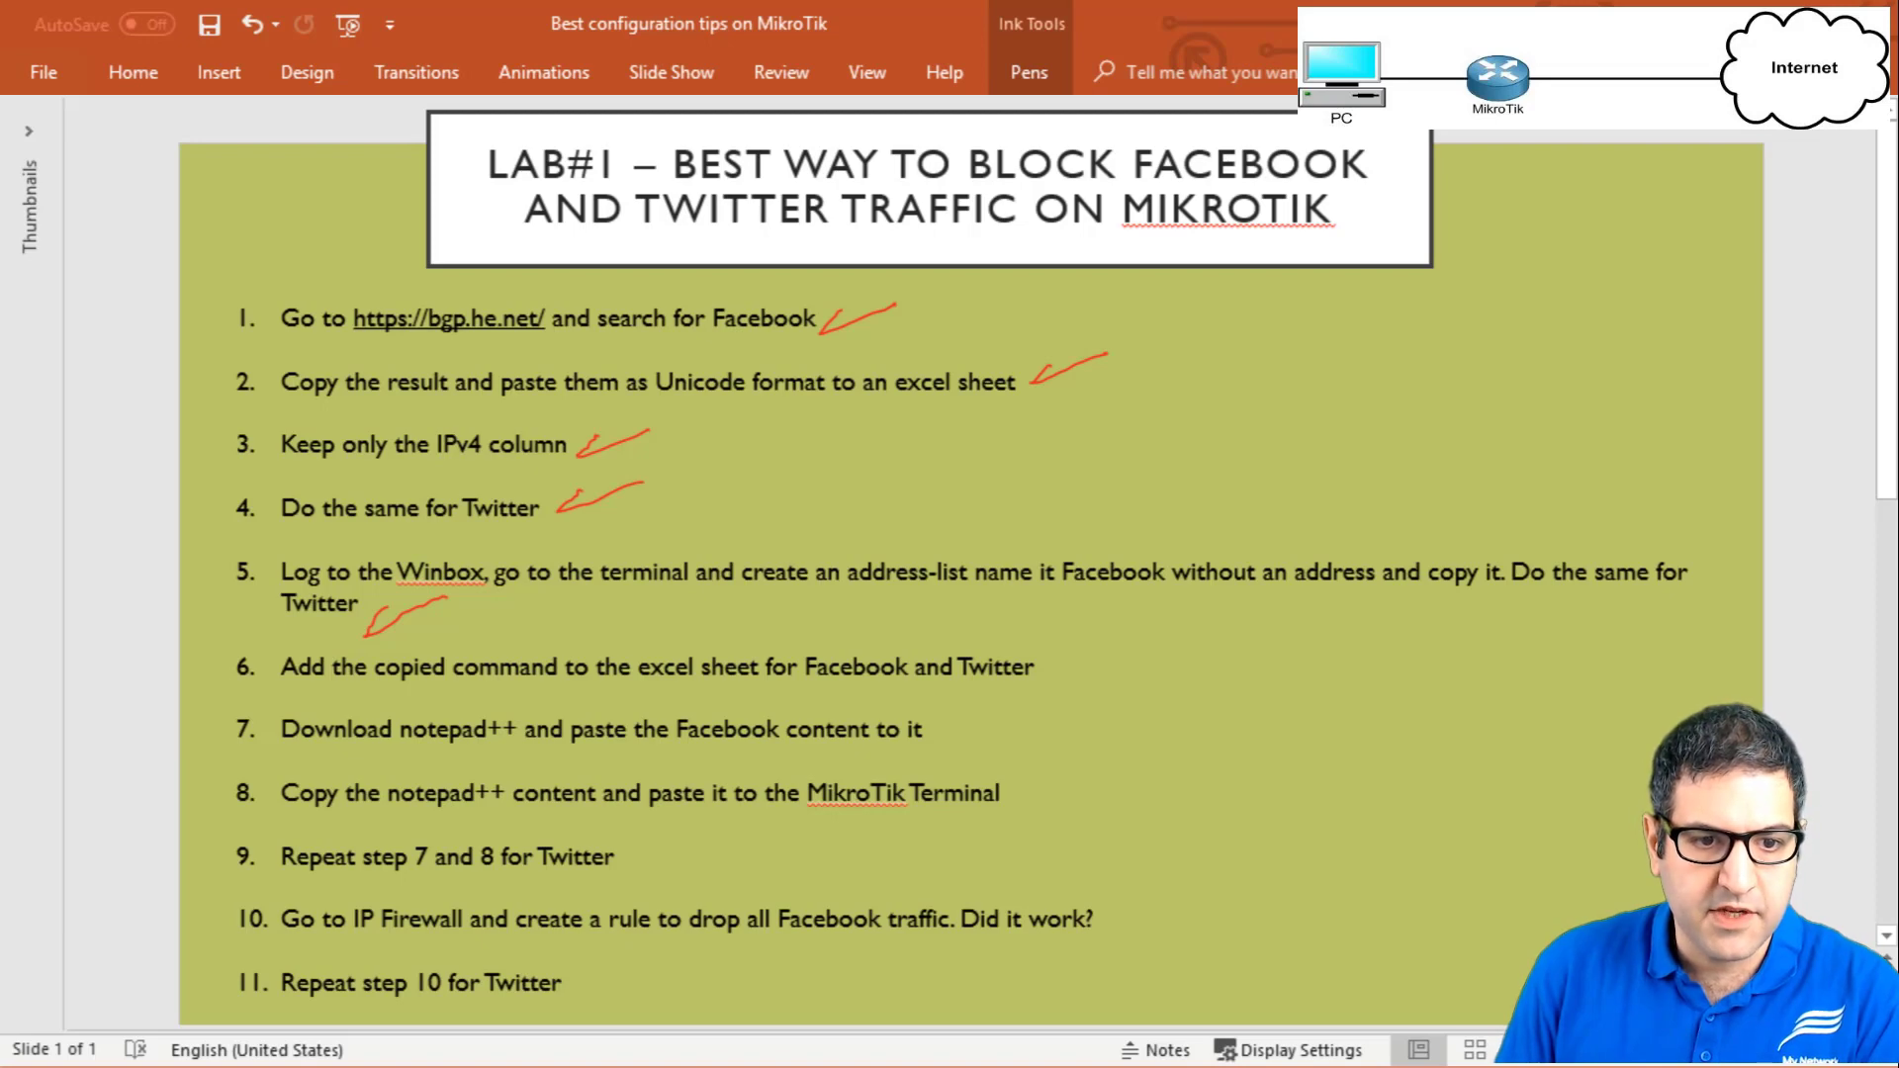
{"action": "left_click_drag", "start_coordinate": [1080, 650], "coordinate": [1119, 666]}
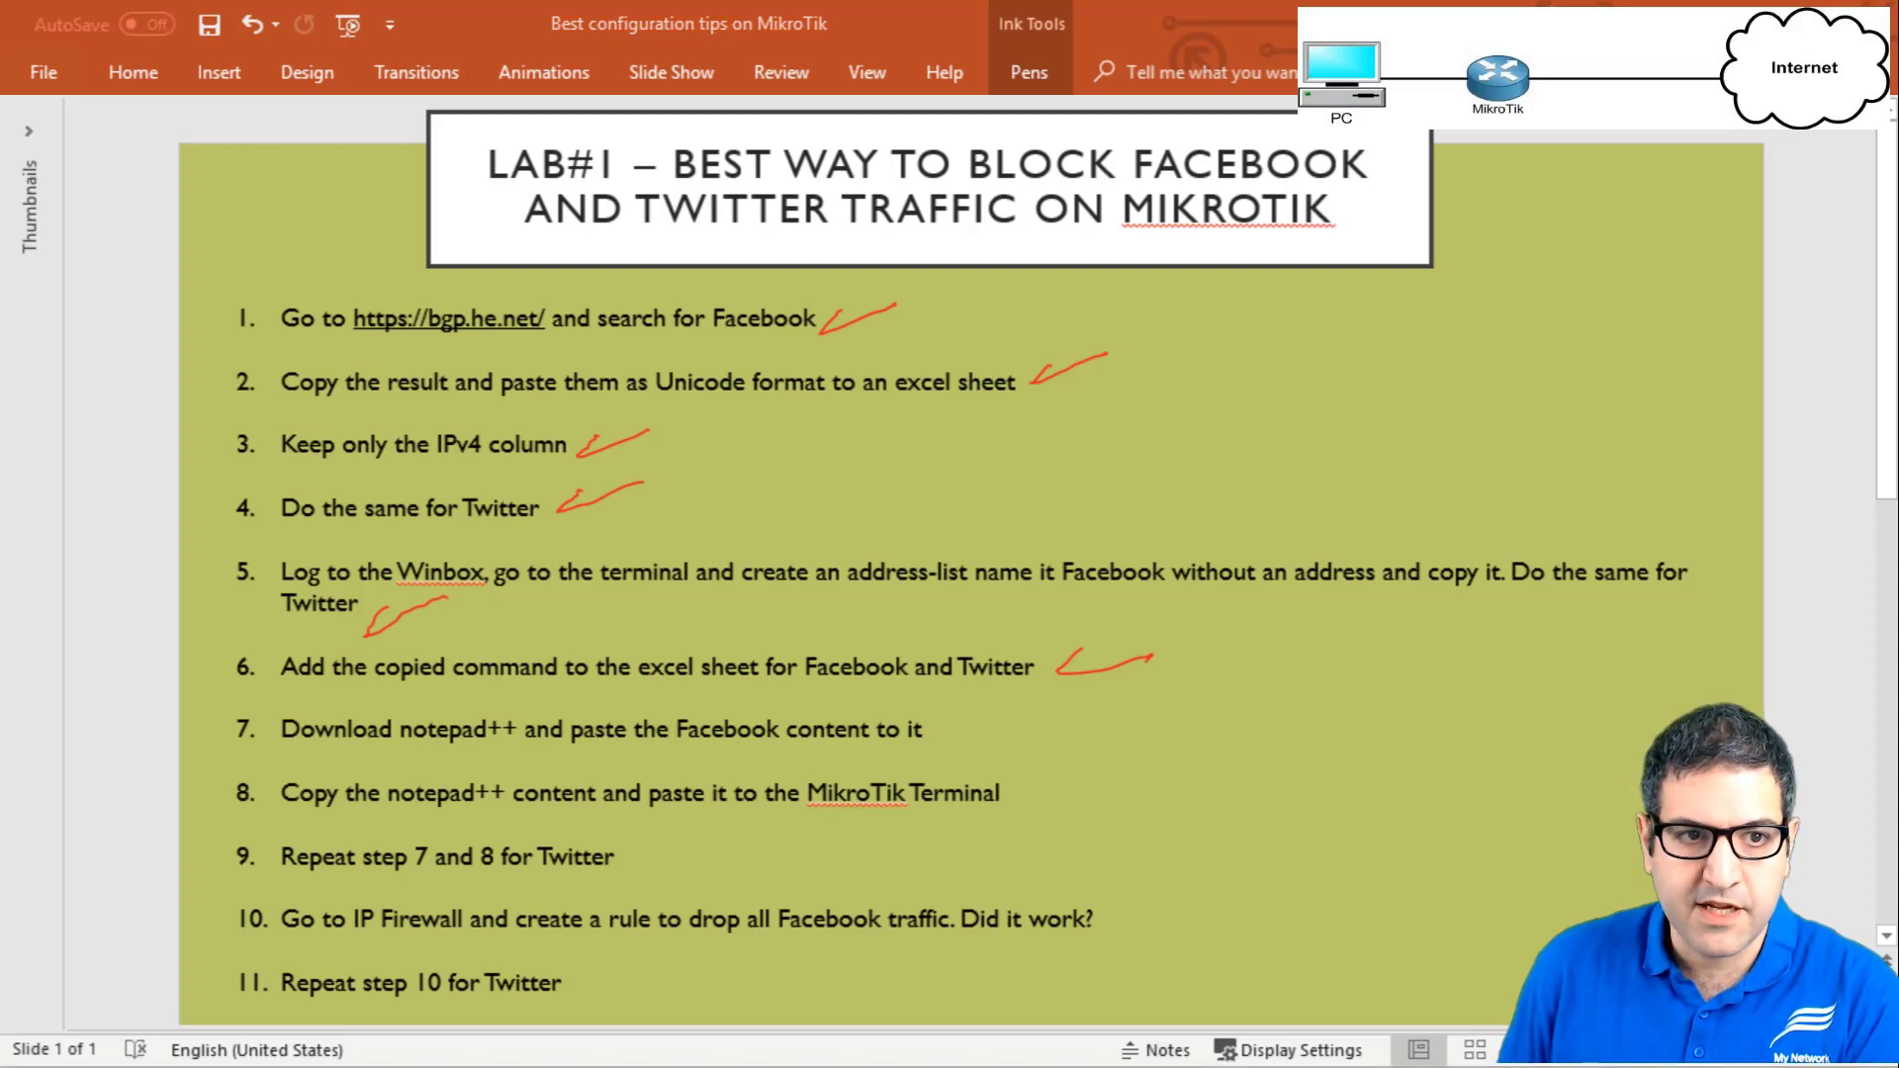
Switch to the browser, search for "notepad++ download", and view the Notepad++ v7.5.8 download page on notepad-plus-plus.org.
{"action": "key", "text": "alt+Tab"}
{"action": "key", "text": "ctrl+l"}
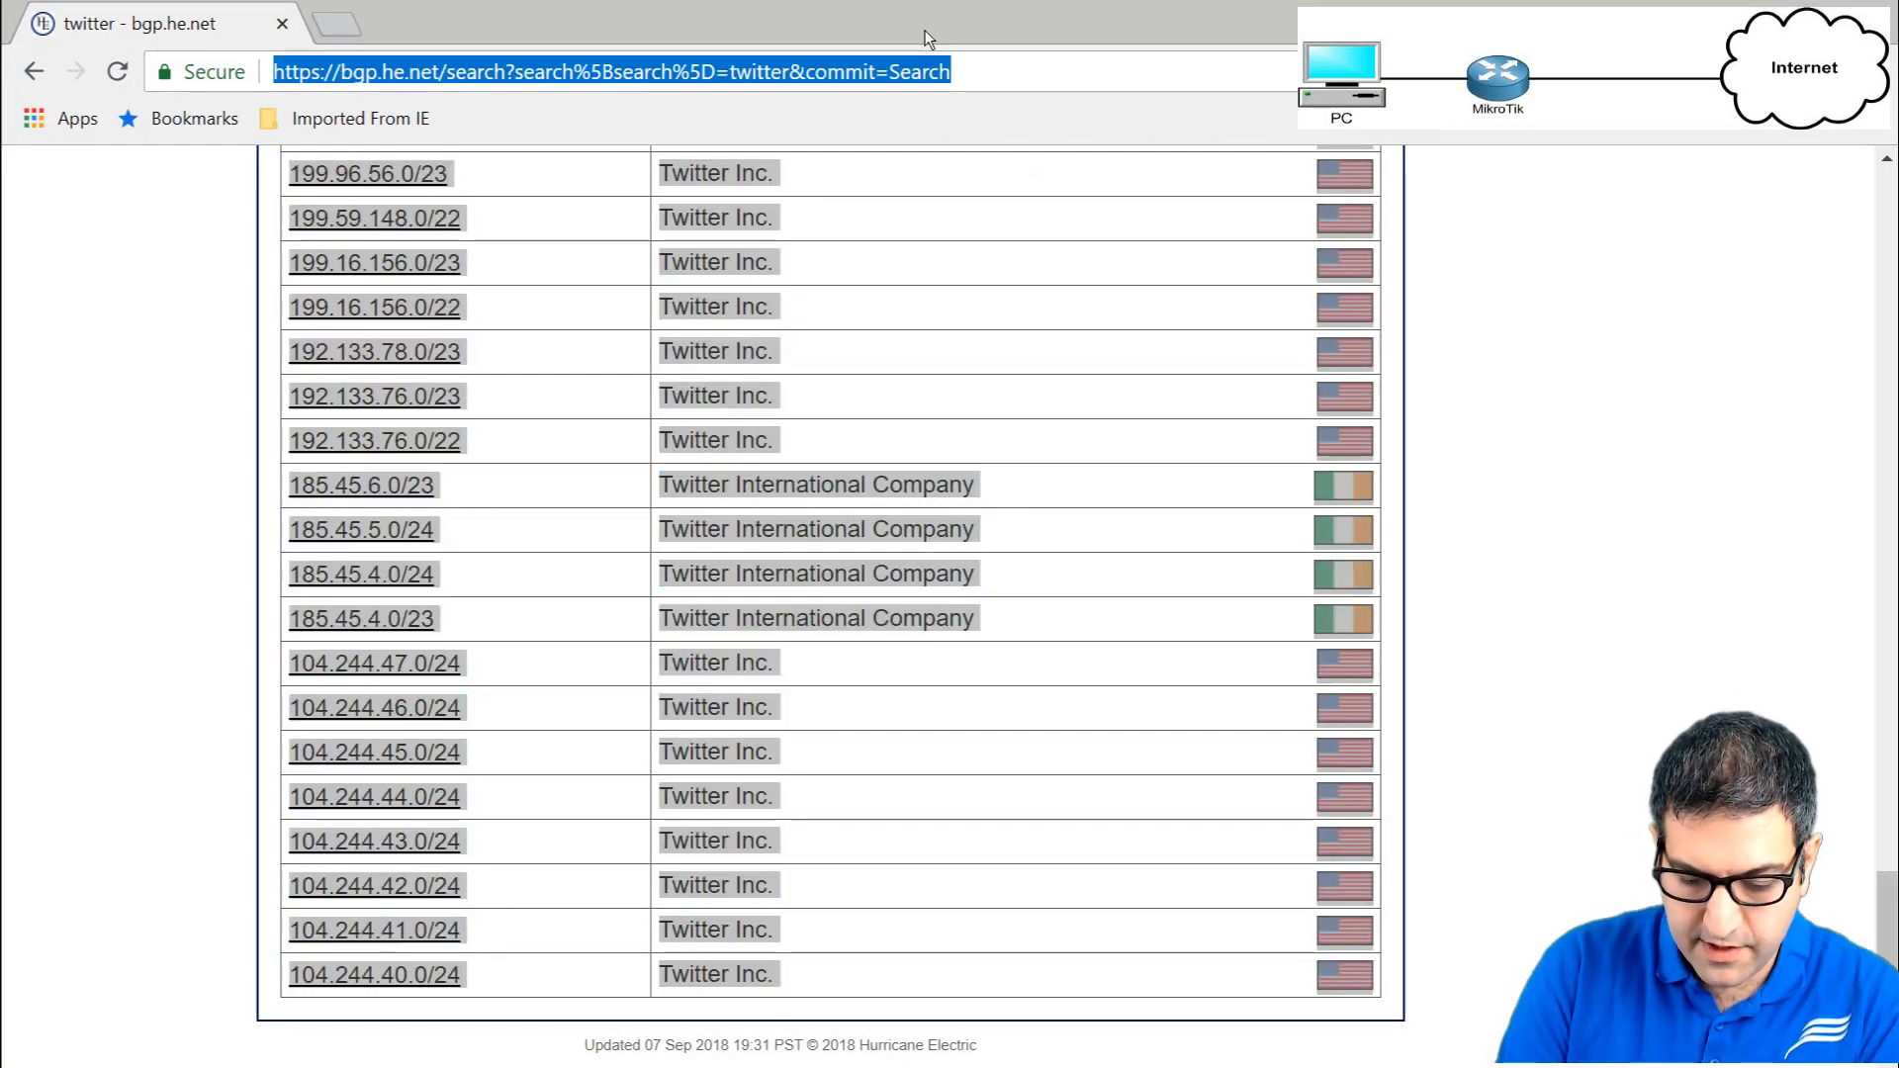
{"action": "type", "text": "notepad"}
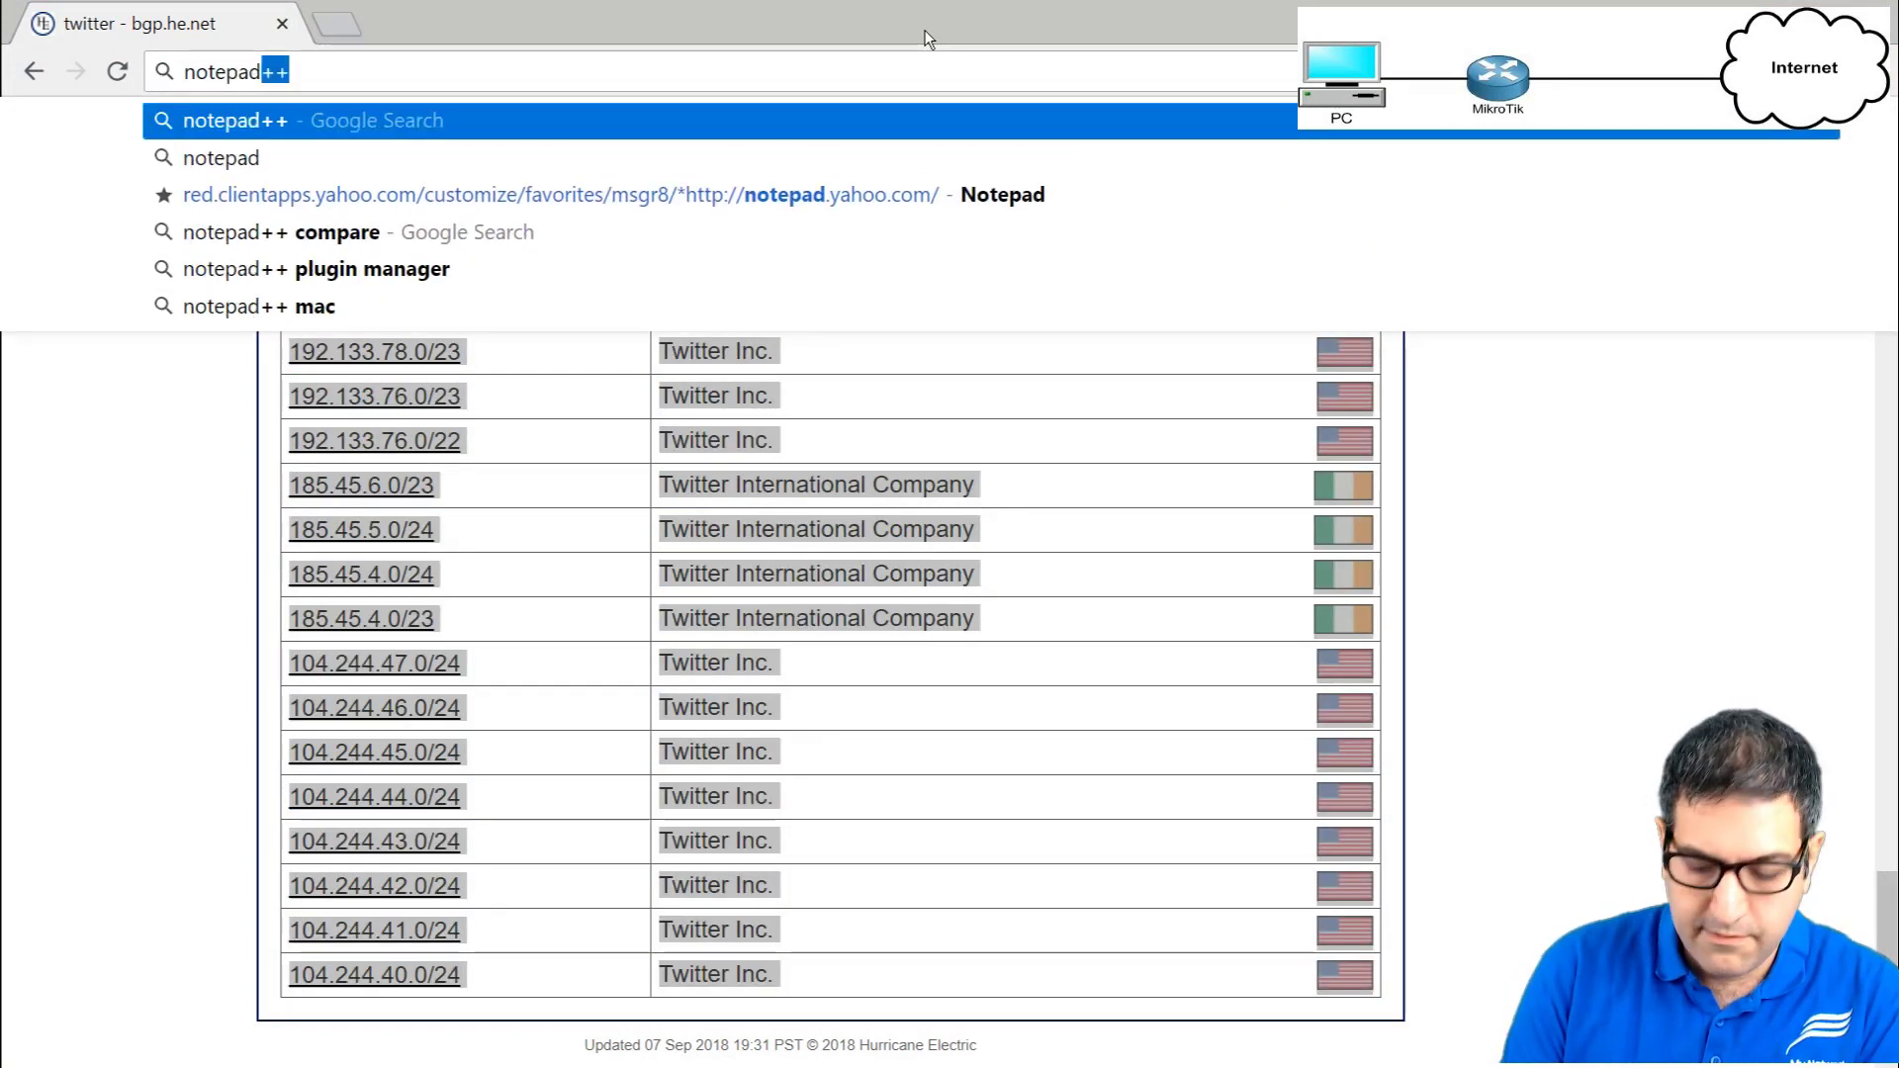
{"action": "type", "text": "++ d"}
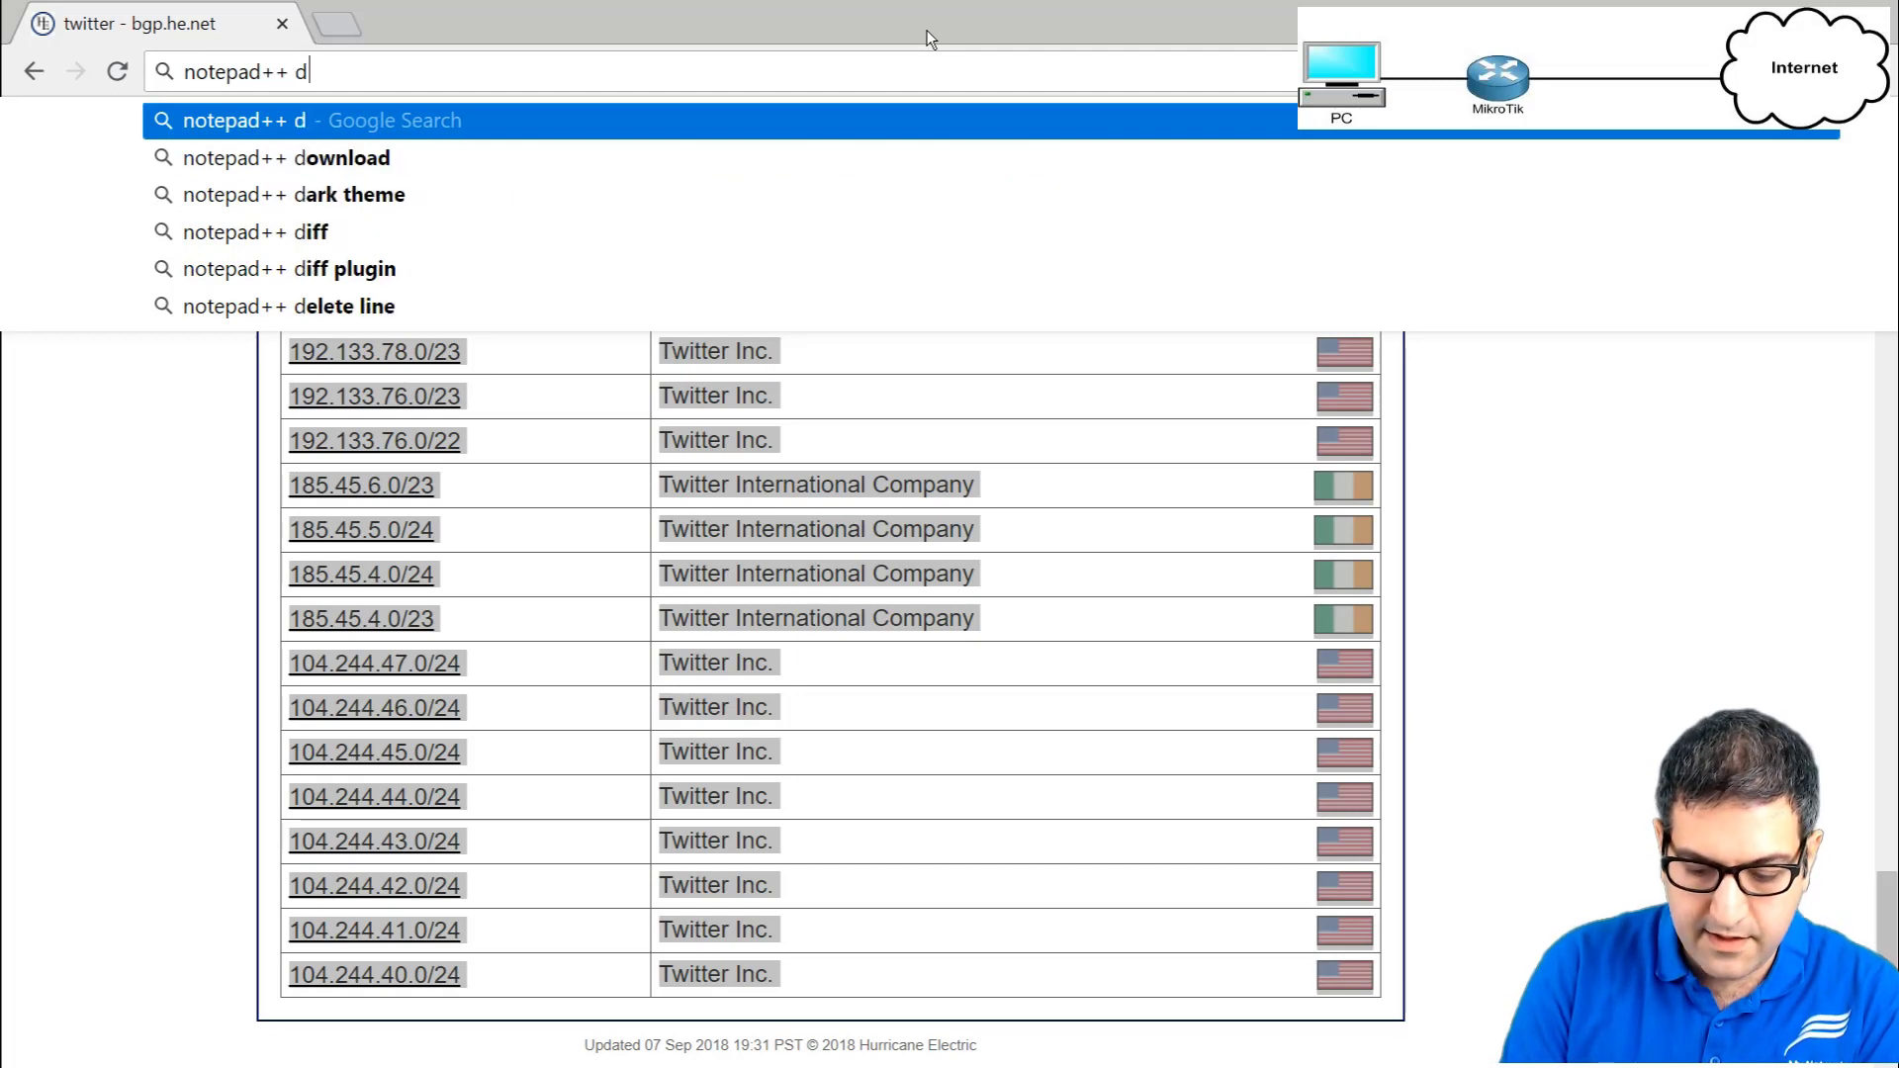
{"action": "type", "text": "ownl"}
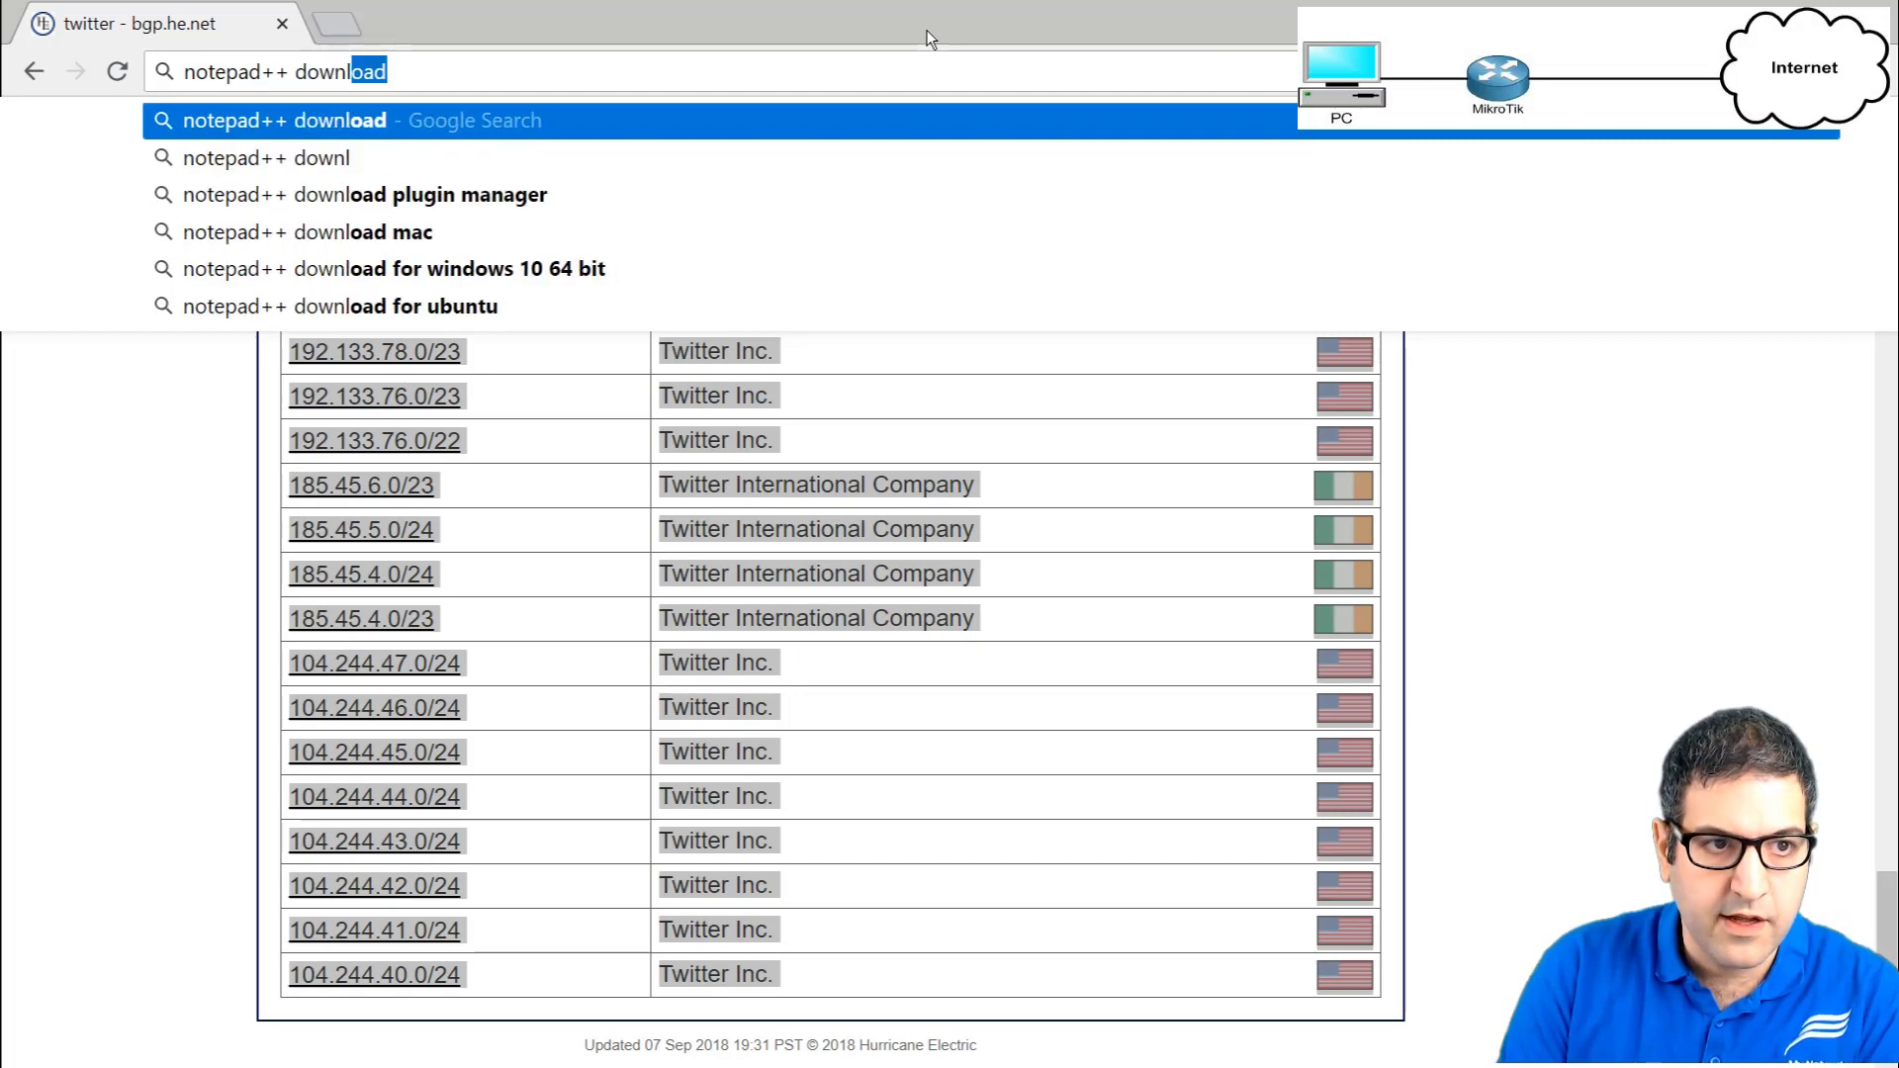
{"action": "type", "text": "oad"}
{"action": "key", "text": "Return"}
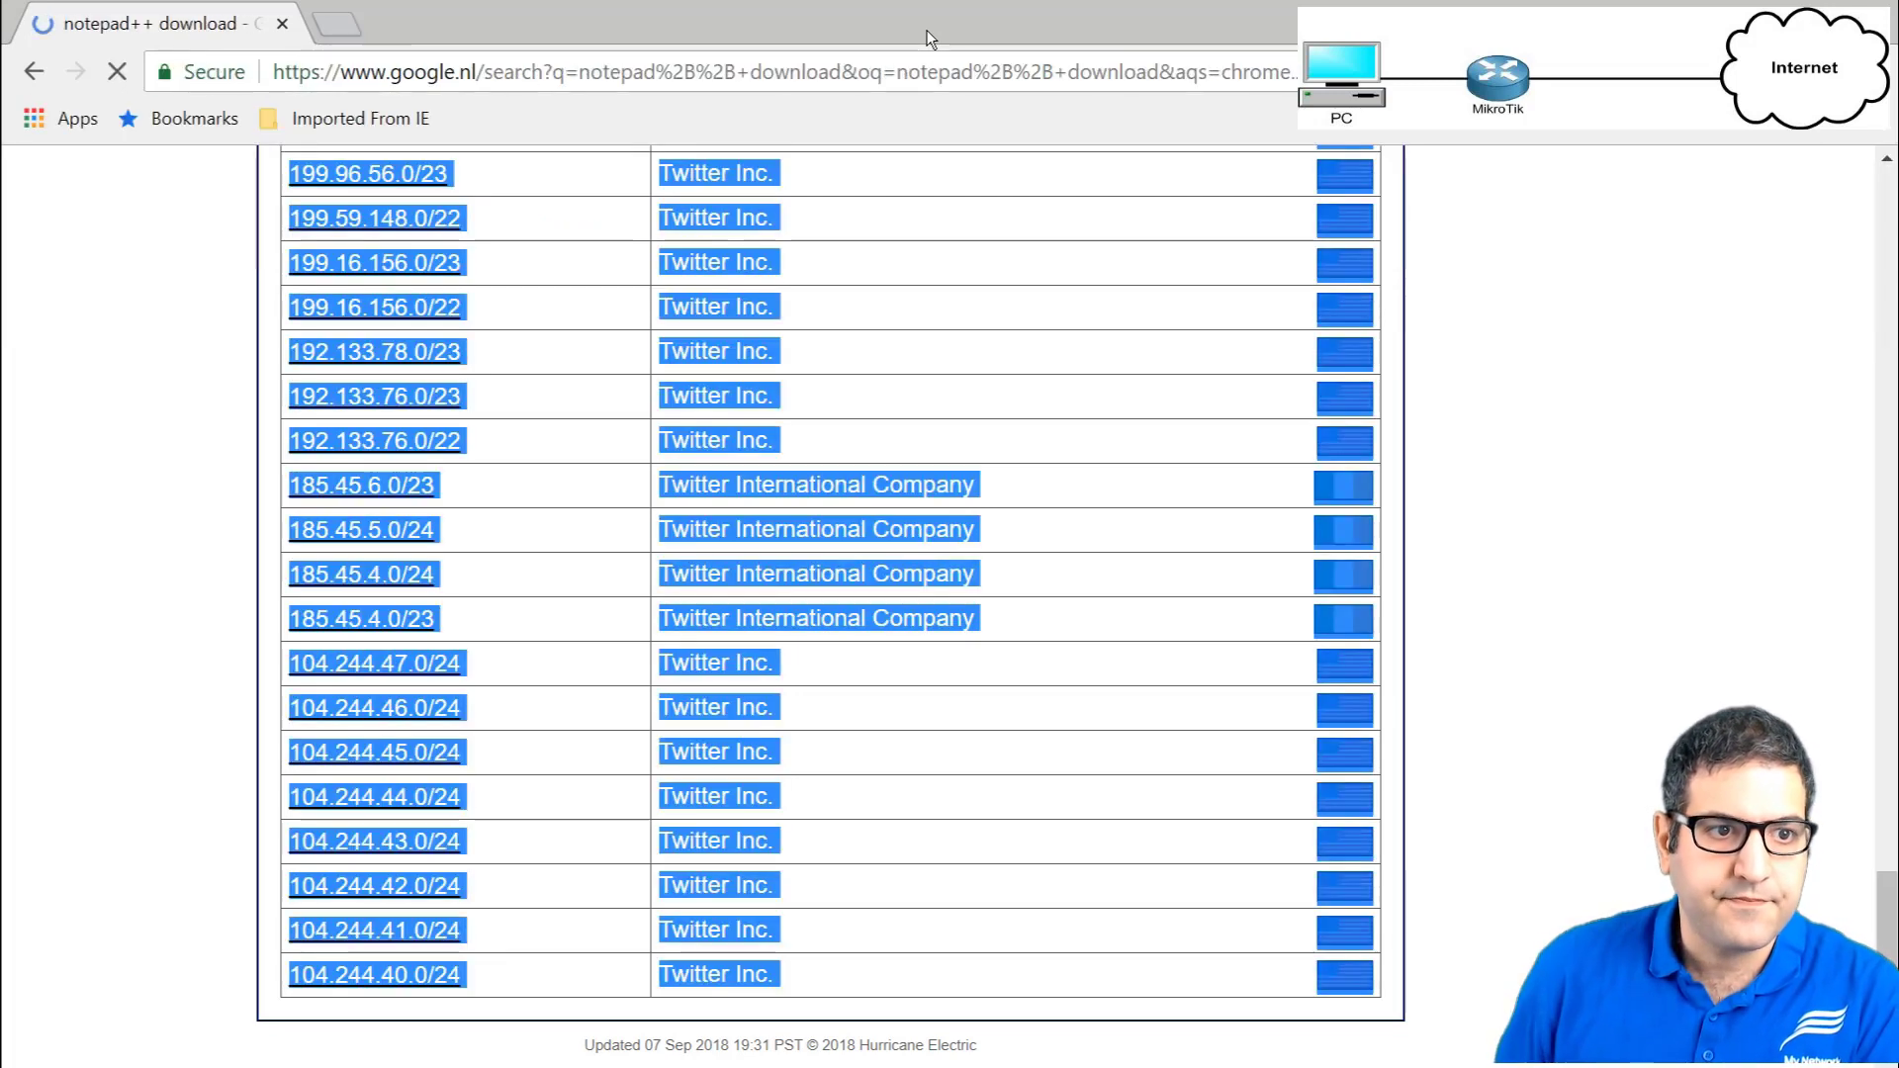
{"action": "scroll", "coordinate": [452, 477], "scroll_direction": "down", "scroll_amount": 3}
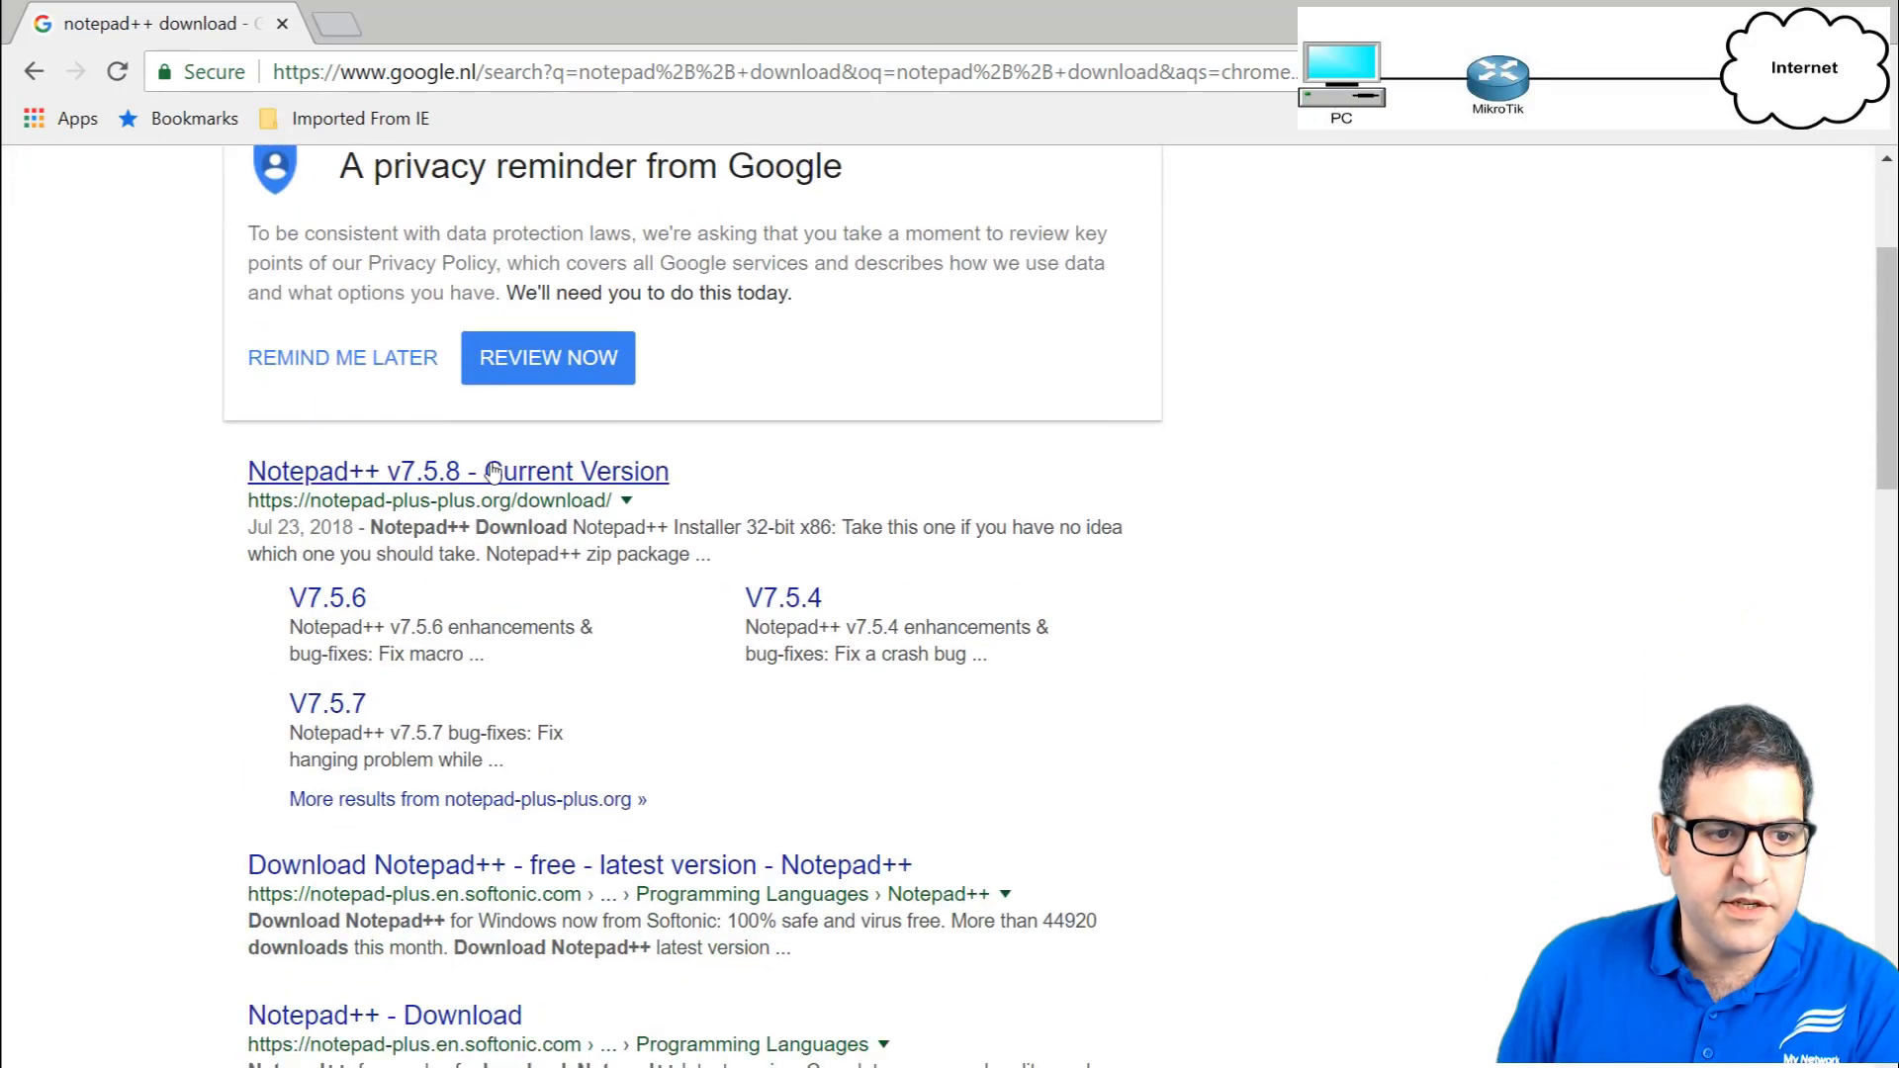
{"action": "left_click", "coordinate": [567, 482]}
{"action": "scroll", "coordinate": [564, 477], "scroll_direction": "down", "scroll_amount": 5}
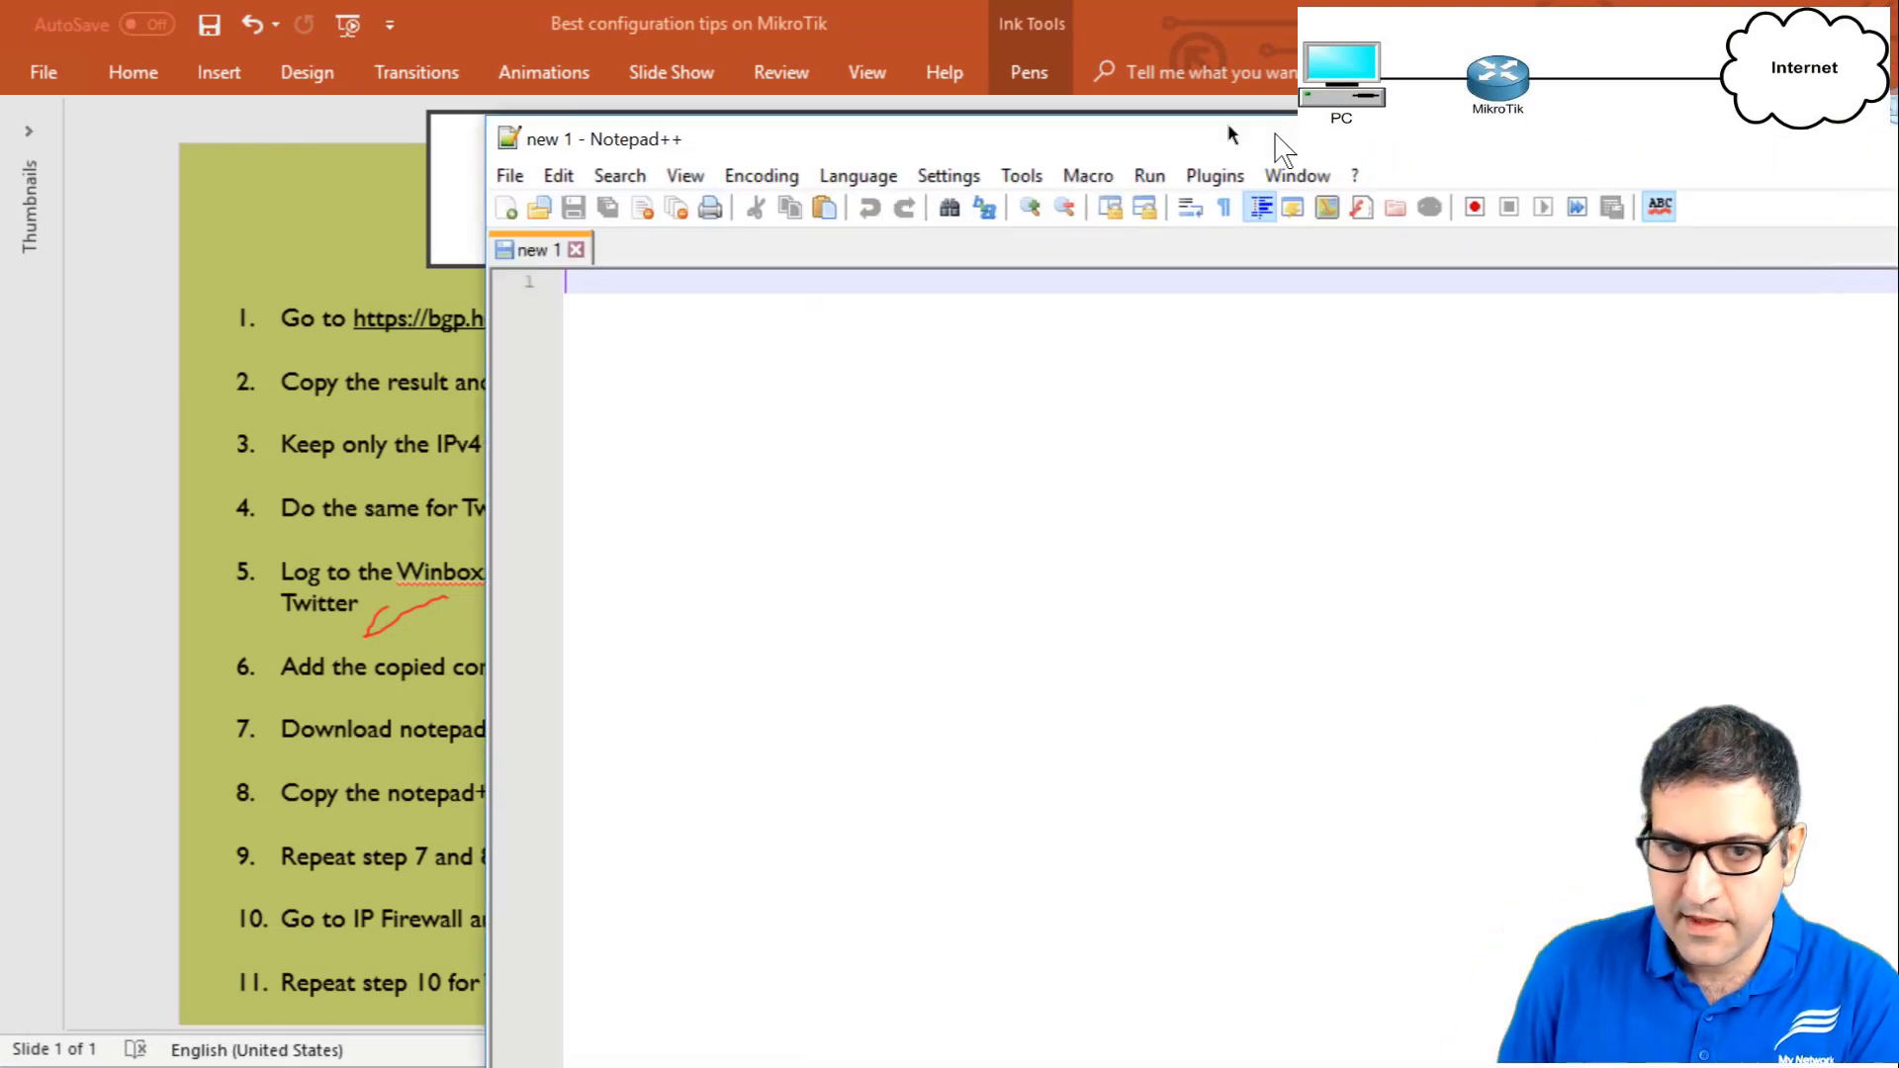
Maximize the empty Notepad++ window, and copy all the Facebook commands and addresses in A1:B129 of the Excel Facebook sheet.
{"action": "left_click_drag", "start_coordinate": [1280, 148], "coordinate": [839, 72]}
{"action": "double_click", "coordinate": [839, 72]}
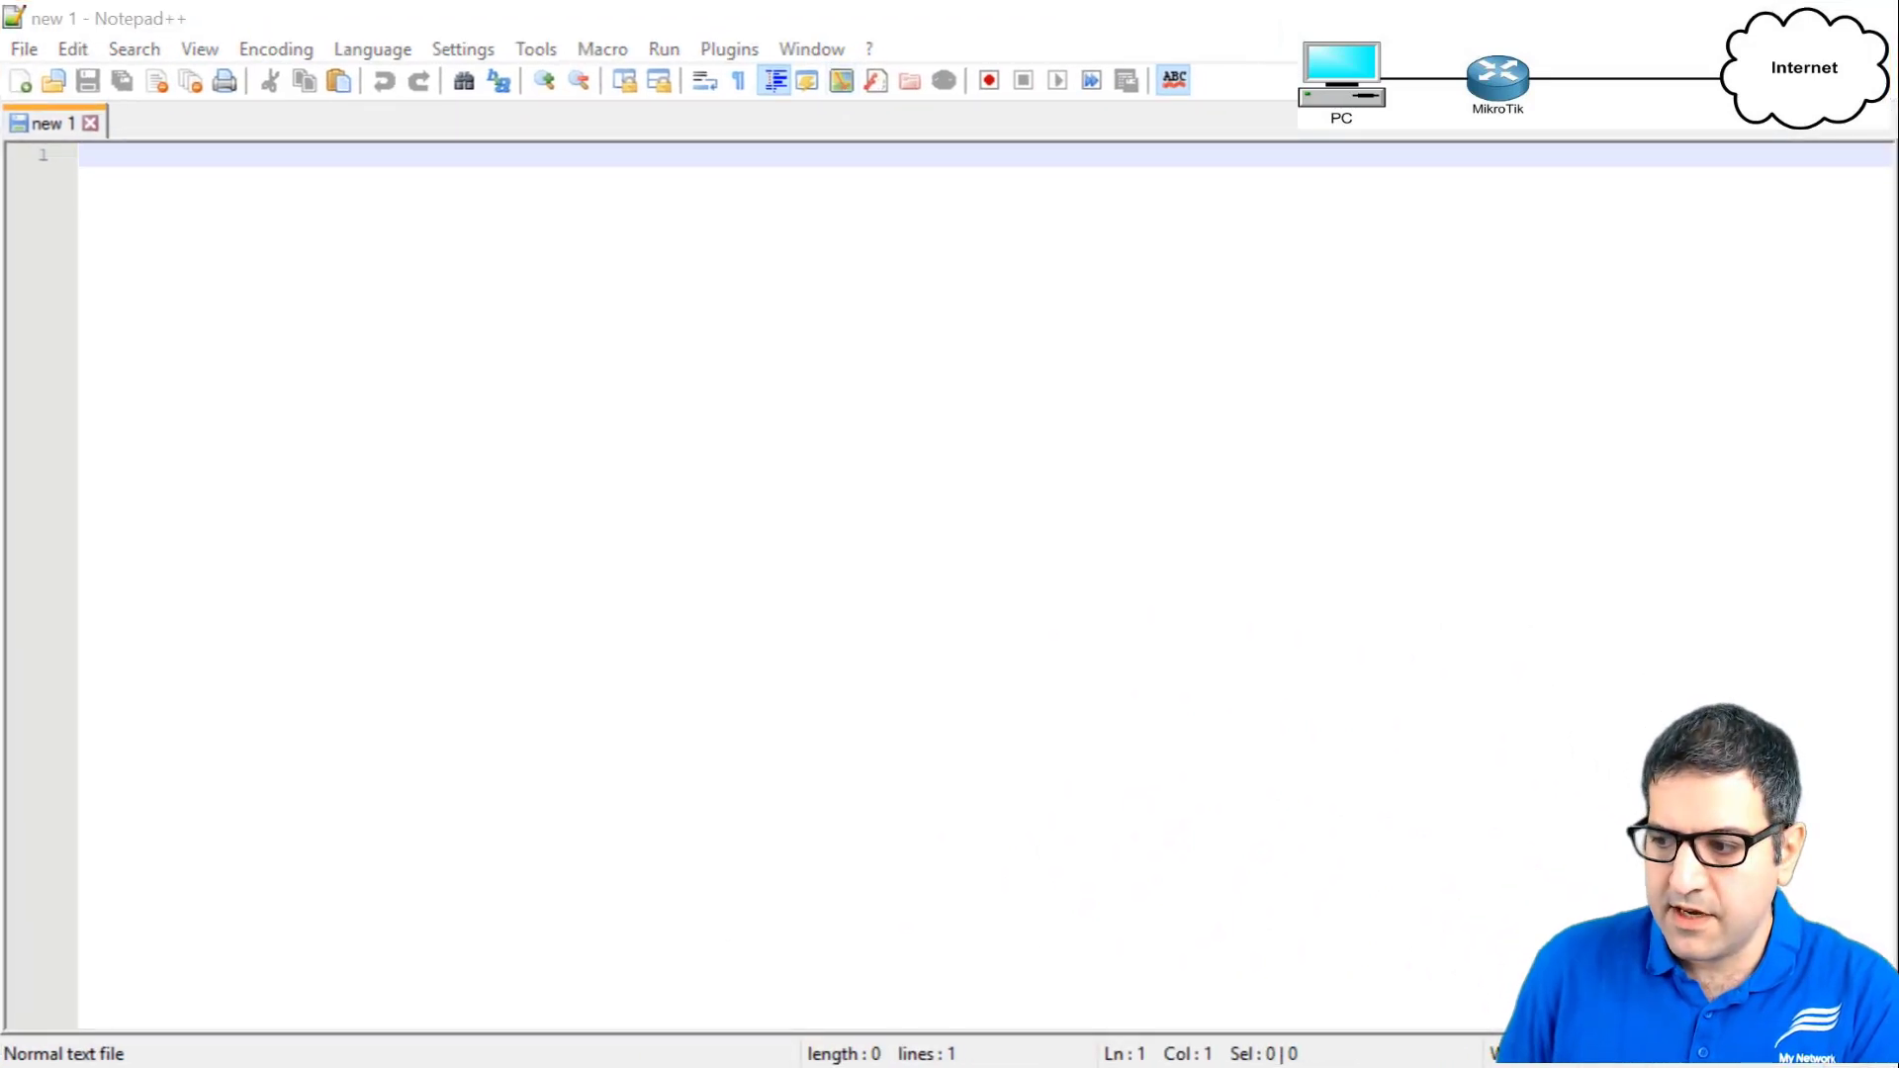
{"action": "key", "text": "alt+Tab"}
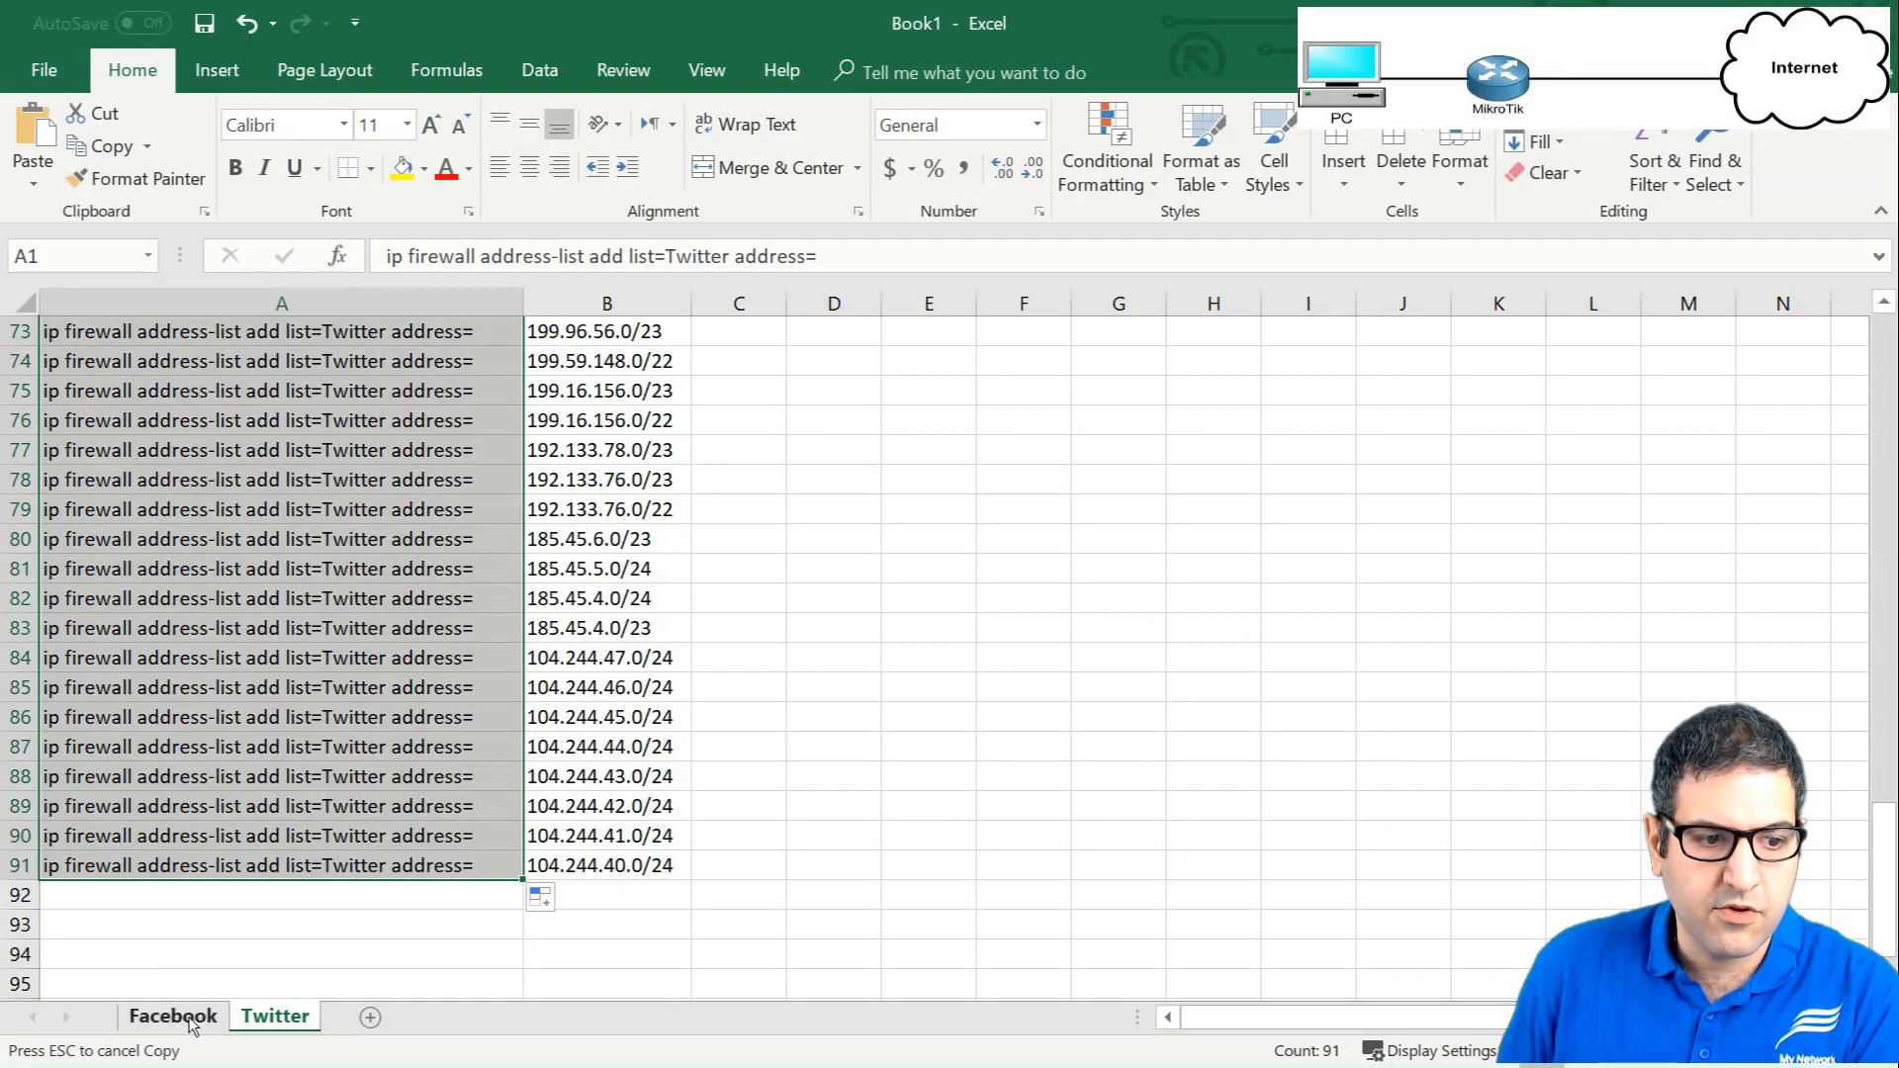
{"action": "left_click", "coordinate": [170, 1015]}
{"action": "left_click", "coordinate": [720, 551]}
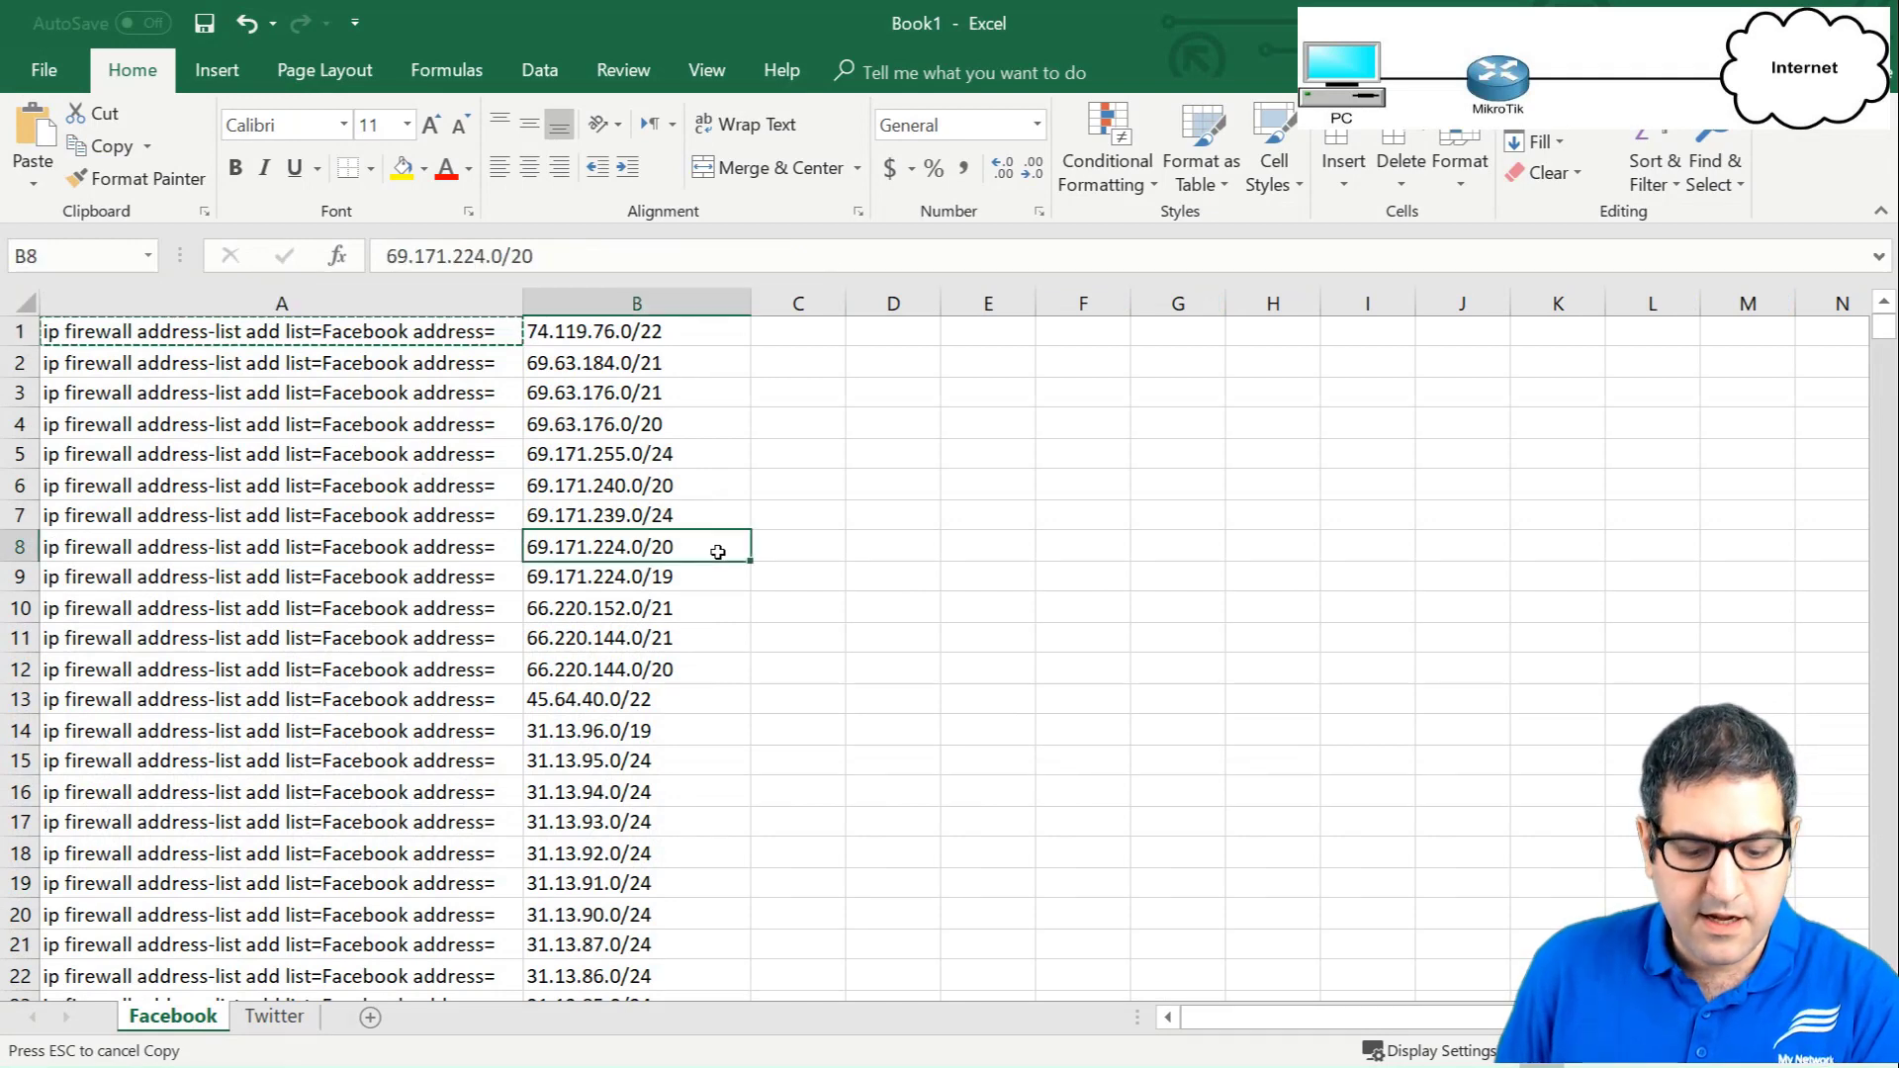
{"action": "key", "text": "ctrl+a"}
{"action": "scroll", "coordinate": [899, 658], "scroll_direction": "down", "scroll_amount": 10}
{"action": "scroll", "coordinate": [899, 658], "scroll_direction": "down", "scroll_amount": 20}
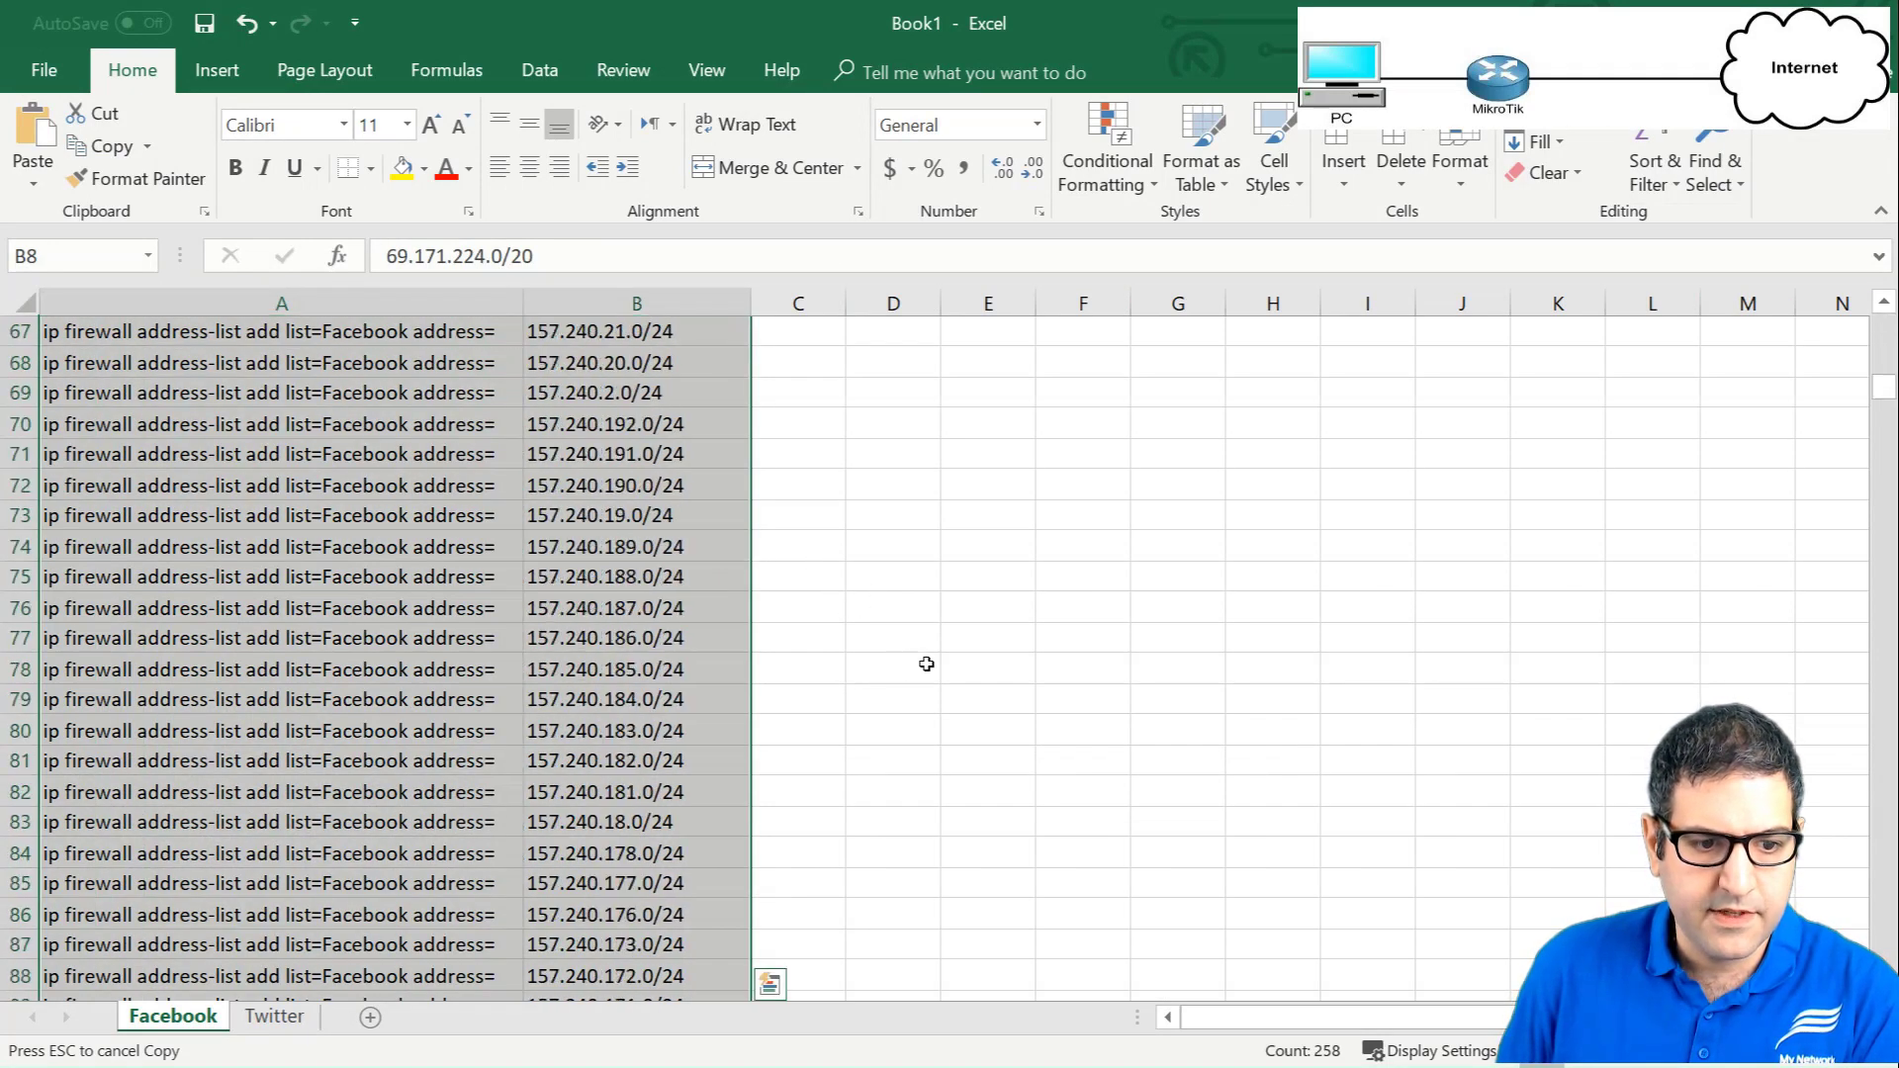
{"action": "scroll", "coordinate": [927, 611], "scroll_direction": "up", "scroll_amount": 2}
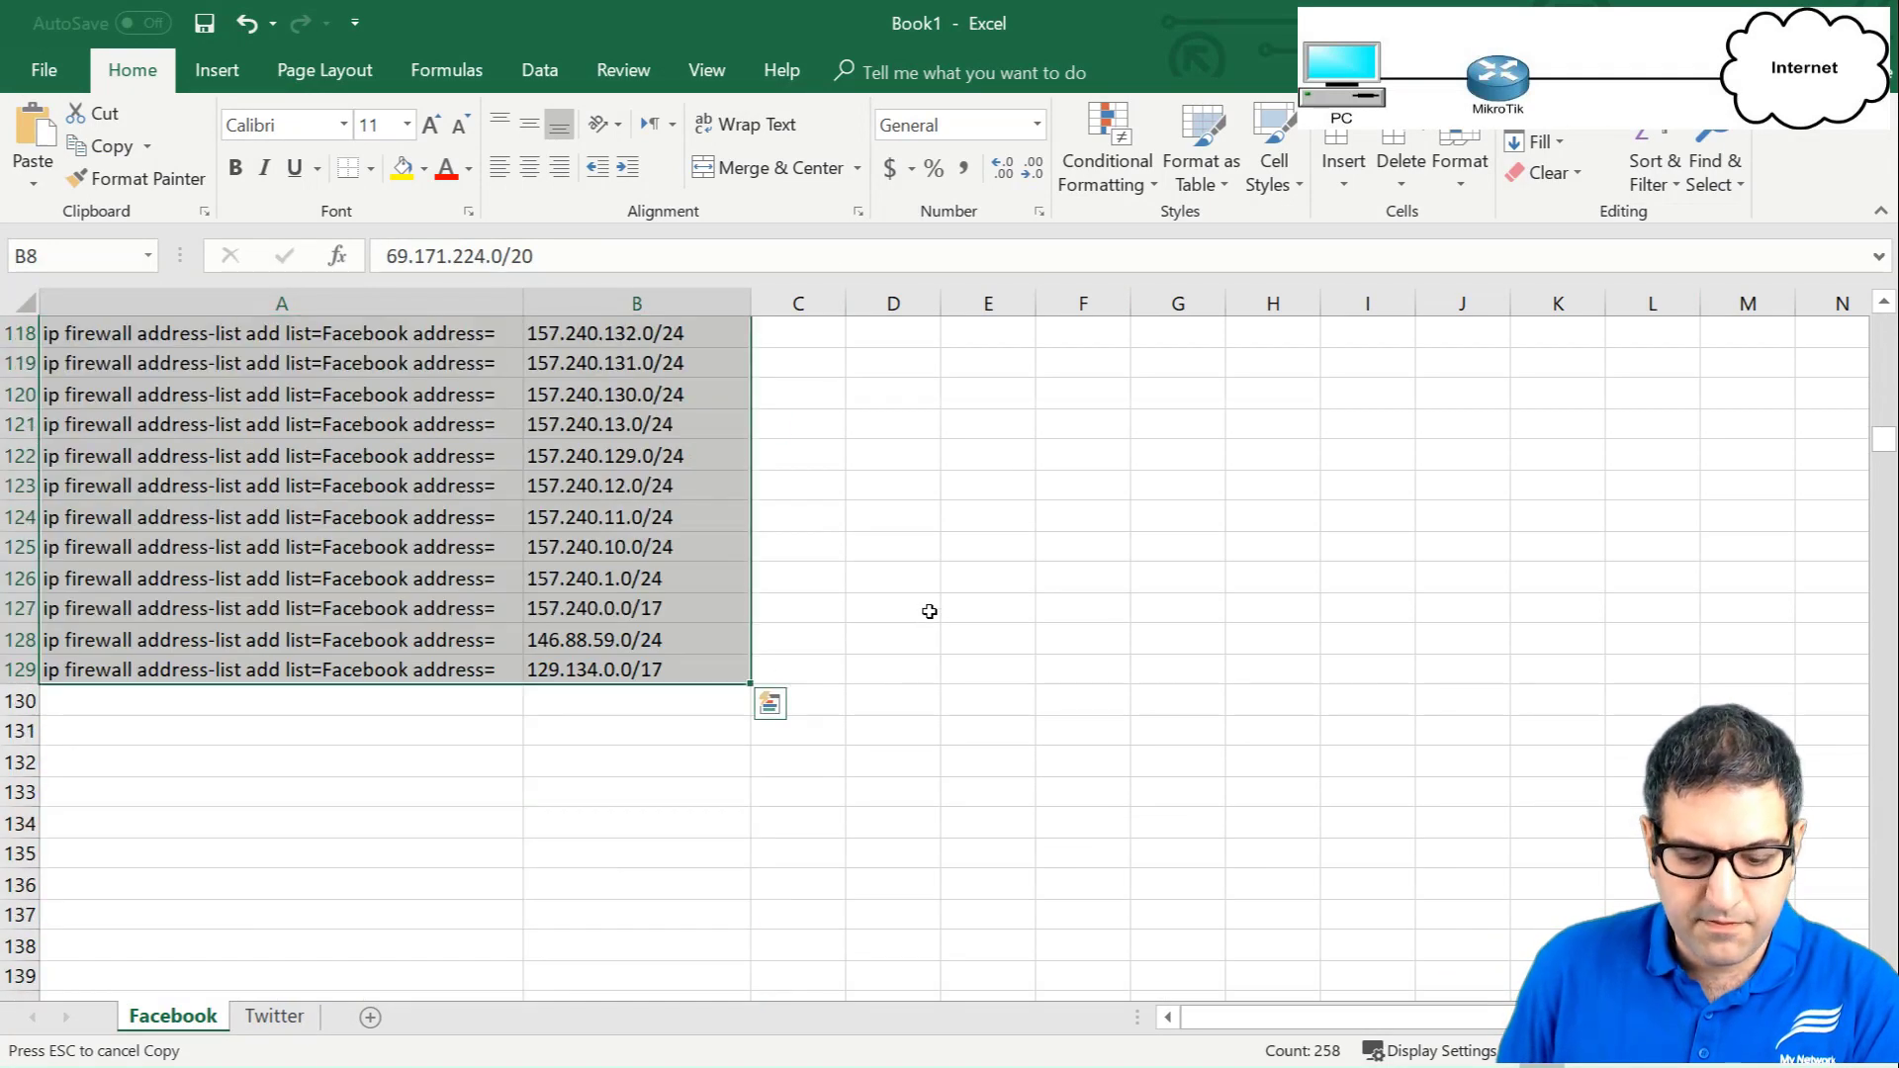
{"action": "key", "text": "ctrl+c"}
{"action": "scroll", "coordinate": [881, 686], "scroll_direction": "up", "scroll_amount": 6}
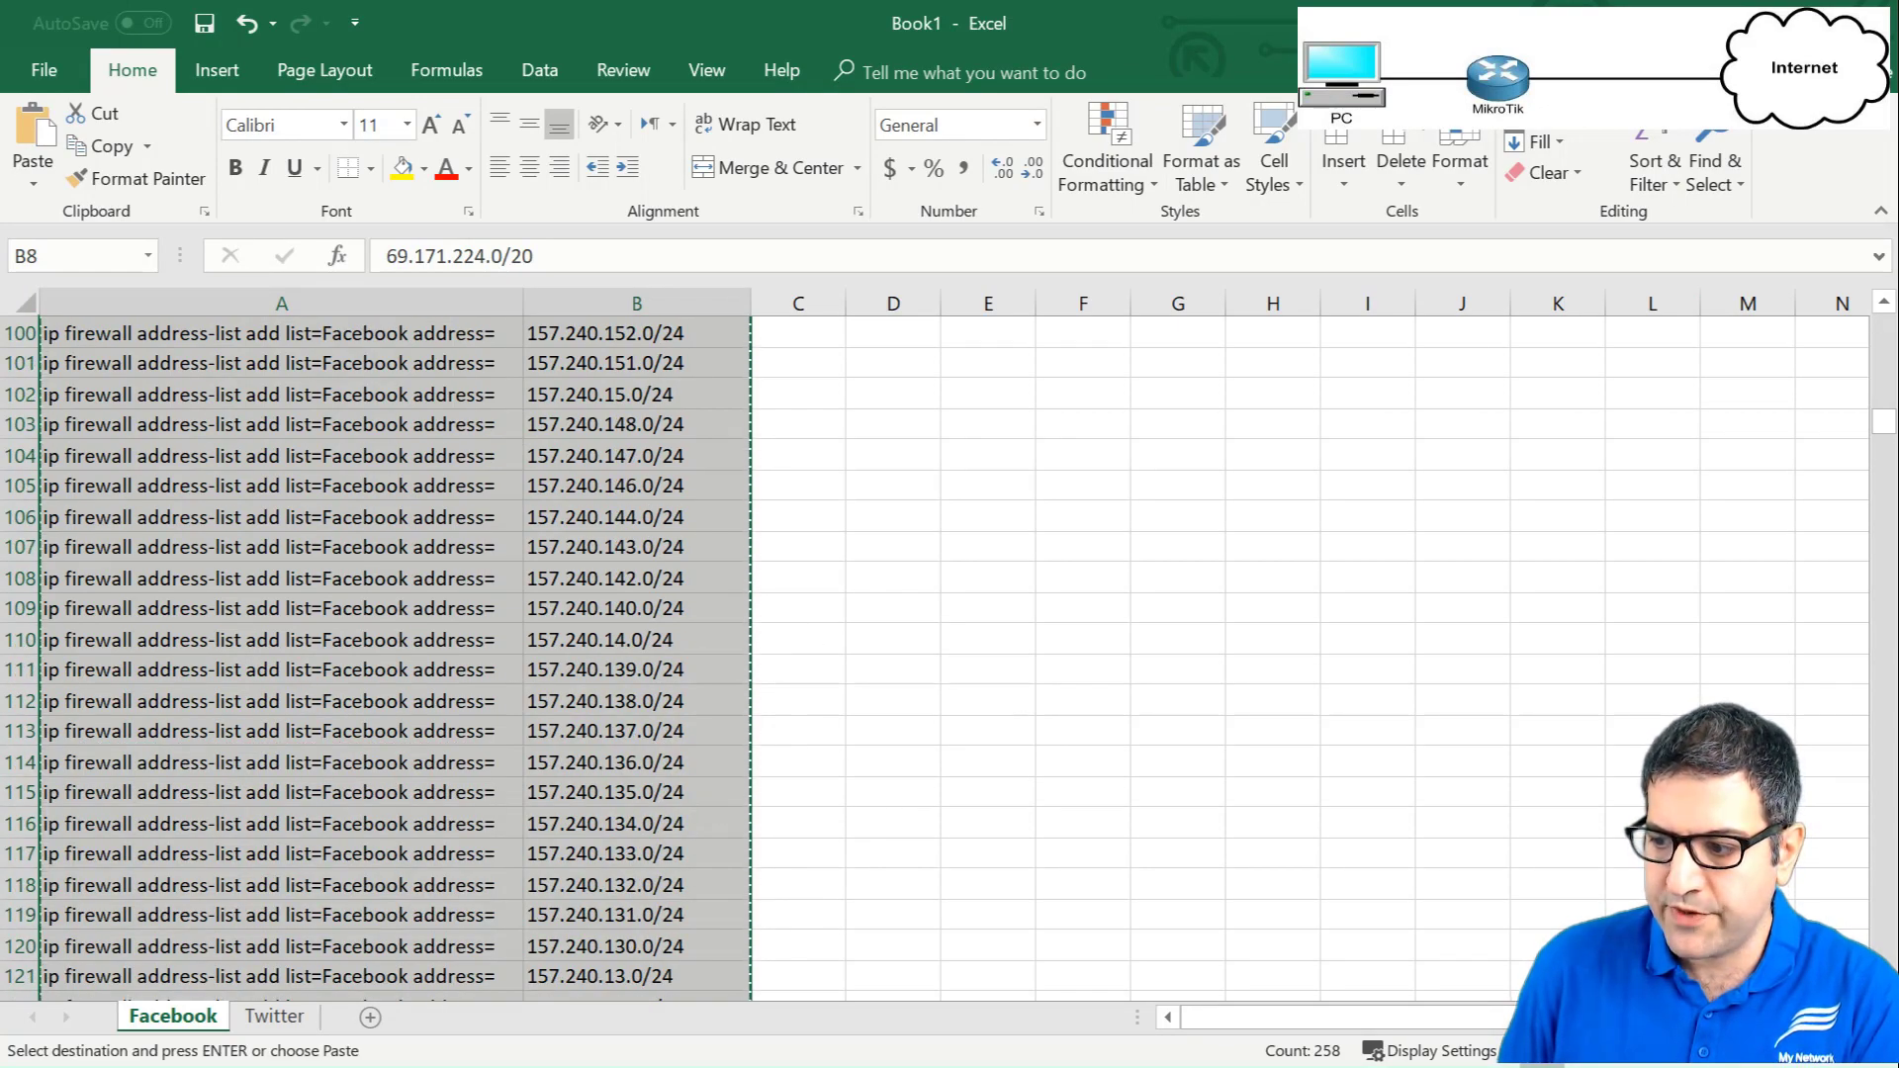
Paste the copied Facebook commands and addresses into the empty Notepad++ document.
{"action": "key", "text": "alt+Tab"}
{"action": "key", "text": "ctrl+v"}
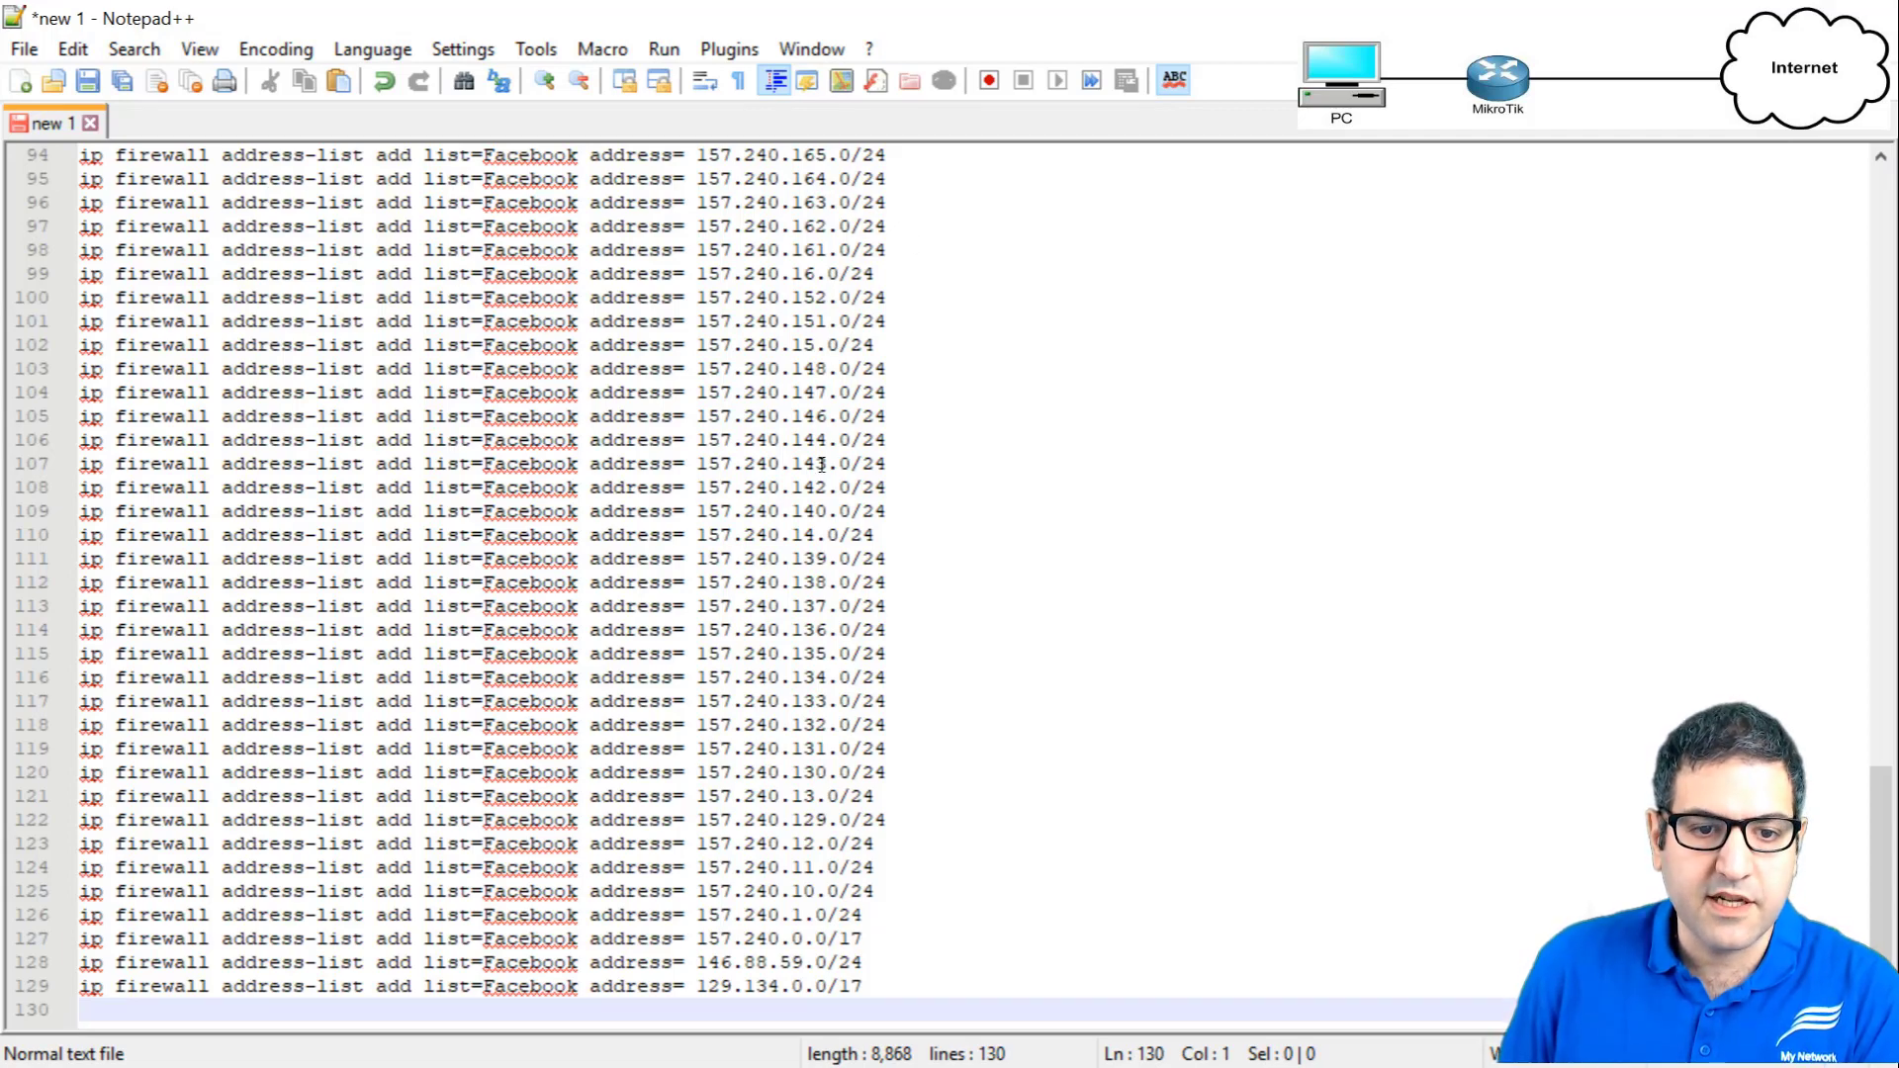
{"action": "scroll", "coordinate": [821, 463], "scroll_direction": "up", "scroll_amount": 20}
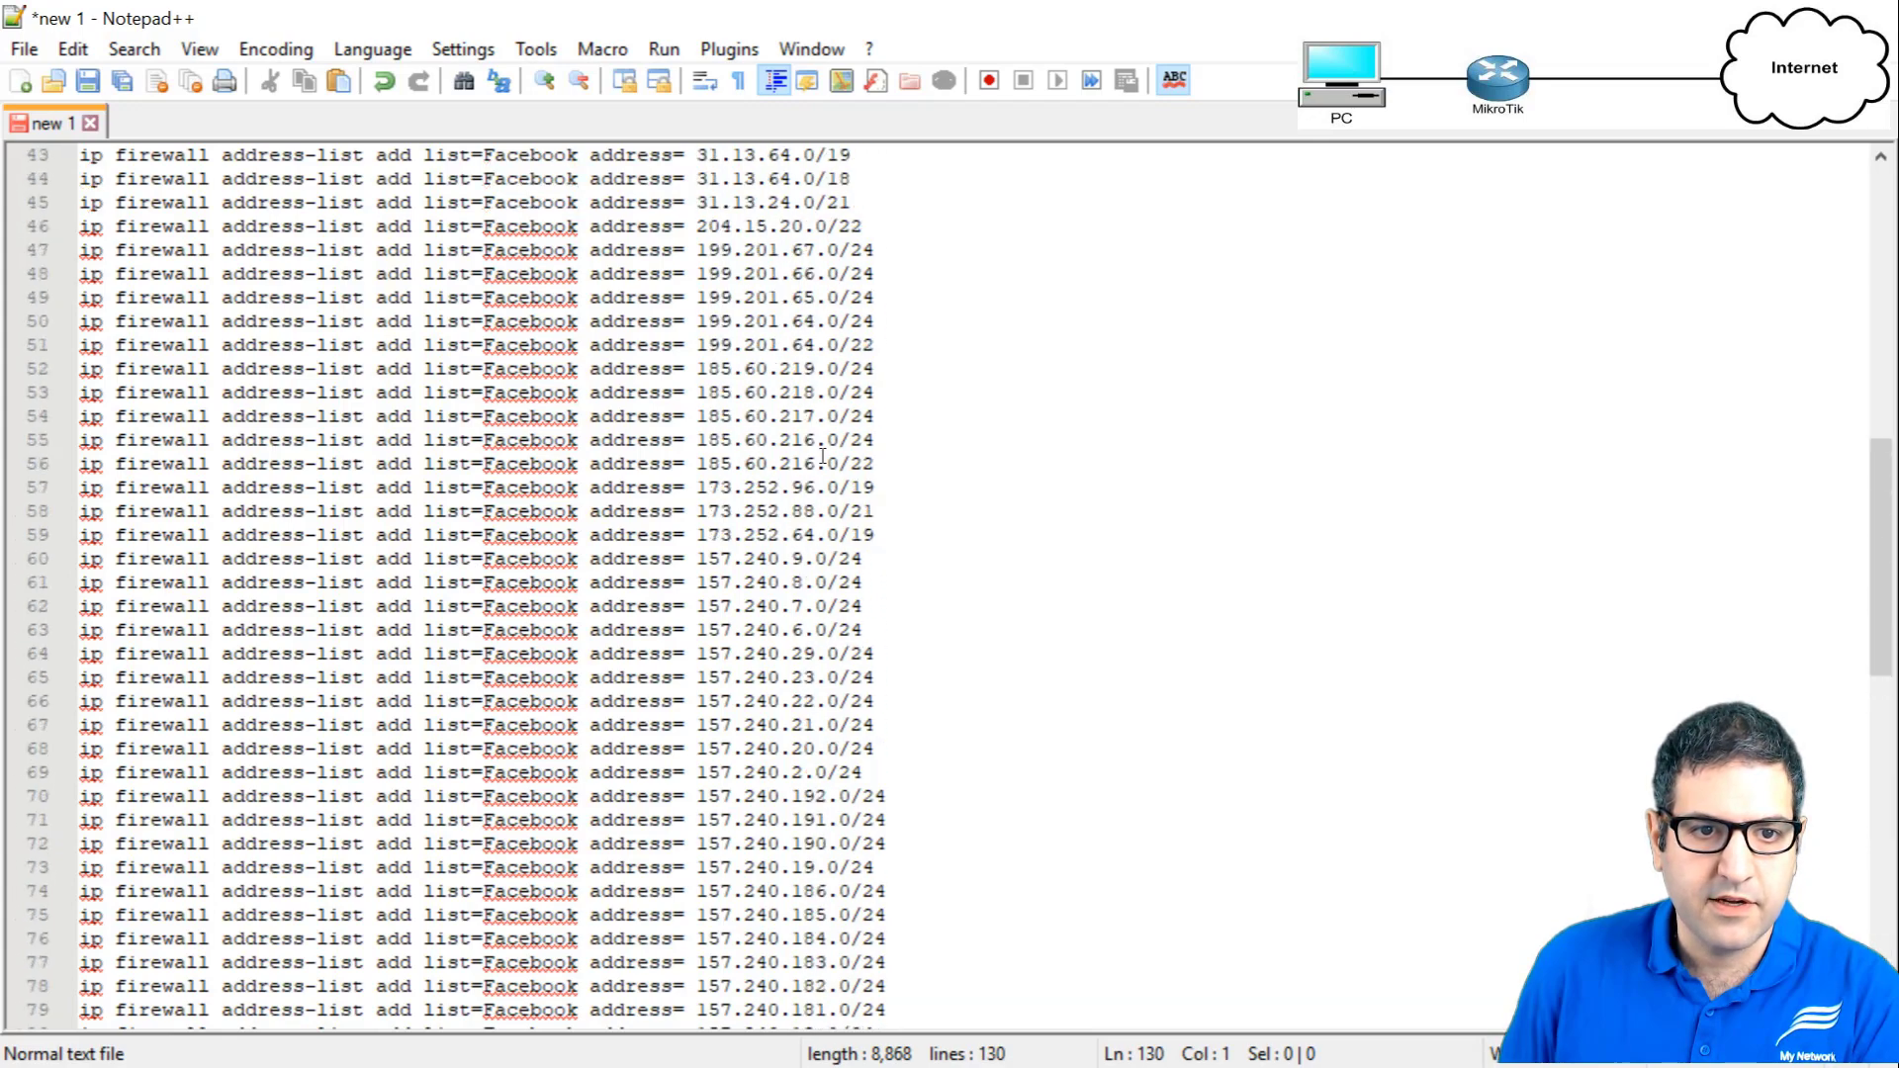
{"action": "scroll", "coordinate": [828, 450], "scroll_direction": "up", "scroll_amount": 4}
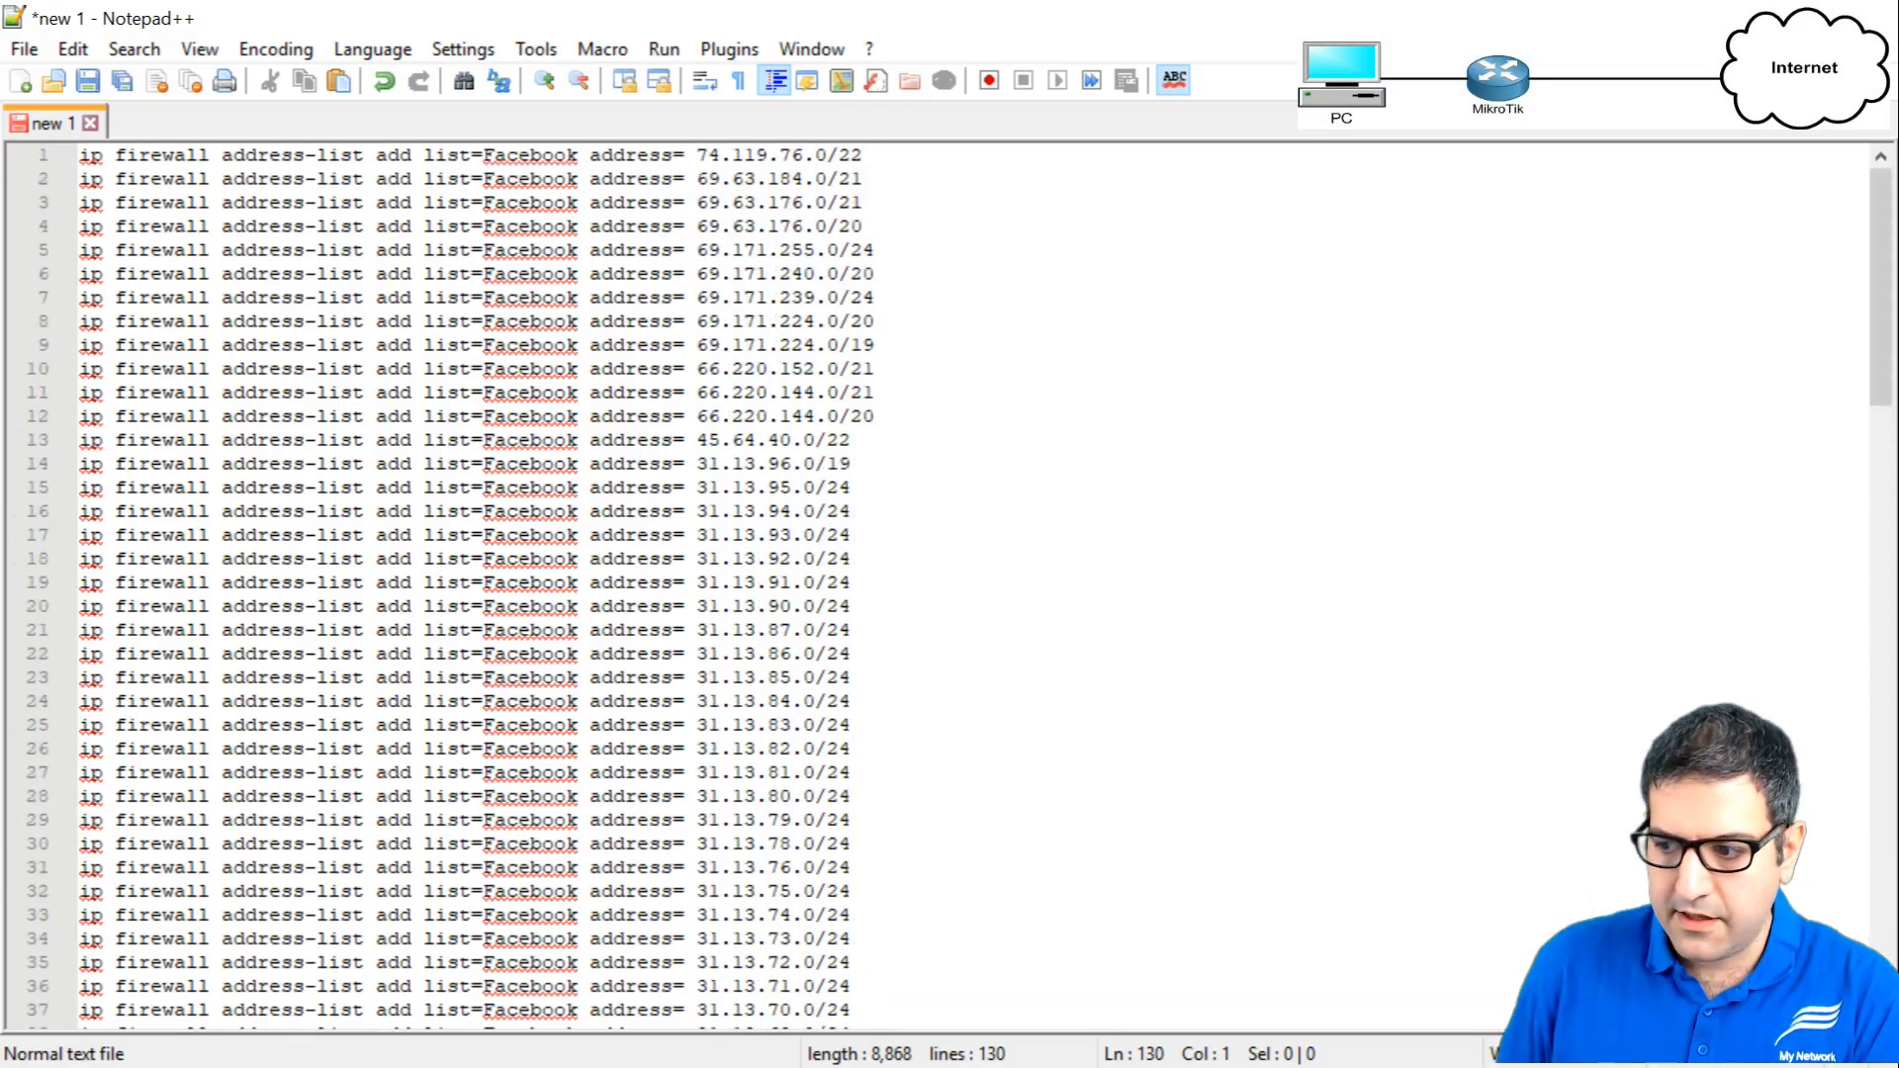
Check the next task on the PowerPoint lab slide, and copy all the Facebook command lines in Notepad++.
{"action": "key", "text": "alt+Tab"}
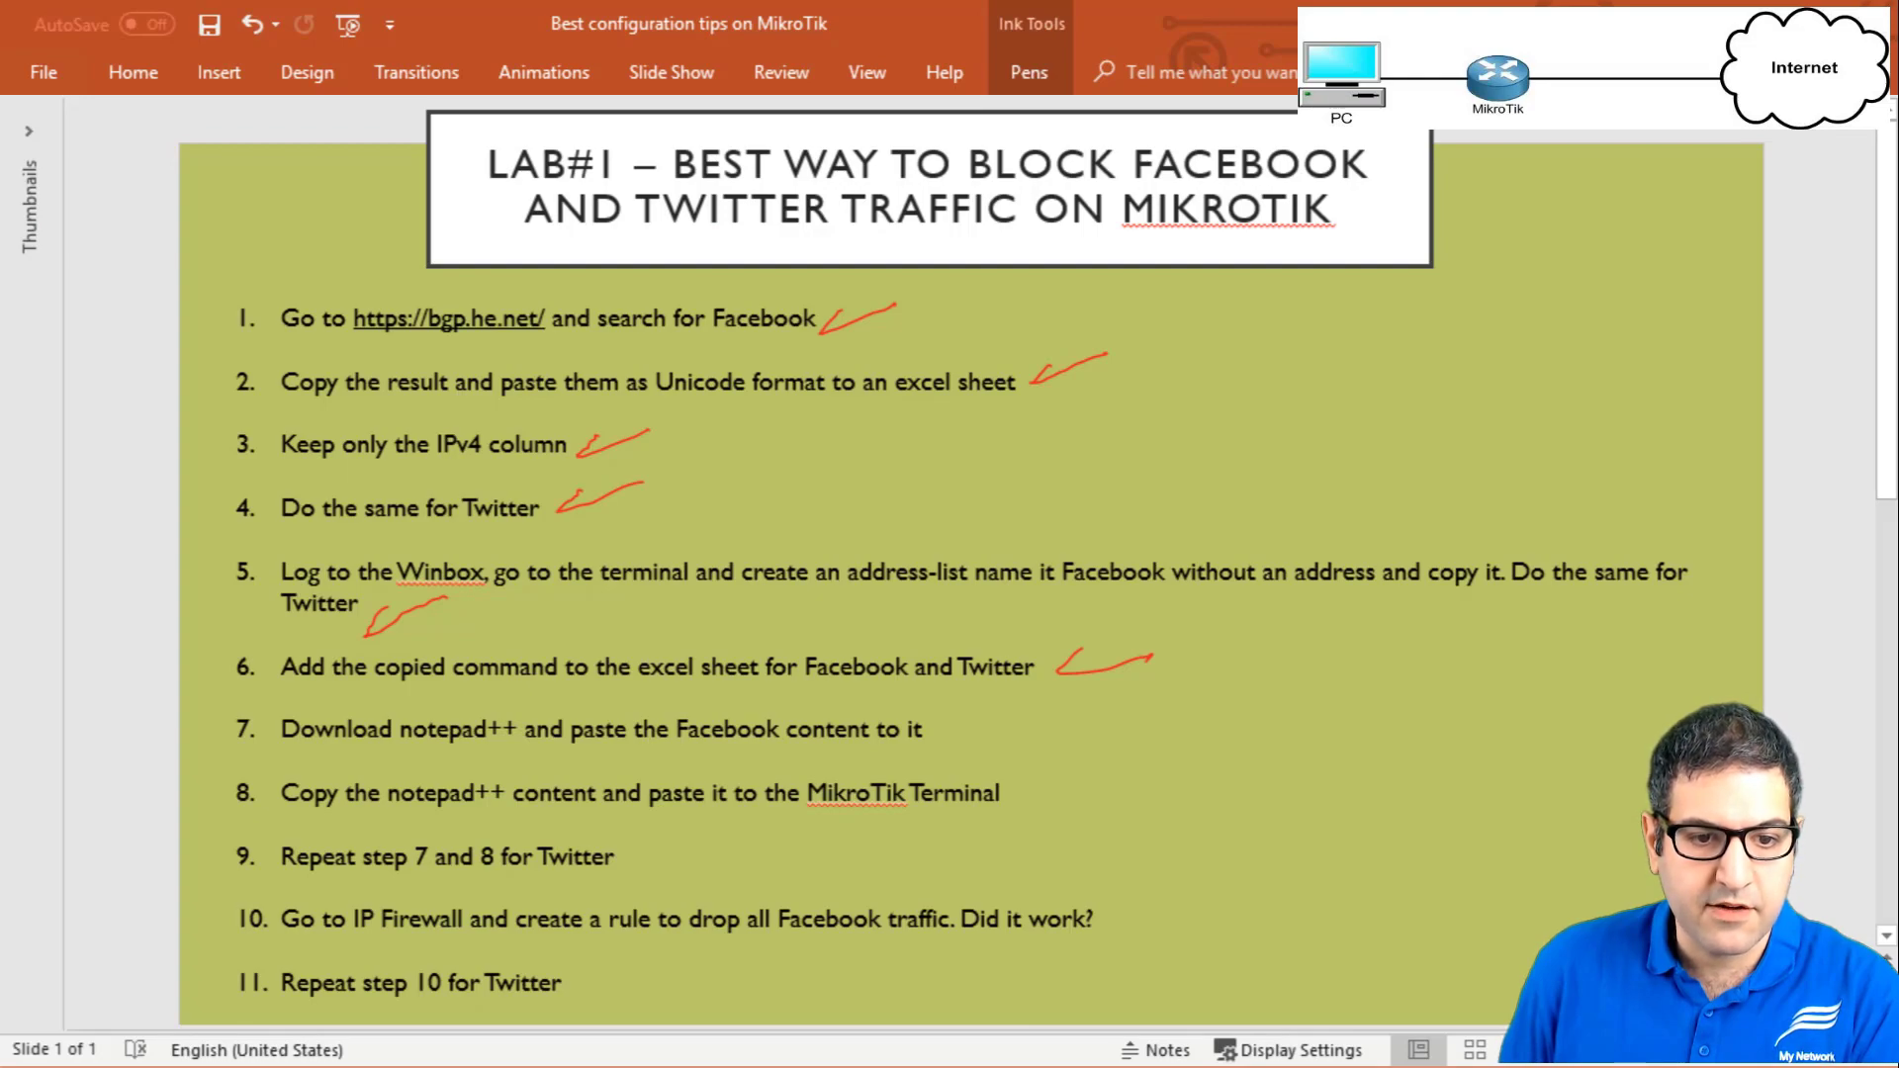
{"action": "key", "text": "alt+Tab"}
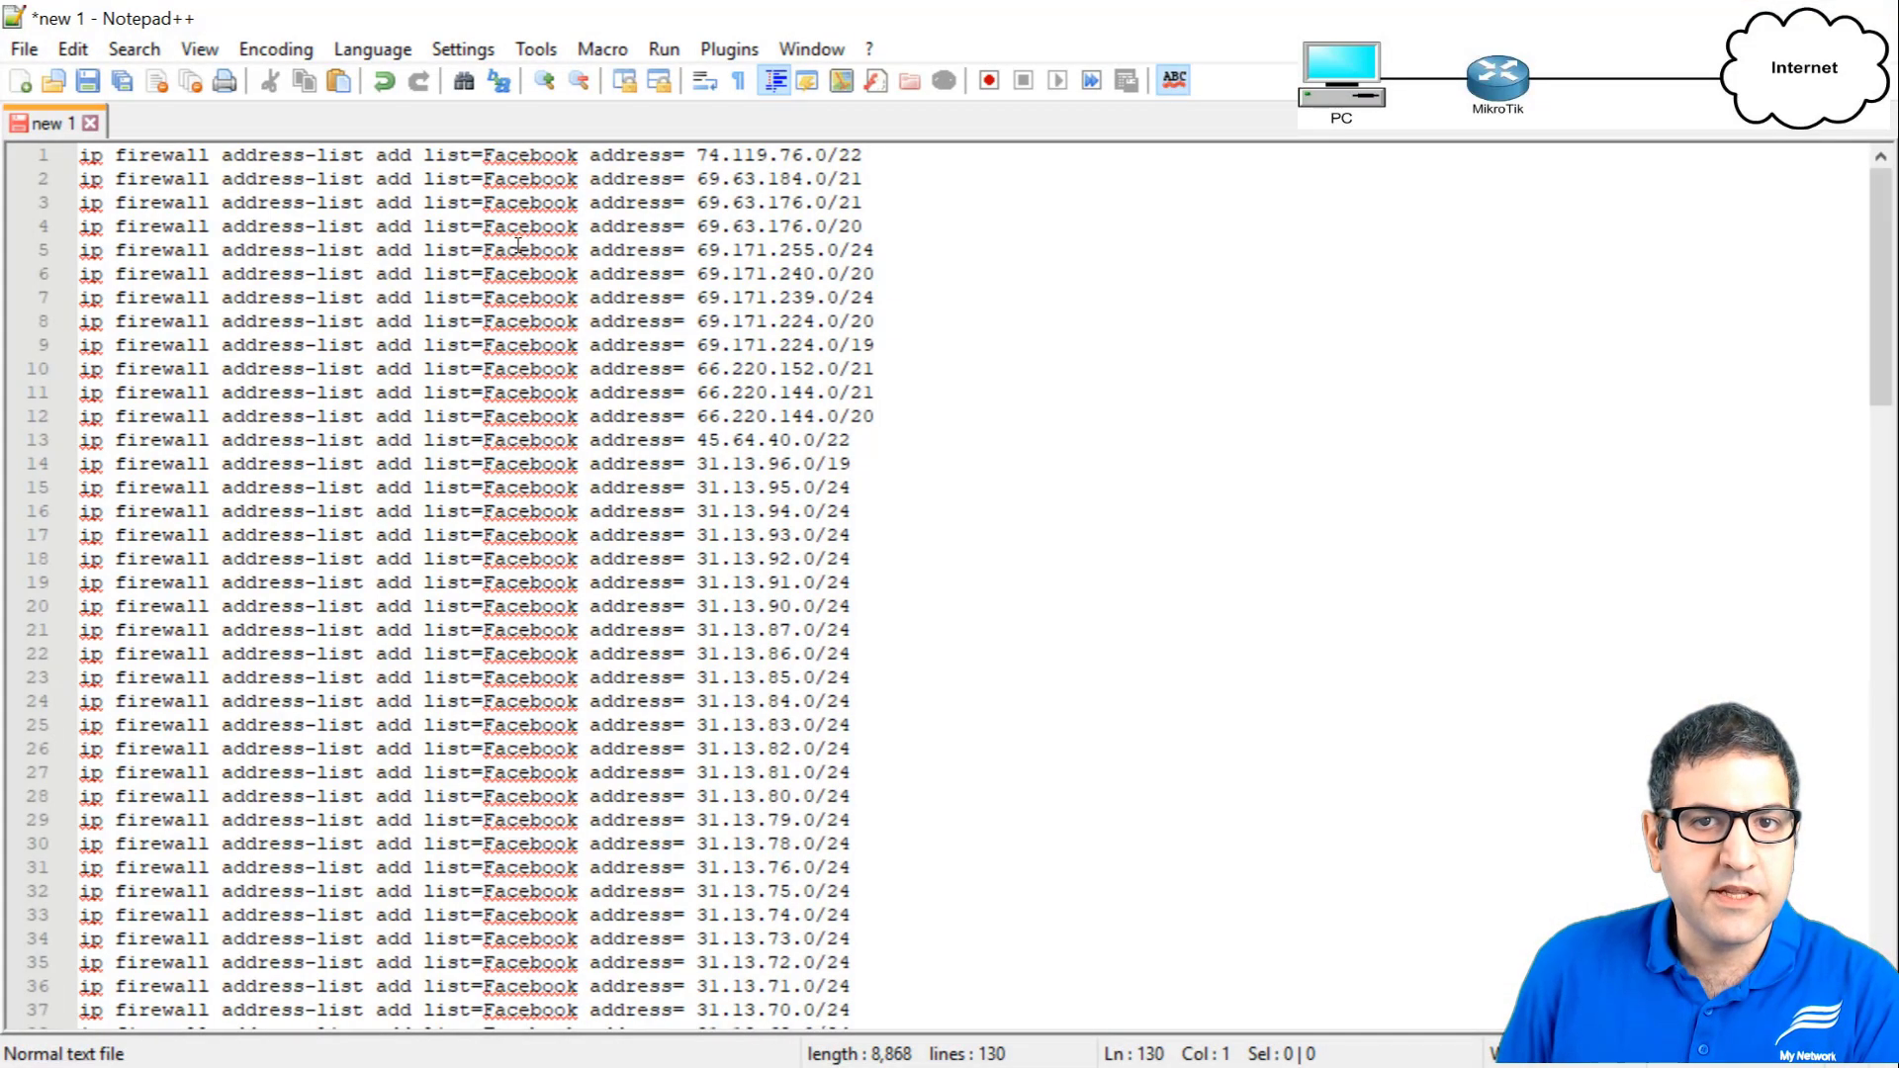
{"action": "key", "text": "ctrl+a"}
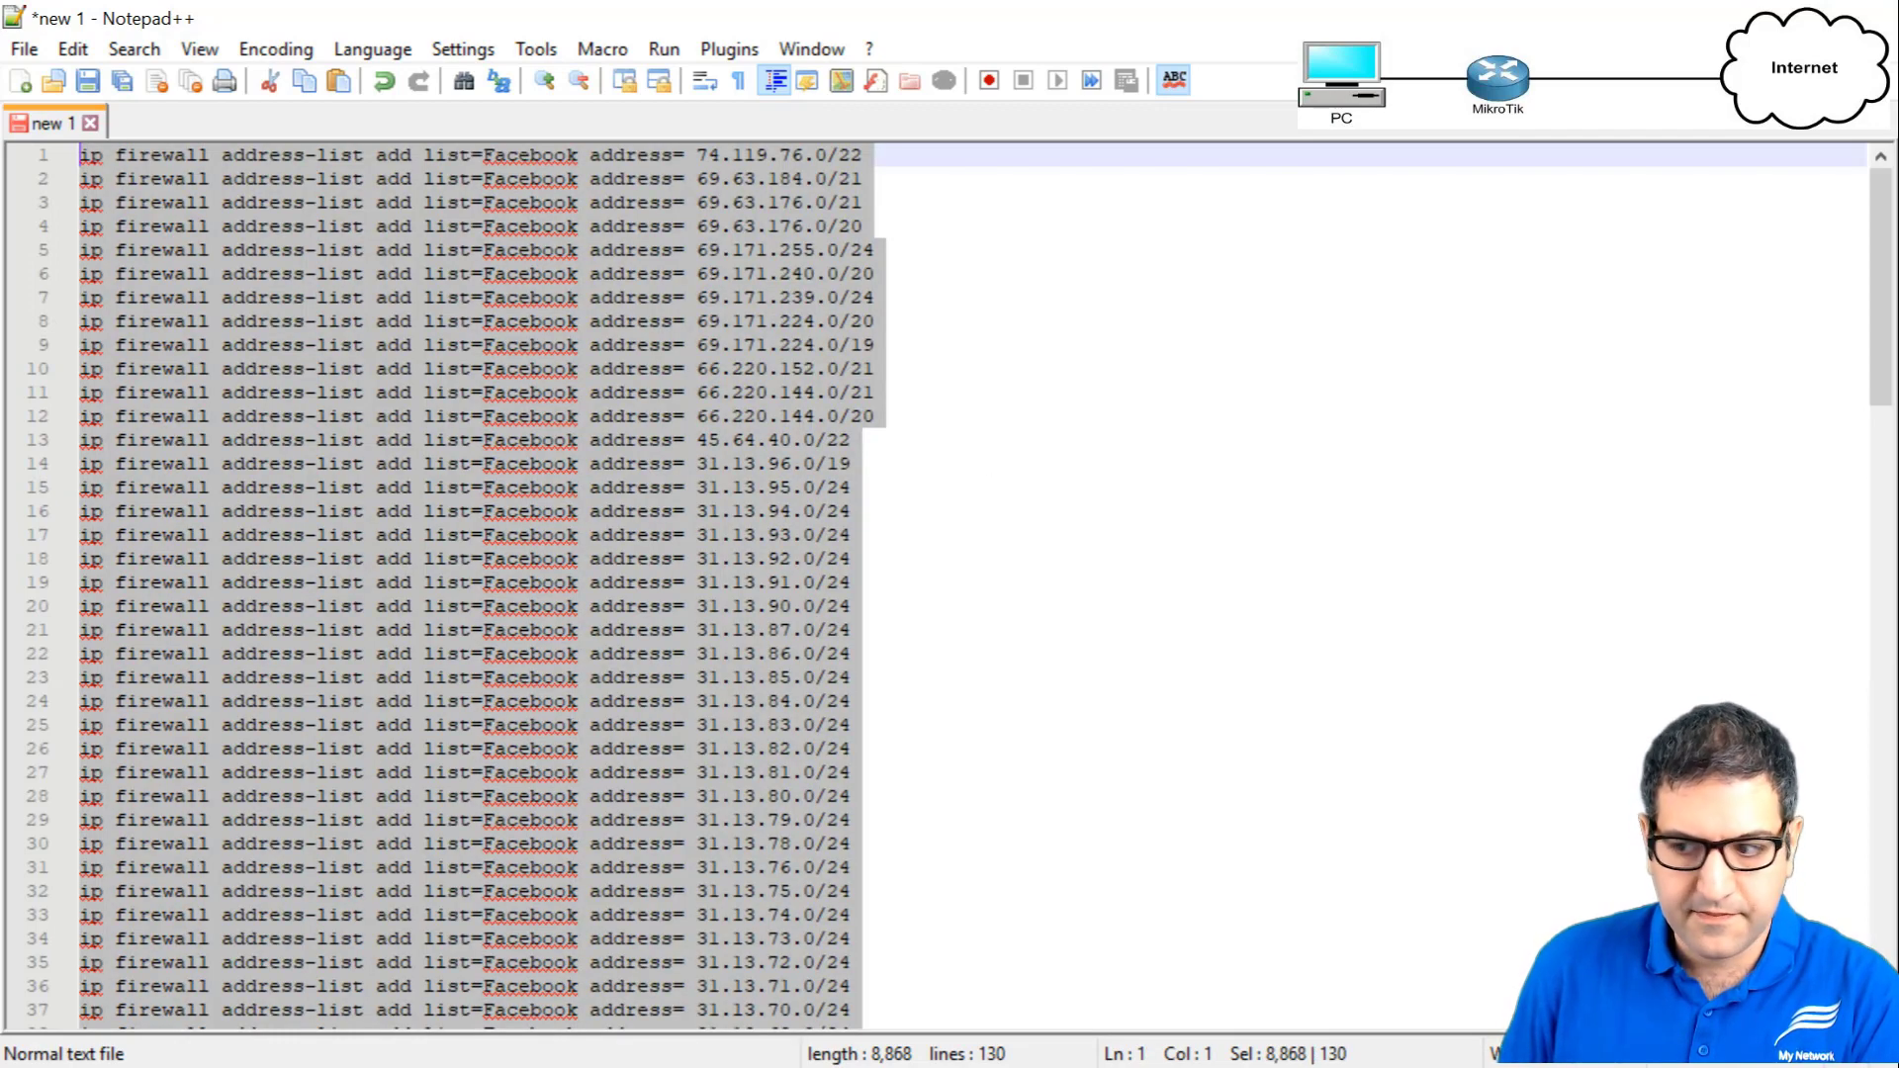
In the WinBox terminal, delete the unfinished address-list command from the prompt and paste the copied Facebook commands to run them.
{"action": "key", "text": "alt+Tab"}
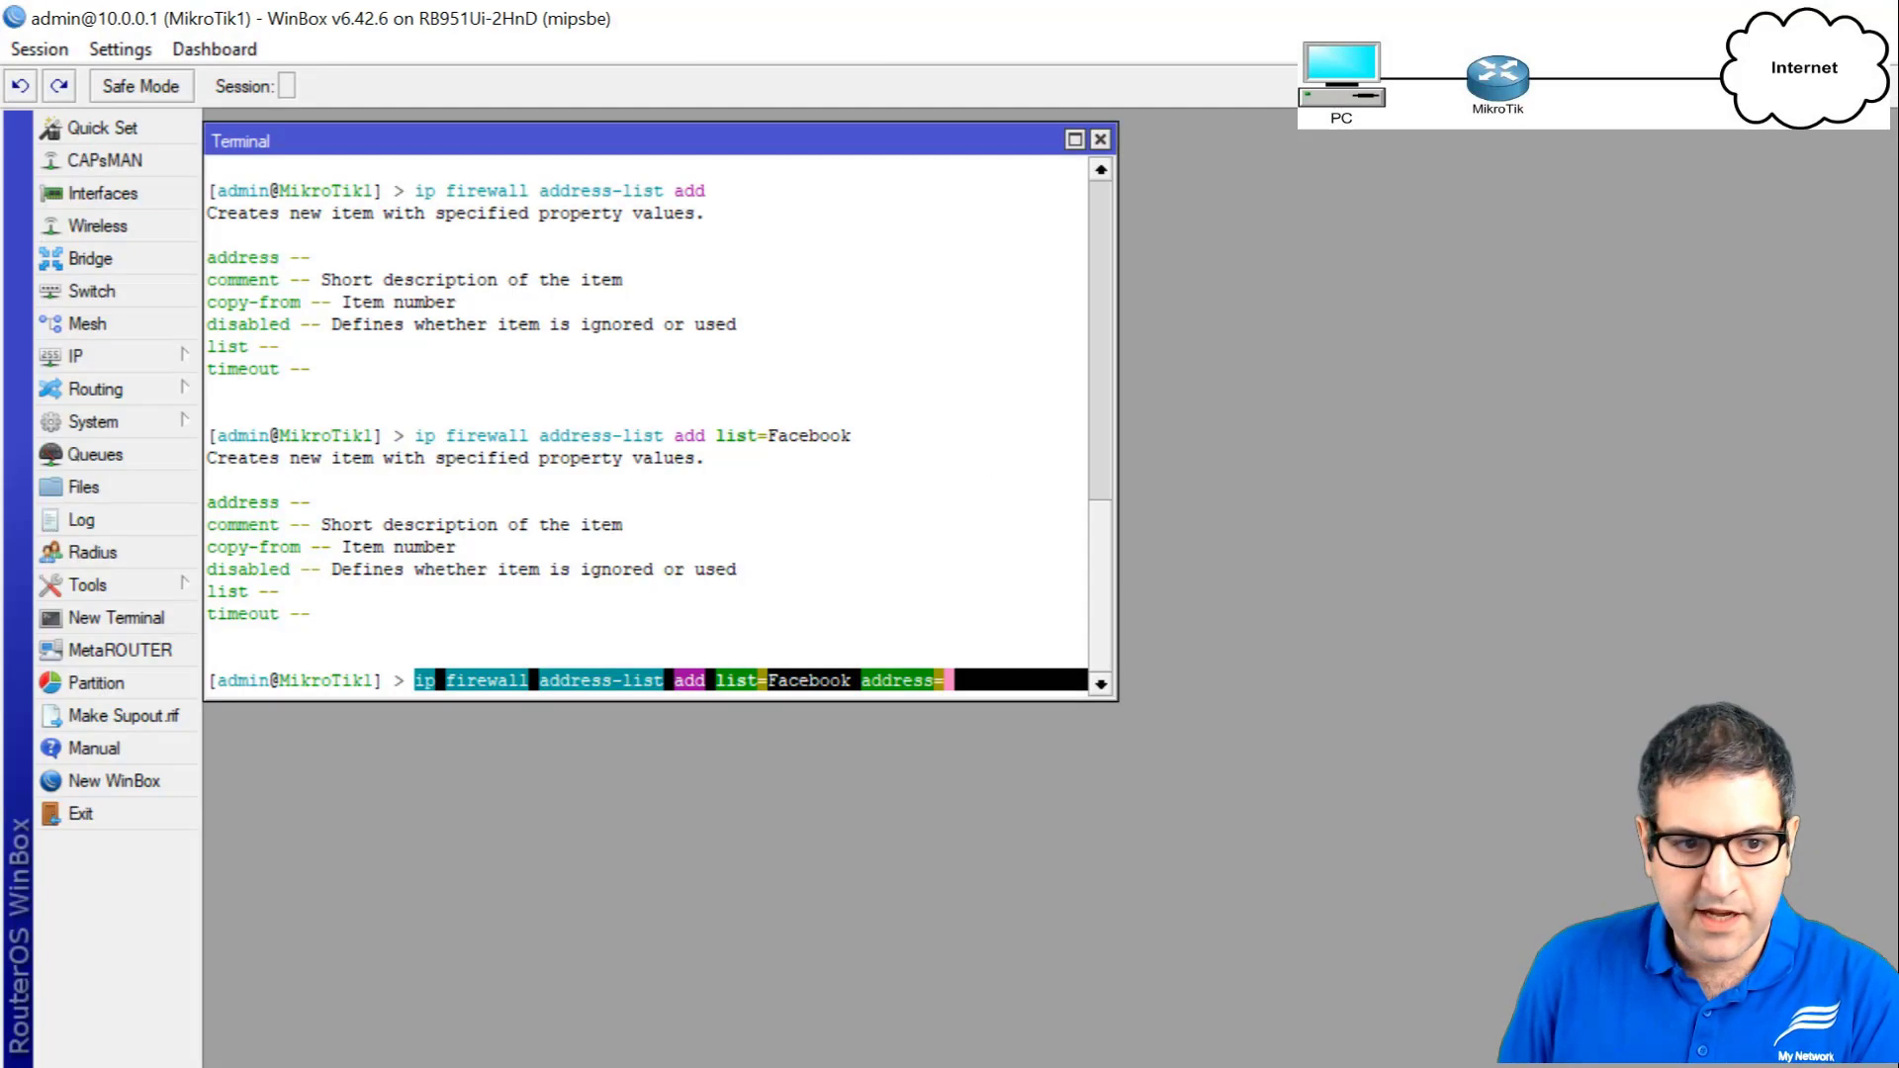
{"action": "left_click", "coordinate": [869, 623]}
{"action": "key", "text": "BackSpace"}
{"action": "key", "text": "BackSpace"}
{"action": "key", "text": "BackSpace"}
{"action": "key", "text": "BackSpace"}
{"action": "key", "text": "BackSpace"}
{"action": "key", "text": "BackSpace"}
{"action": "key", "text": "BackSpace"}
{"action": "key", "text": "BackSpace"}
{"action": "key", "text": "BackSpace"}
{"action": "key", "text": "BackSpace"}
{"action": "key", "text": "BackSpace"}
{"action": "key", "text": "BackSpace"}
{"action": "key", "text": "BackSpace"}
{"action": "key", "text": "BackSpace"}
{"action": "key", "text": "BackSpace"}
{"action": "key", "text": "BackSpace"}
{"action": "key", "text": "BackSpace"}
{"action": "key", "text": "BackSpace"}
{"action": "key", "text": "BackSpace"}
{"action": "key", "text": "BackSpace"}
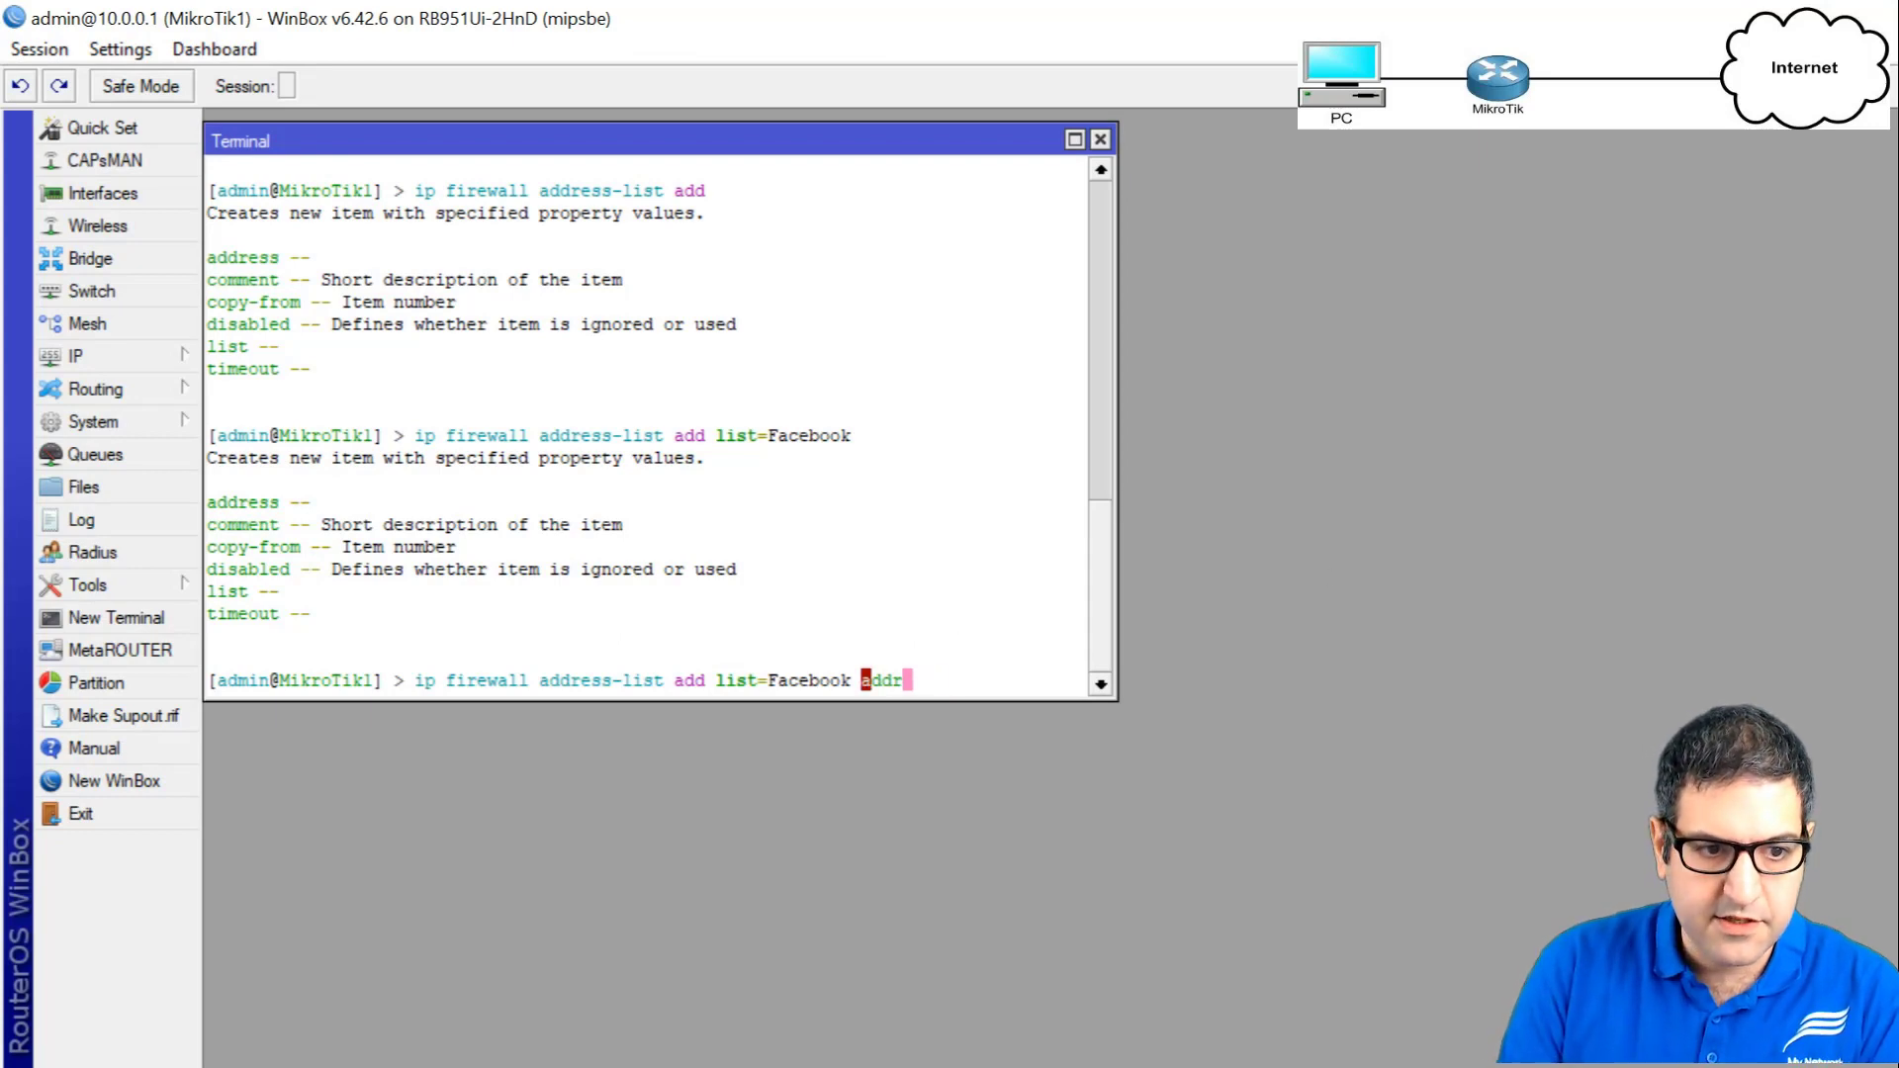
{"action": "key", "text": "BackSpace"}
{"action": "key", "text": "BackSpace"}
{"action": "key", "text": "BackSpace"}
{"action": "key", "text": "BackSpace"}
{"action": "key", "text": "BackSpace"}
{"action": "key", "text": "BackSpace"}
{"action": "key", "text": "BackSpace"}
{"action": "key", "text": "BackSpace"}
{"action": "key", "text": "BackSpace"}
{"action": "key", "text": "BackSpace"}
{"action": "key", "text": "BackSpace"}
{"action": "key", "text": "BackSpace"}
{"action": "key", "text": "BackSpace"}
{"action": "key", "text": "BackSpace"}
{"action": "key", "text": "BackSpace"}
{"action": "key", "text": "BackSpace"}
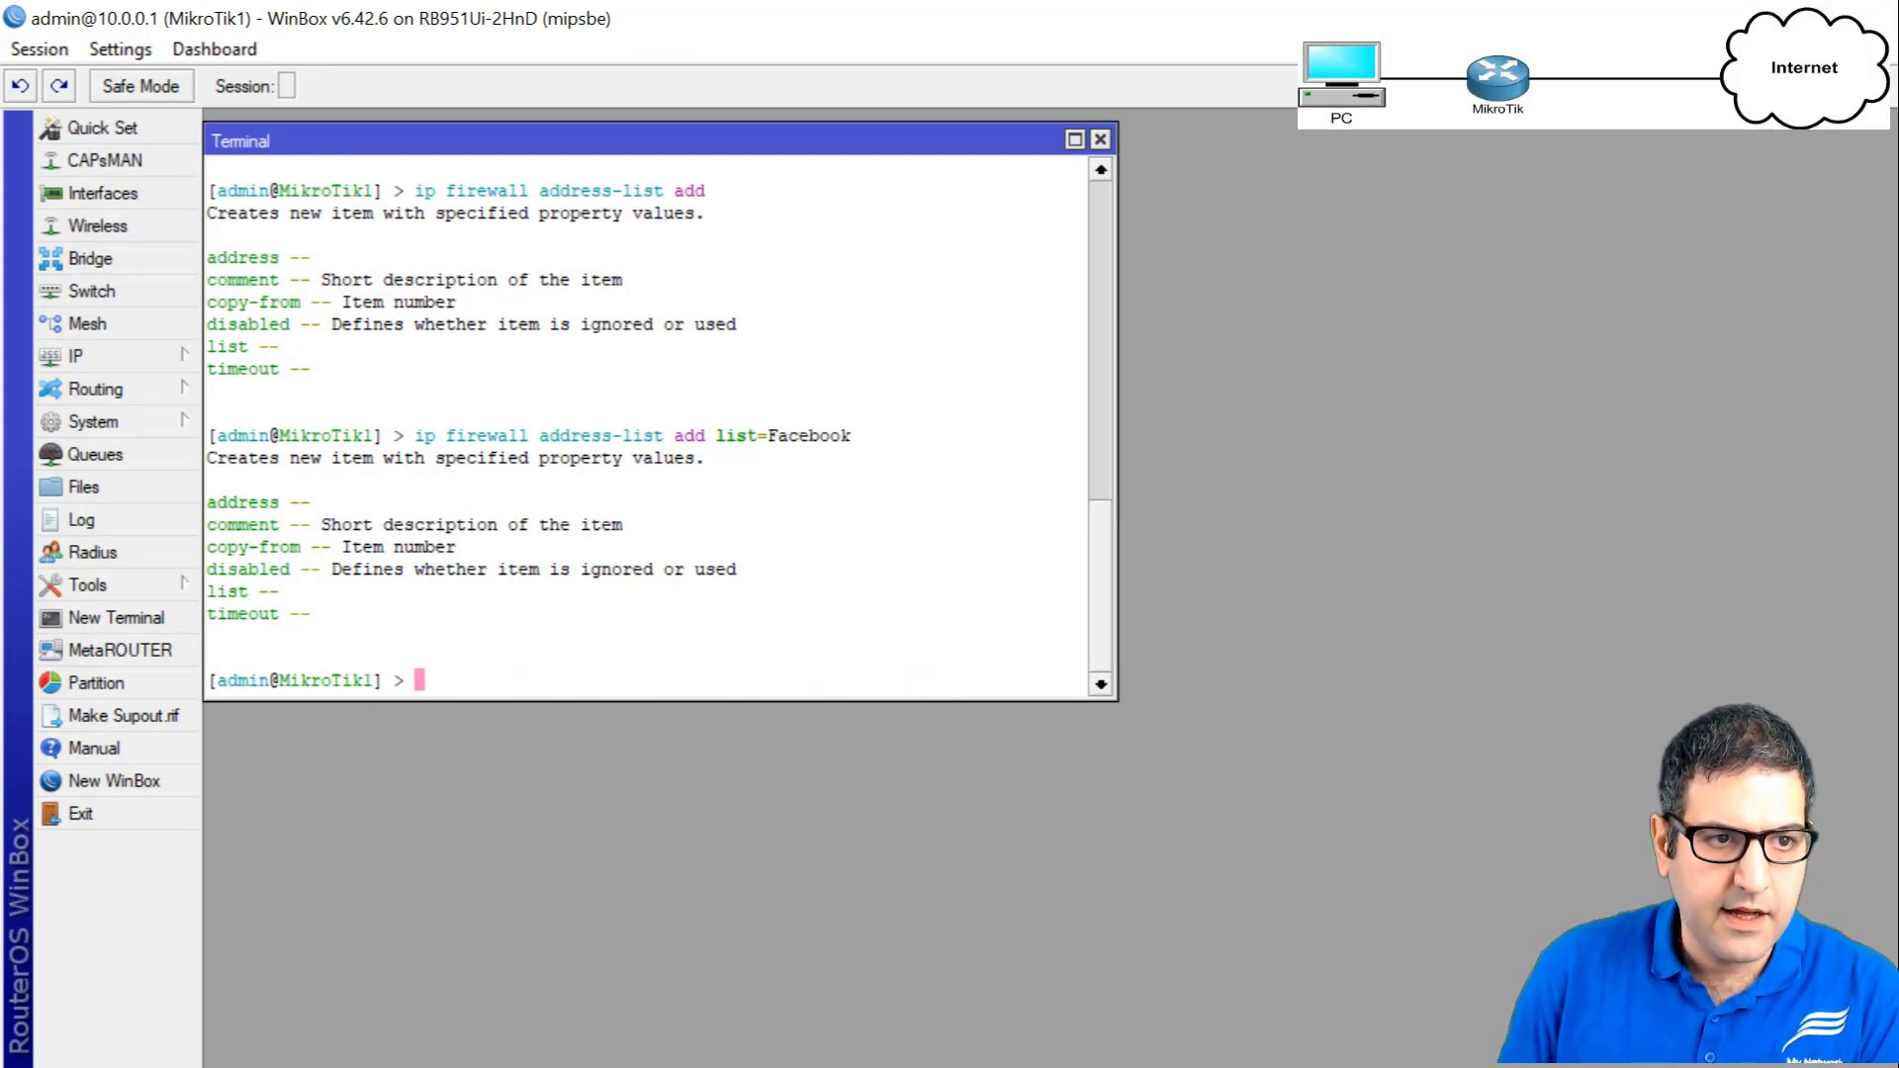
{"action": "right_click", "coordinate": [608, 524]}
{"action": "left_click", "coordinate": [733, 660]}
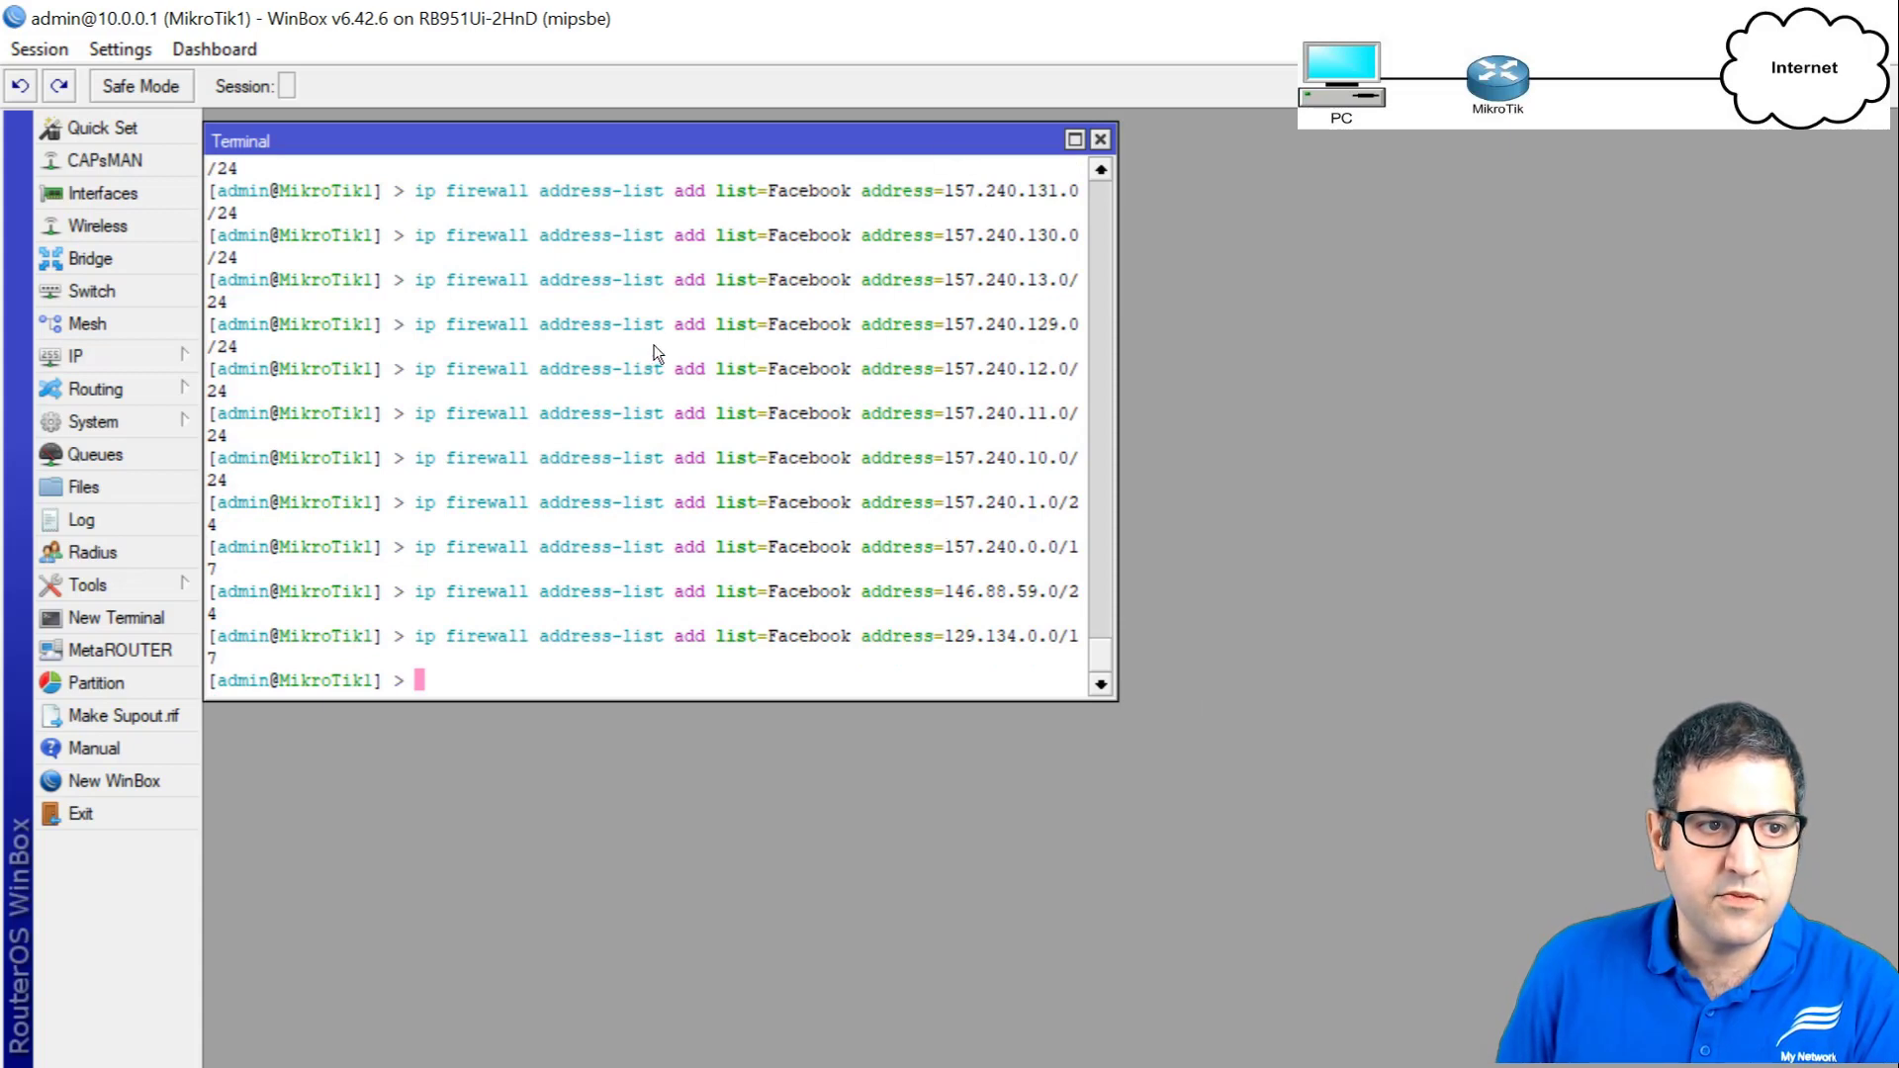
Open the firewall's address lists from the IP settings and look through the Facebook entries.
{"action": "left_click", "coordinate": [119, 354]}
{"action": "left_click", "coordinate": [299, 528]}
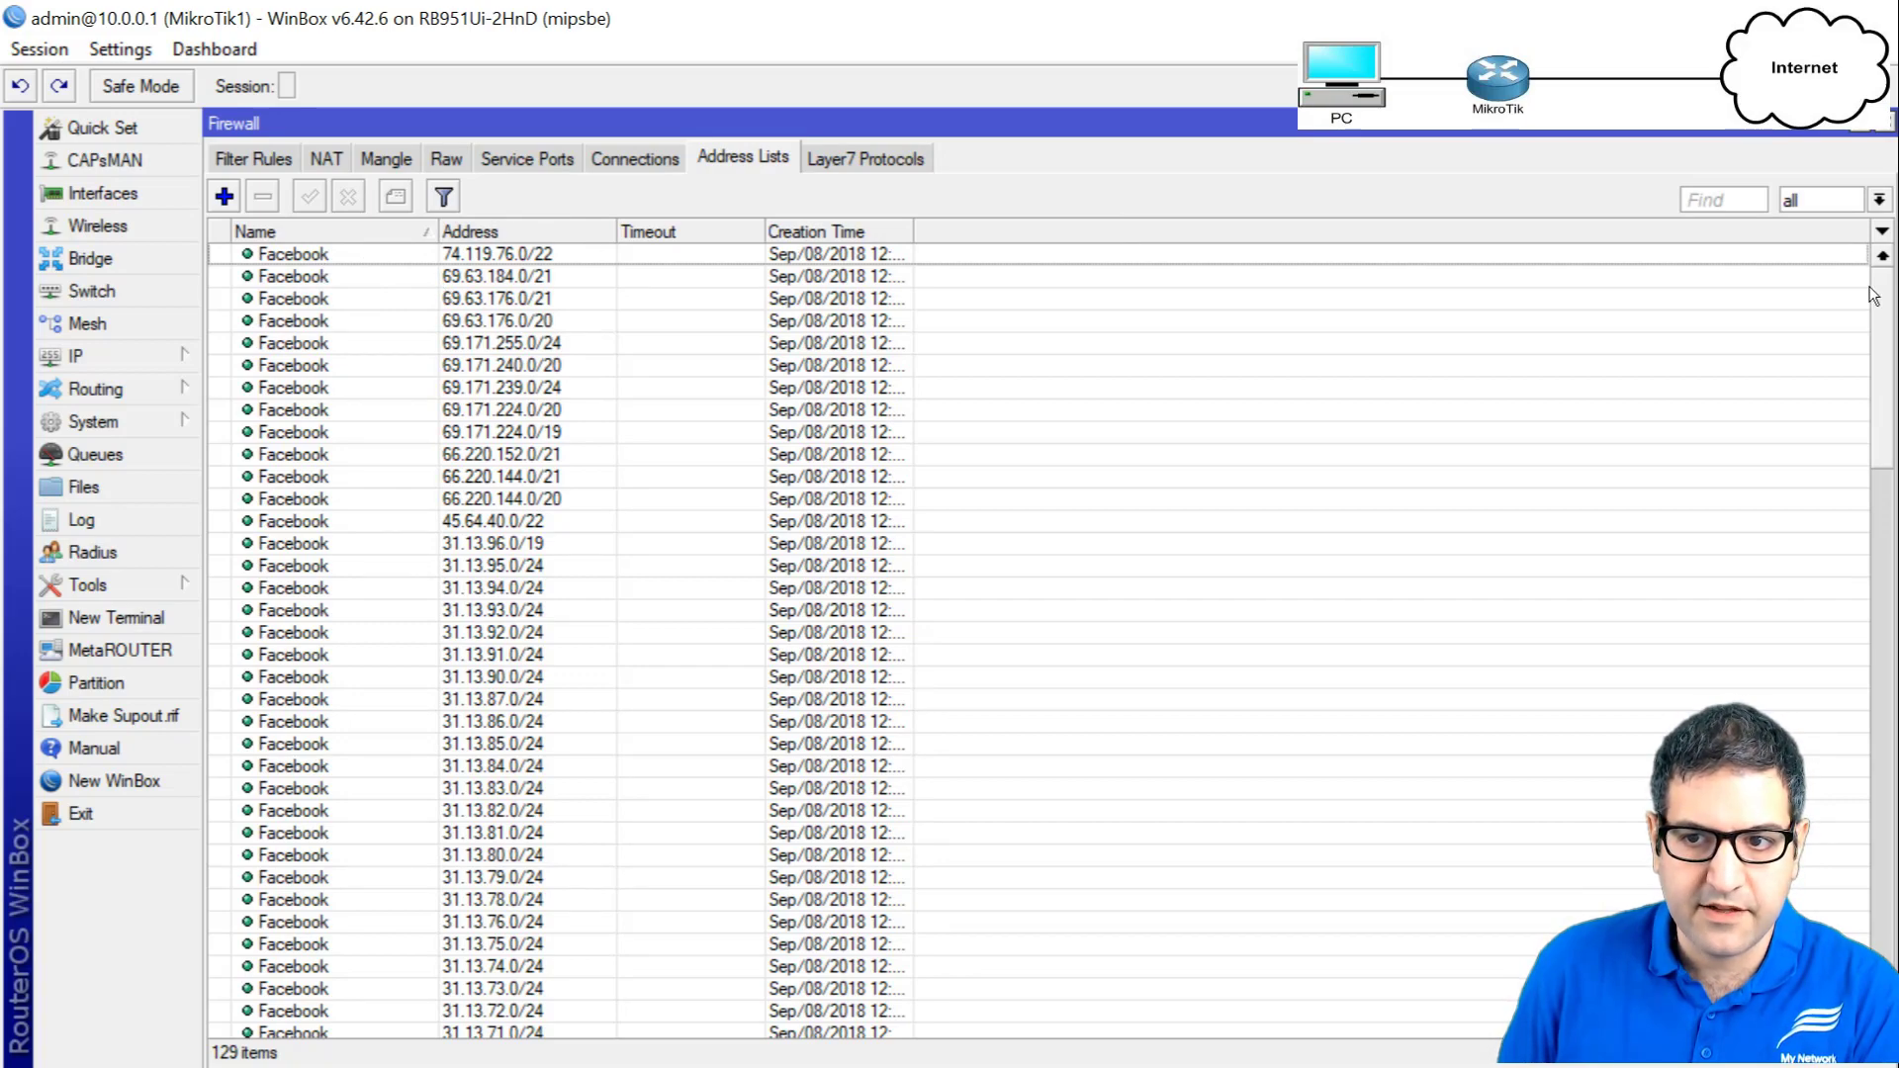
{"action": "left_click_drag", "start_coordinate": [1874, 297], "coordinate": [1879, 534]}
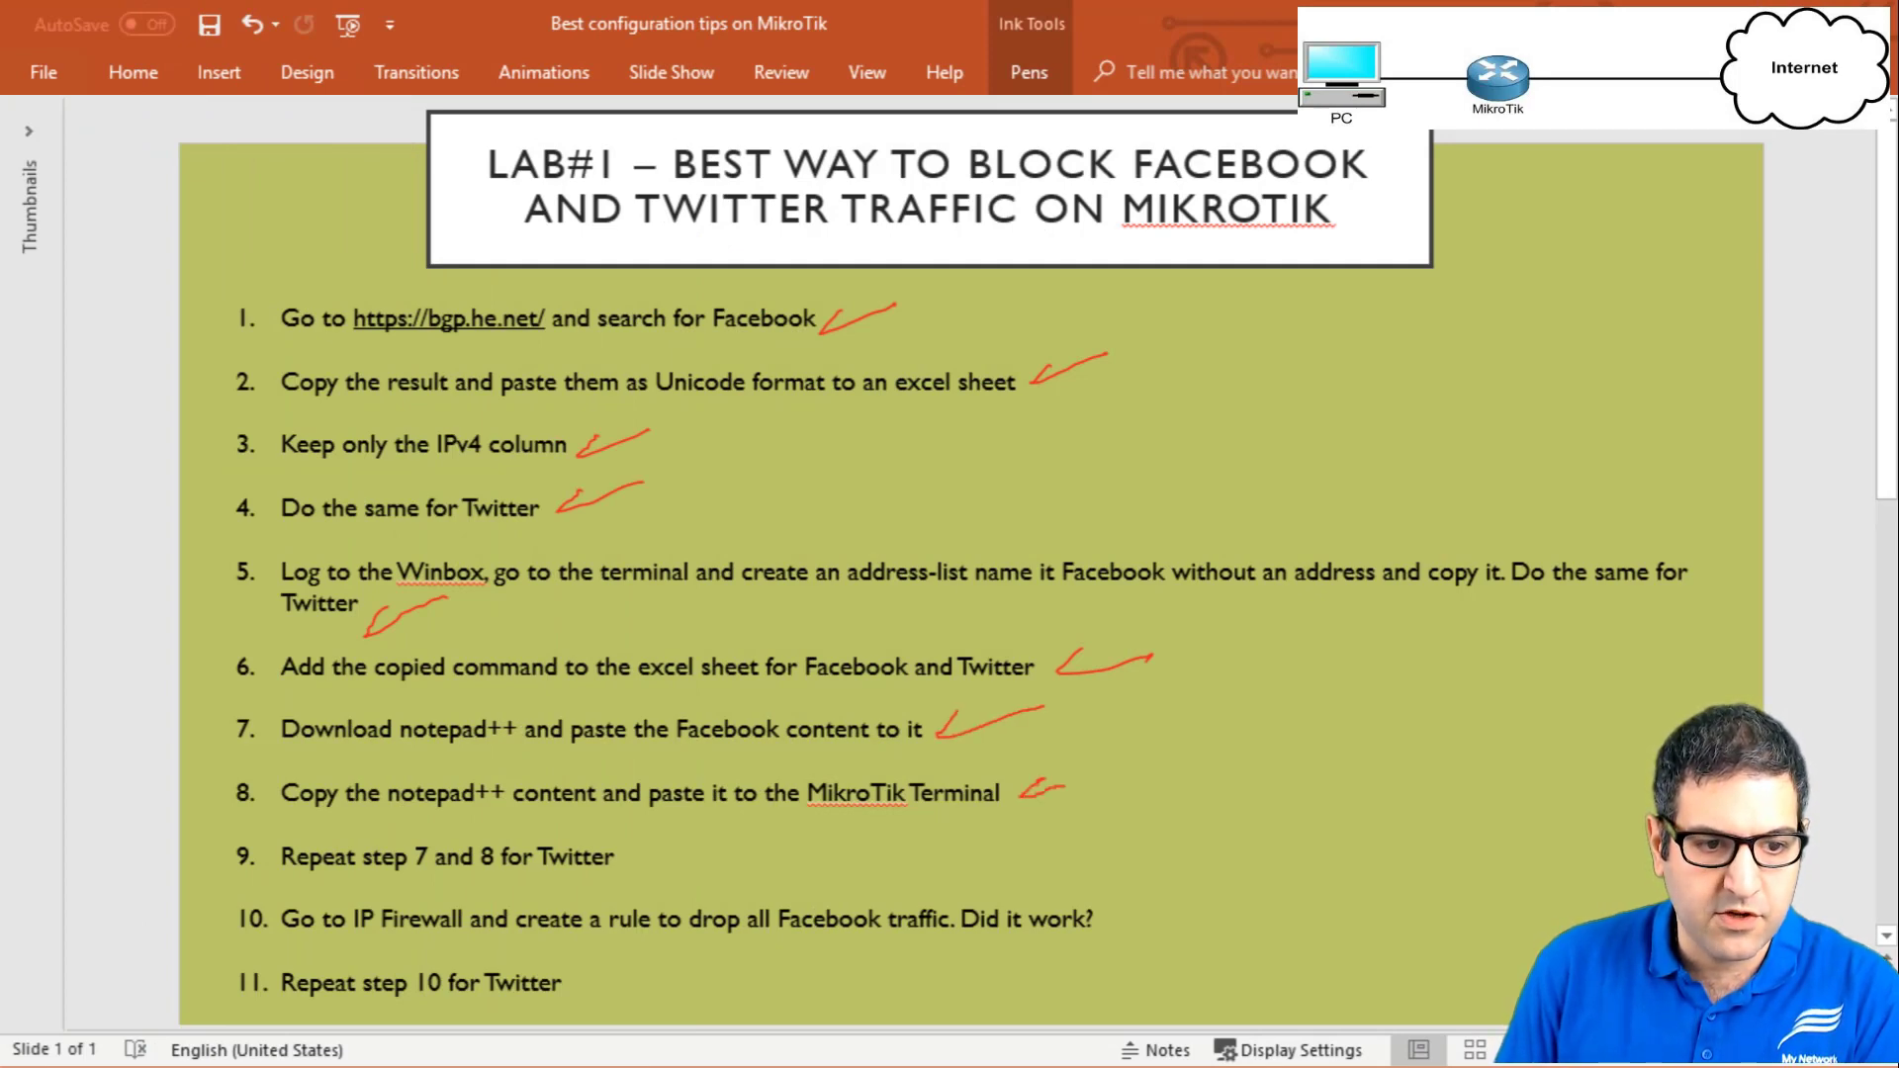
Draw check marks beside steps 7 and 8 on the PowerPoint lab slide, and open the Twitter sheet in Excel.
{"action": "left_click_drag", "start_coordinate": [1064, 787], "coordinate": [1104, 774]}
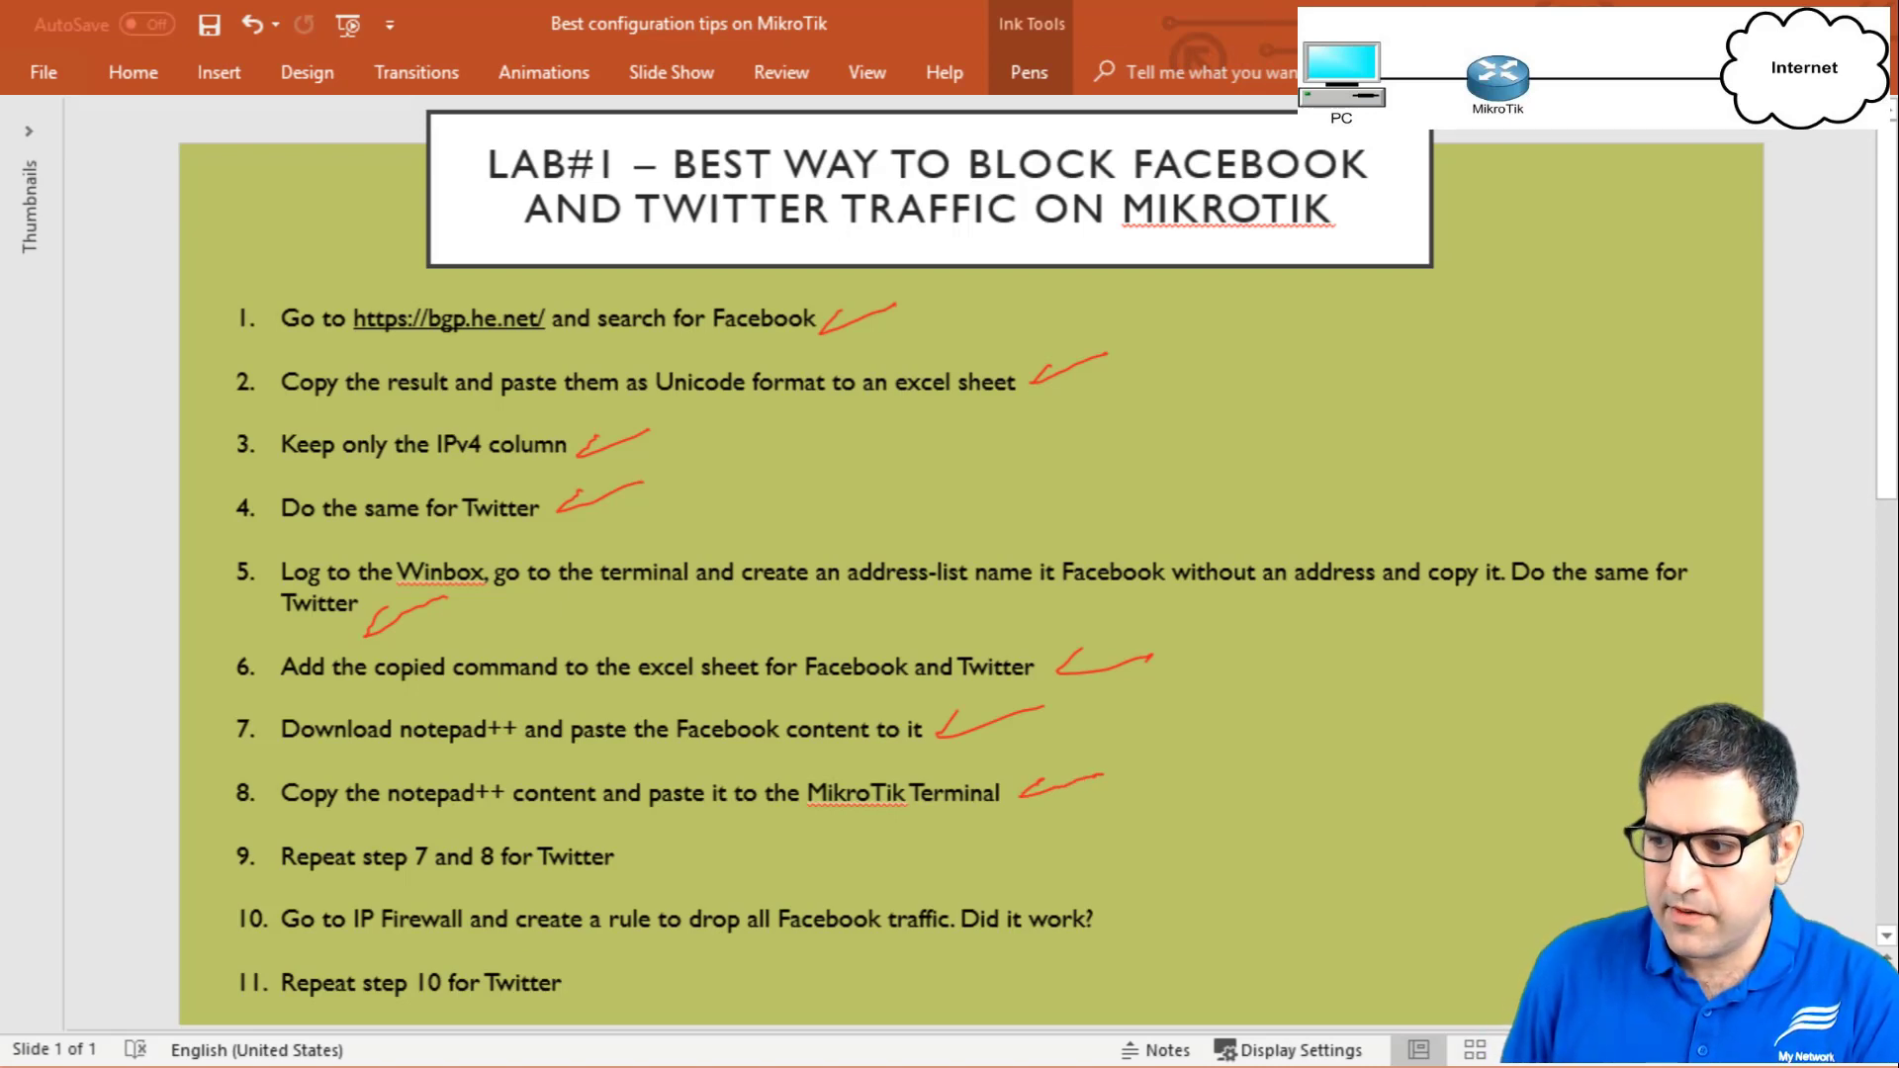
{"action": "key", "text": "alt+Tab"}
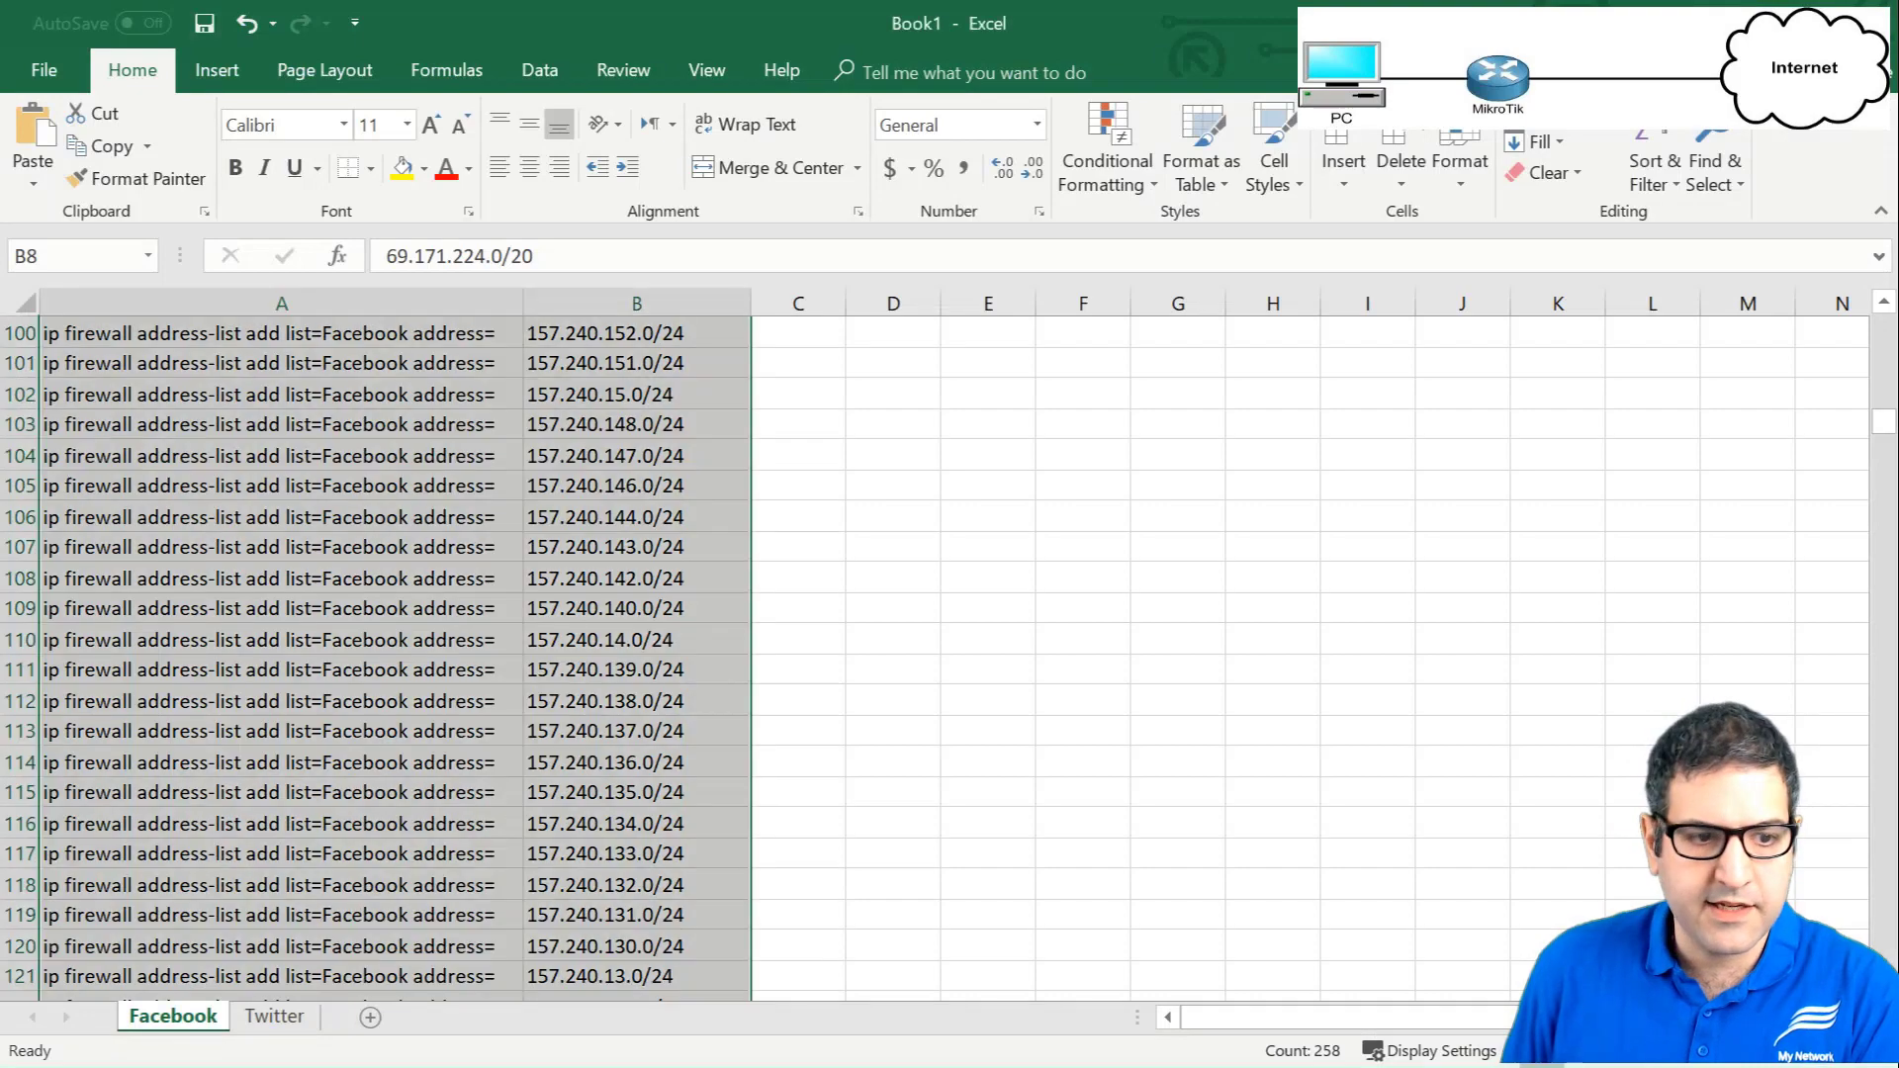
{"action": "left_click", "coordinate": [267, 1027]}
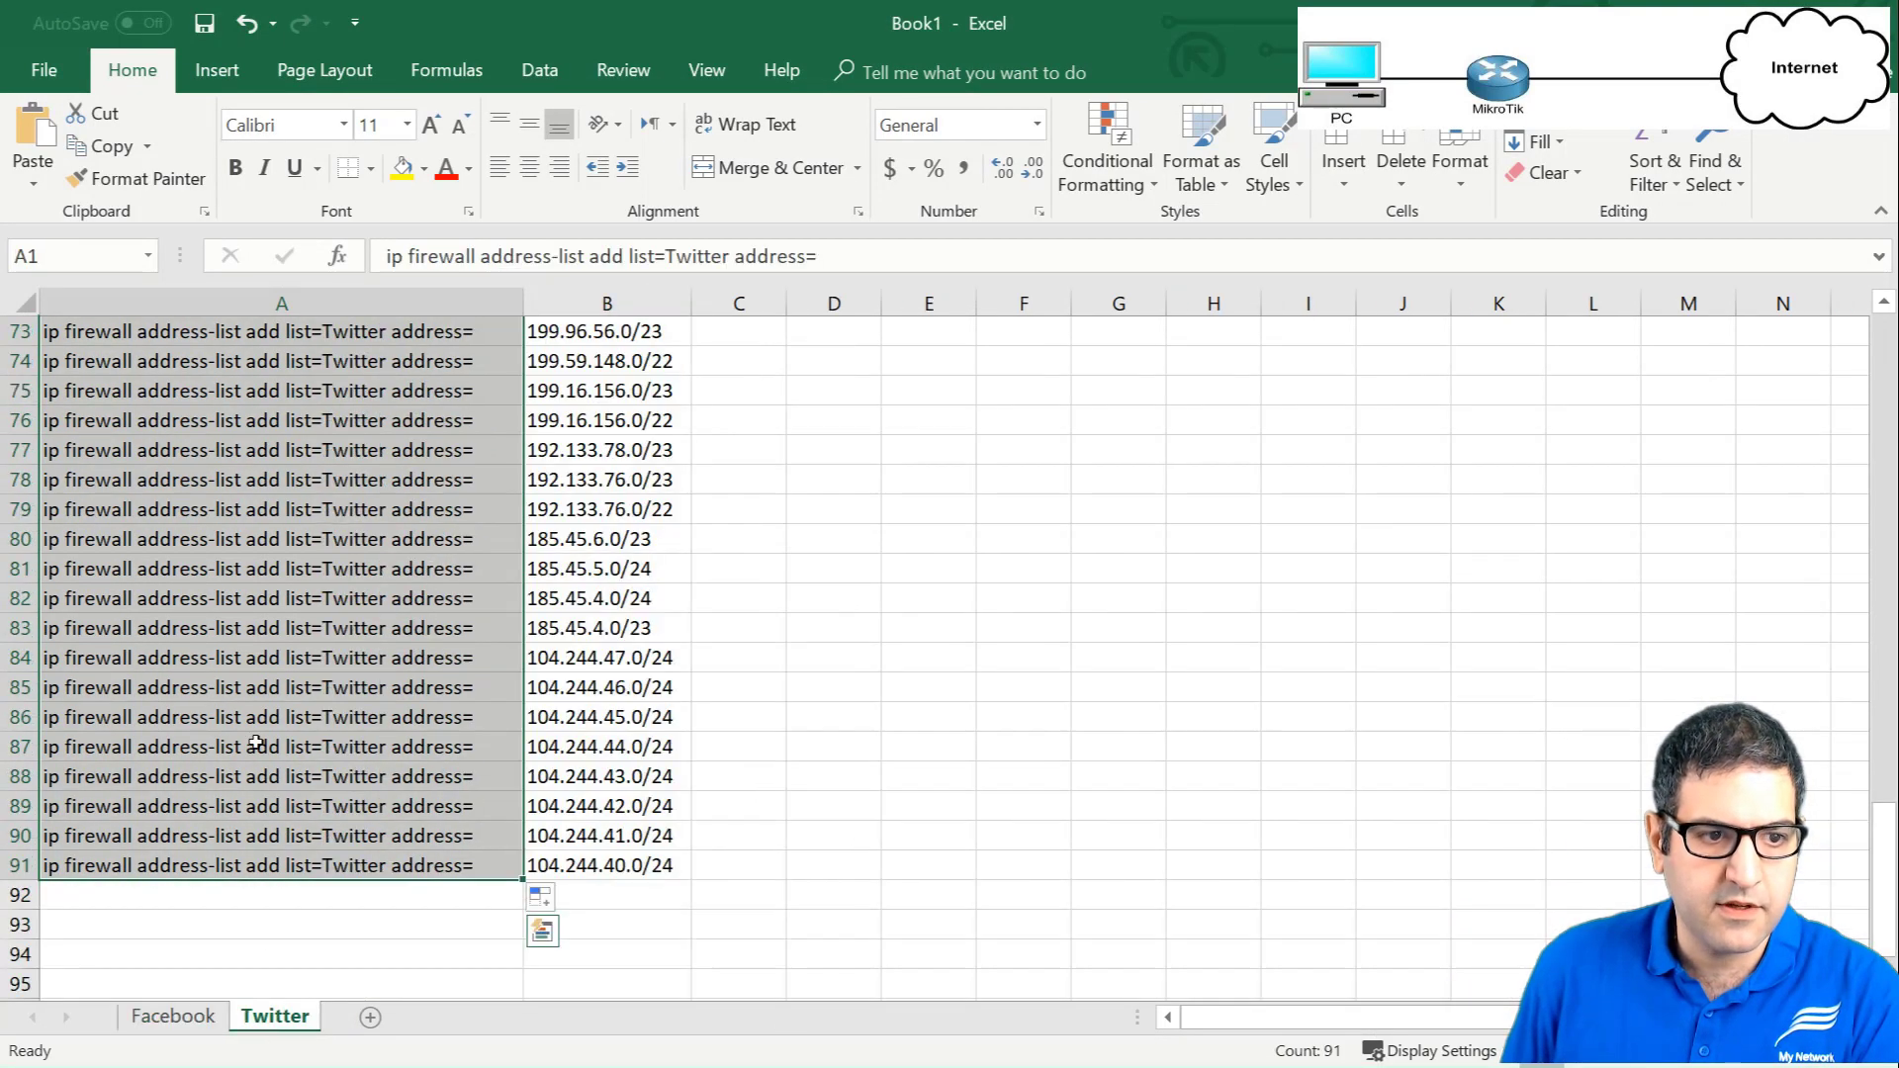
{"action": "left_click", "coordinate": [631, 898]}
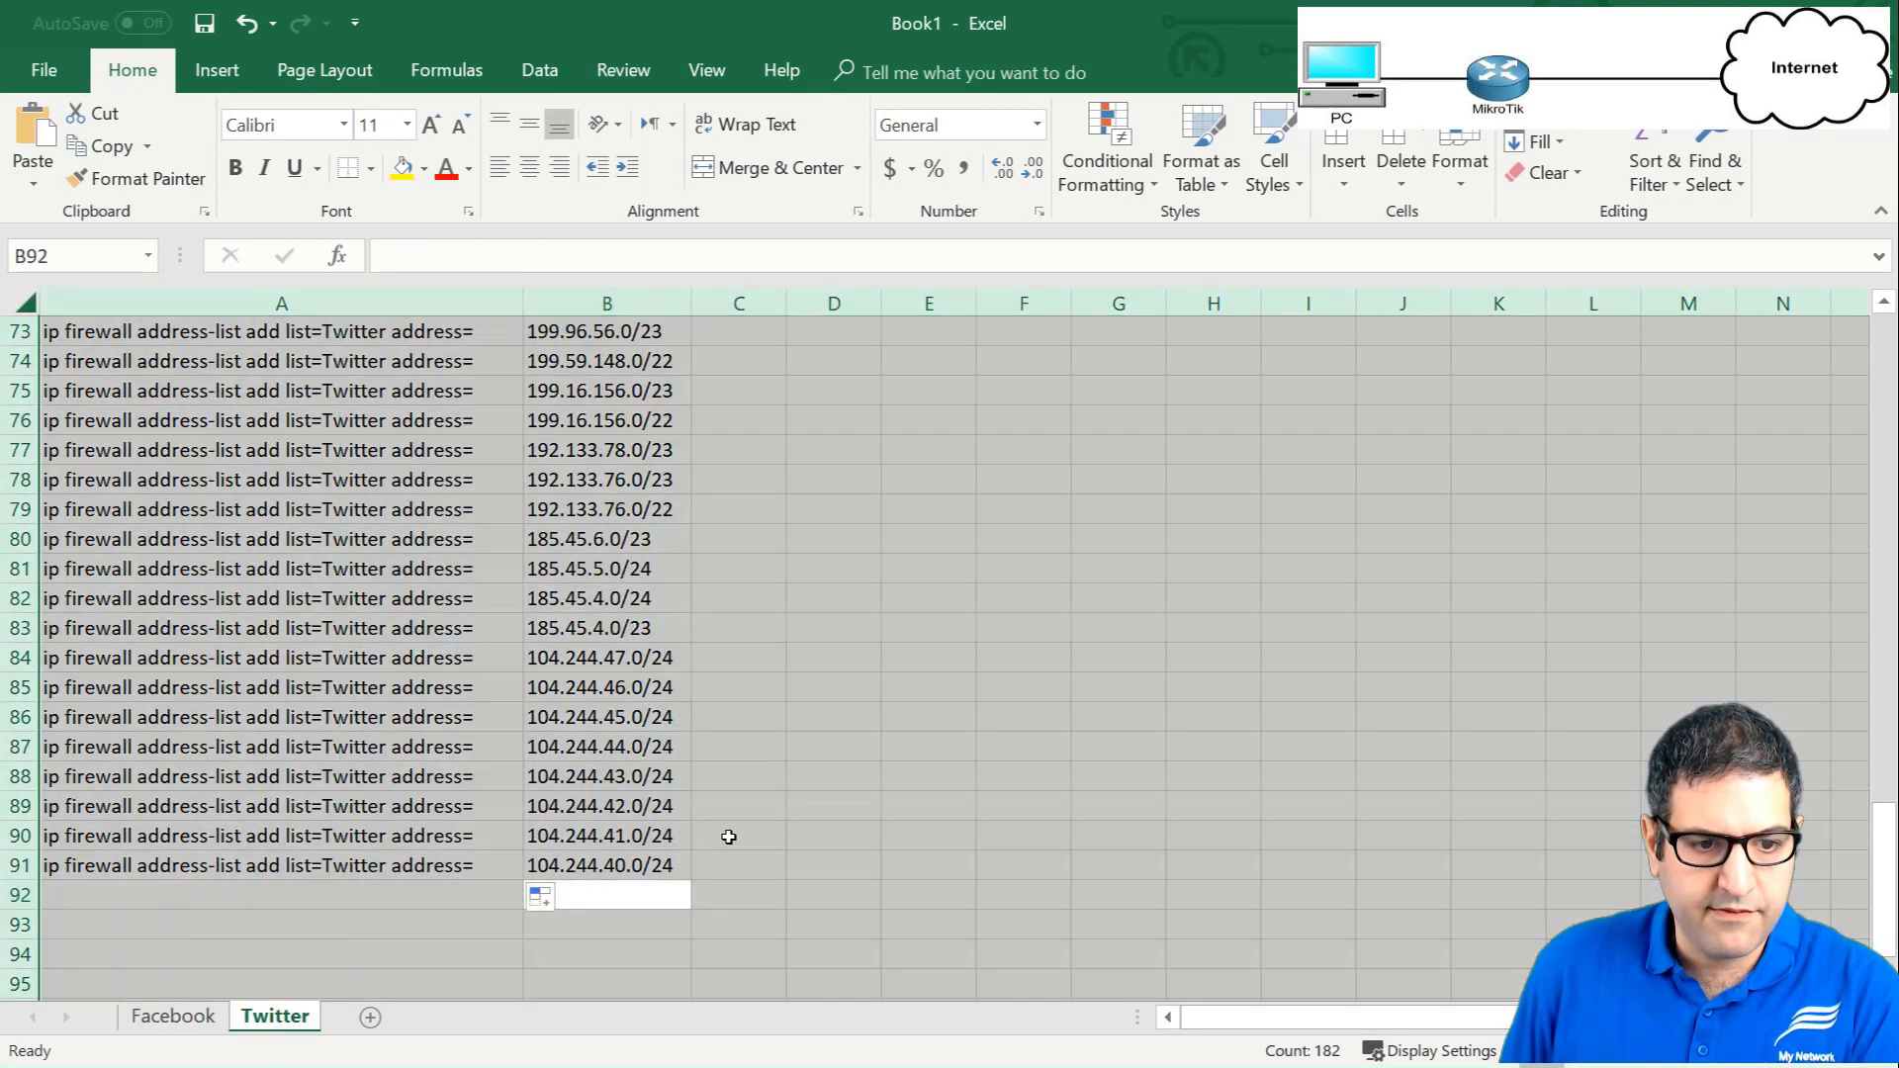
{"action": "key", "text": "Right"}
{"action": "key", "text": "Up"}
{"action": "key", "text": "Up"}
{"action": "key", "text": "Up"}
{"action": "key", "text": "Up"}
{"action": "key", "text": "Up"}
{"action": "key", "text": "Up"}
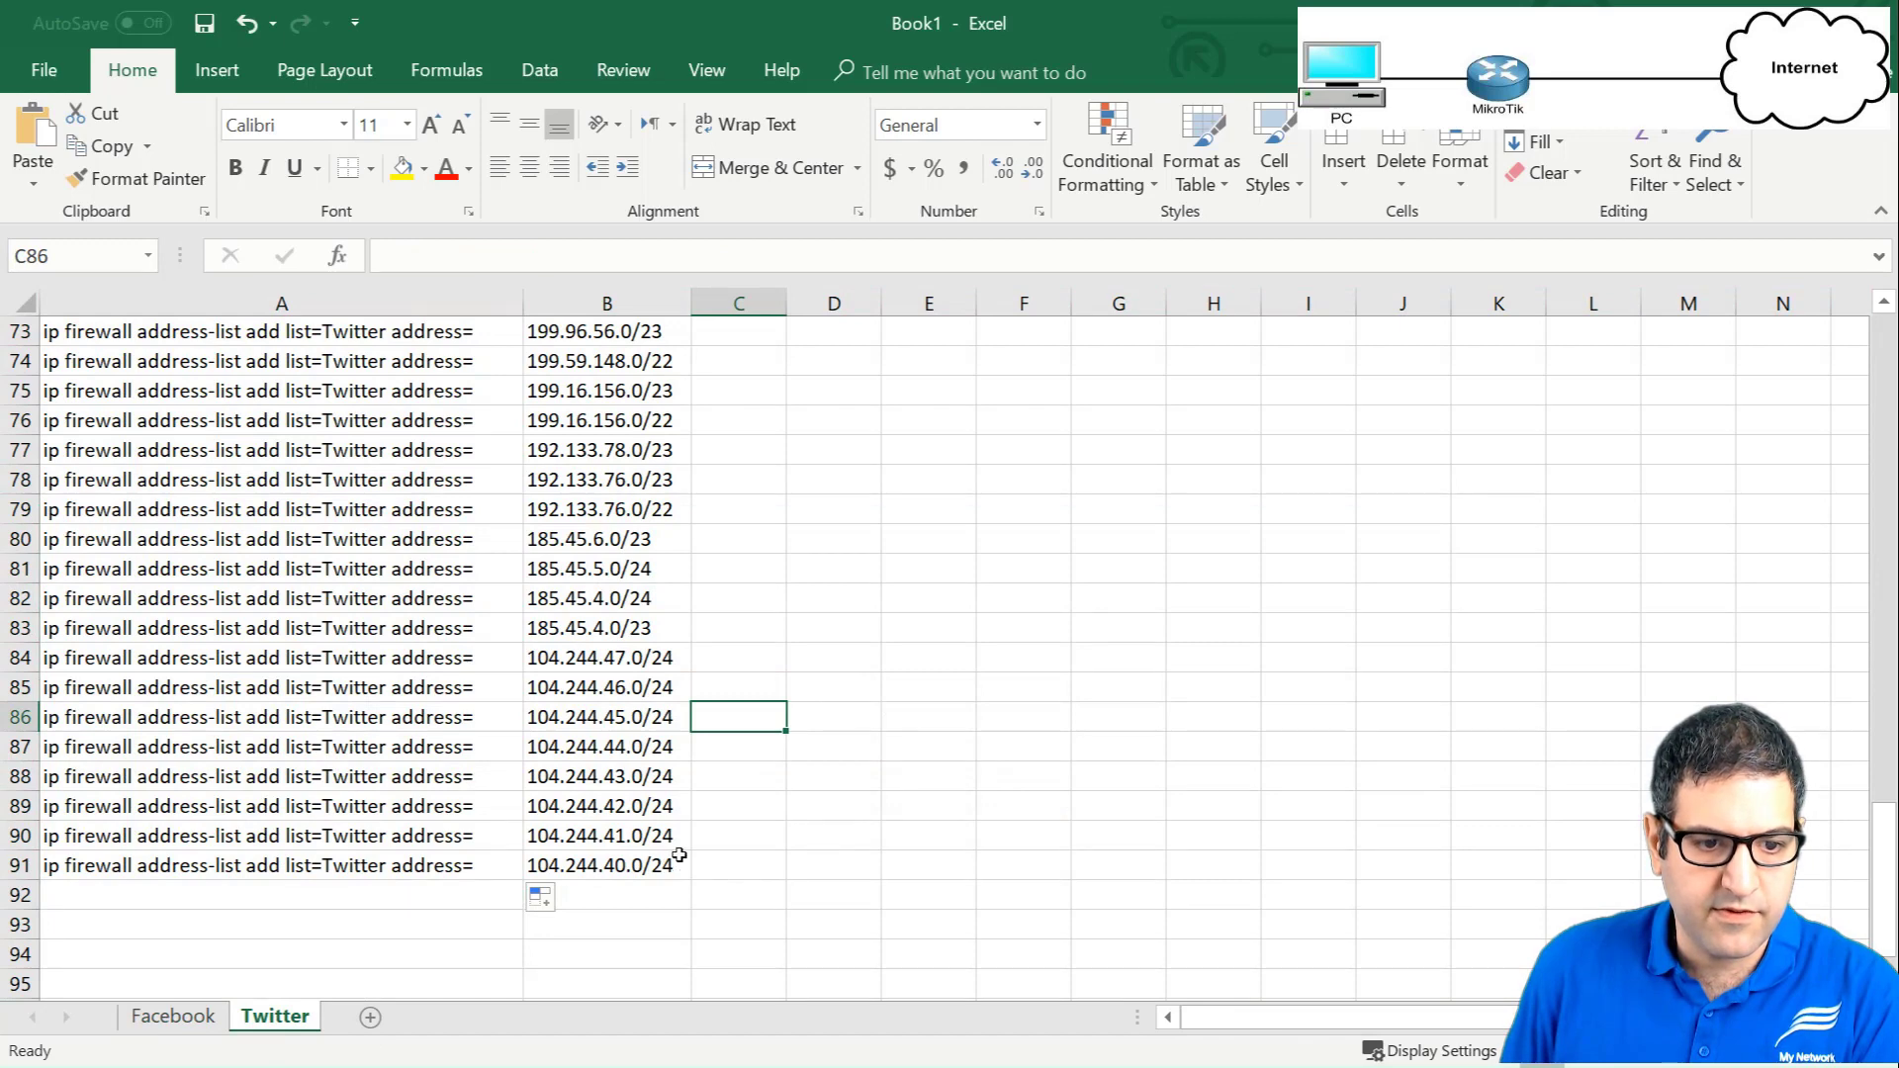
Copy the Twitter commands and addresses in A1:B91 of the Twitter sheet, and switch to the Notepad++ document.
{"action": "left_click_drag", "start_coordinate": [679, 856], "coordinate": [277, 306]}
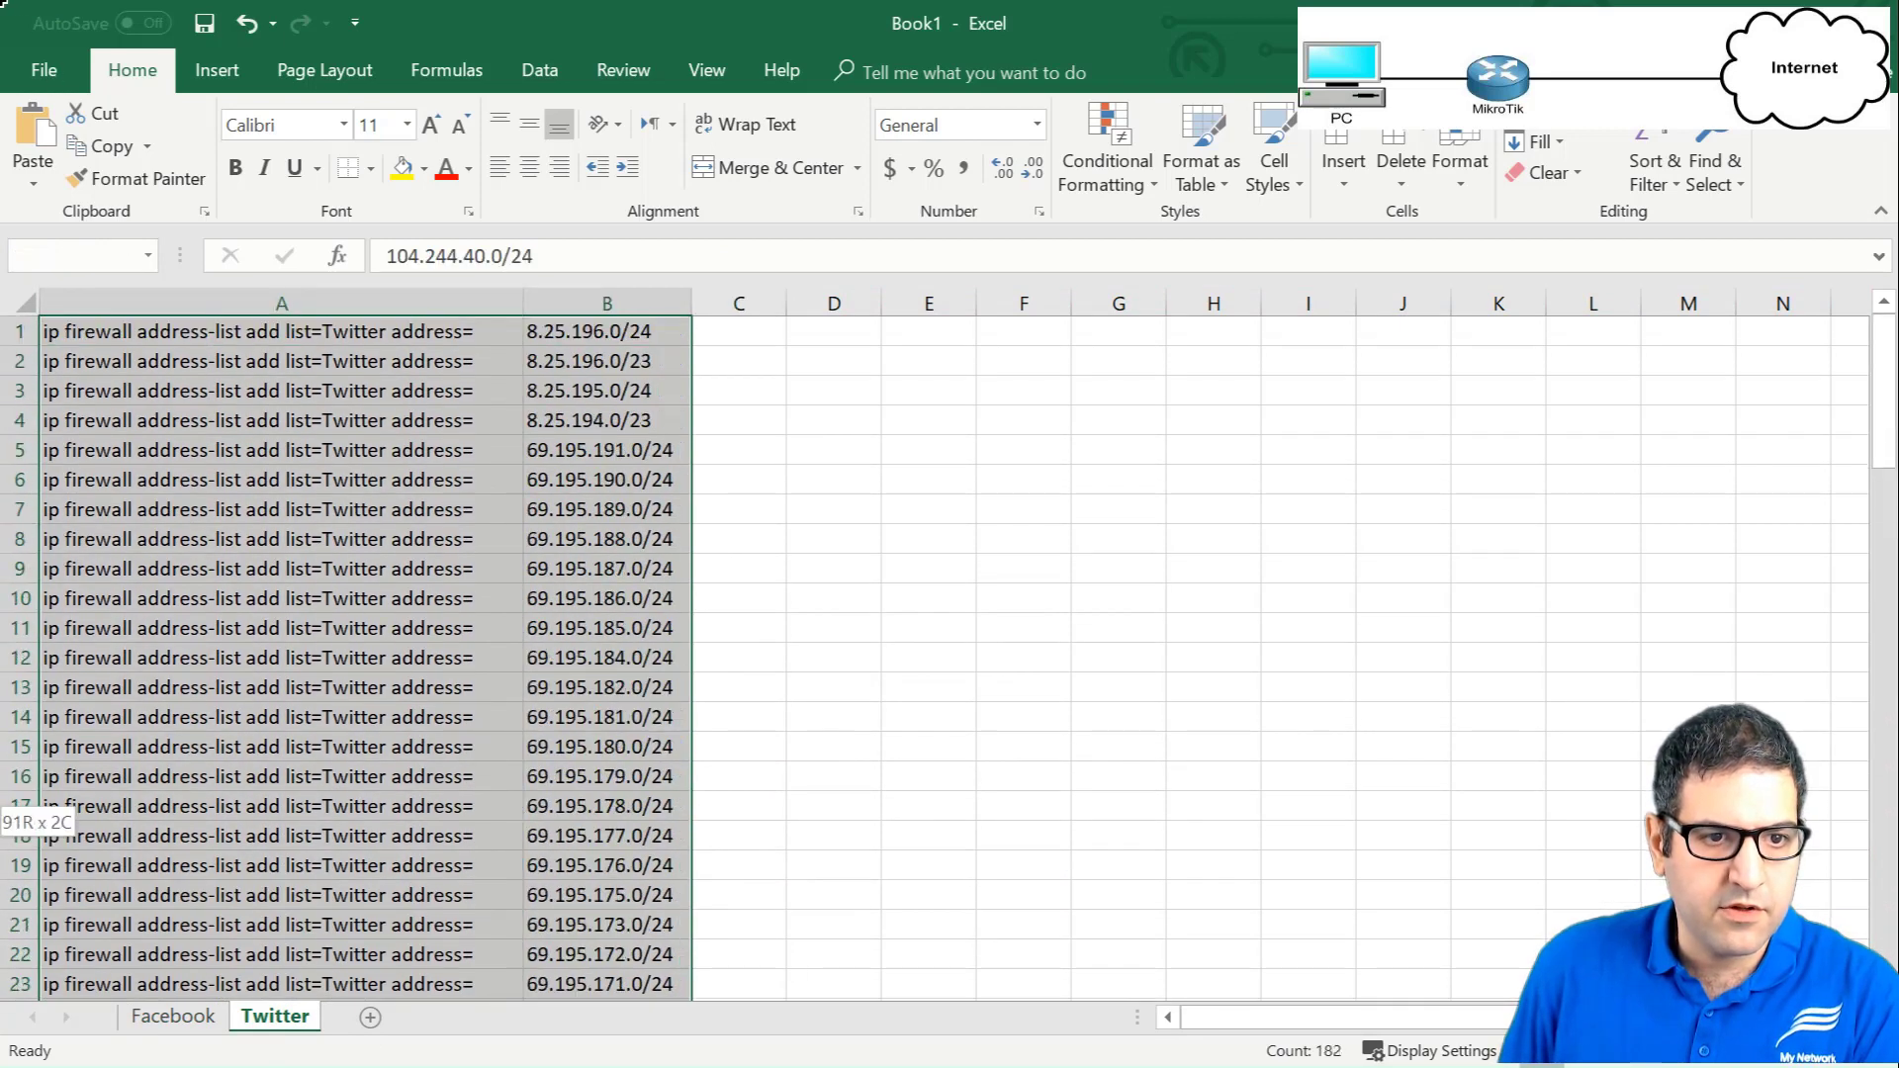
{"action": "scroll", "coordinate": [620, 645], "scroll_direction": "down", "scroll_amount": 20}
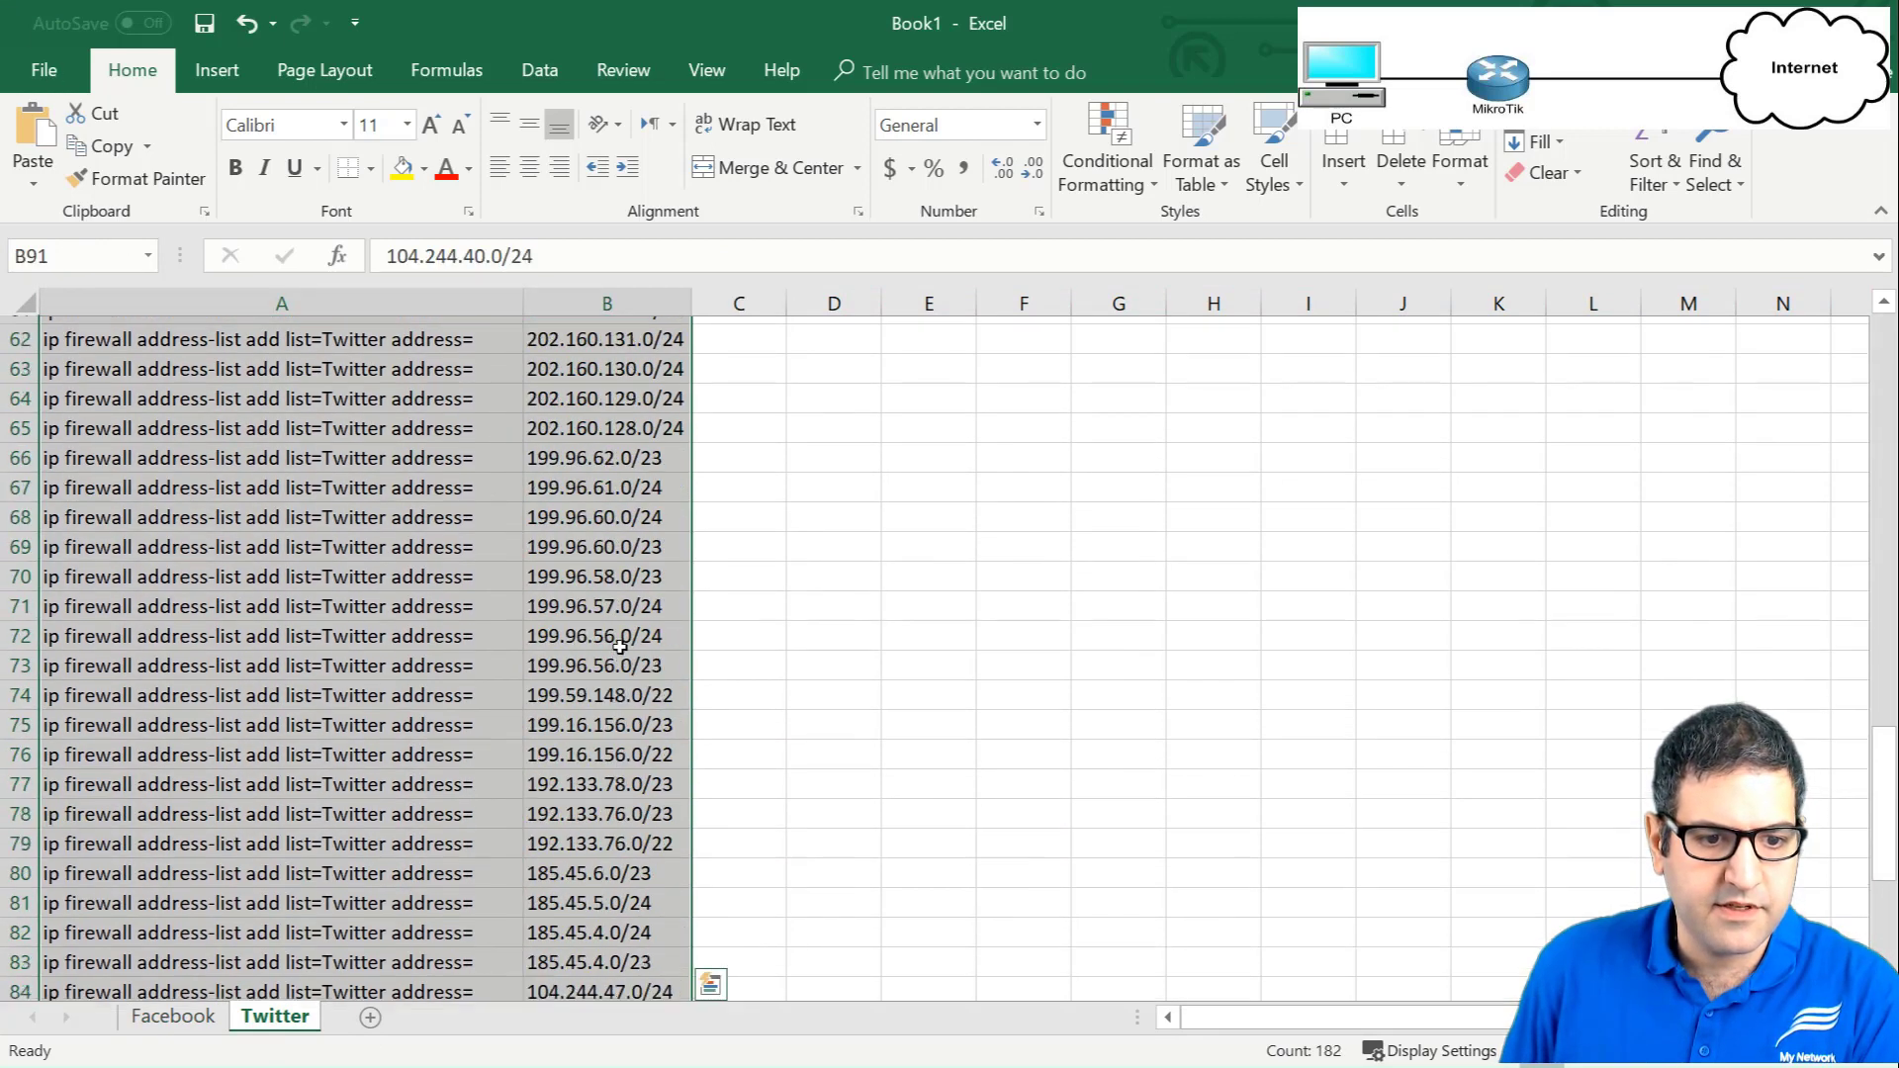
{"action": "scroll", "coordinate": [620, 646], "scroll_direction": "down", "scroll_amount": 5}
{"action": "key", "text": "ctrl+c"}
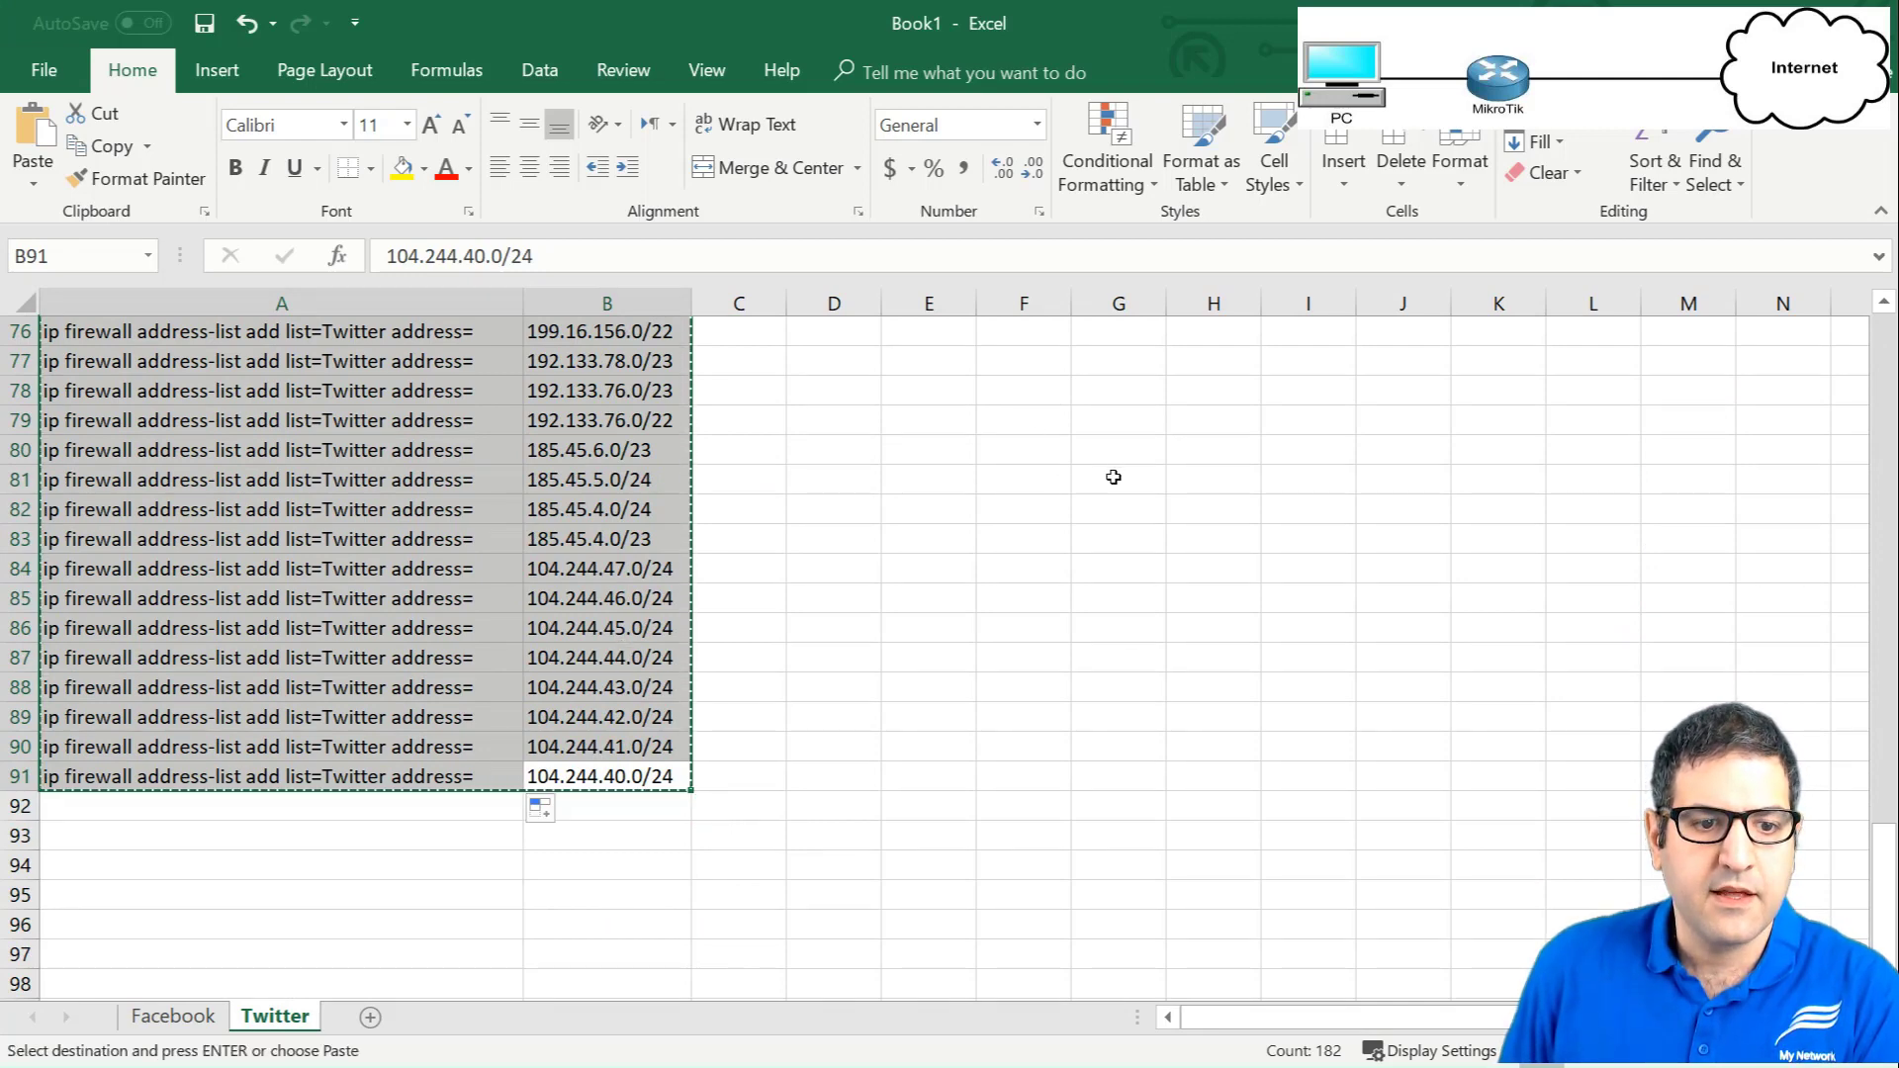
{"action": "scroll", "coordinate": [1531, 809], "scroll_direction": "up", "scroll_amount": 4}
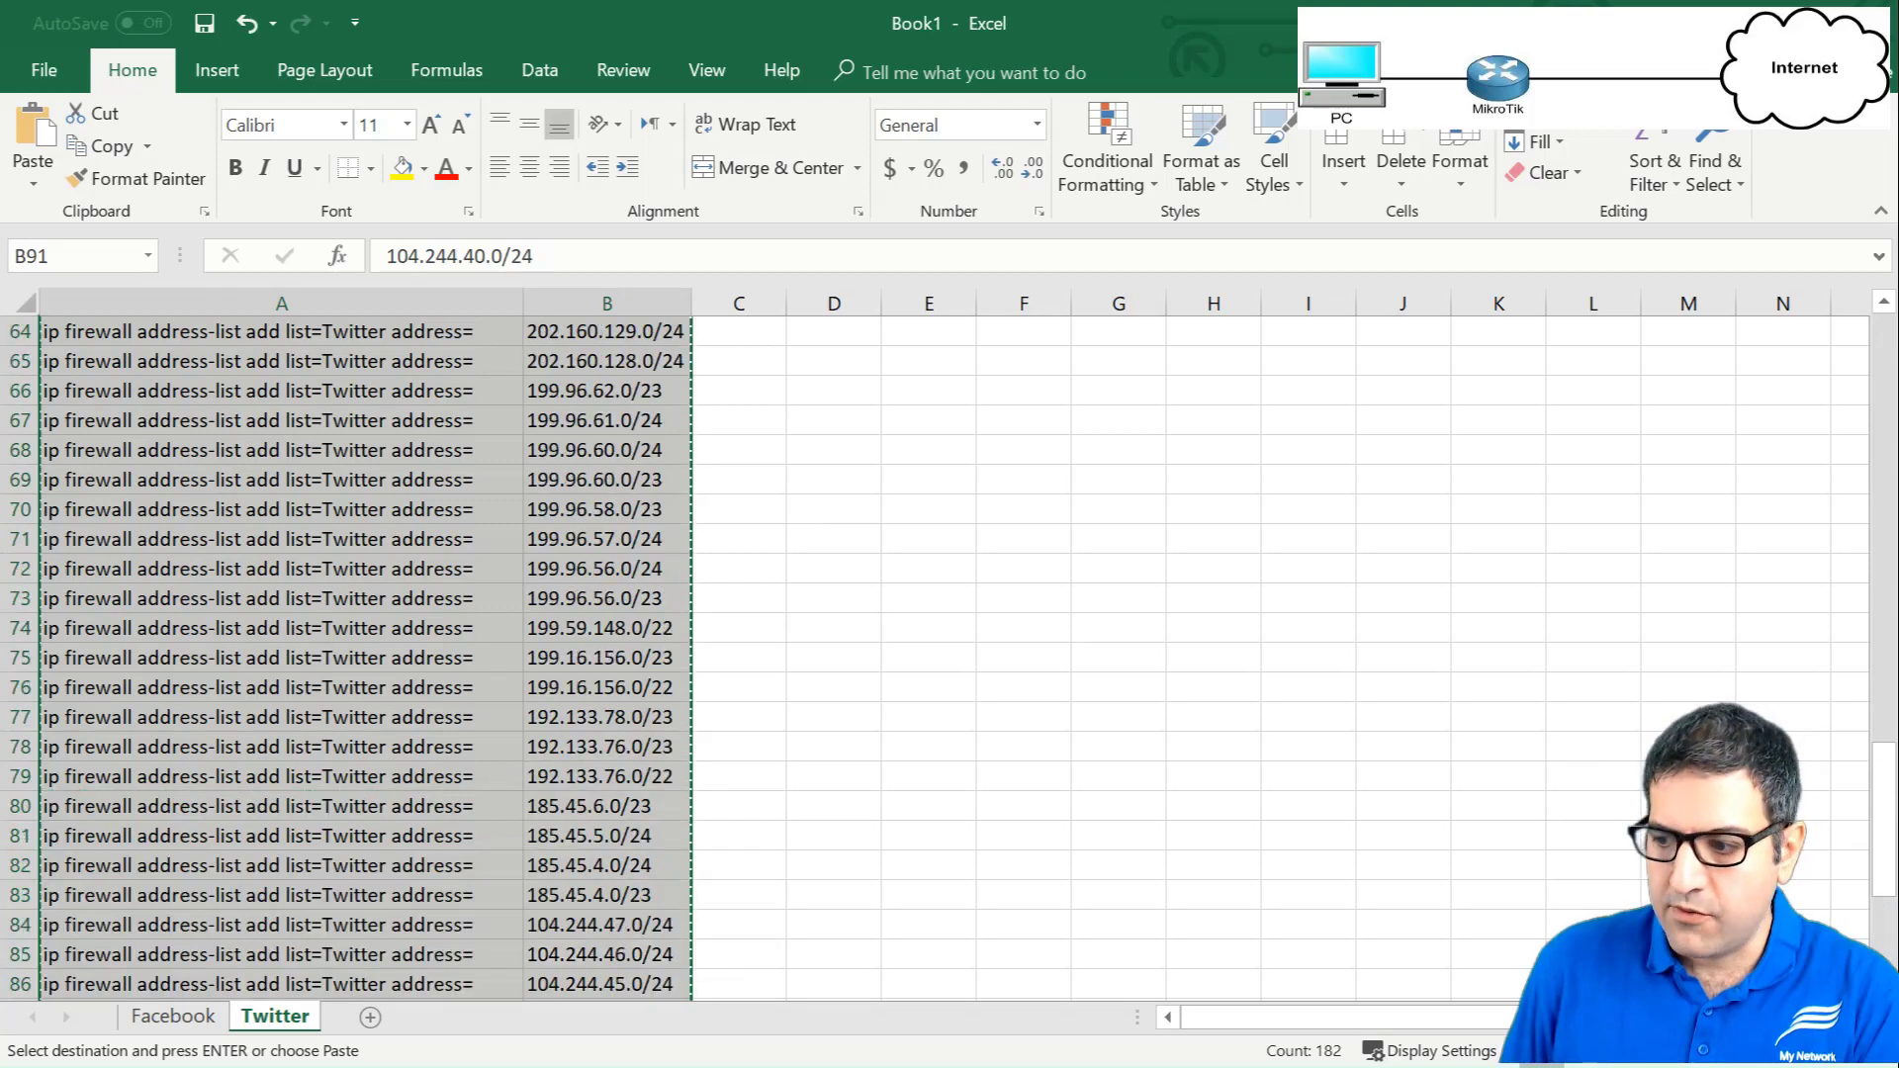
{"action": "key", "text": "alt+Tab"}
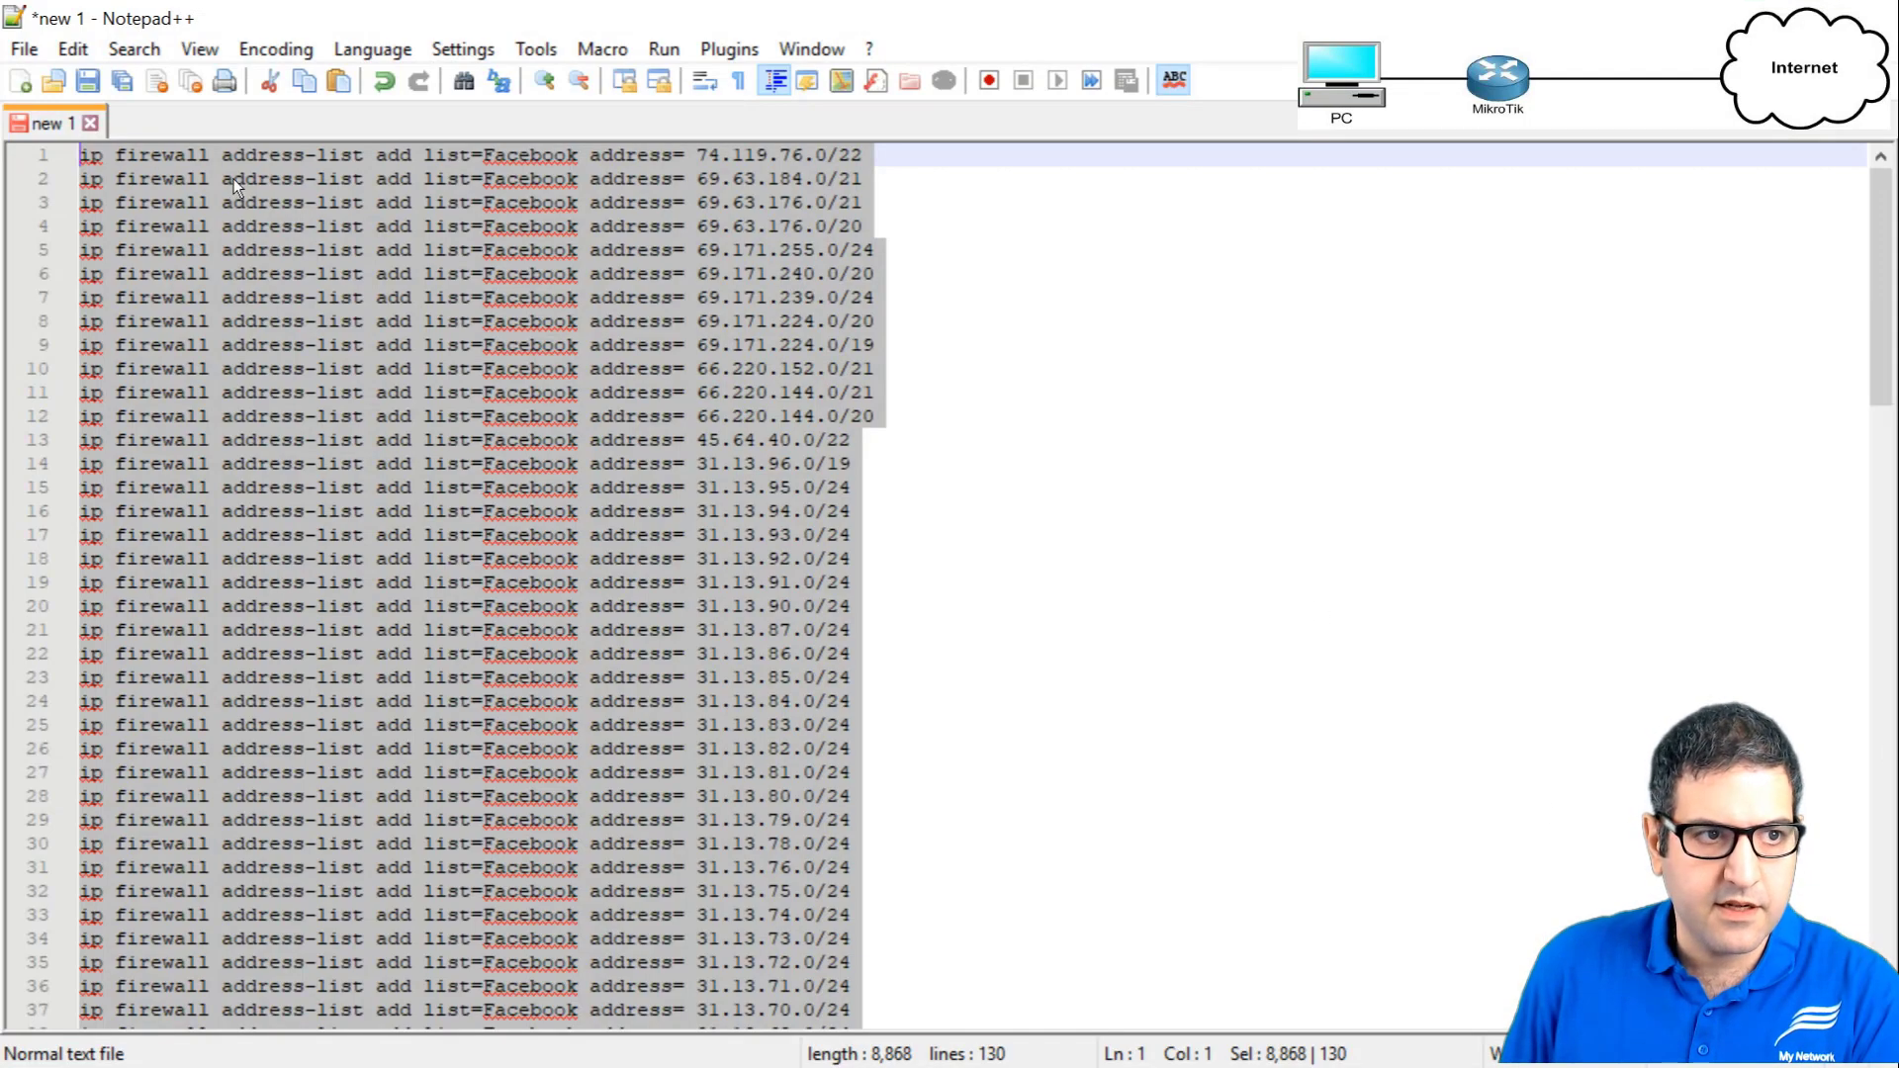
Paste the copied Twitter commands into a new Notepad++ document and select all of them for copying.
{"action": "left_click", "coordinate": [20, 82]}
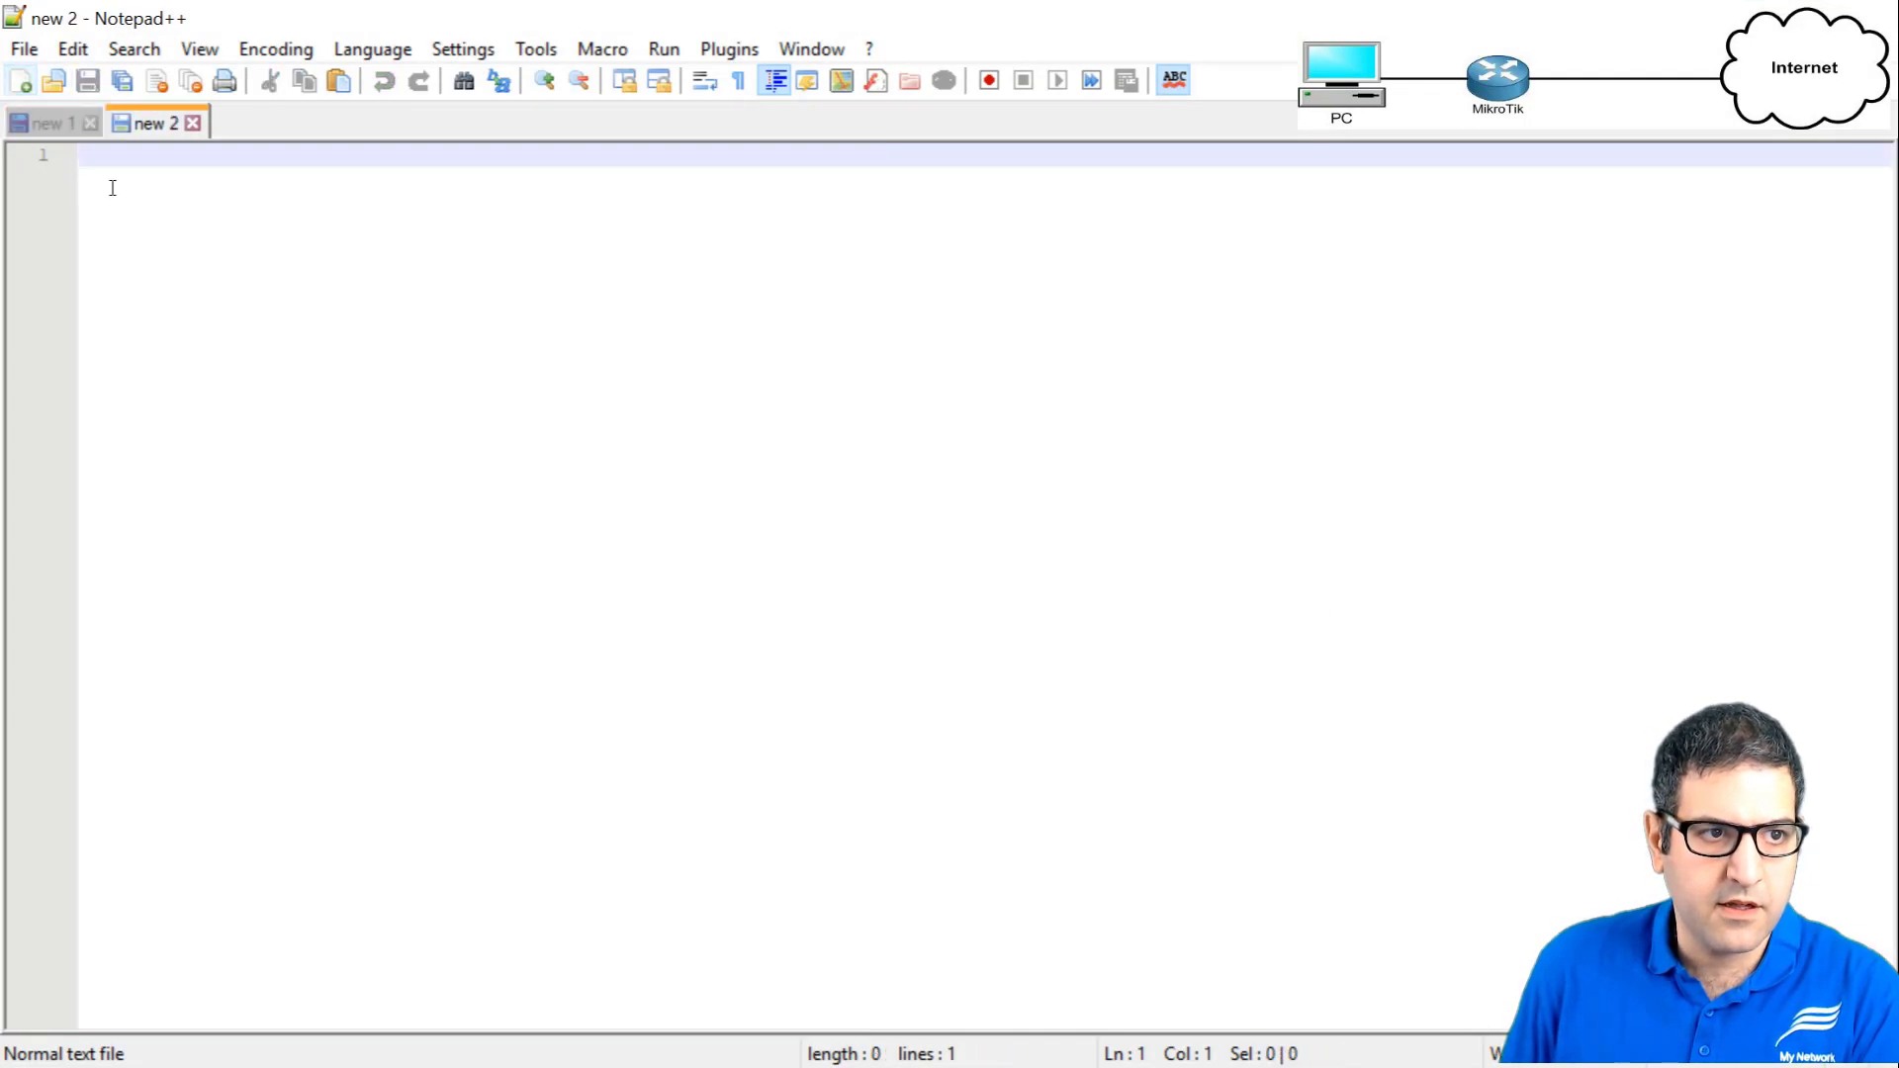
{"action": "key", "text": "ctrl+v"}
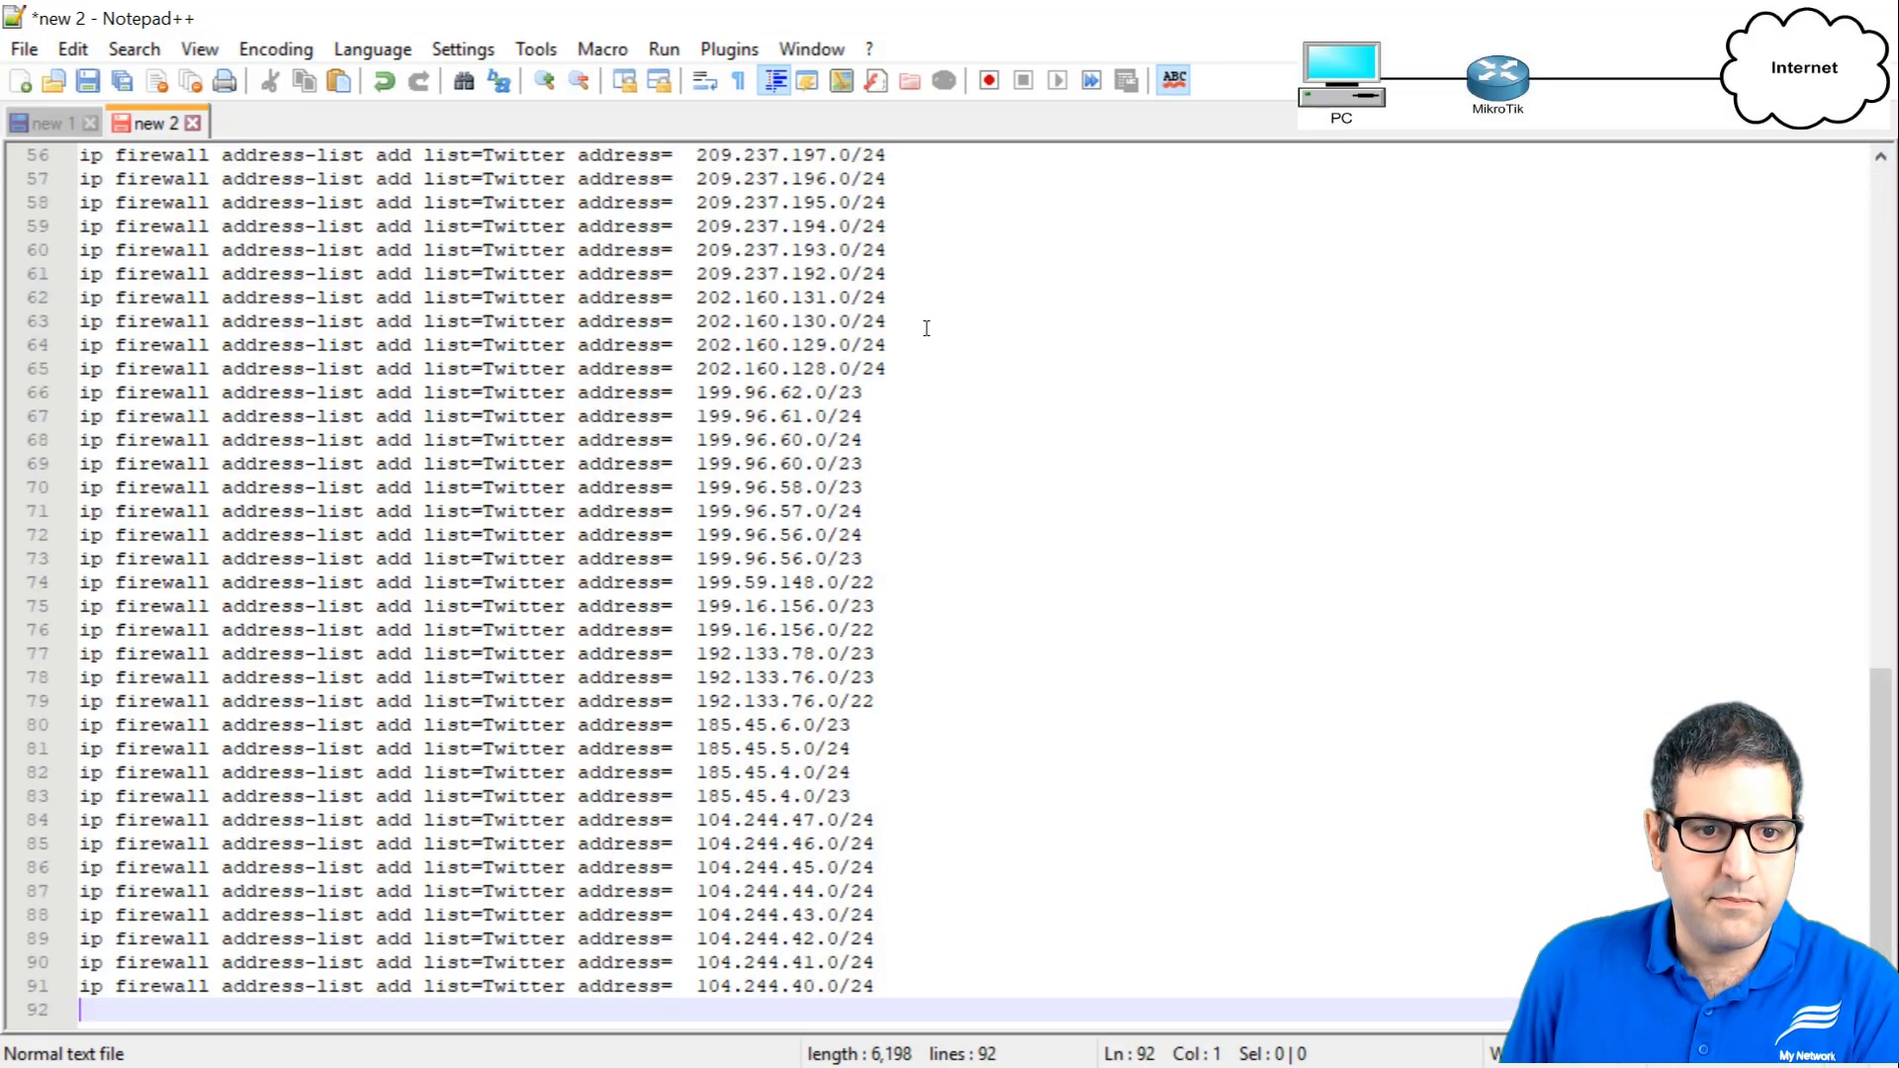
{"action": "key", "text": "ctrl+a"}
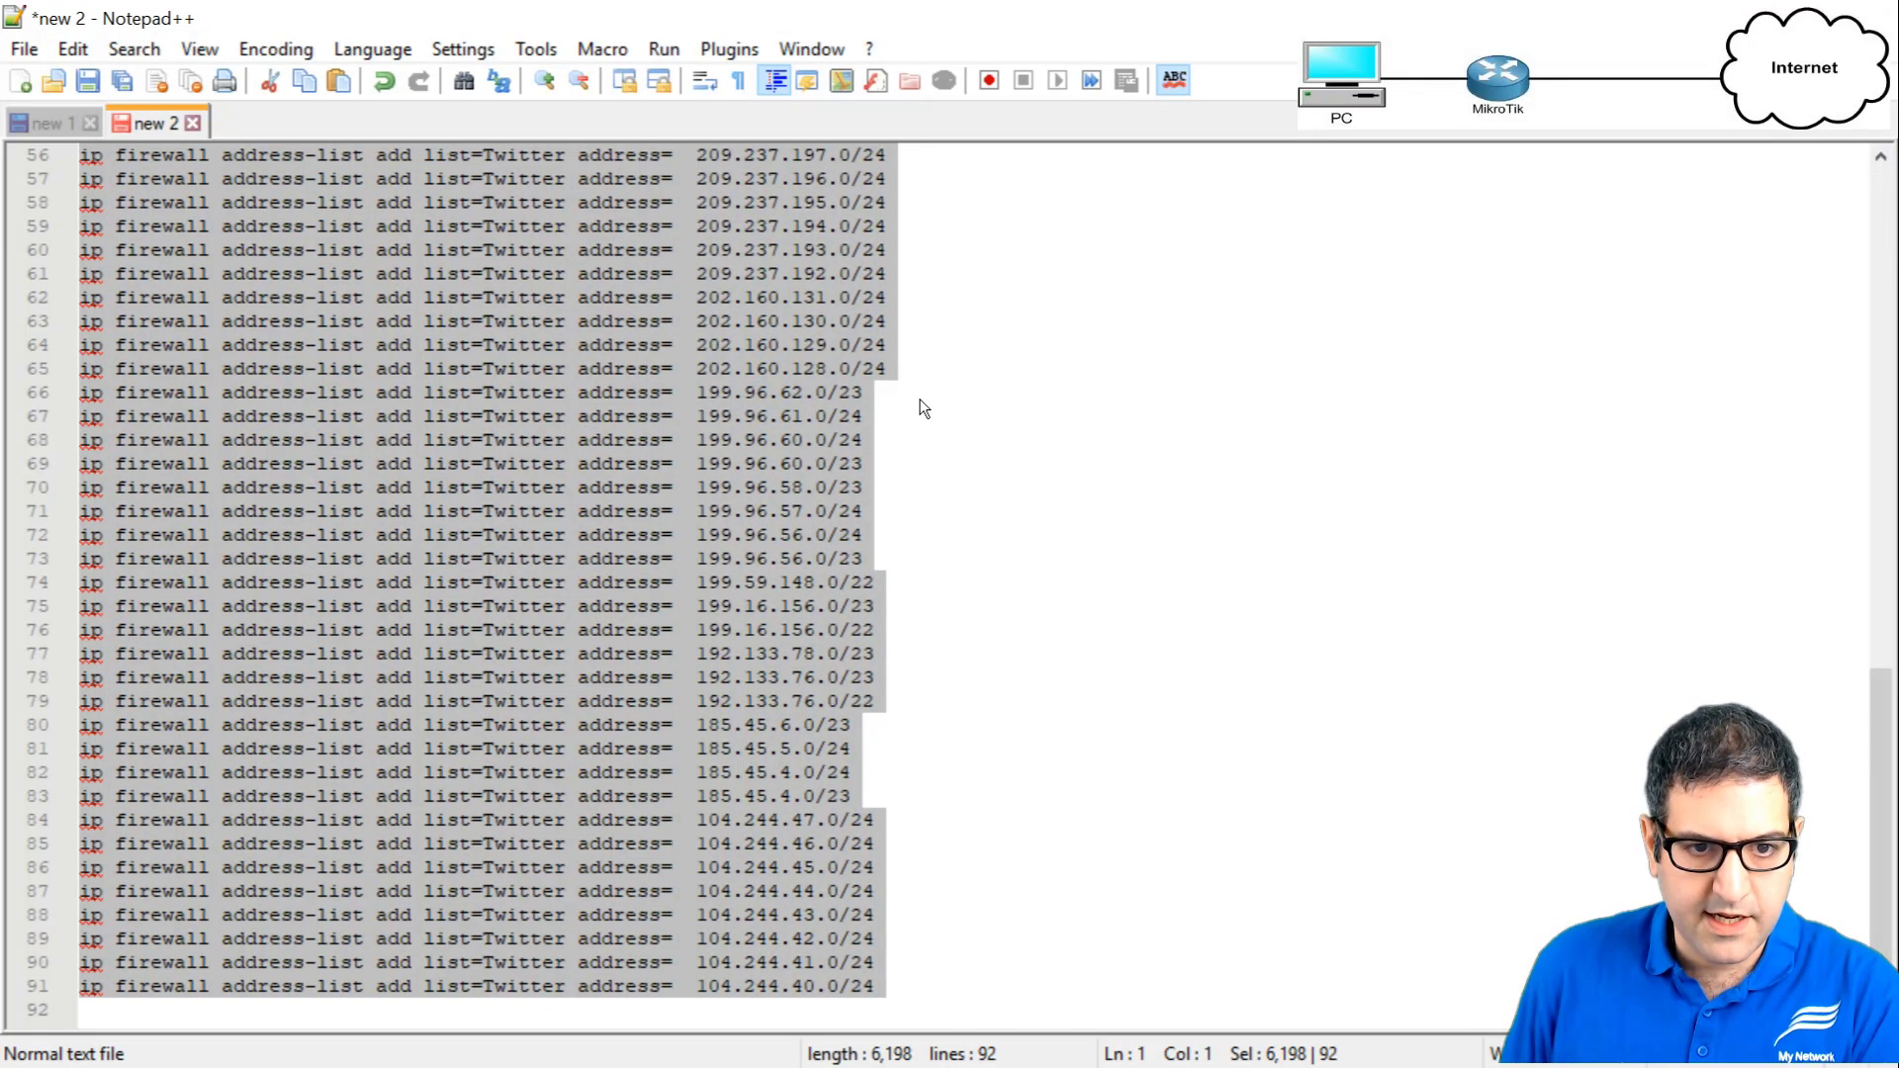
Switch to WinBox, paste the copied Twitter commands into a new terminal to run them, and close the terminal.
{"action": "key", "text": "alt+Tab"}
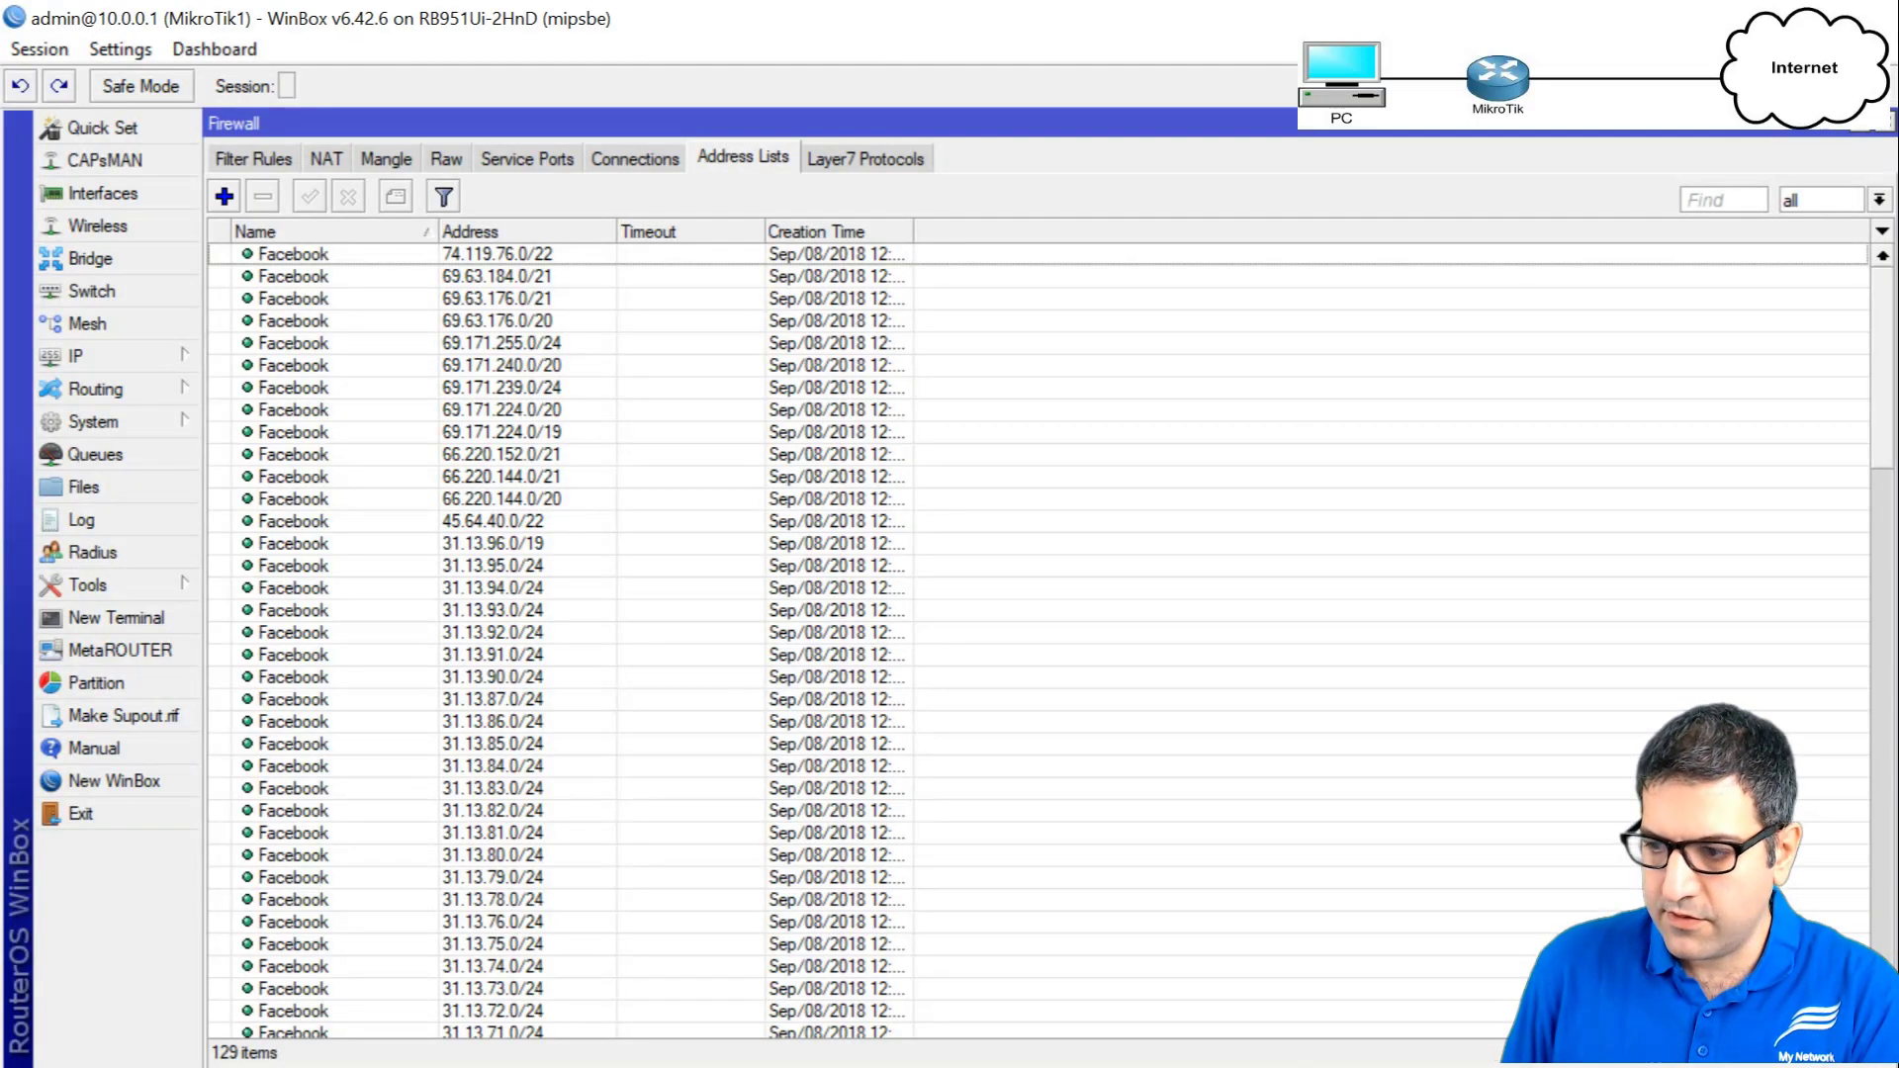
{"action": "left_click", "coordinate": [89, 623]}
{"action": "right_click", "coordinate": [564, 659]}
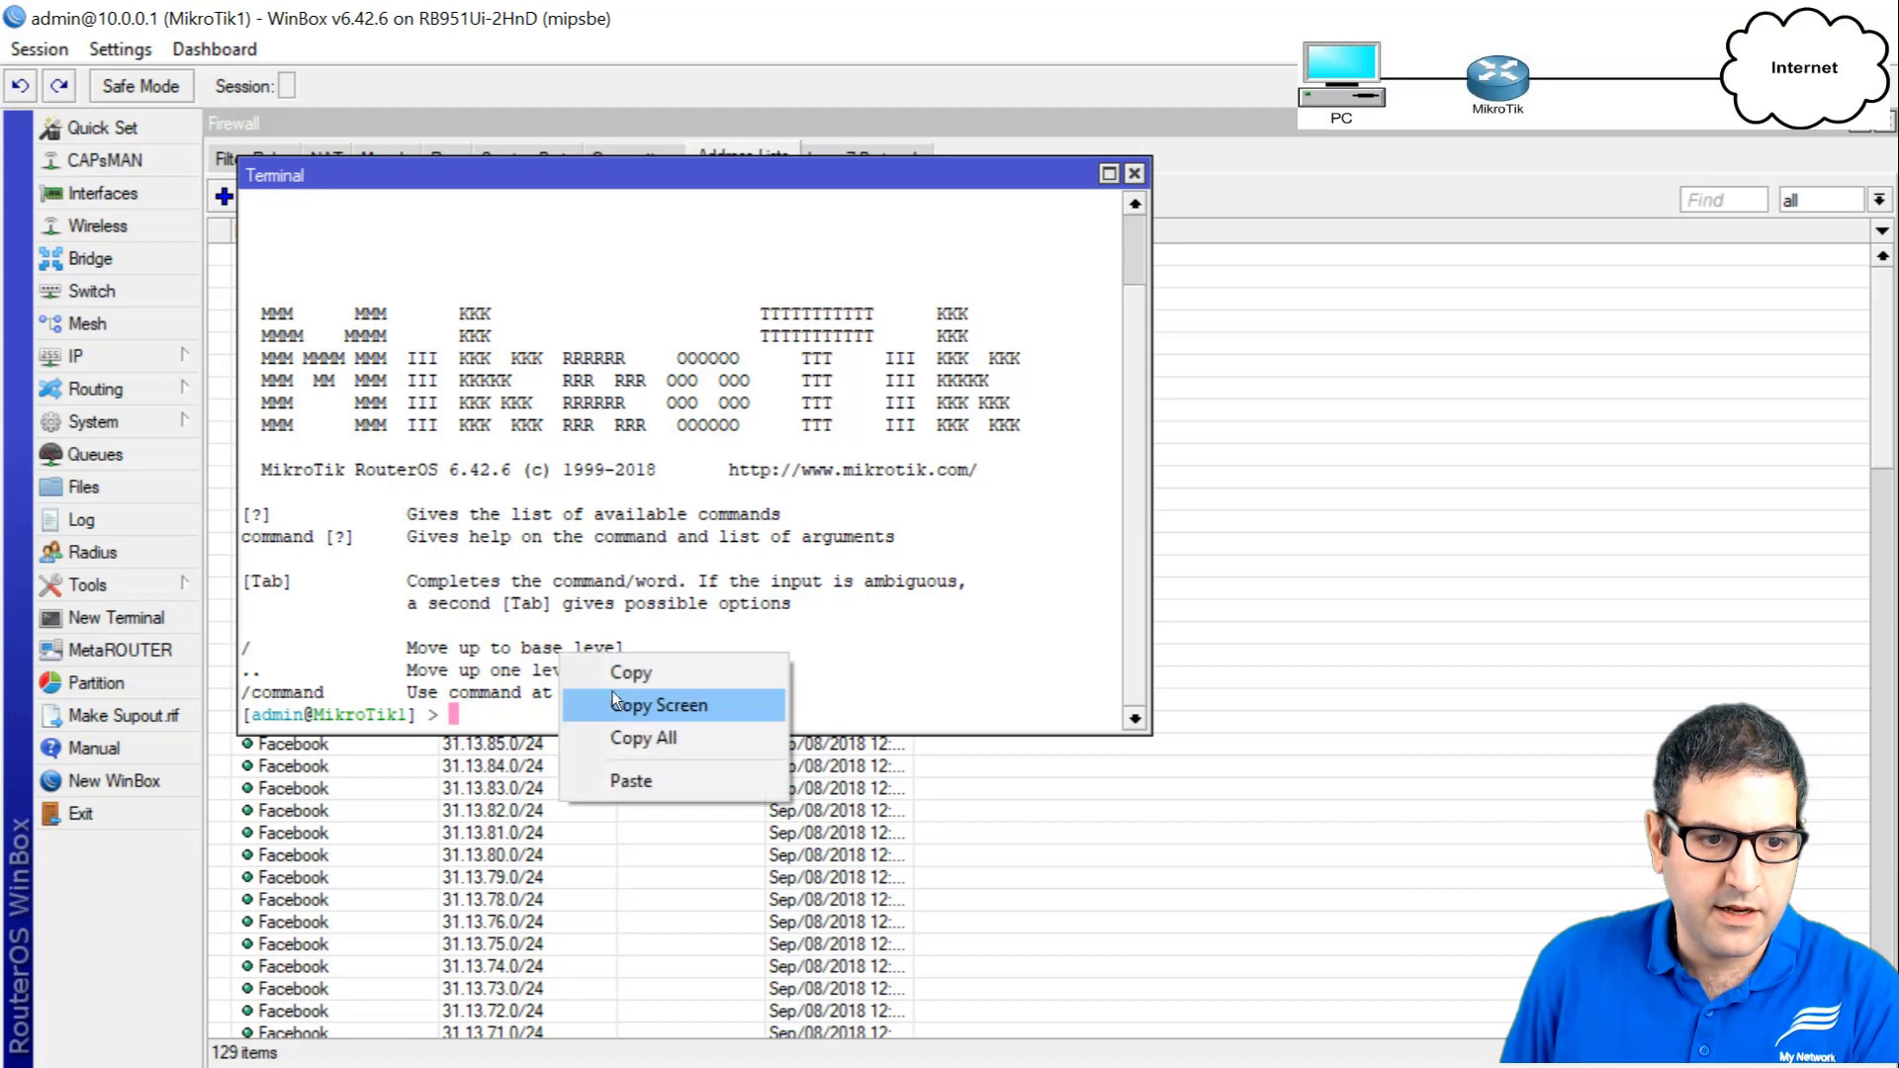
{"action": "left_click", "coordinate": [627, 780]}
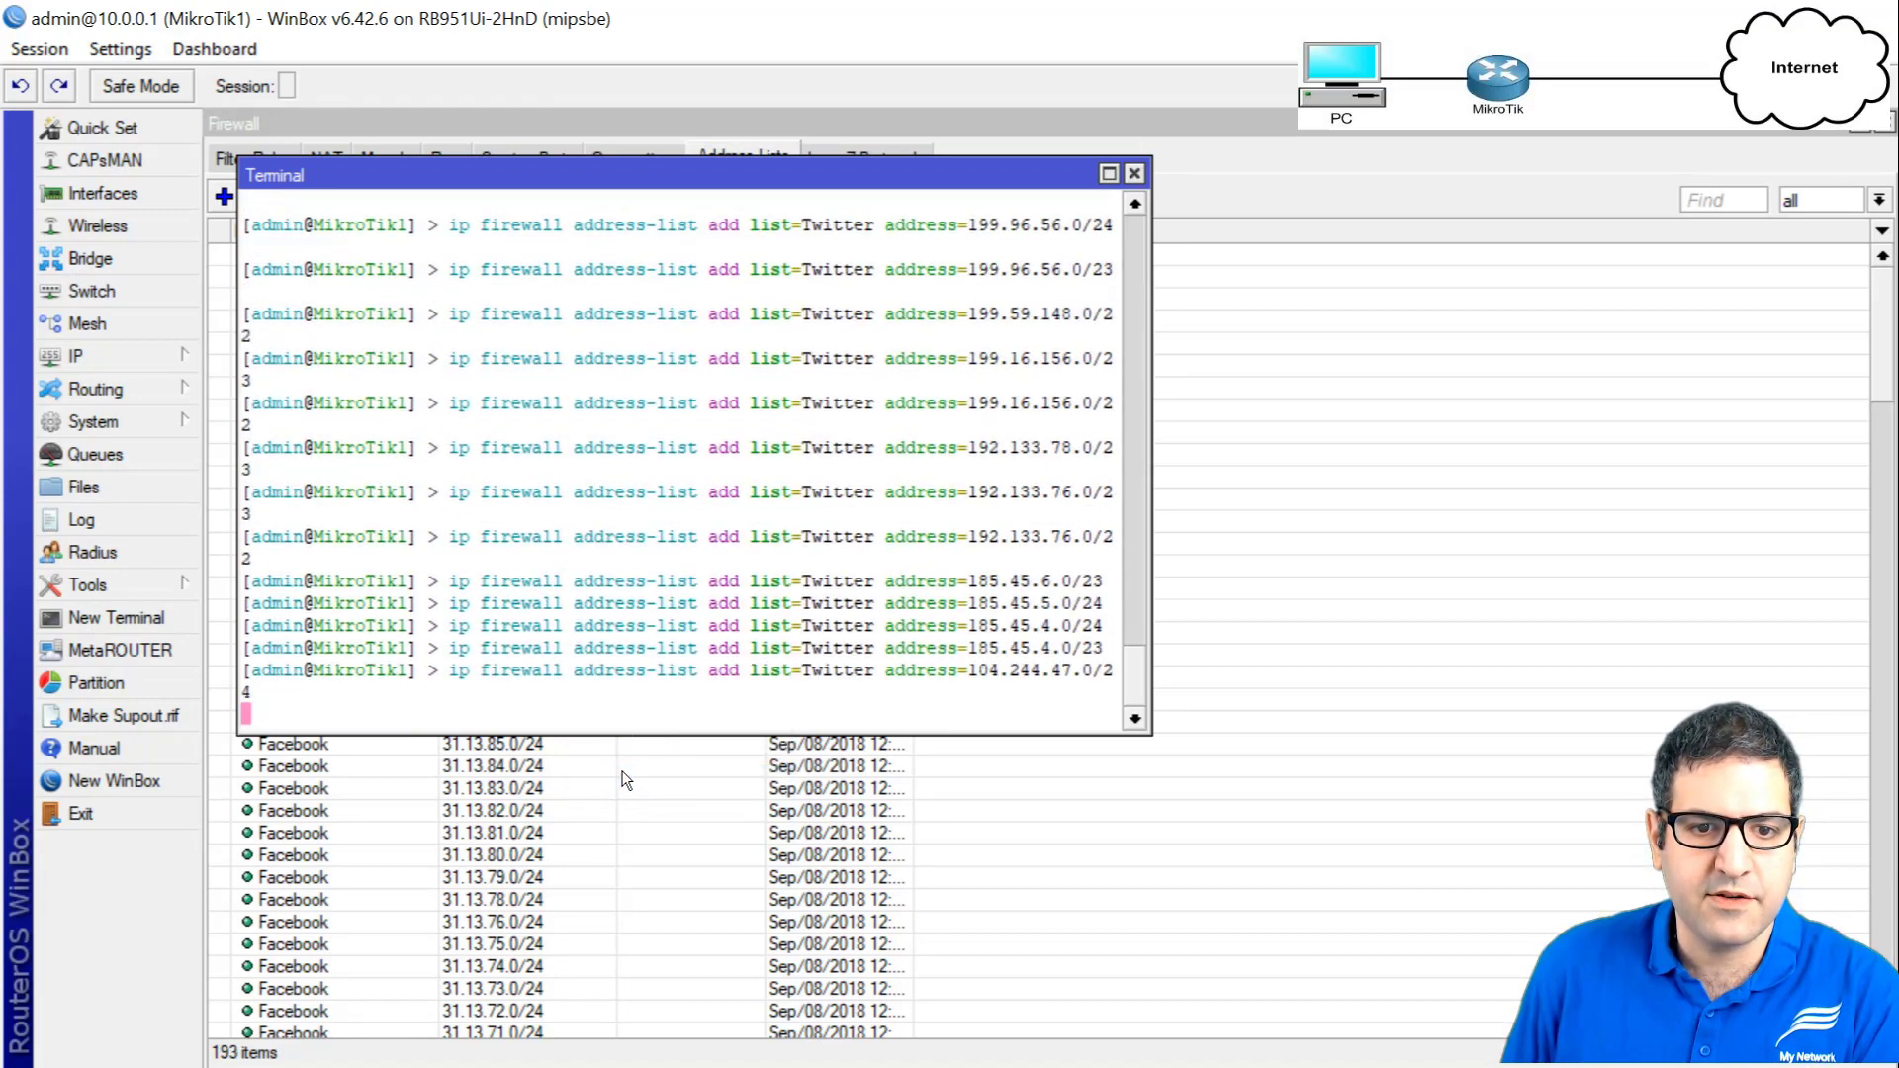
{"action": "left_click", "coordinate": [1135, 175]}
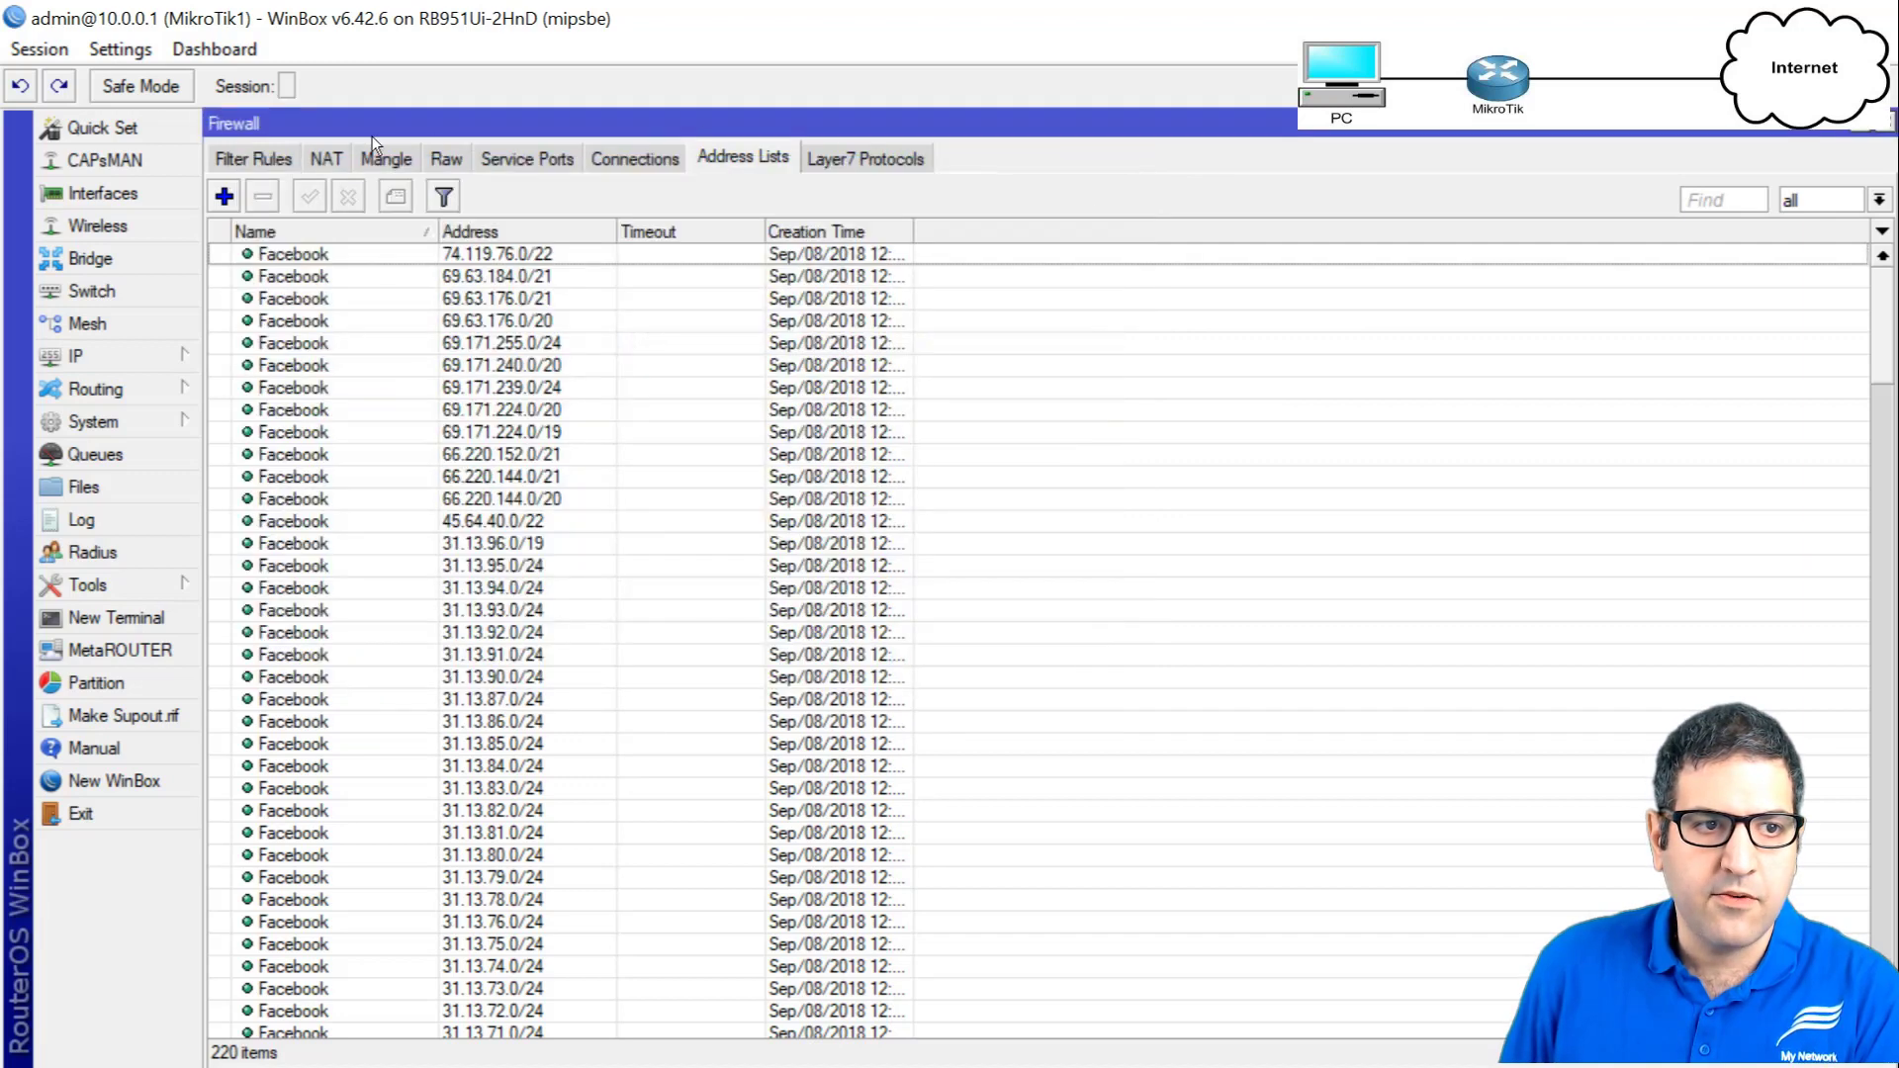
Review the firewall address lists filtered by Facebook and by Twitter, and draw a check mark beside step 9 on the PowerPoint lab slide.
{"action": "left_click", "coordinate": [275, 155]}
{"action": "left_click", "coordinate": [708, 154]}
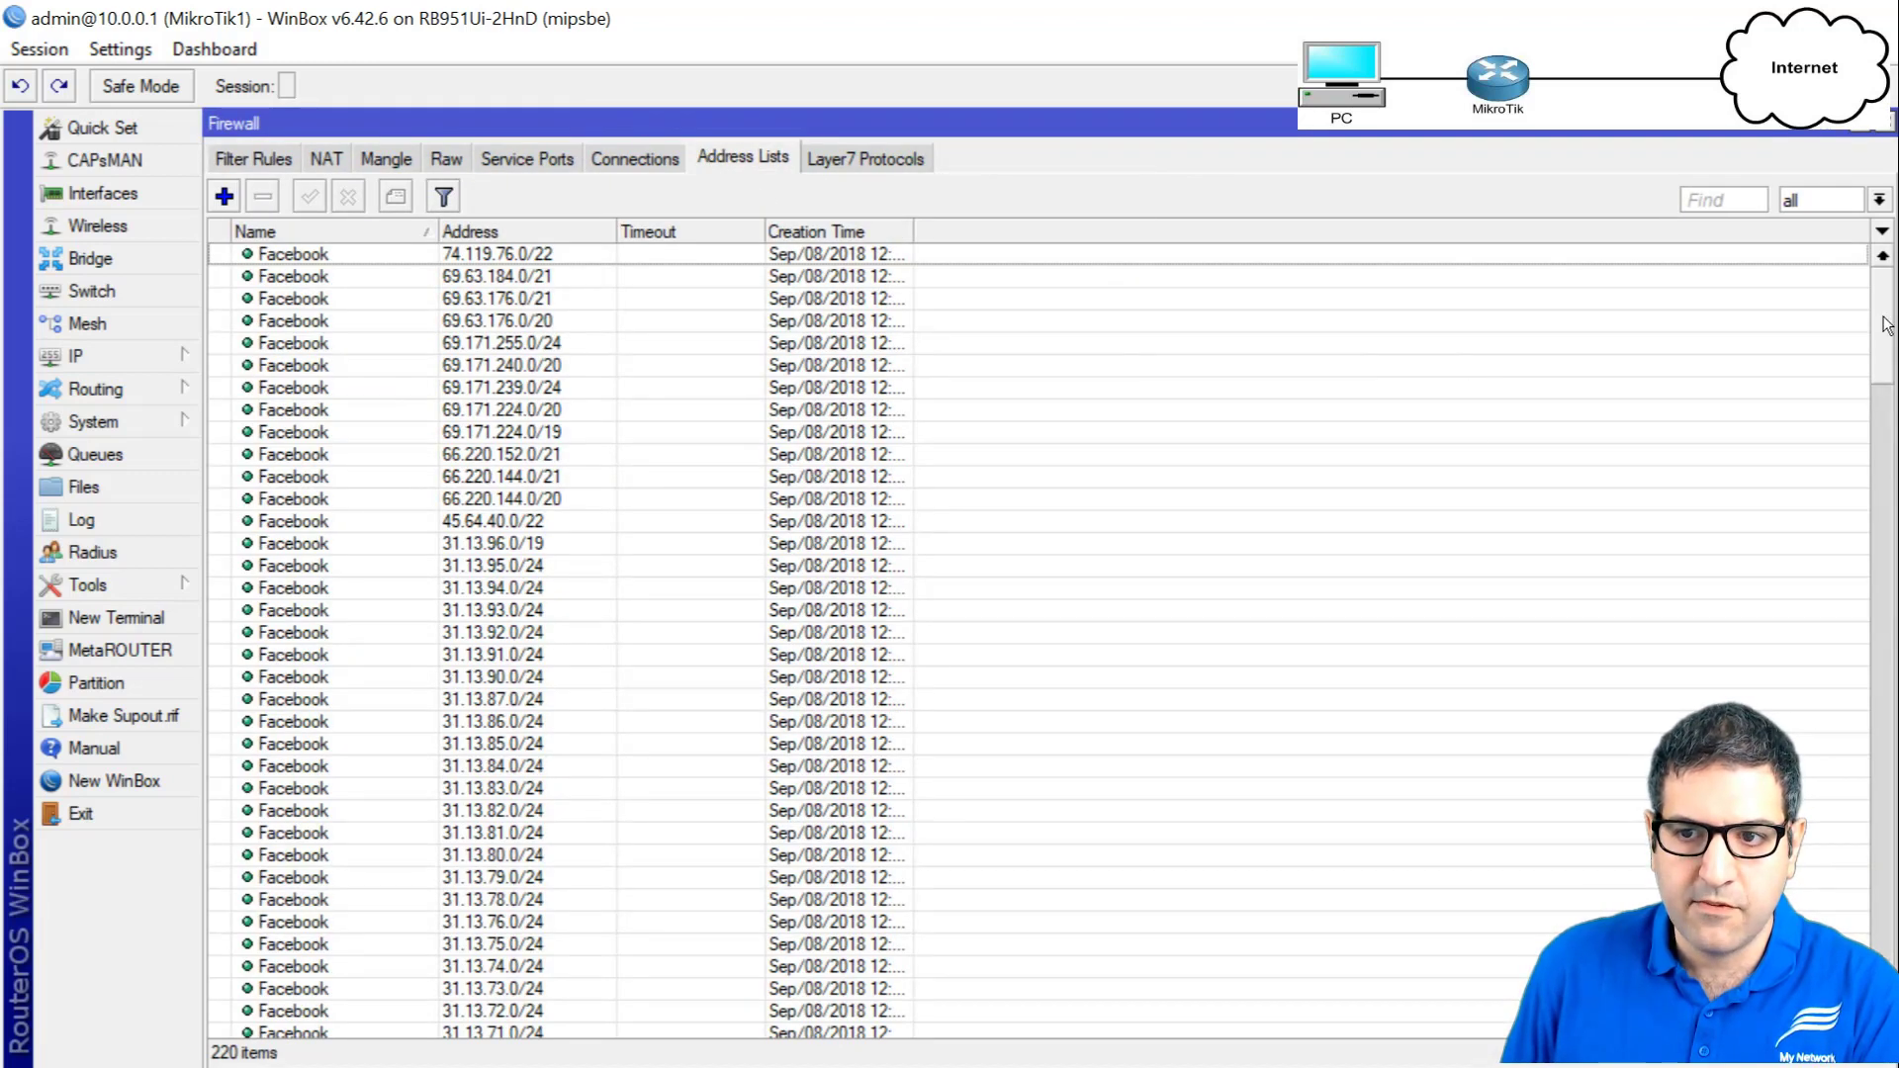
{"action": "left_click_drag", "start_coordinate": [1884, 326], "coordinate": [1884, 287]}
{"action": "left_click", "coordinate": [1841, 198]}
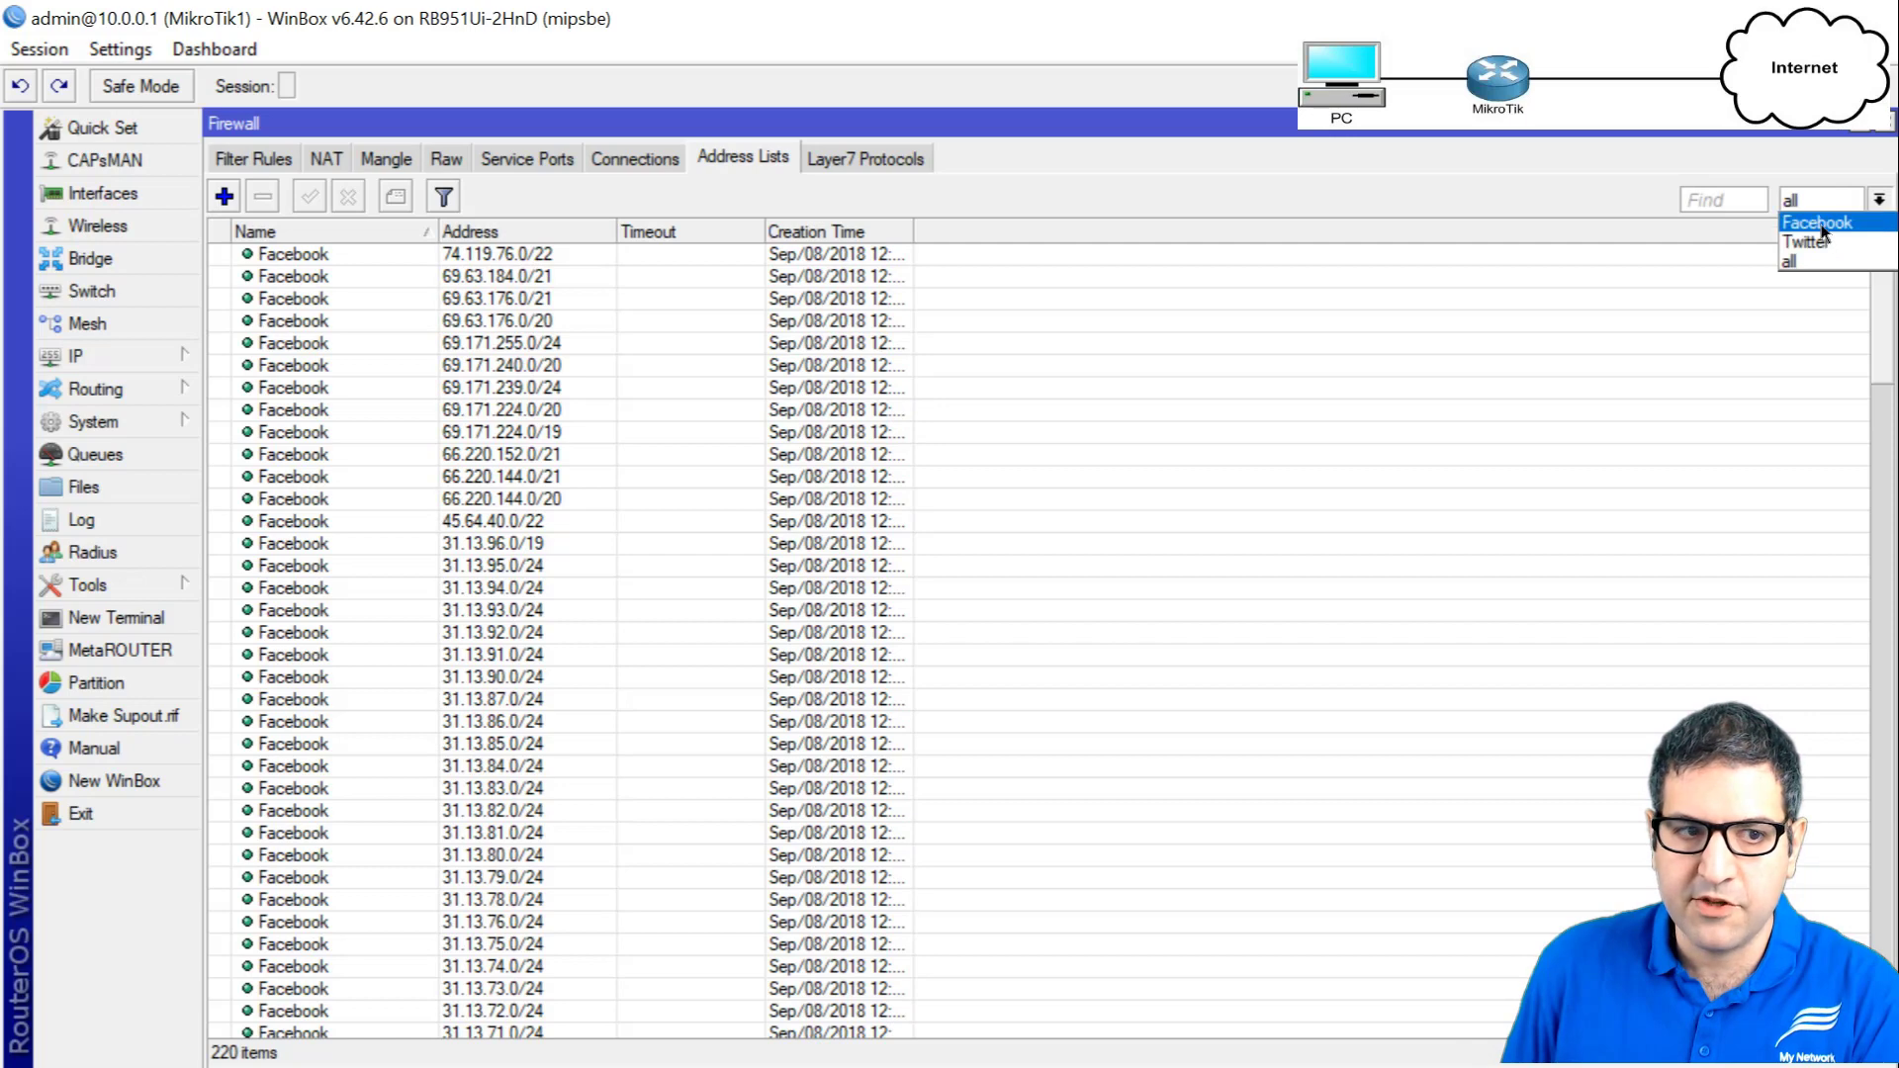
{"action": "left_click", "coordinate": [1820, 222]}
{"action": "left_click_drag", "start_coordinate": [1882, 347], "coordinate": [1874, 265]}
{"action": "left_click", "coordinate": [1839, 200]}
{"action": "left_click", "coordinate": [1805, 242]}
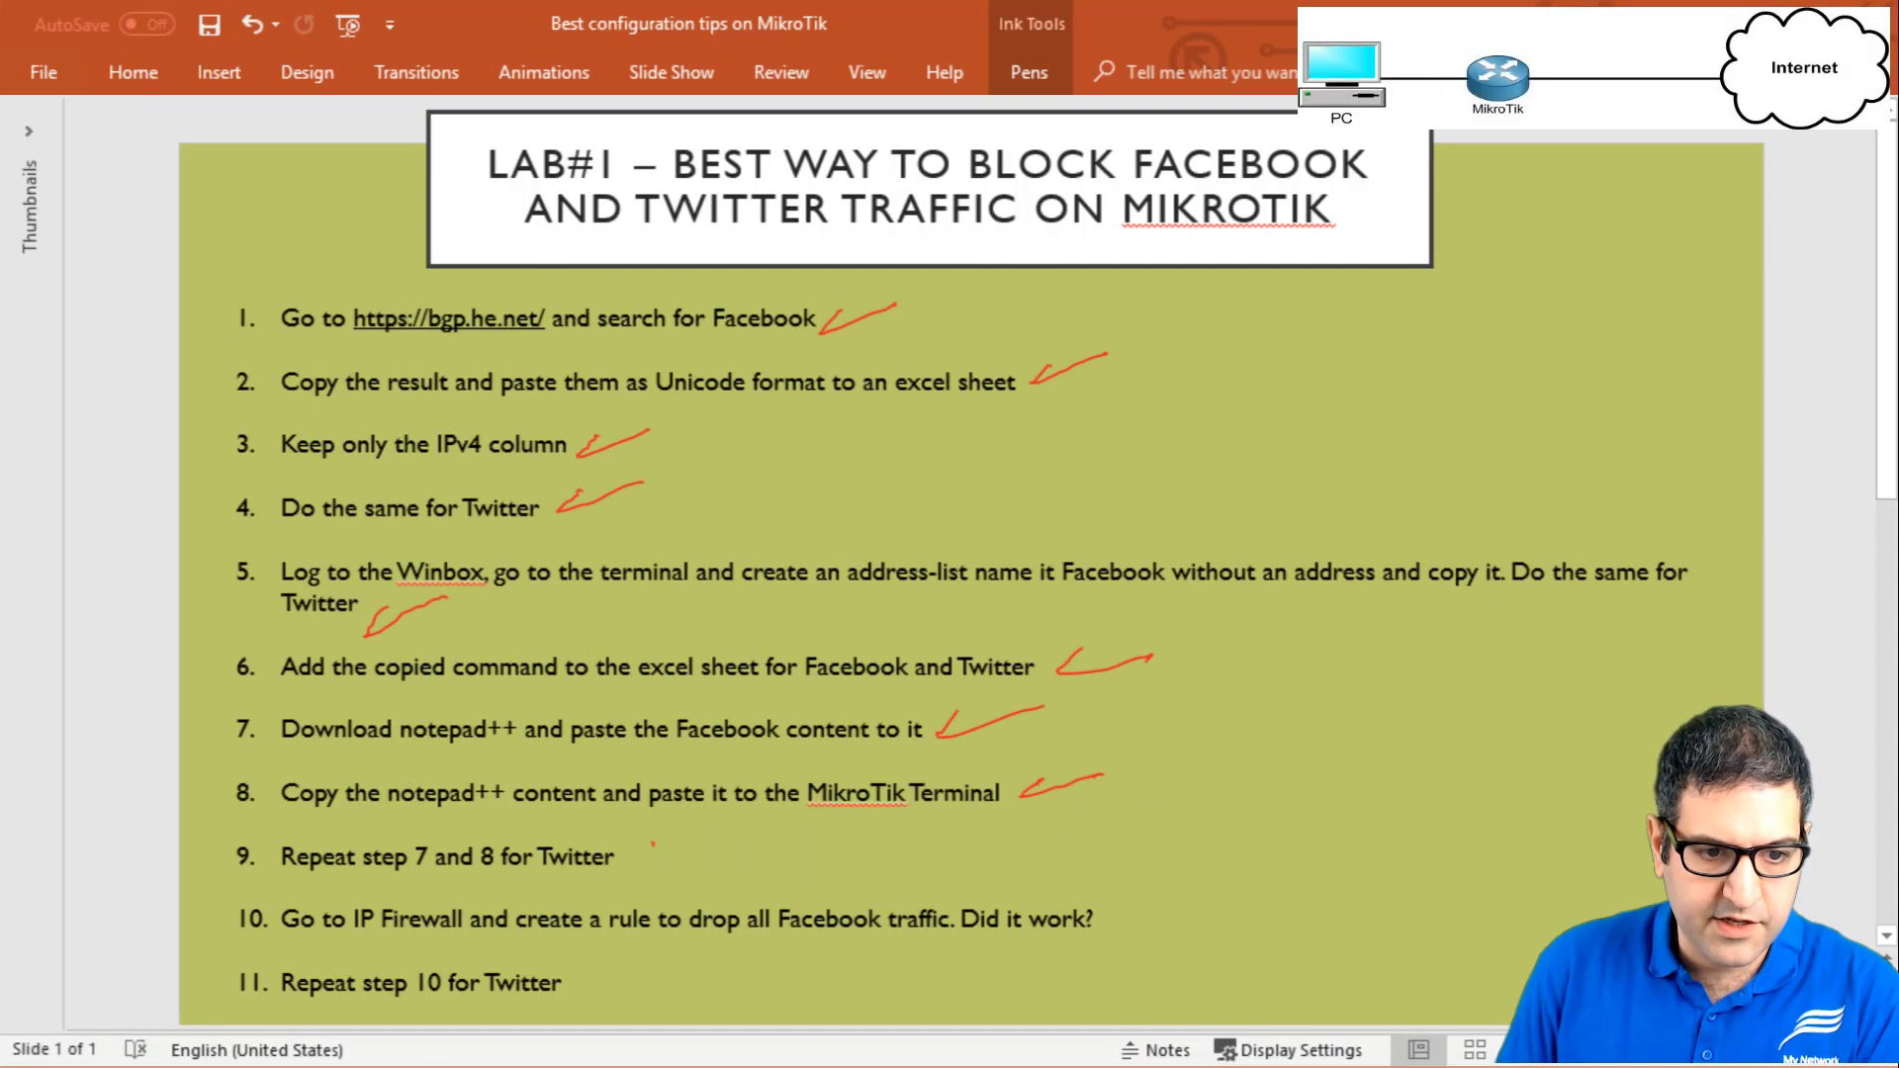
{"action": "left_click_drag", "start_coordinate": [650, 844], "coordinate": [724, 838]}
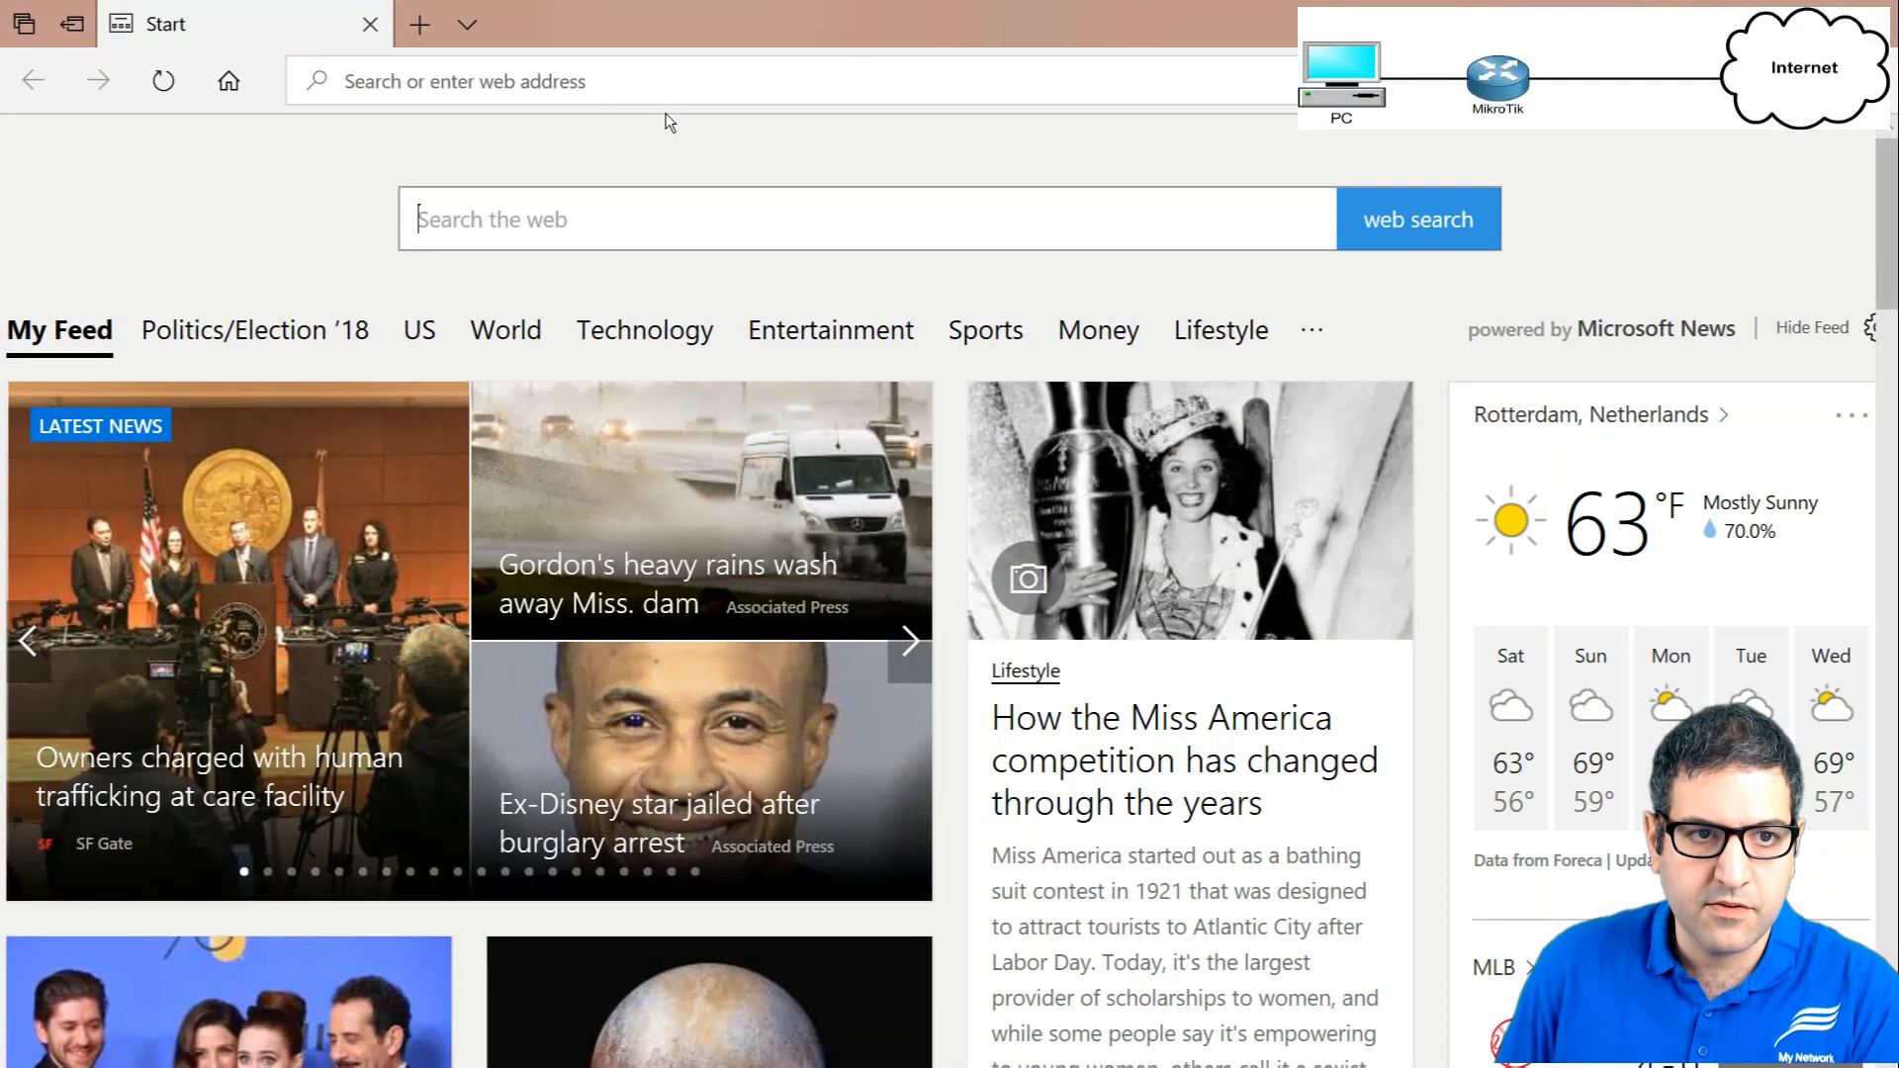
{"action": "left_click", "coordinate": [666, 90]}
{"action": "type", "text": "faceb"}
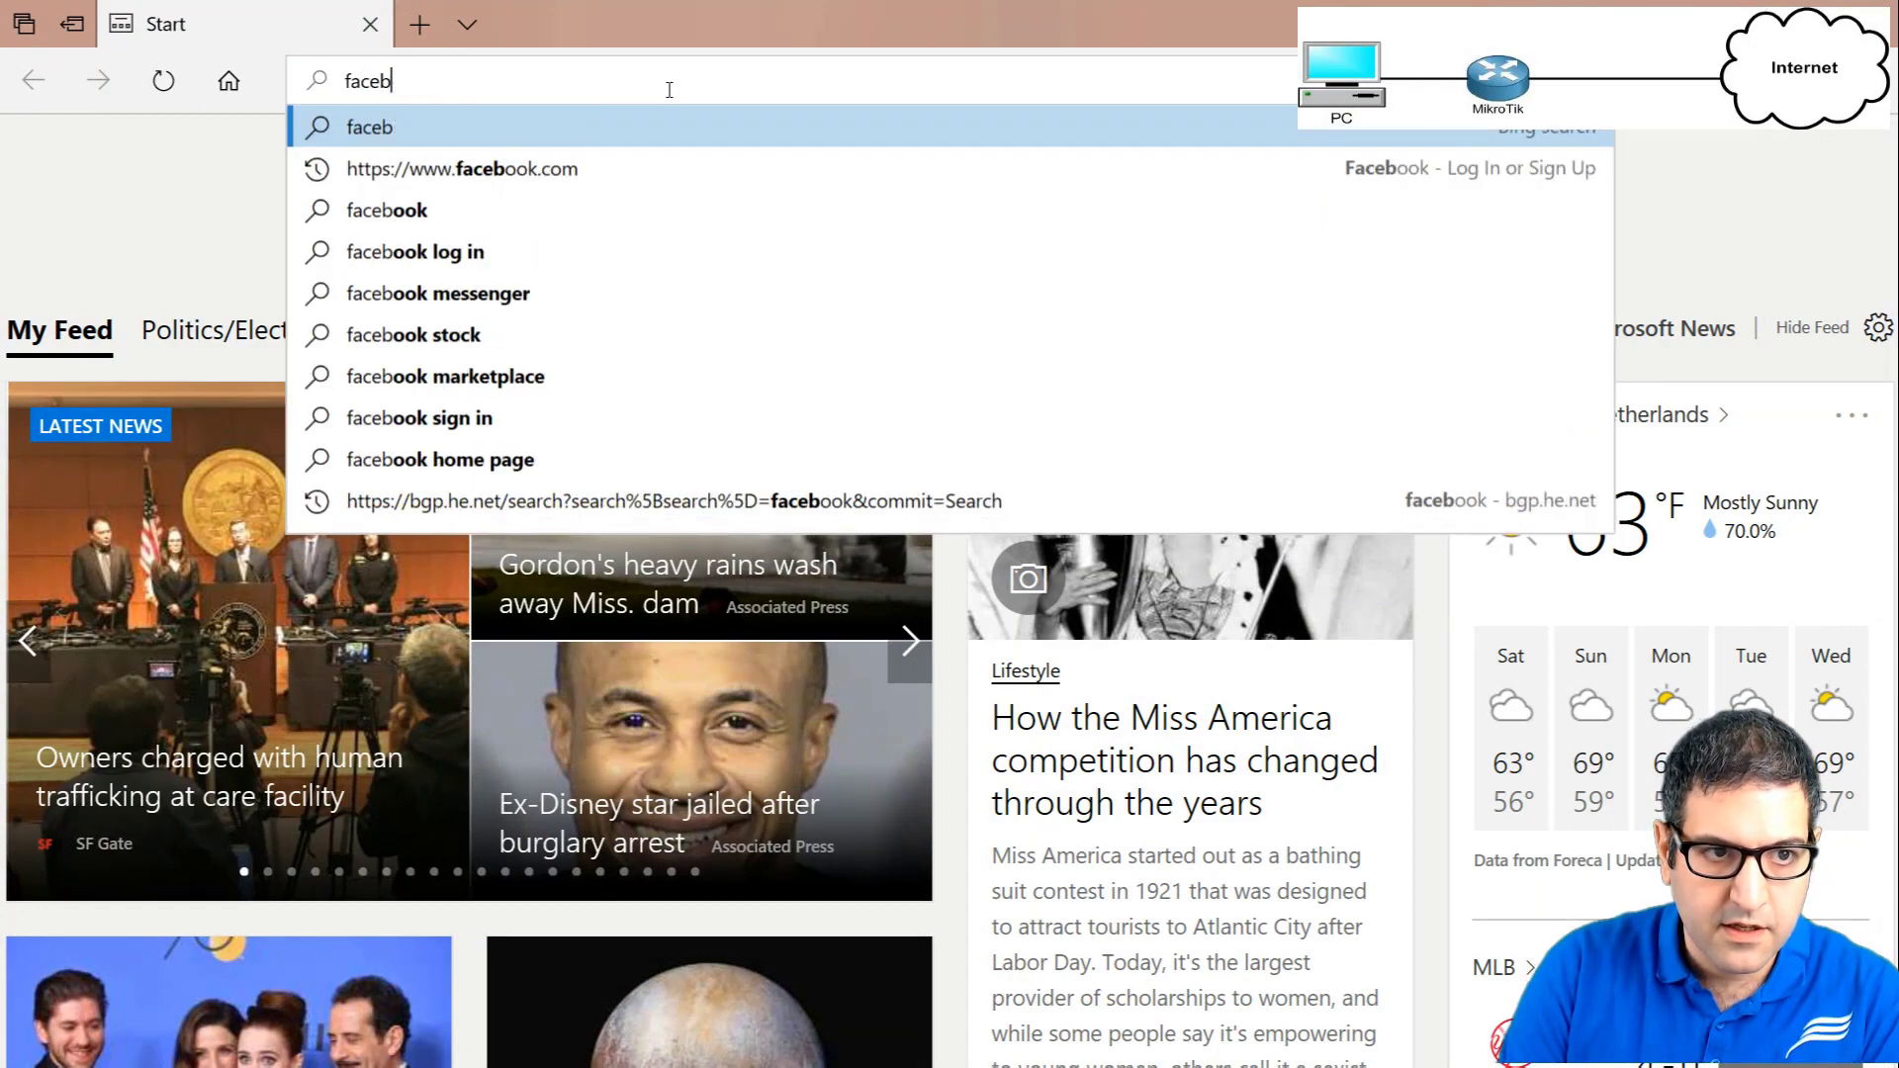
{"action": "key", "text": "Down"}
{"action": "key", "text": "Return"}
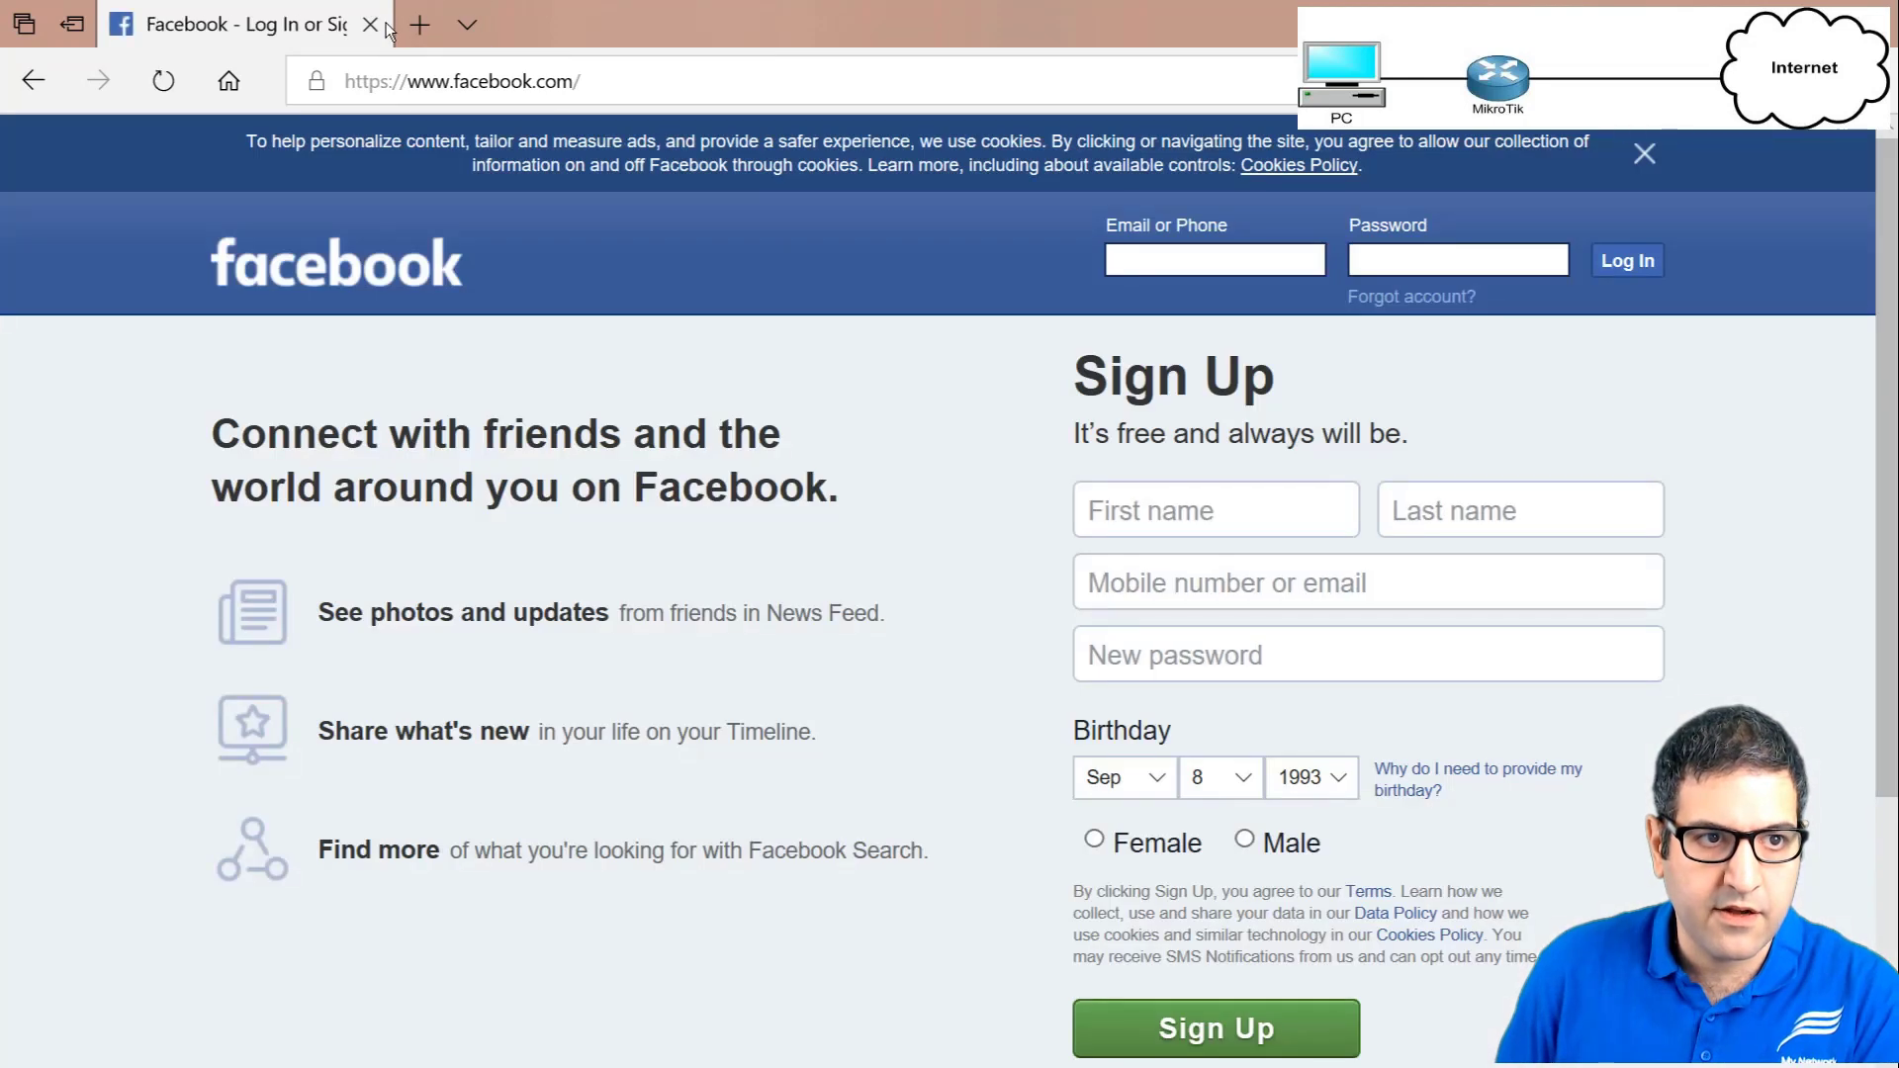
{"action": "left_click", "coordinate": [419, 25]}
{"action": "type", "text": "twitter.com/"}
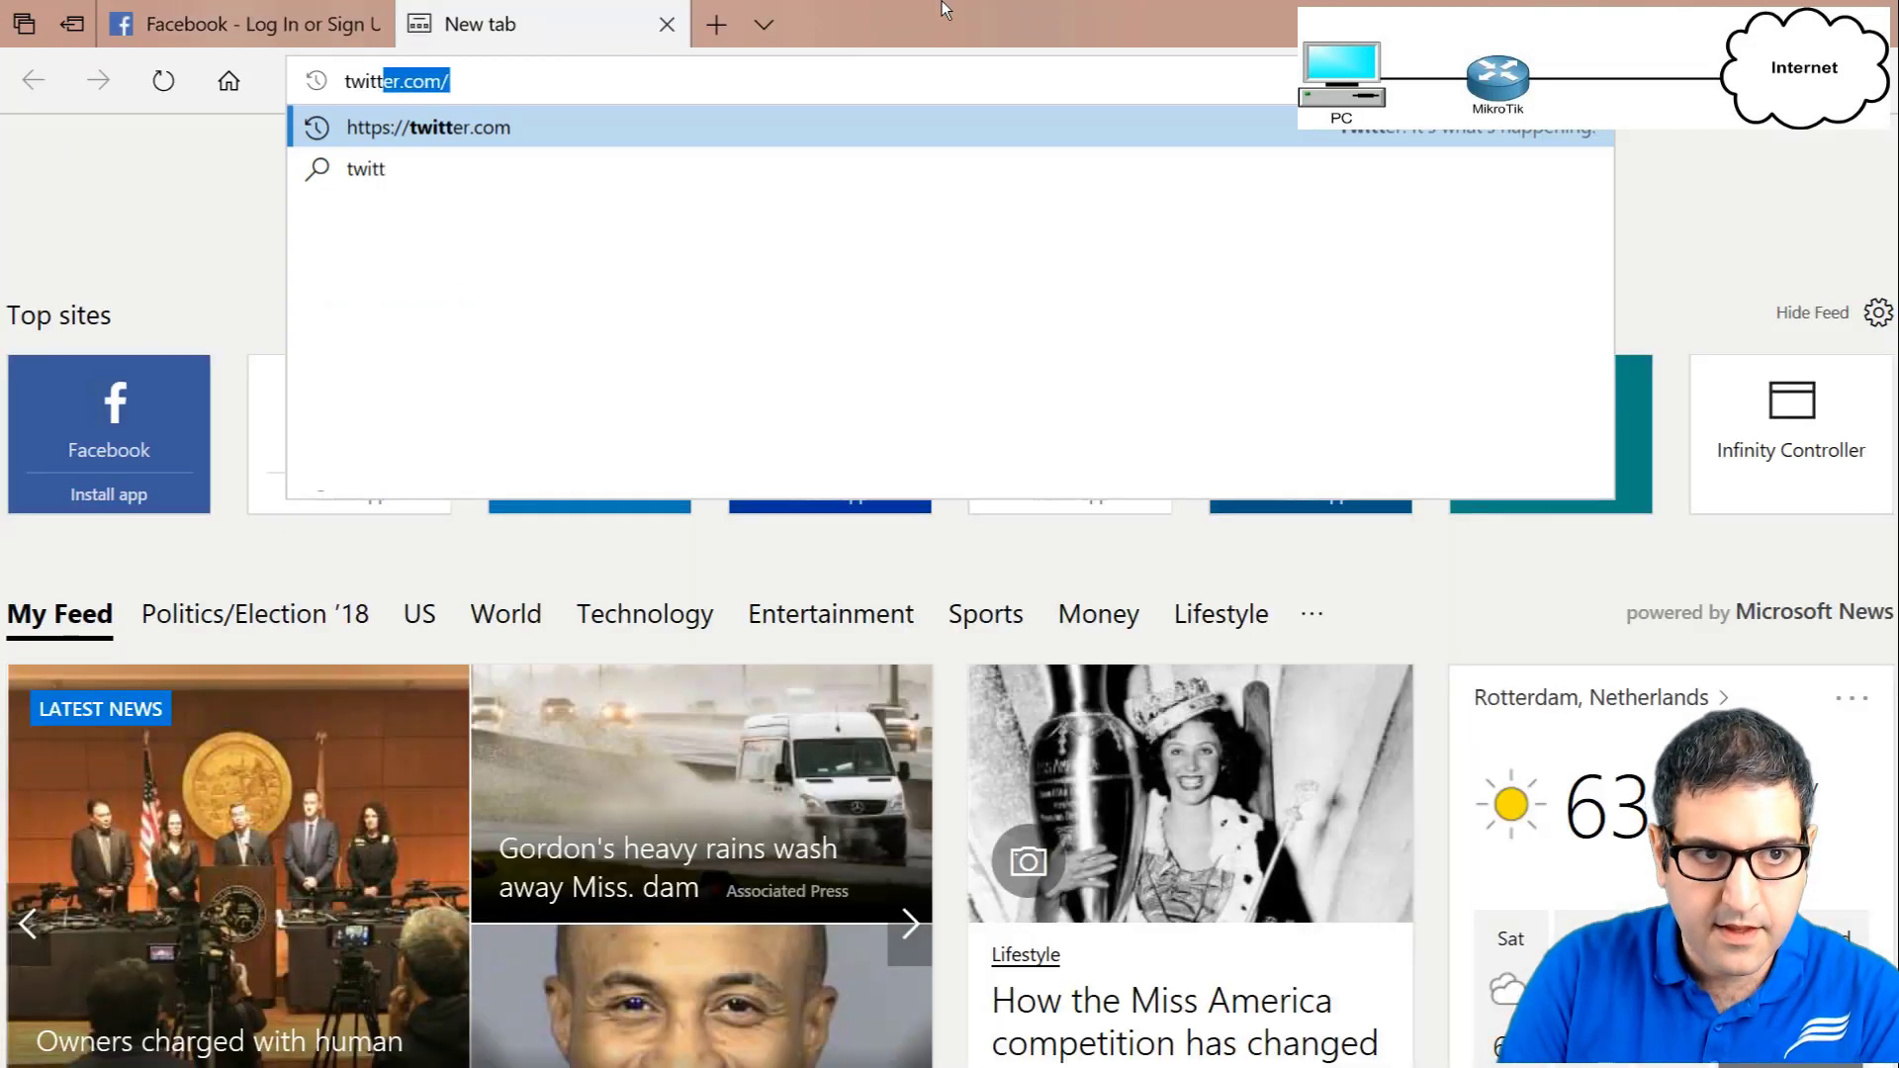
{"action": "key", "text": "Return"}
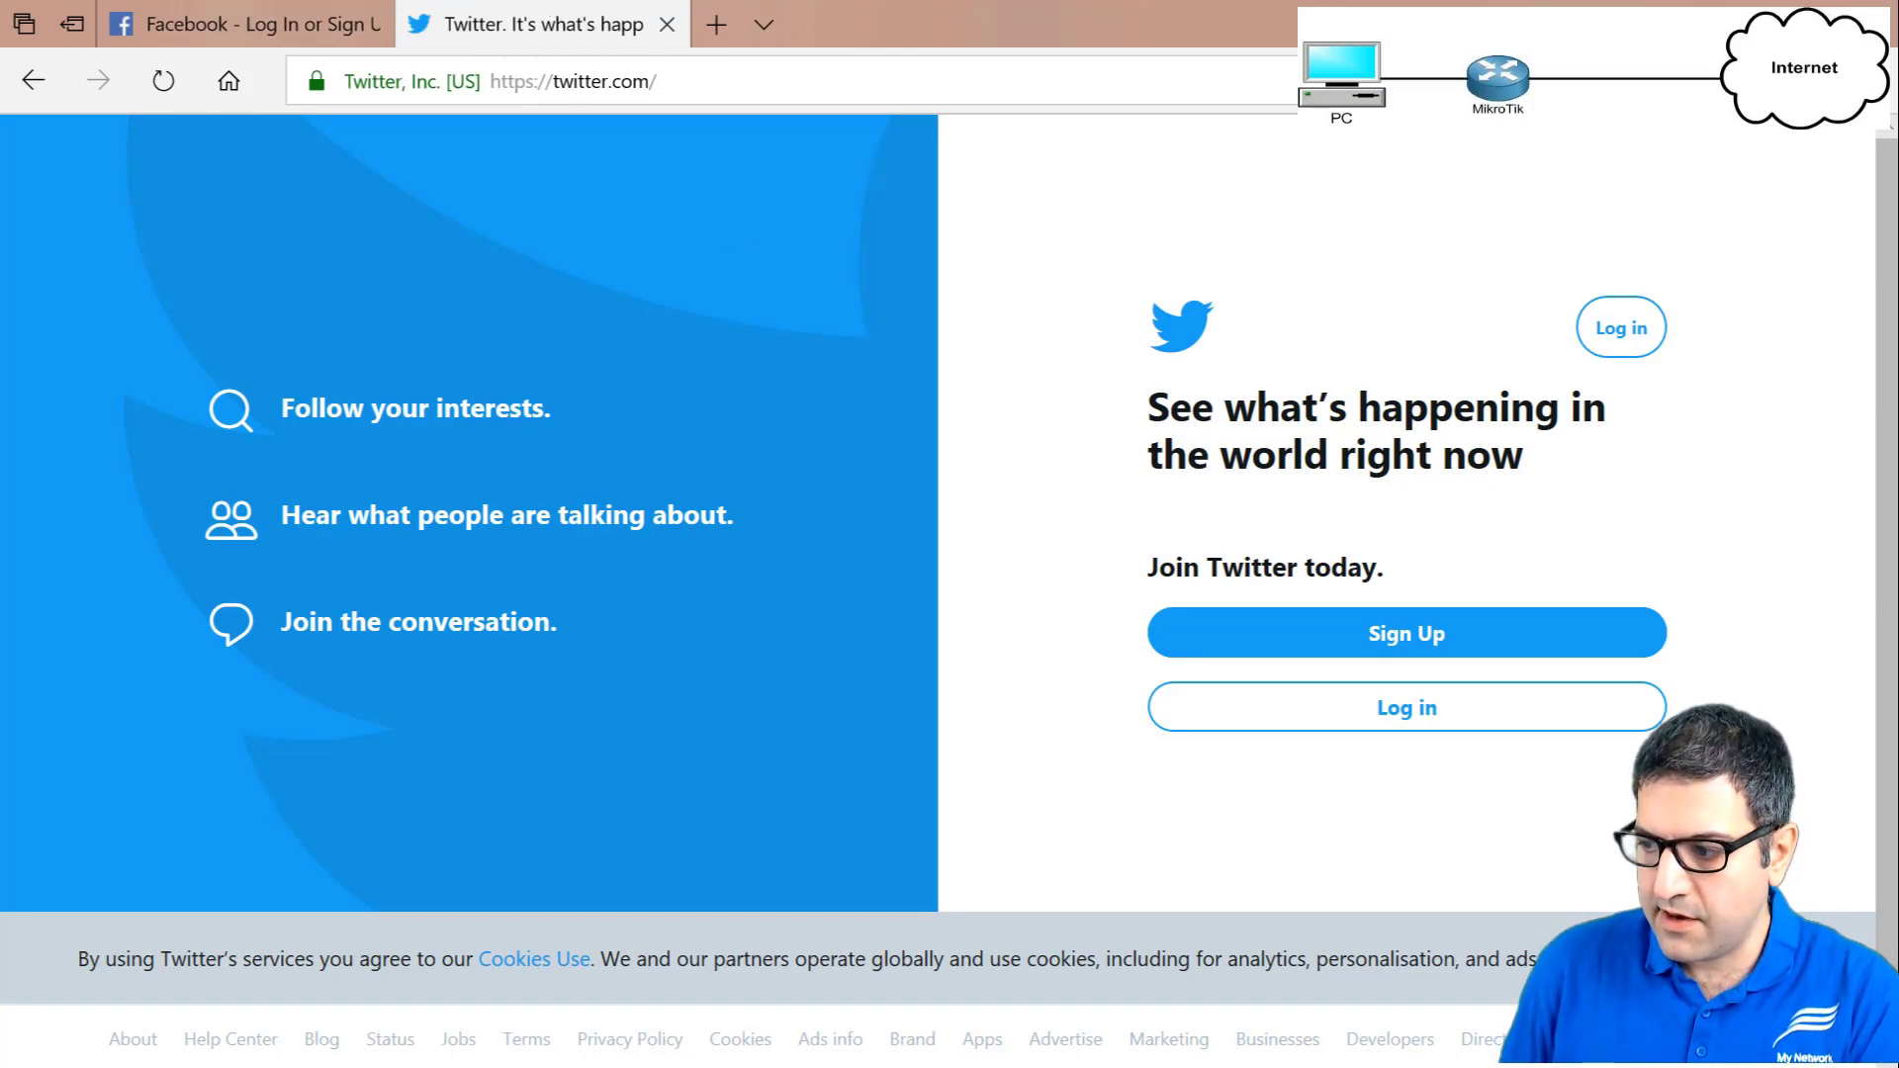
In WinBox, start a new firewall filter rule on the forward chain with Facebook as the destination address list.
{"action": "key", "text": "alt+Tab"}
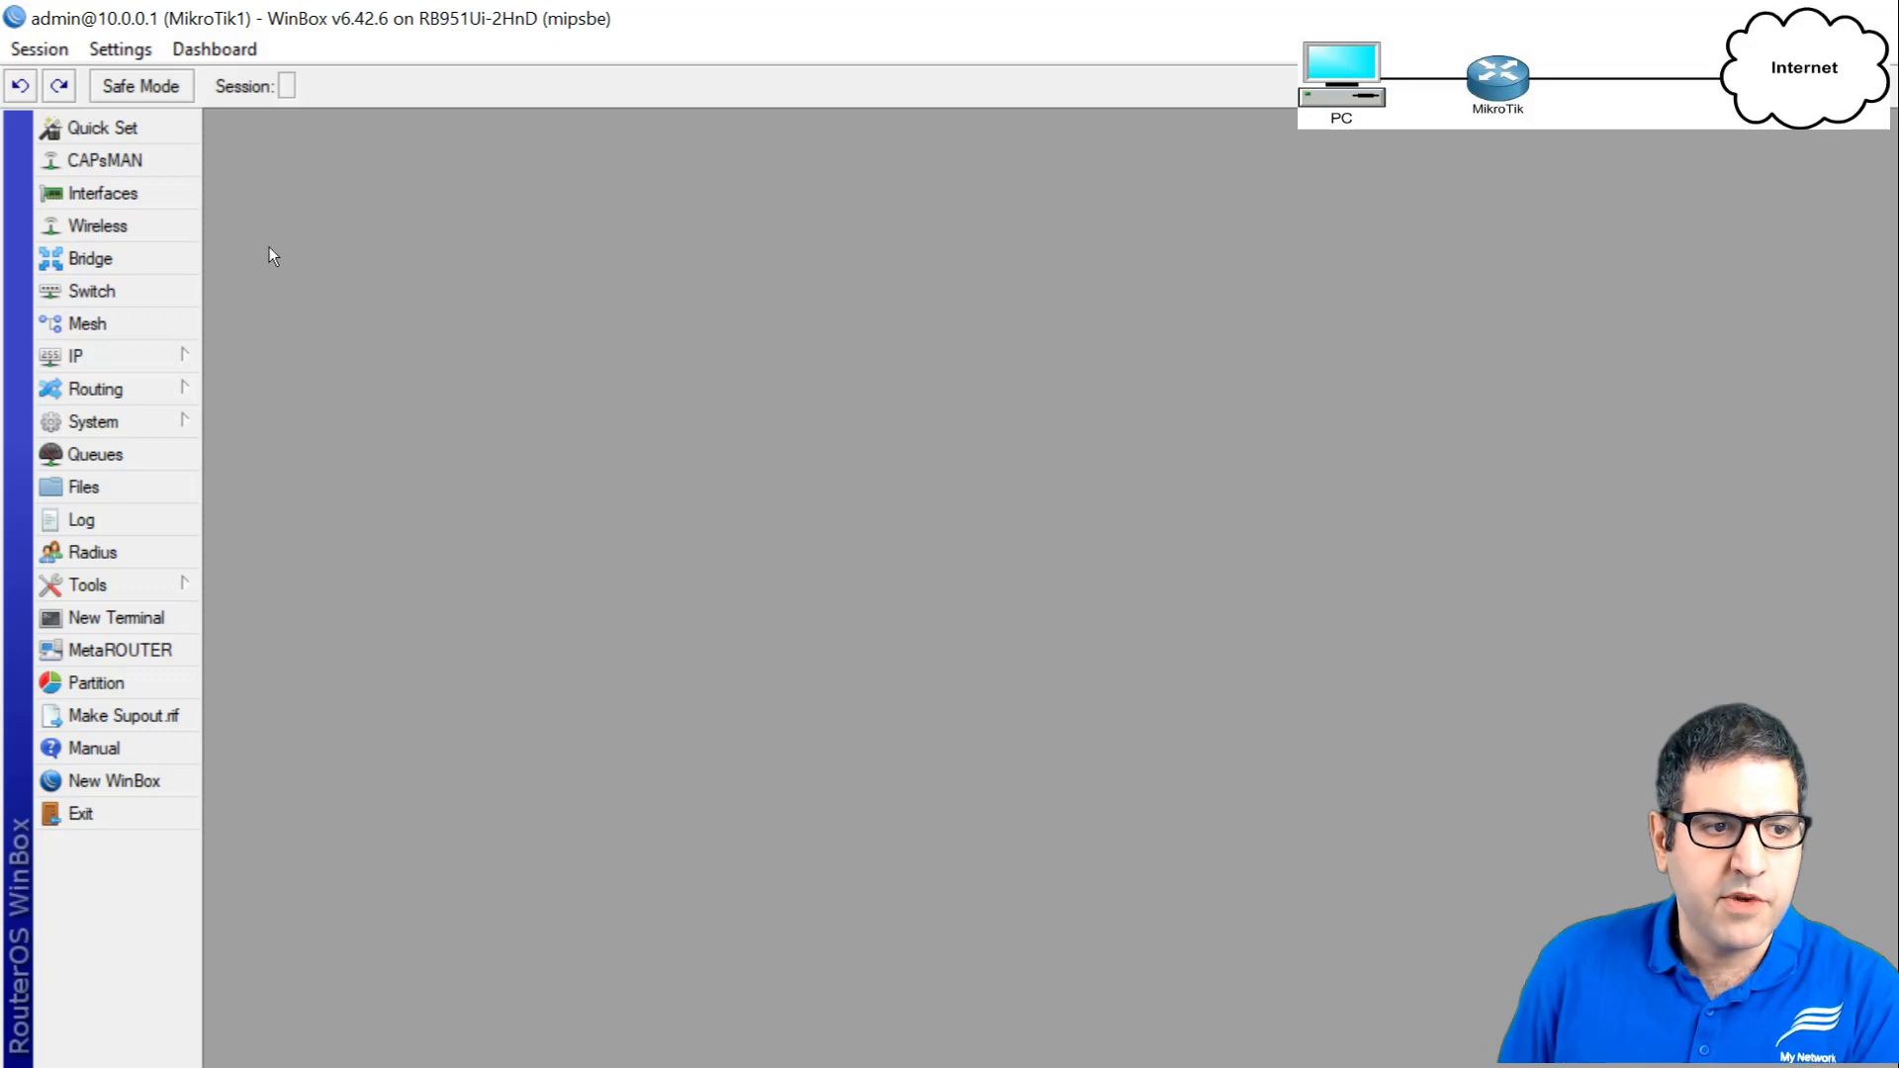
{"action": "left_click", "coordinate": [135, 362]}
{"action": "left_click", "coordinate": [331, 530]}
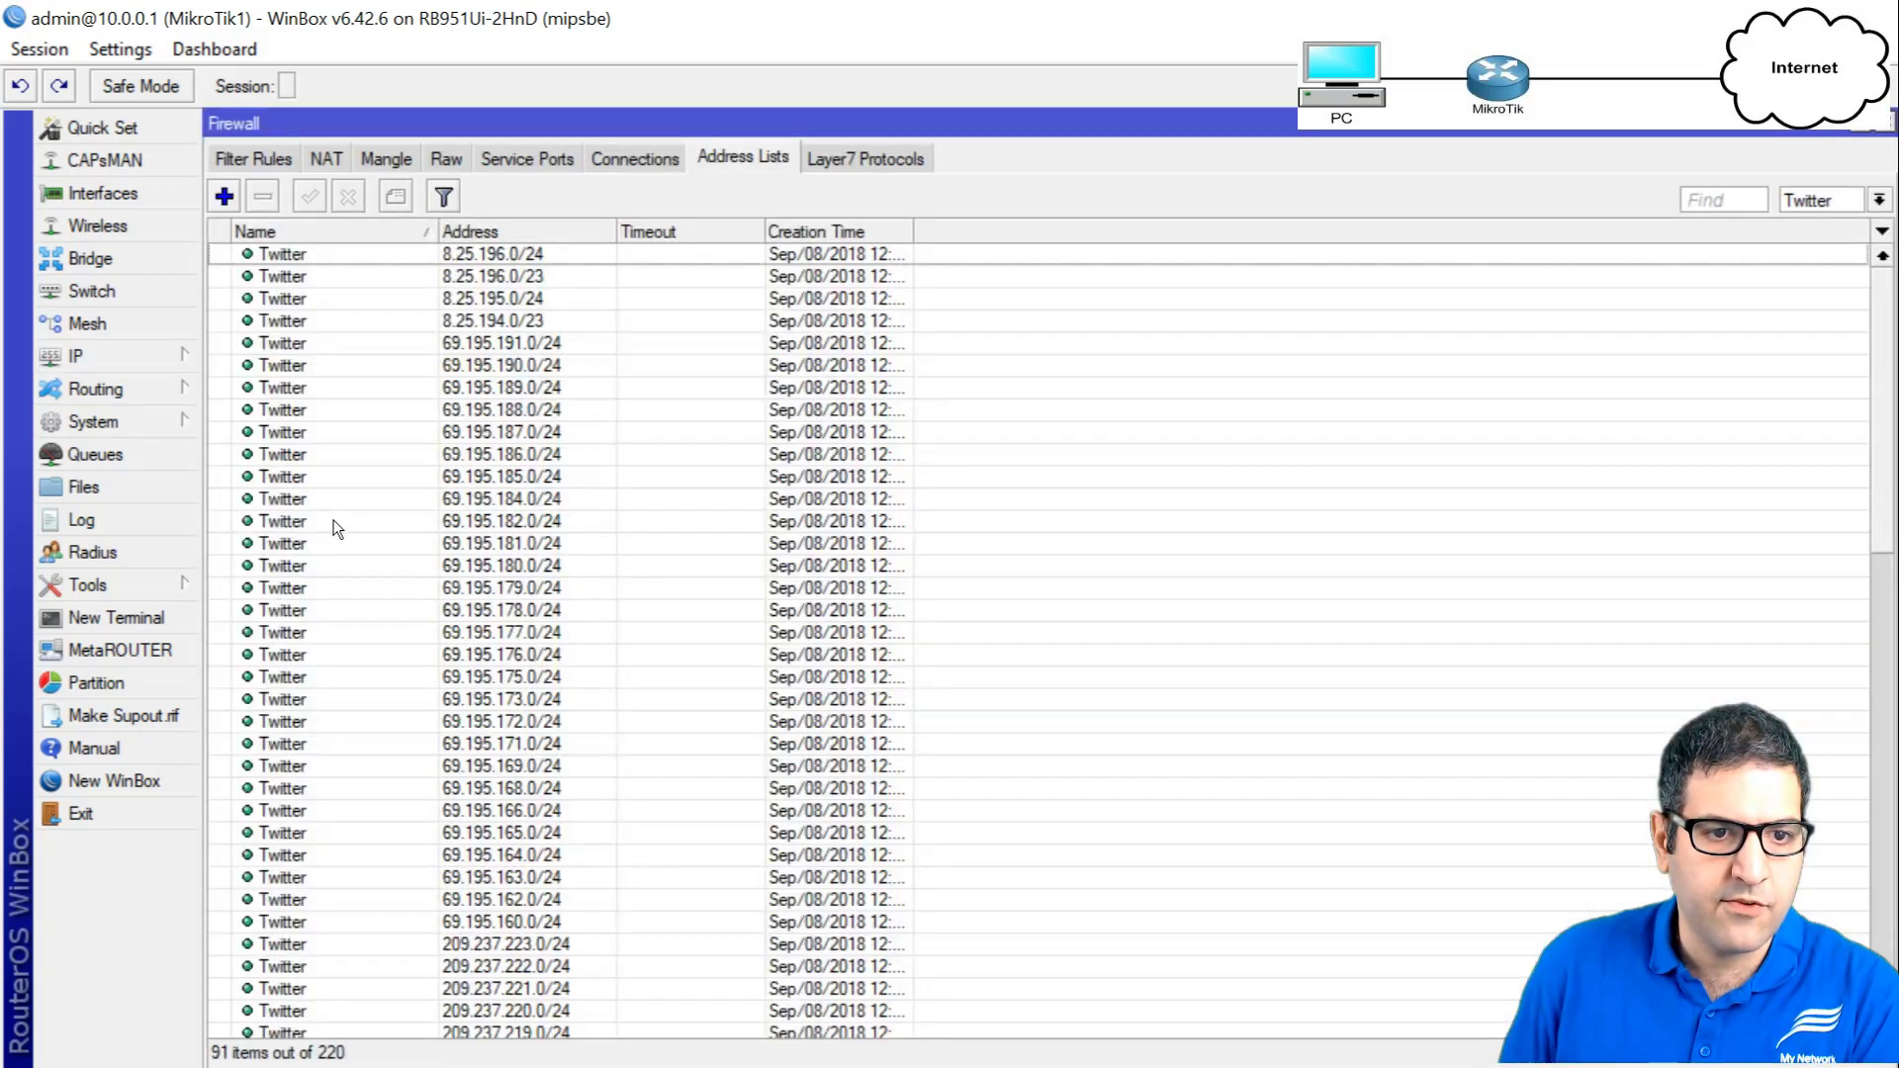
{"action": "left_click", "coordinate": [255, 156]}
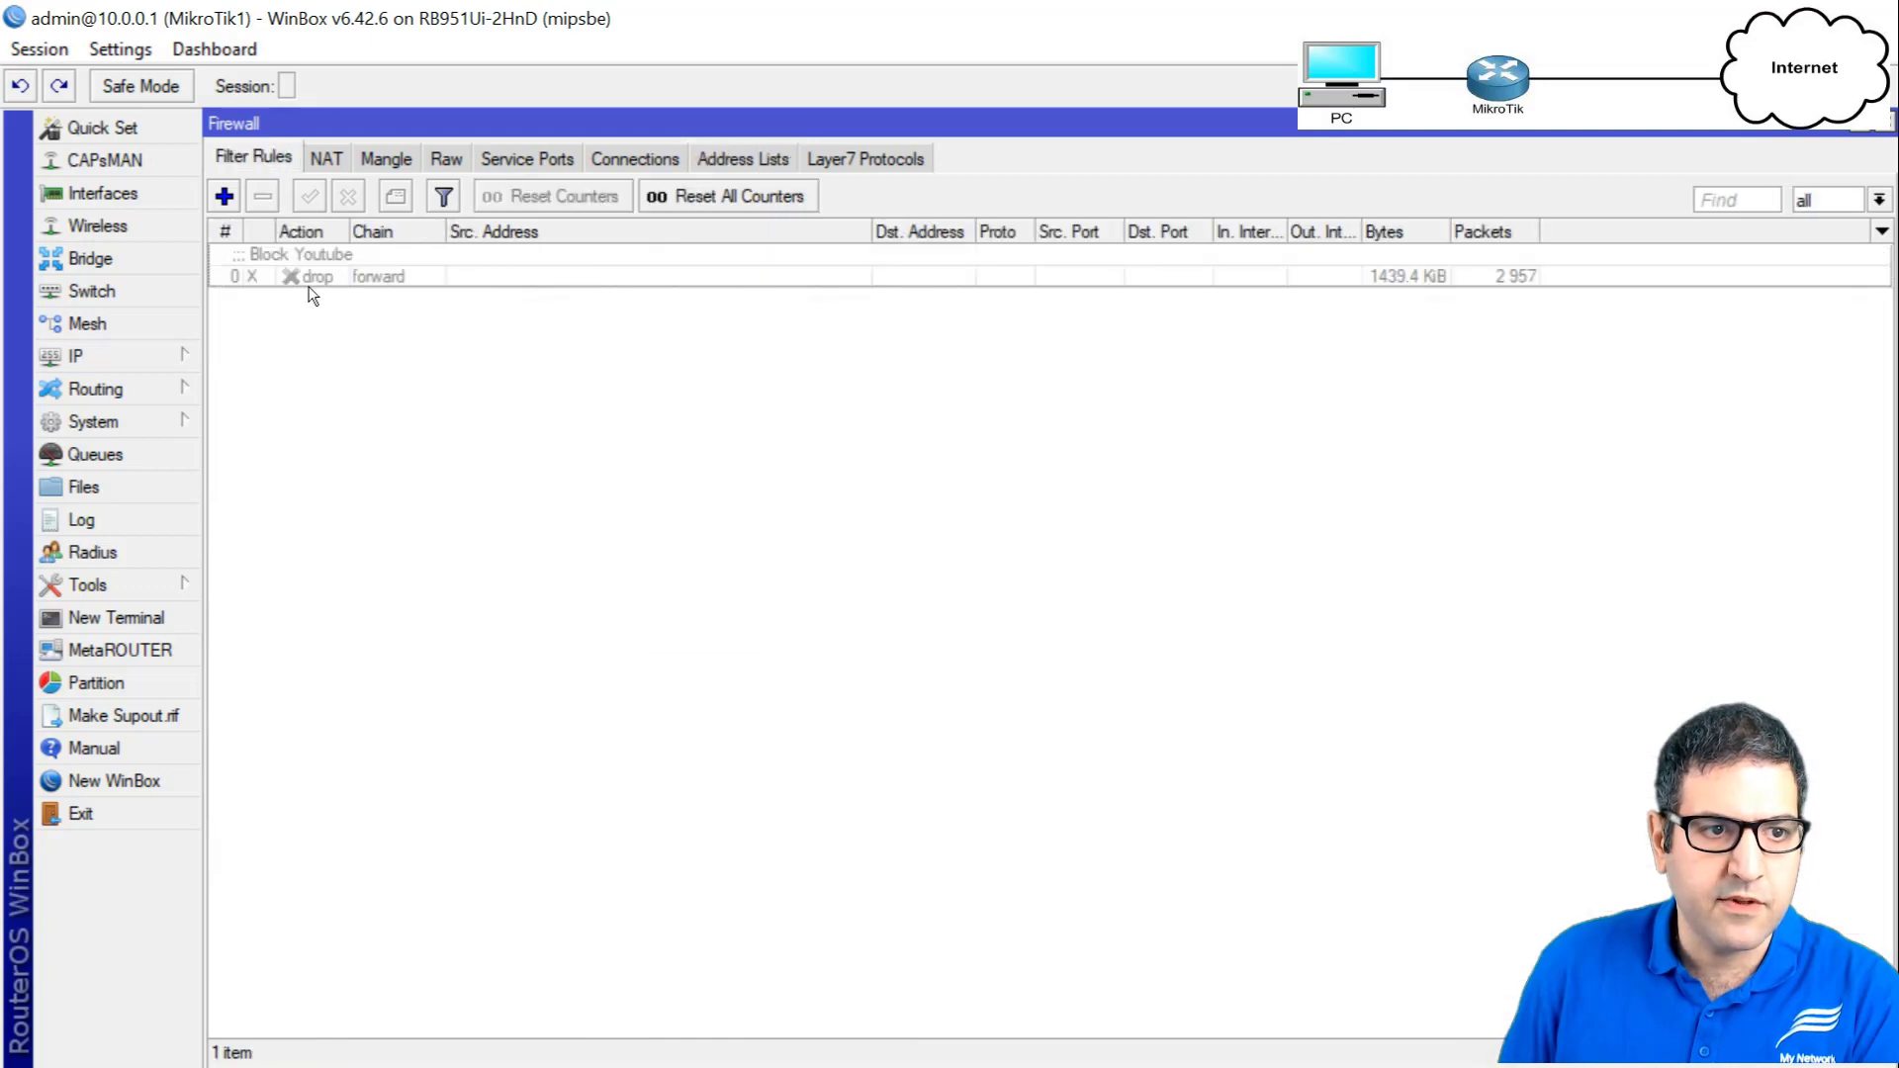
{"action": "left_click", "coordinate": [223, 196]}
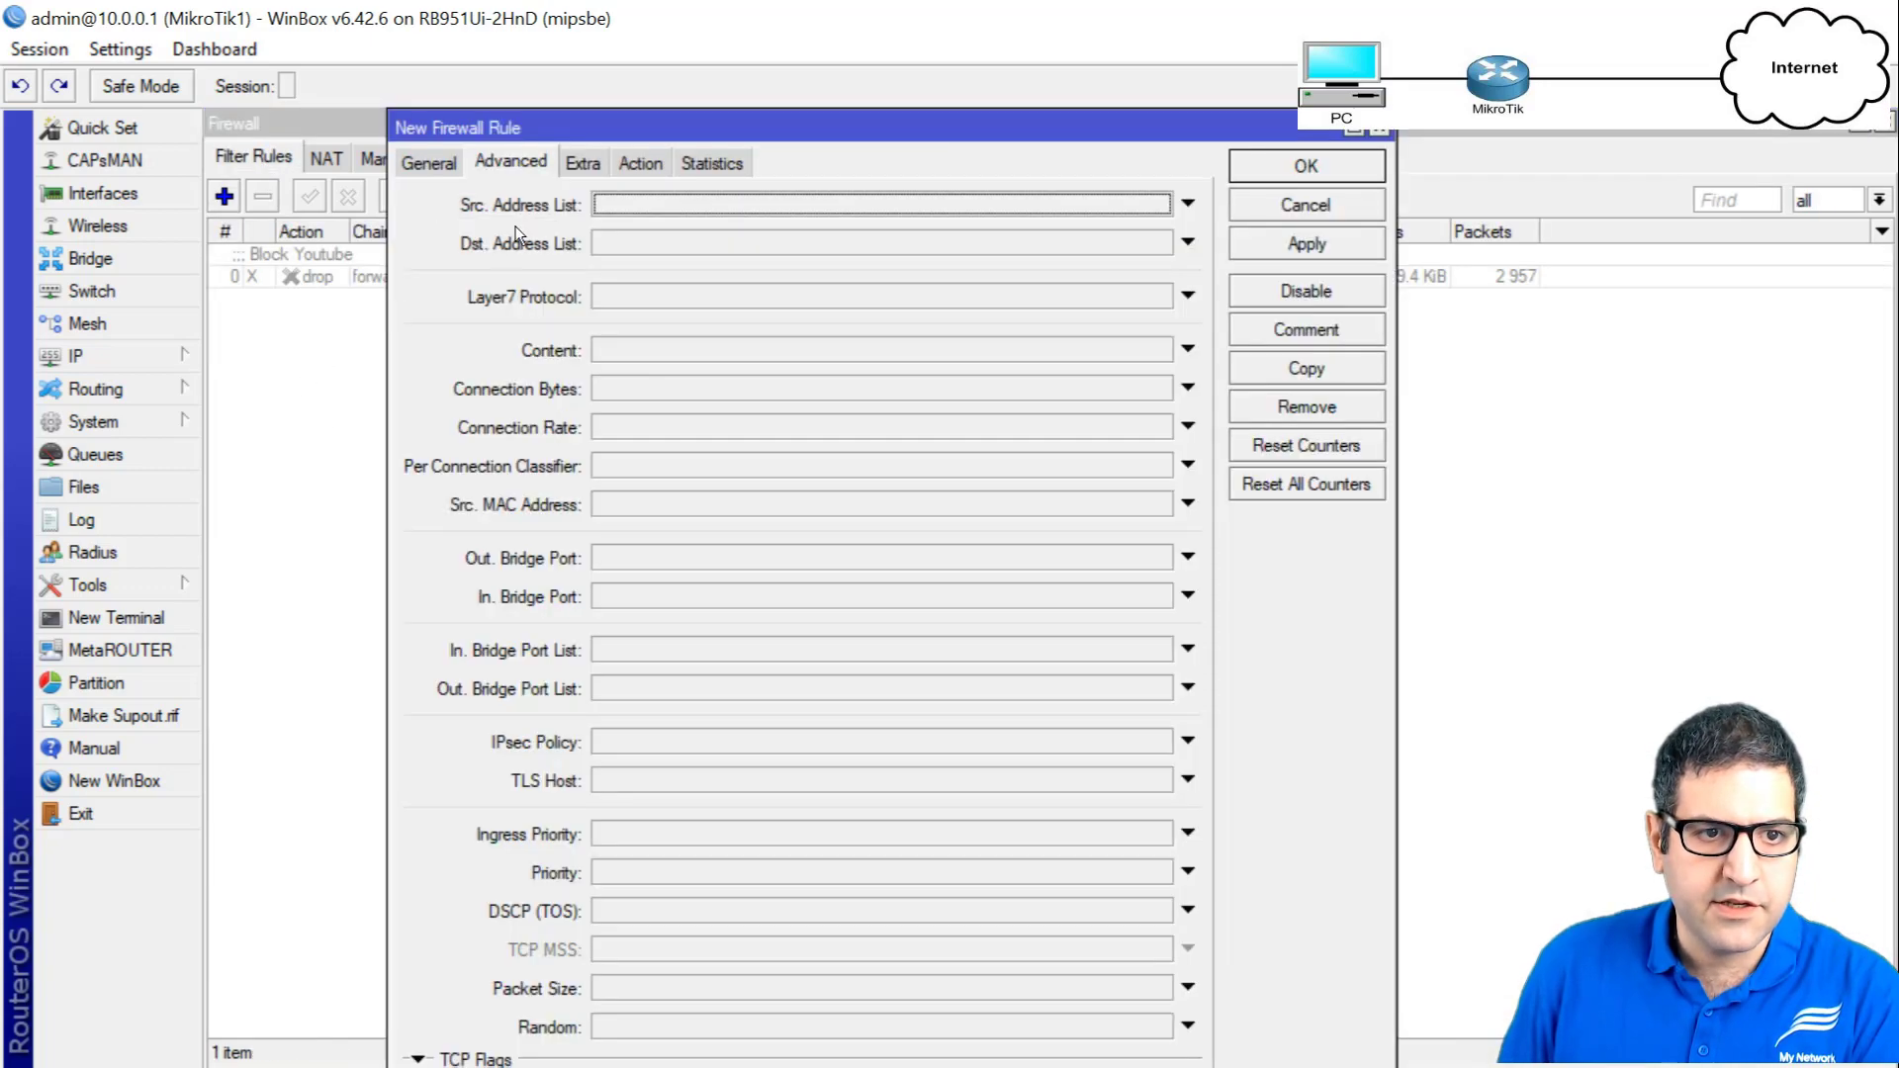
{"action": "left_click", "coordinate": [432, 164]}
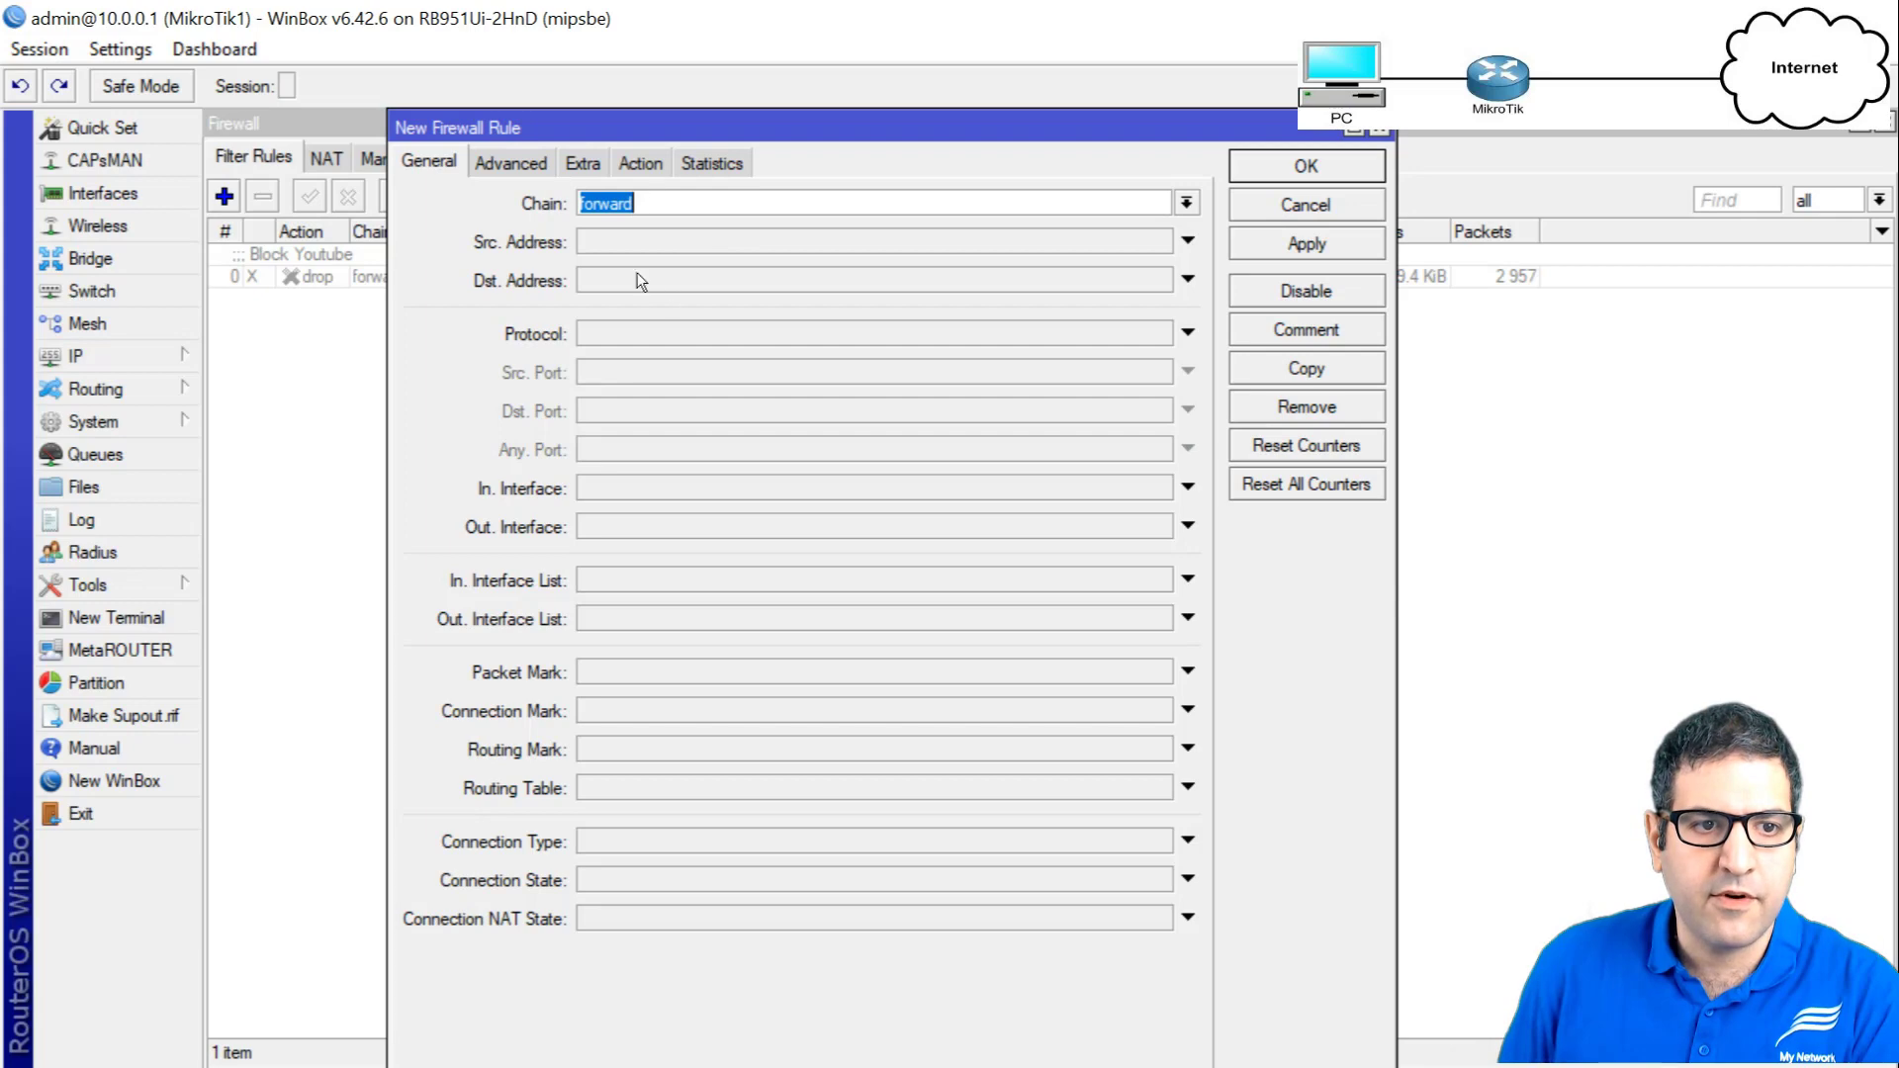
{"action": "left_click", "coordinate": [513, 168]}
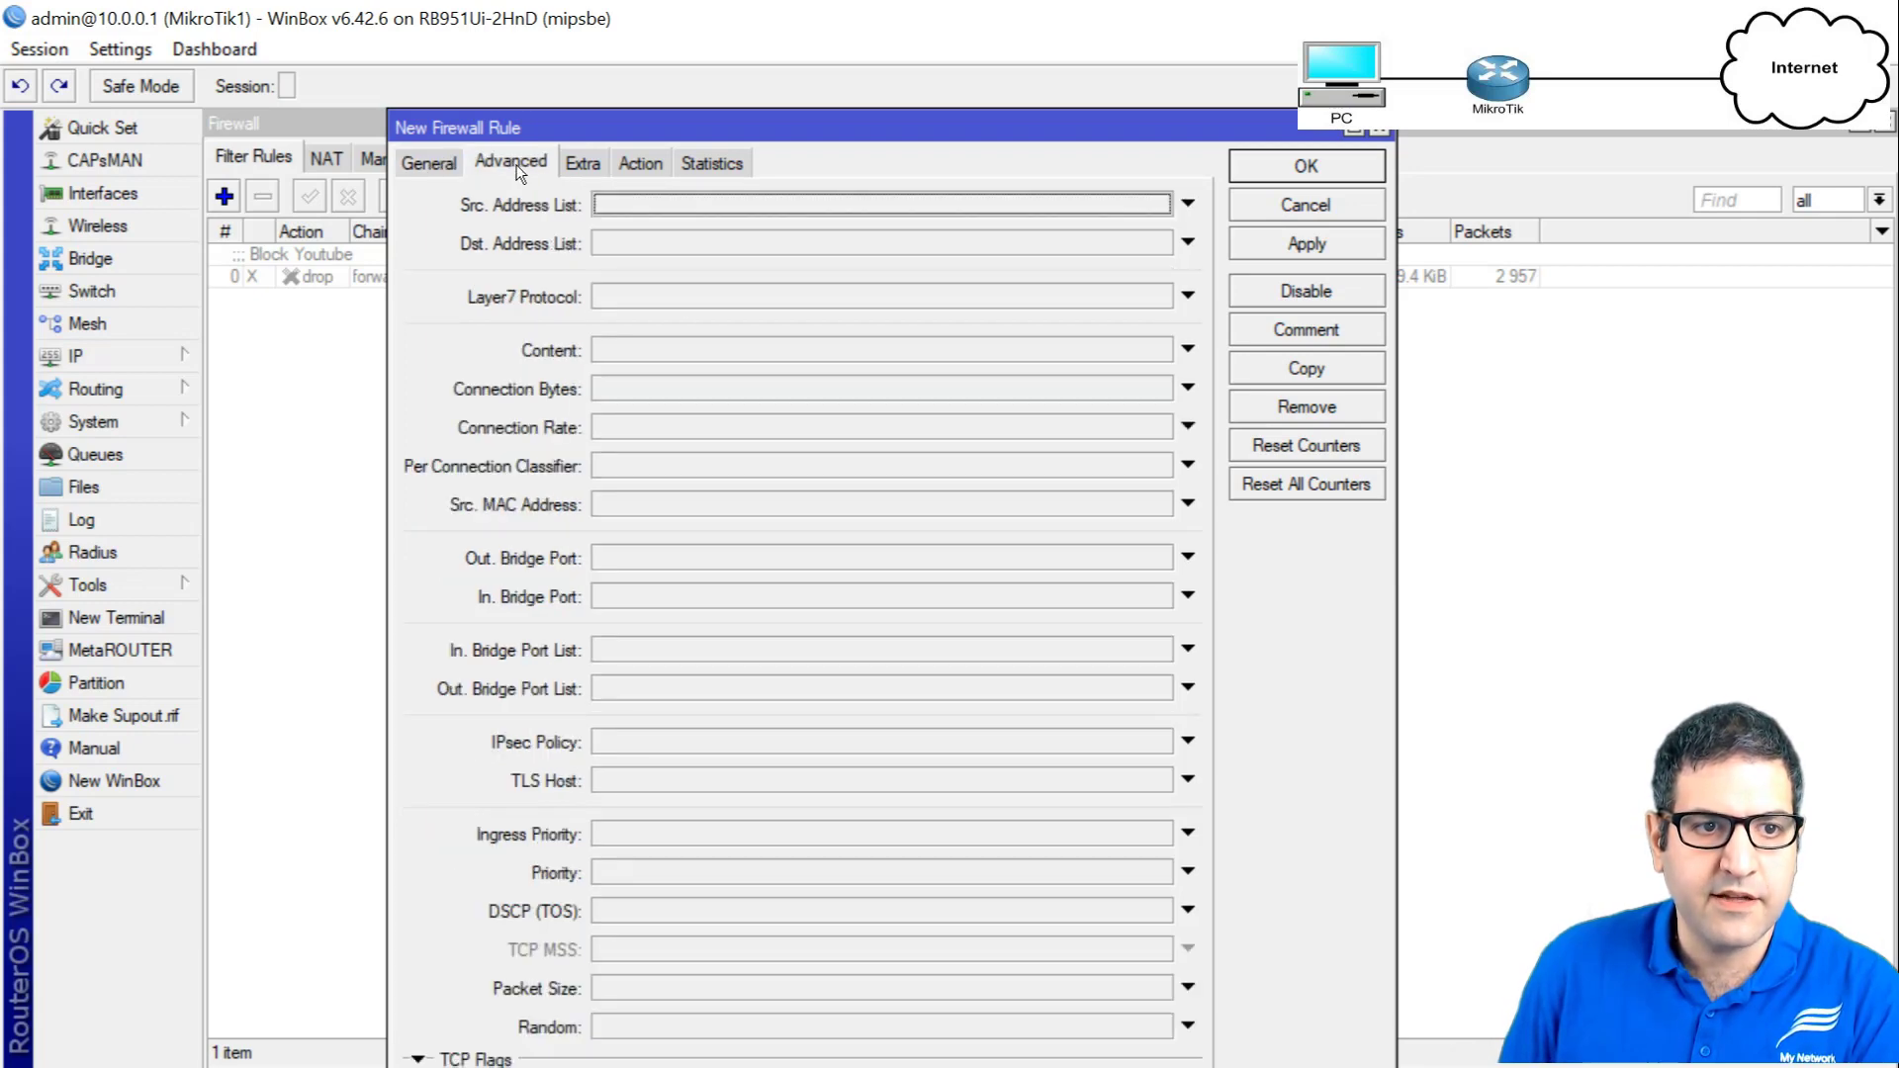
{"action": "left_click", "coordinate": [721, 247]}
{"action": "left_click", "coordinate": [1159, 242]}
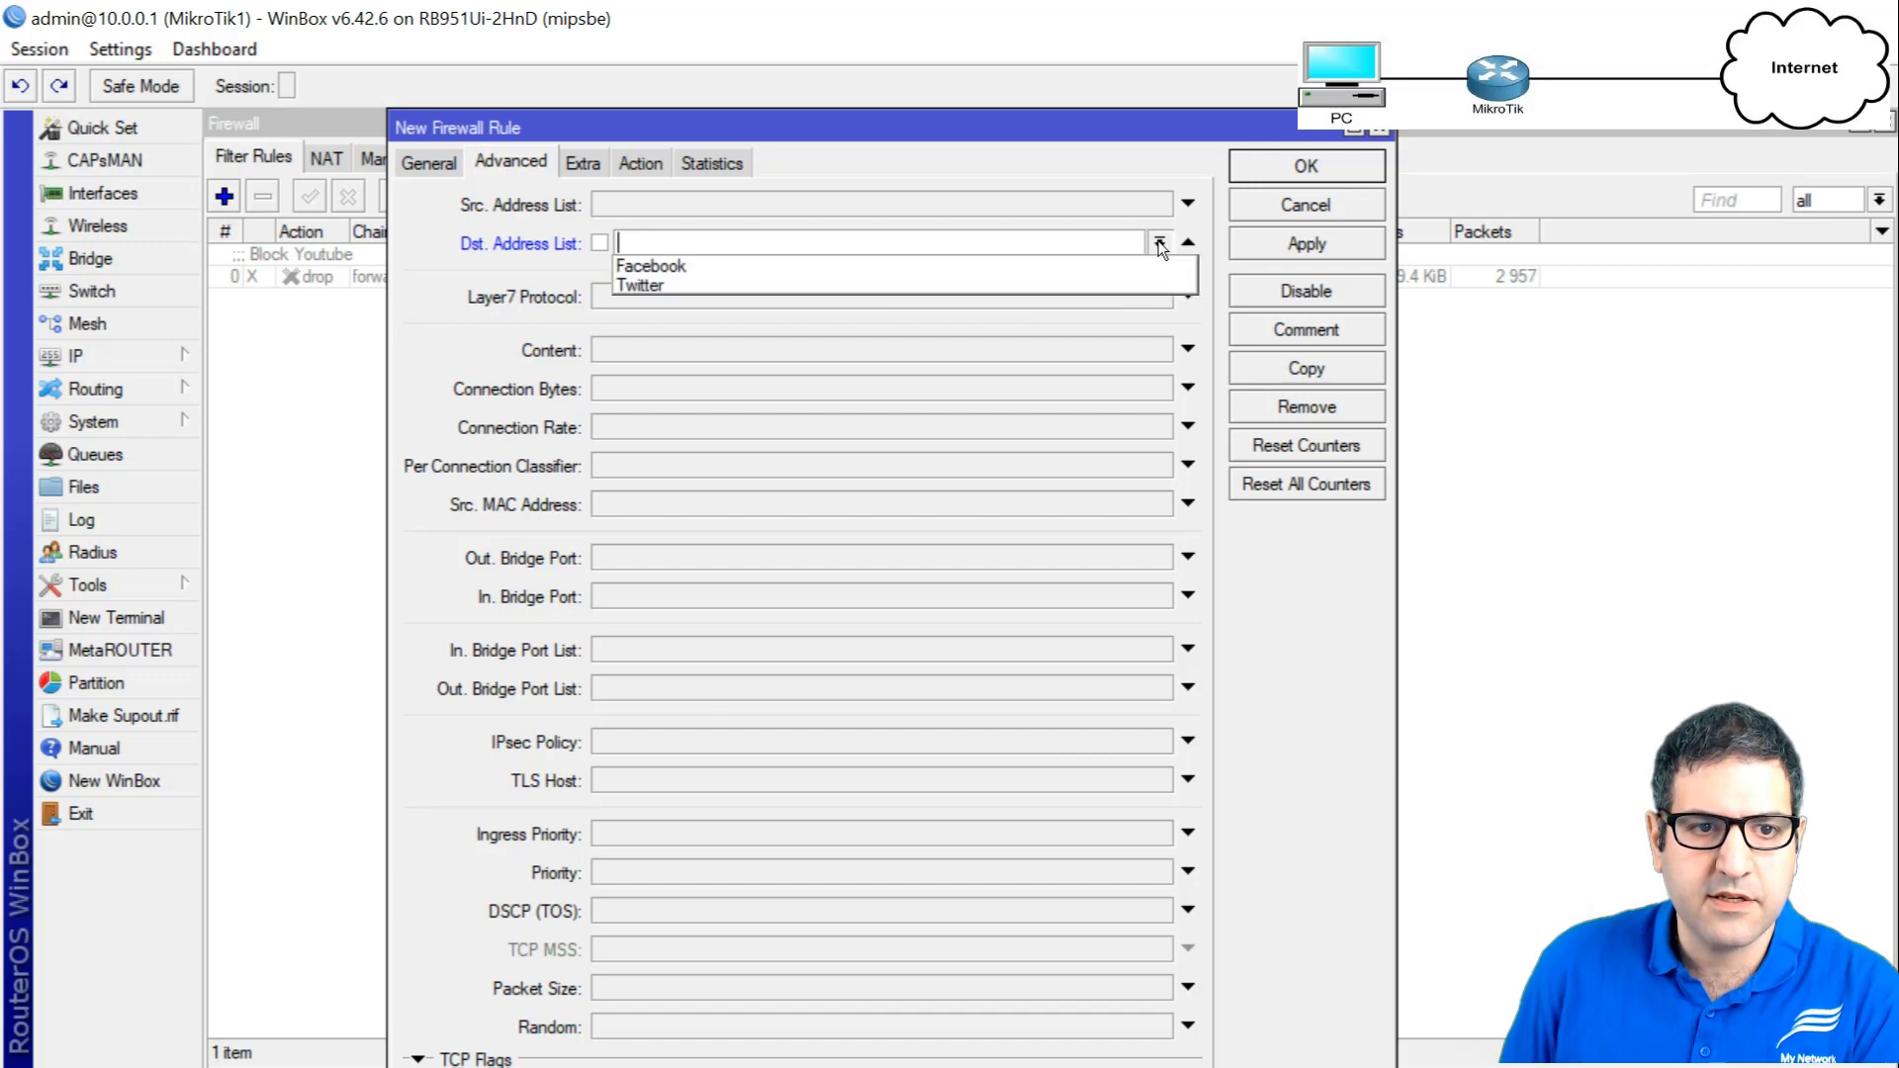
{"action": "left_click", "coordinate": [1071, 267]}
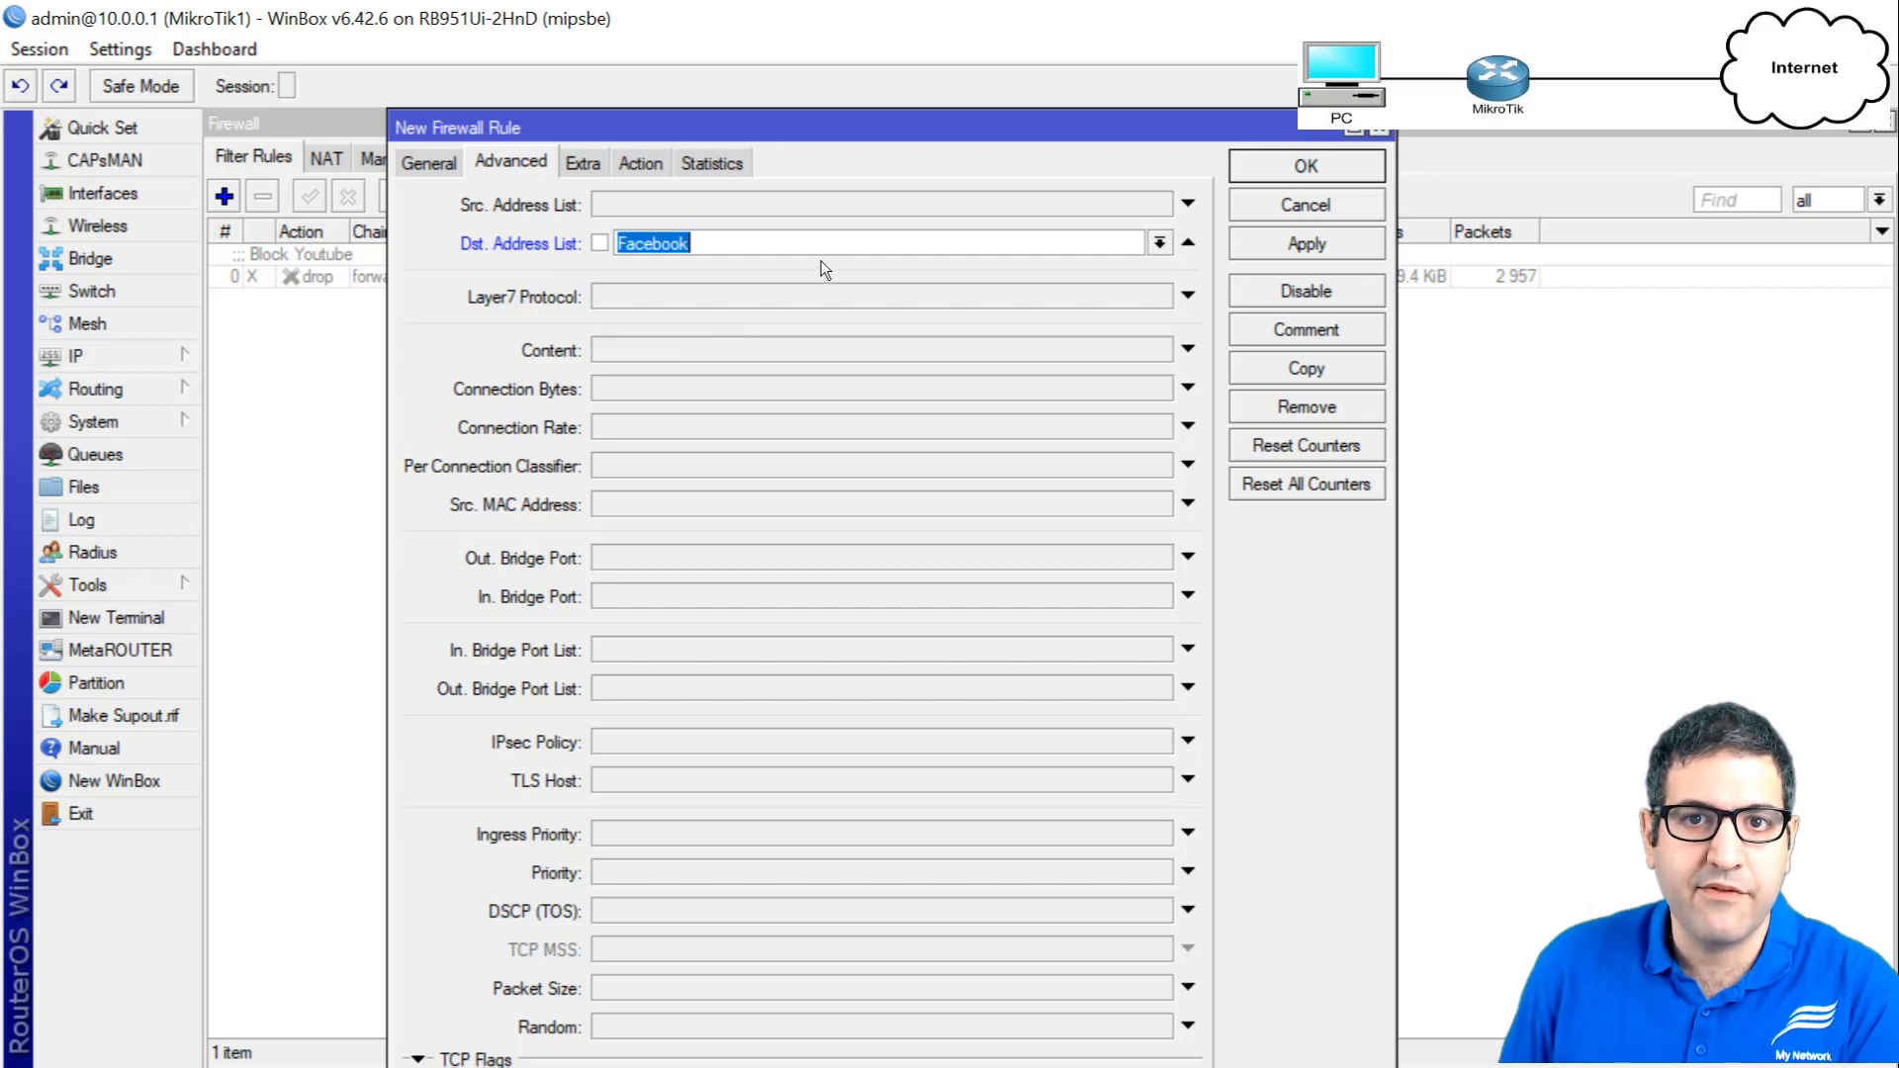
Set the new rule's action to drop and add the comment "Block Facebook".
{"action": "left_click", "coordinate": [641, 163]}
{"action": "left_click", "coordinate": [692, 204]}
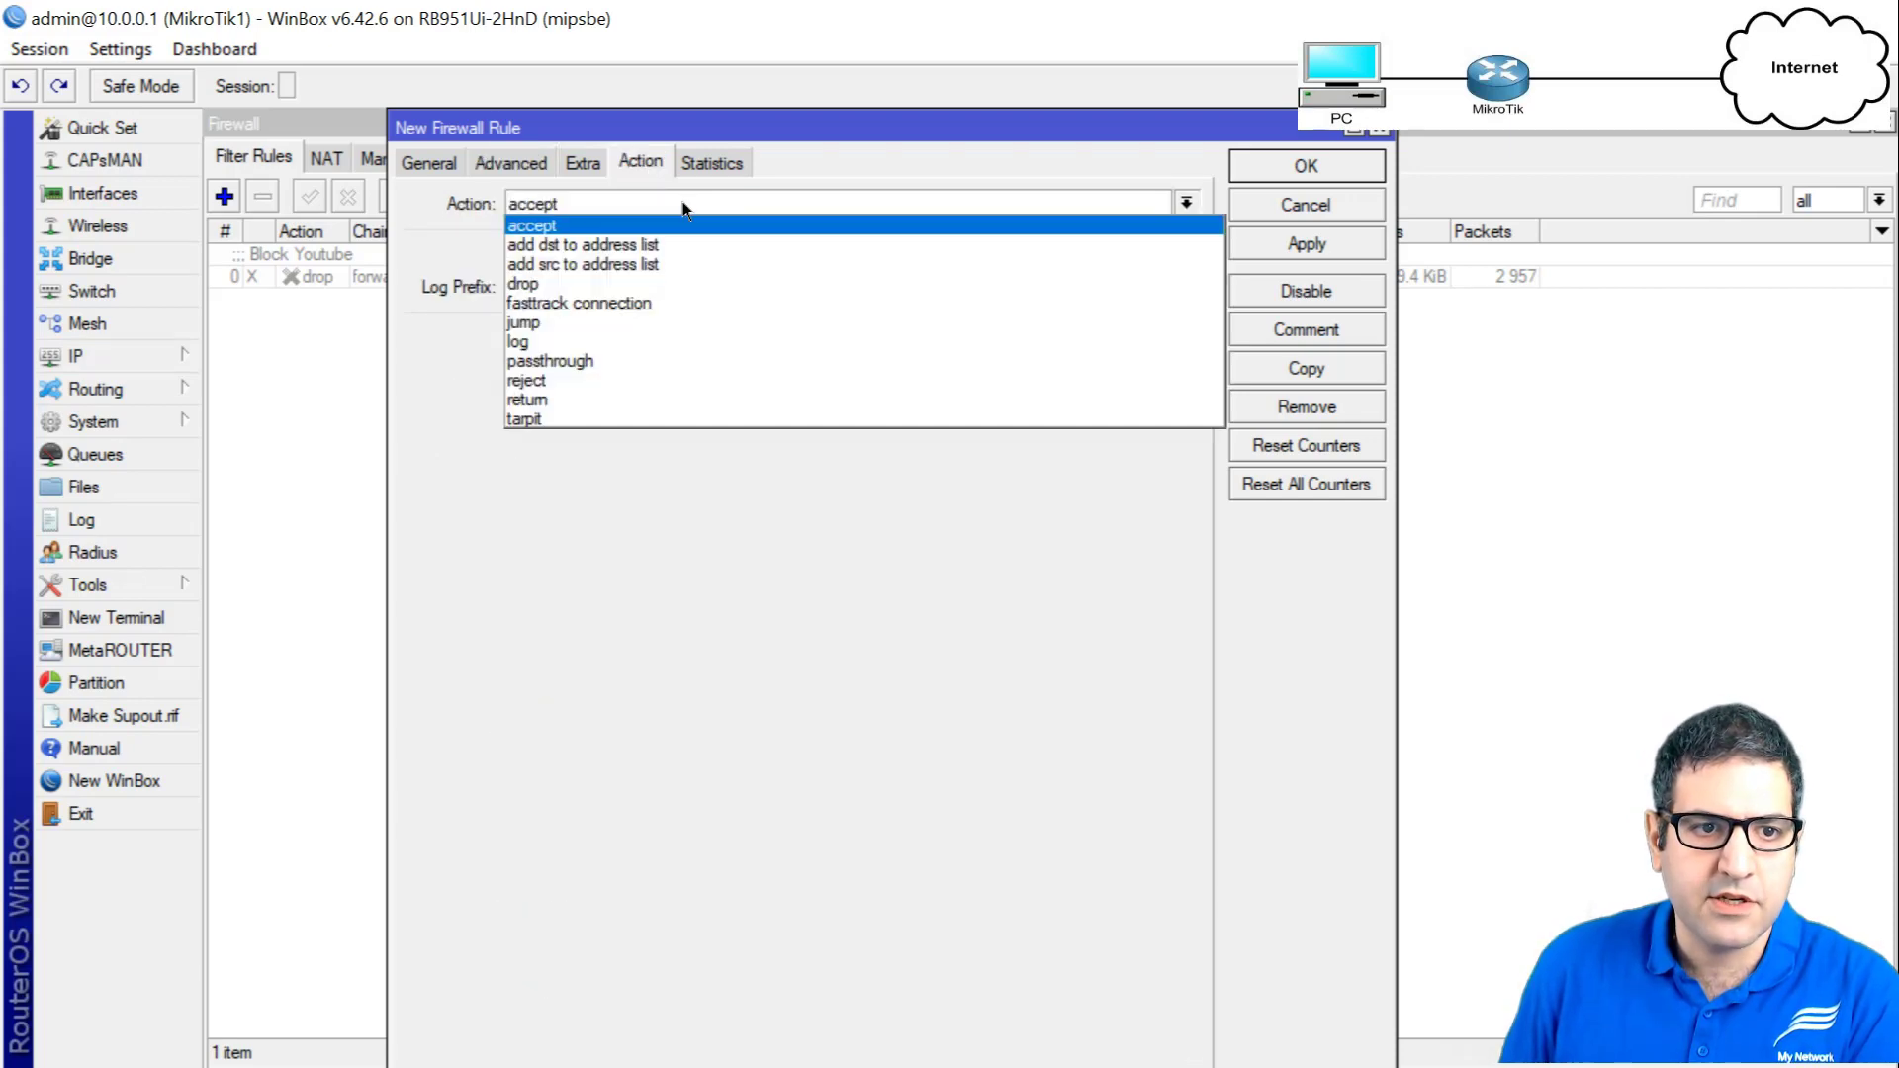
{"action": "left_click", "coordinate": [677, 281]}
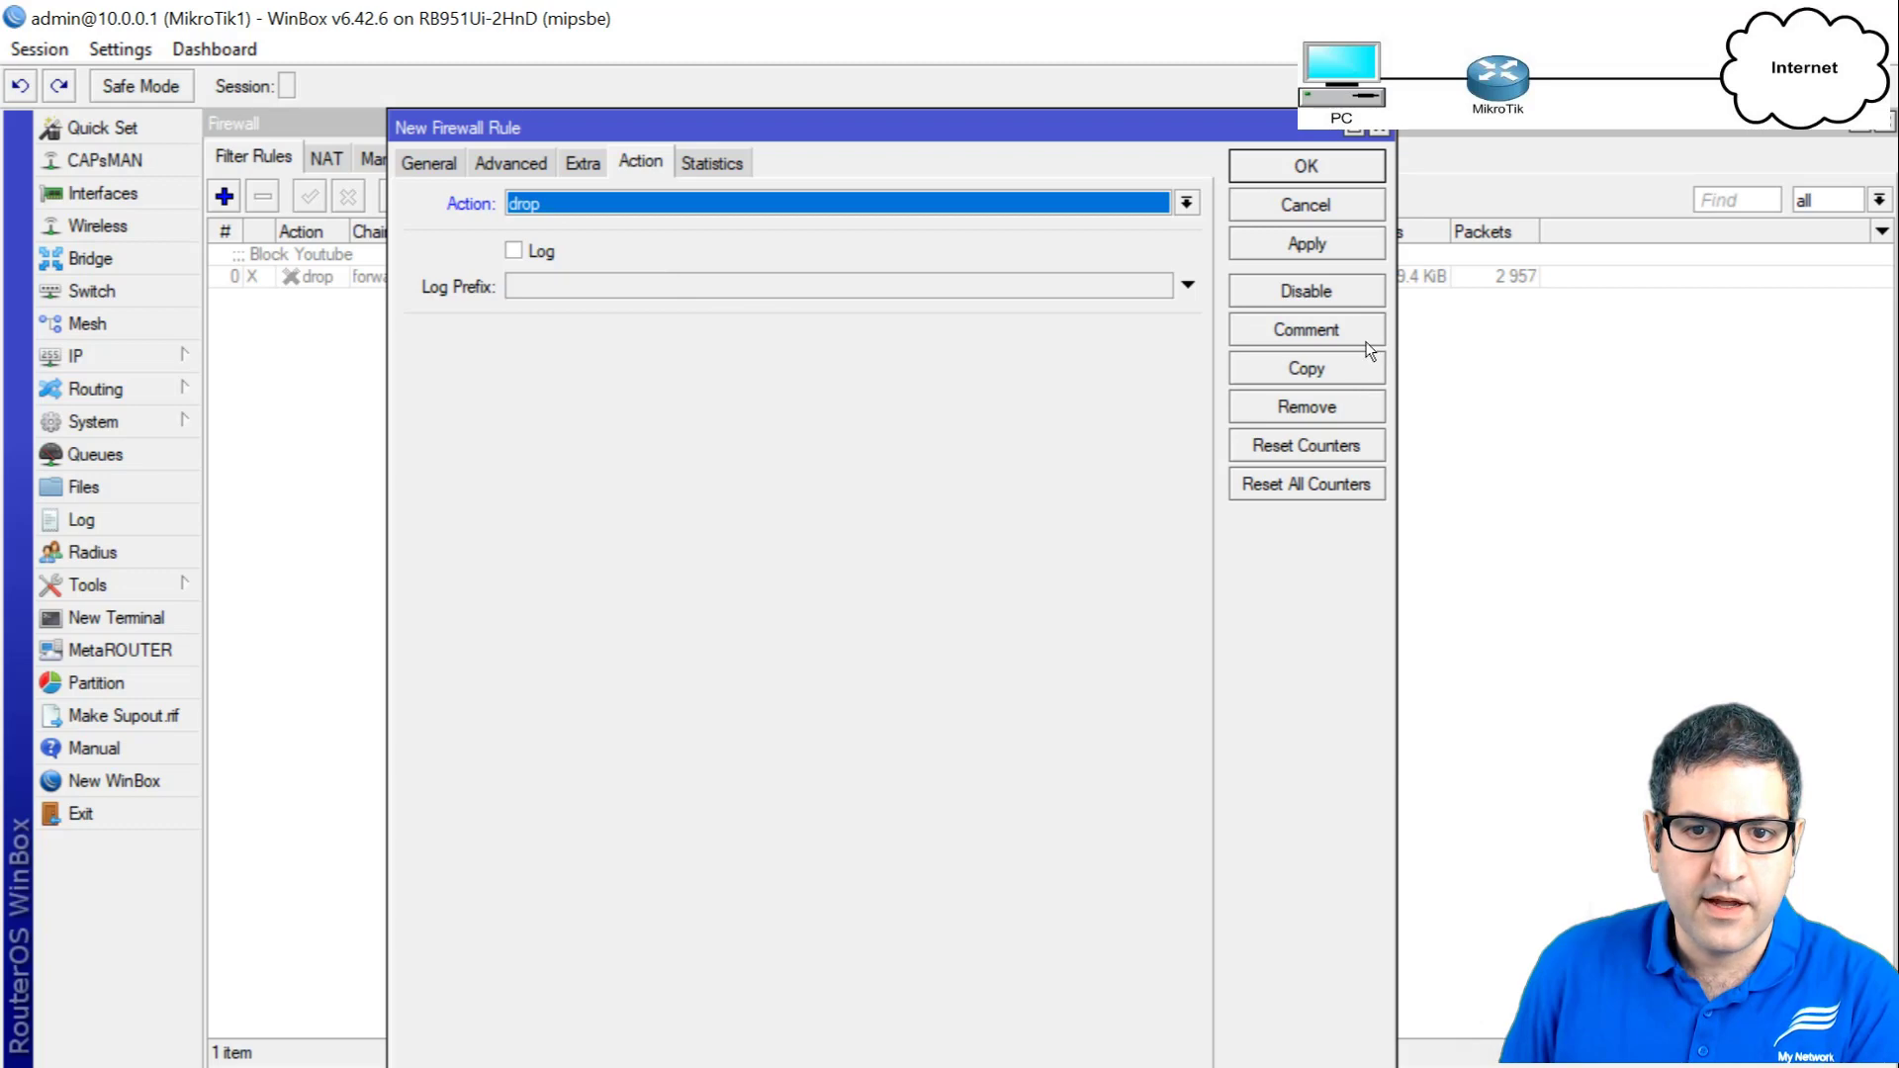
{"action": "left_click", "coordinate": [1317, 326]}
{"action": "type", "text": "B"}
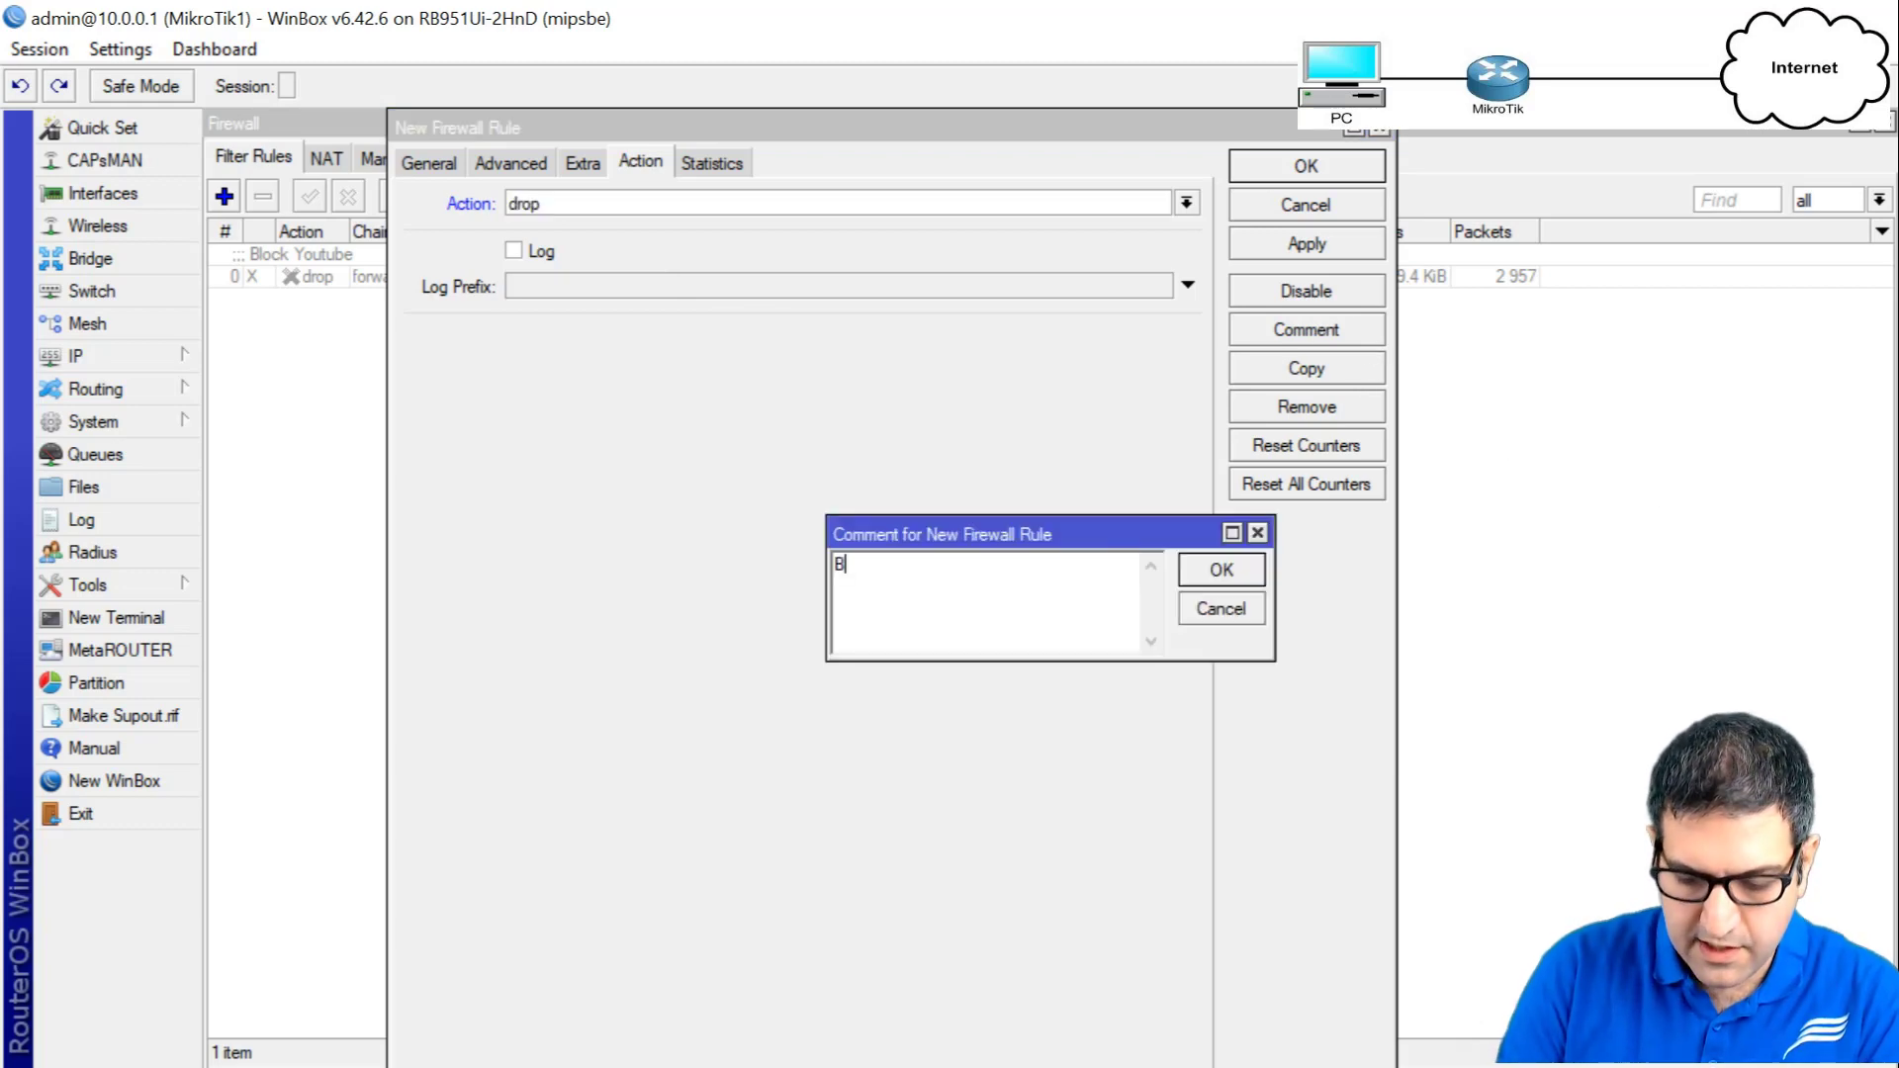
{"action": "type", "text": "lock Facebioo"}
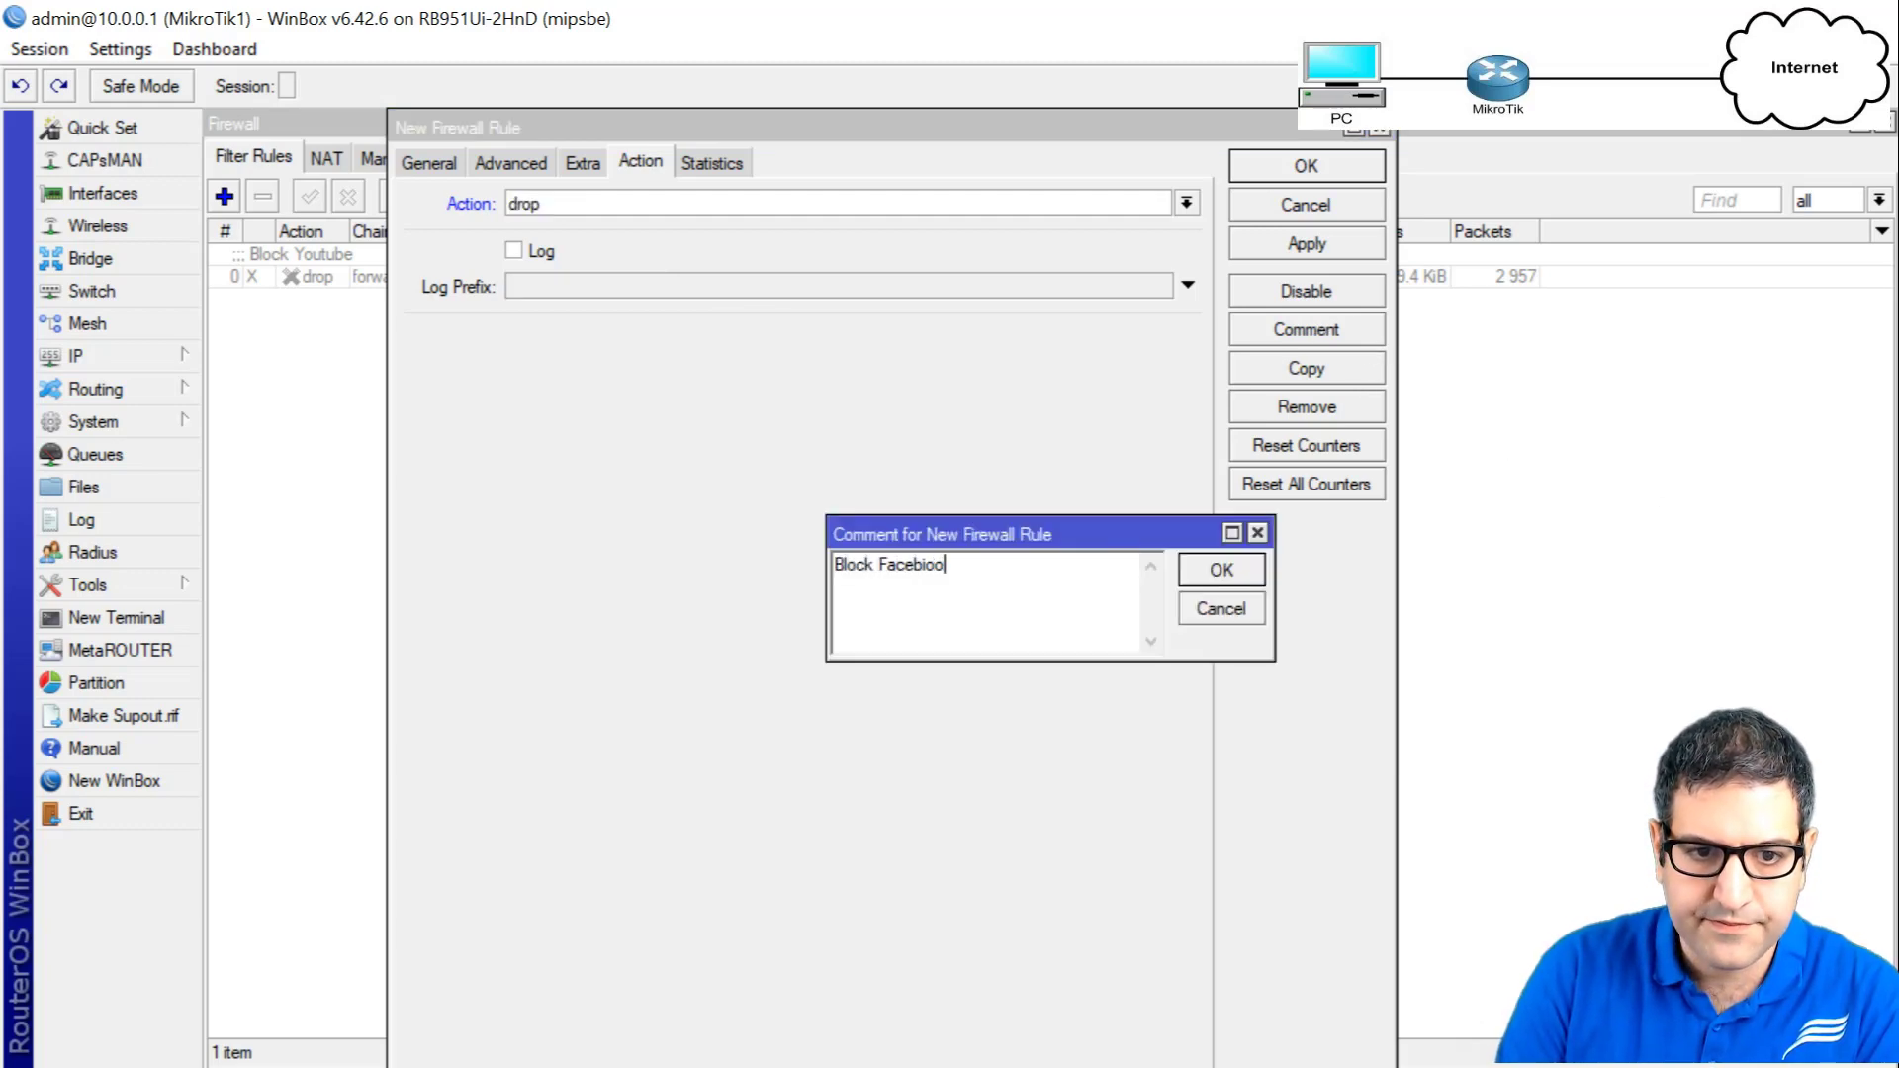
{"action": "type", "text": "oo"}
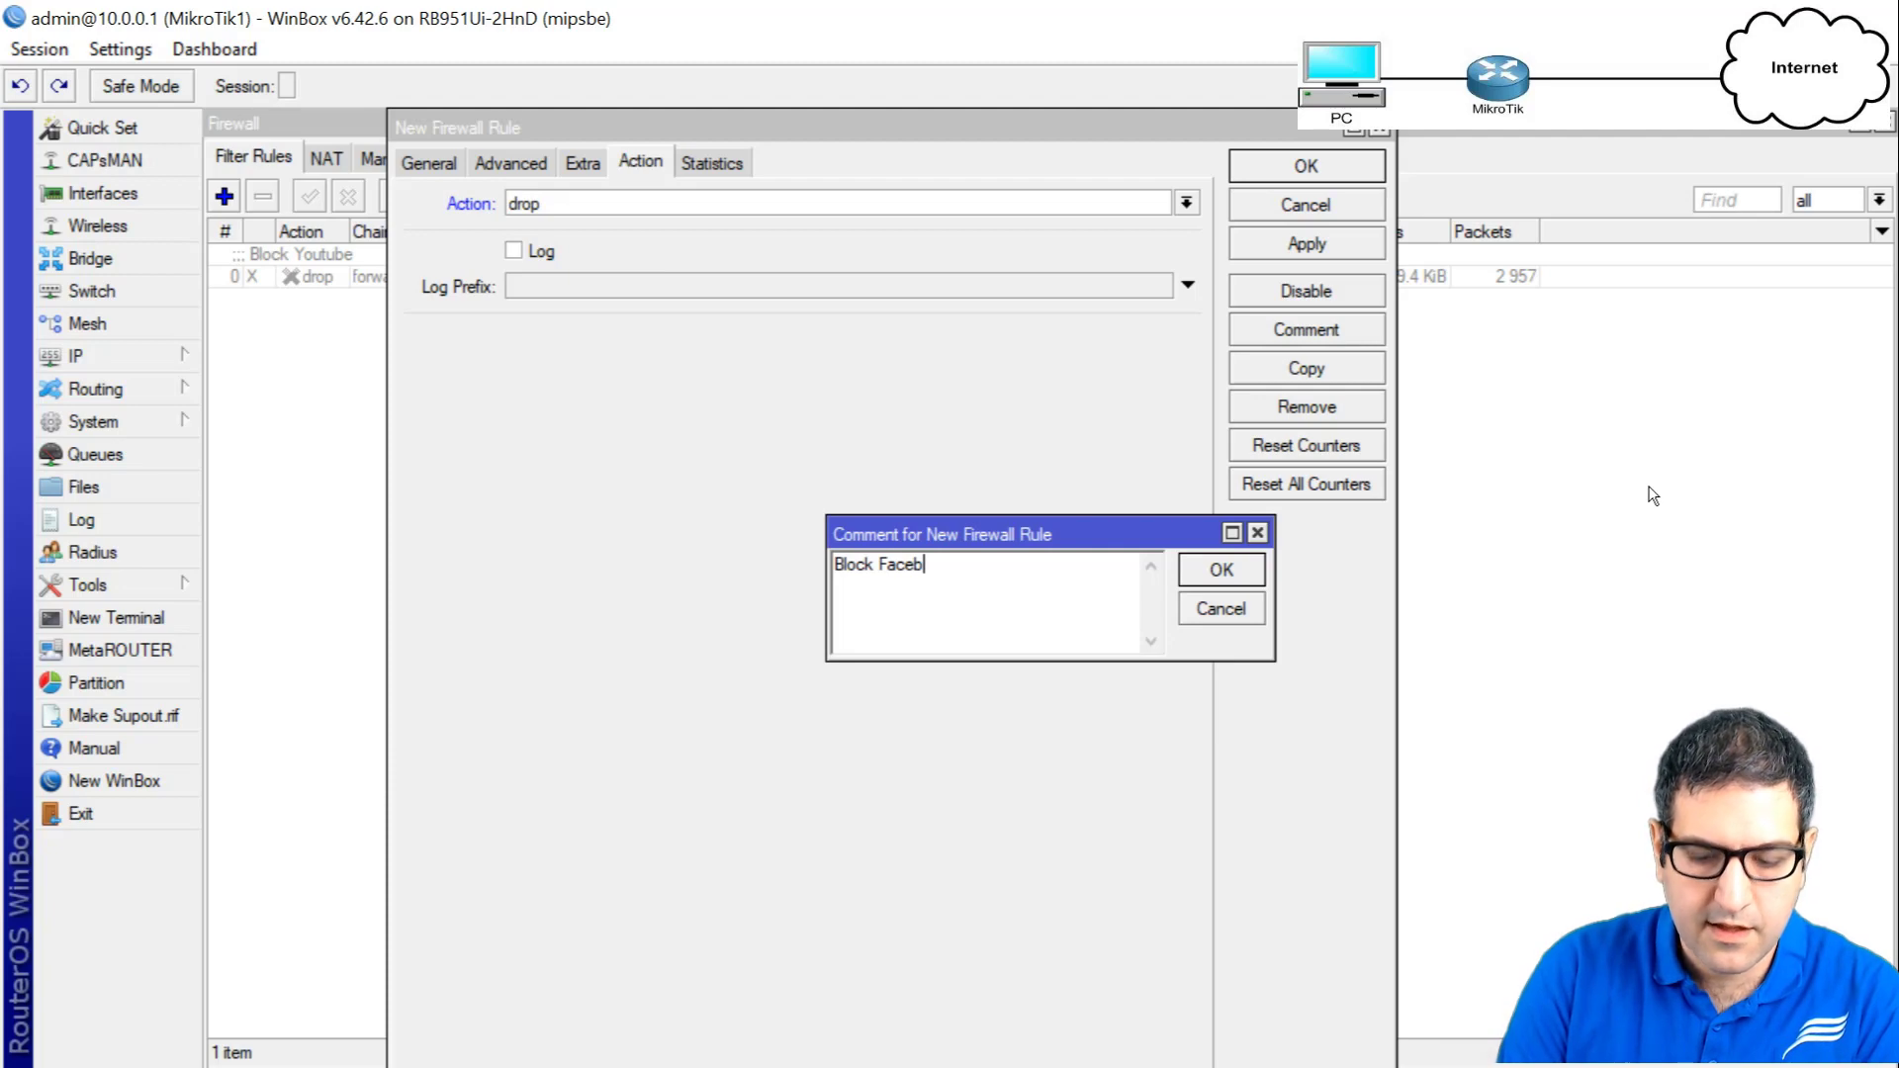
{"action": "type", "text": "ook"}
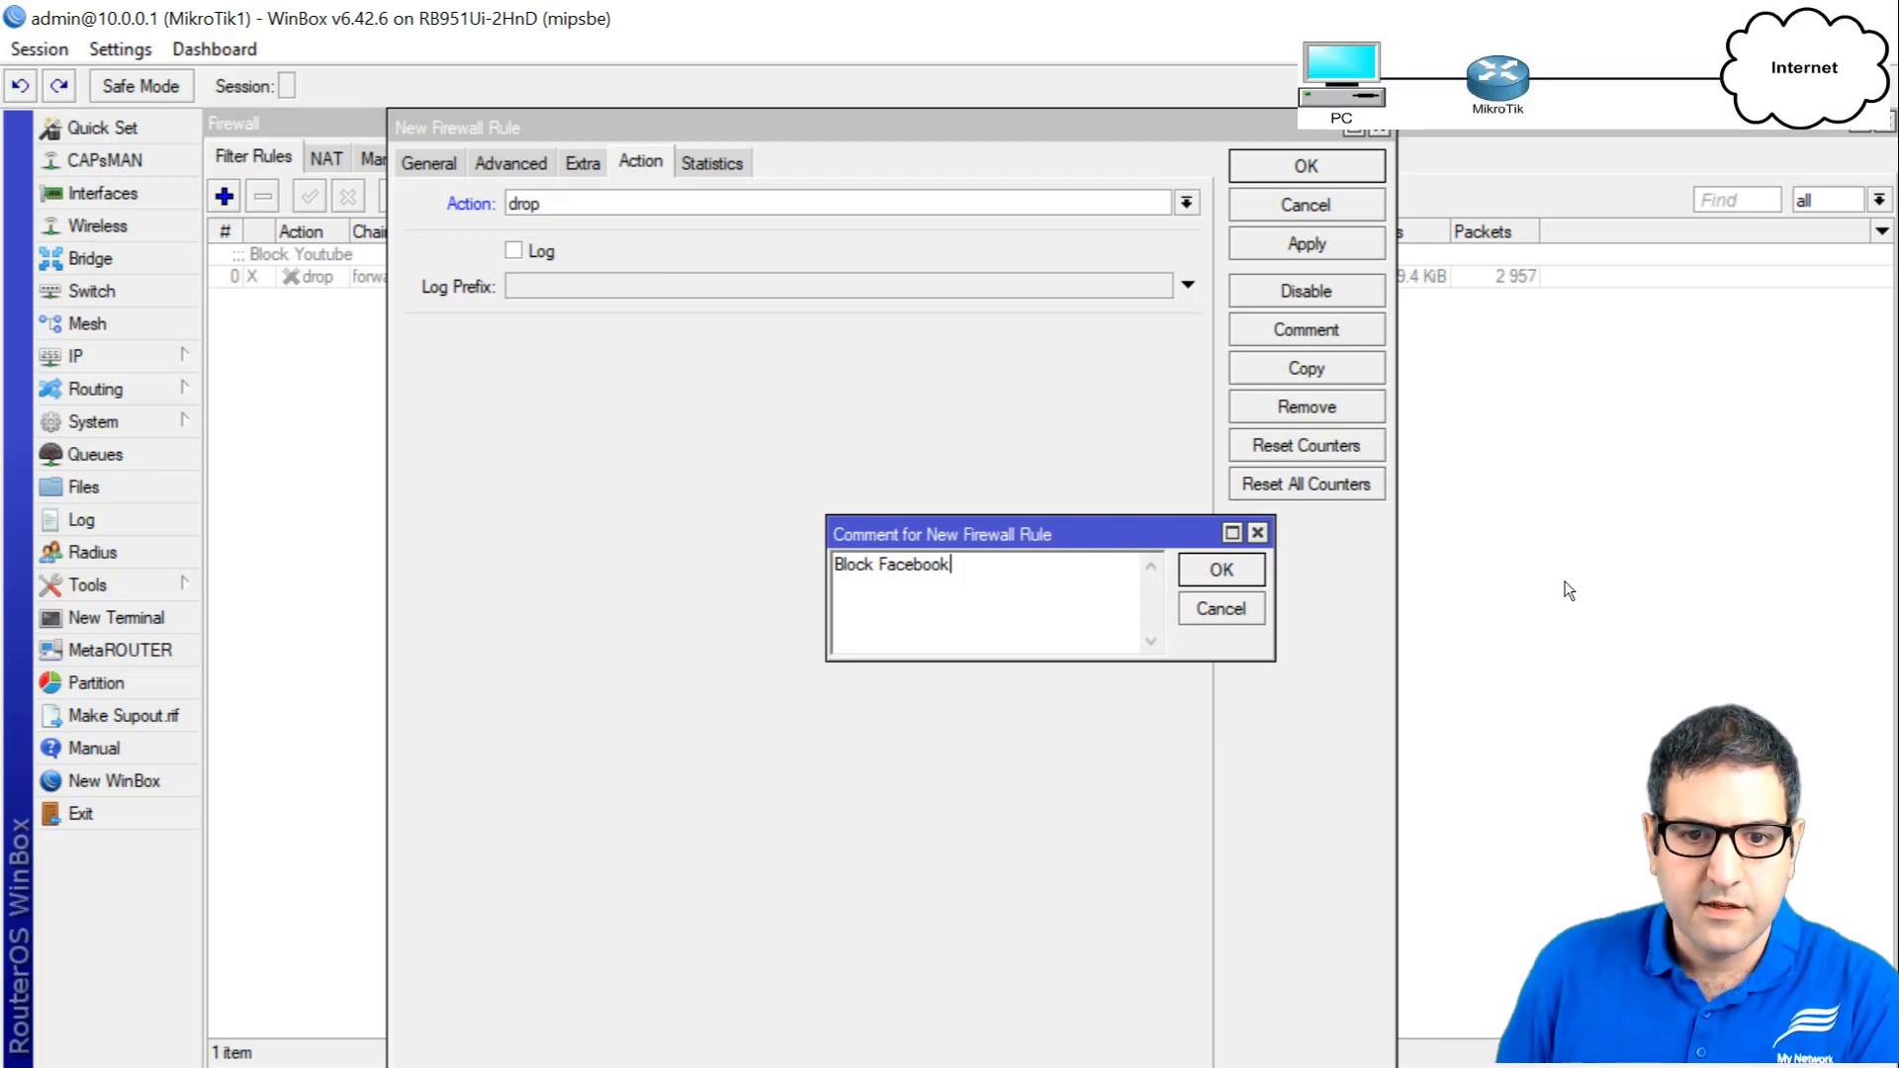
{"action": "left_click", "coordinate": [1221, 571]}
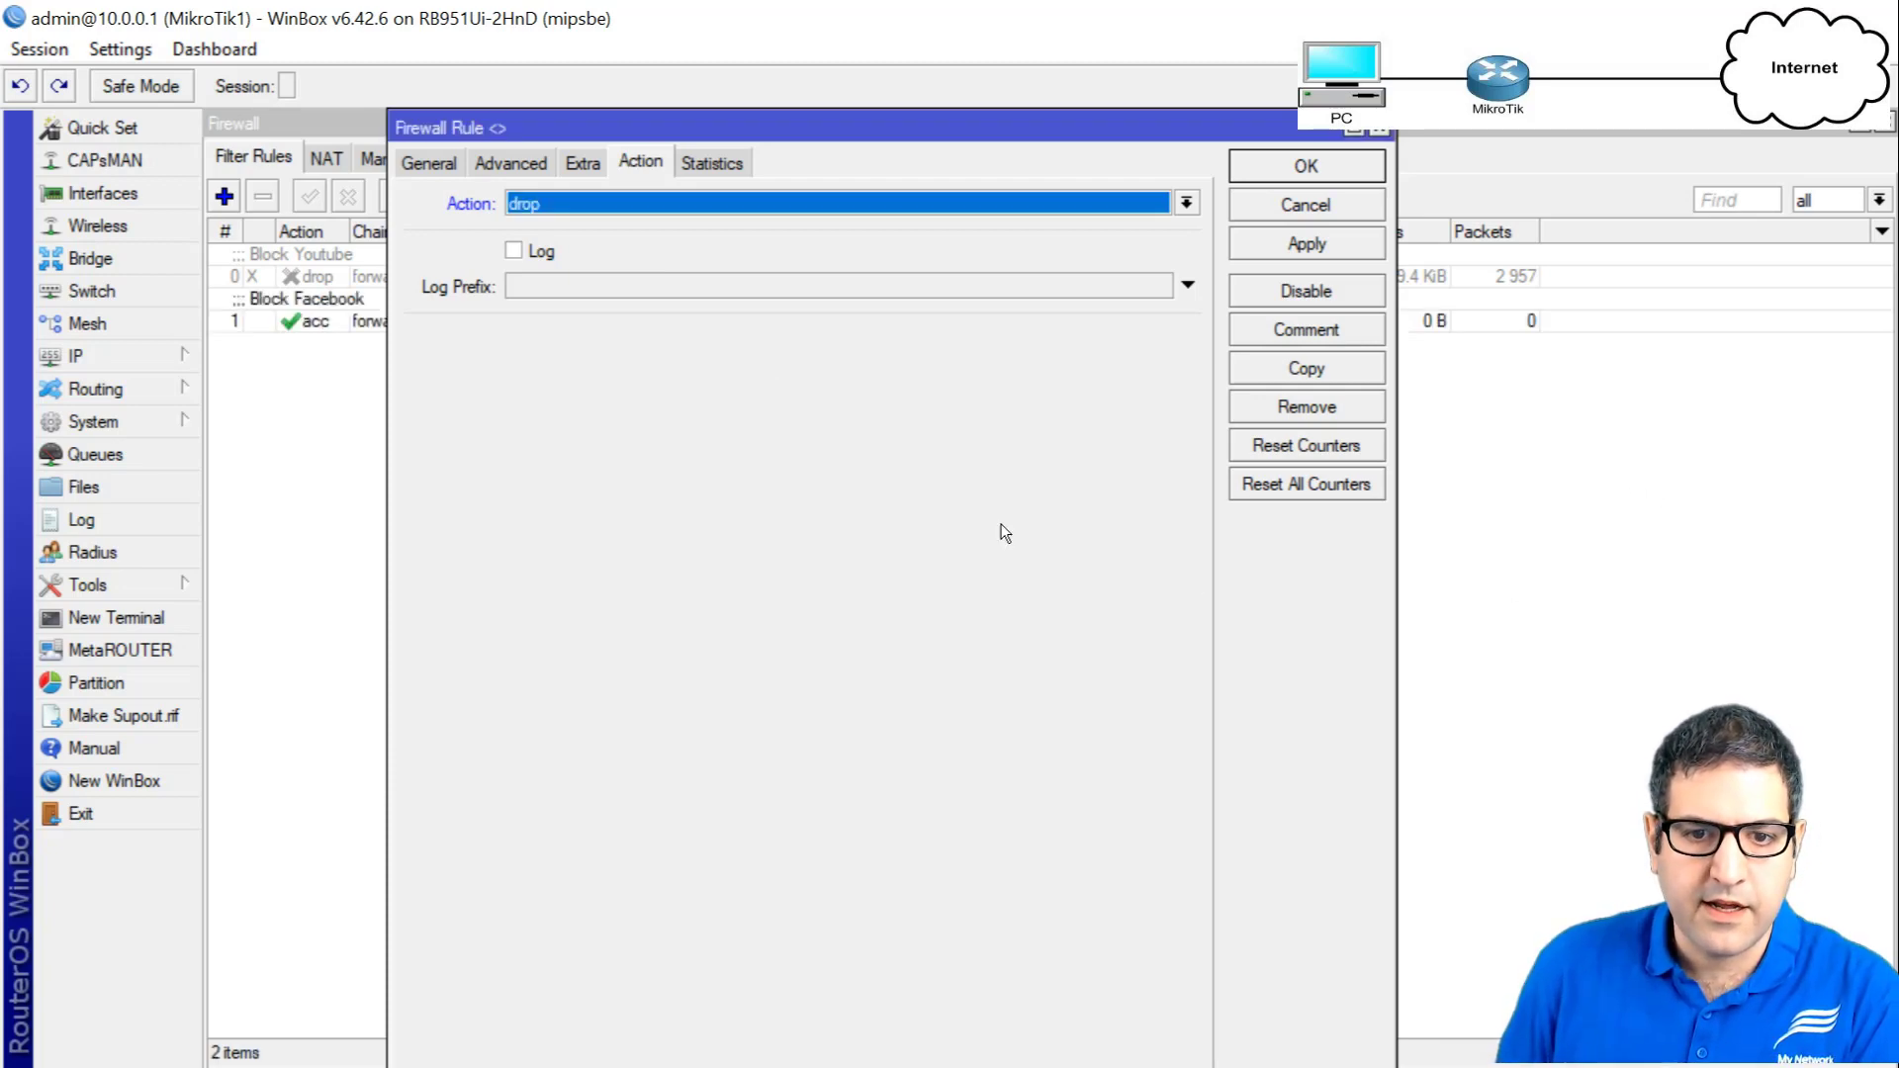
Review the Block Facebook rule's general, advanced and action settings, save it, and switch back to the browser.
{"action": "left_click", "coordinate": [419, 164]}
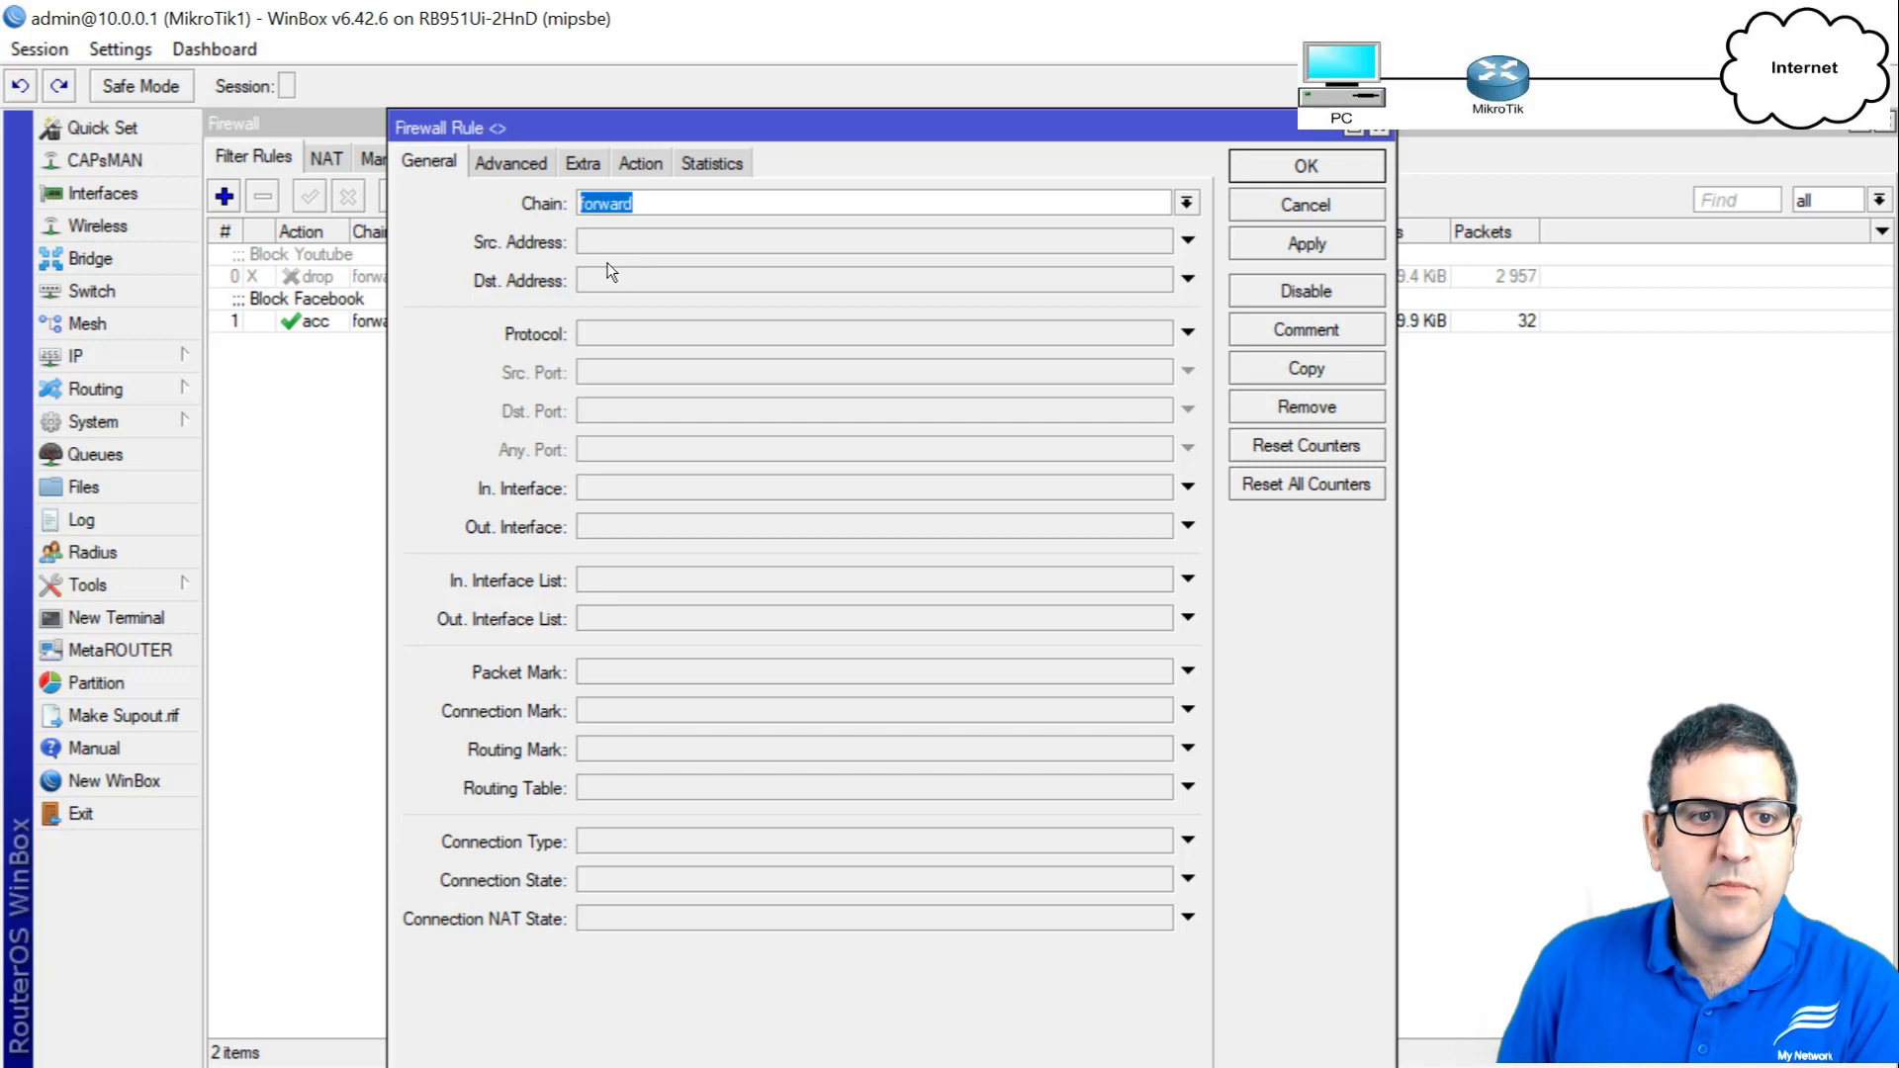
{"action": "left_click", "coordinate": [529, 158]}
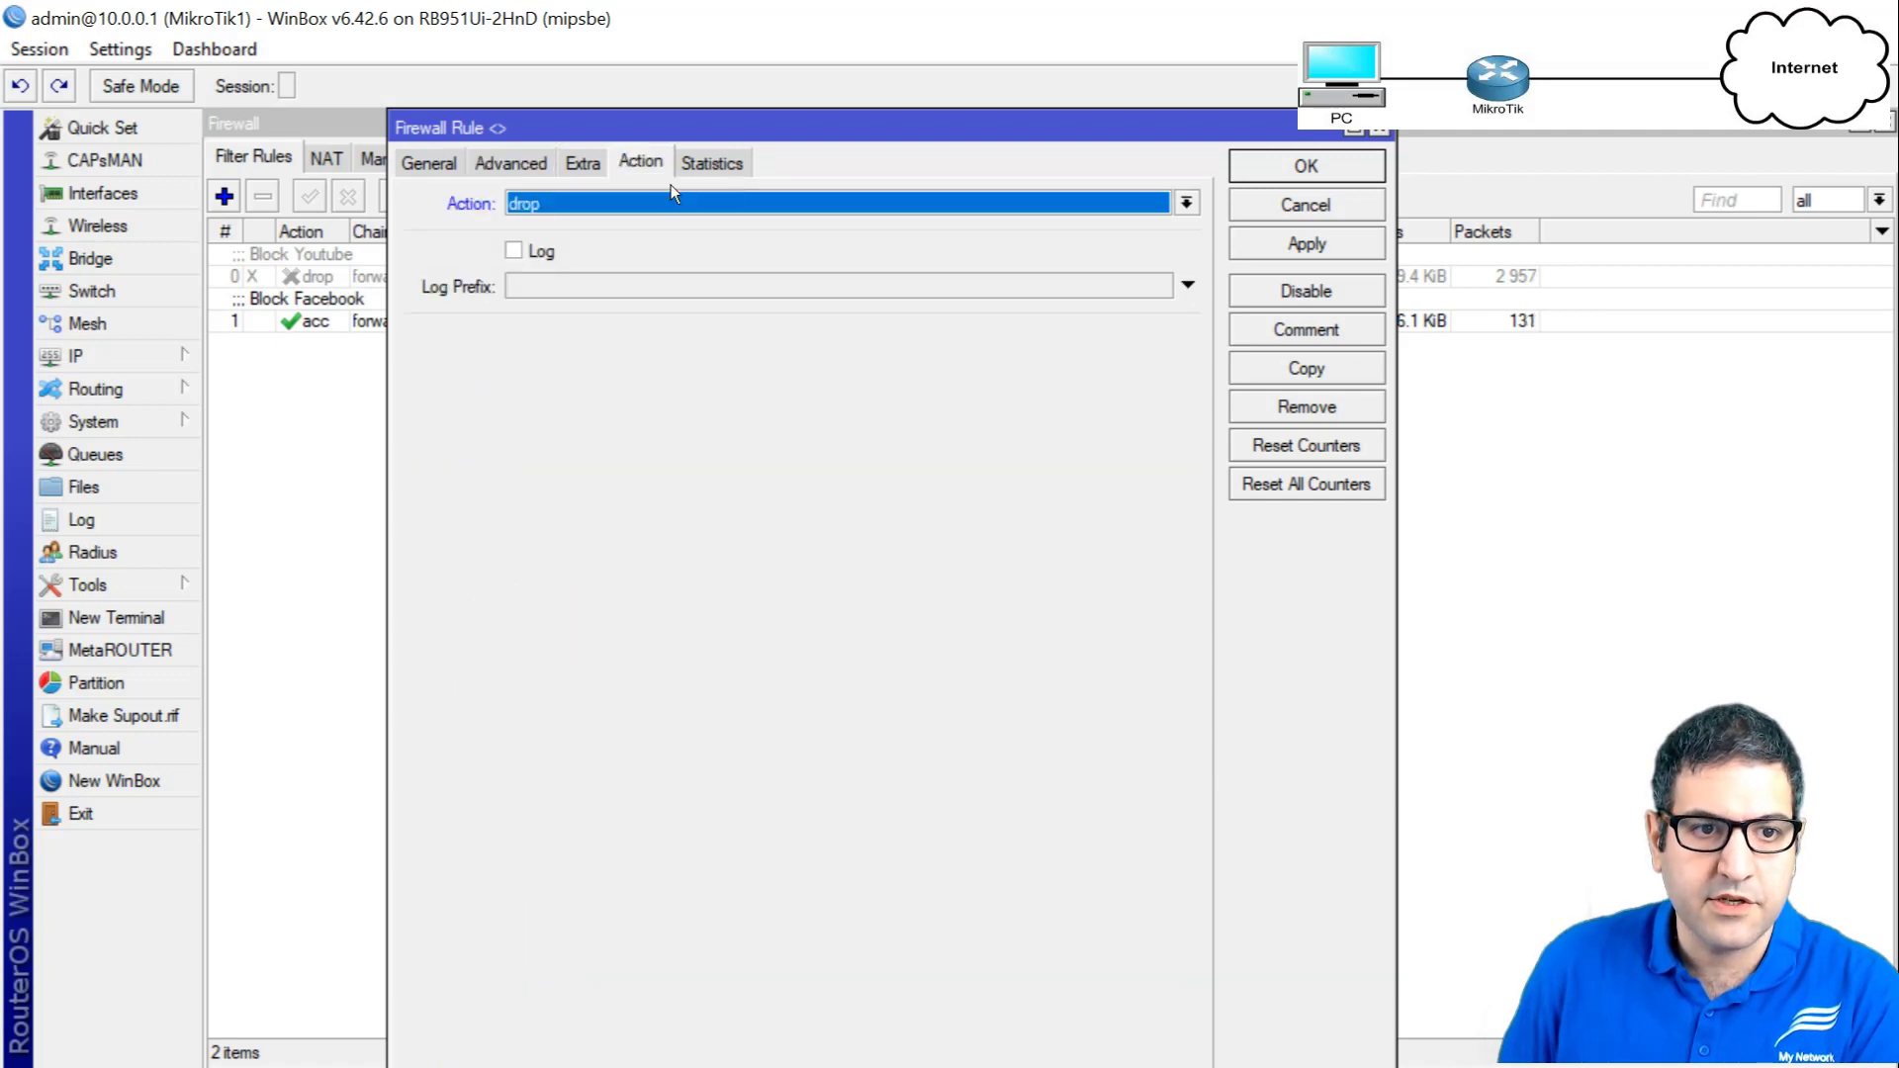
{"action": "left_click", "coordinate": [639, 161]}
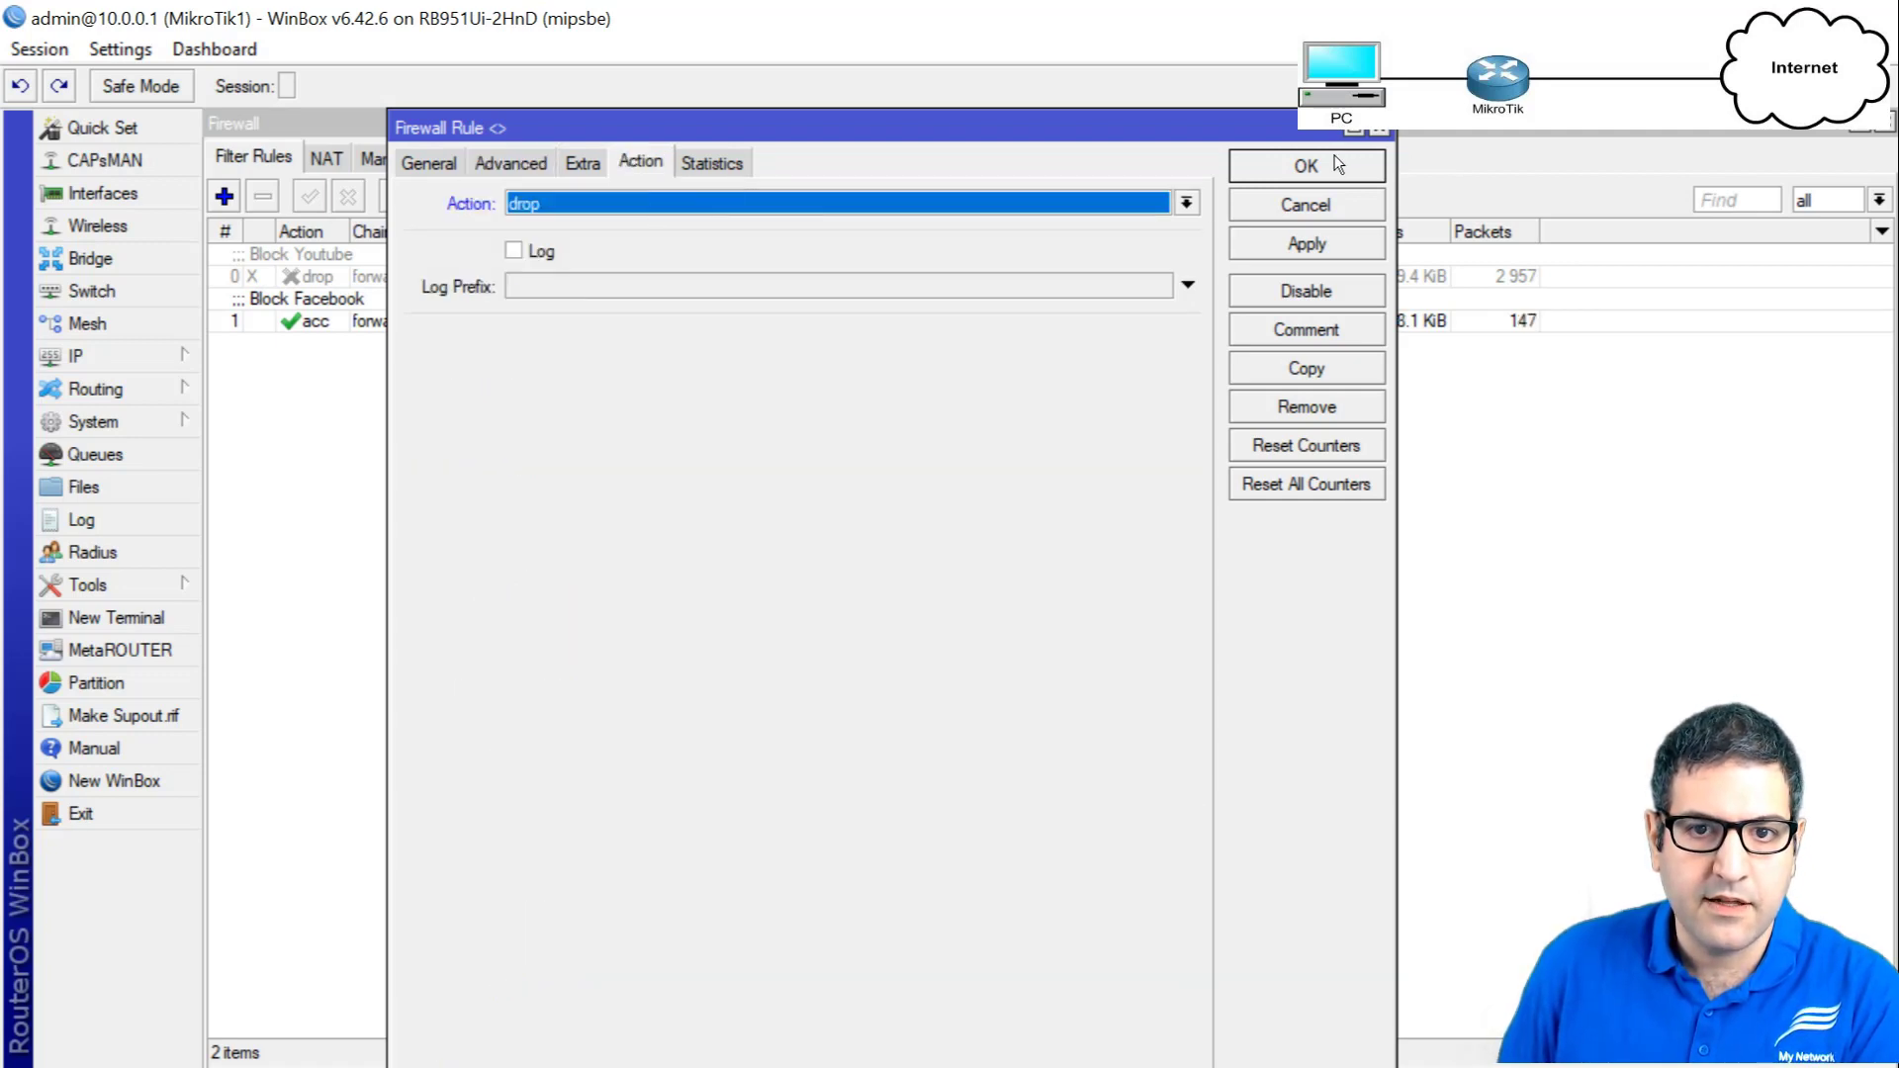
{"action": "left_click", "coordinate": [1306, 165]}
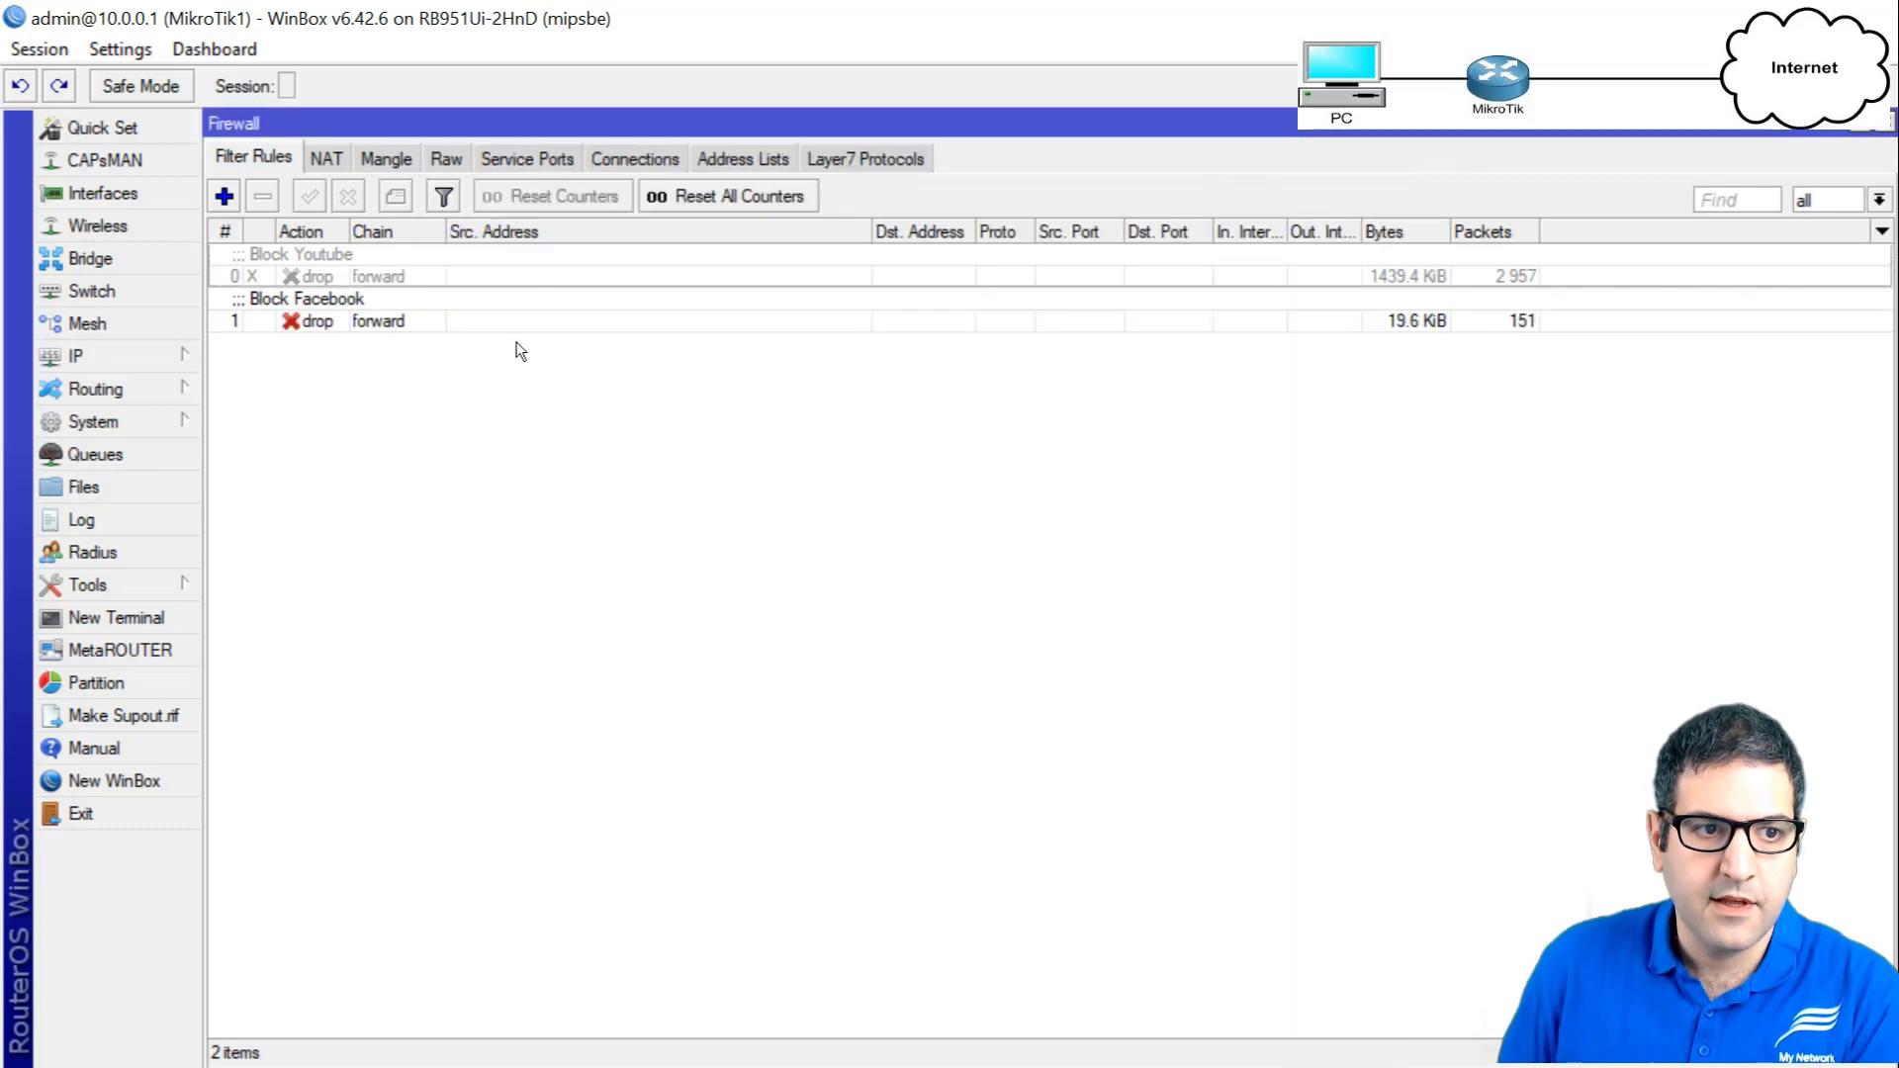
{"action": "key", "text": "alt+Tab"}
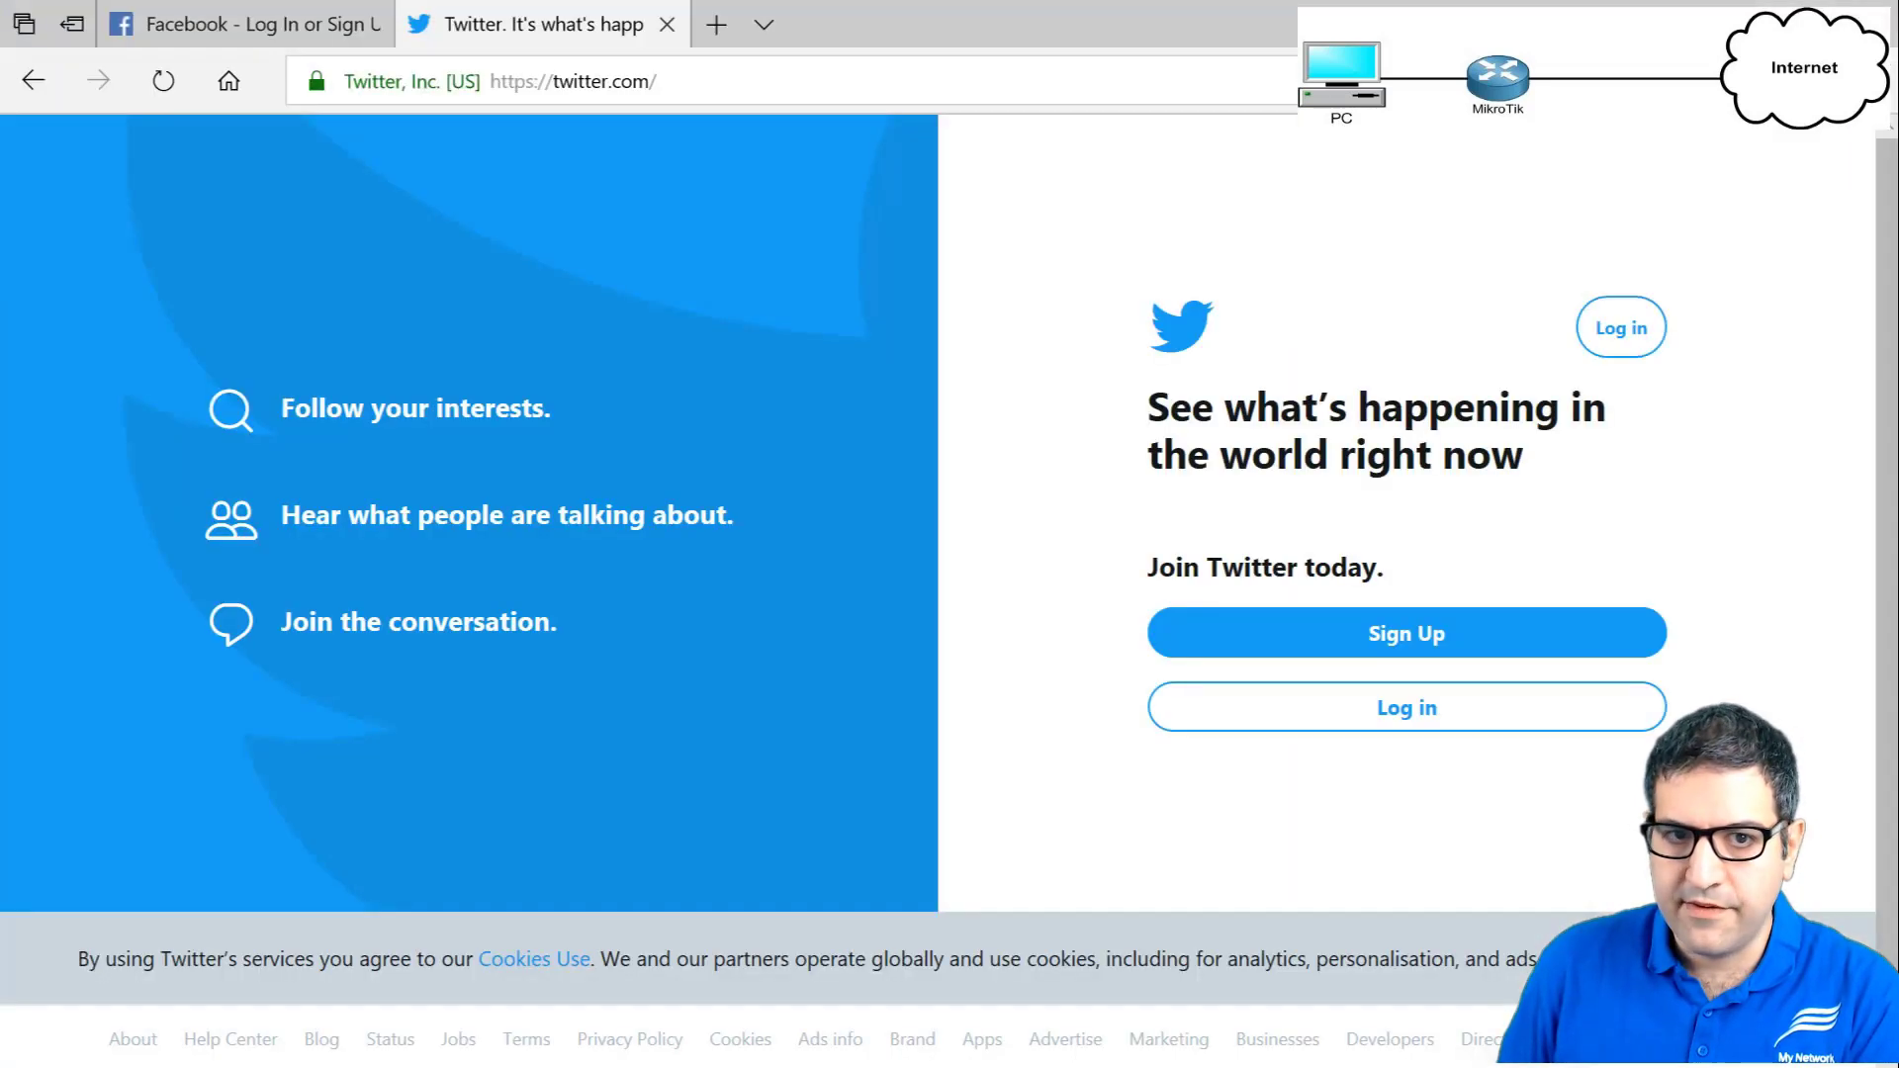
Reload facebook.com in a fresh browser tab to test the block, and check the Block Facebook rule's traffic counters in WinBox.
{"action": "left_click", "coordinate": [372, 28]}
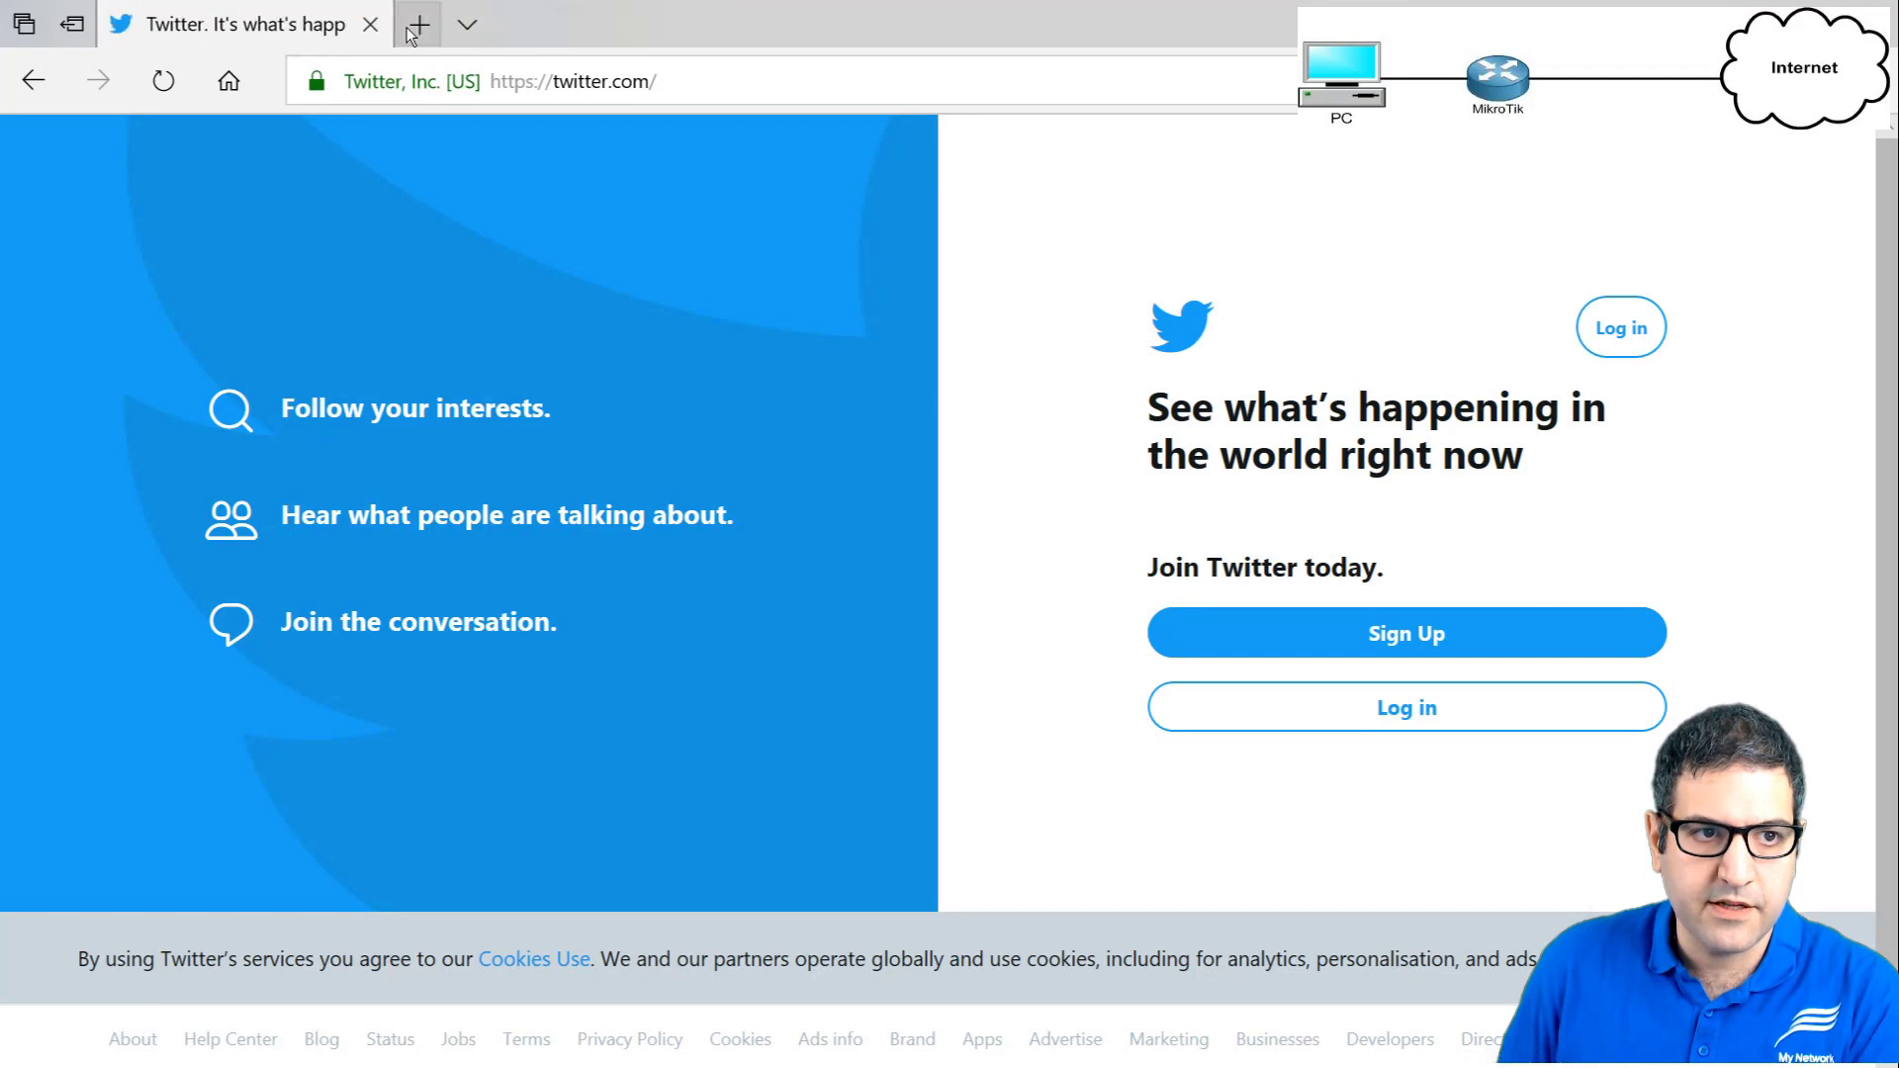
{"action": "left_click", "coordinate": [417, 24]}
{"action": "type", "text": "facebook.com/"}
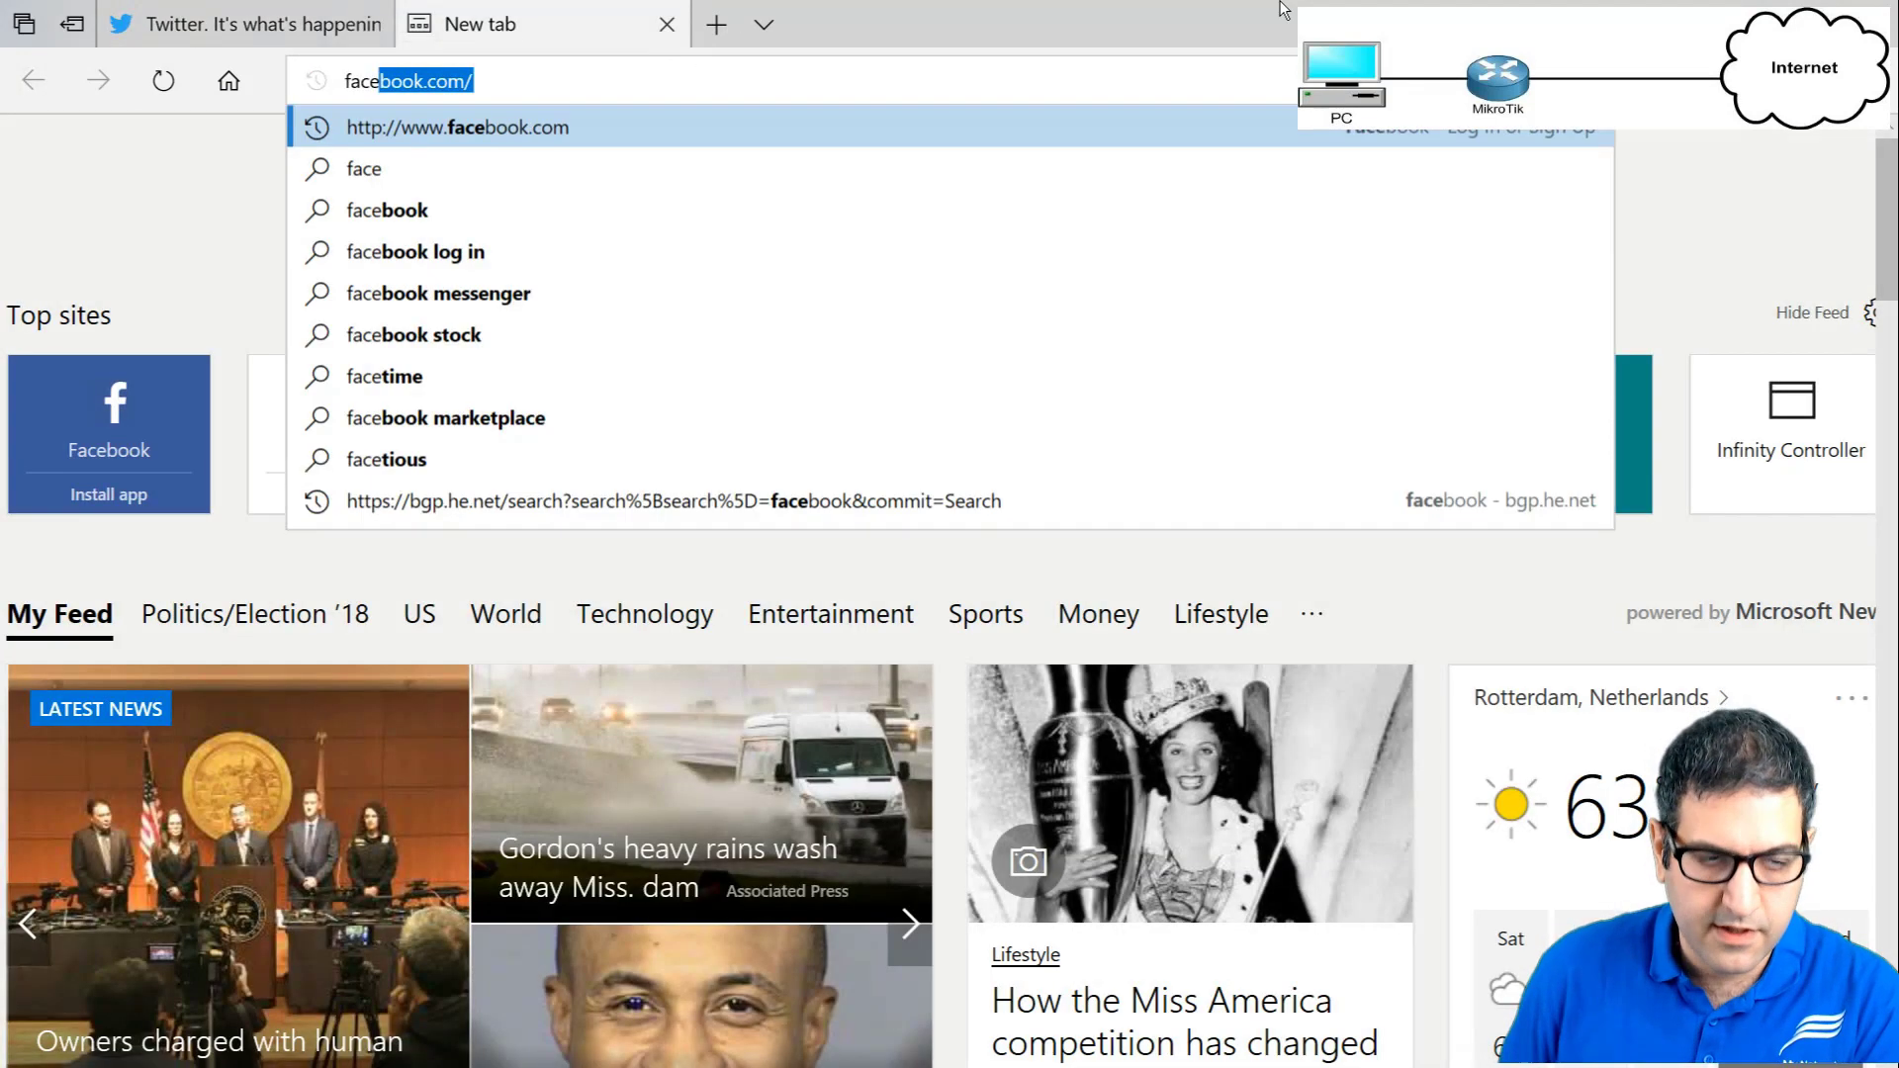
{"action": "key", "text": "Return"}
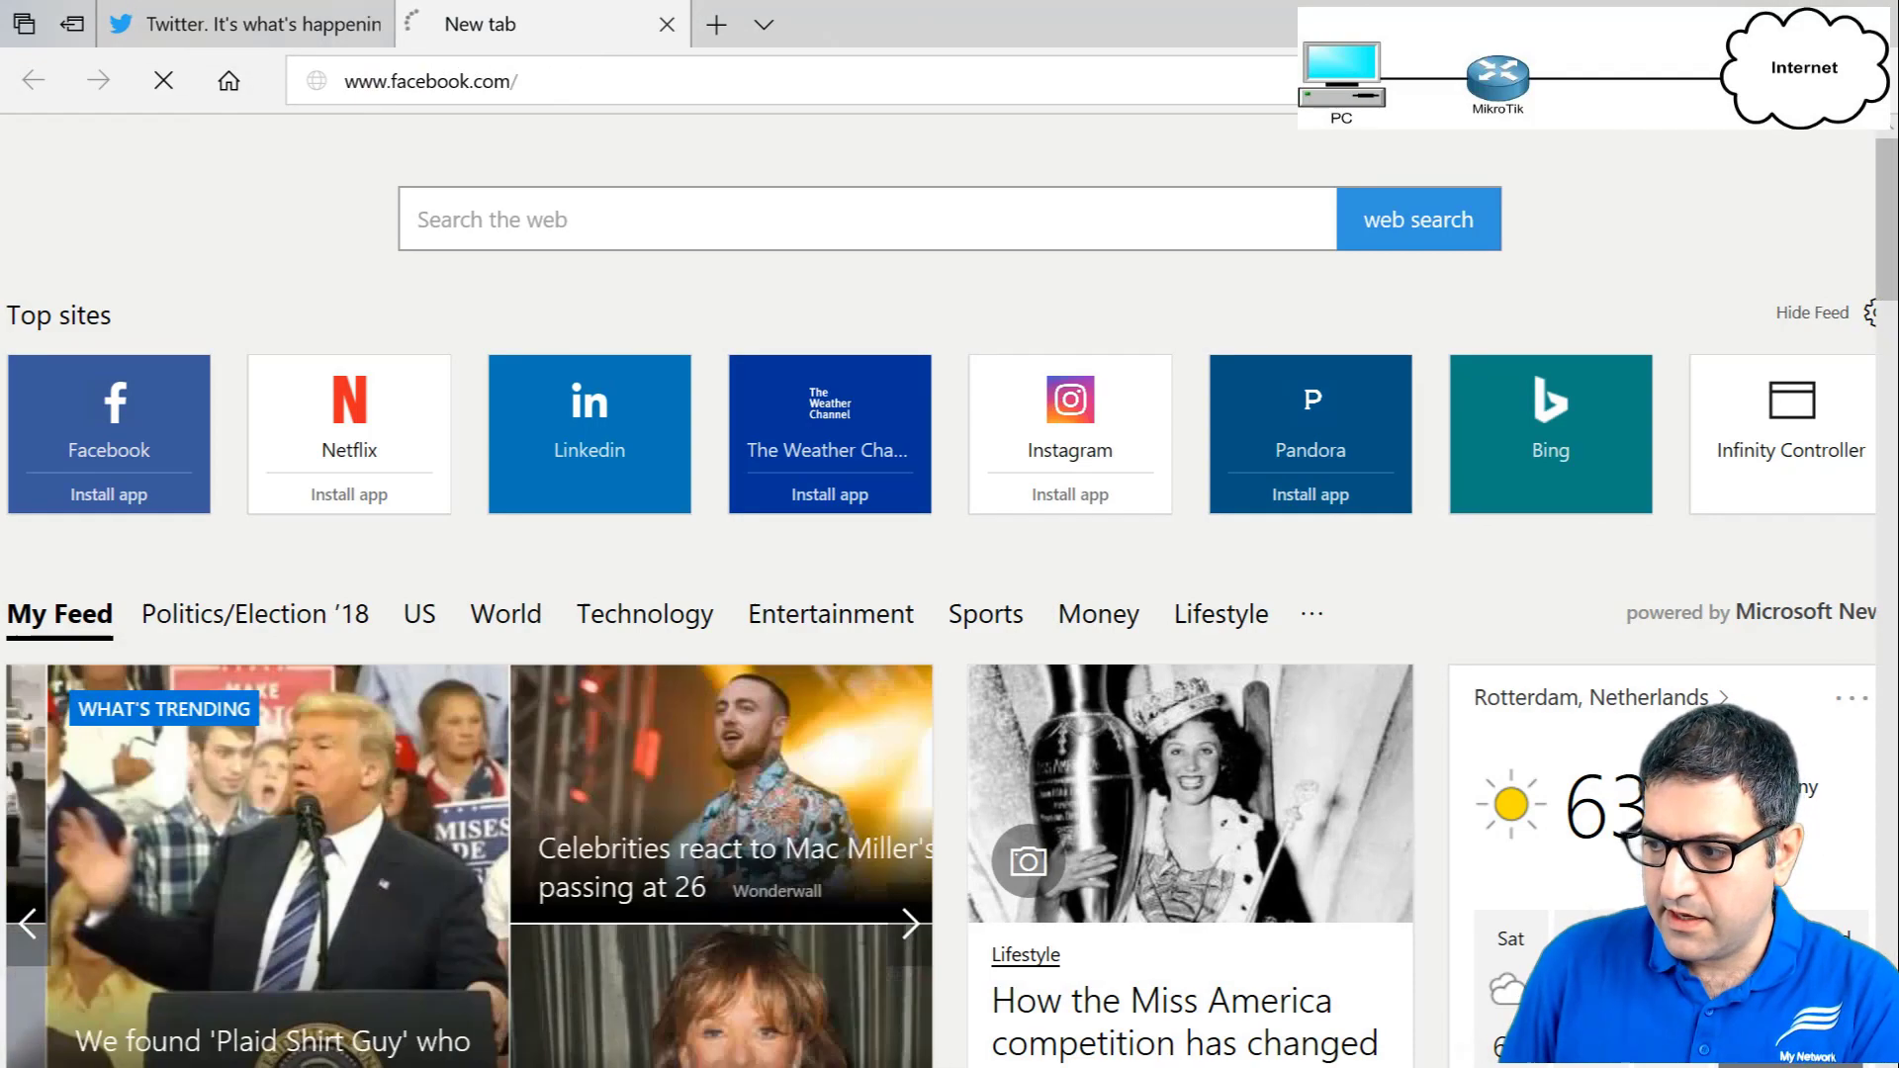
{"action": "key", "text": "alt+Tab"}
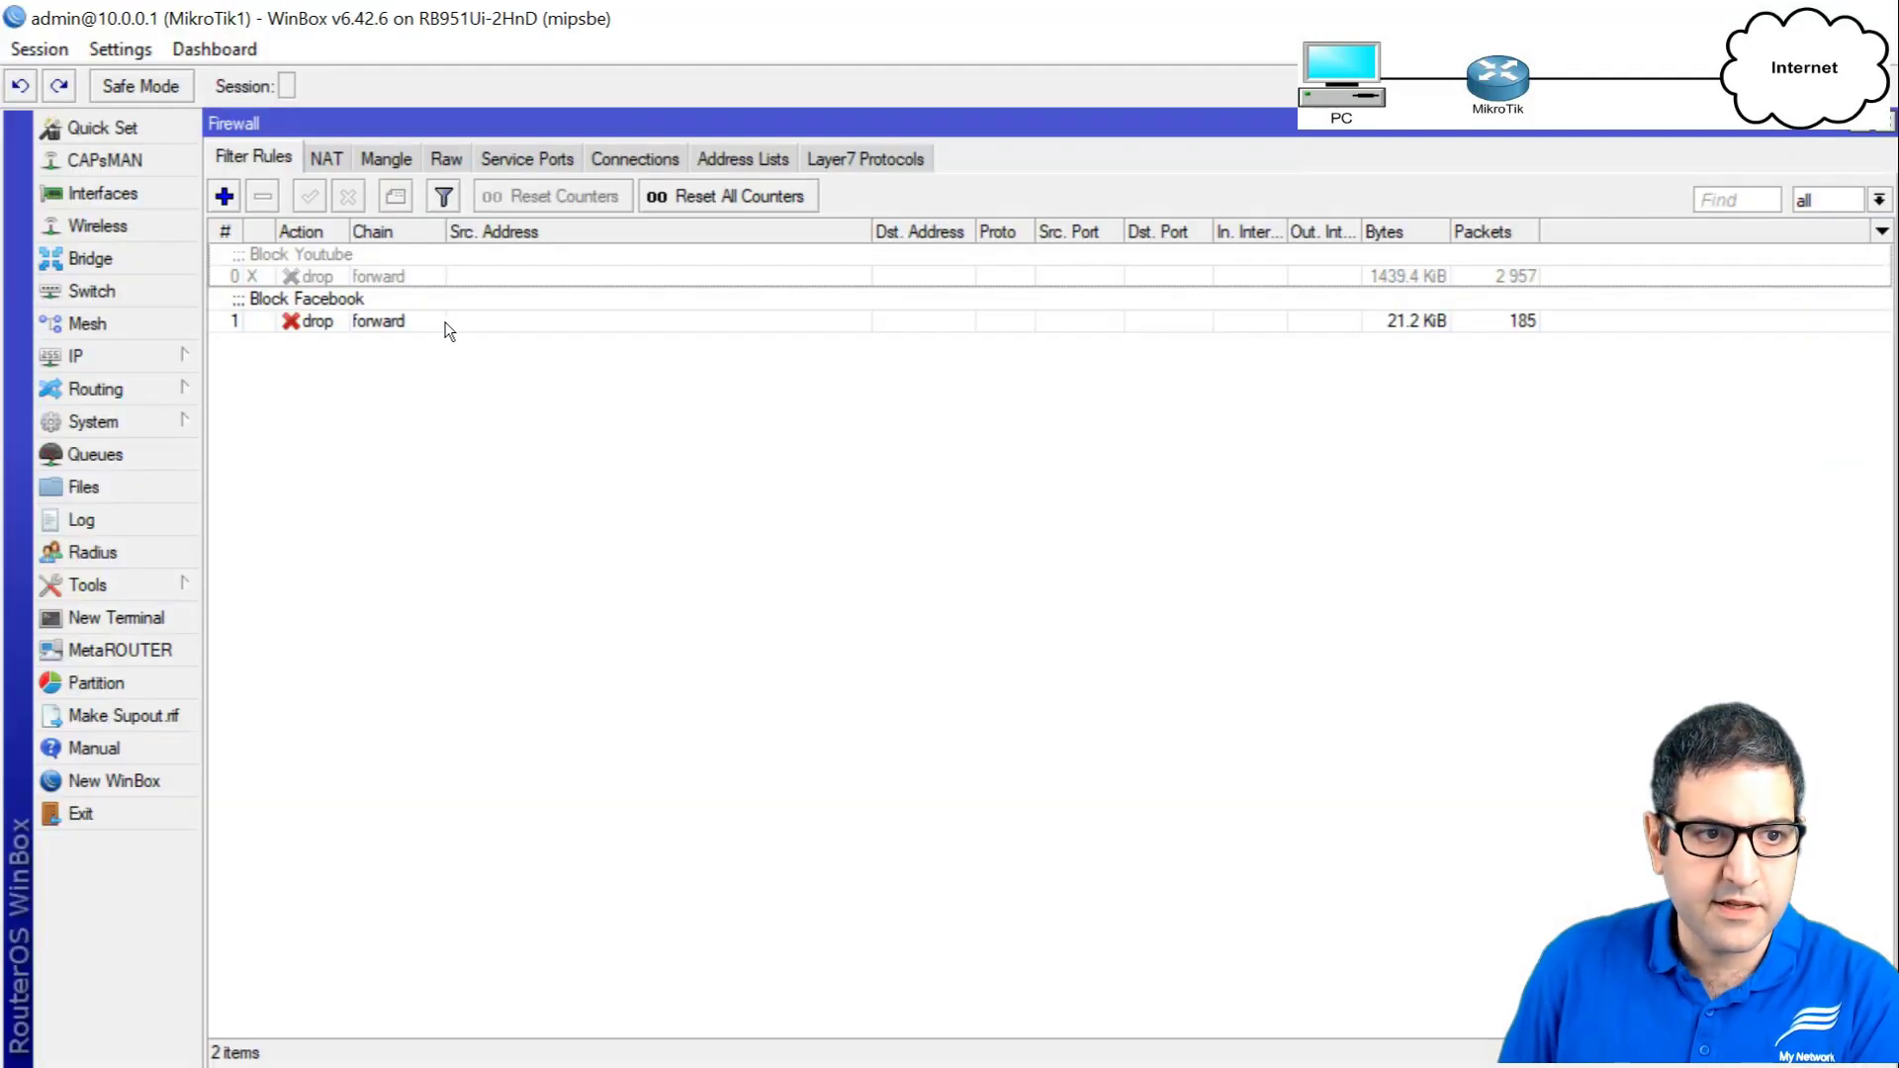
{"action": "left_click", "coordinate": [368, 309]}
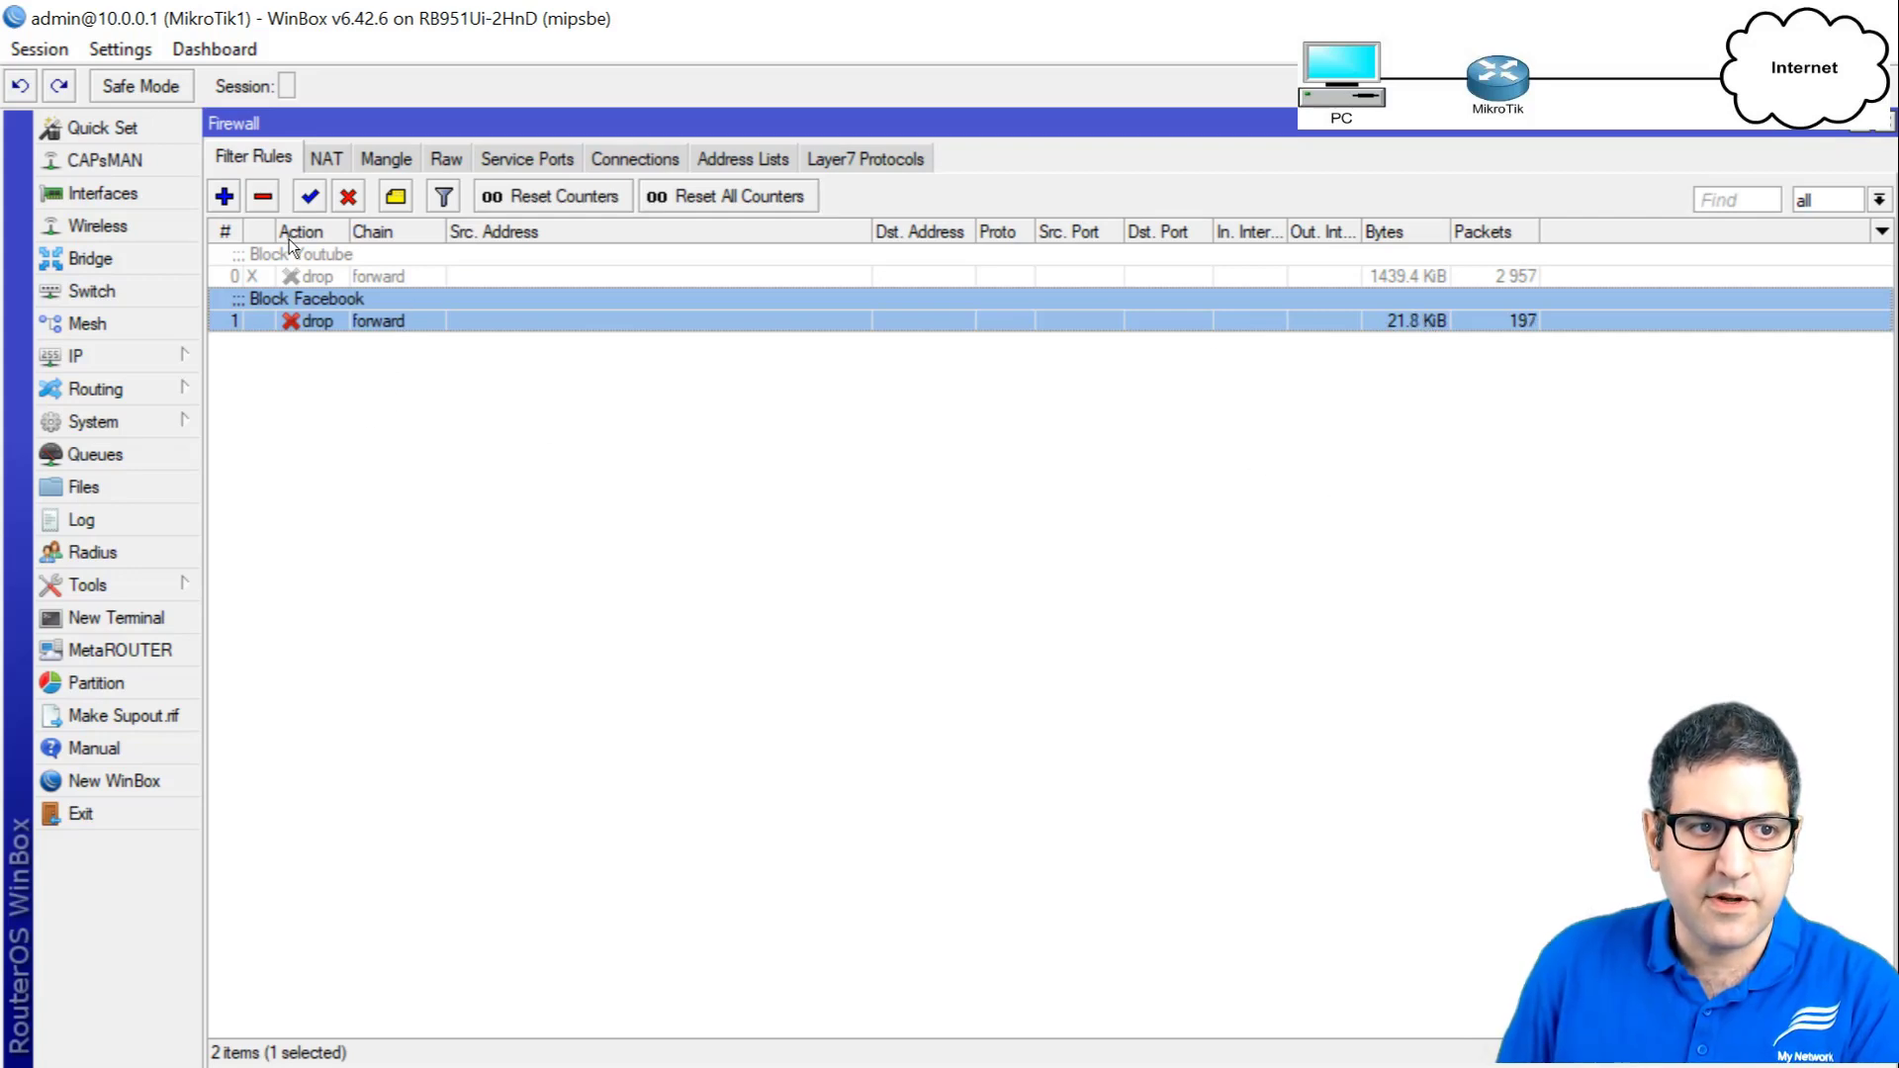
Start another firewall filter rule on the forward chain with Twitter as the destination address list.
{"action": "left_click", "coordinate": [225, 197]}
{"action": "left_click", "coordinate": [408, 170]}
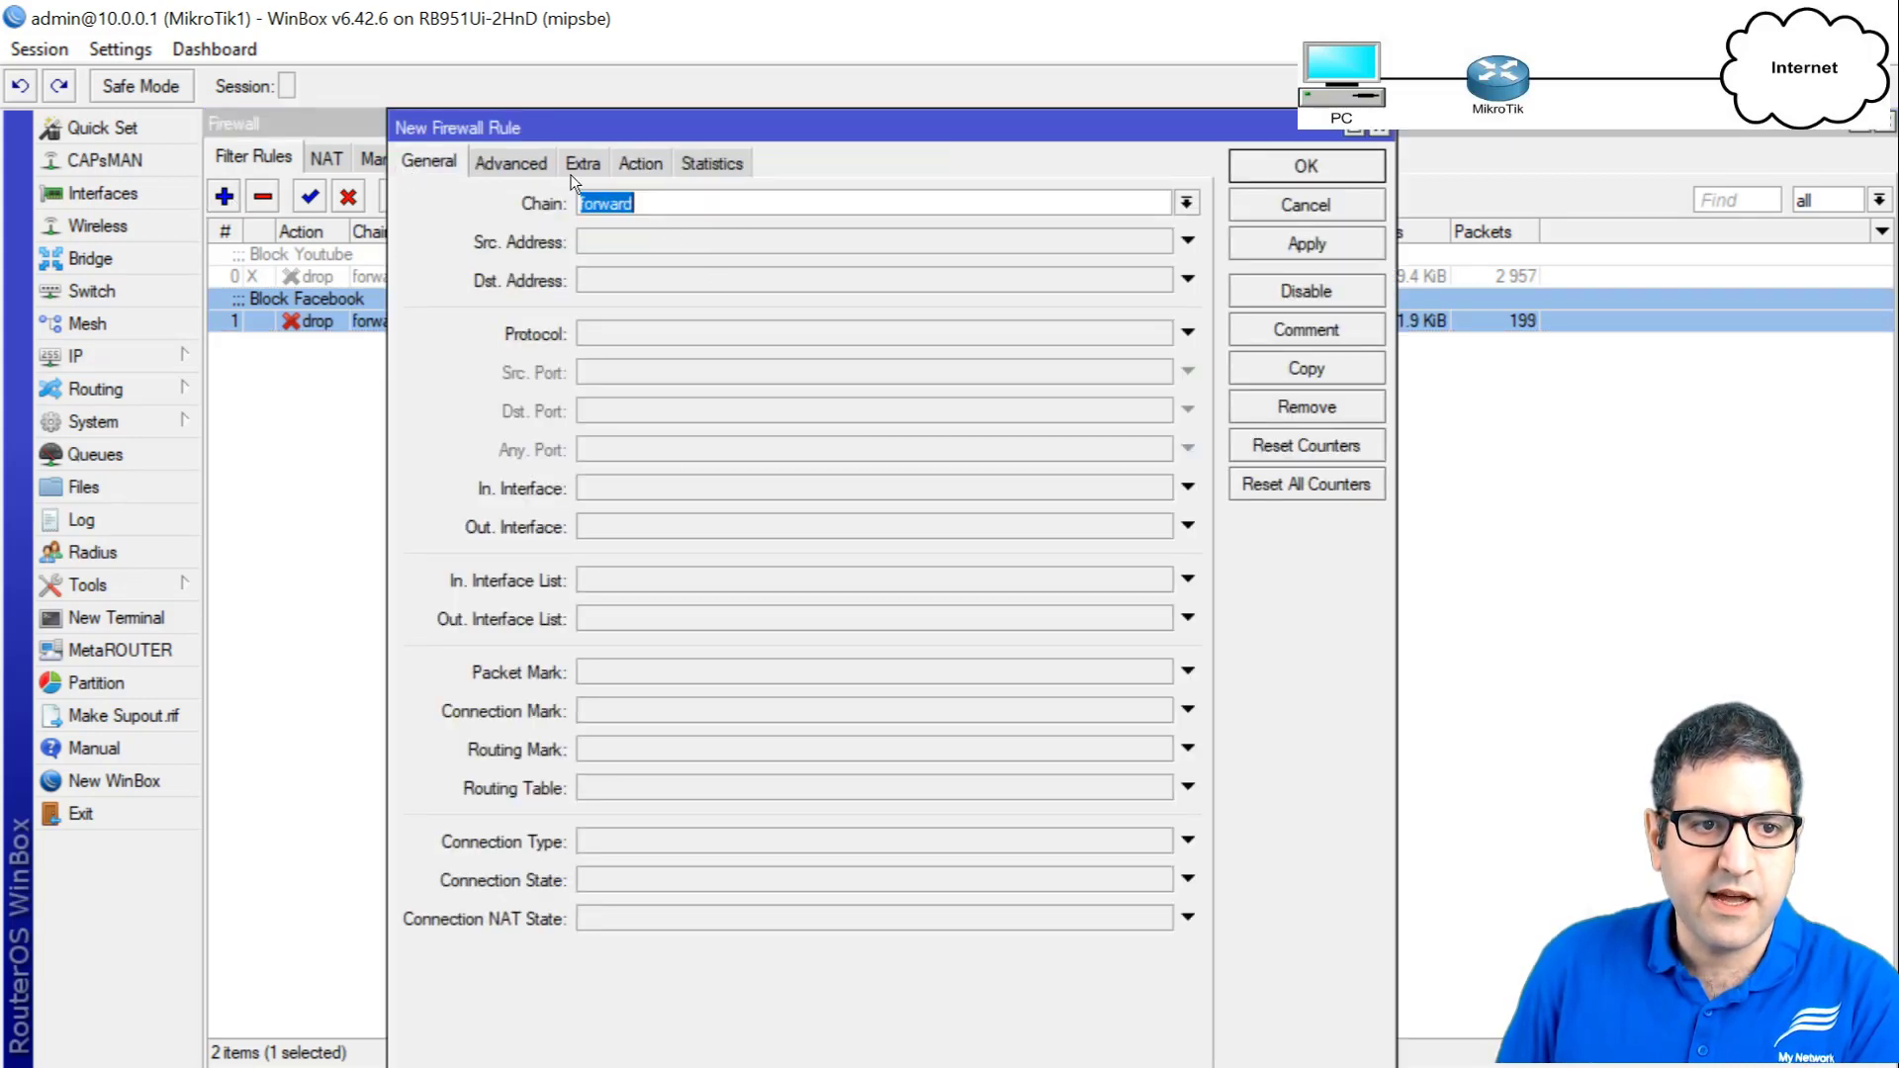
{"action": "left_click", "coordinate": [532, 169]}
{"action": "left_click", "coordinate": [660, 246]}
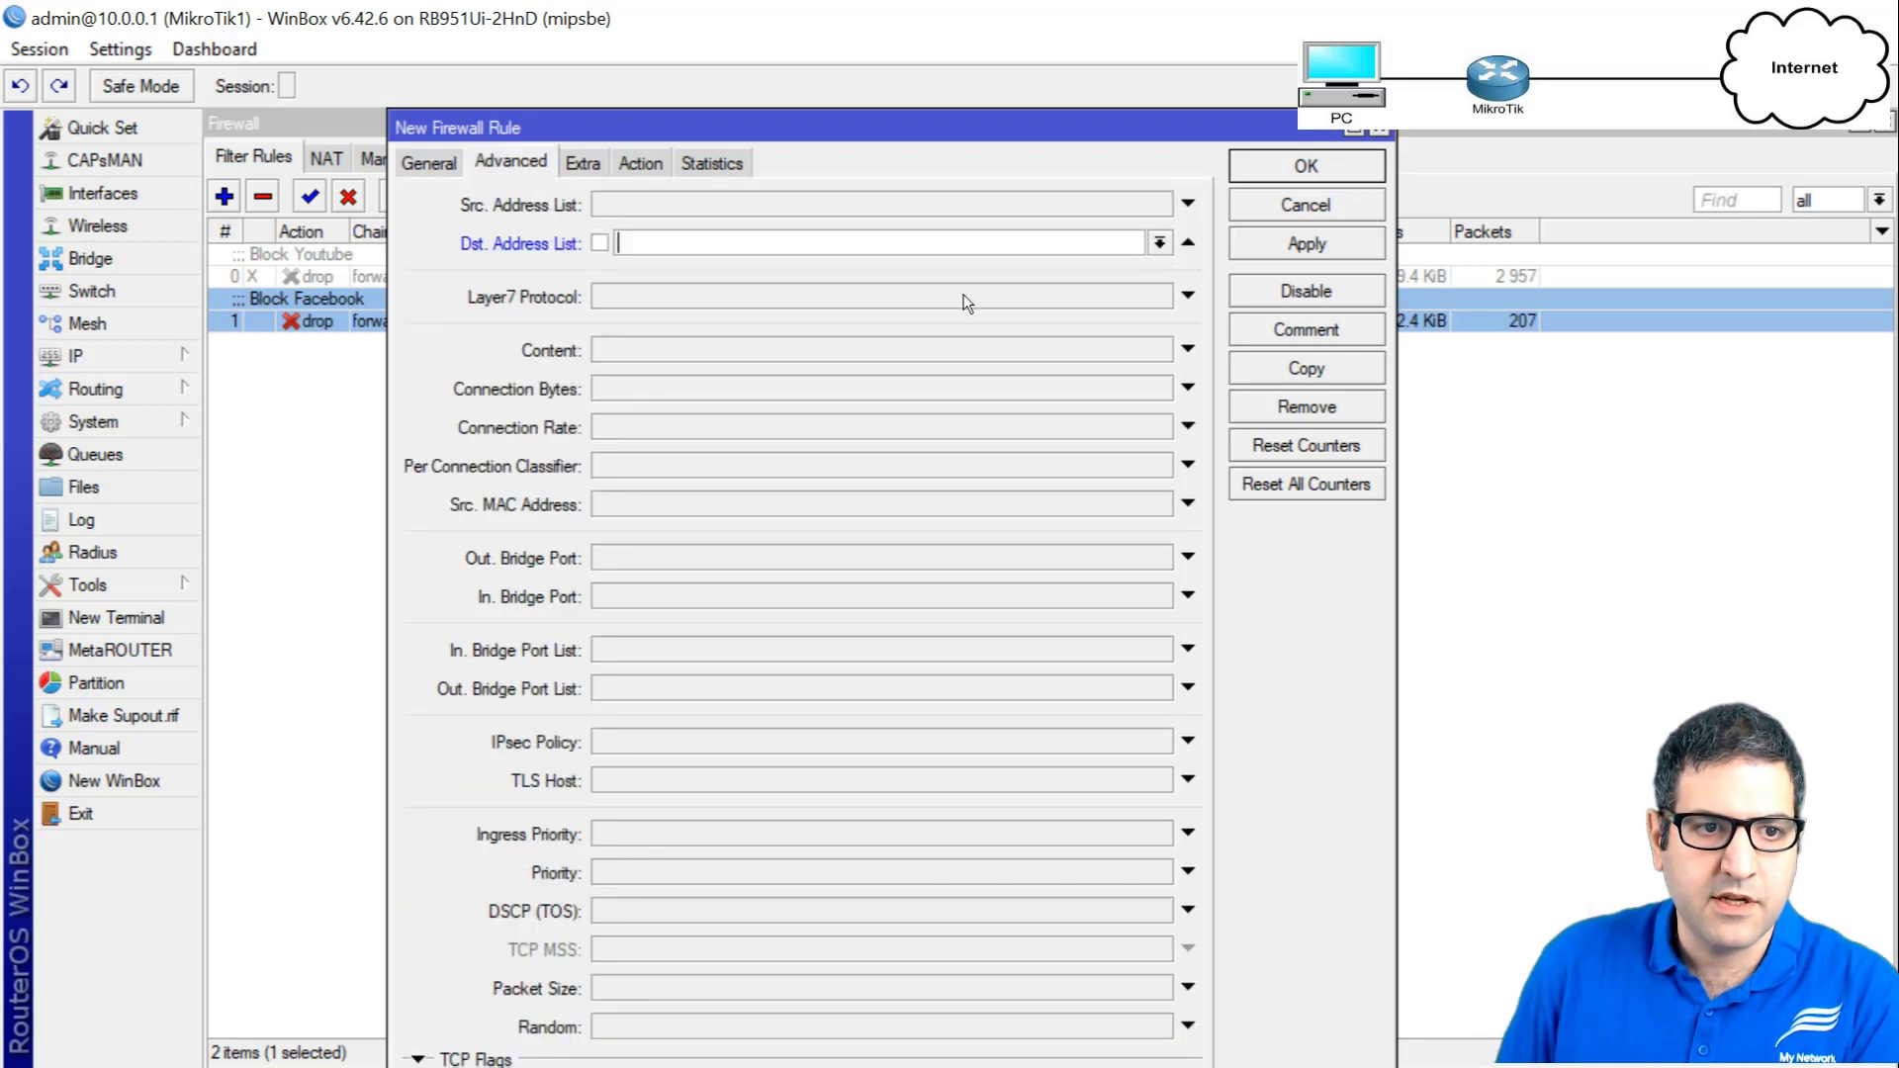
{"action": "left_click", "coordinate": [1161, 249]}
{"action": "left_click", "coordinate": [1085, 287]}
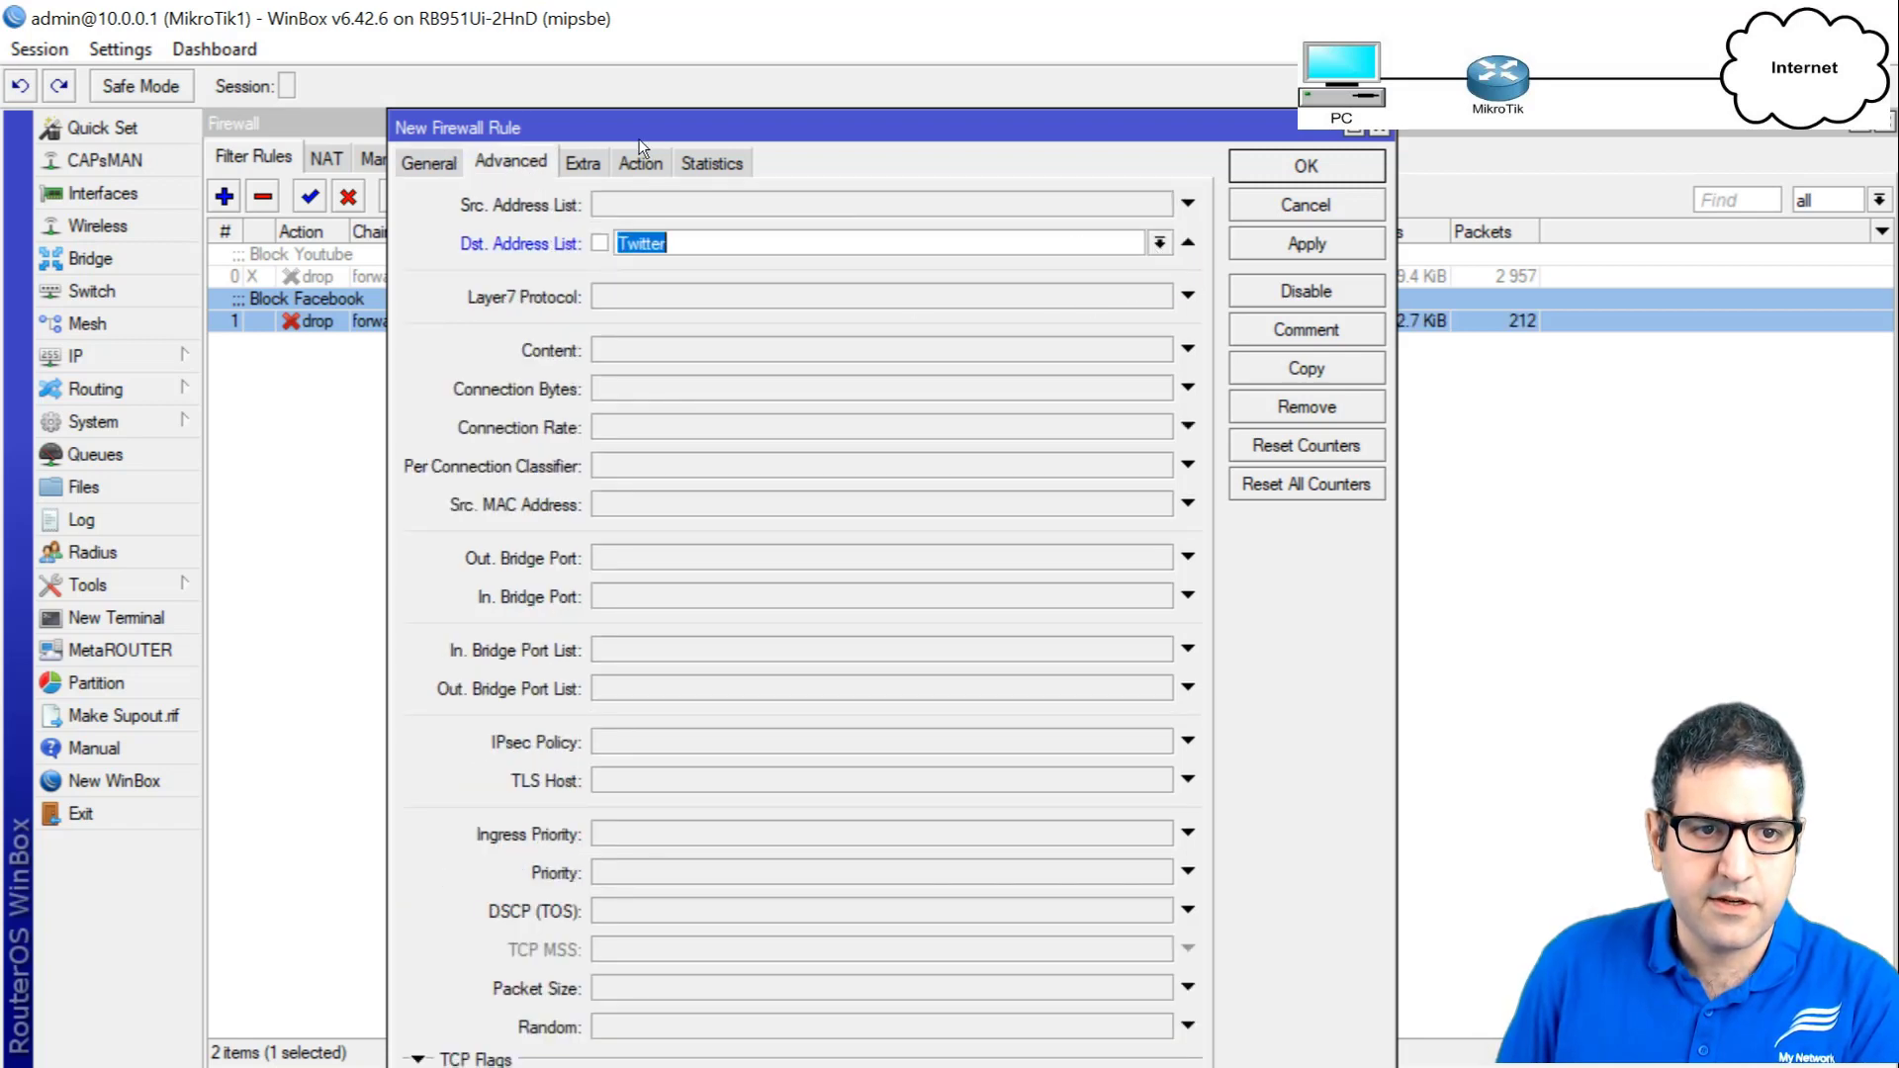
Set the Twitter rule's action to drop and save the rule.
{"action": "left_click", "coordinate": [652, 166]}
{"action": "left_click", "coordinate": [718, 201]}
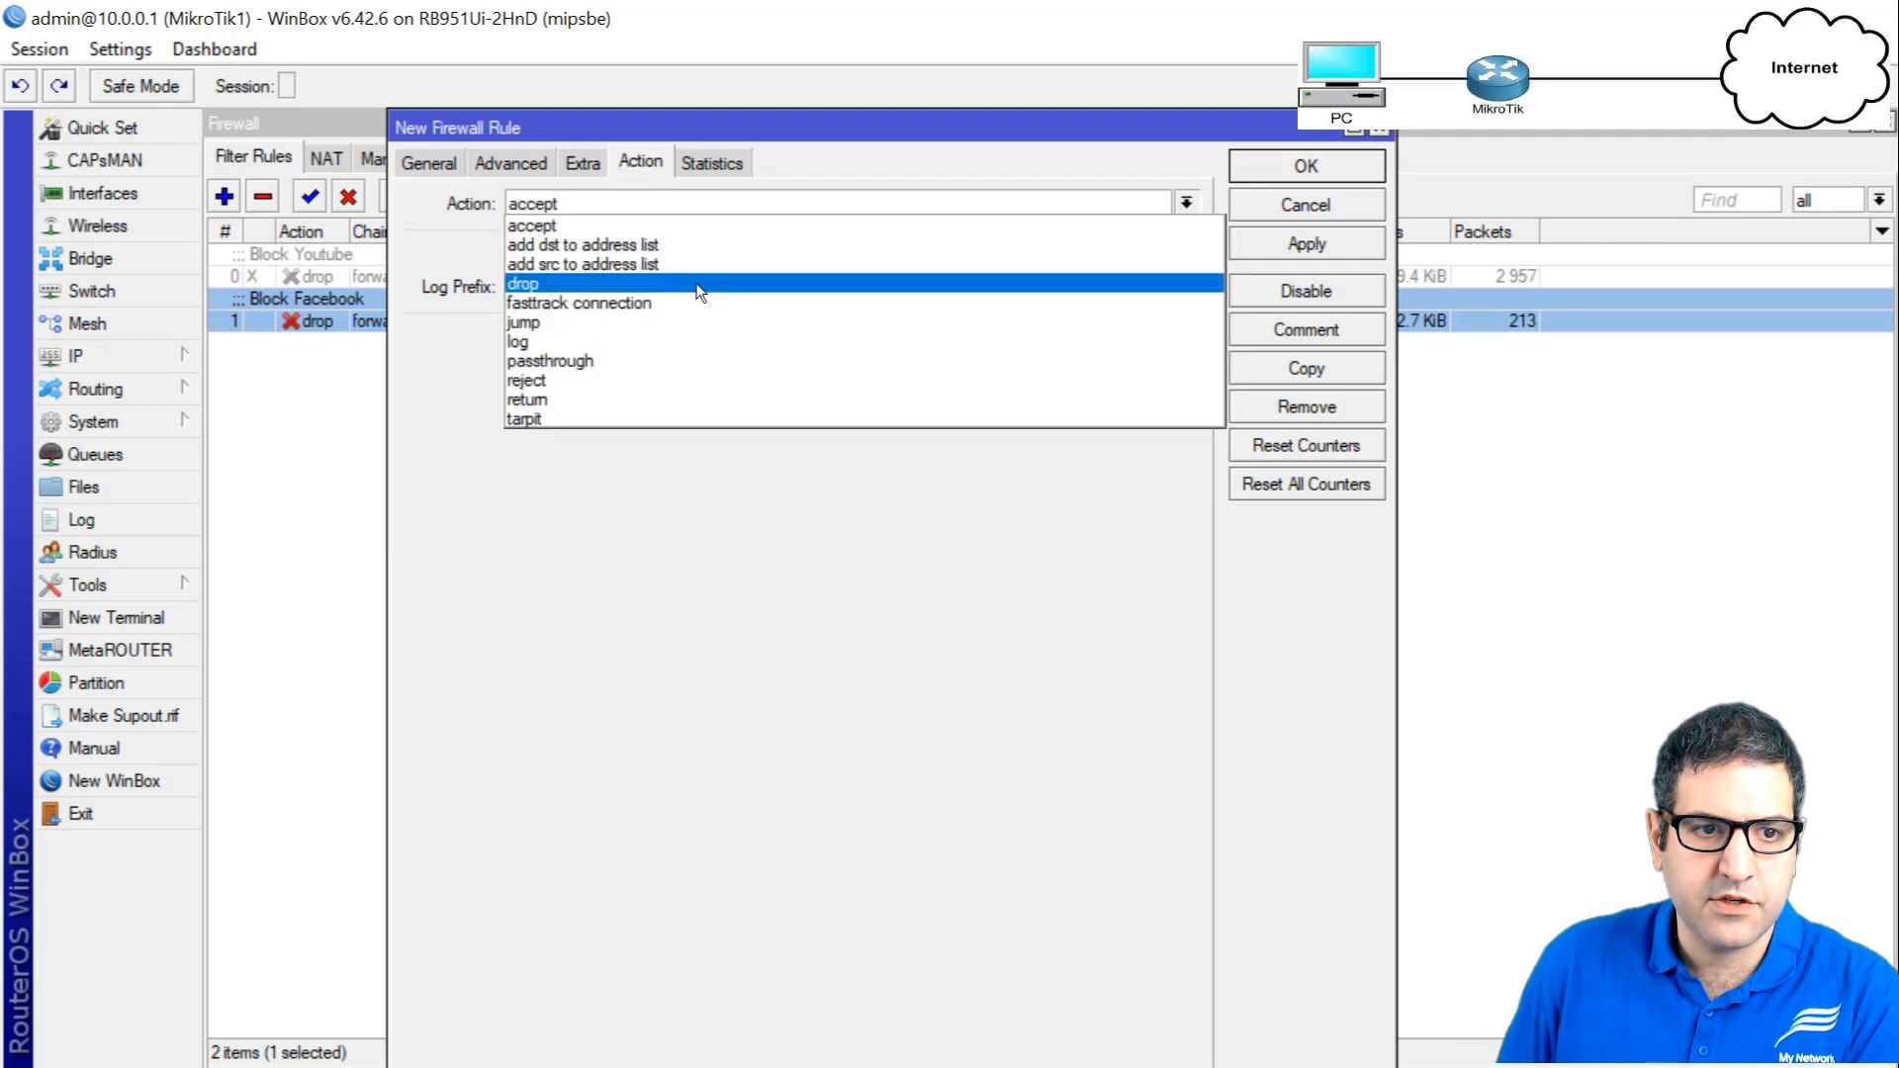
{"action": "left_click", "coordinate": [650, 288]}
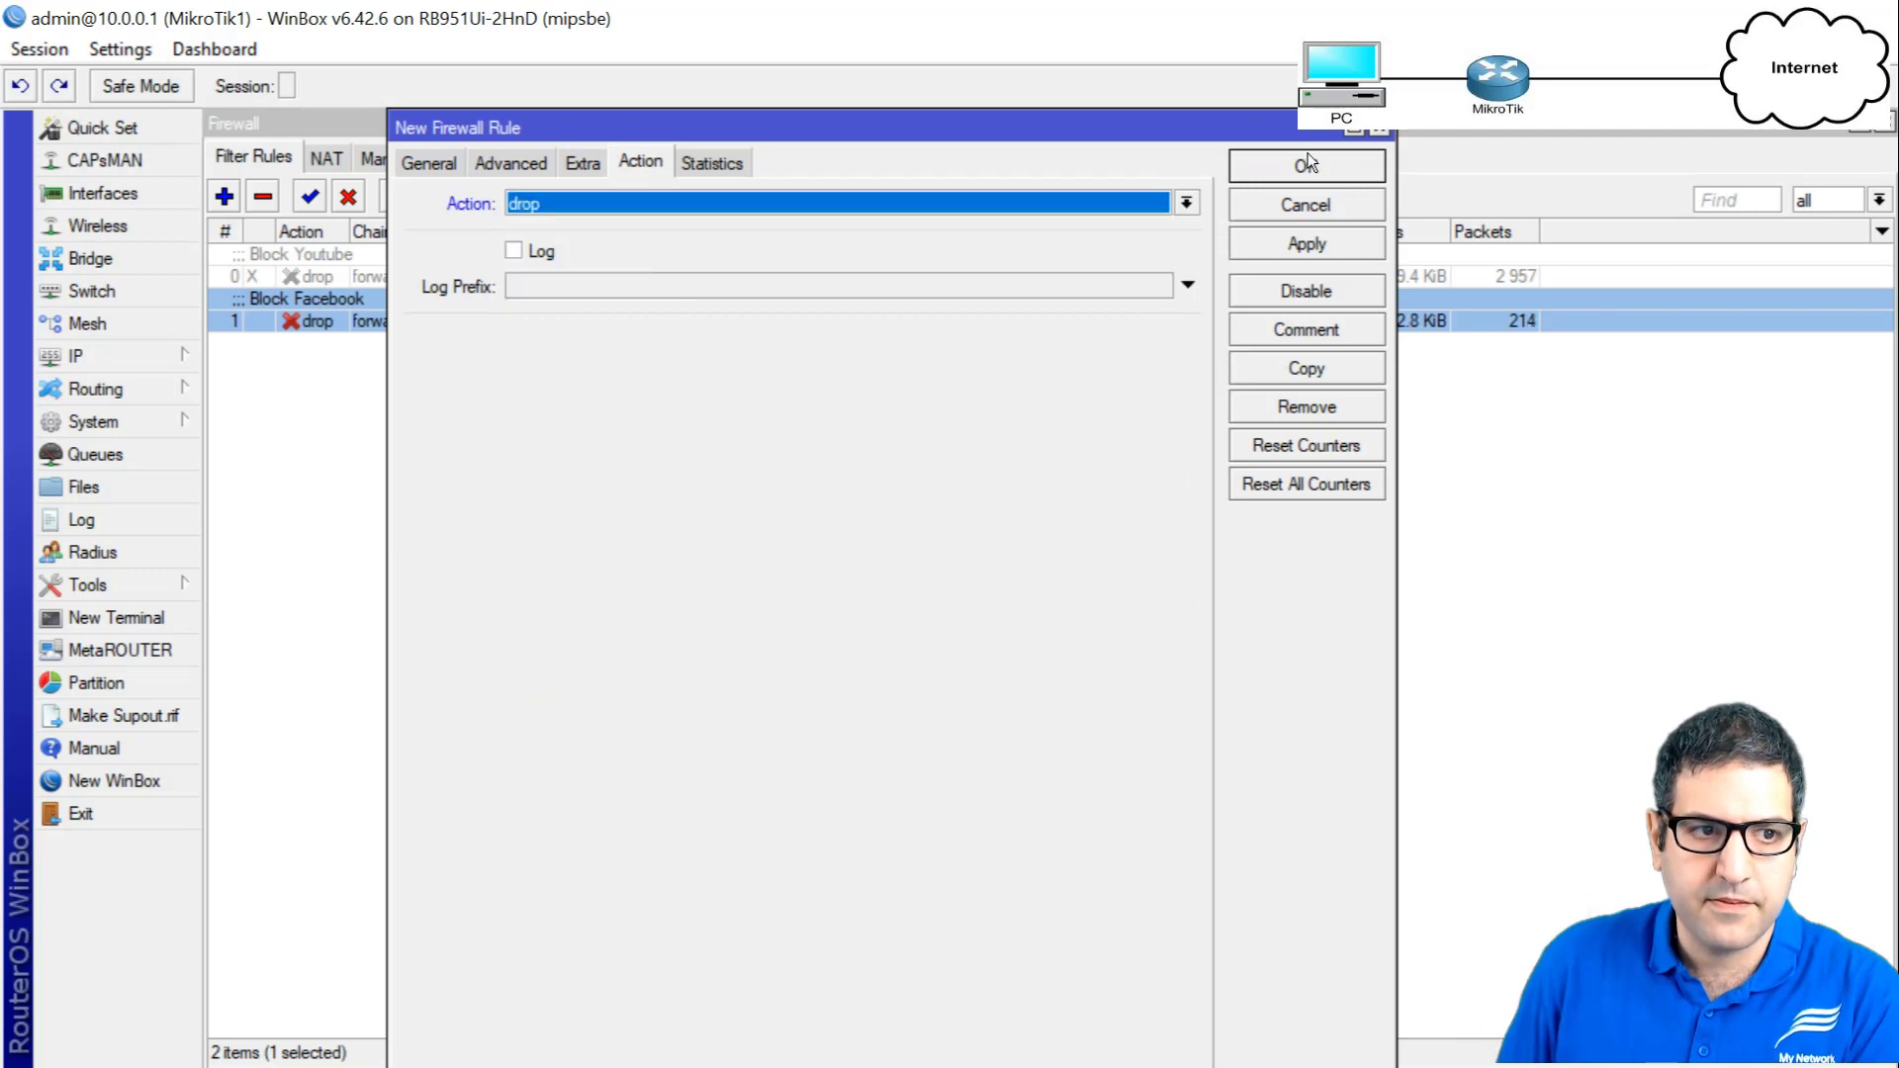
{"action": "left_click", "coordinate": [1307, 164]}
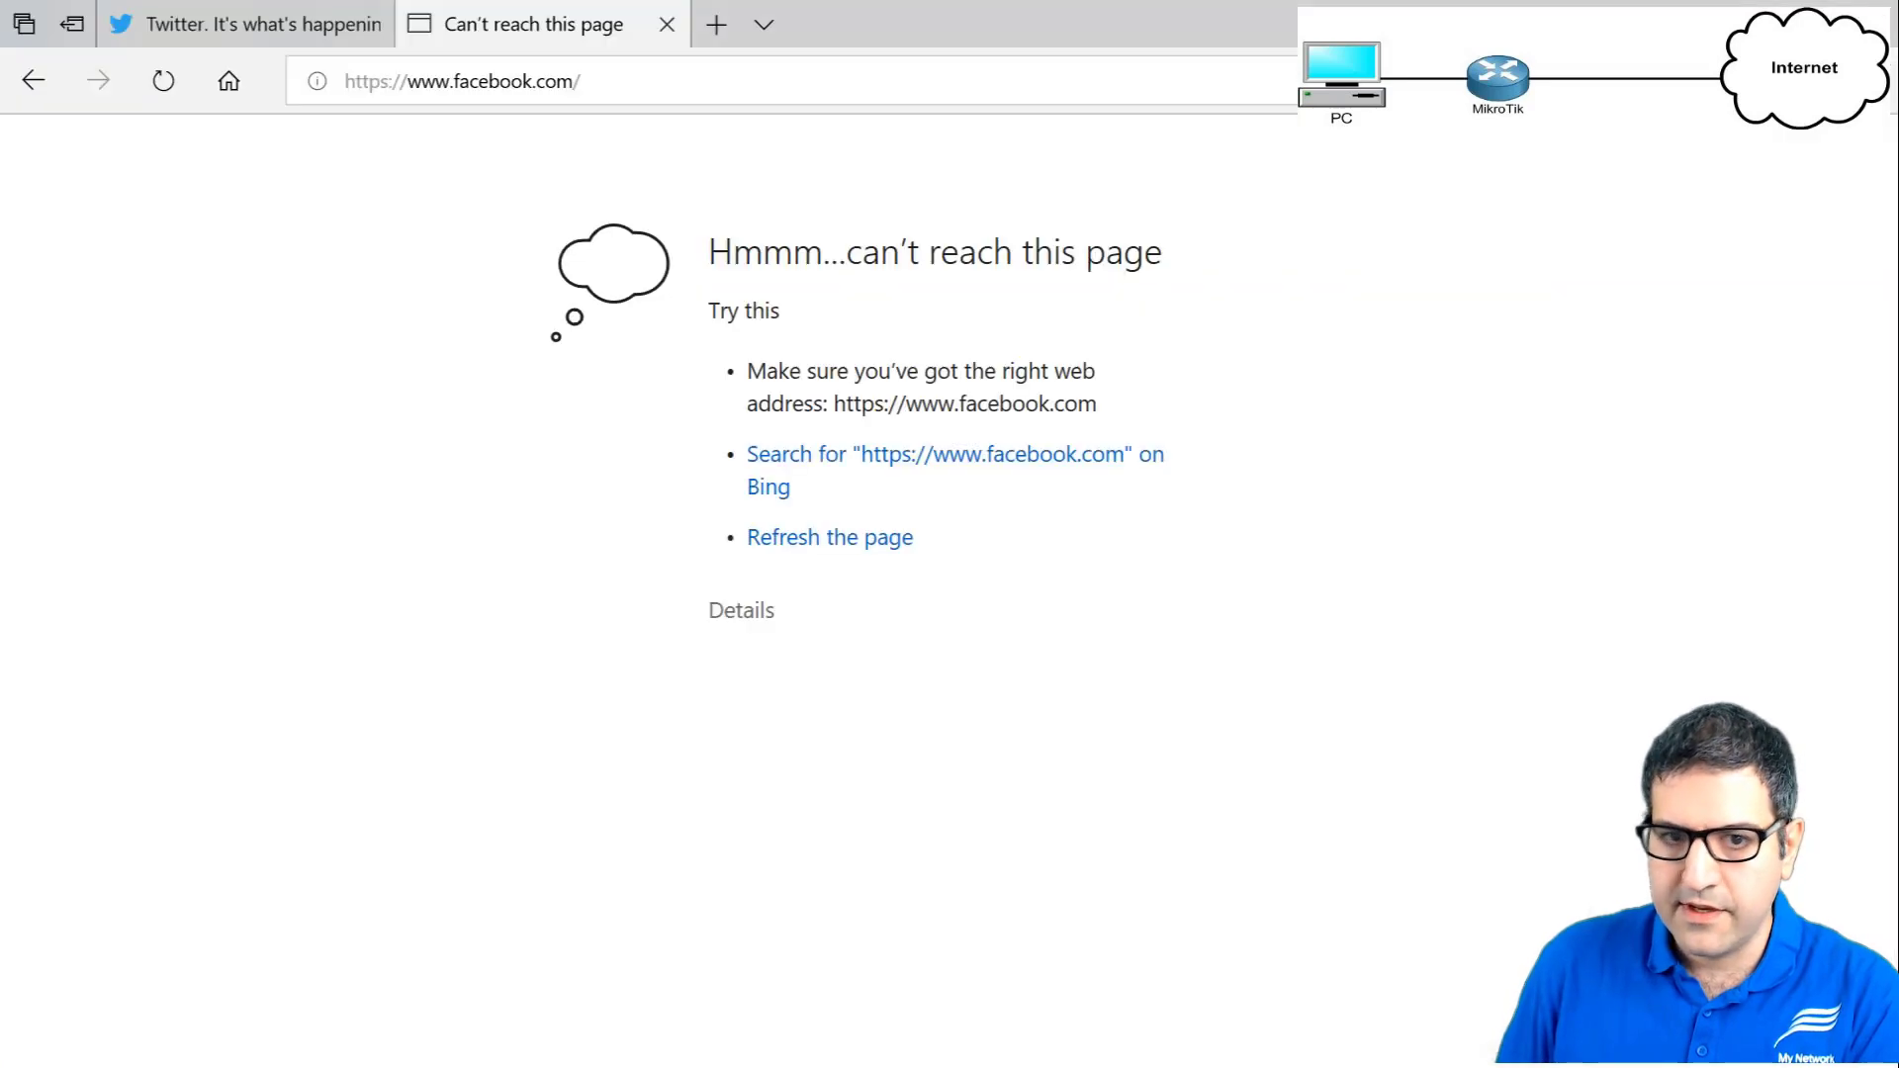
Reload twitter.com in a fresh browser tab to test the block, and check the new drop rule's traffic counters in WinBox.
{"action": "left_click", "coordinate": [376, 25]}
{"action": "left_click", "coordinate": [411, 25]}
{"action": "type", "text": "twitter.com/"}
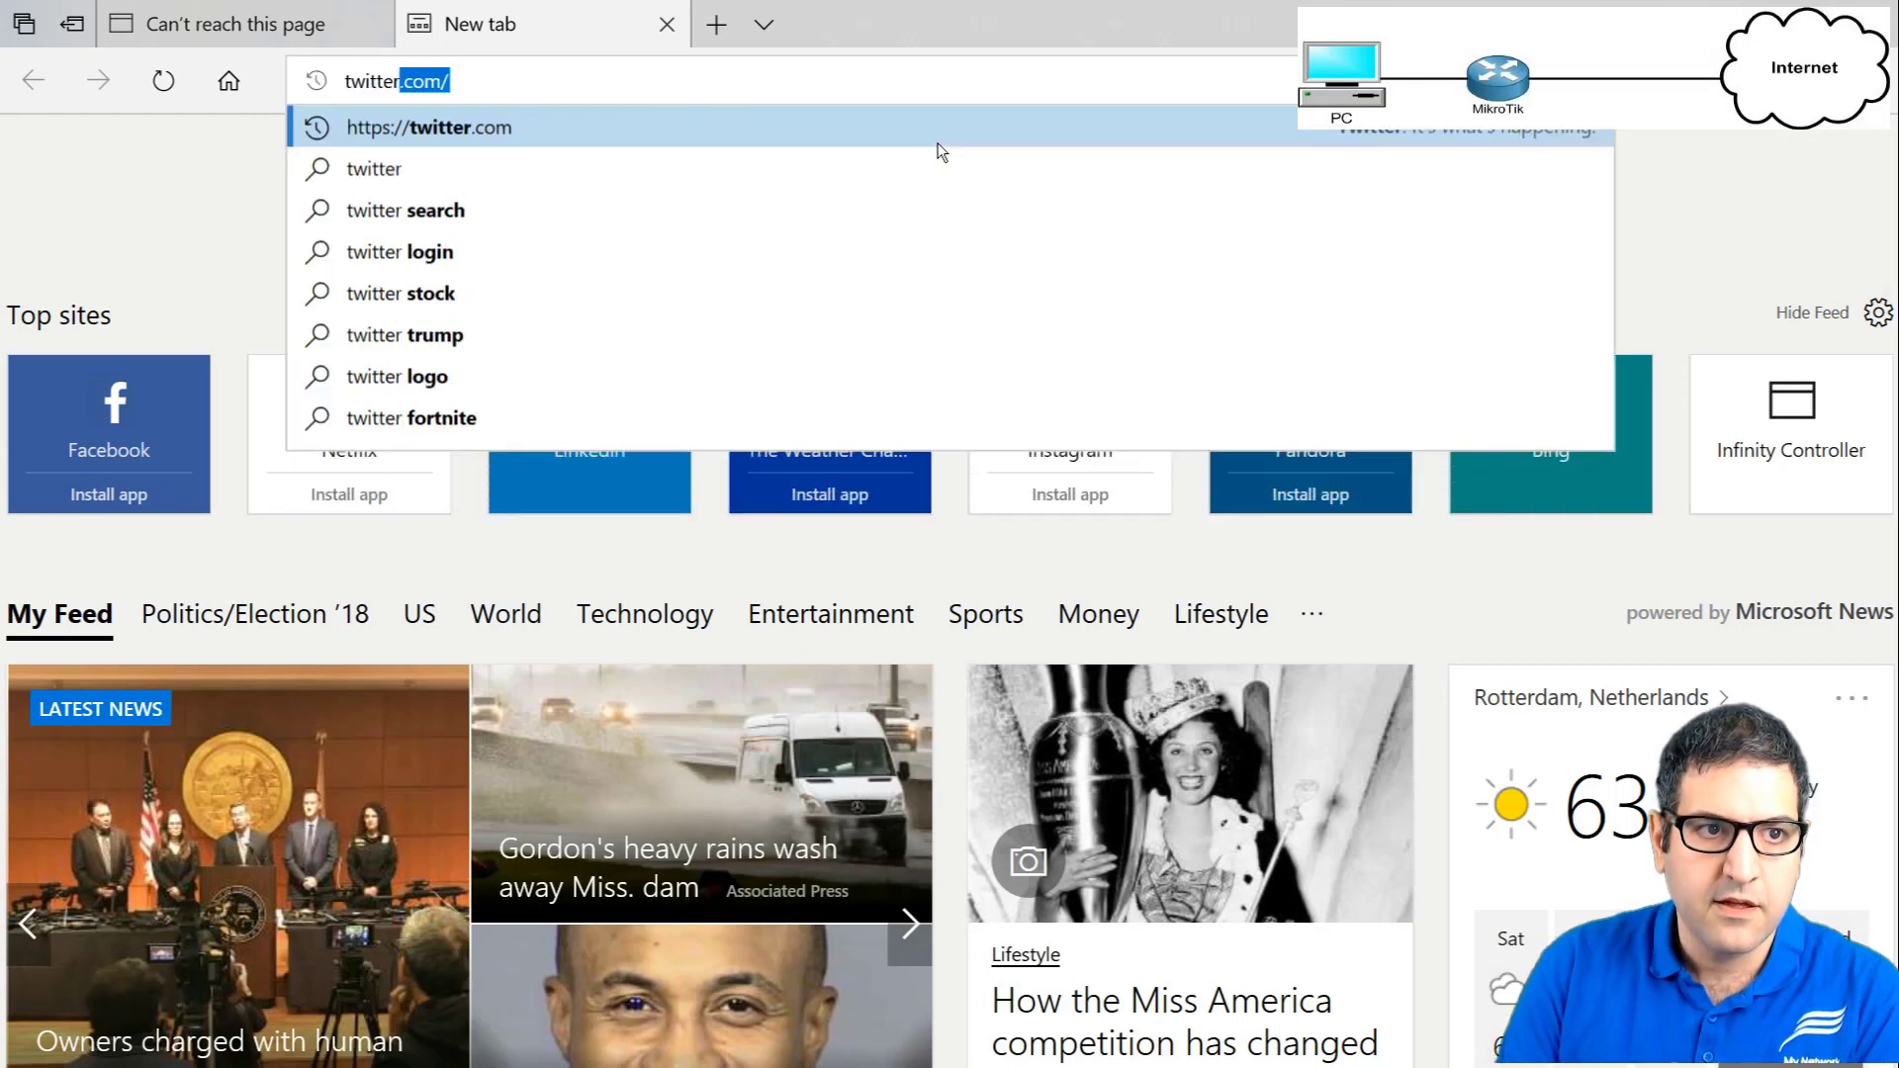
{"action": "key", "text": "Return"}
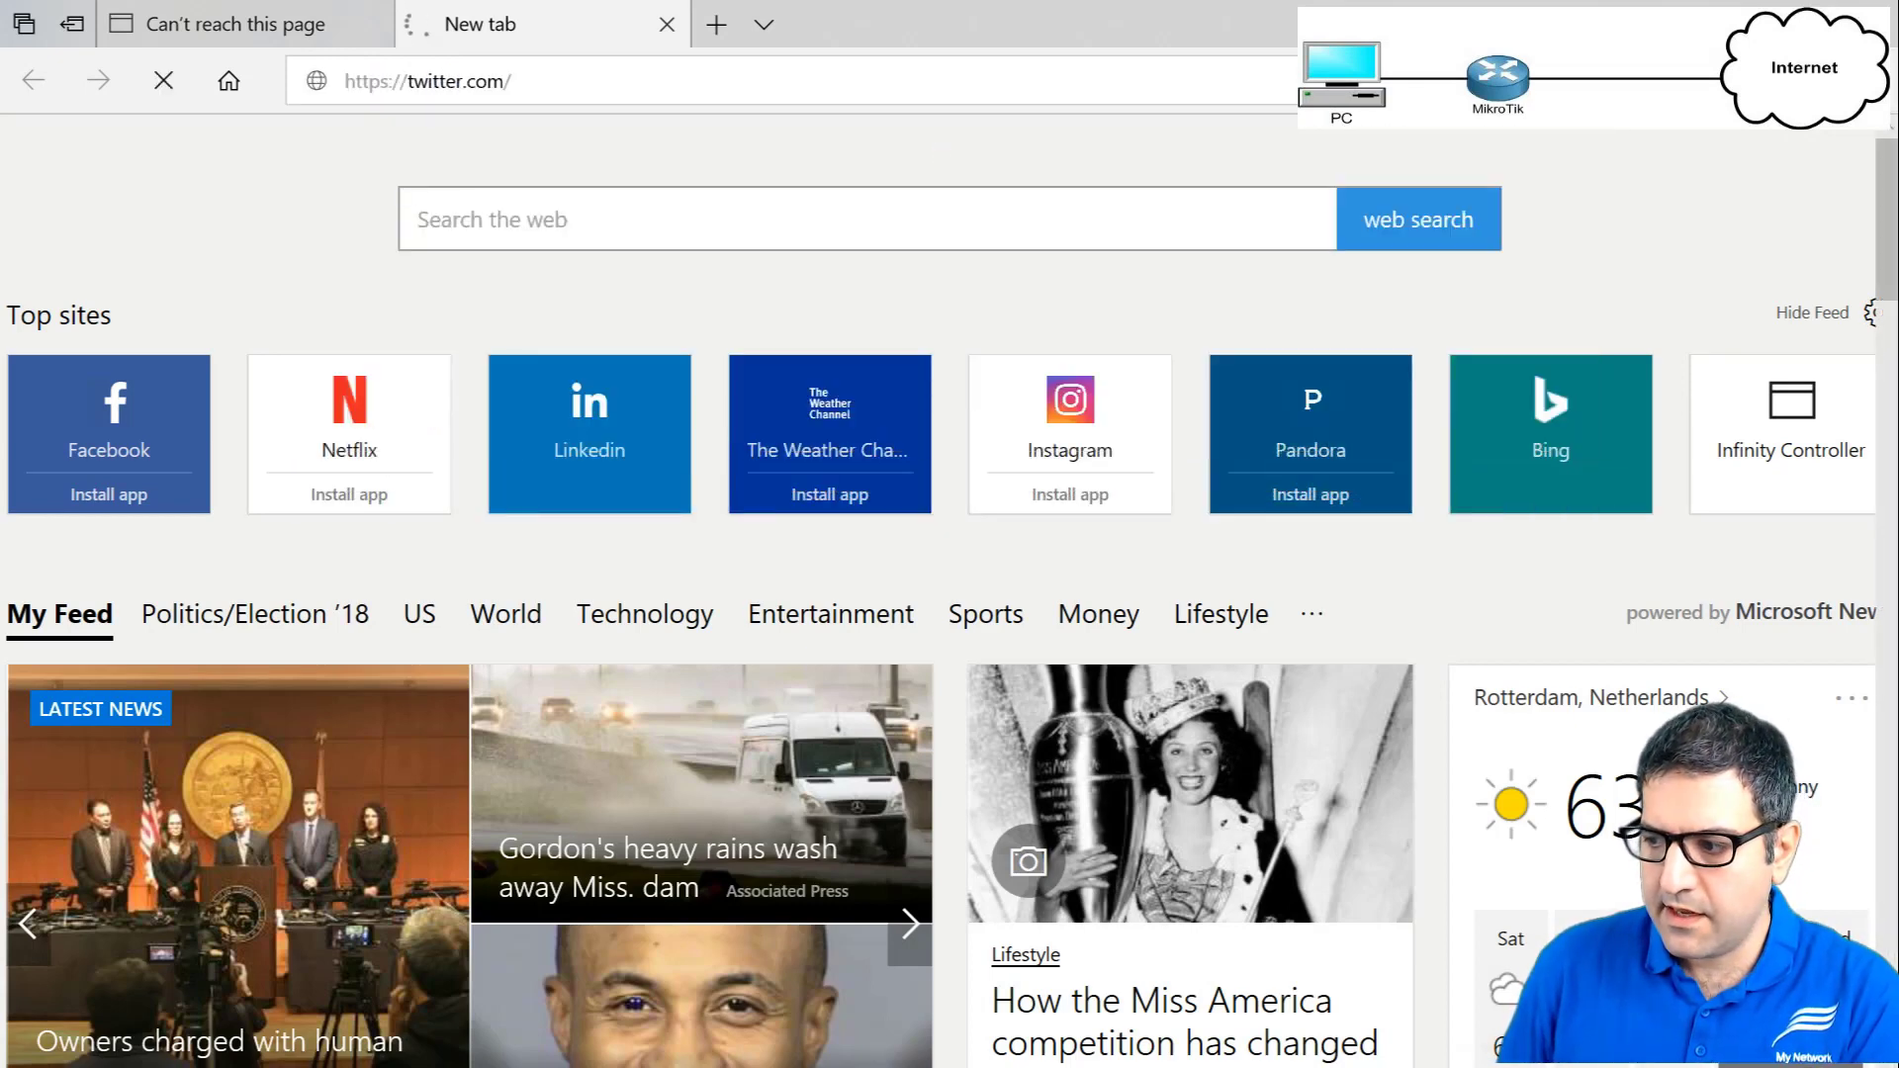
{"action": "key", "text": "alt+Tab"}
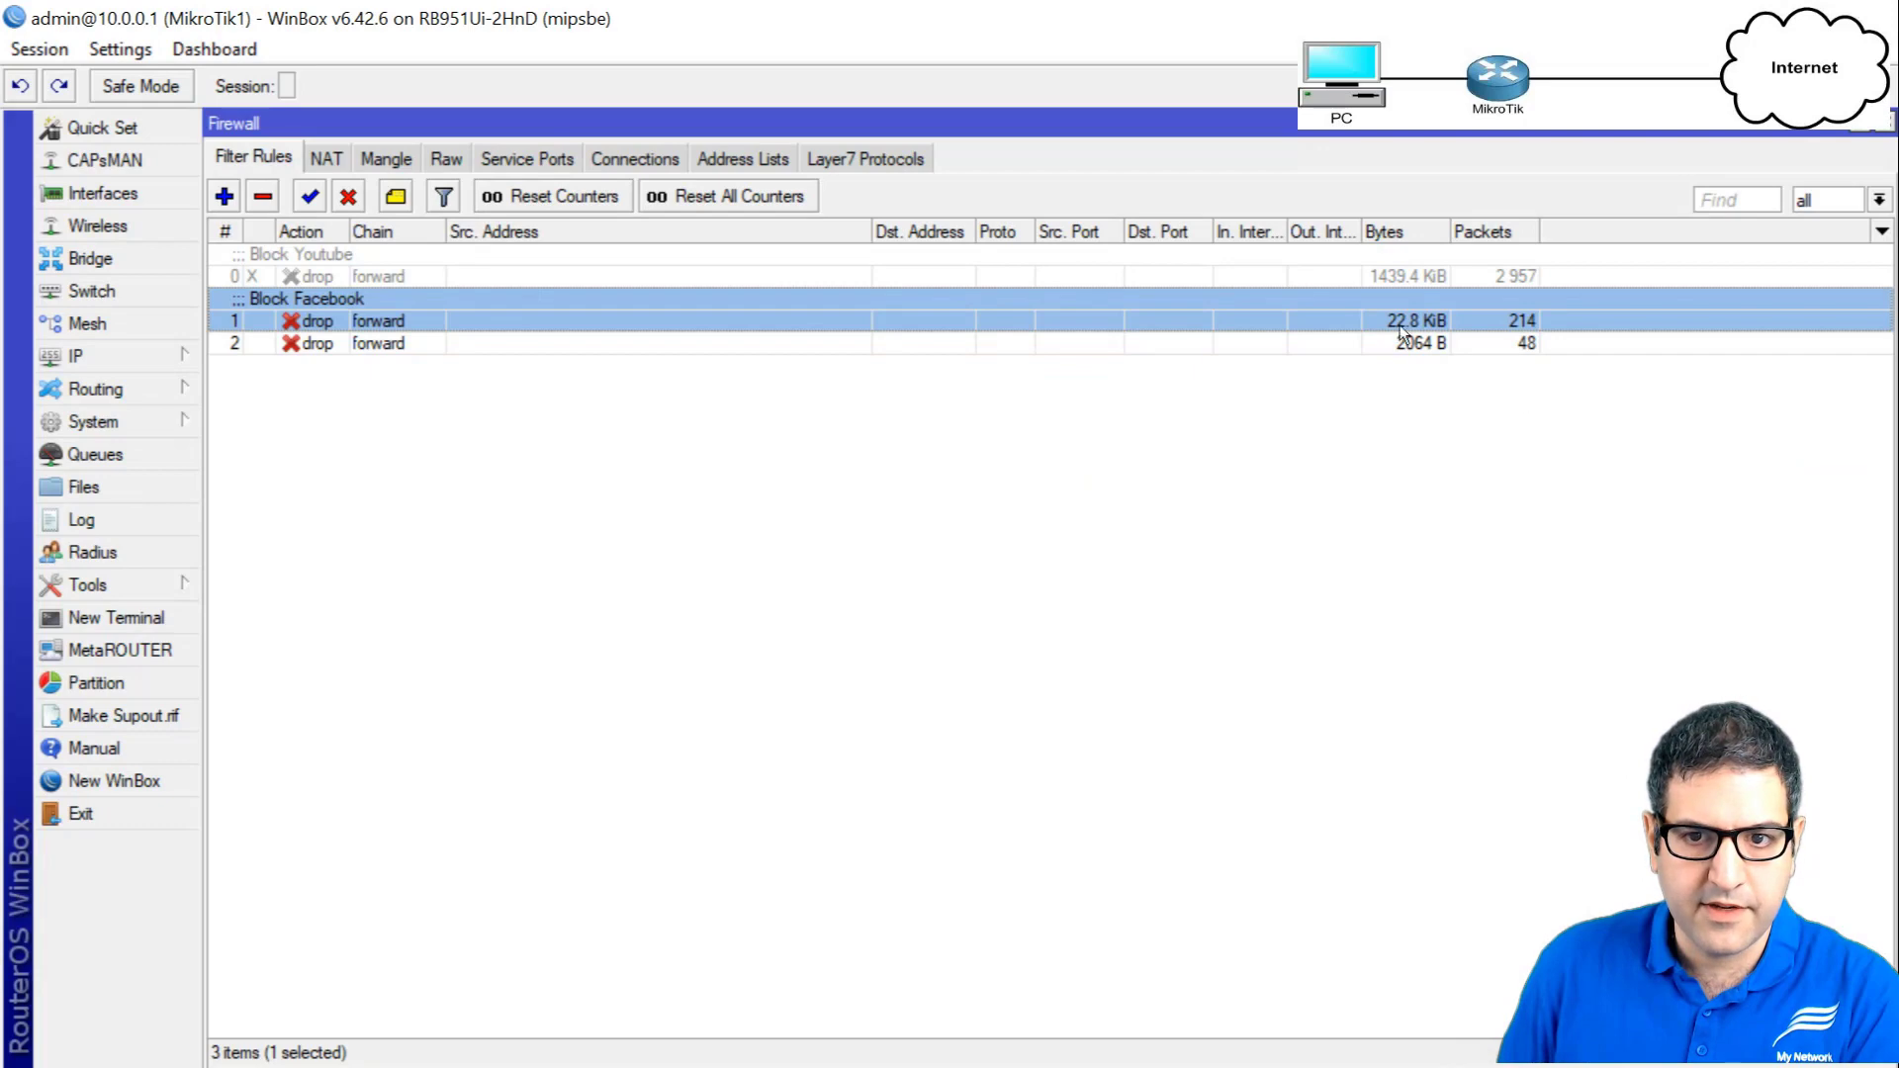
{"action": "left_click", "coordinate": [364, 342]}
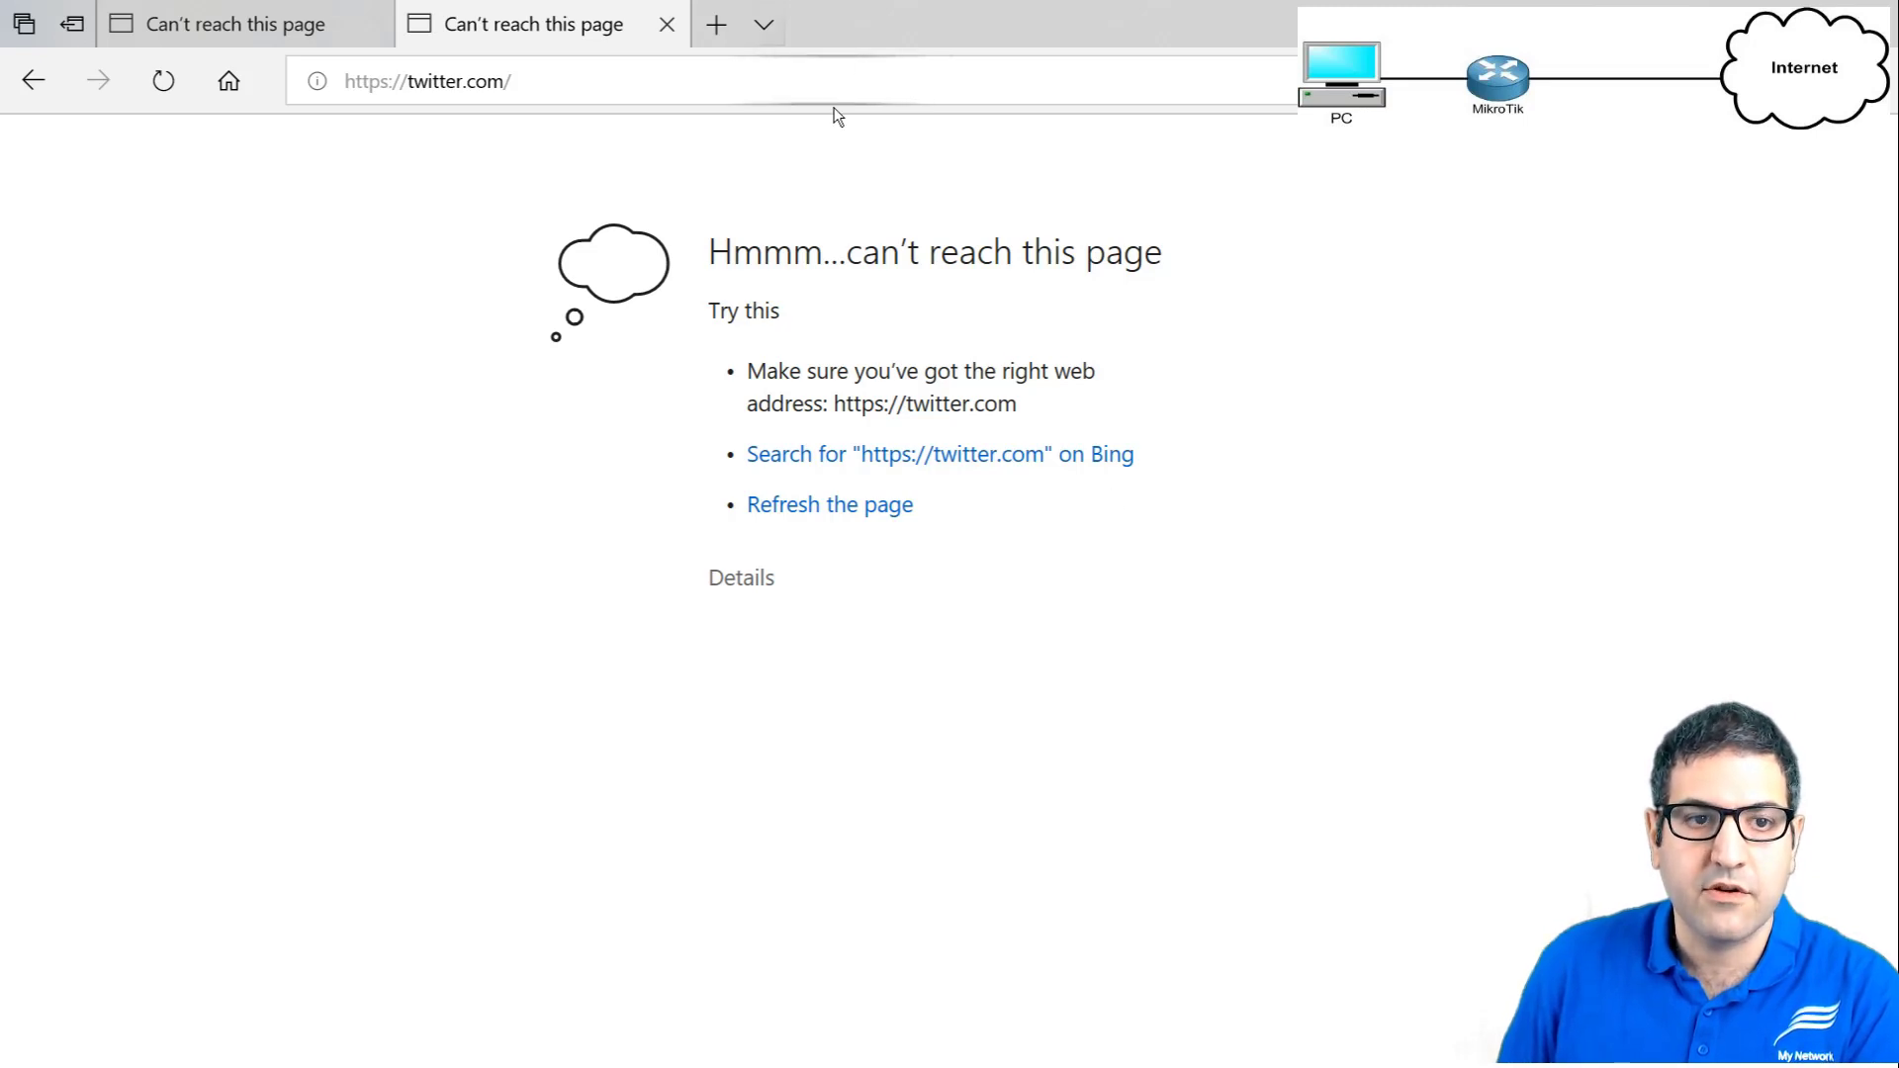
Test access to YouTube and LinkedIn in new browser tabs, closing both tabs when done.
{"action": "left_click", "coordinate": [708, 11]}
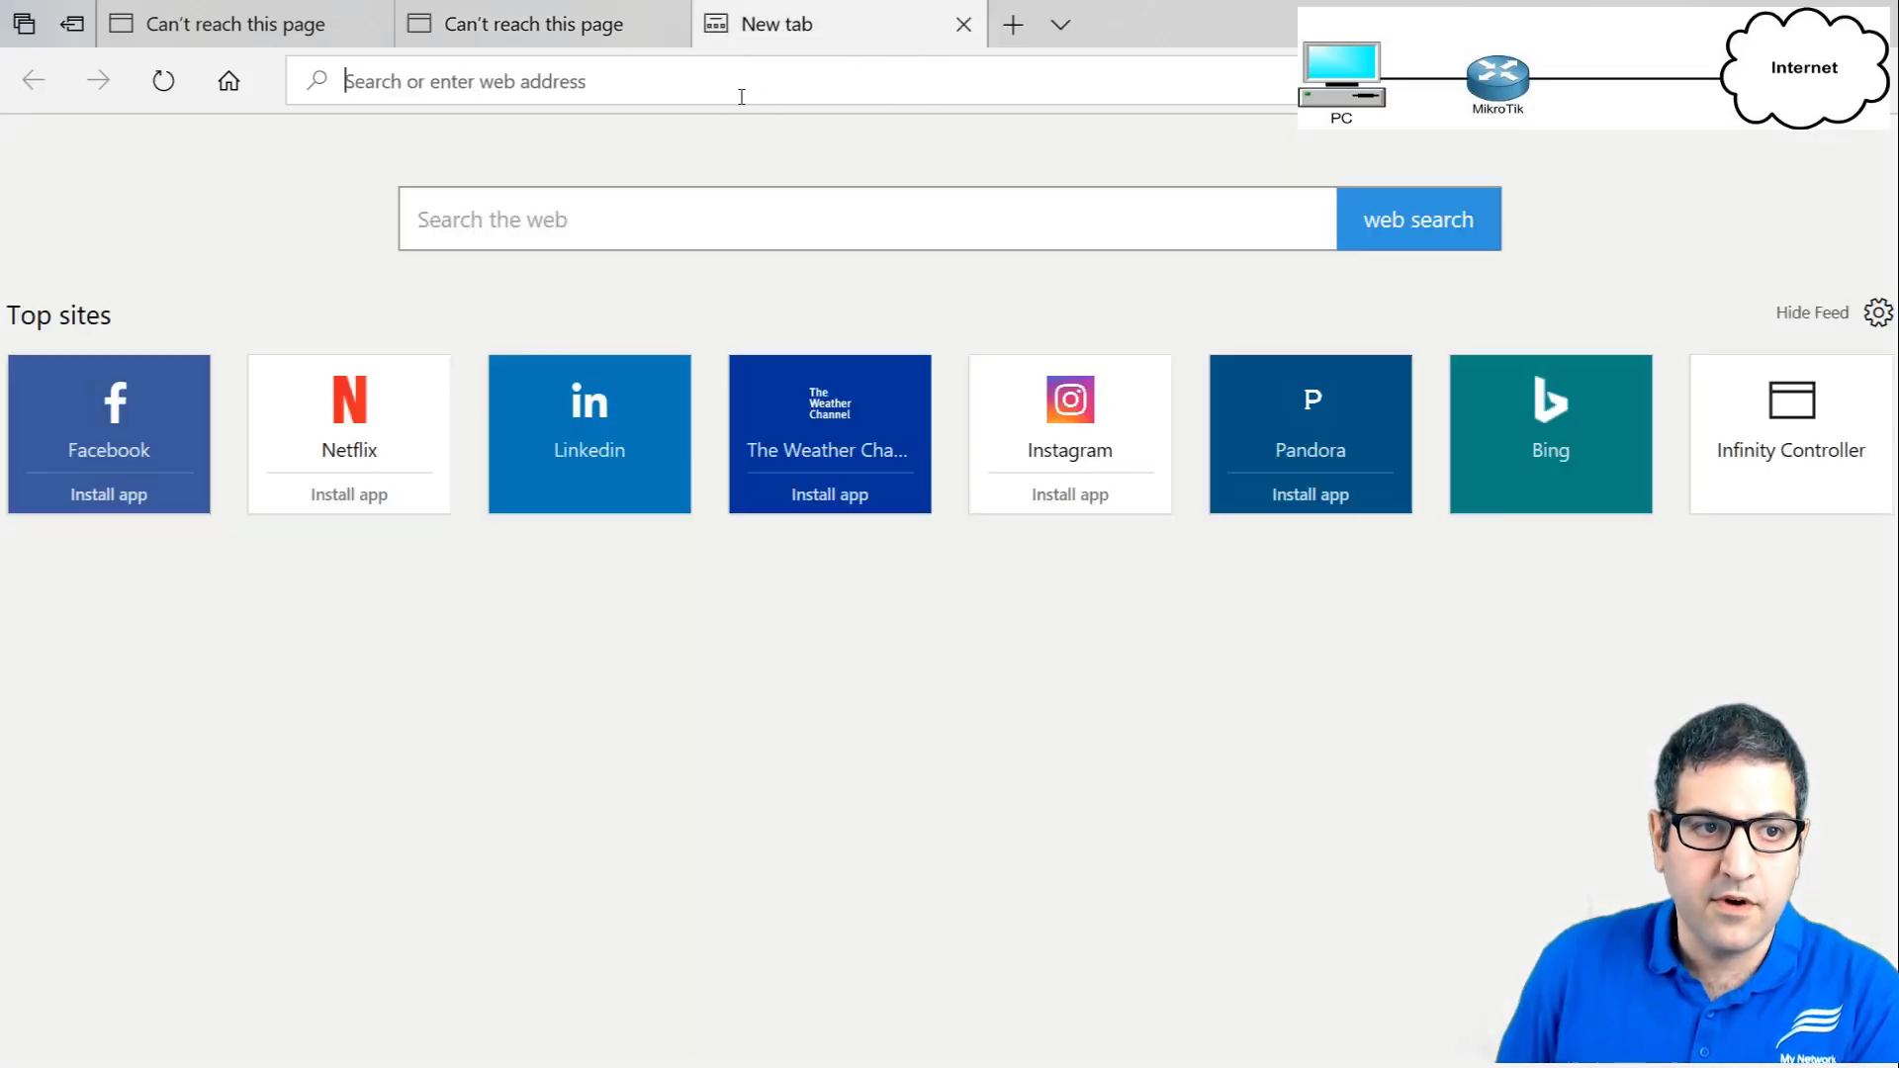
{"action": "type", "text": "youtube"}
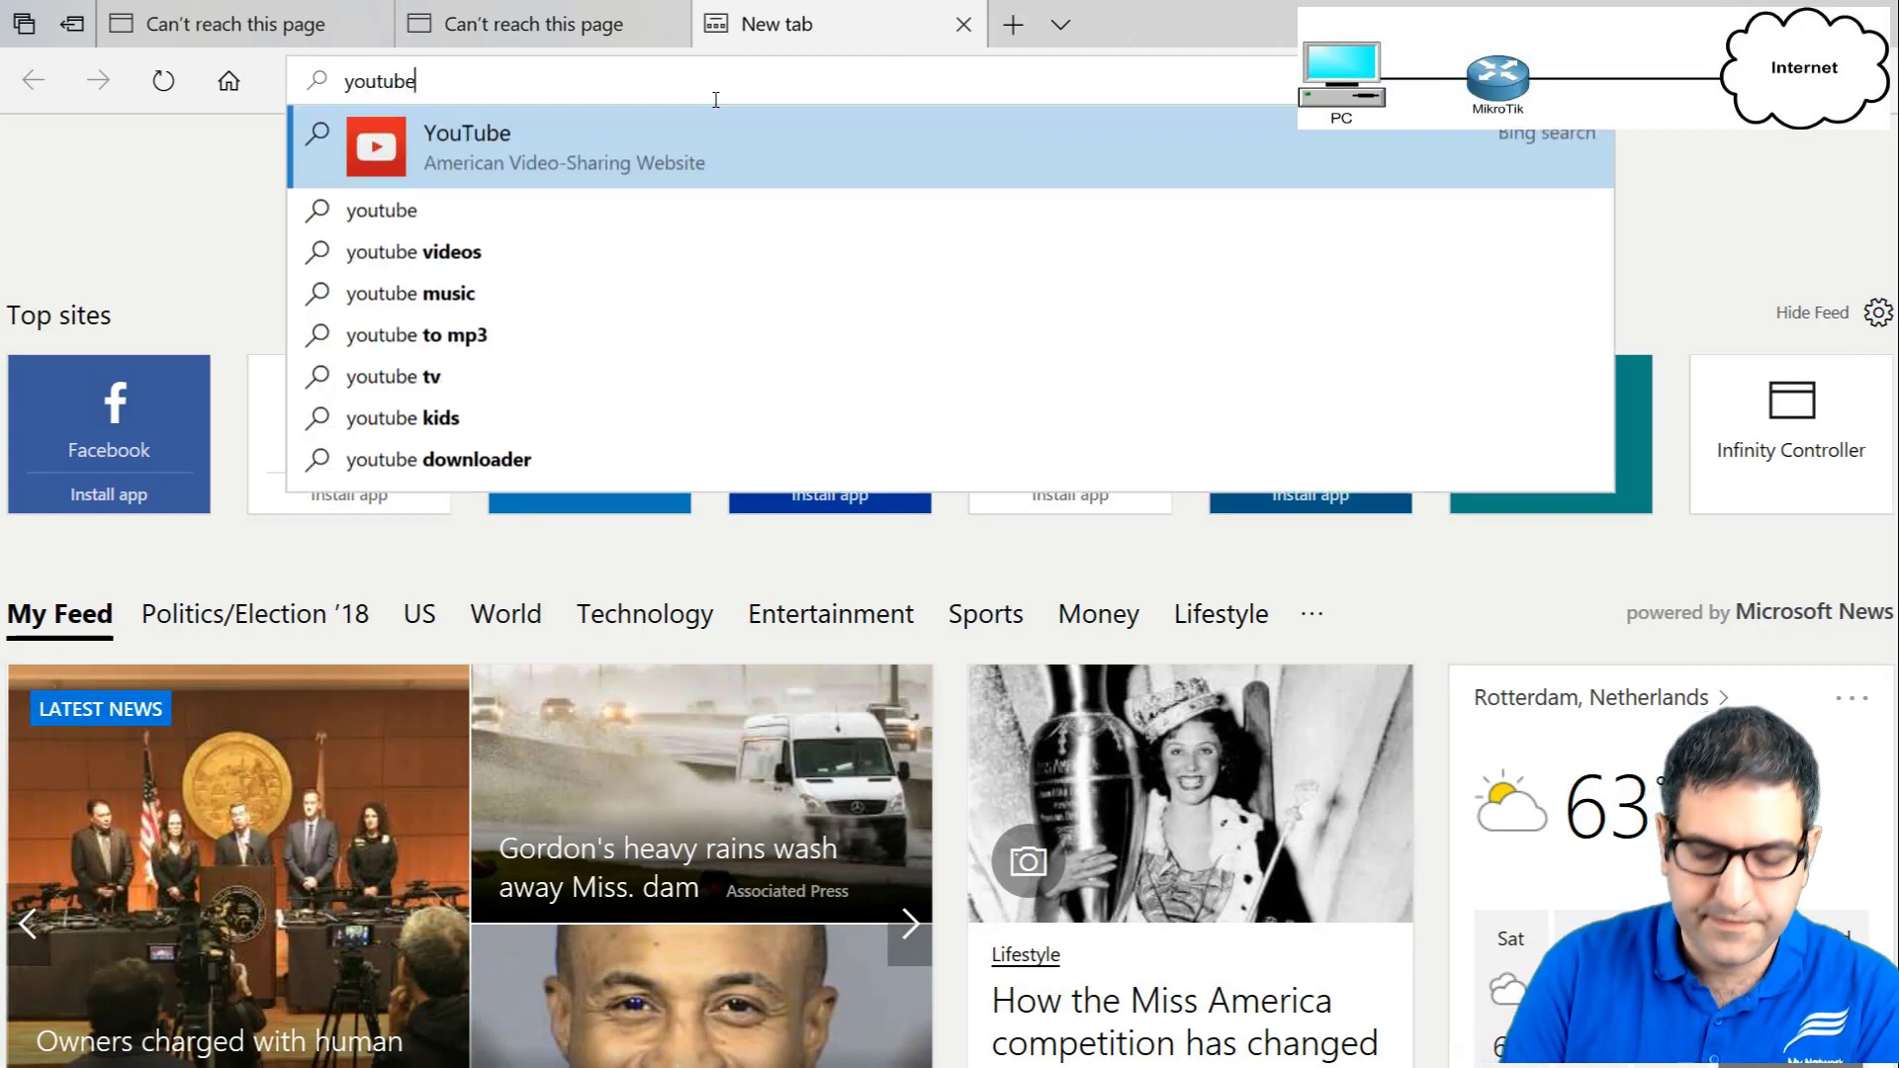
{"action": "key", "text": "Return"}
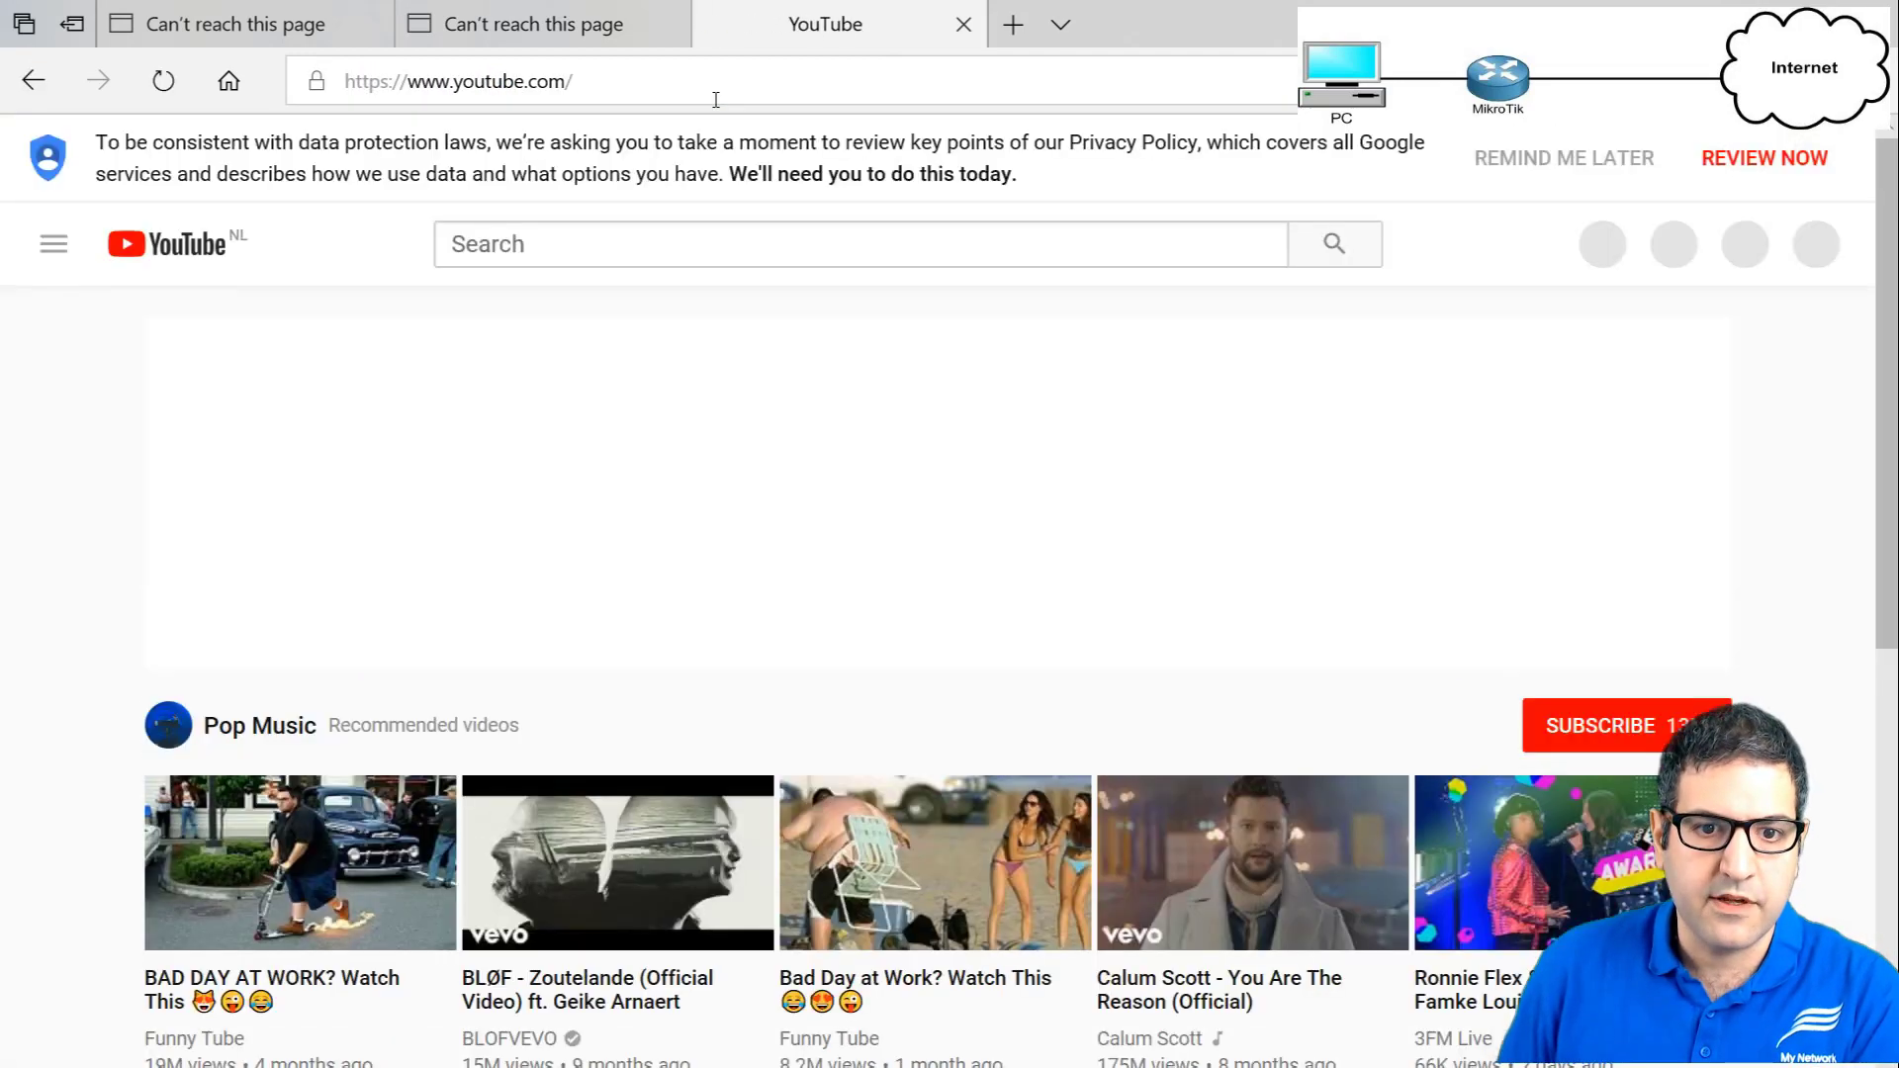
{"action": "left_click", "coordinate": [1019, 33]}
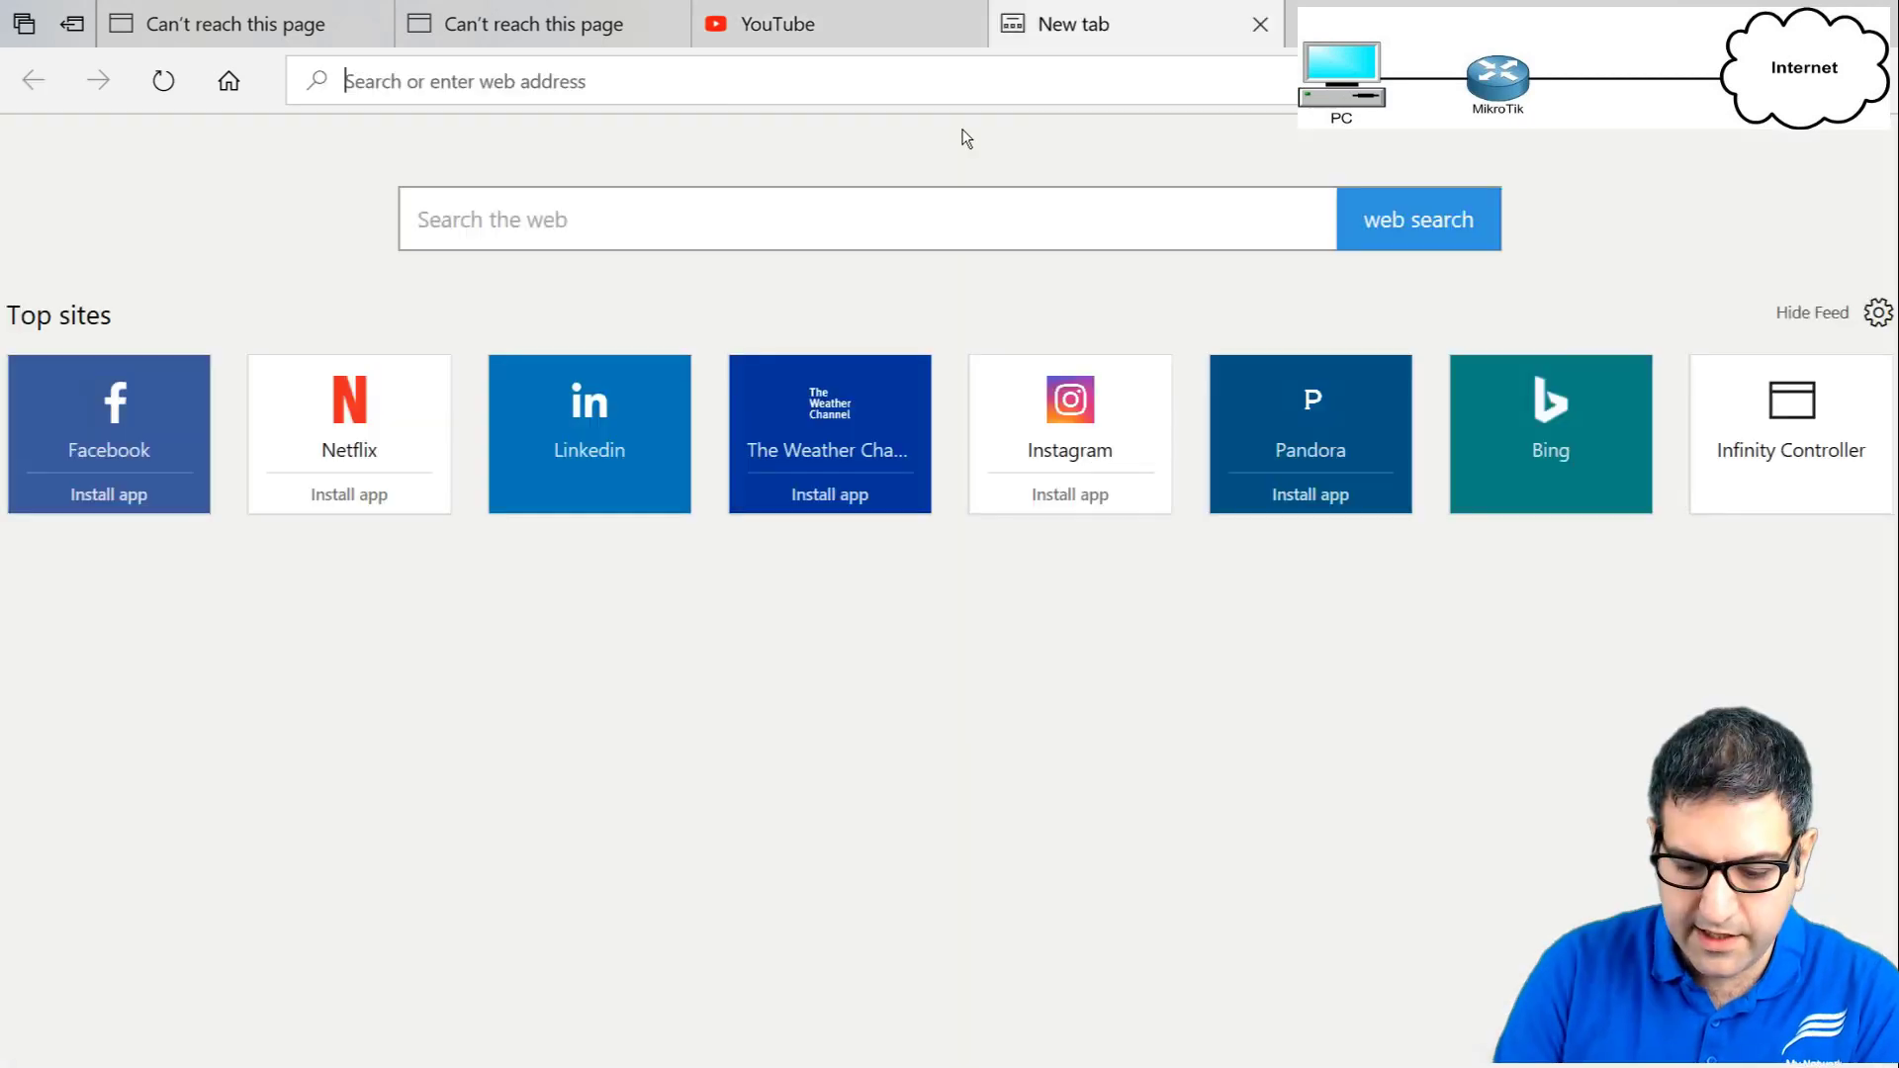
{"action": "type", "text": "linkedin"}
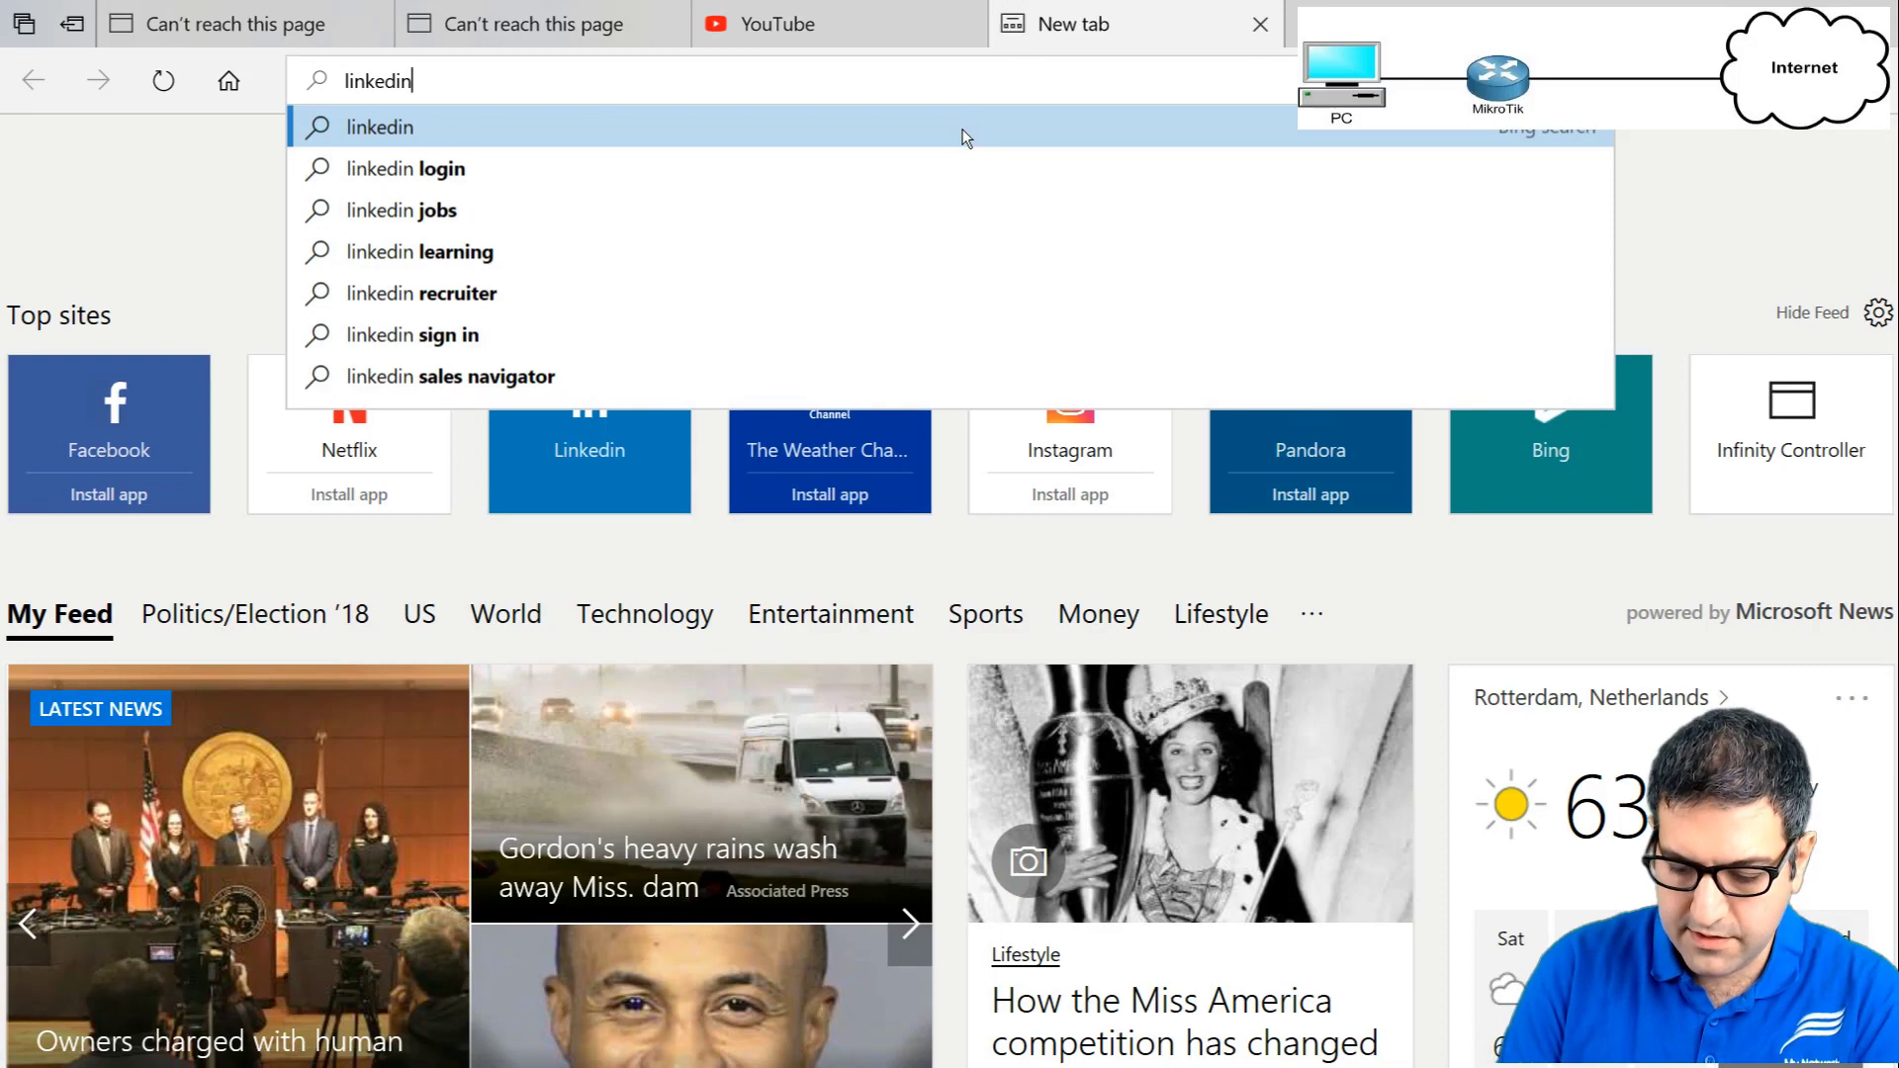
{"action": "key", "text": "Return"}
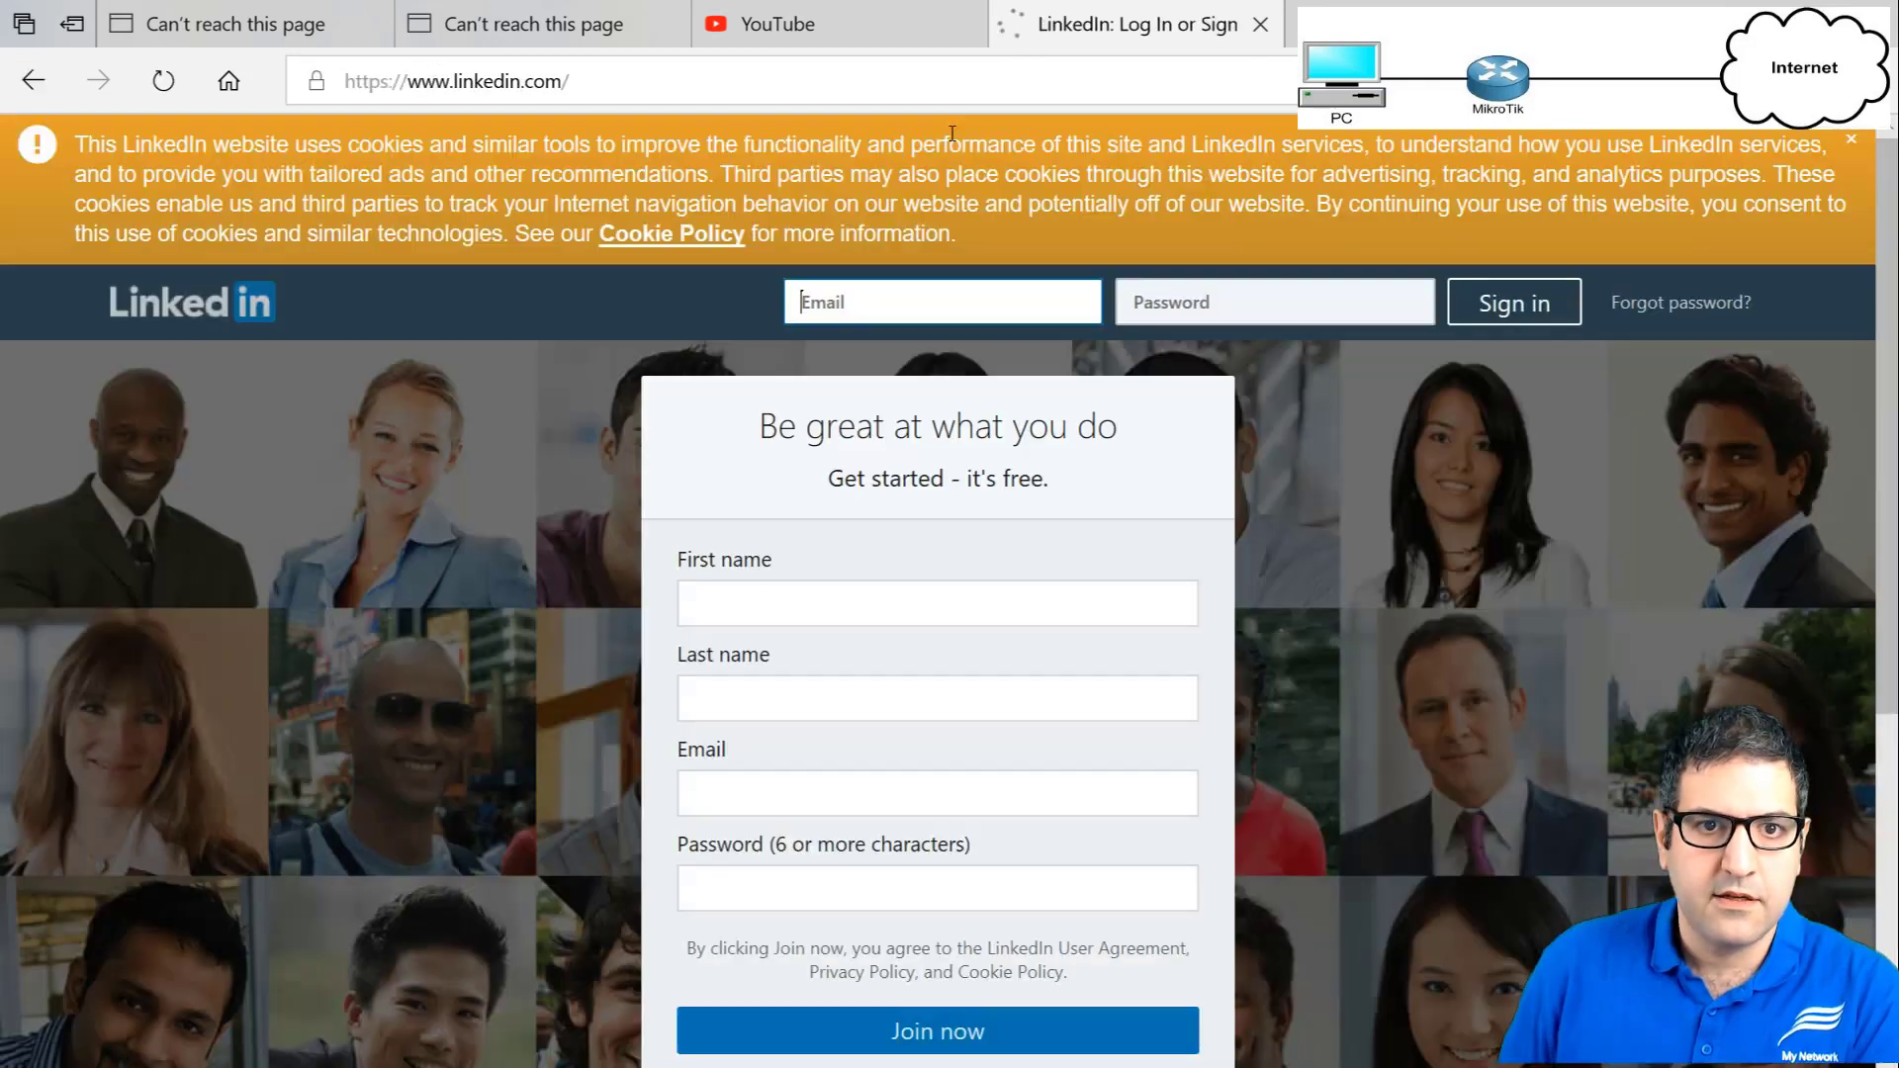
{"action": "left_click", "coordinate": [1260, 24]}
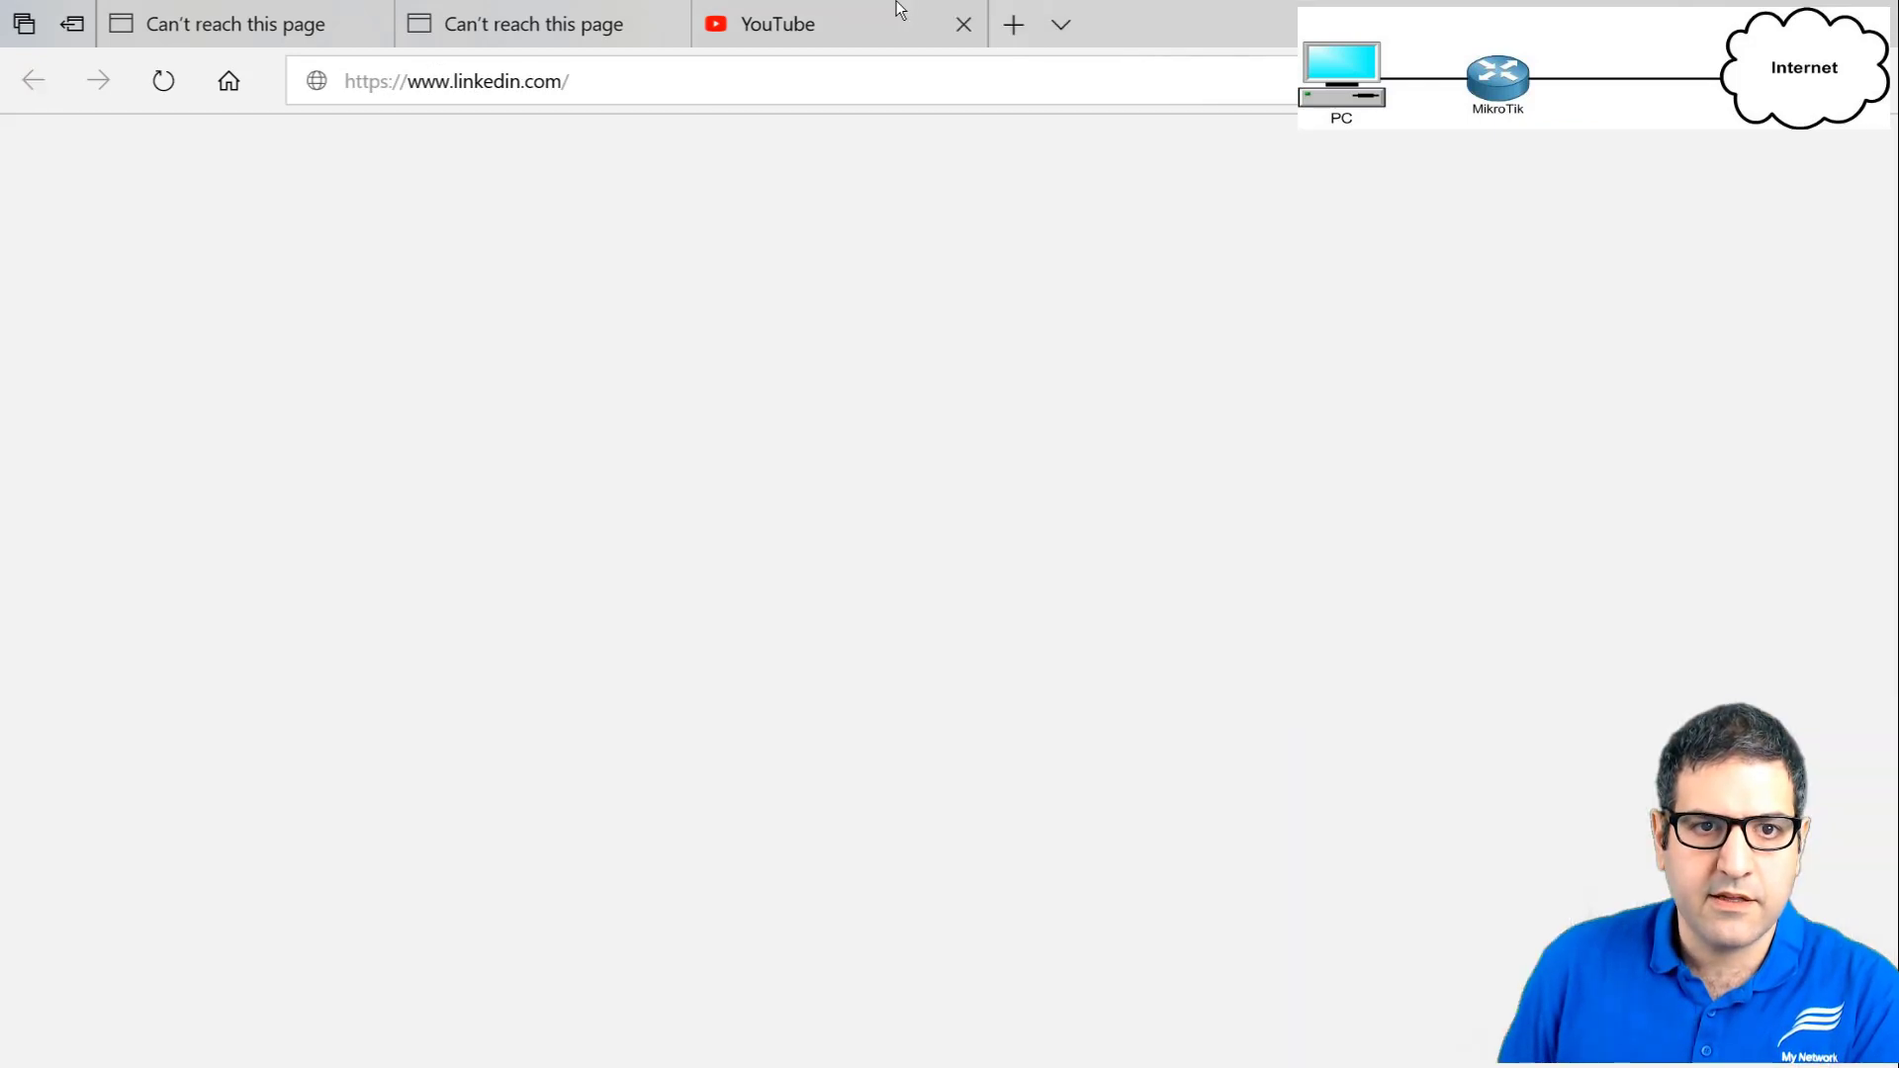
{"action": "left_click", "coordinate": [964, 24]}
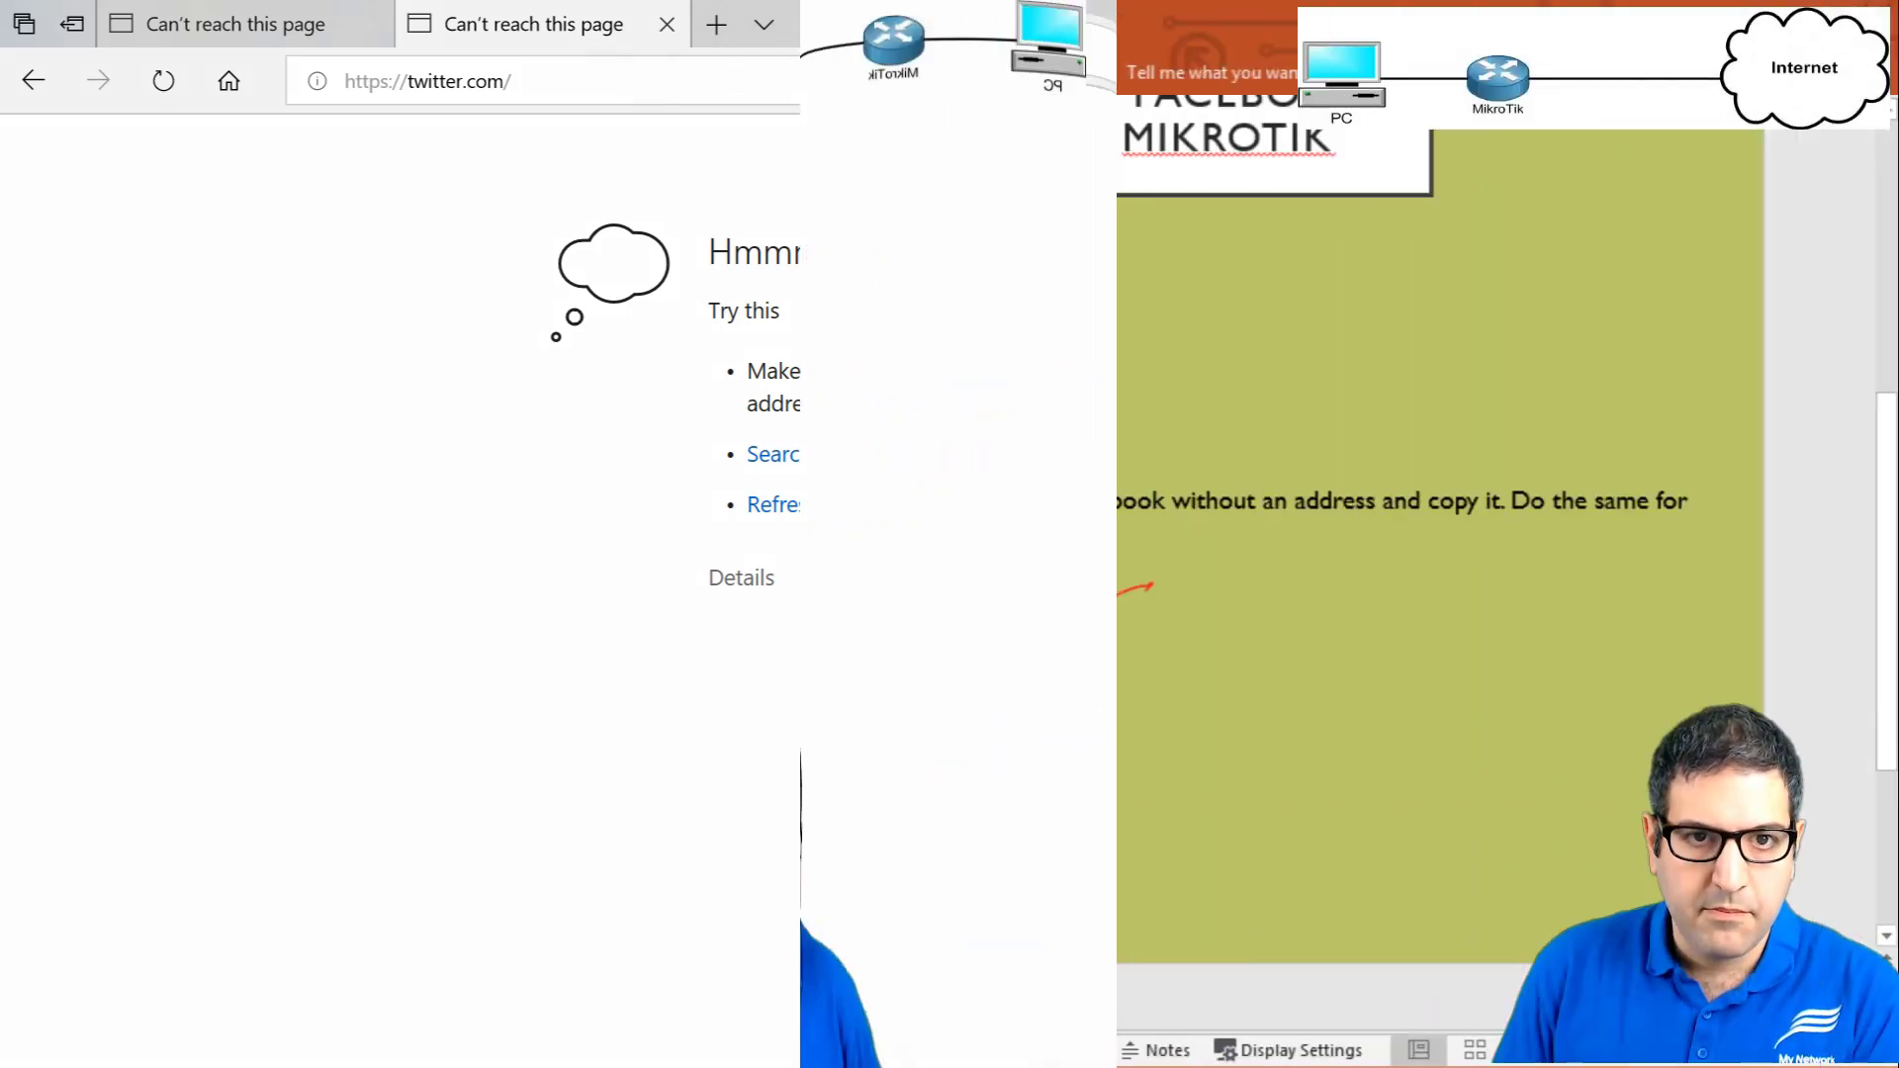
In PowerPoint, draw red ink check marks beside items 10 and 11 of the lab slide.
{"action": "left_click_drag", "start_coordinate": [1152, 836], "coordinate": [1211, 808]}
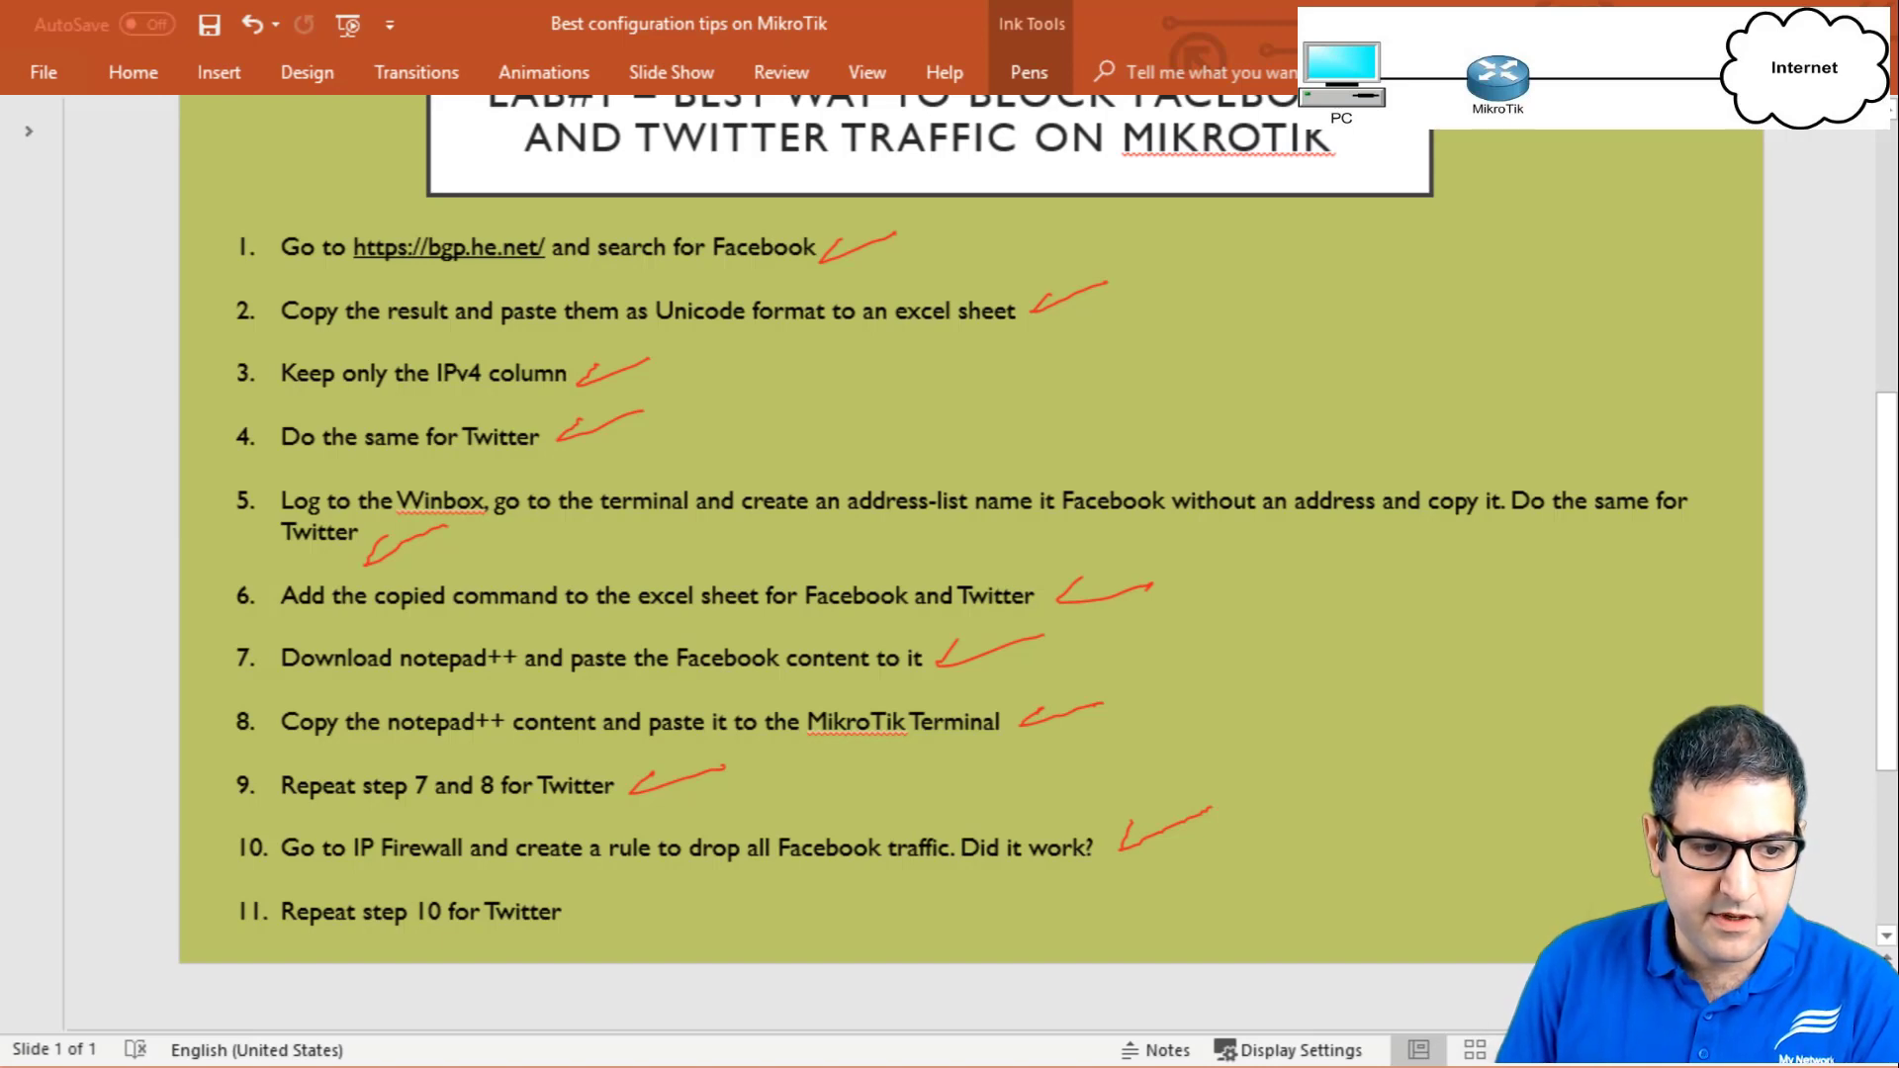
{"action": "left_click_drag", "start_coordinate": [600, 897], "coordinate": [636, 900]}
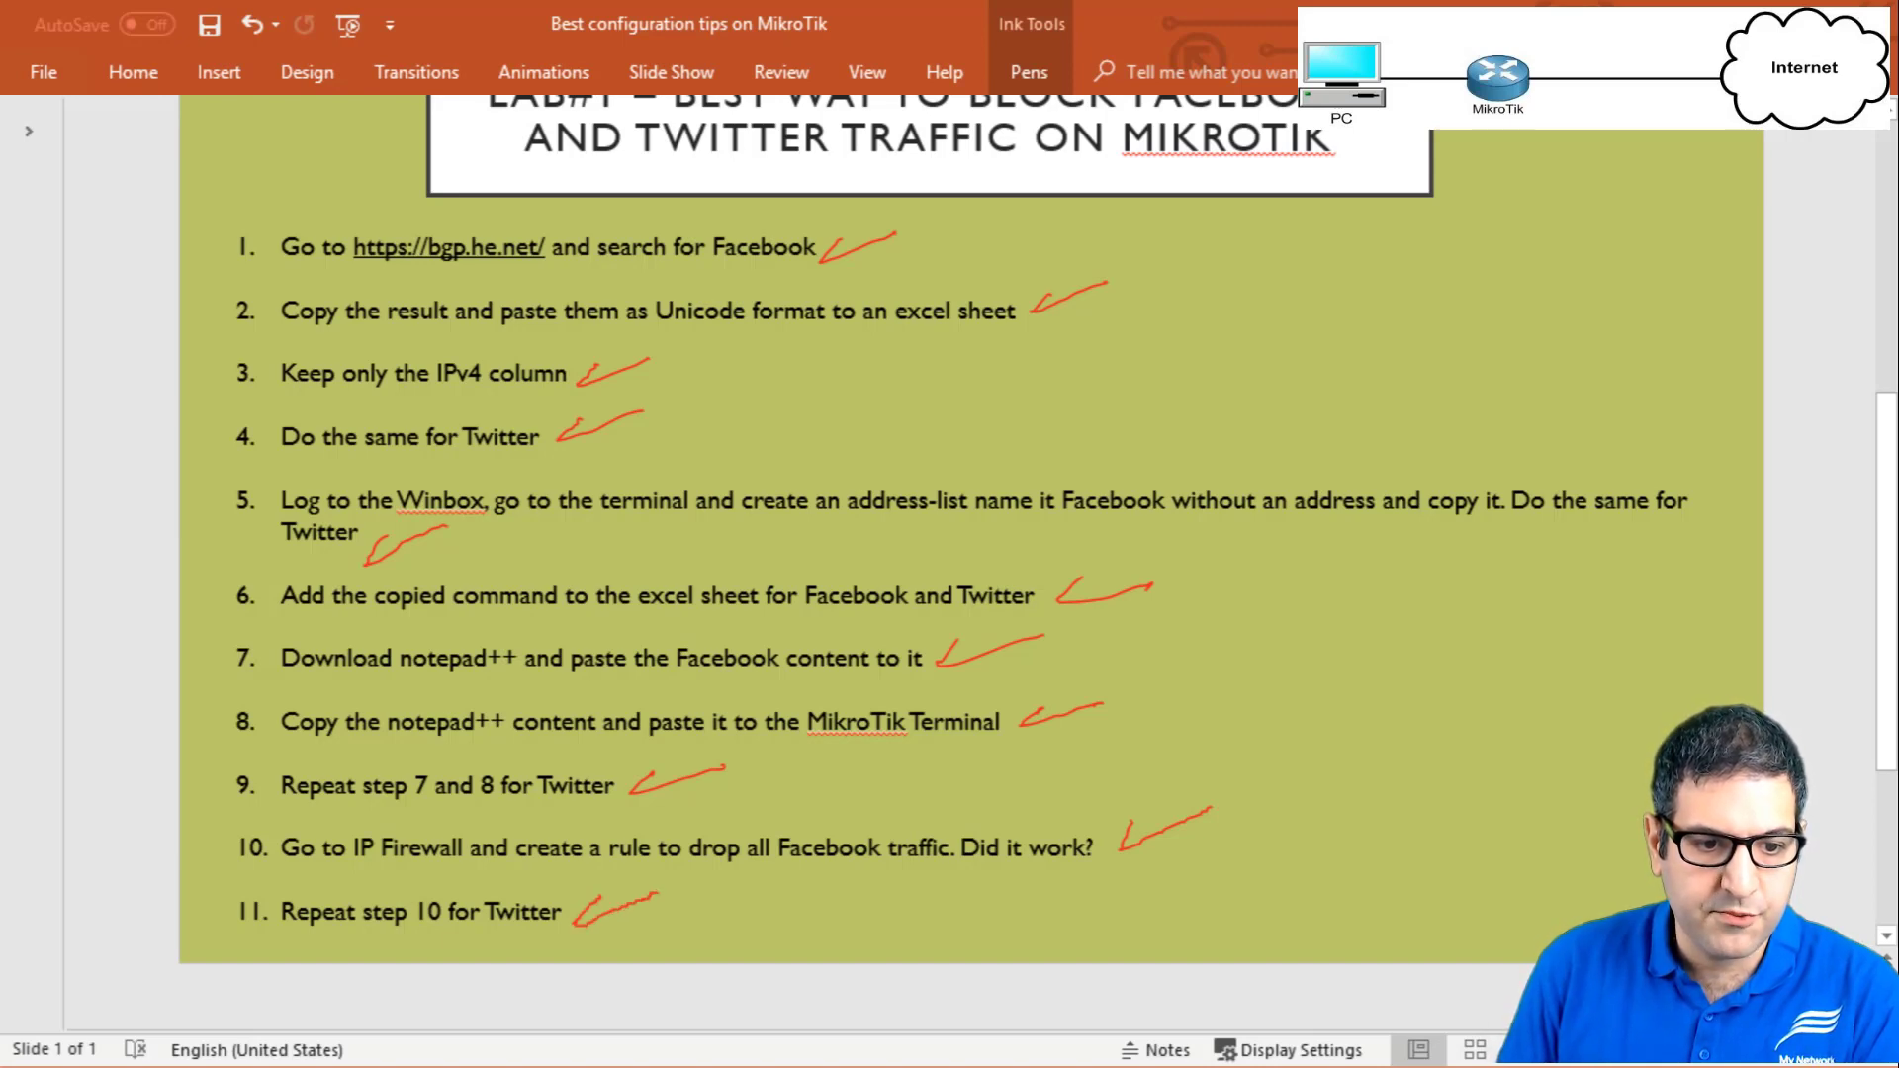